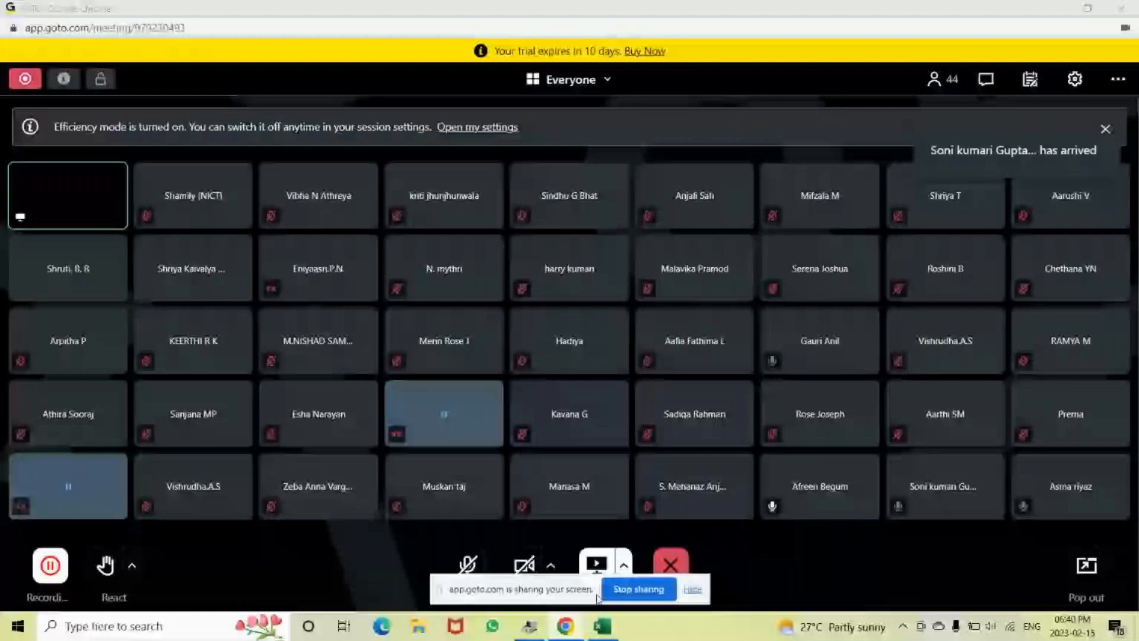
- Switch to the Vlookup-Other Methods workbook in Excel and open the Intro-Vlookup sheet at its top rows
mouse_move(601, 634)
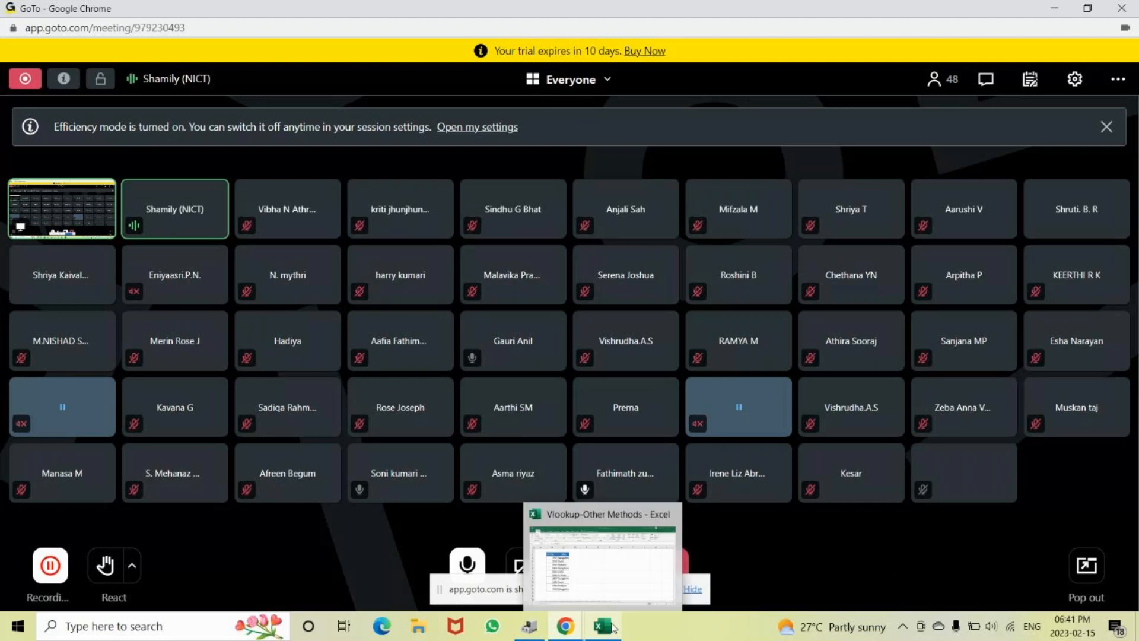
left_click(614, 629)
left_click(350, 224)
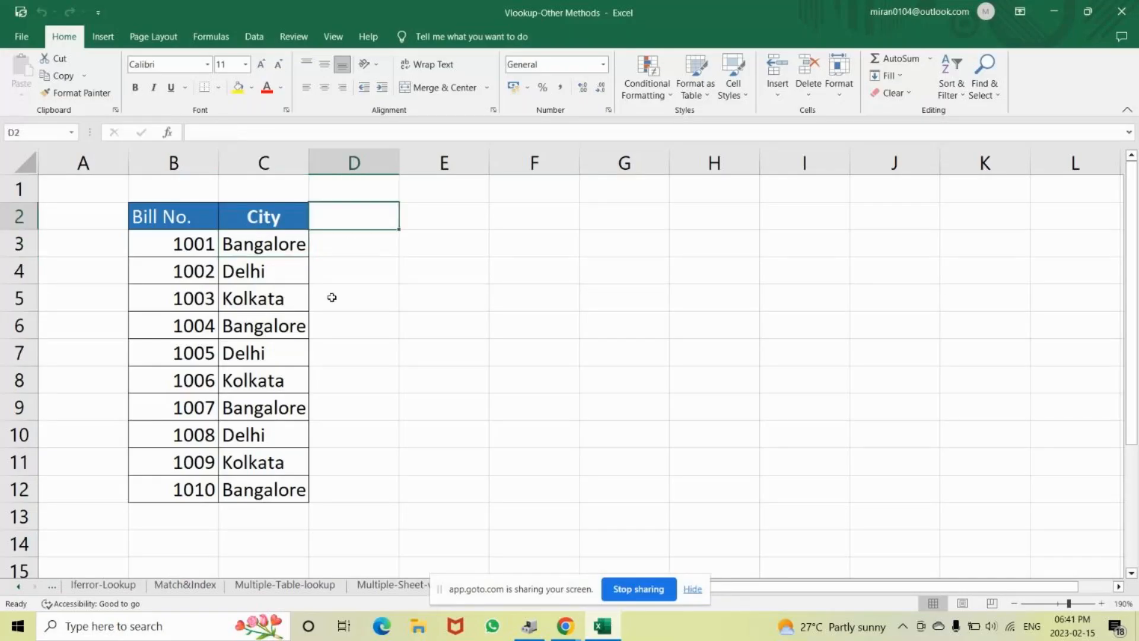
left_click(17, 586)
left_click(18, 587)
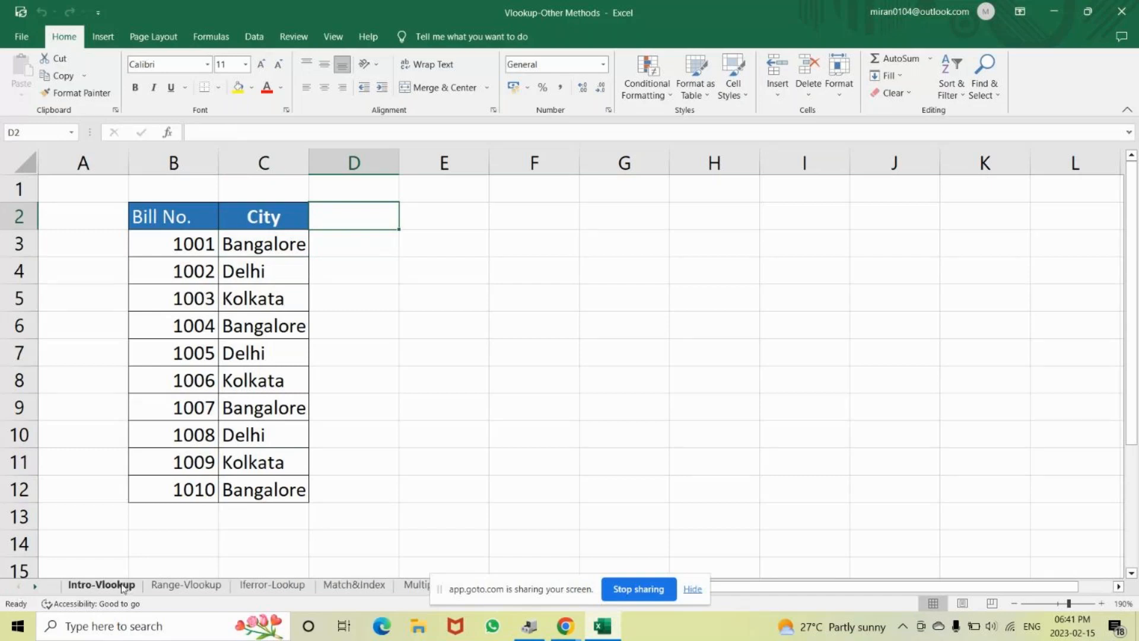
left_click(123, 586)
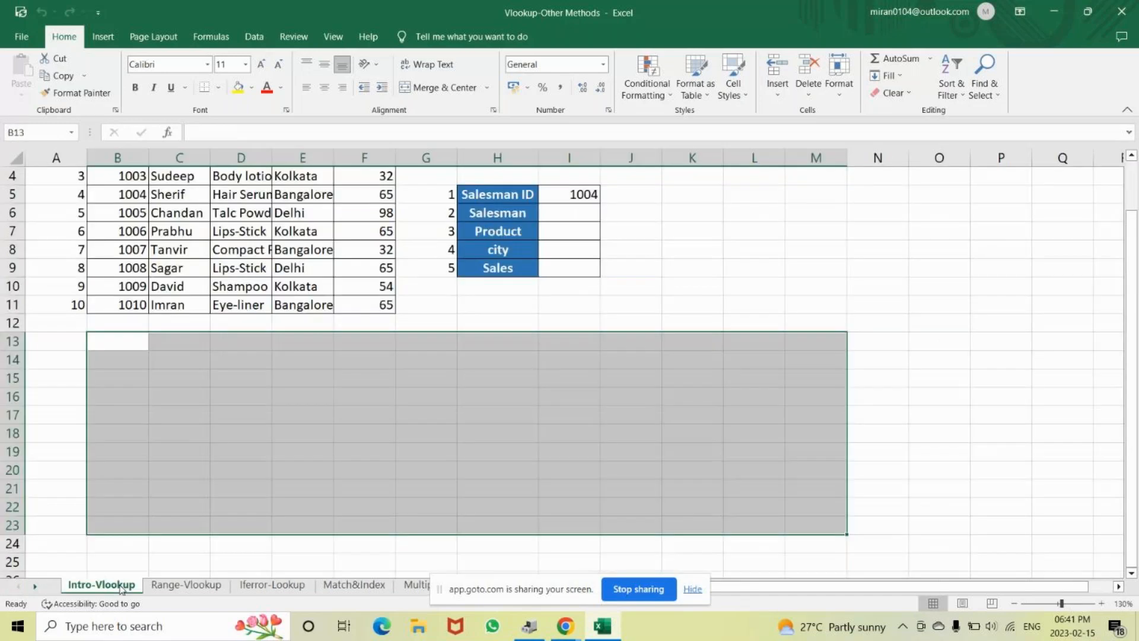
scroll(207, 511, "up", 1)
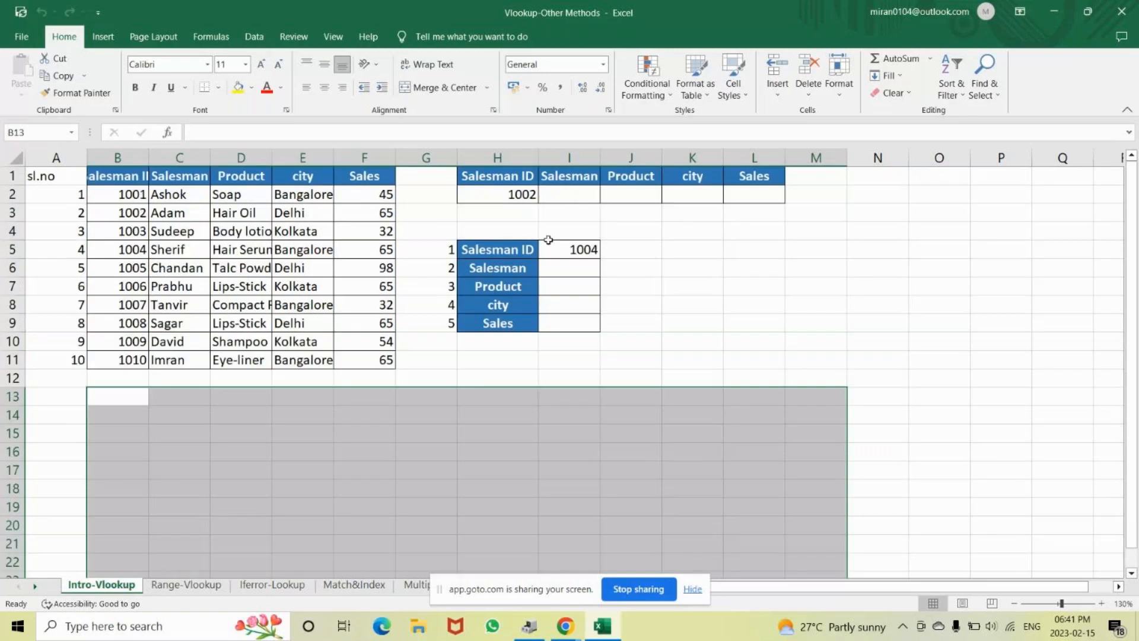
- Clear the Salesman ID values in H2 and I5 of the two lookup tables
left_click(515, 196)
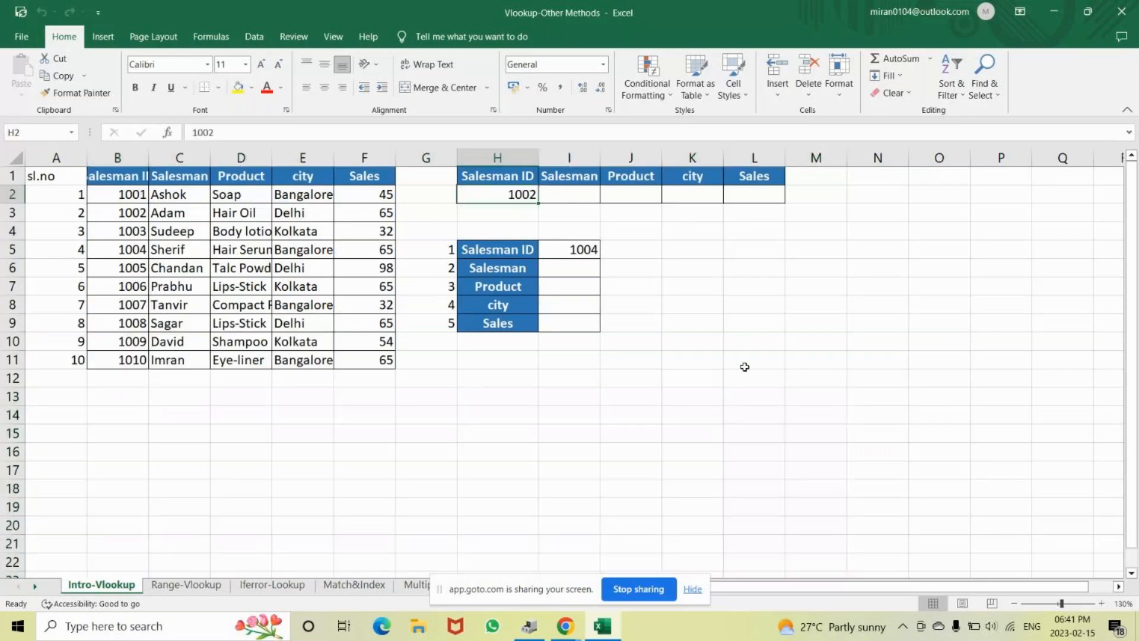
key("BackSpace")
left_click(579, 251)
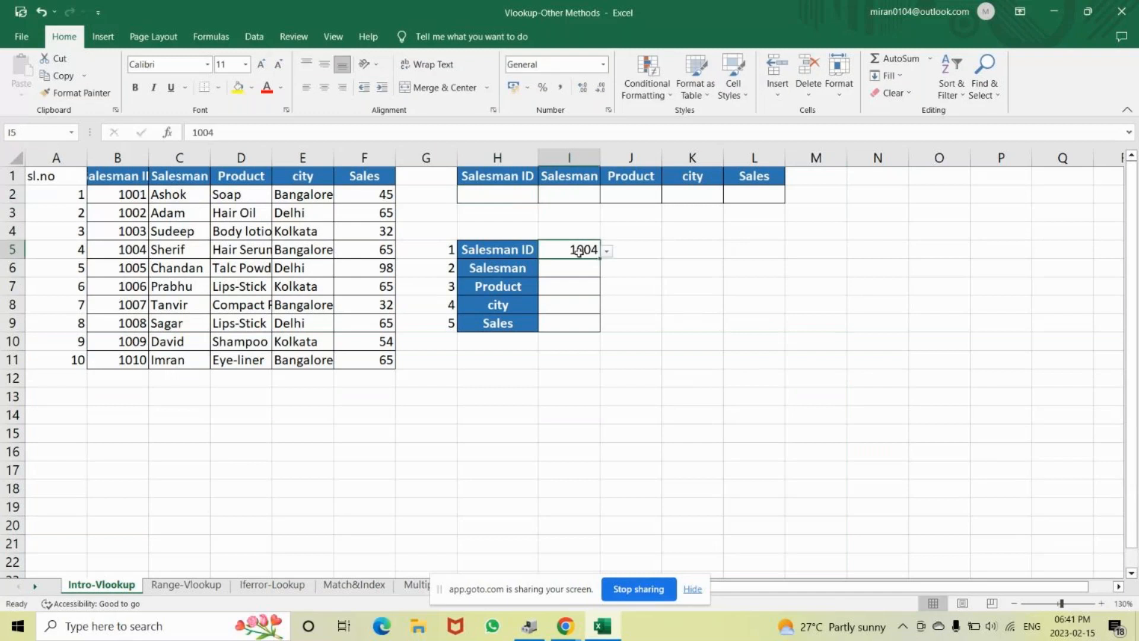
key("BackSpace")
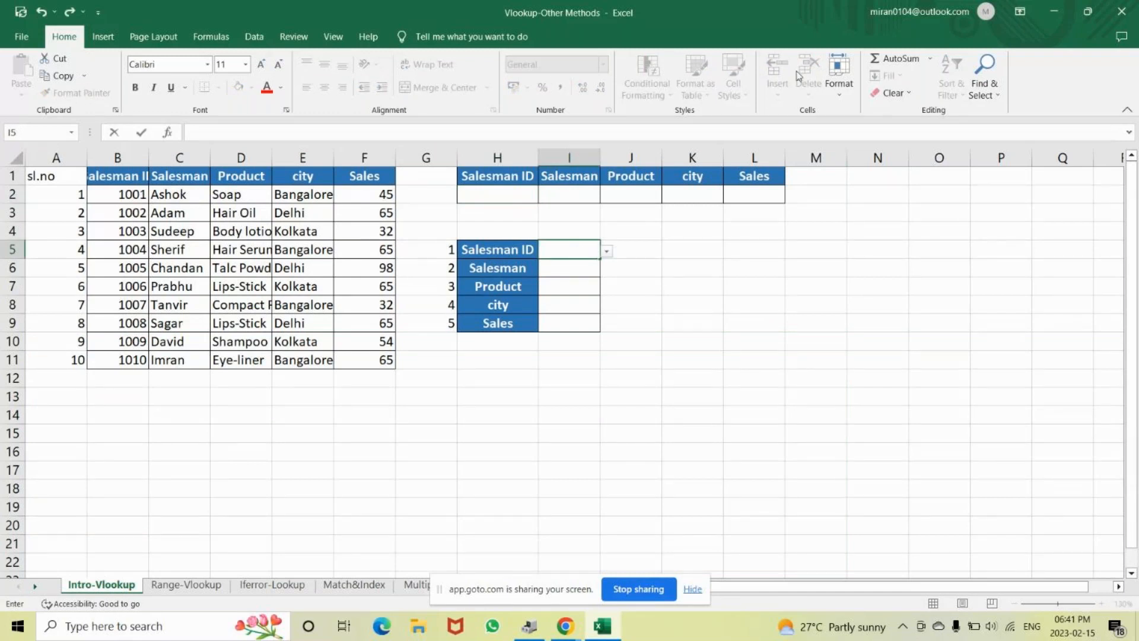
left_click(892, 92)
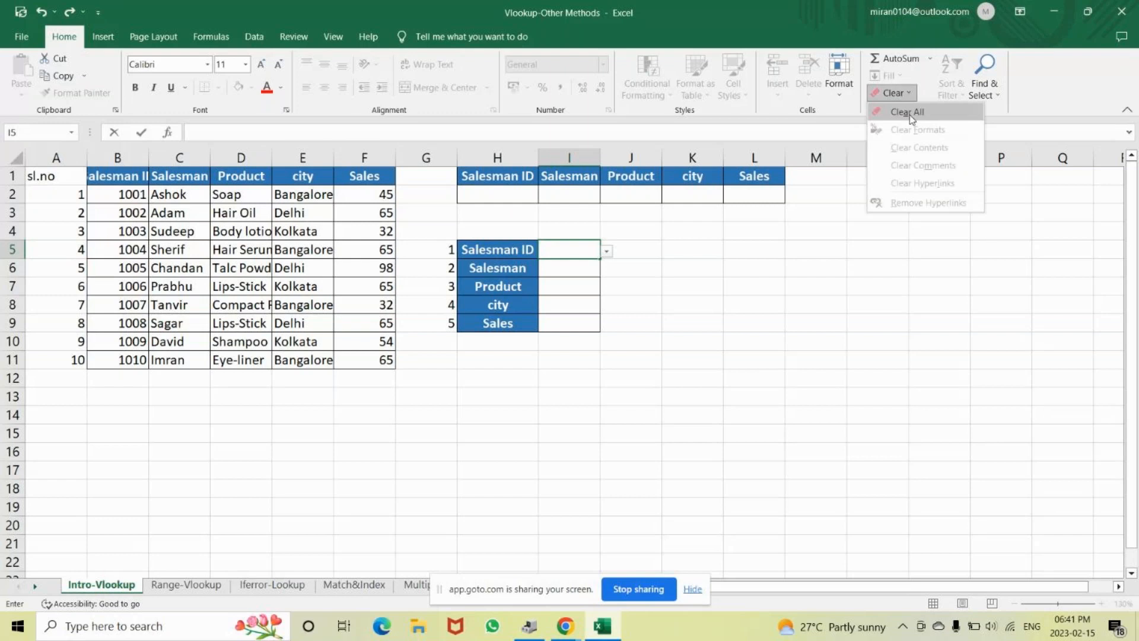
left_click(910, 112)
left_click(642, 284)
left_click(574, 254)
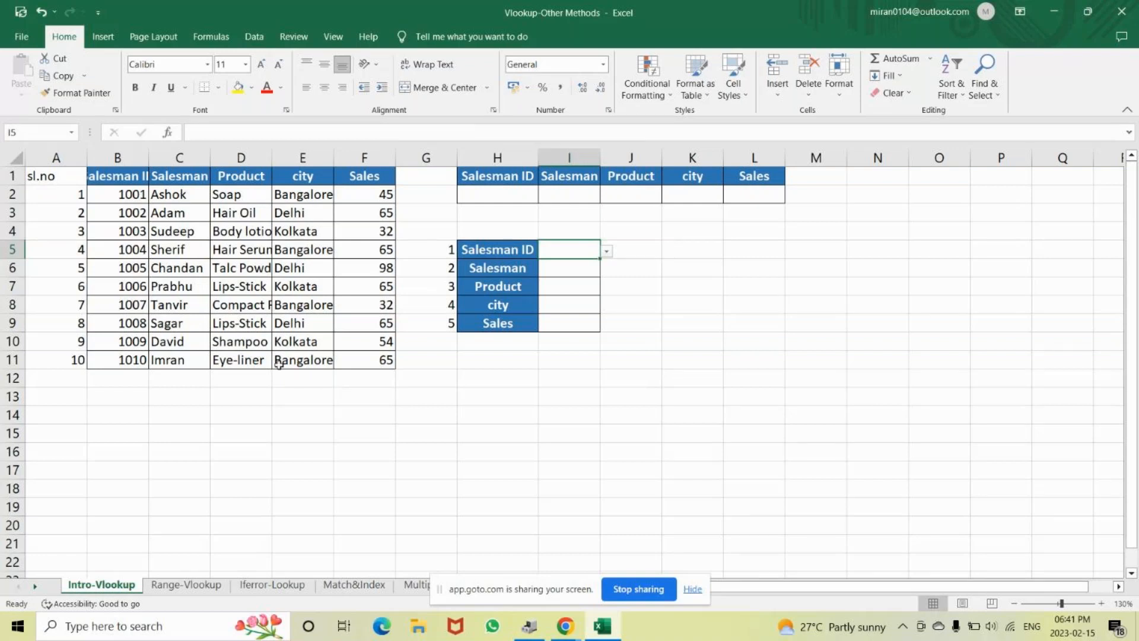
left_click(247, 394)
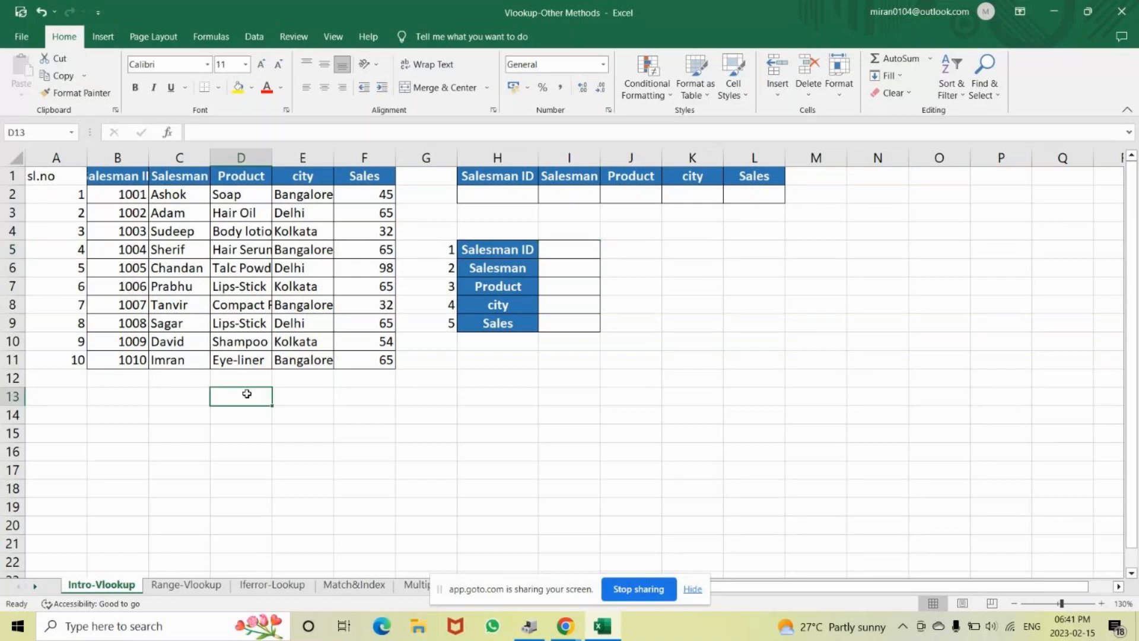
- Open the Excel Working - 2 workbook from the desktop and go to question Q9 on the Financial sheet
left_click(1052, 13)
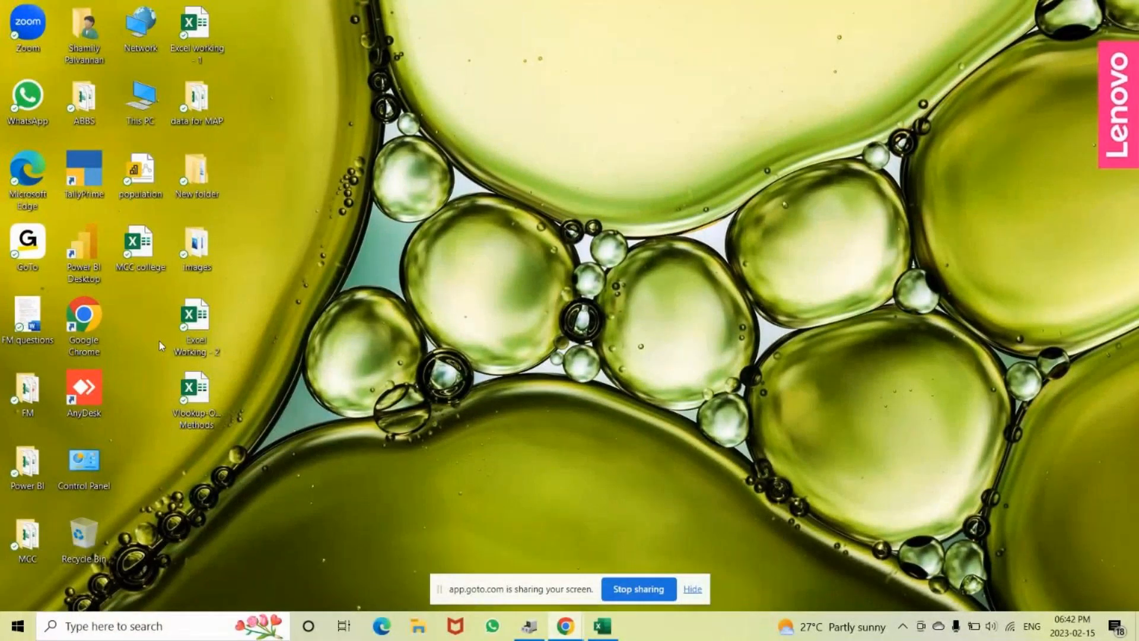
double_click(208, 298)
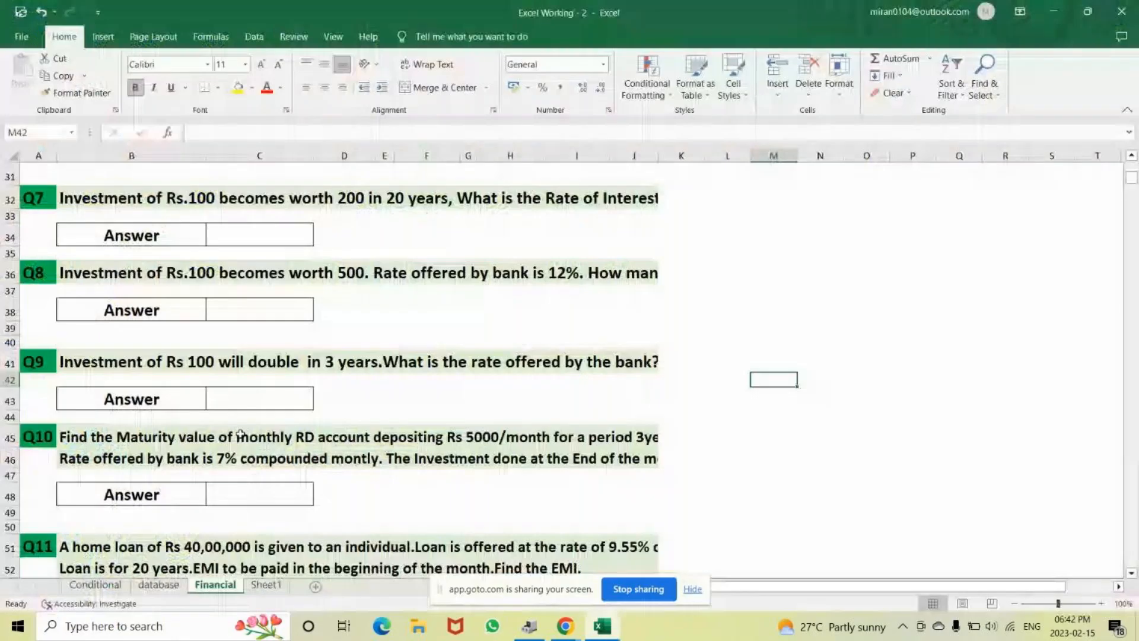
scroll(241, 433, "up", 5)
scroll(241, 434, "down", 5)
left_click(249, 406)
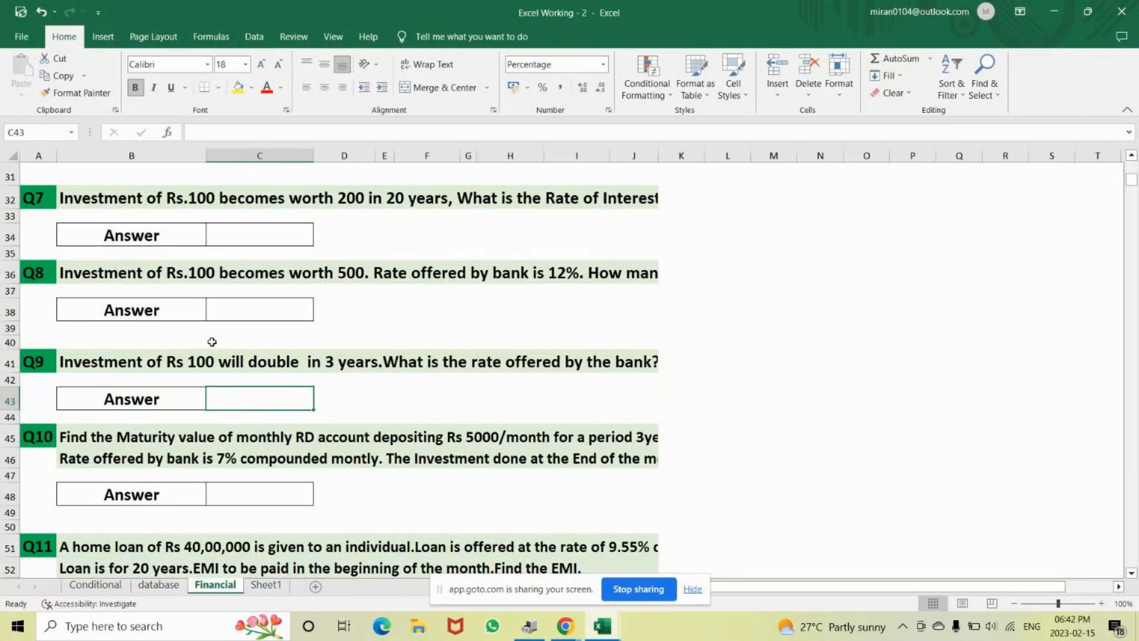
left_click(95, 371)
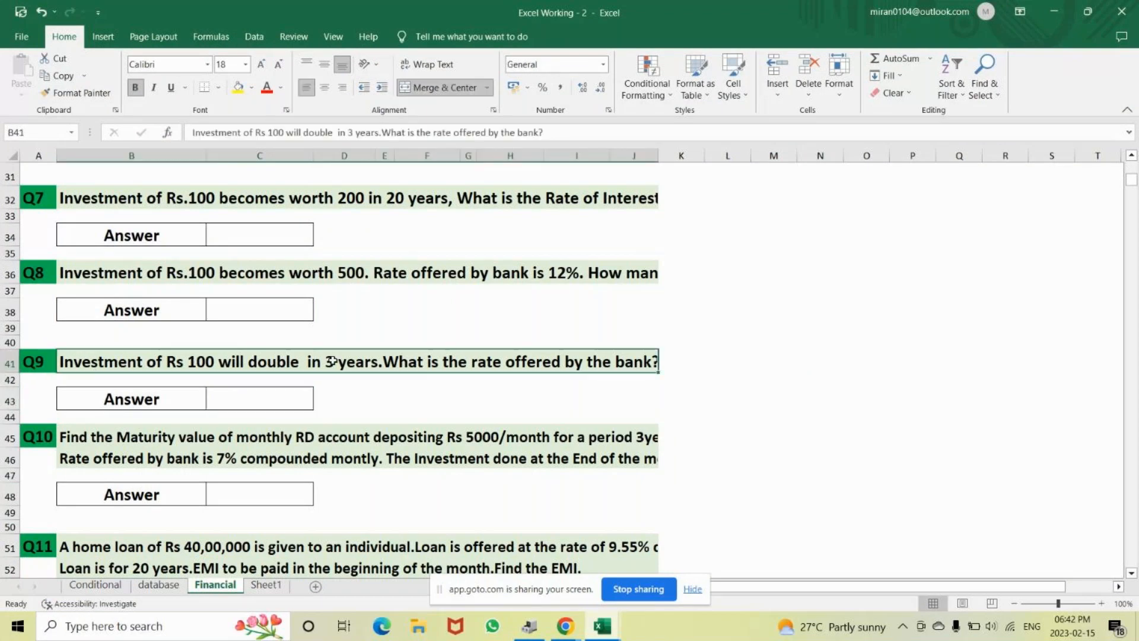
- Note the Q9 inputs beside the question in M41:N42: PV 100 and Fv 200
left_click(760, 361)
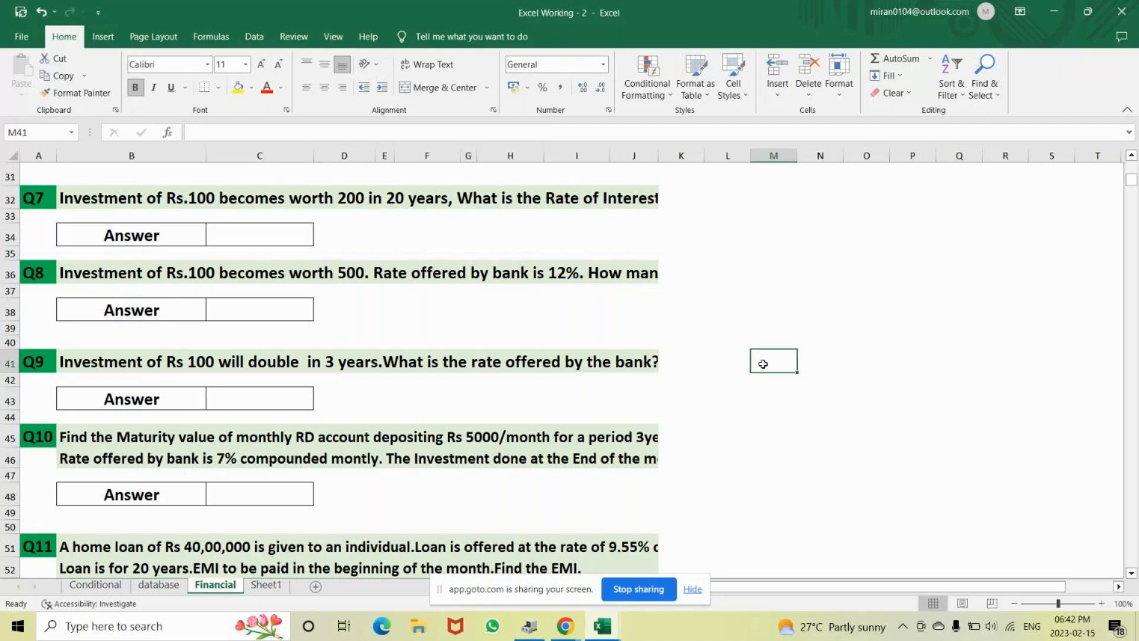
type("PV")
key("Tab")
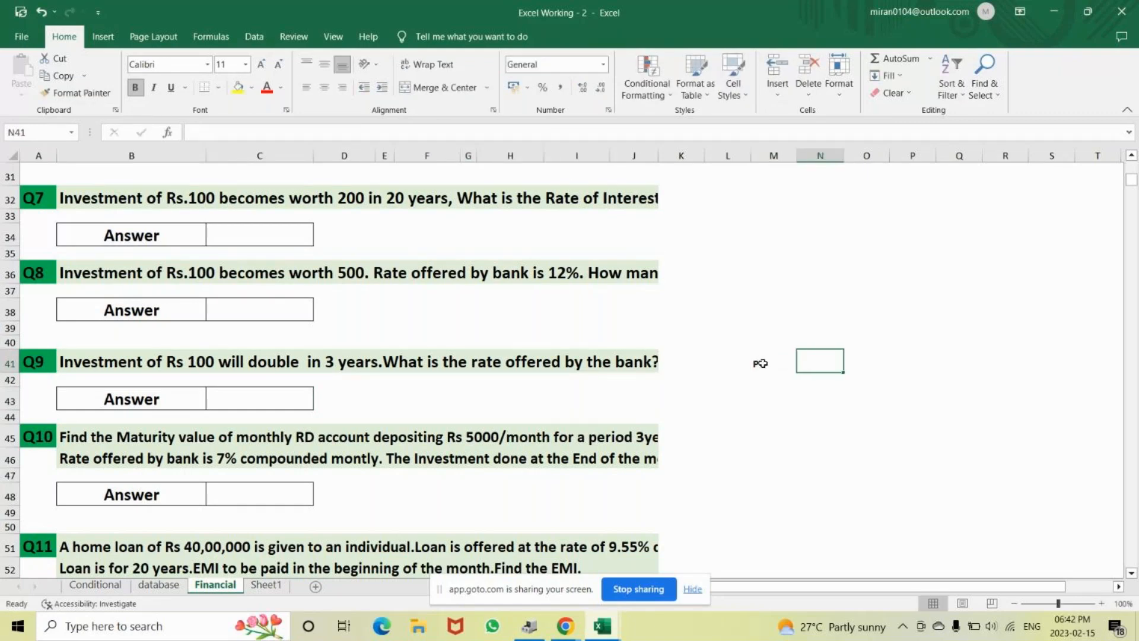
type("100")
key("Return")
key("Left")
type("Fv")
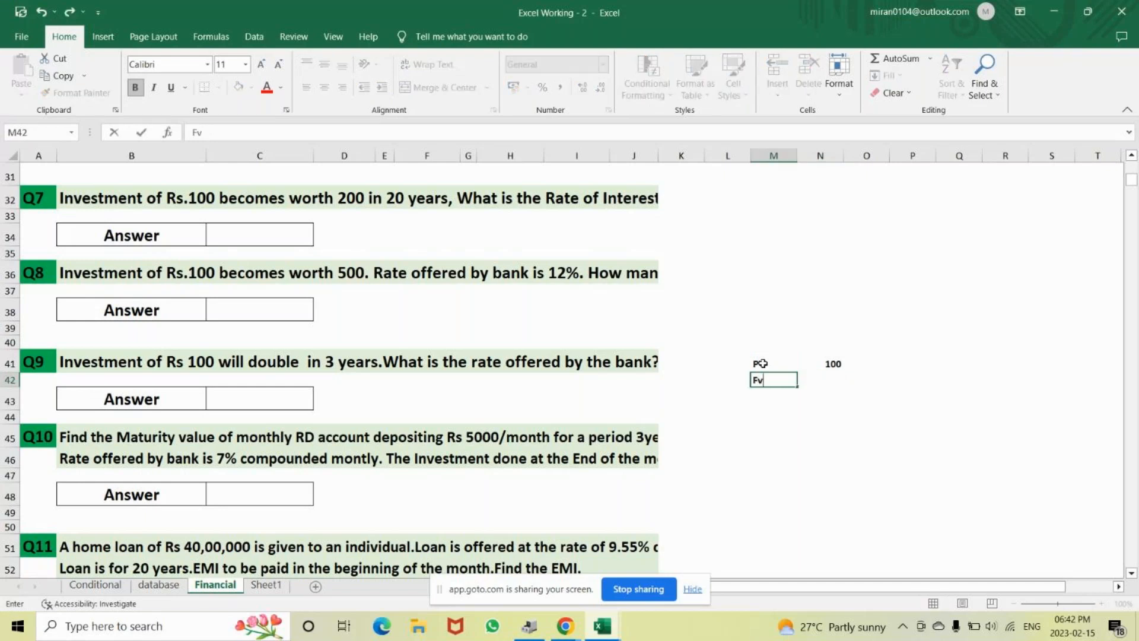
key("Tab")
type("200")
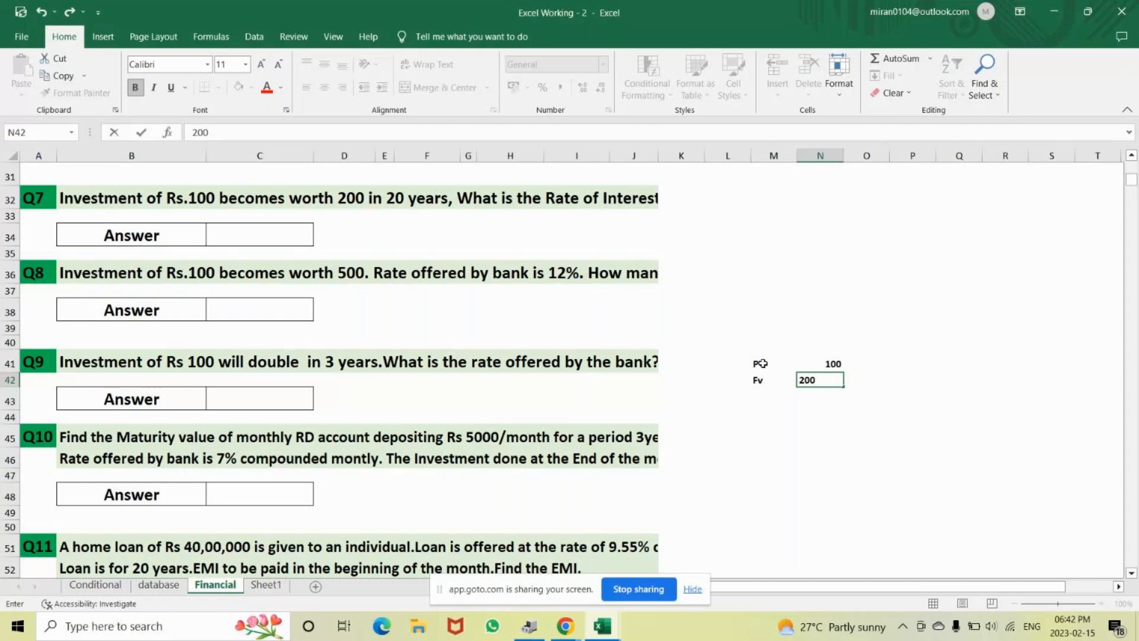
- Enter =RATE(3,0,100,200,0) in the Q9 answer cell C43
left_click(267, 396)
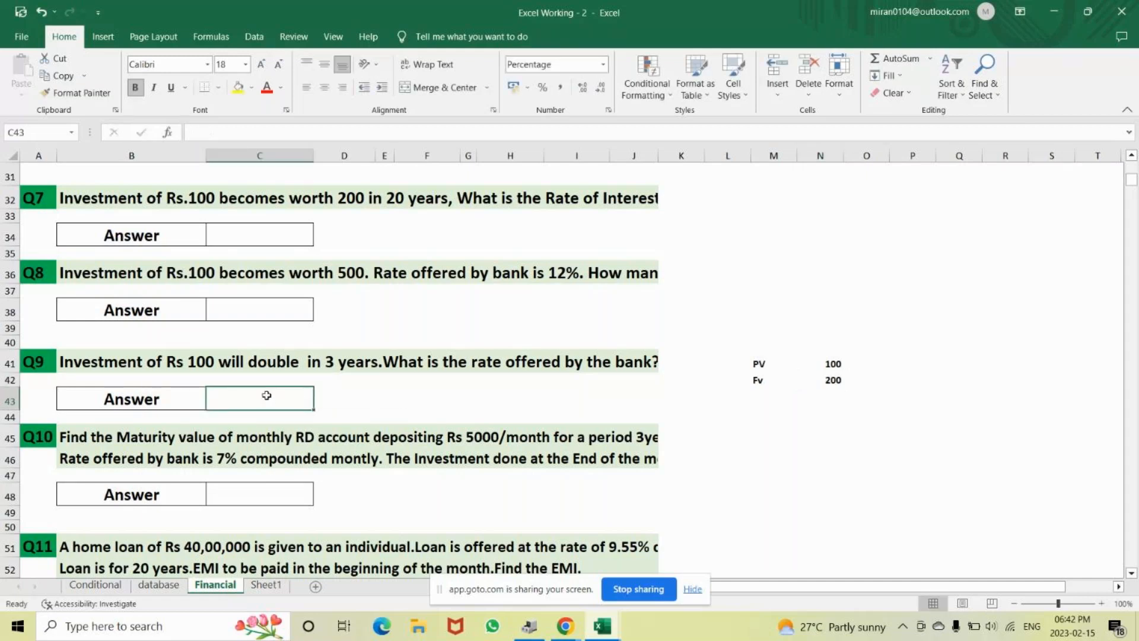
type("=rate")
key("Tab")
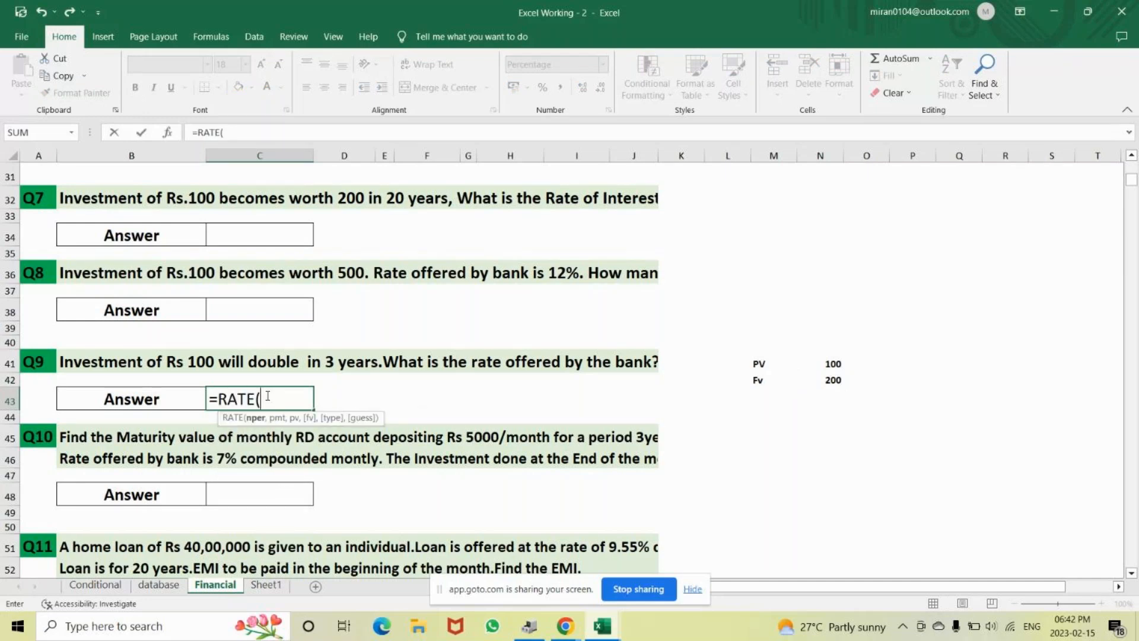
type("3,0,")
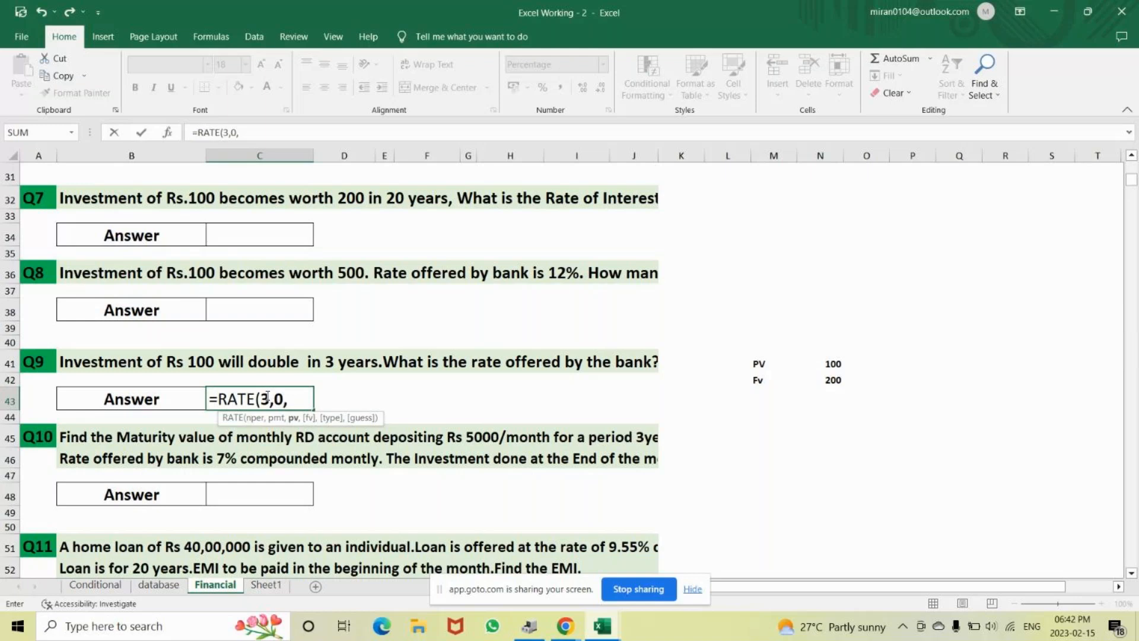
type("100,")
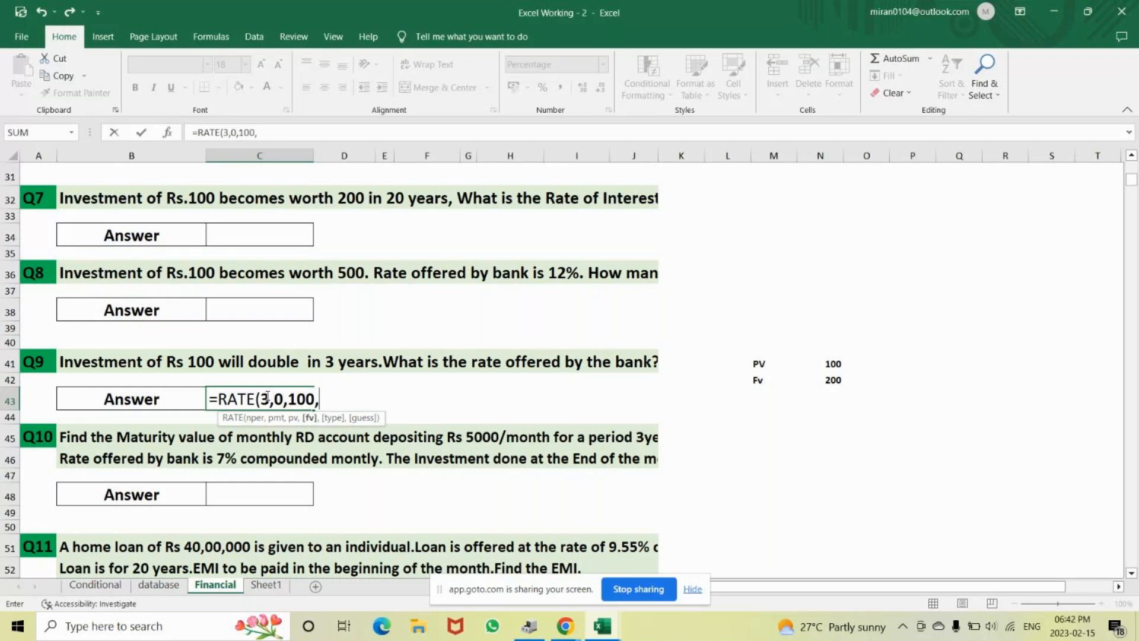
type("200,")
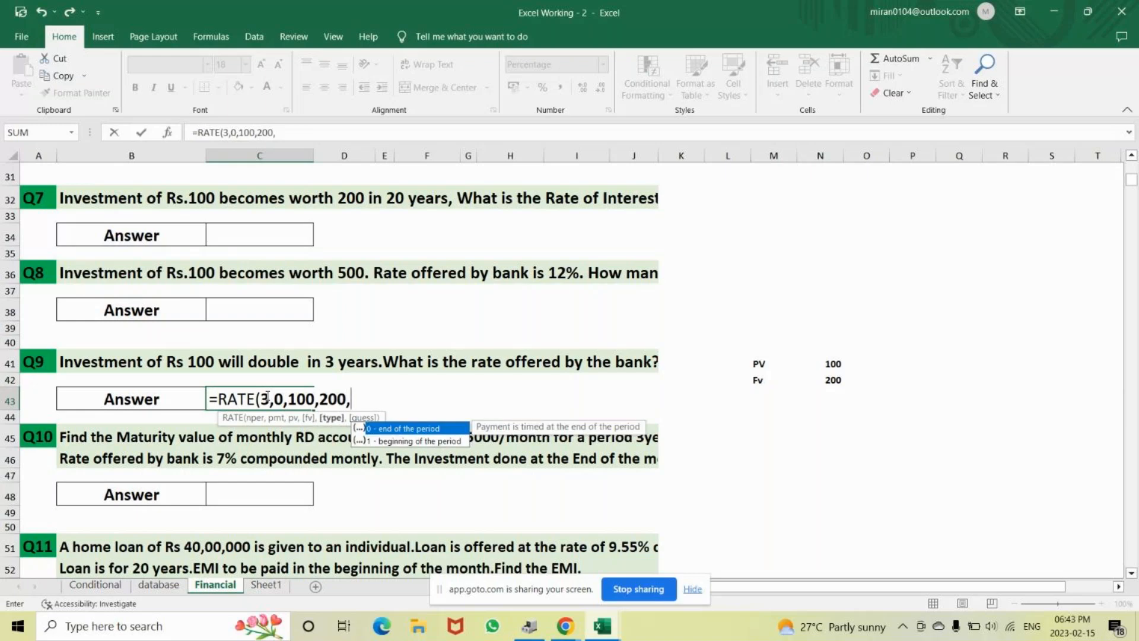
type("0")
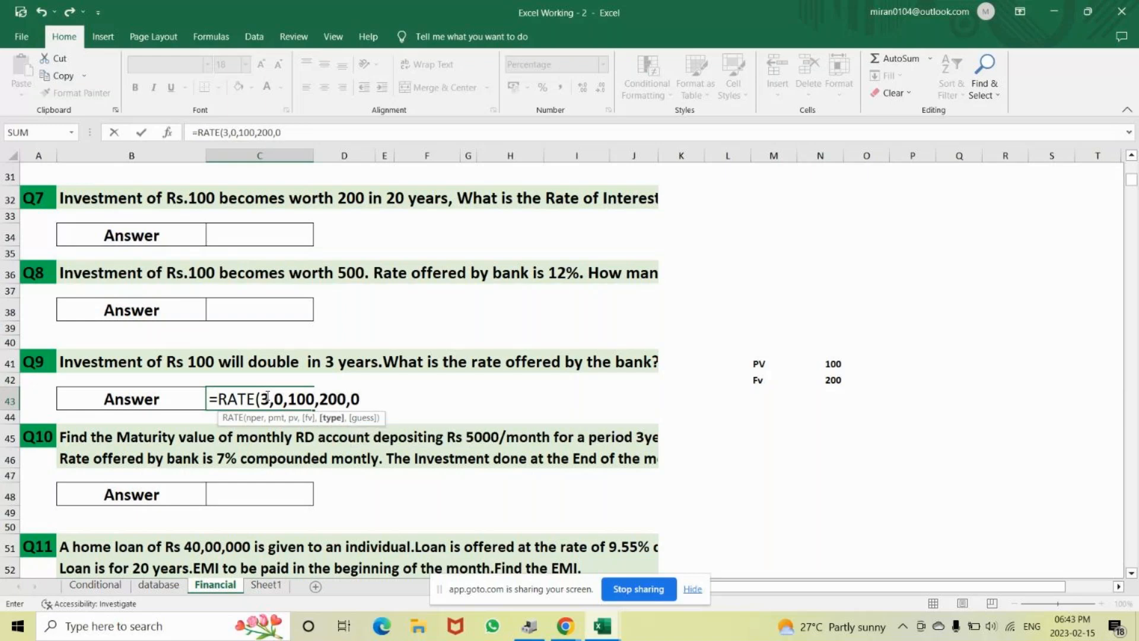
type(")")
key("Return")
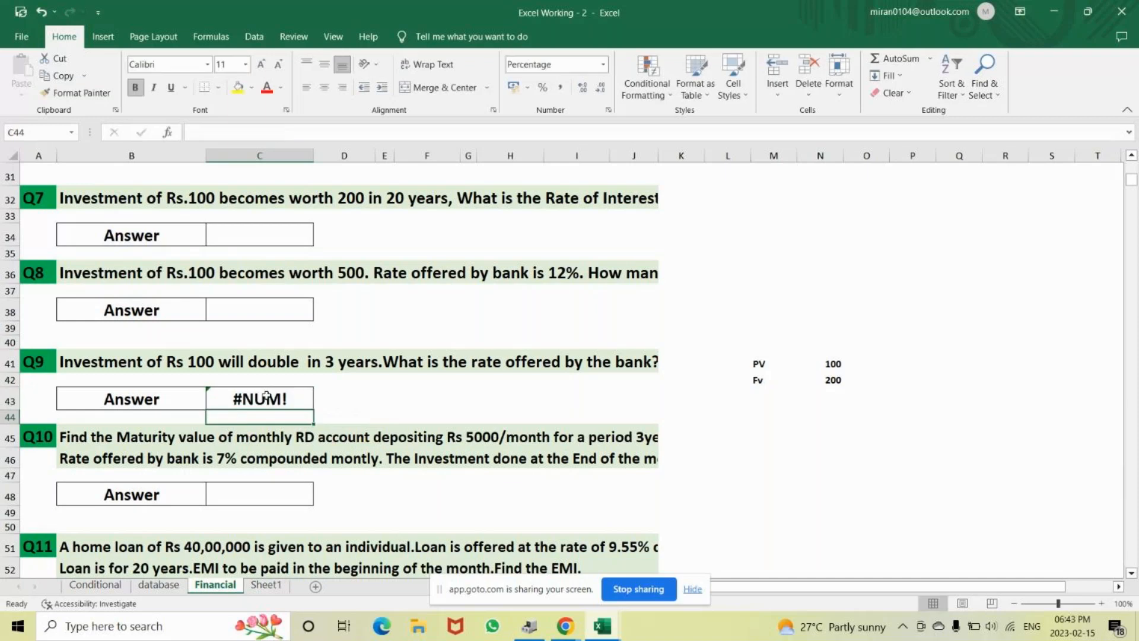
- Make the present value negative in the Q9 answer formula so it reads =RATE(3,0,-100,200,0)
left_click(266, 395)
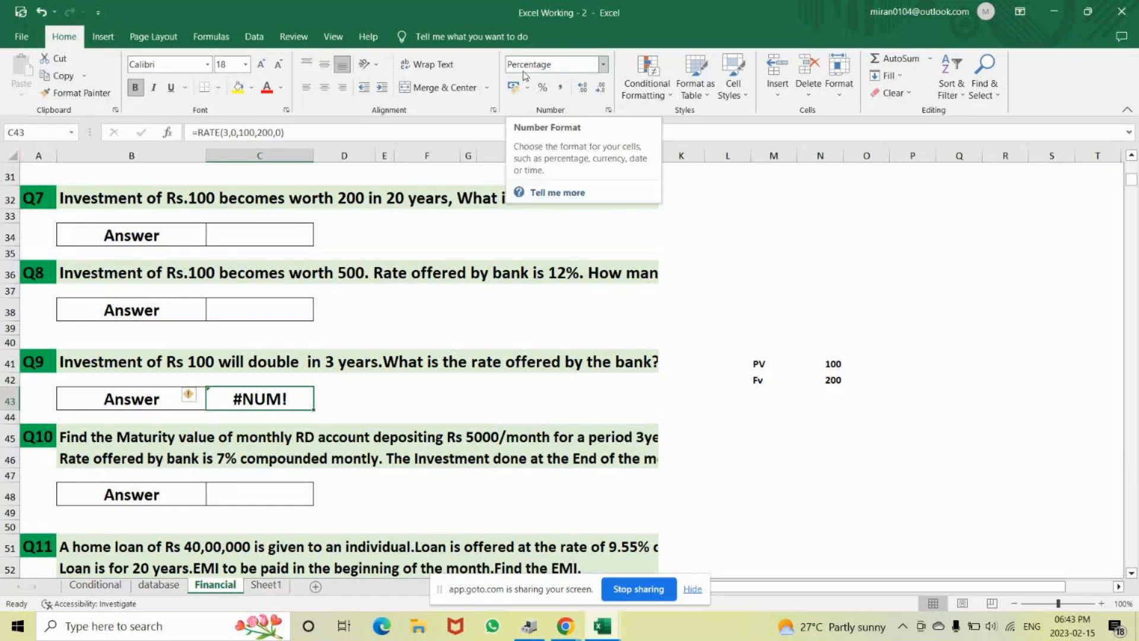
double_click(282, 397)
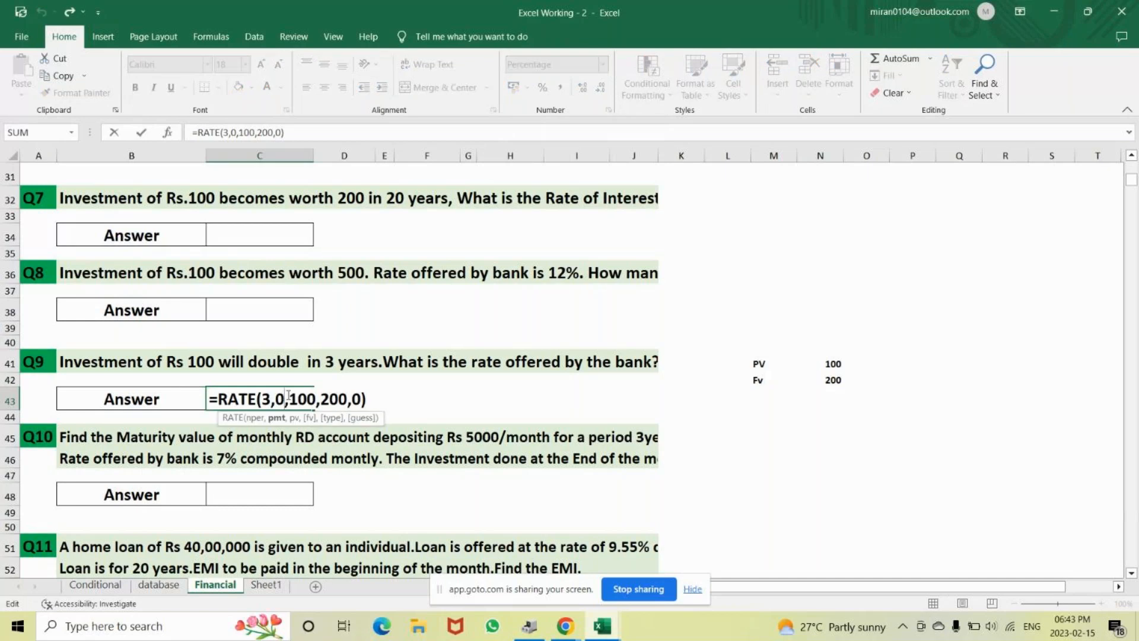
left_click(288, 396)
type("-")
key("Return")
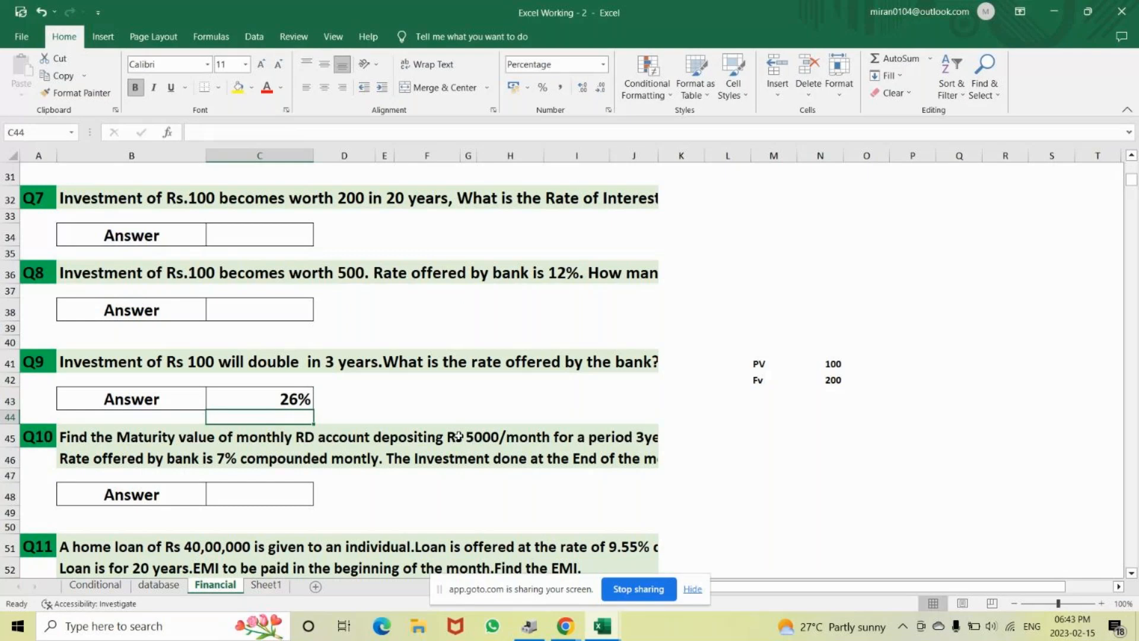
- Review the arguments of the RATE formula in C43 against the PV and Fv notes
left_click(279, 405)
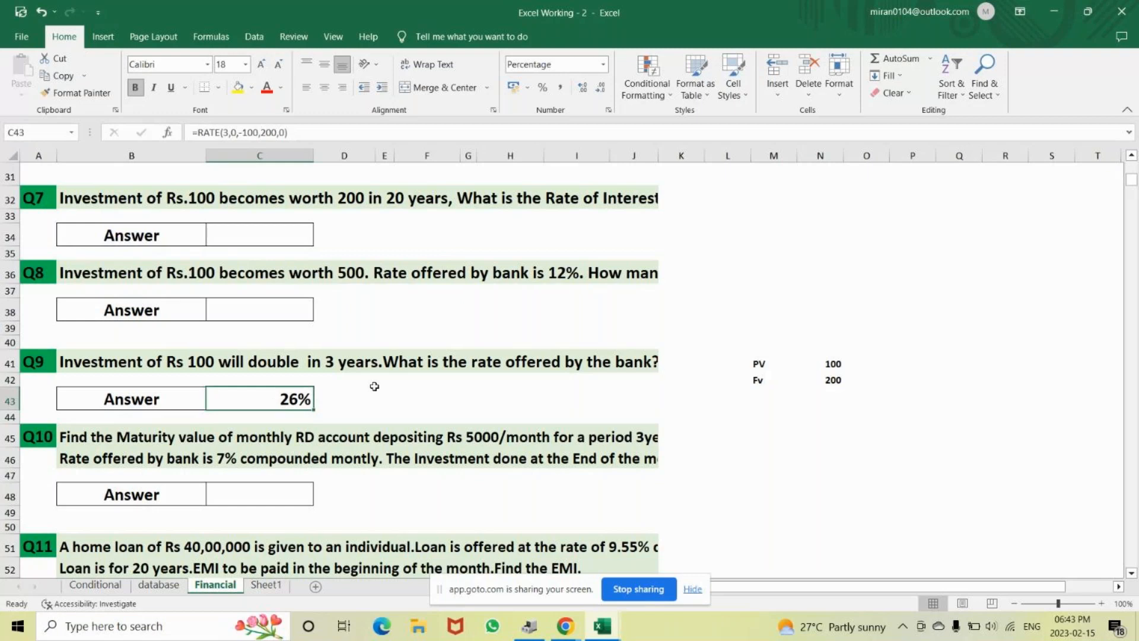
left_click(831, 363)
double_click(275, 396)
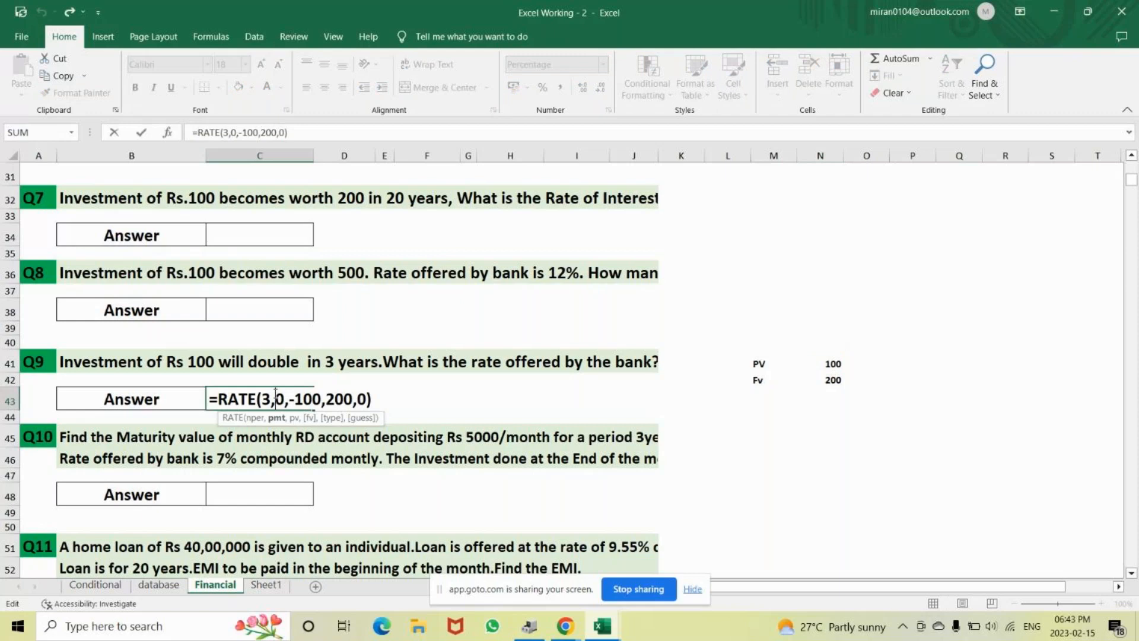
left_click_drag(210, 399, 429, 389)
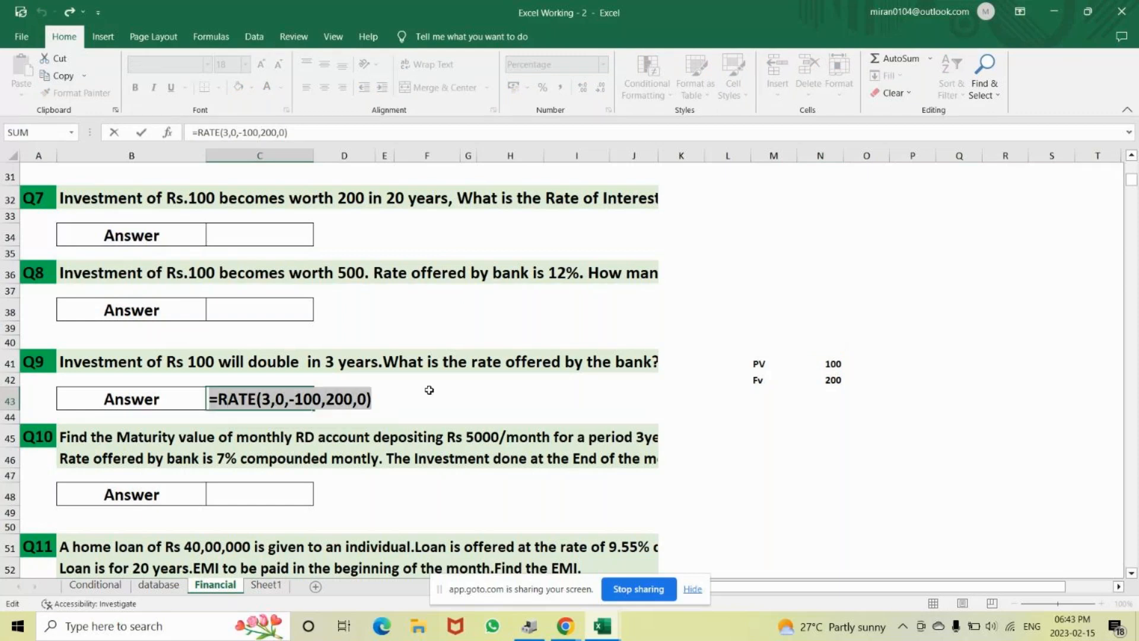
key("Return")
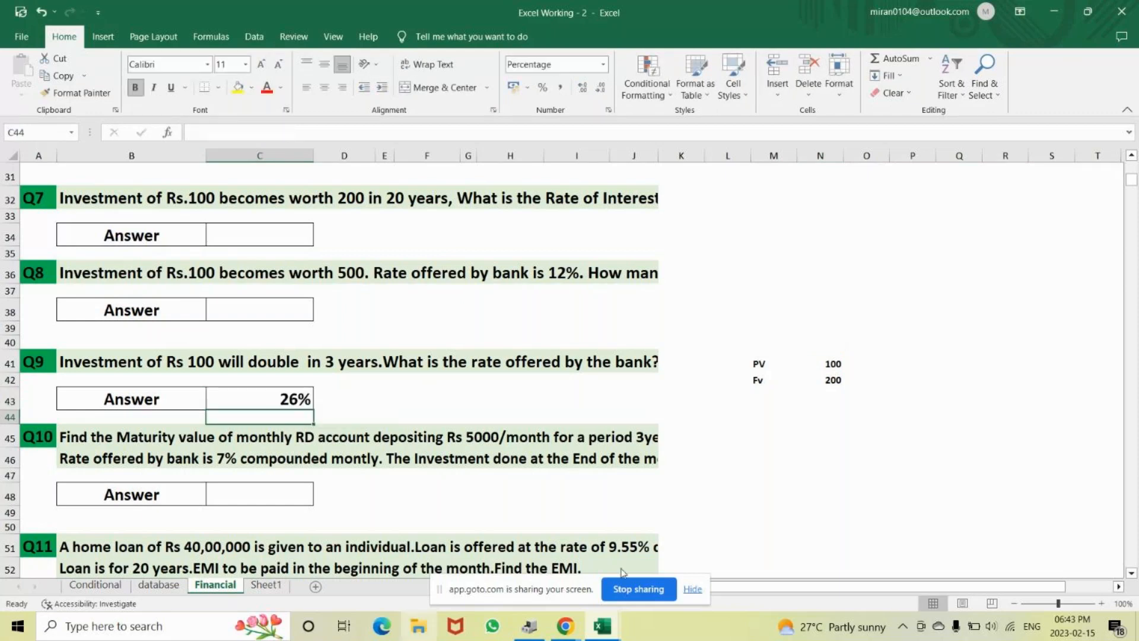
- Close the Excel Working - 2 workbook with its changes saved and go to the Vlookup-Other Methods workbook
left_click(602, 626)
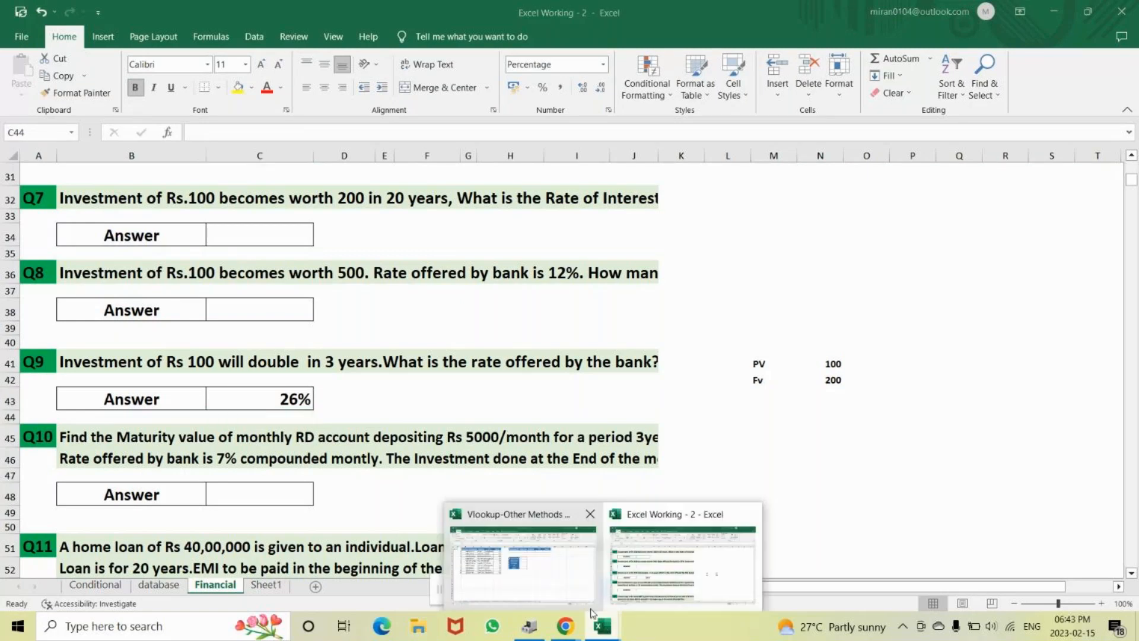
left_click(569, 588)
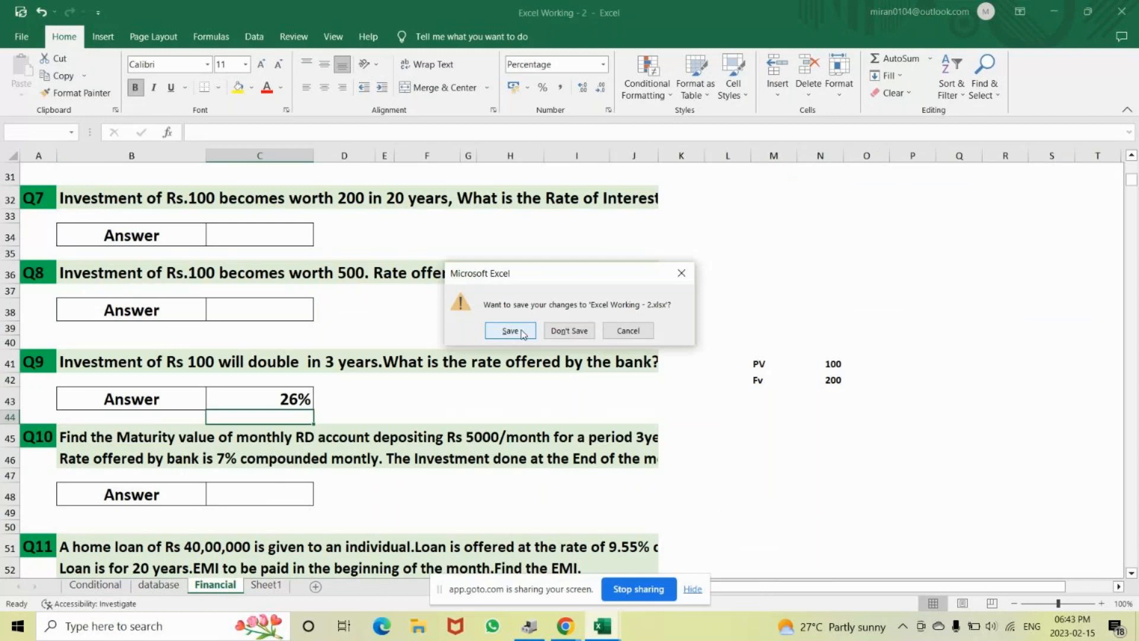
left_click(510, 330)
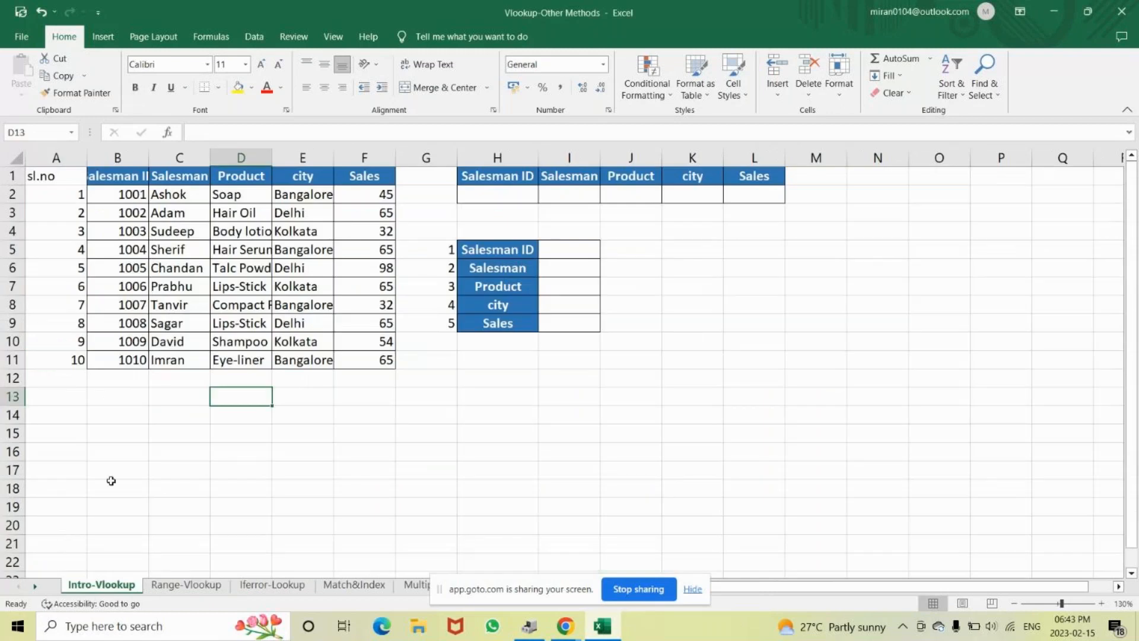
- Apply all borders to the sl.no header in A1 and copy the Salesman ID header's formatting onto it
scroll(111, 481, "down", 1)
scroll(111, 458, "up", 1)
left_click(52, 179)
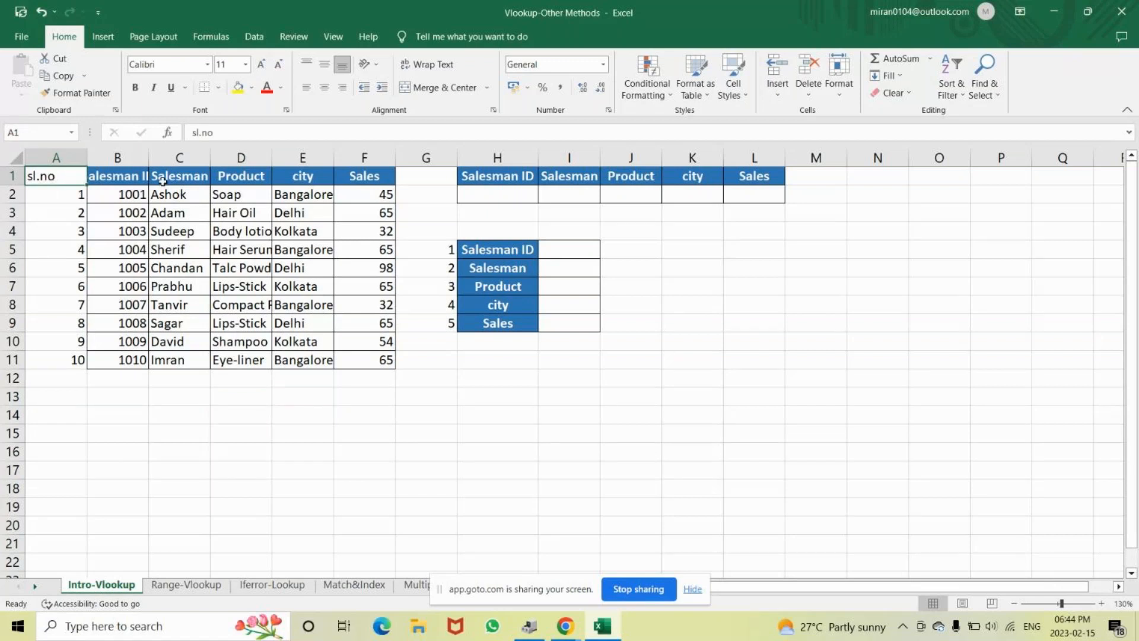
left_click(217, 88)
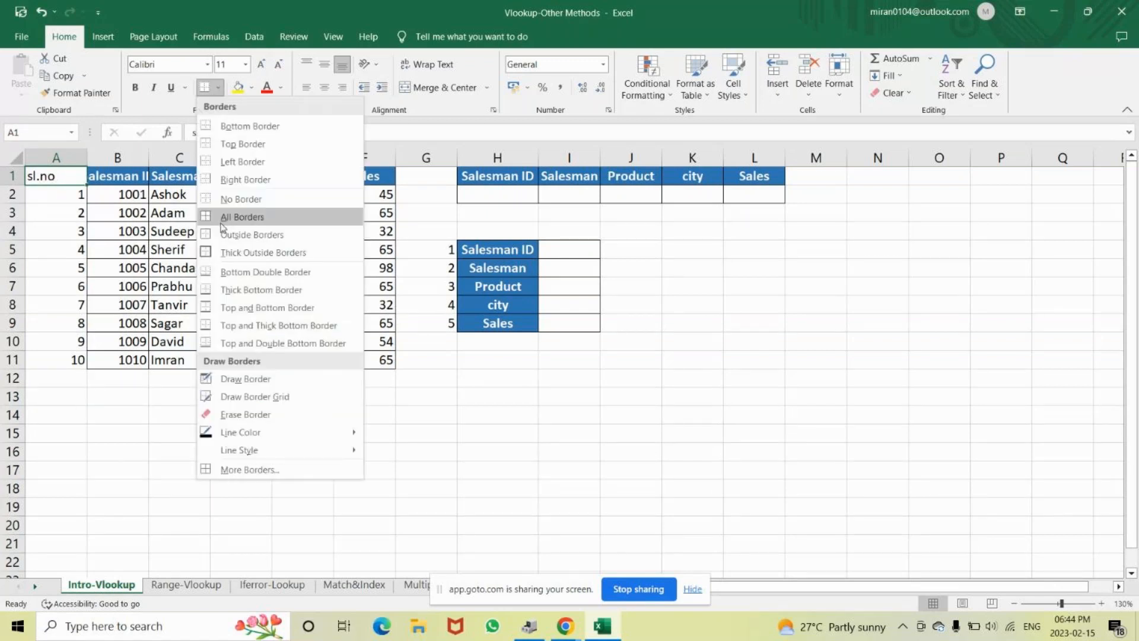
left_click(222, 216)
left_click(118, 176)
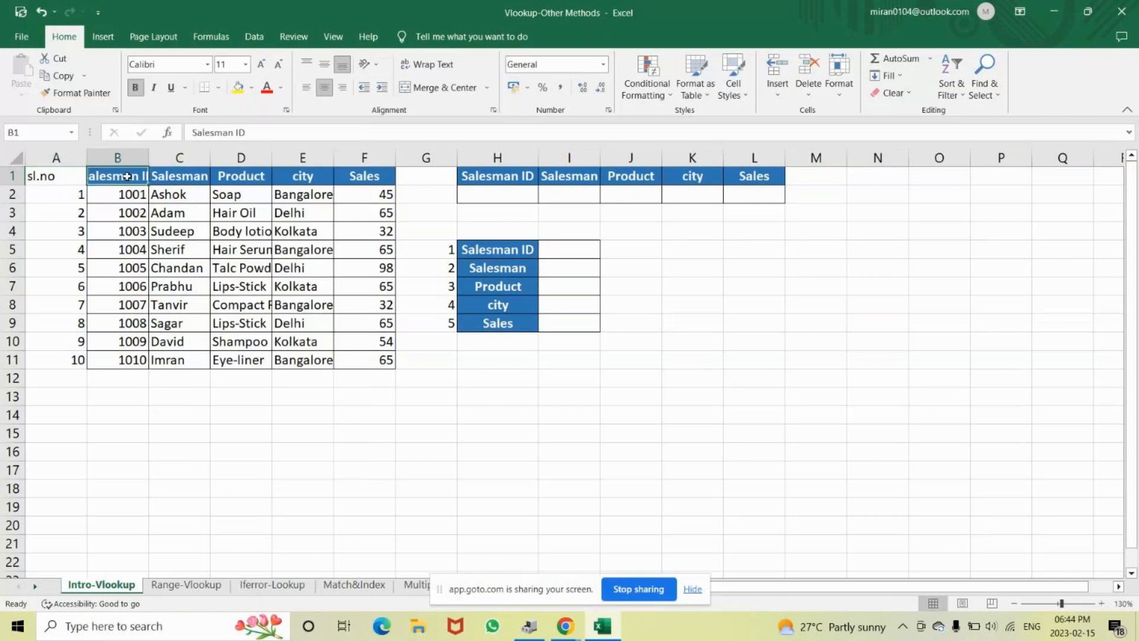
left_click(83, 93)
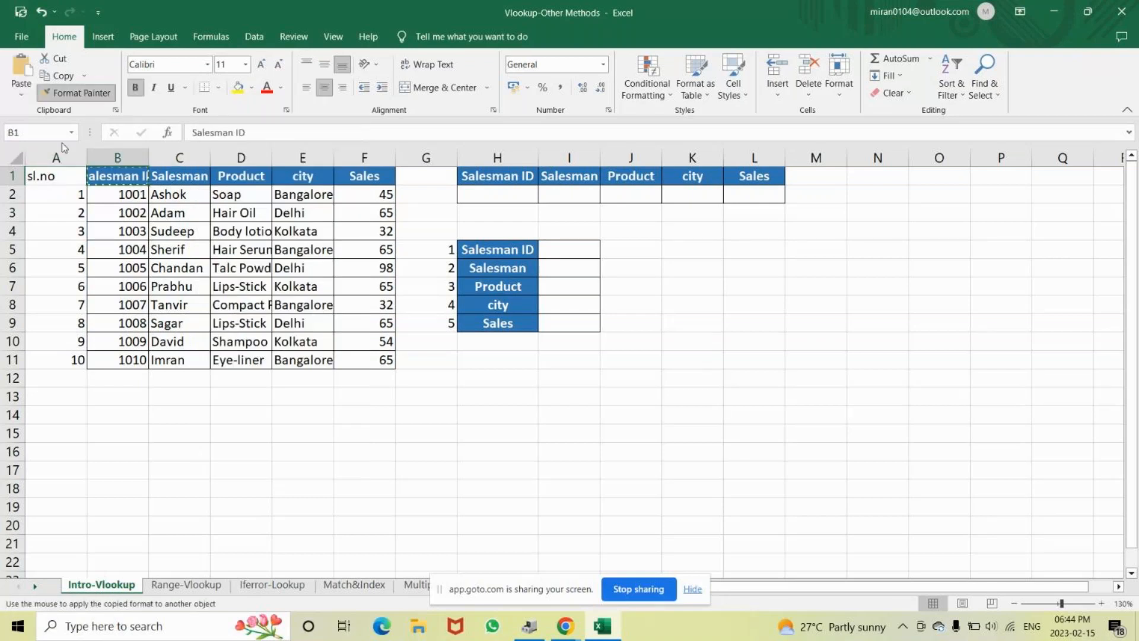
left_click(52, 176)
double_click(52, 176)
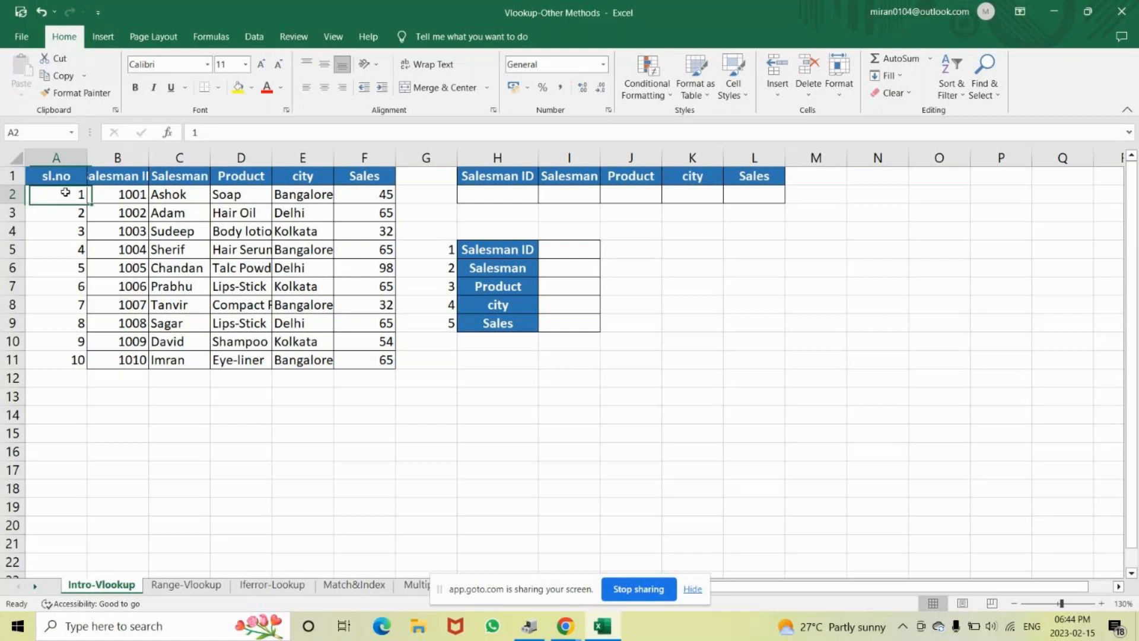
- Apply all borders to the serial numbers in A2:A11
left_click_drag(65, 192, 66, 359)
left_click(218, 87)
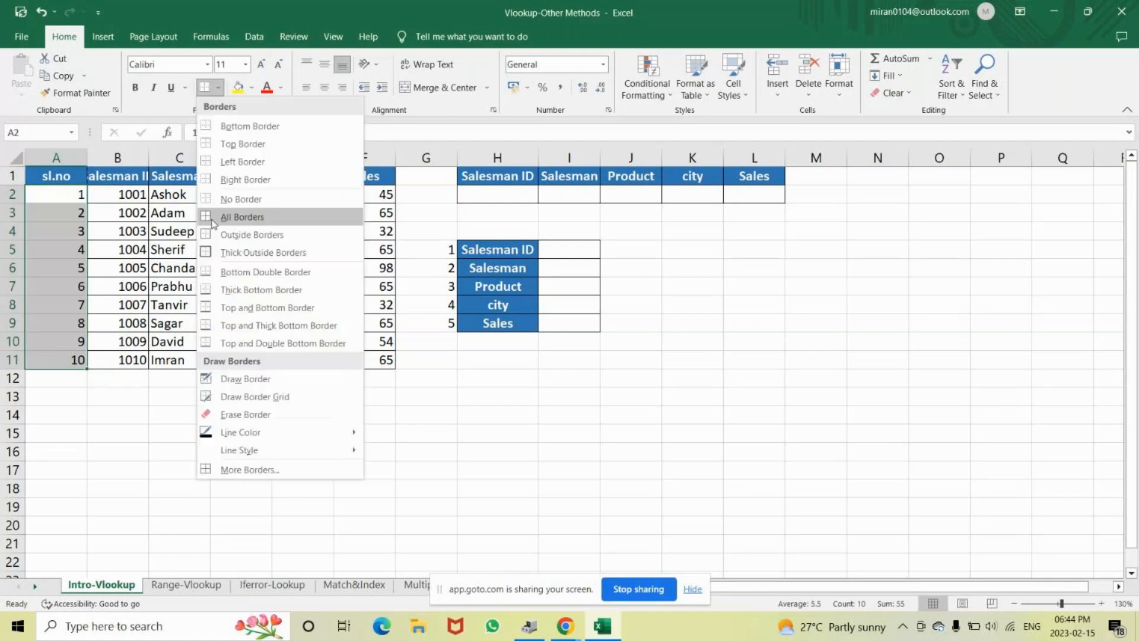
left_click(213, 217)
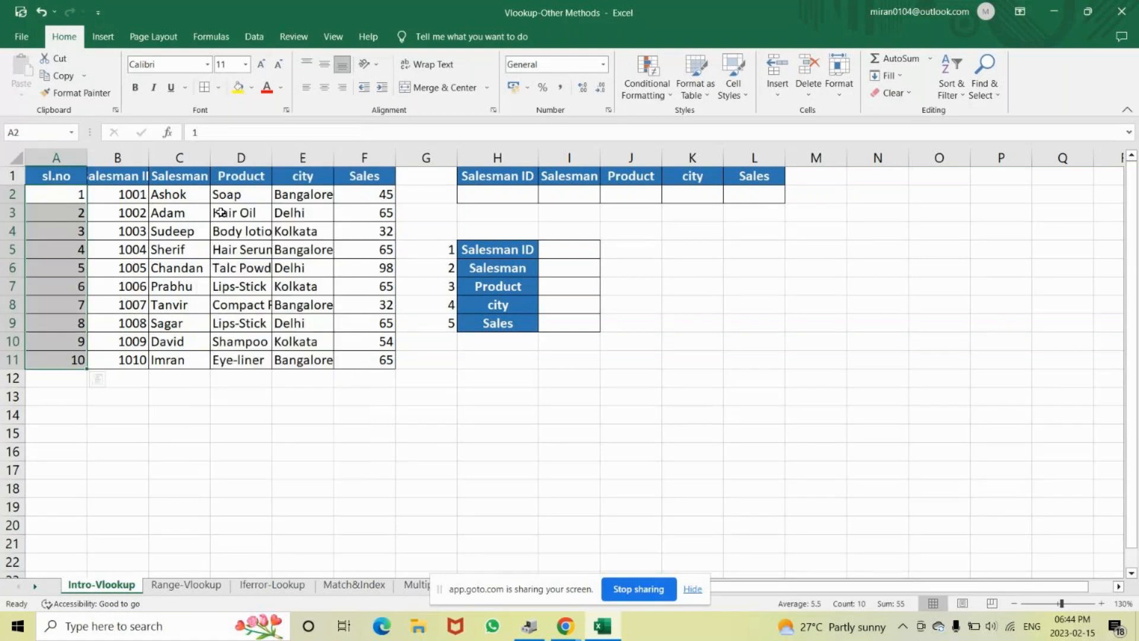
- Enter 1004 as the Salesman ID to look up in H2
left_click(519, 190)
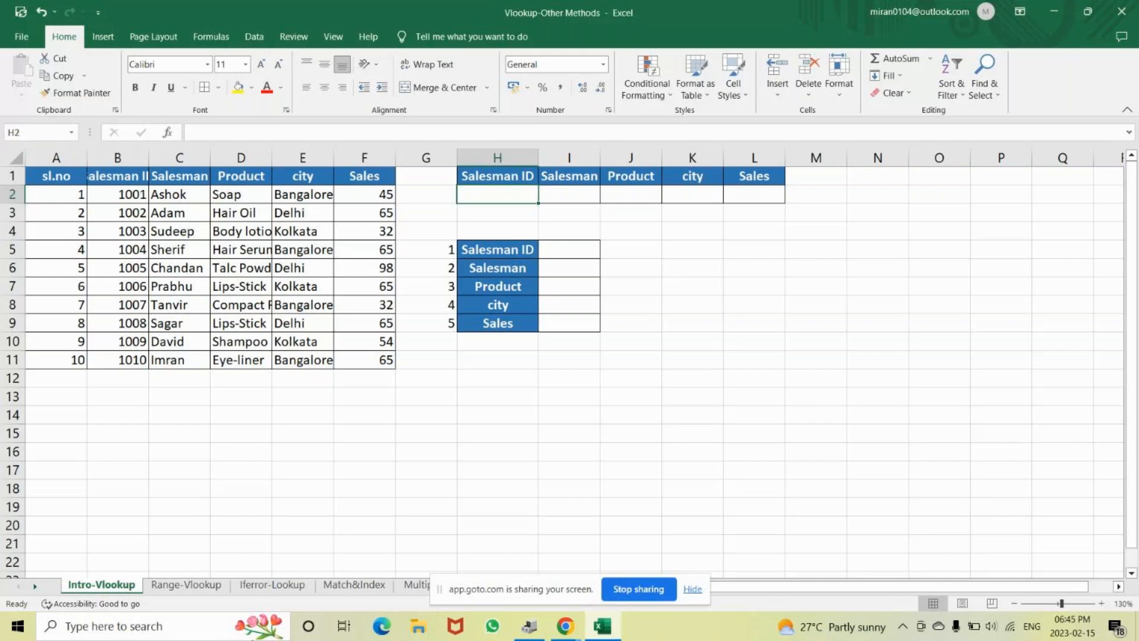
left_click_drag(35, 176, 343, 358)
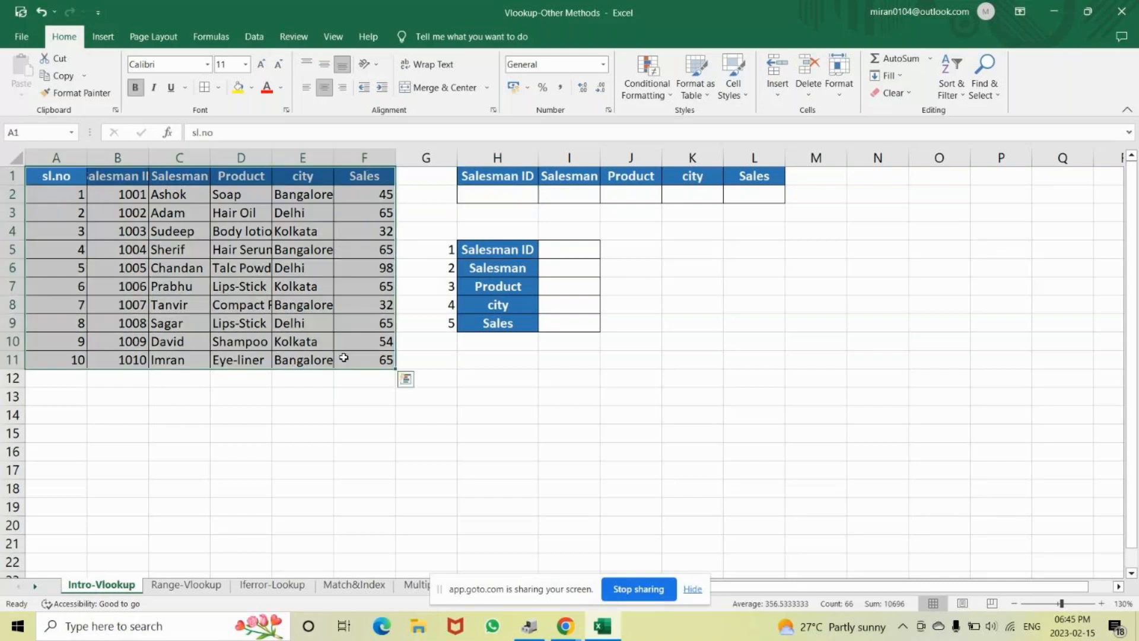
left_click(495, 193)
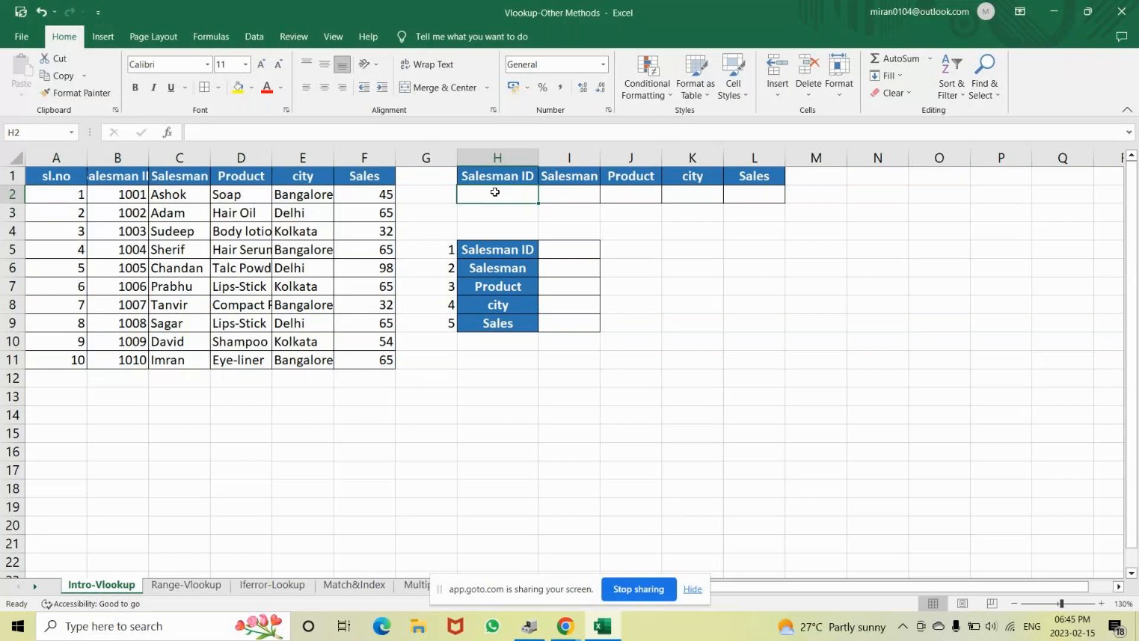
type("100")
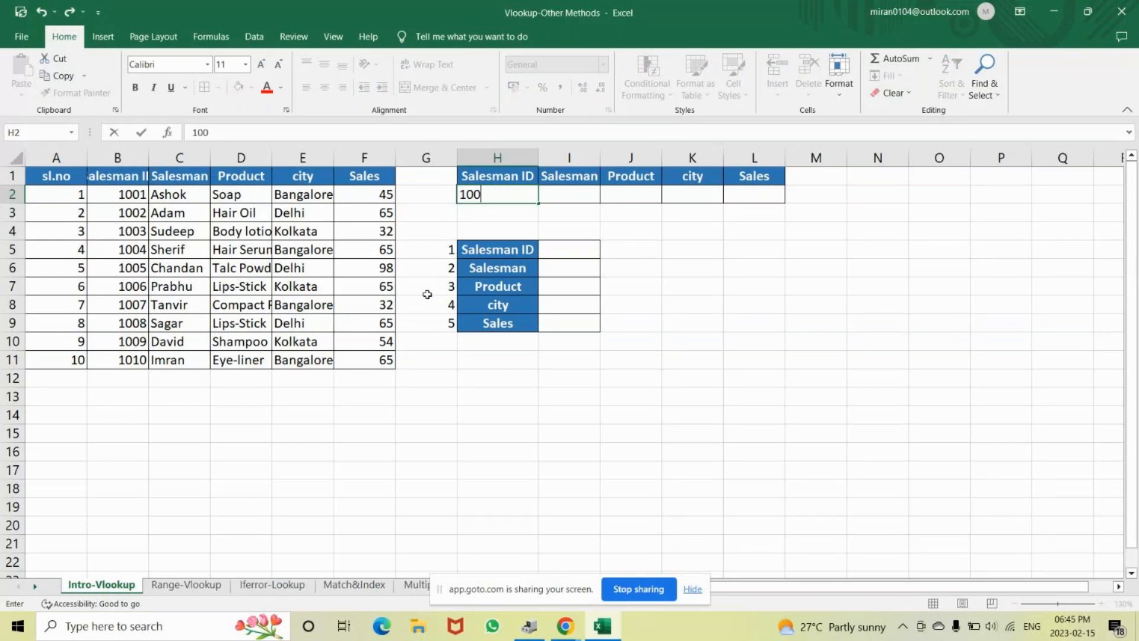
type("4")
key("Return")
left_click(572, 190)
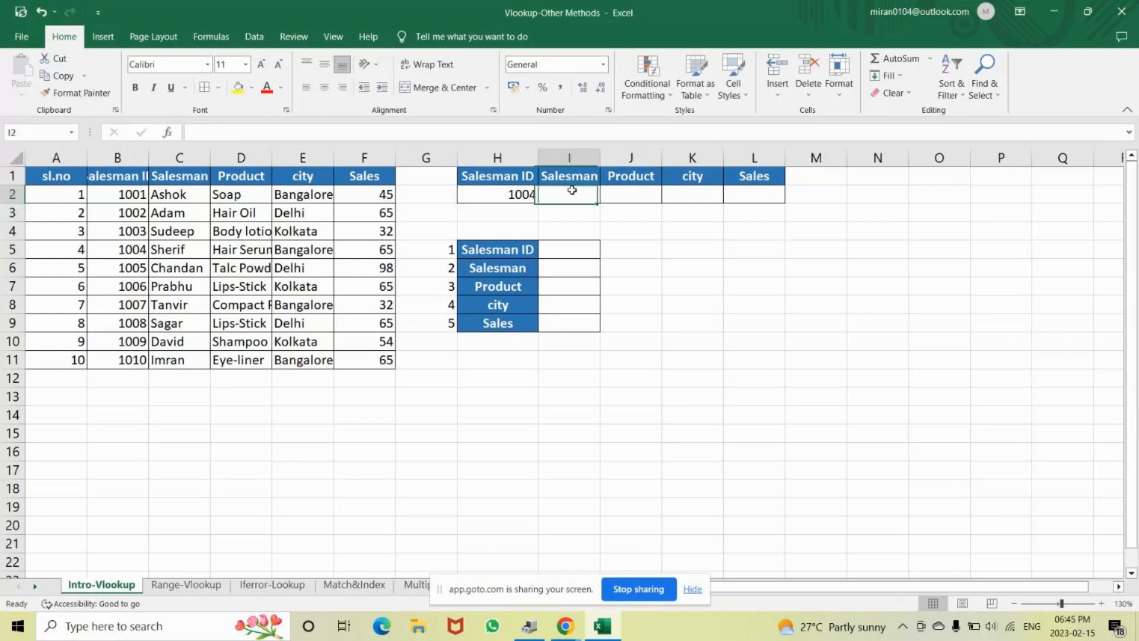
left_click(633, 192)
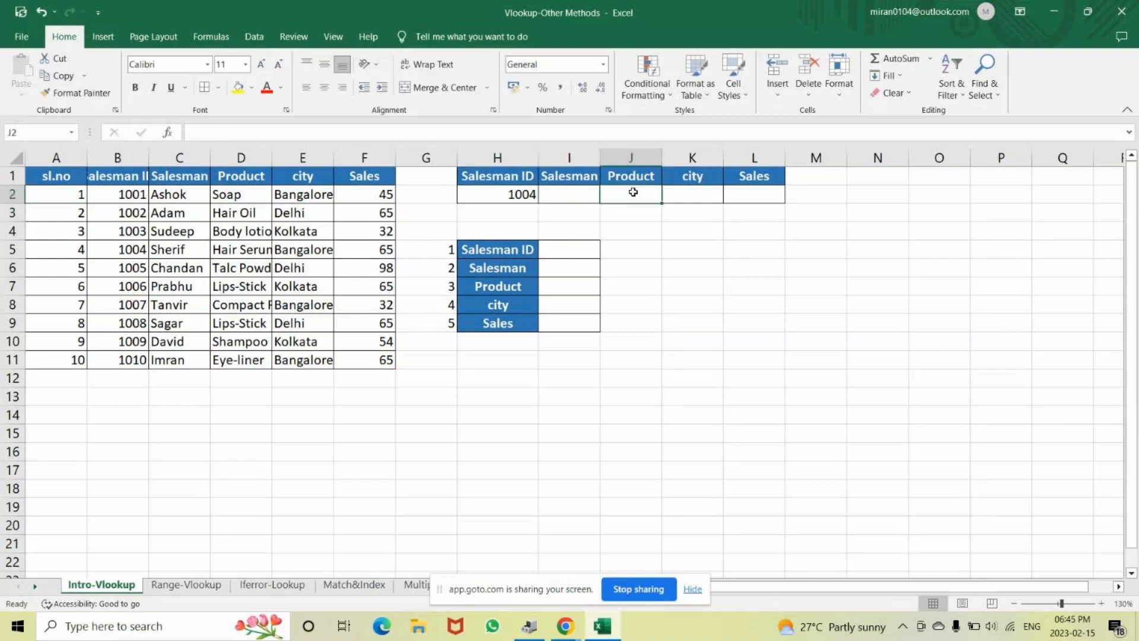
left_click(692, 193)
left_click(756, 191)
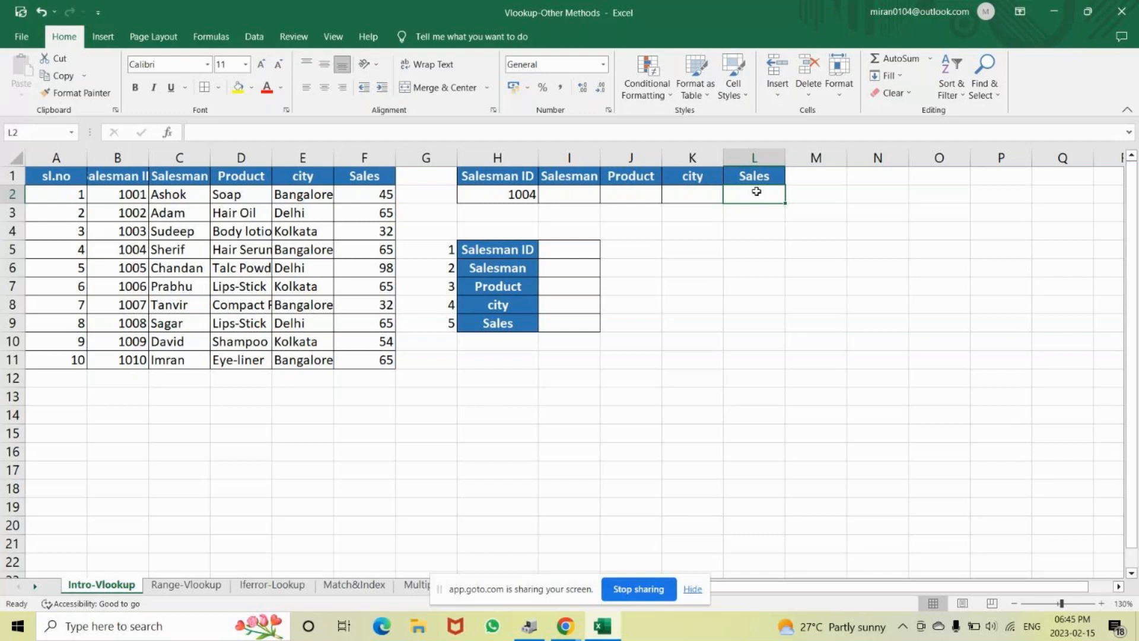
- Start a VLOOKUP formula in the Salesman cell I2 with H2 as lookup value and A1:F11 as table array
left_click(564, 191)
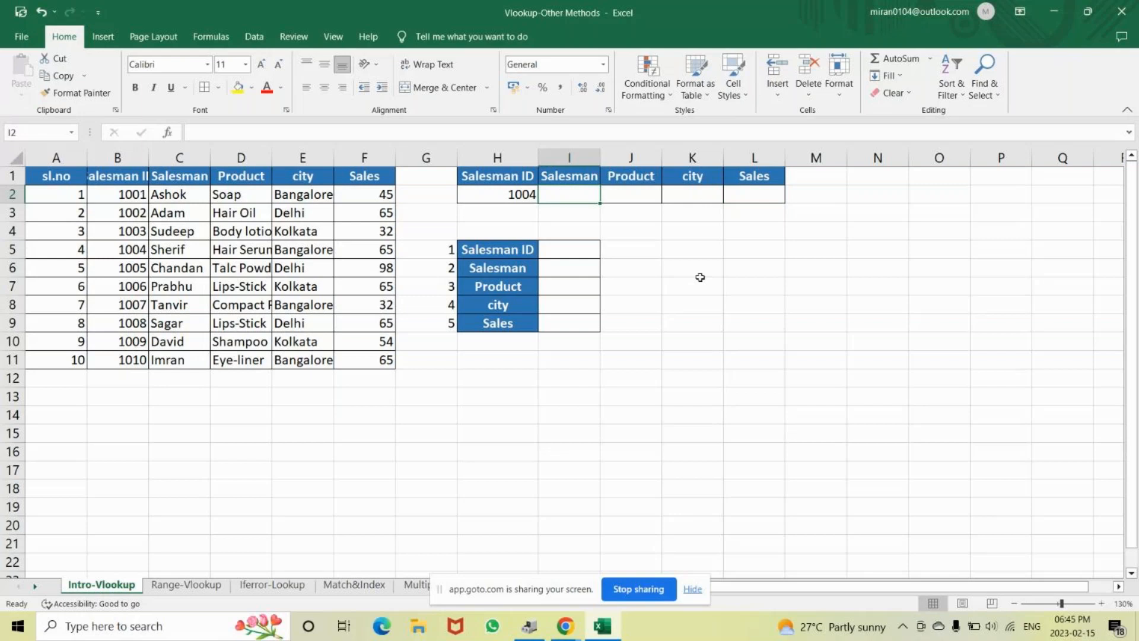
type("=")
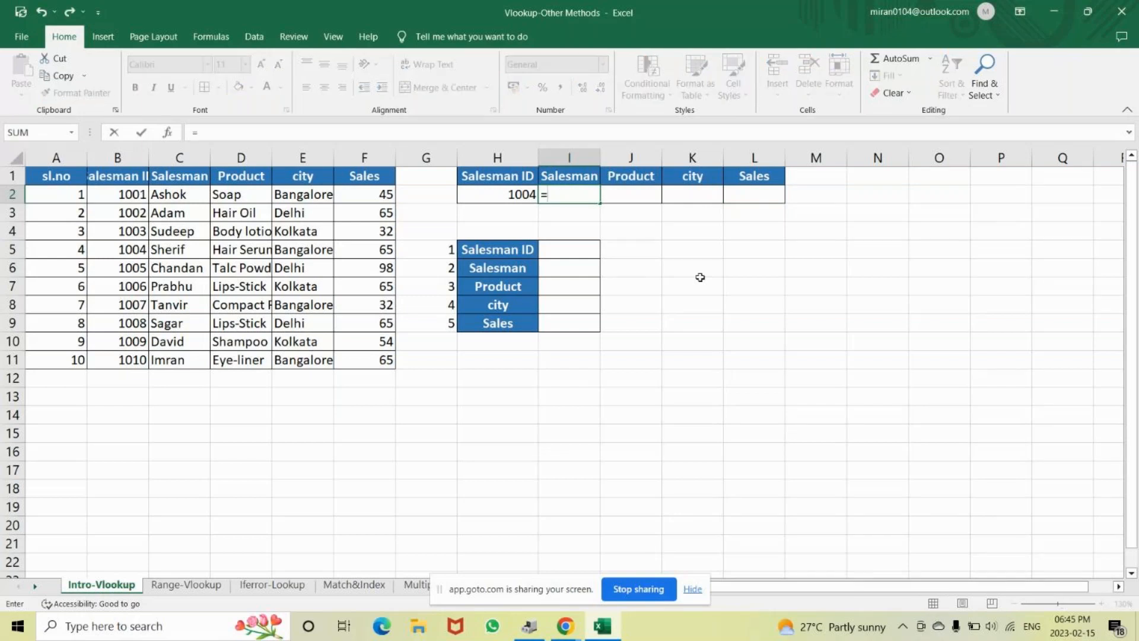
type("vlookup")
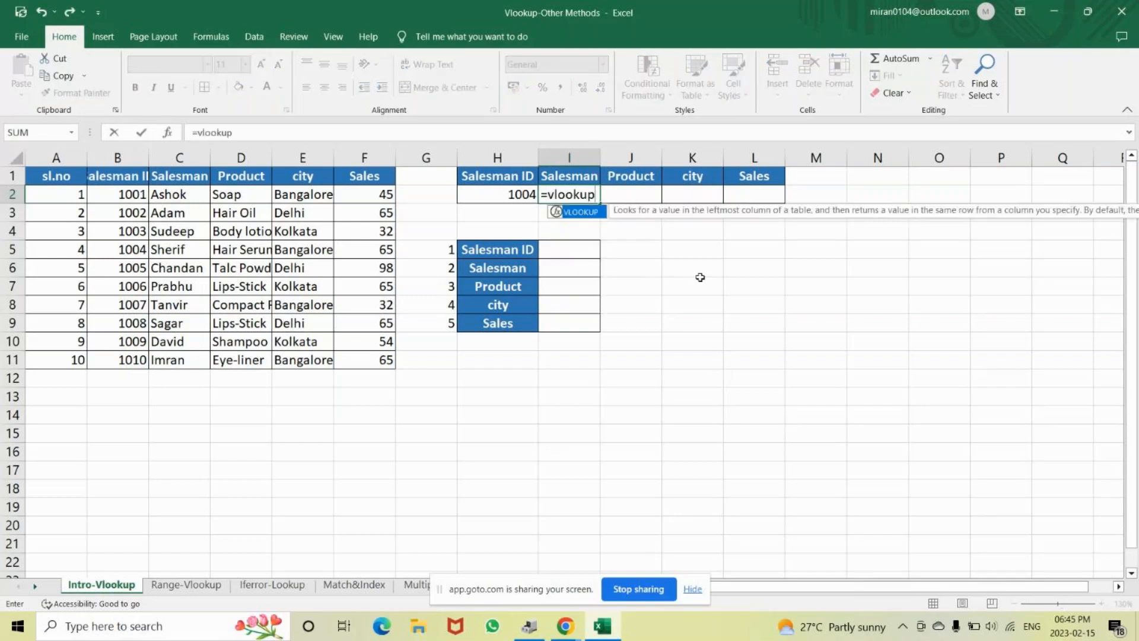
key("Tab")
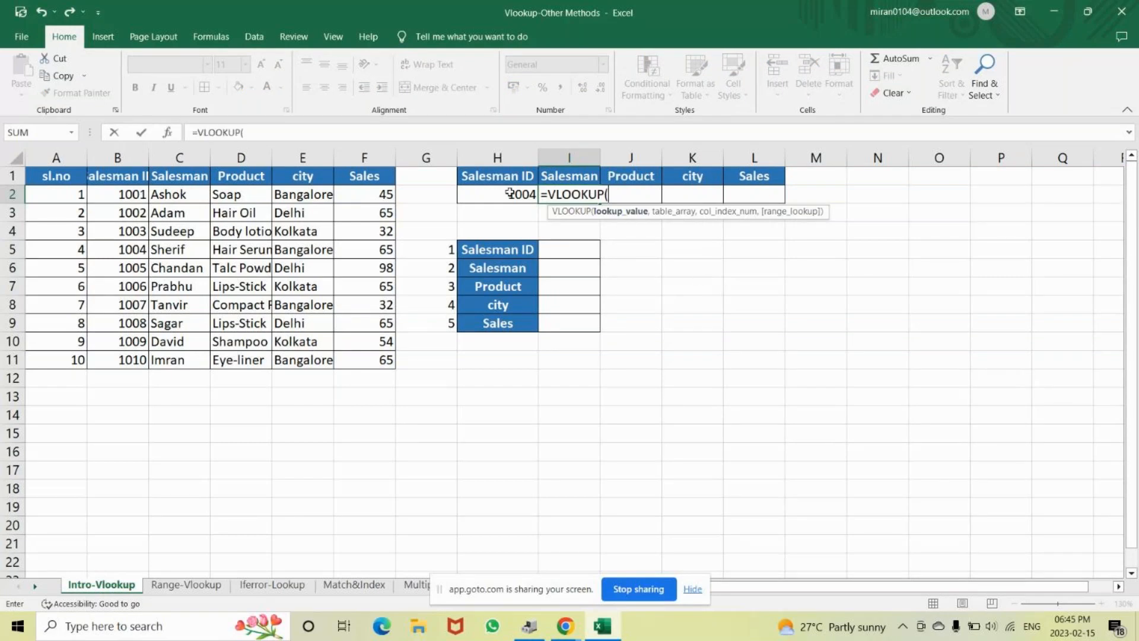
left_click(530, 195)
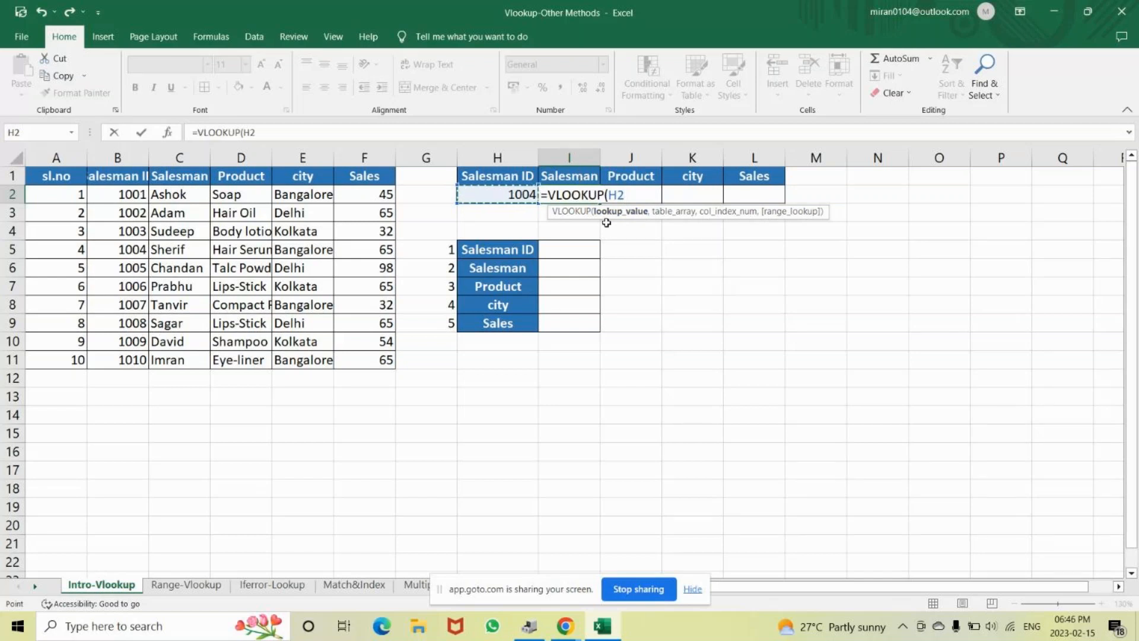
type(",")
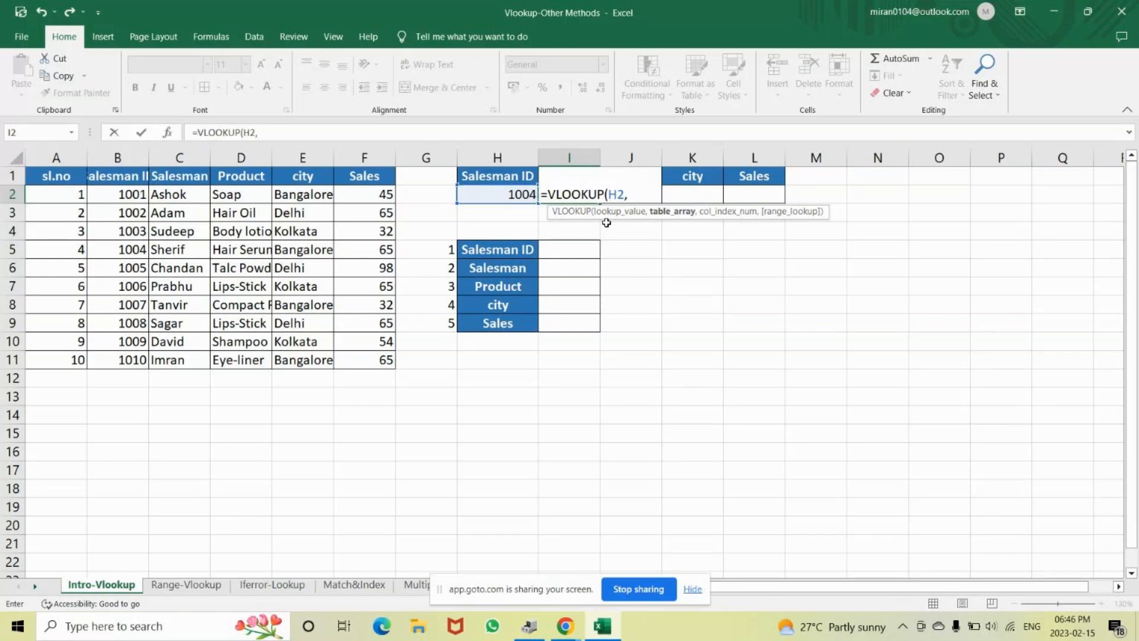
left_click_drag(56, 175, 272, 178)
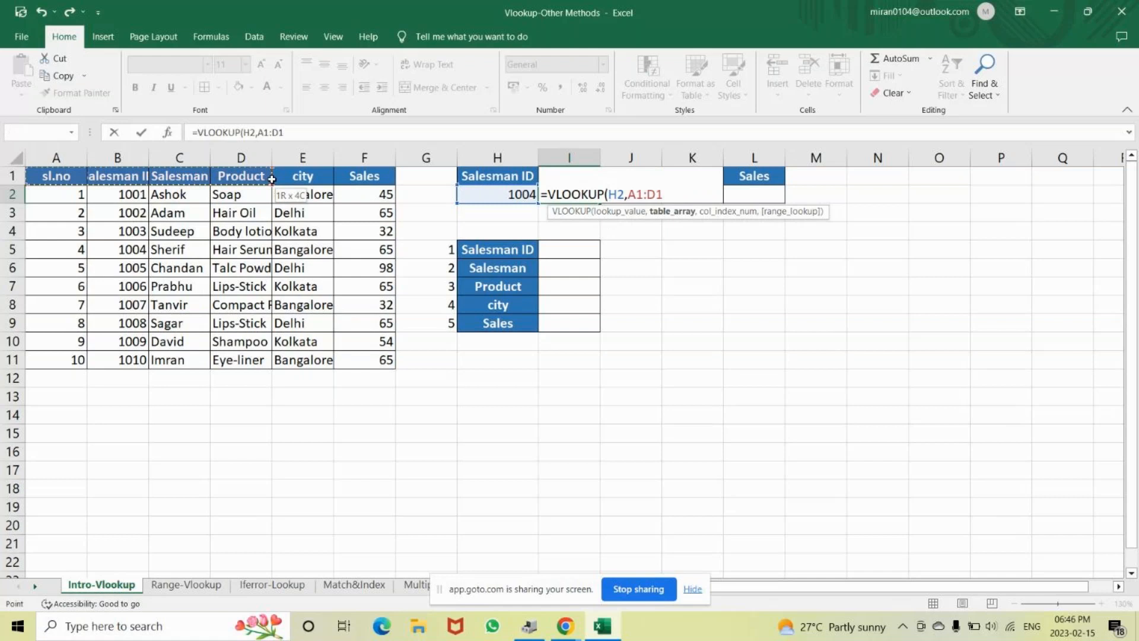
left_click_drag(271, 179, 345, 365)
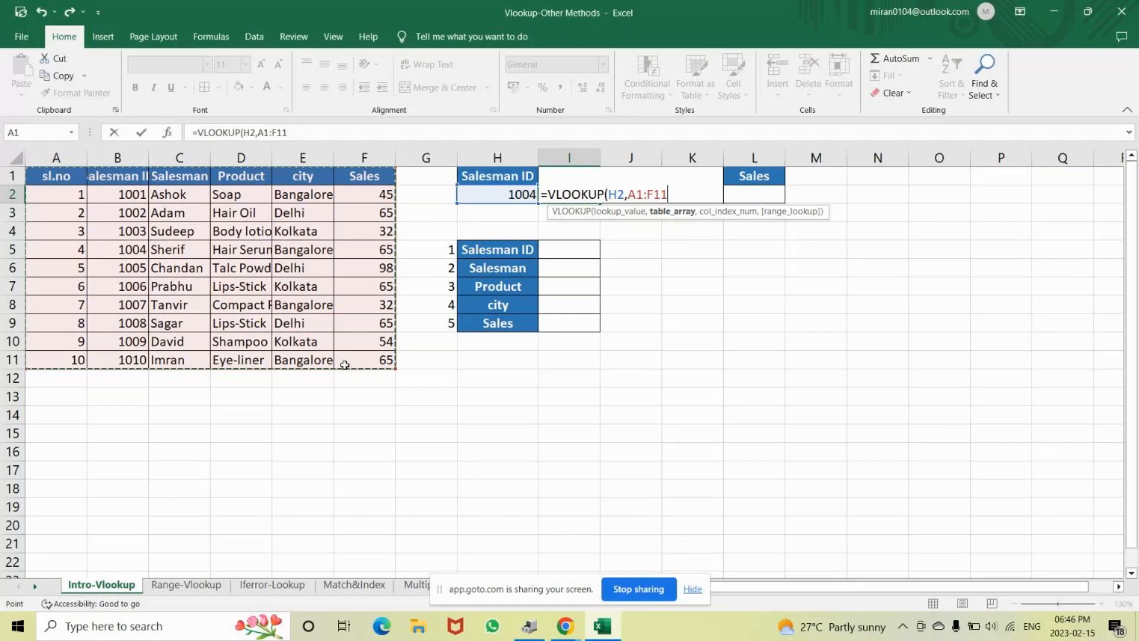
- Complete the VLOOKUP in I2 with column index 3 and FALSE for exact match, giving =VLOOKUP(H2,A1:F11,3,FALSE)
type(",")
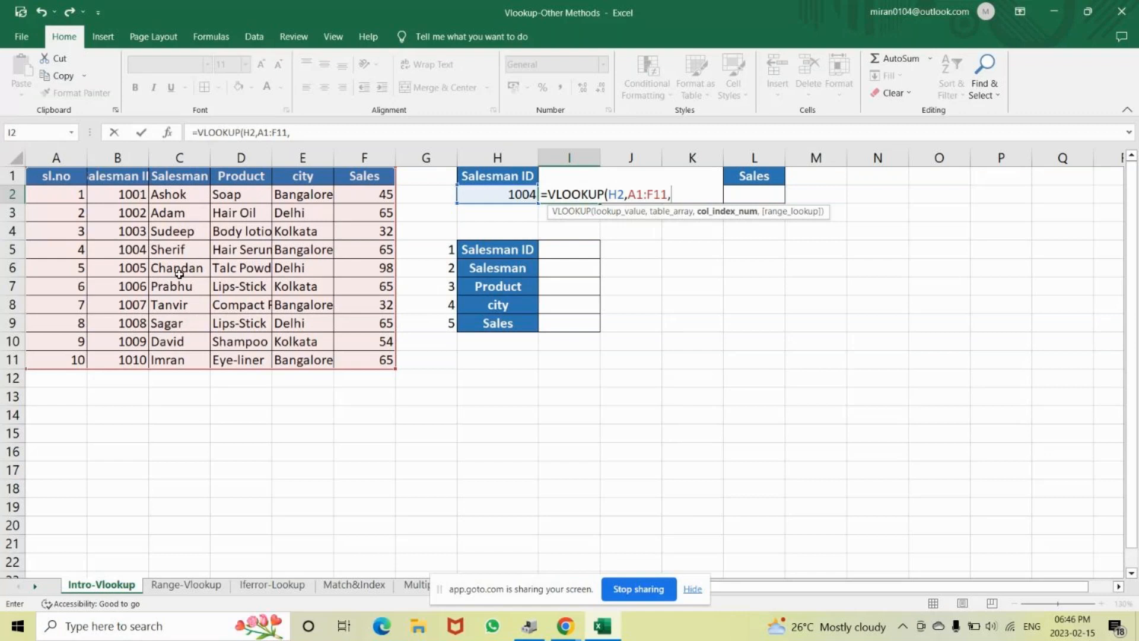
type("3")
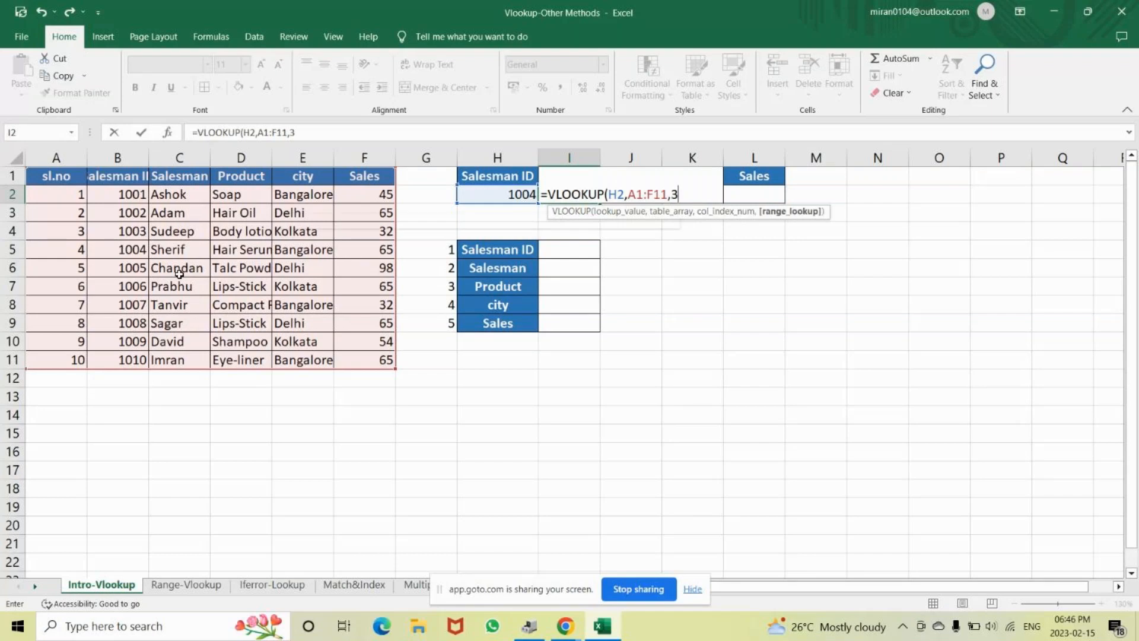
type(",")
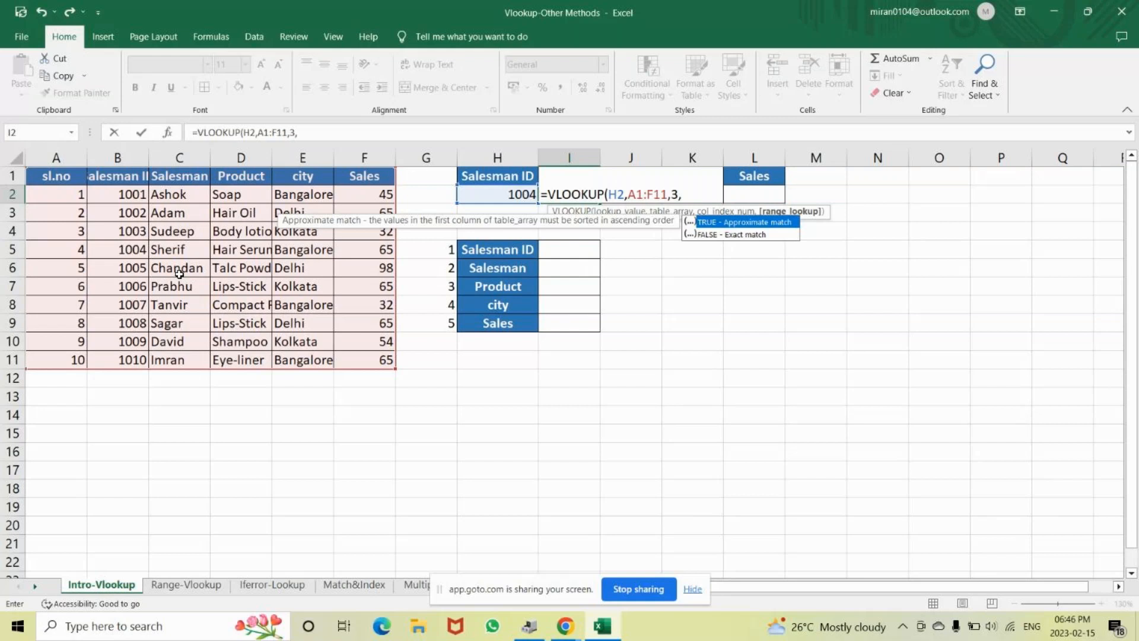
key("Down")
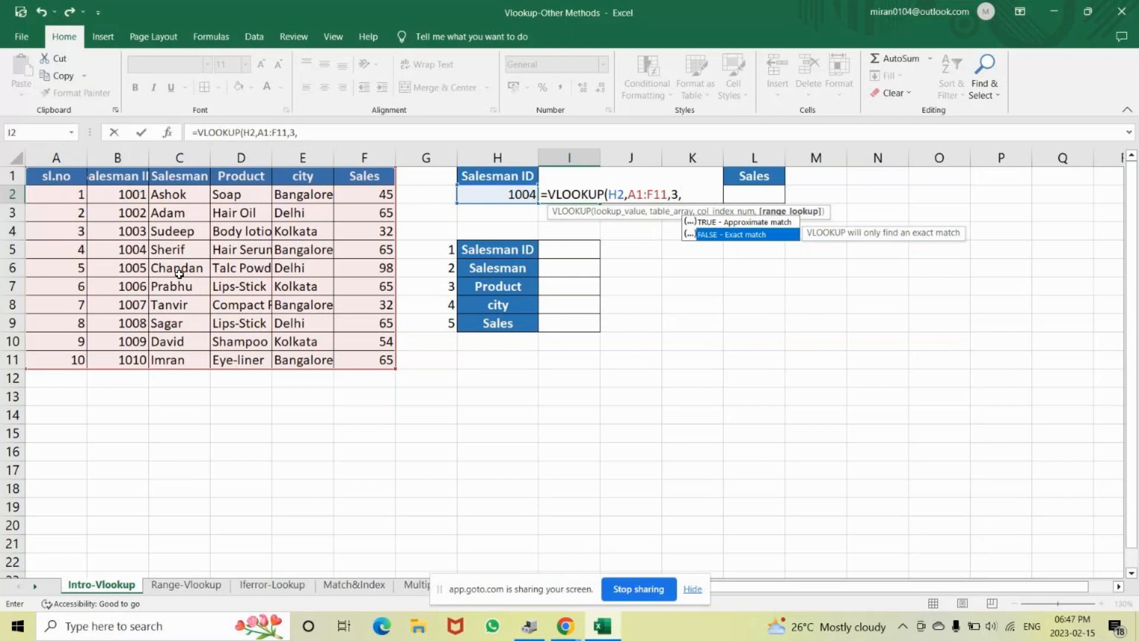
key("Tab")
type(")")
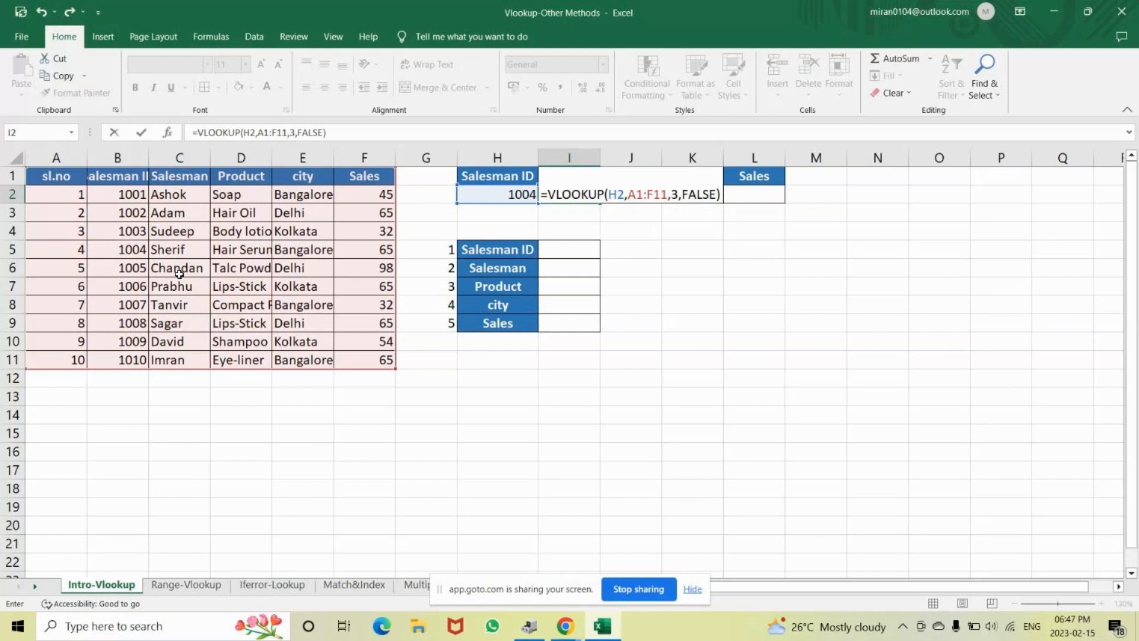
key("Return")
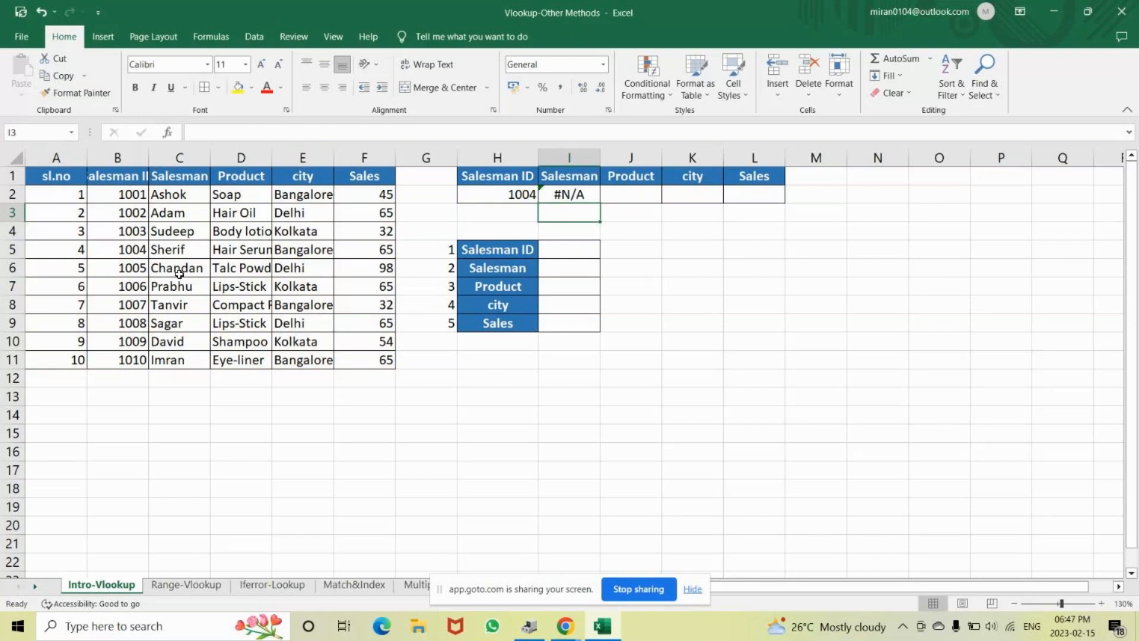
- Open a new Notepad document and write the note "Vlookup = Sl.no >> this you should not select."
key("super+r")
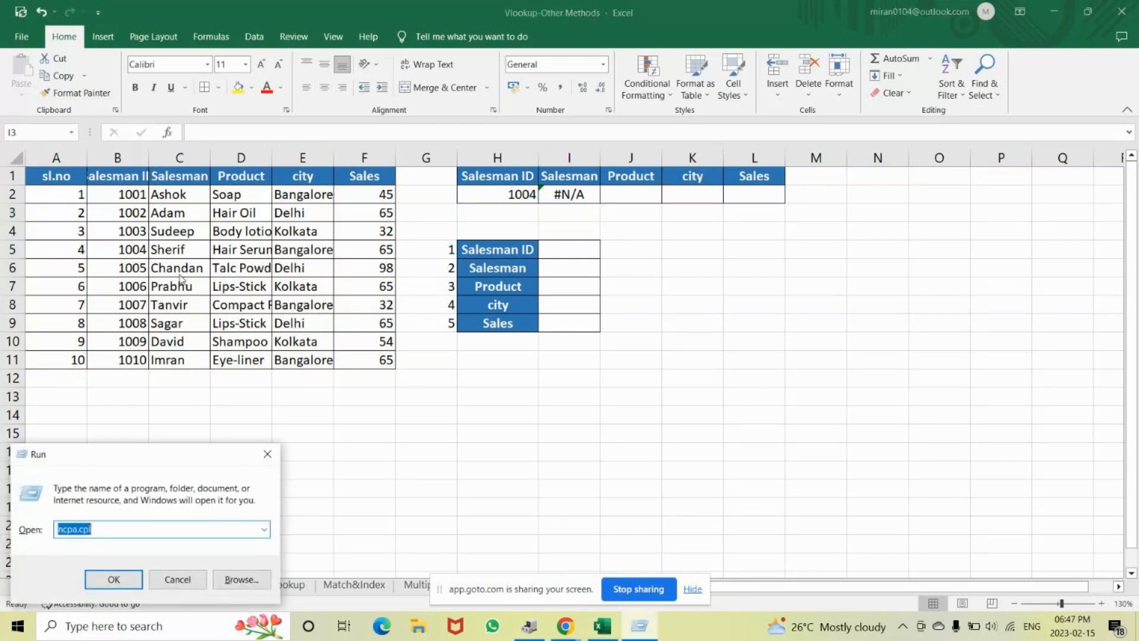
type("notepad")
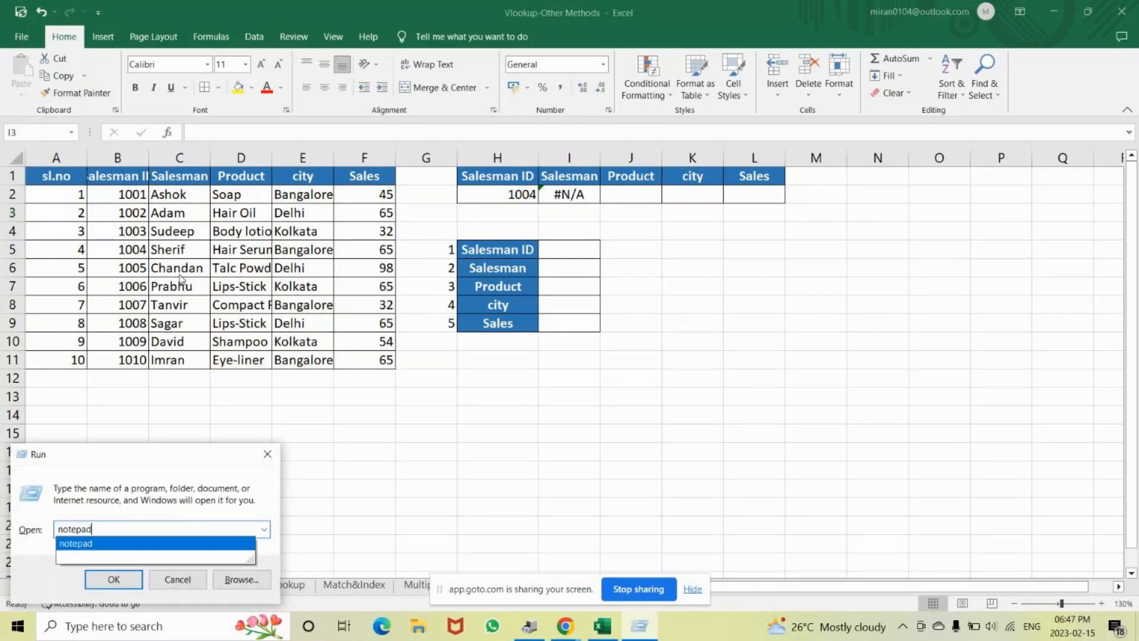
key("Return")
type("Vlook")
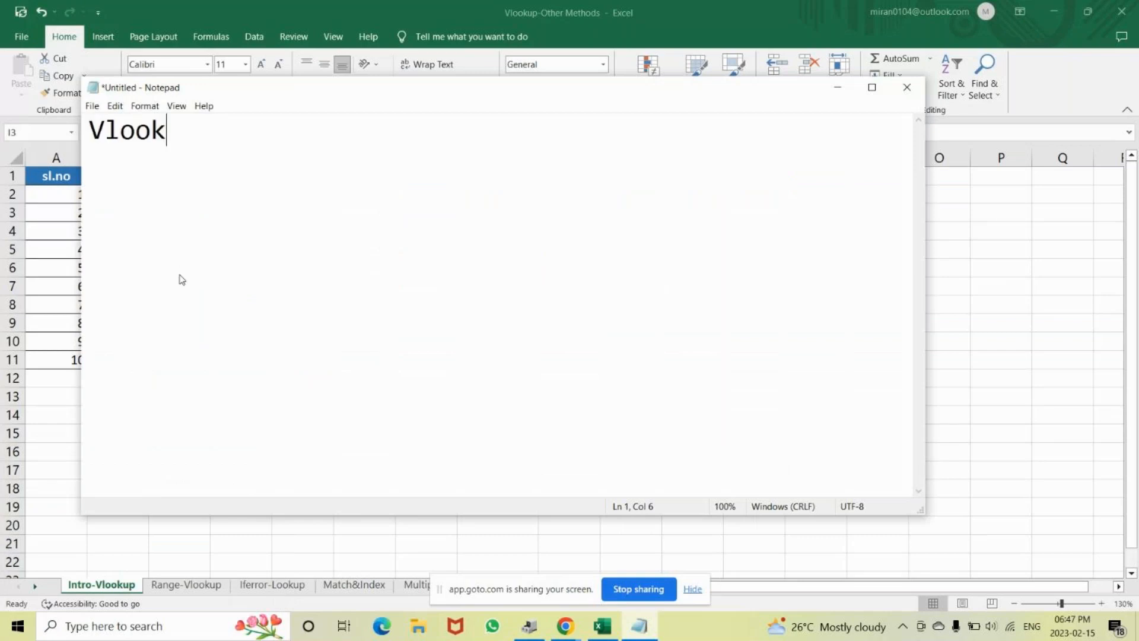
type("u[")
key("BackSpace")
type("p = Sl.")
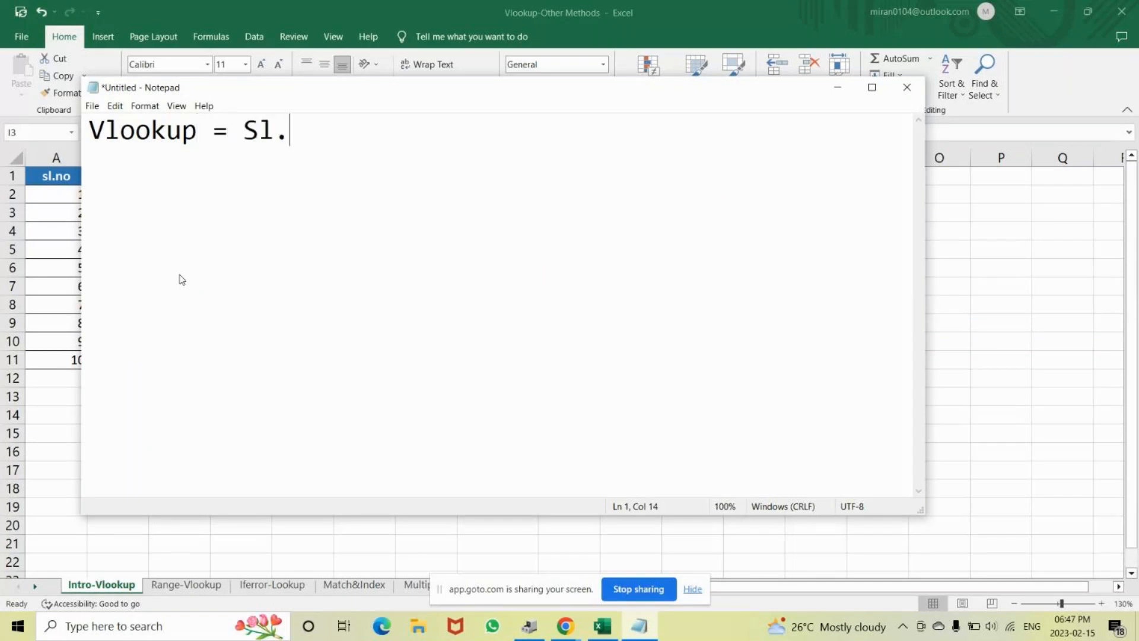
type("no >> this ")
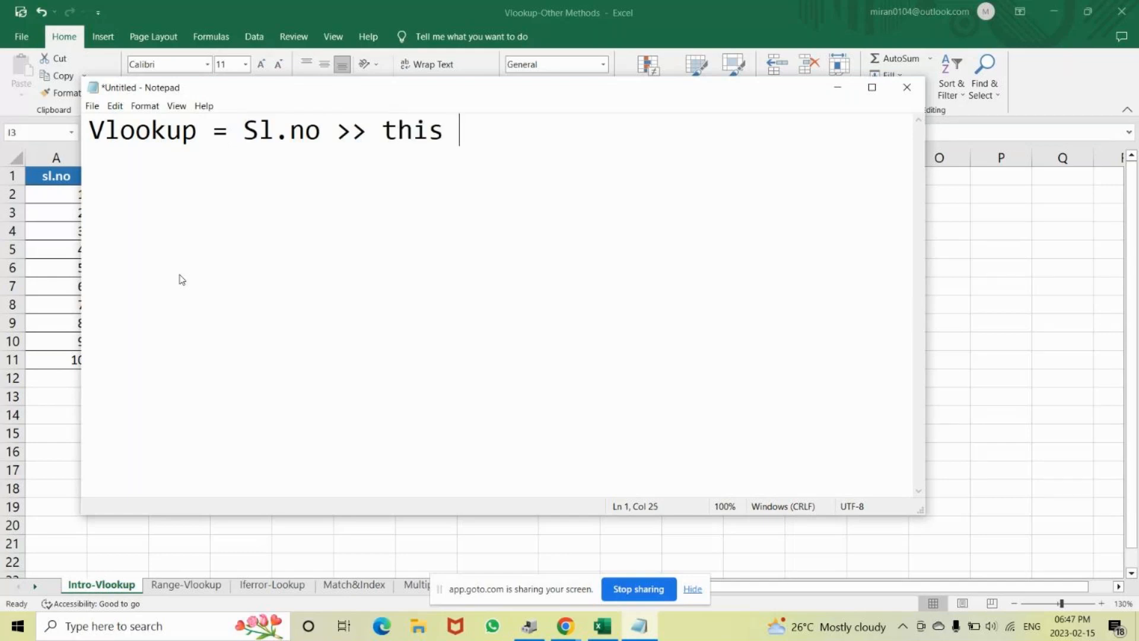
type("you should")
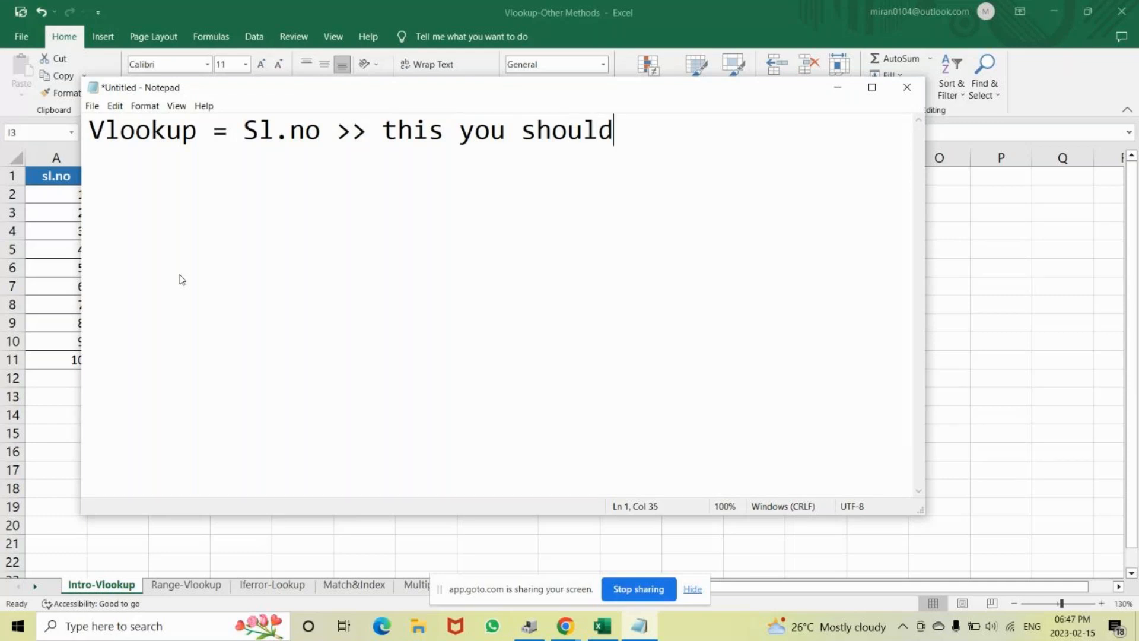
type("not select")
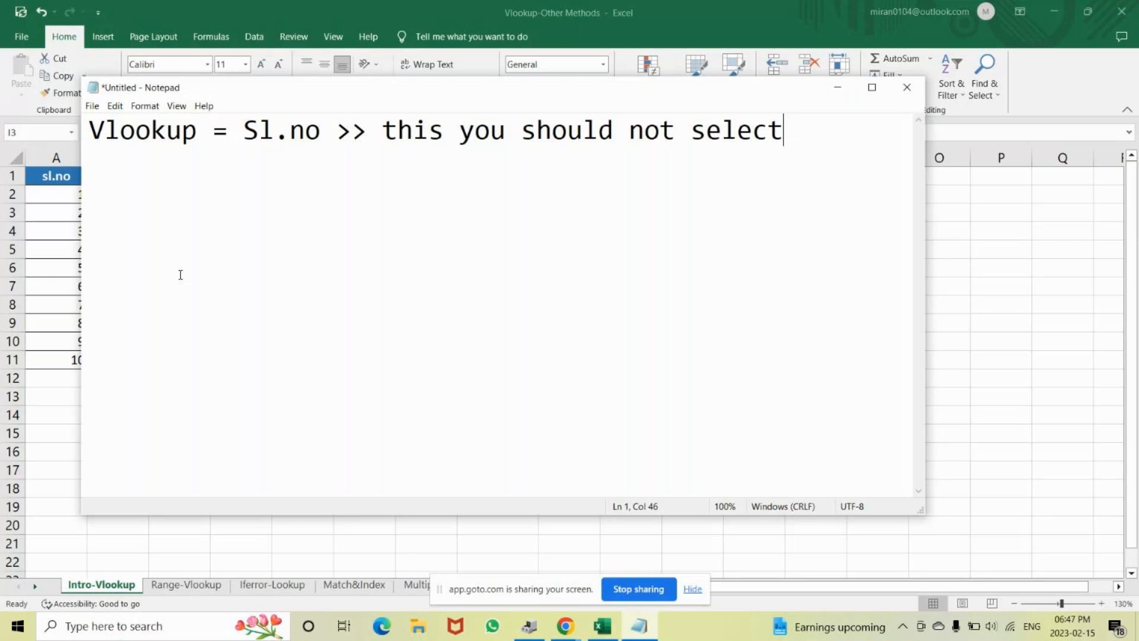
type(".")
key("Return")
- Add the line "column index number" below a blank line and maximize the note window
left_click_drag(496, 99, 497, 162)
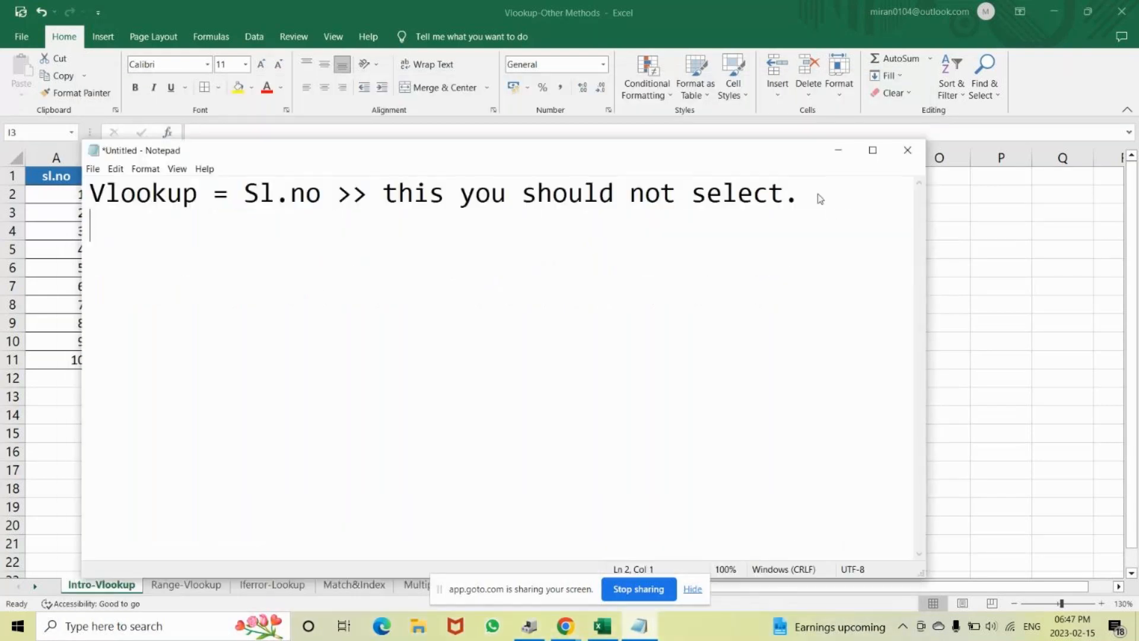
key("Return")
type("colum")
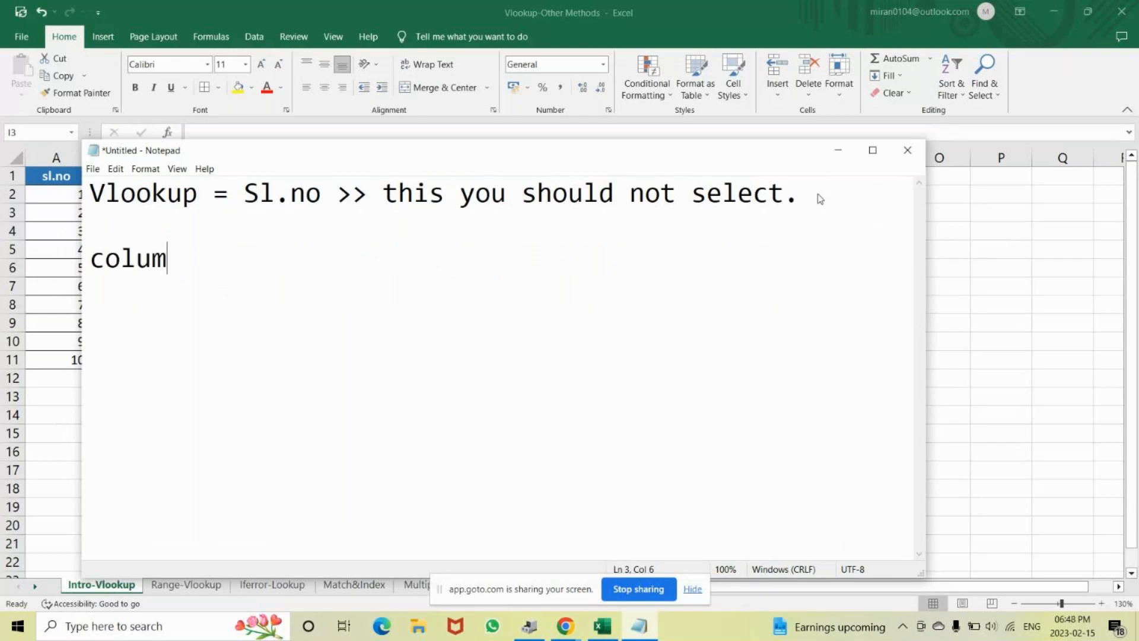
type("n index")
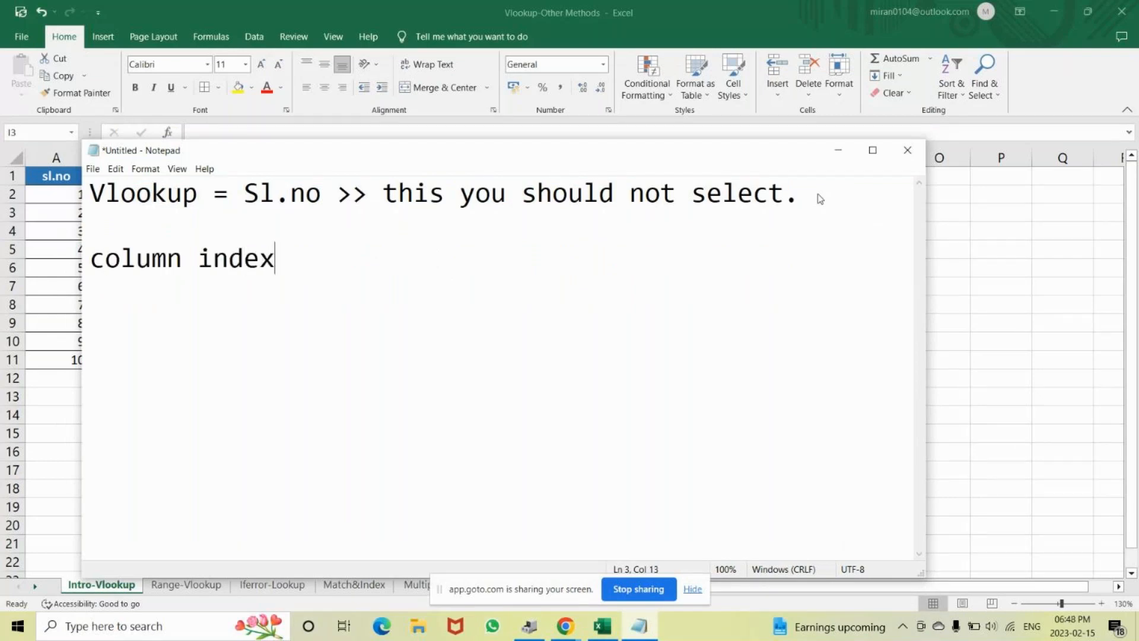
type(" numver")
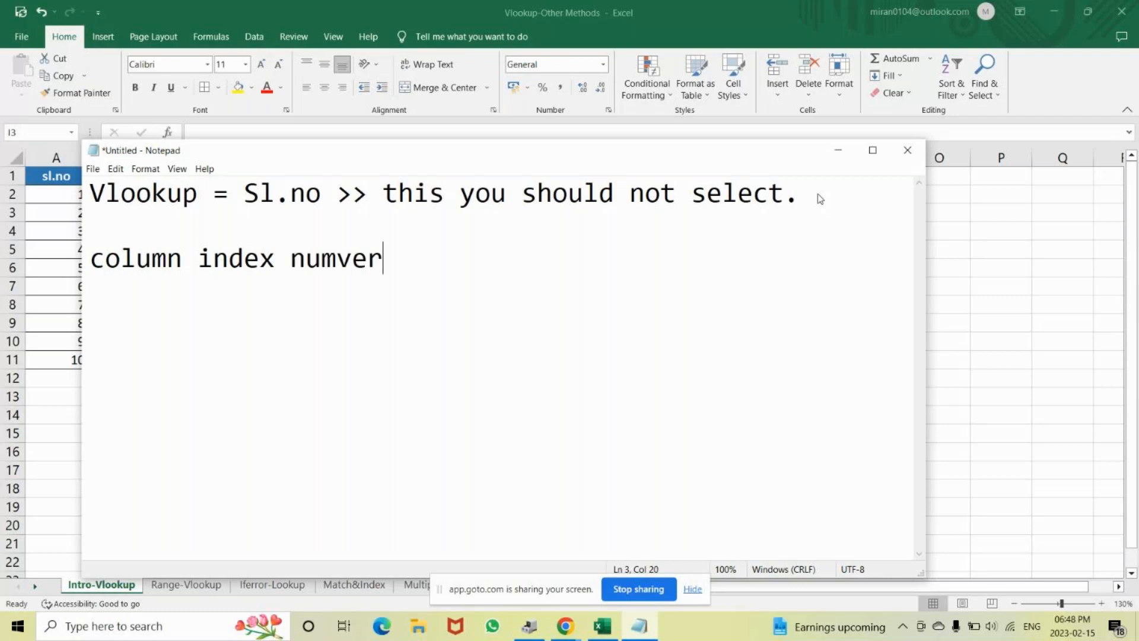
key("BackSpace")
key("BackSpace")
key("BackSpace")
type("ber")
key("Return")
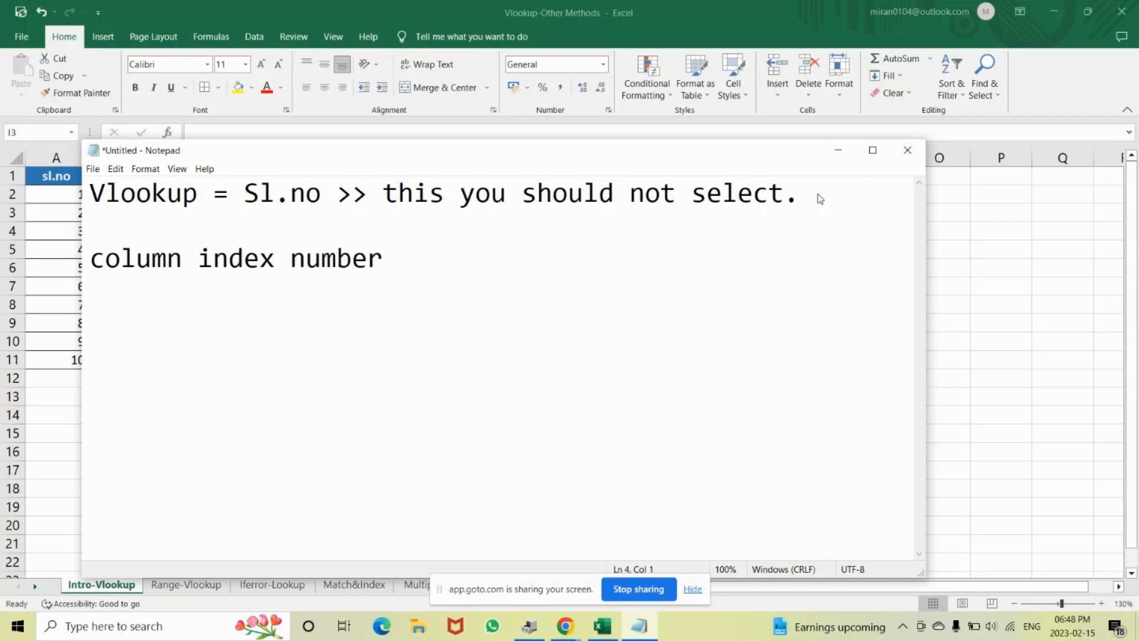
left_click(871, 151)
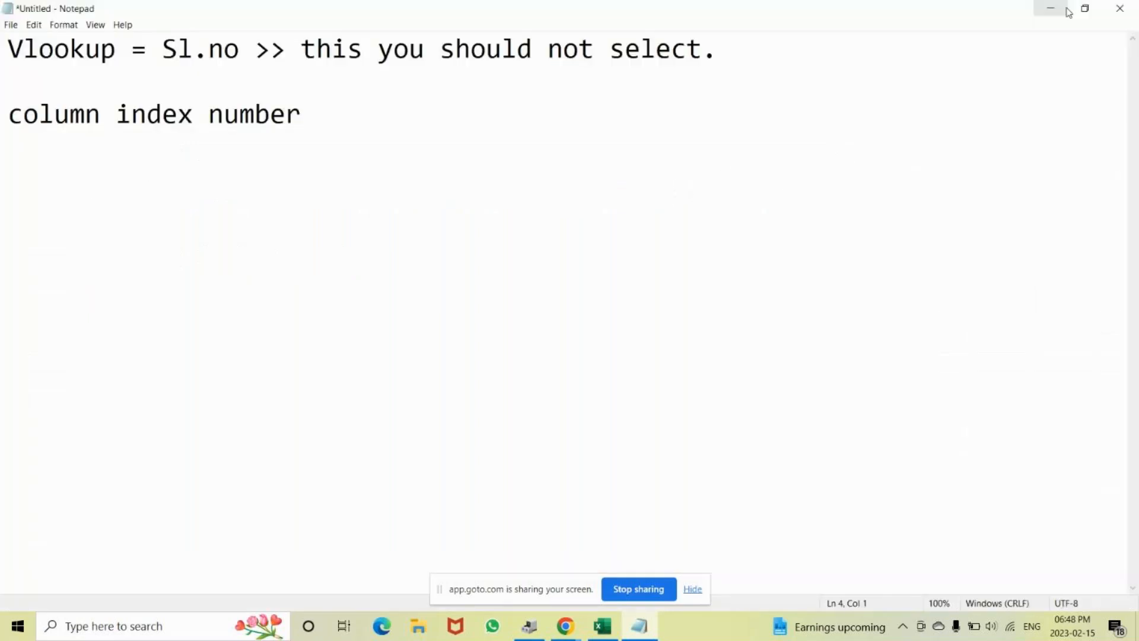
- Switch to the Excel workbook and examine the sales table's columns A to F, including the Salesman to Sales range
left_click(1067, 11)
key("alt+Tab")
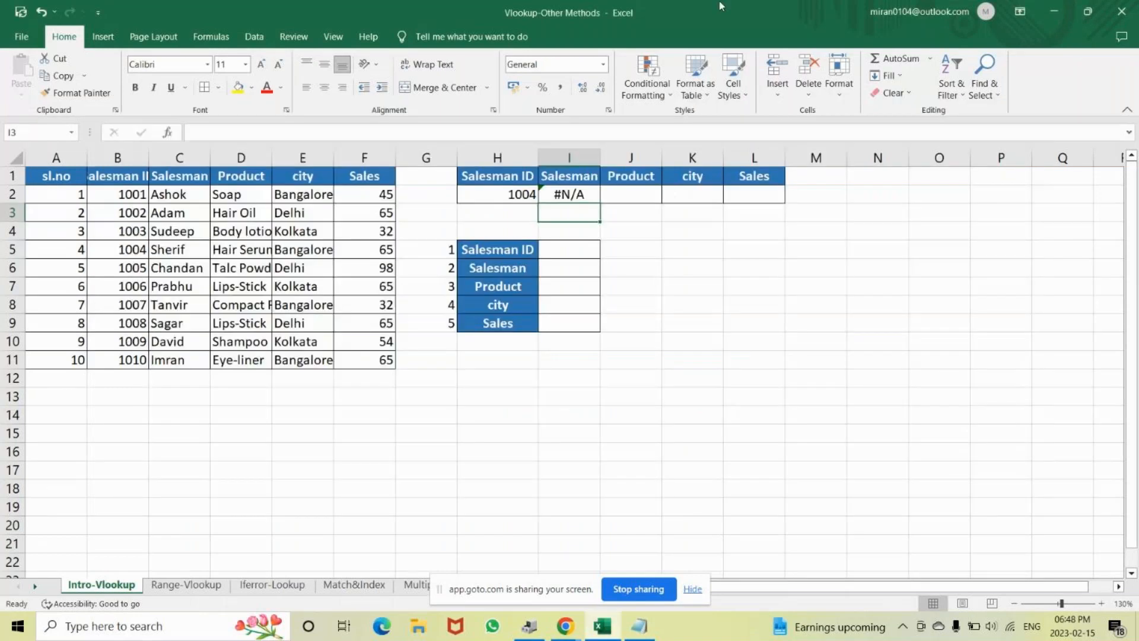
left_click_drag(109, 177, 362, 177)
left_click_drag(64, 180, 368, 490)
left_click(58, 157)
left_click_drag(58, 157, 179, 153)
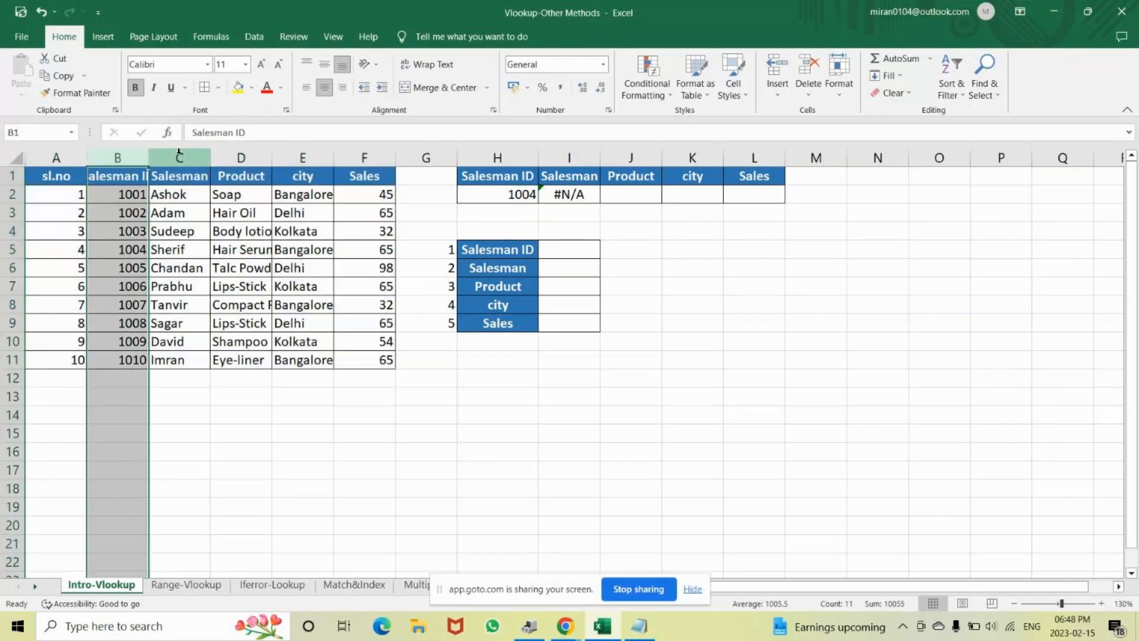
left_click(180, 156)
left_click(266, 156)
left_click(314, 156)
left_click(377, 155)
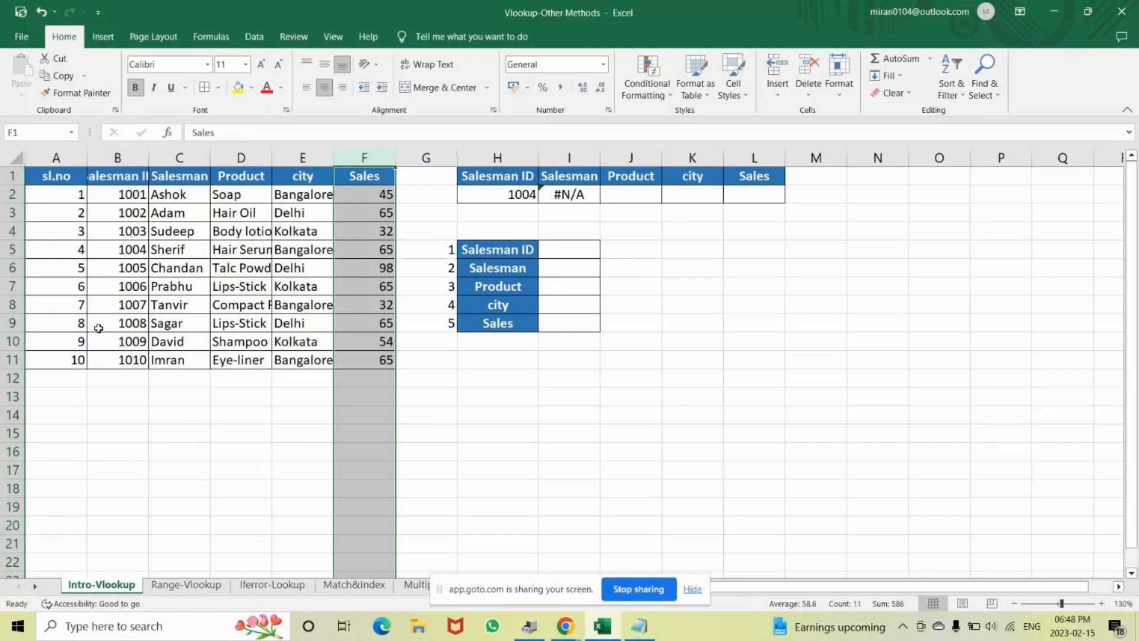
left_click_drag(179, 176, 374, 451)
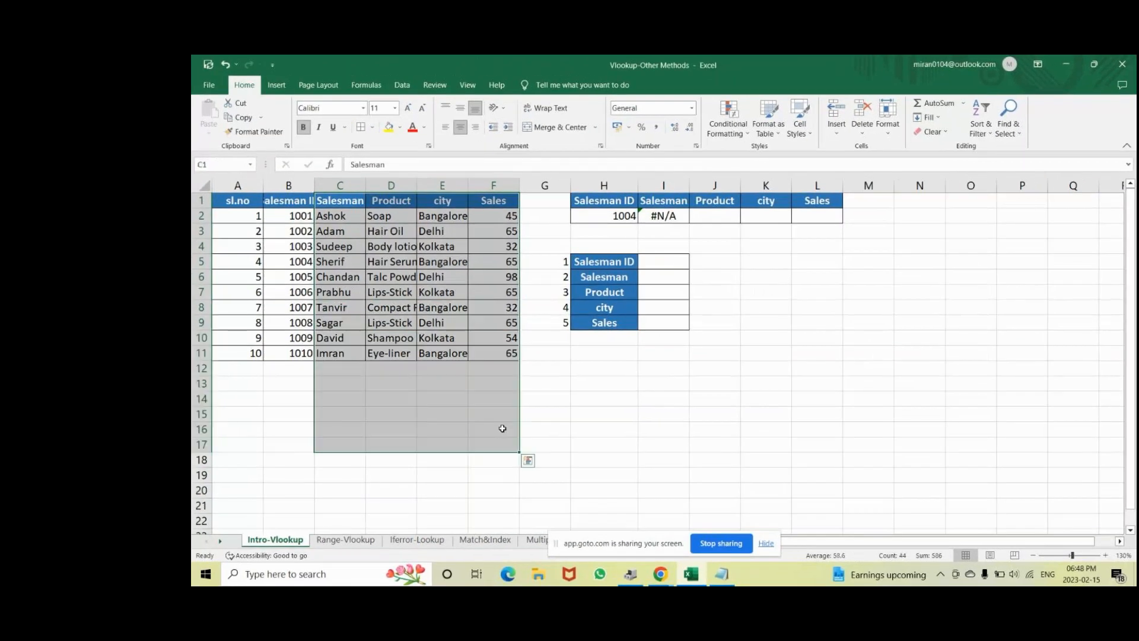
left_click(340, 181)
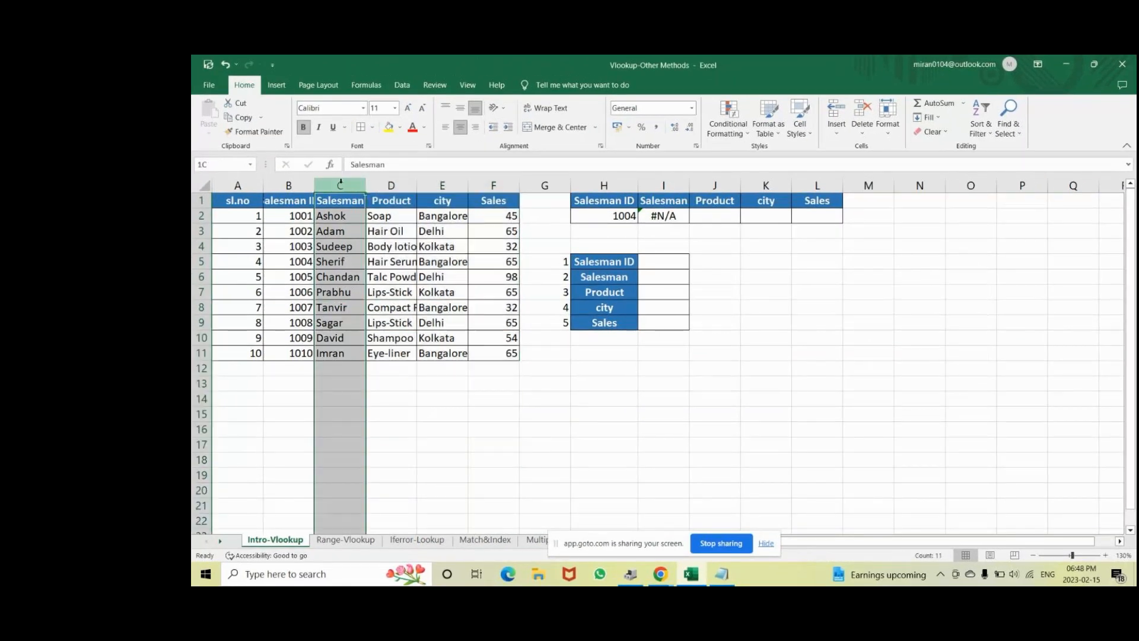
left_click(377, 179)
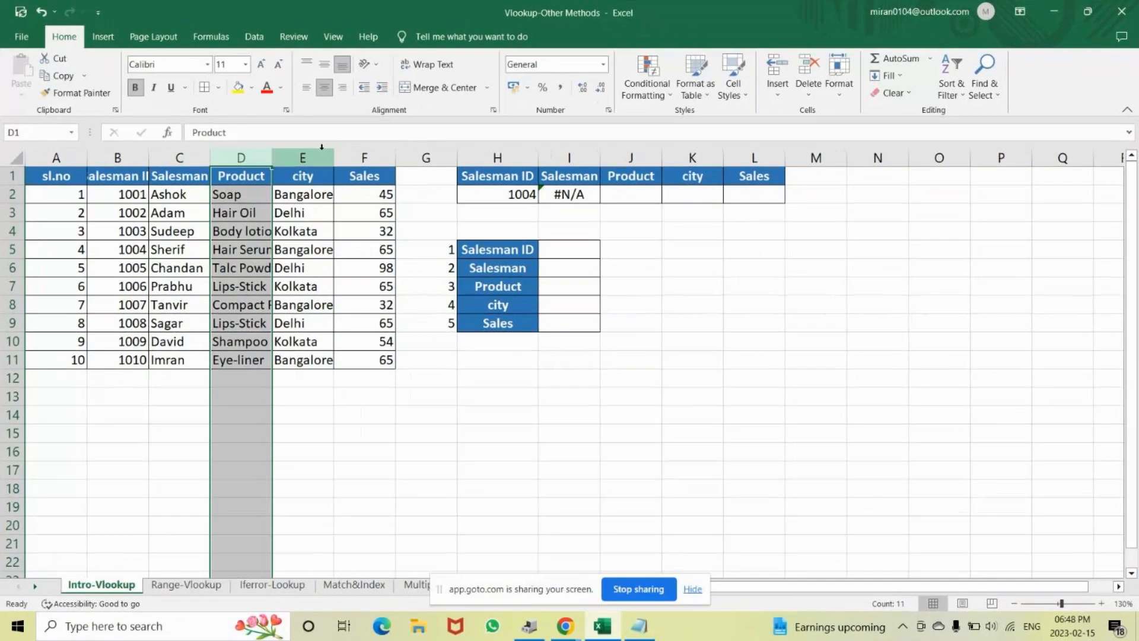
left_click(442, 185)
left_click(494, 185)
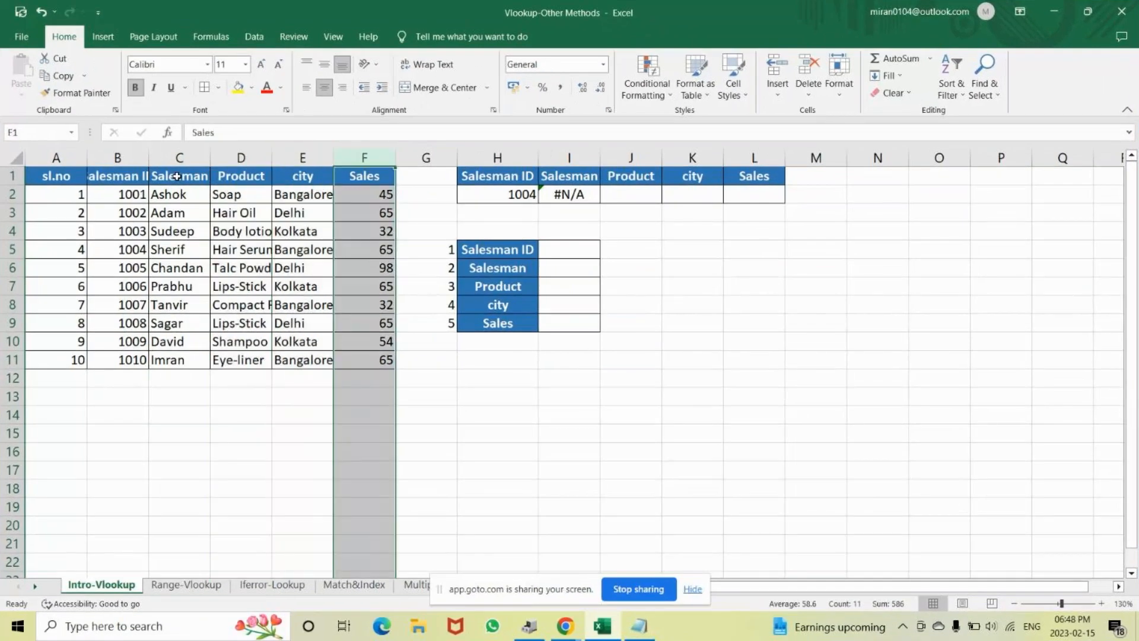
left_click_drag(178, 158, 350, 163)
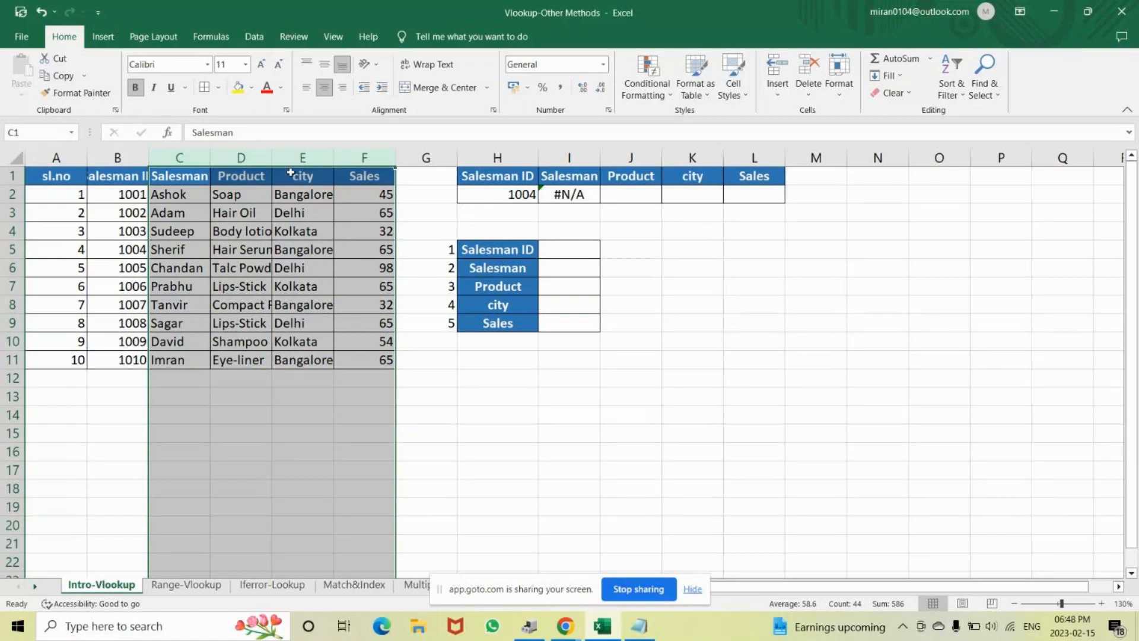
- Switch back to Notepad and write "required some output, from column" under the column index number line
key("alt+Tab")
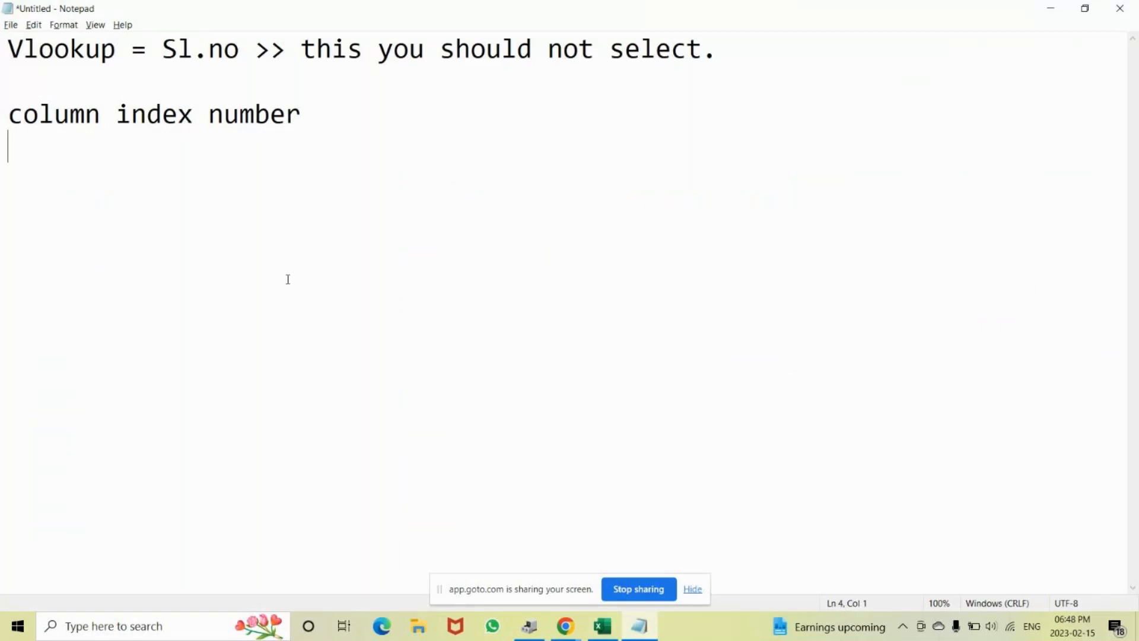
type("required")
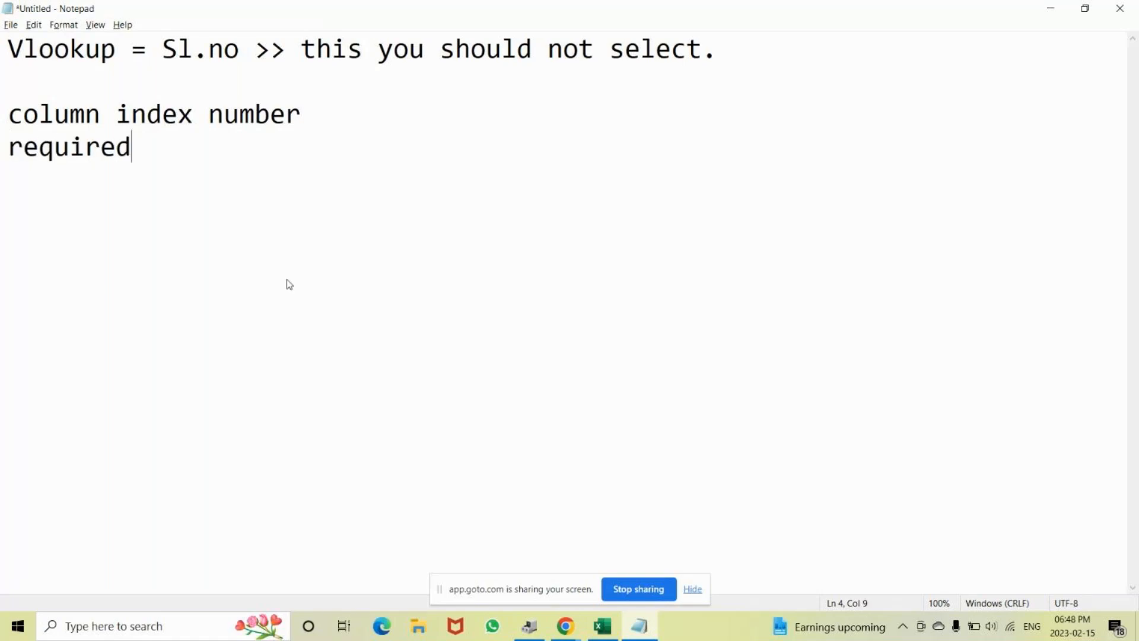
type(" some ")
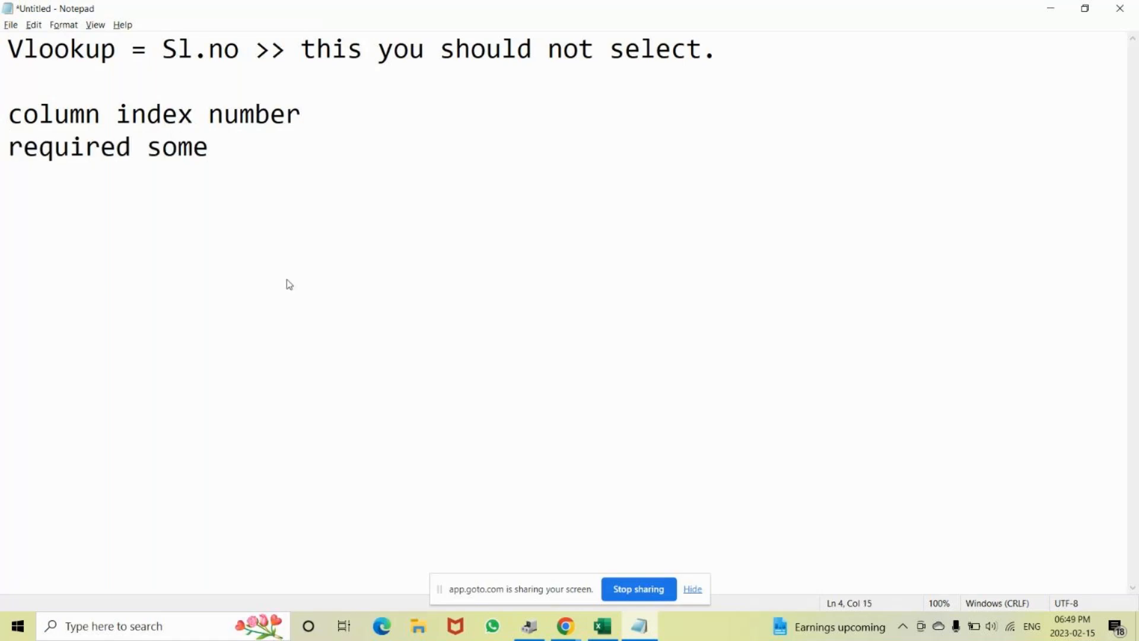
type("outpu")
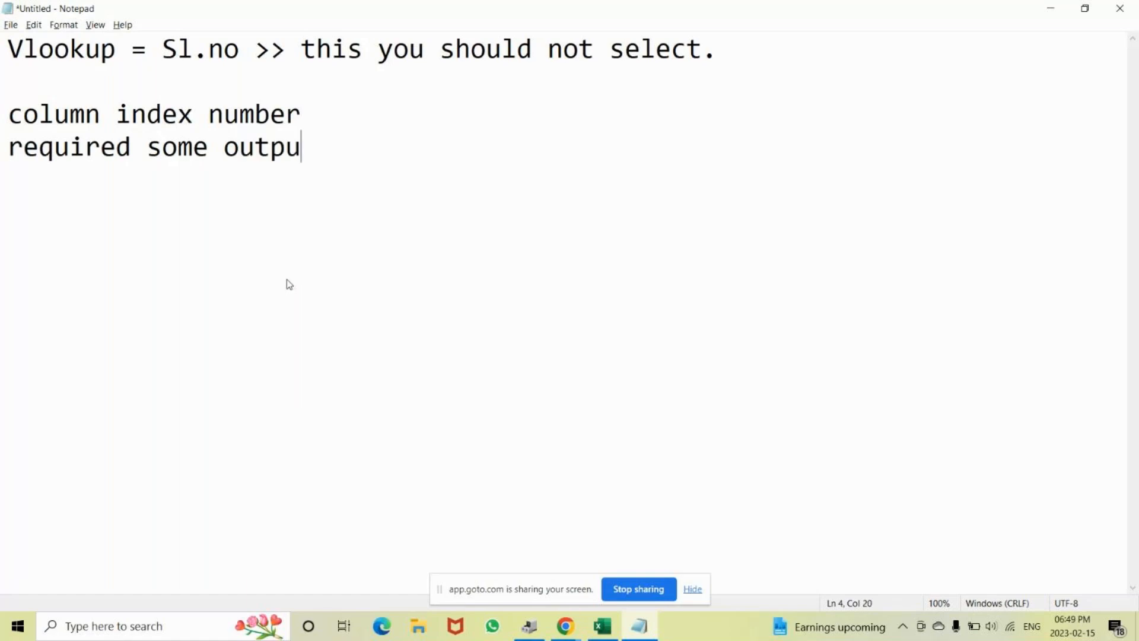
type("t, from colum")
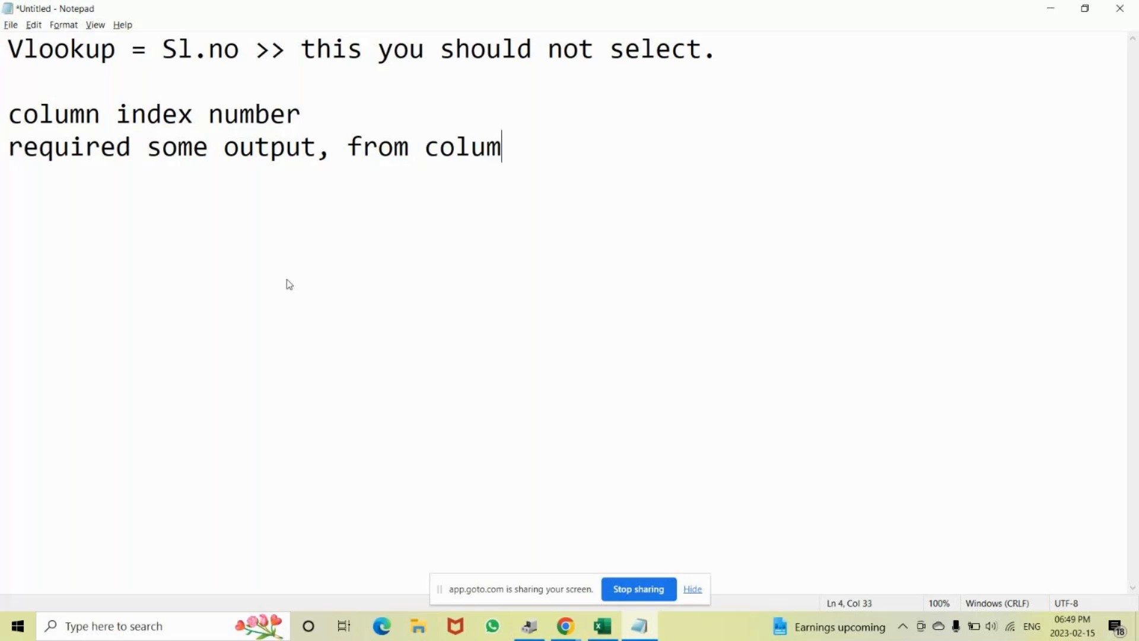
type("n")
- Insert "which" before "column" and append "- range(table)" to the end of that line
key("Left")
key("Left")
key("Left")
key("Left")
key("Left")
key("Left")
key("Left")
type("whic")
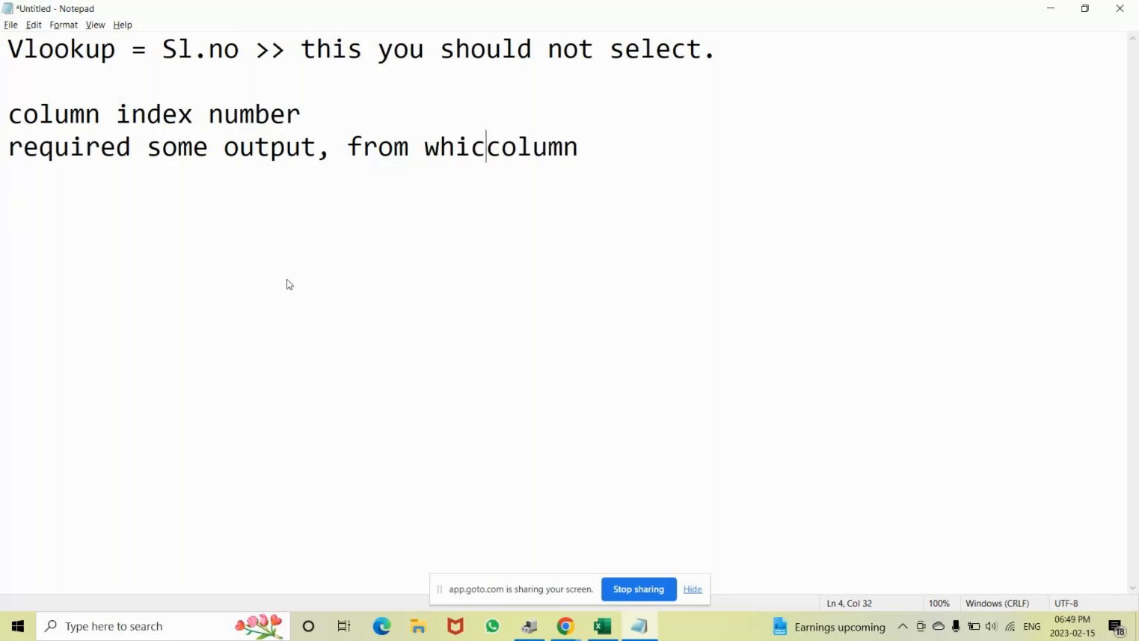
type("h")
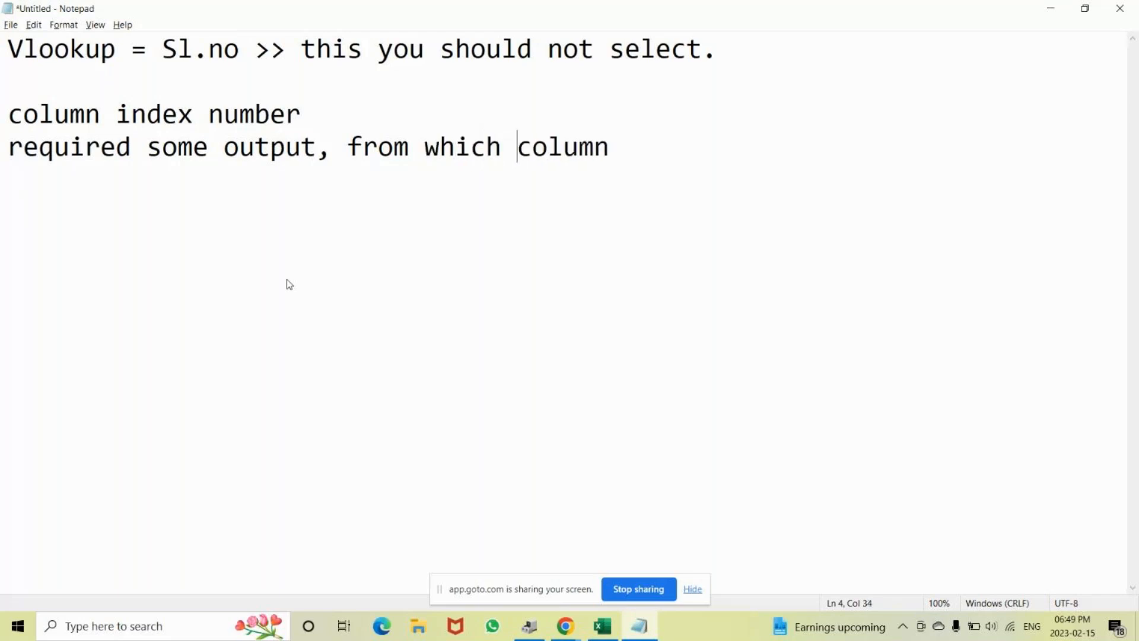
key("End")
type("- range(t")
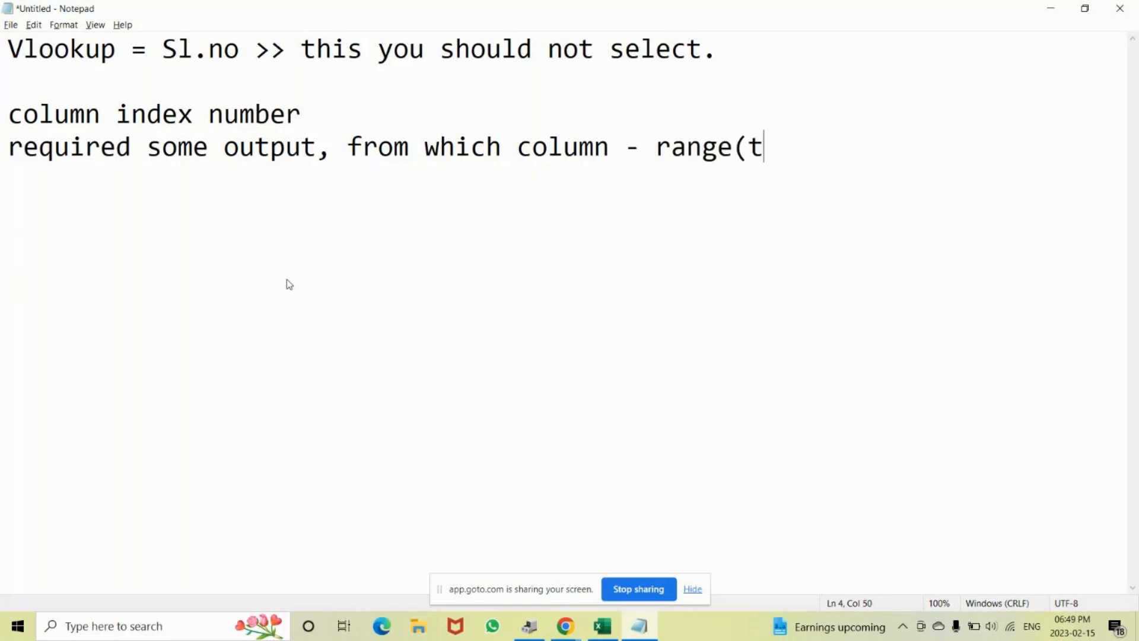
type("able)")
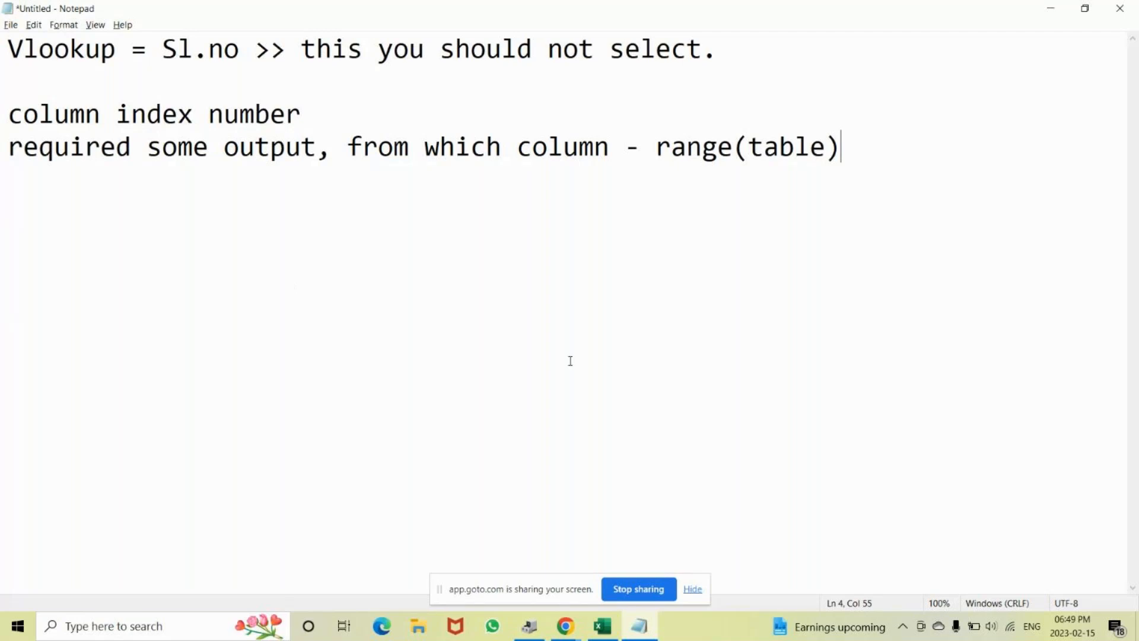
- Write "vlookup" below the required output line, separated from it by a blank line
key("Return")
type("vloo")
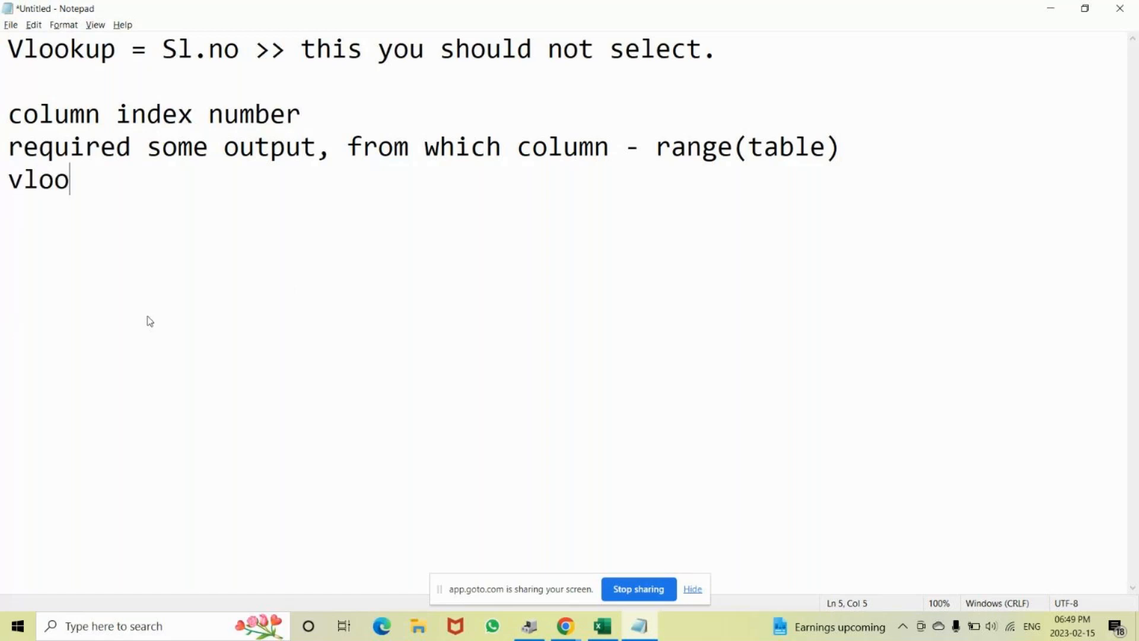
type("ki")
key("BackSpace")
type("up")
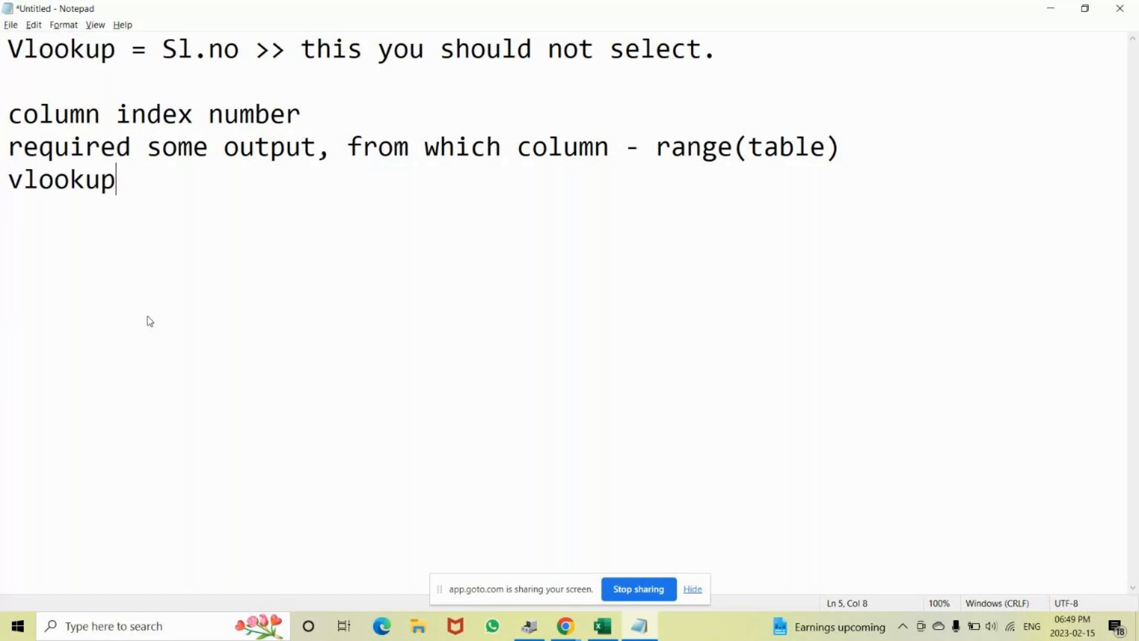
left_click(12, 179)
key("Return")
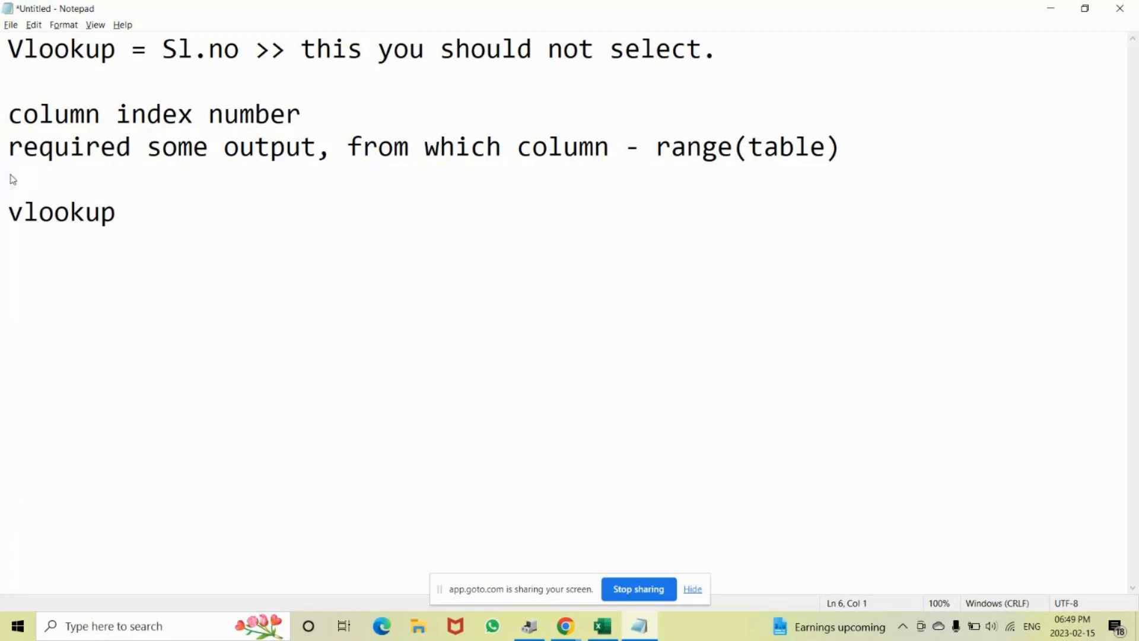
- Extend the "vlookup" line with "(Lookup_values, Table Array, col_index"
left_click(123, 213)
type("(Lookup_value")
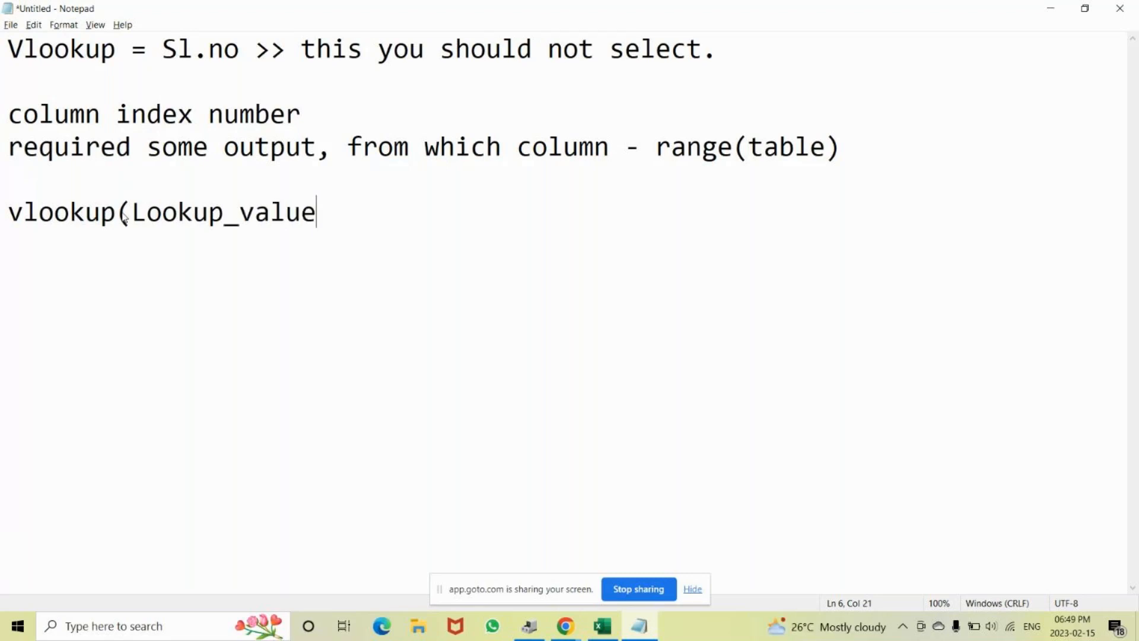
type("s , Table ")
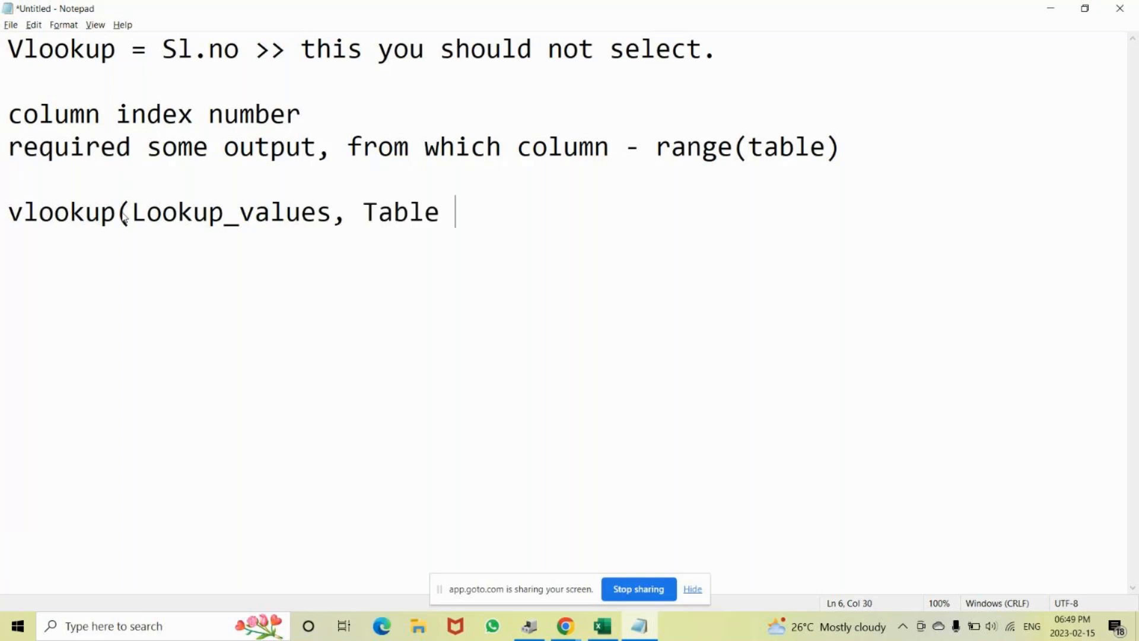
type("Arra")
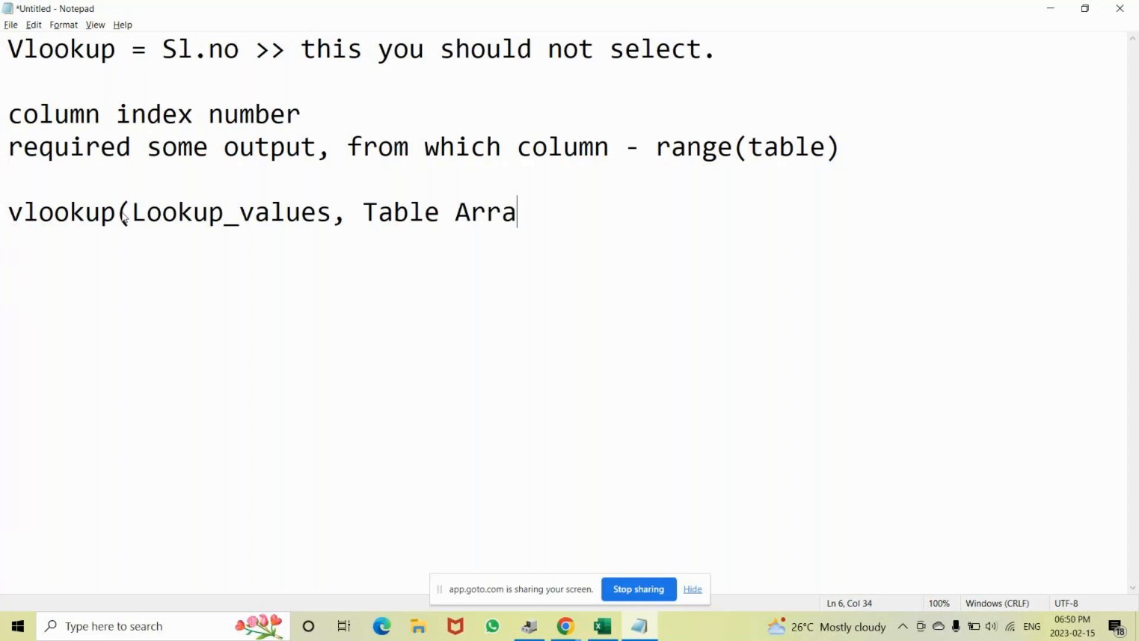
type("y, col")
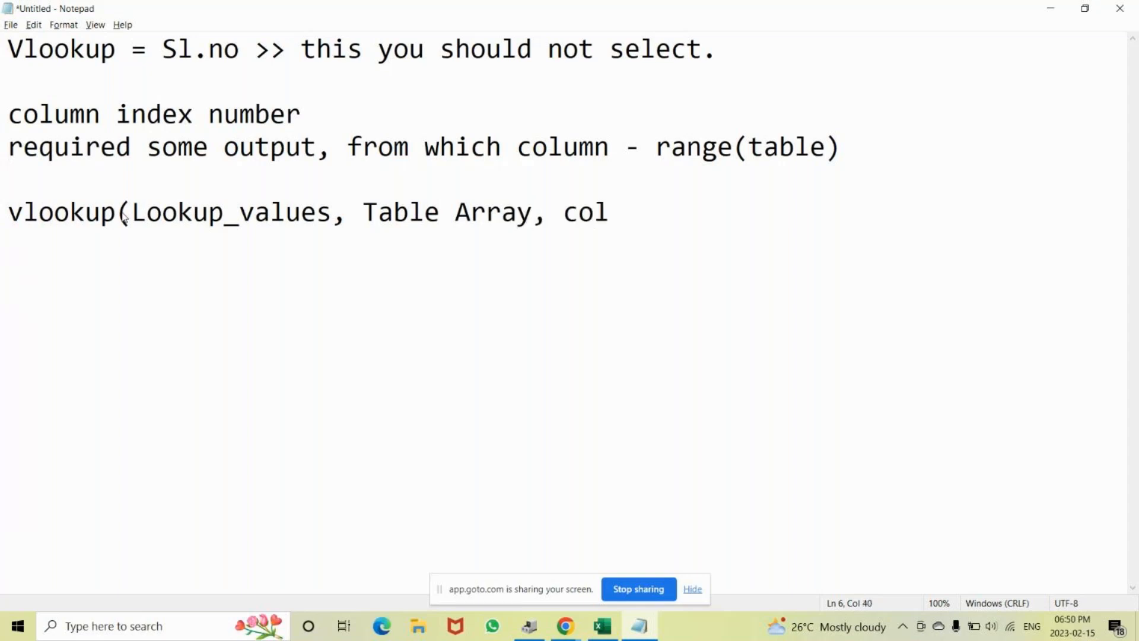
type("_index")
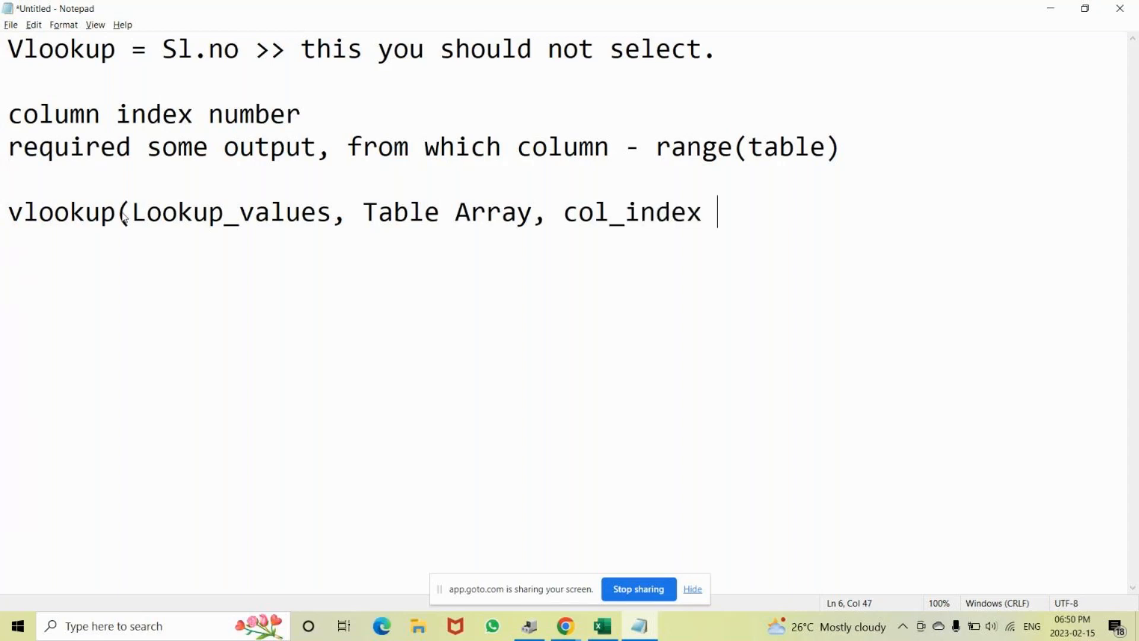
- Complete the vlookup syntax line by adding ".No, Match)" directly after "col_index"
key("BackSpace")
type(".No, MAtch")
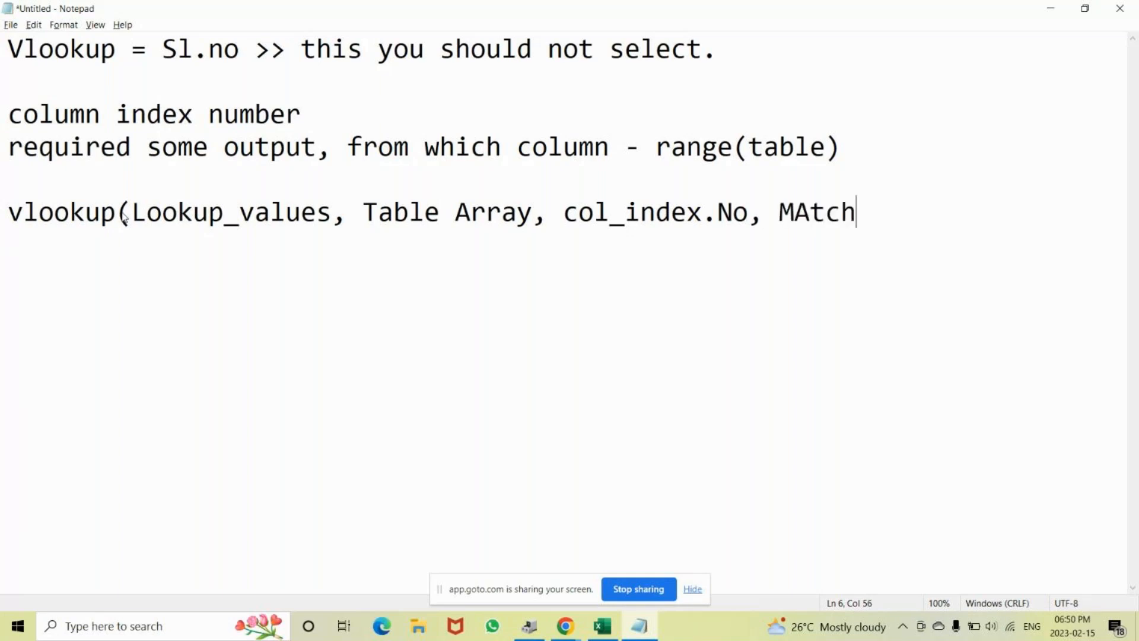
key("BackSpace")
key("BackSpace")
key("BackSpace")
key("BackSpace")
type("act")
key("BackSpace")
key("BackSpace")
type("tch)")
- Copy "Lookup_values" from the syntax line onto a new line below it, separated by a blank line
left_click_drag(132, 212, 330, 206)
key("ctrl+c")
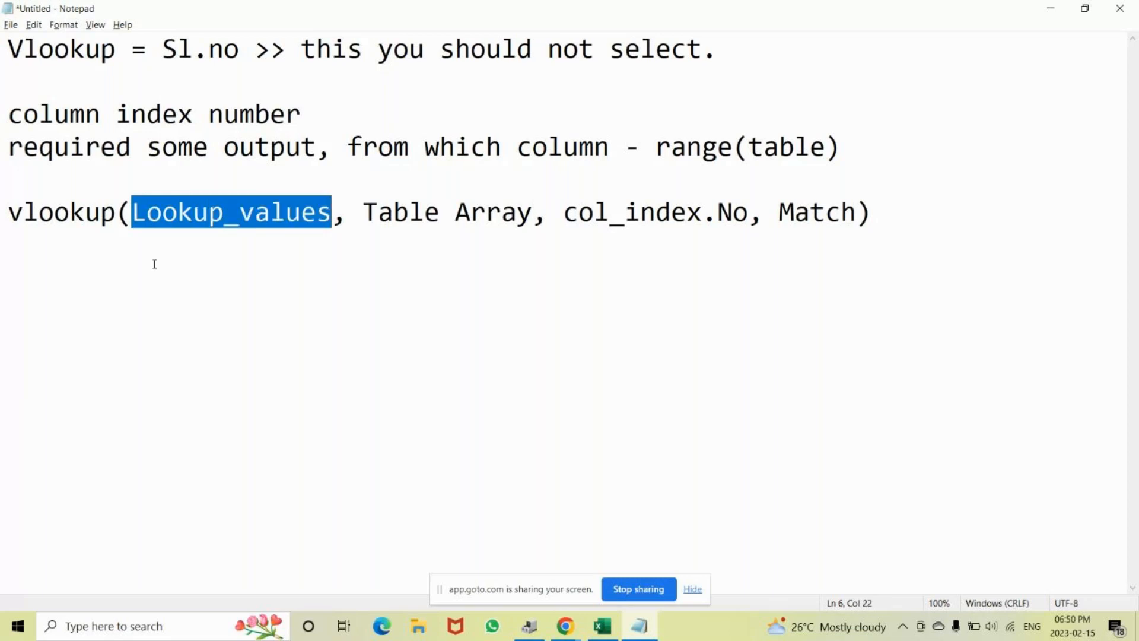
left_click(46, 261)
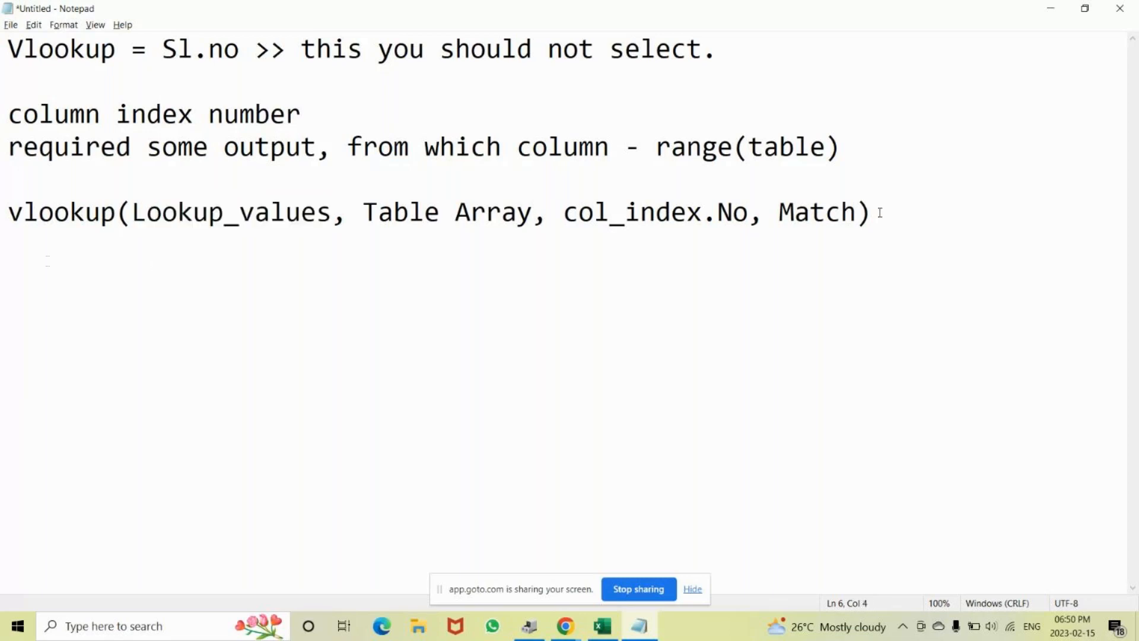
key("Down")
key("Return")
key("ctrl+v")
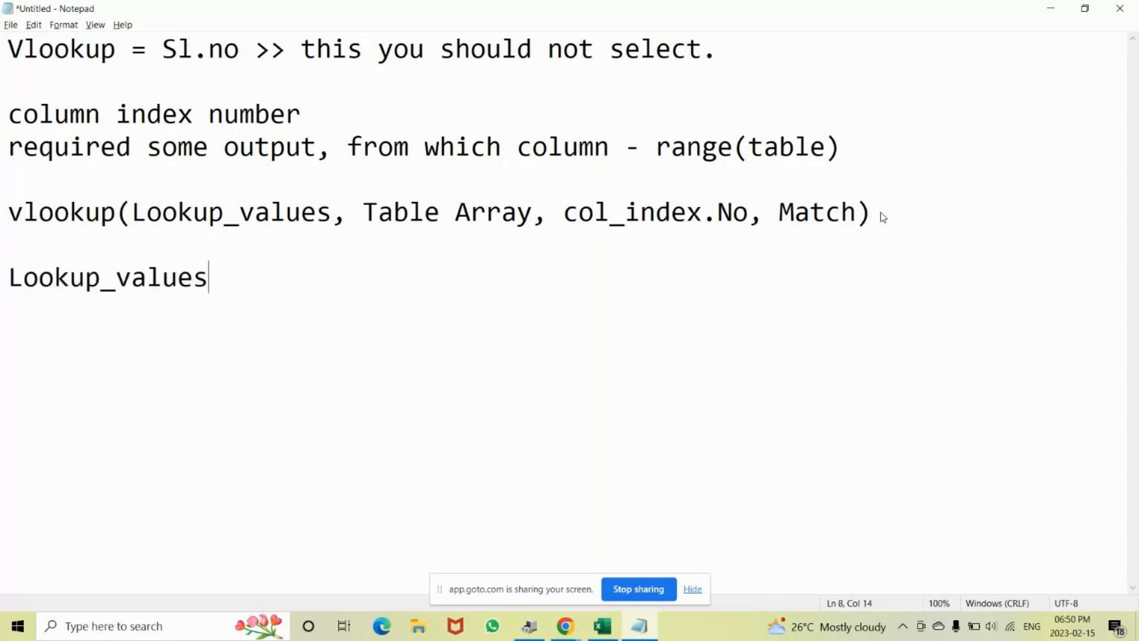
- Begin the Lookup_values definition with "= based on what"
type("-")
key("BackSpace")
type("= based")
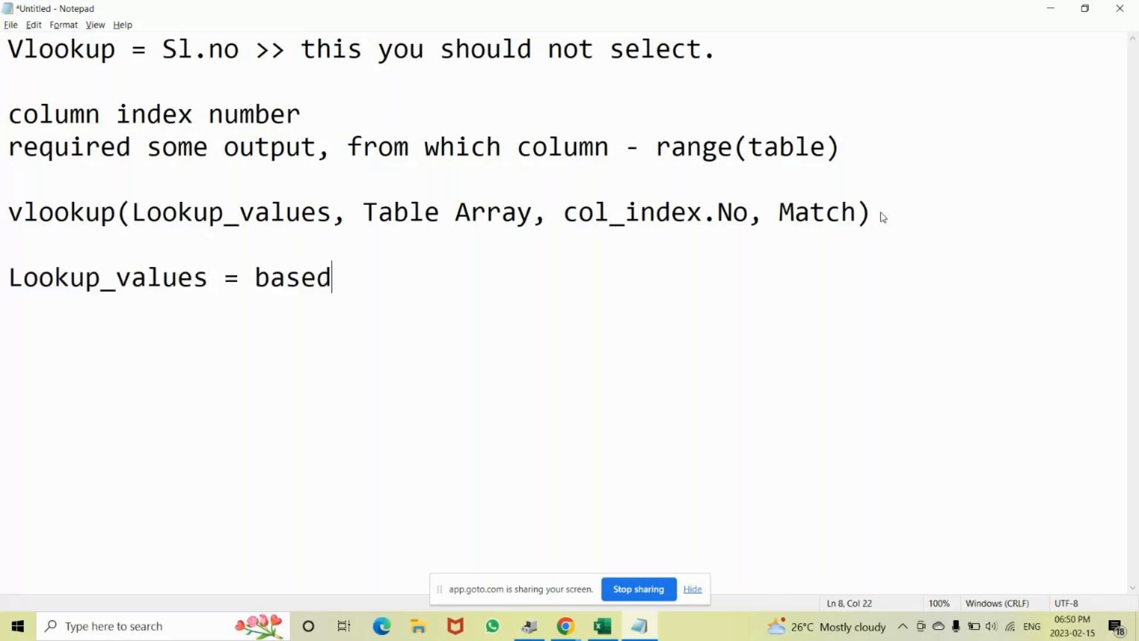
type(" on search")
key("BackSpace")
key("BackSpace")
key("BackSpace")
key("BackSpace")
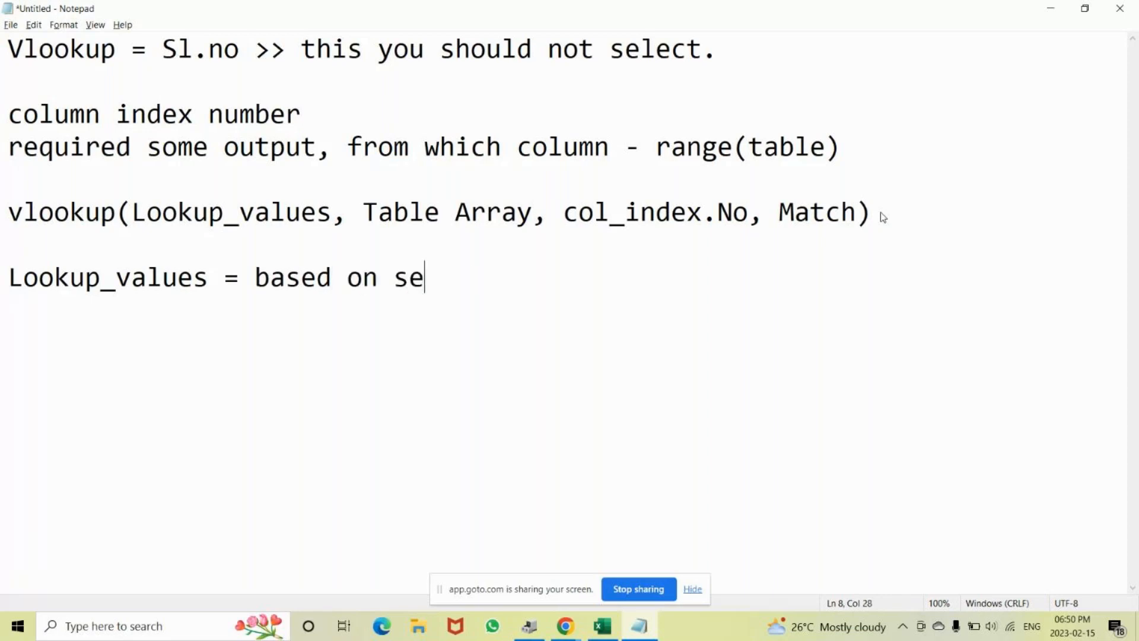
key("BackSpace")
key("BackSpace")
type("what")
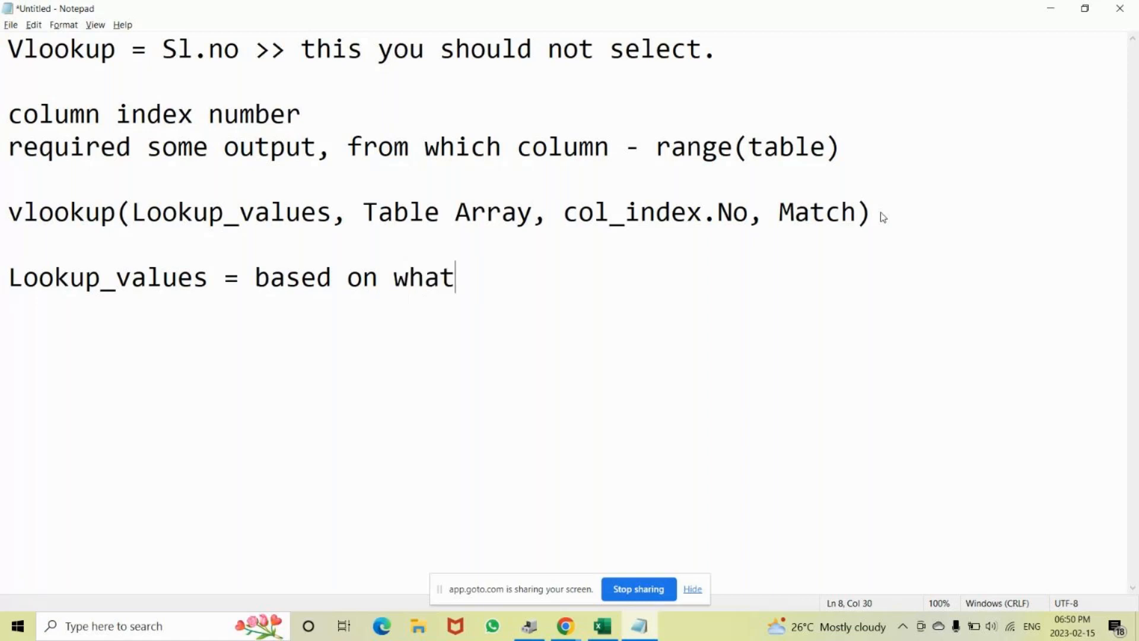
- Finish the Lookup_values definition with ", user looking for output" and start a new line
type(", use")
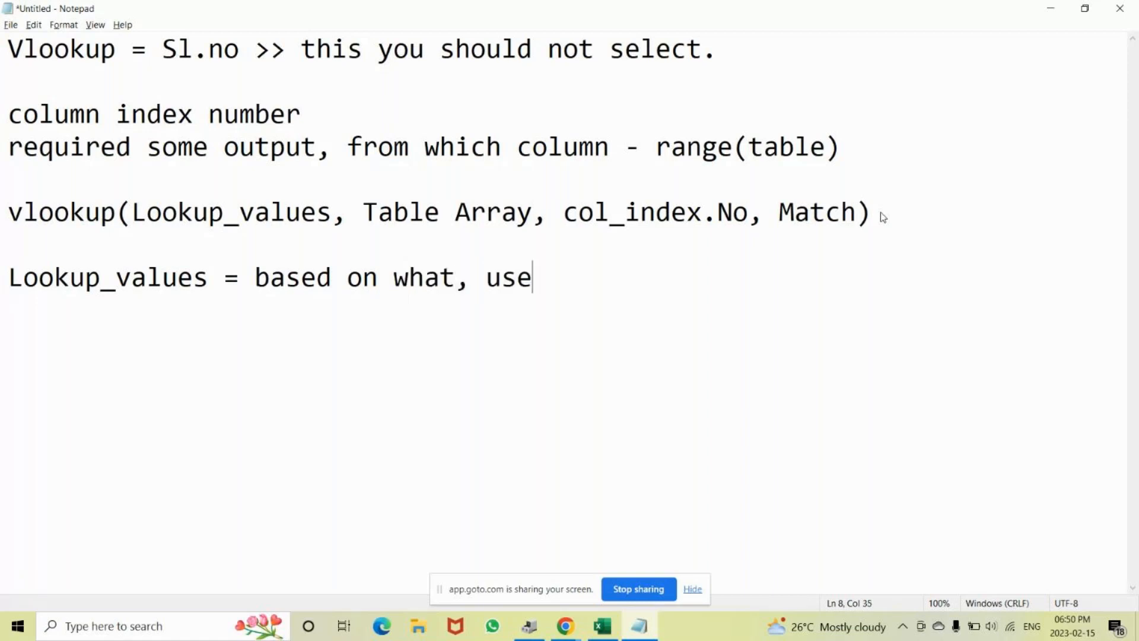
type("r loo")
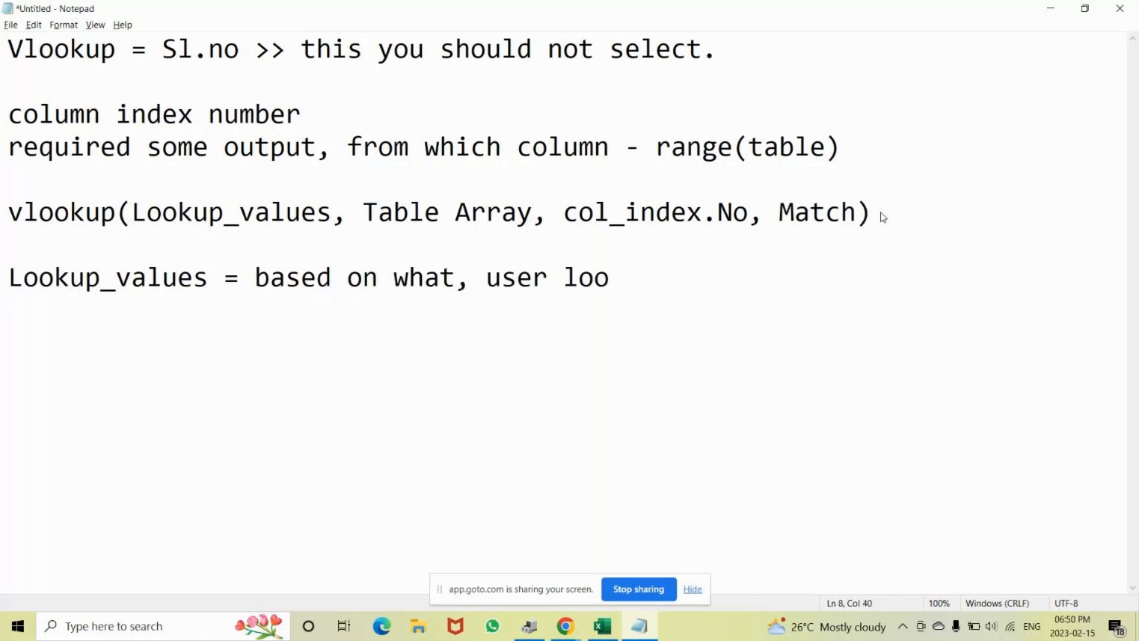
type("king ")
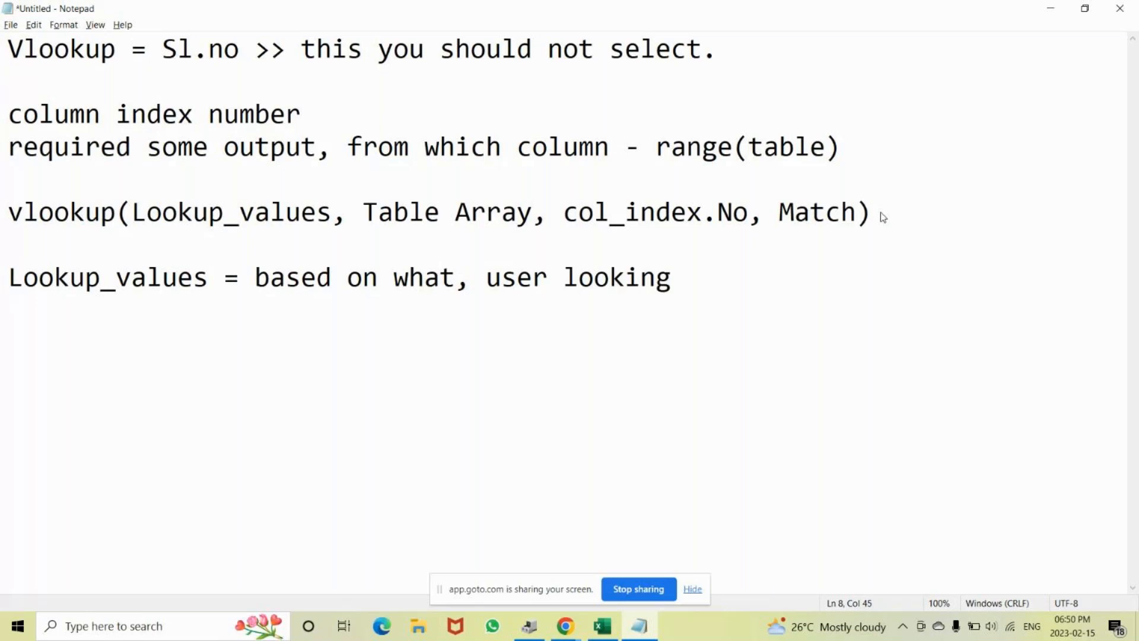
type("for ou")
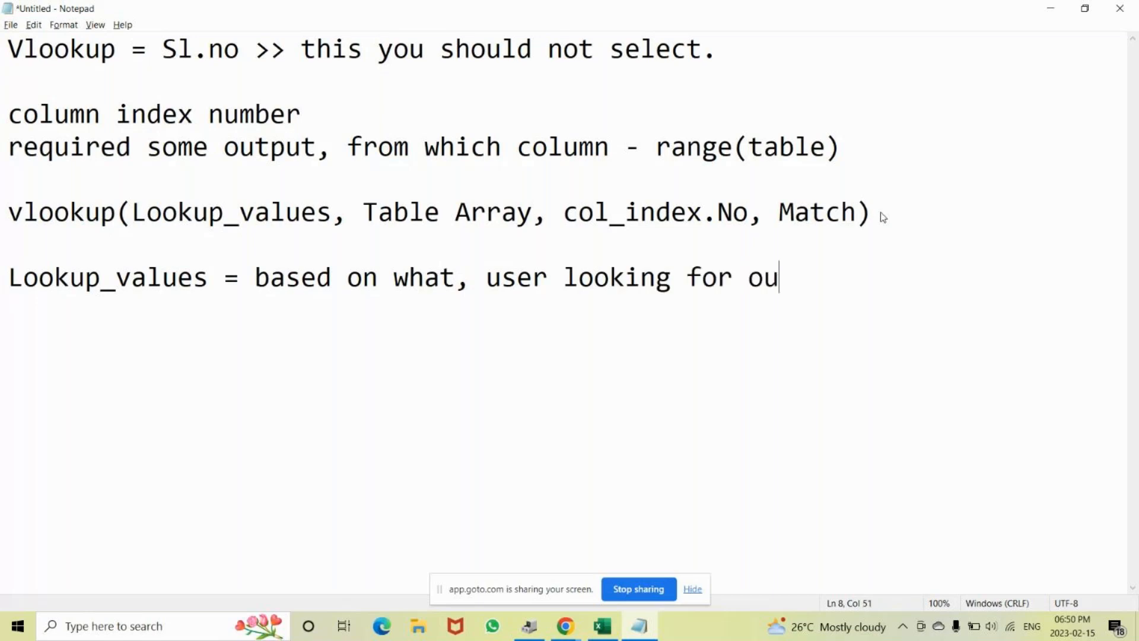
type("tput")
key("Return")
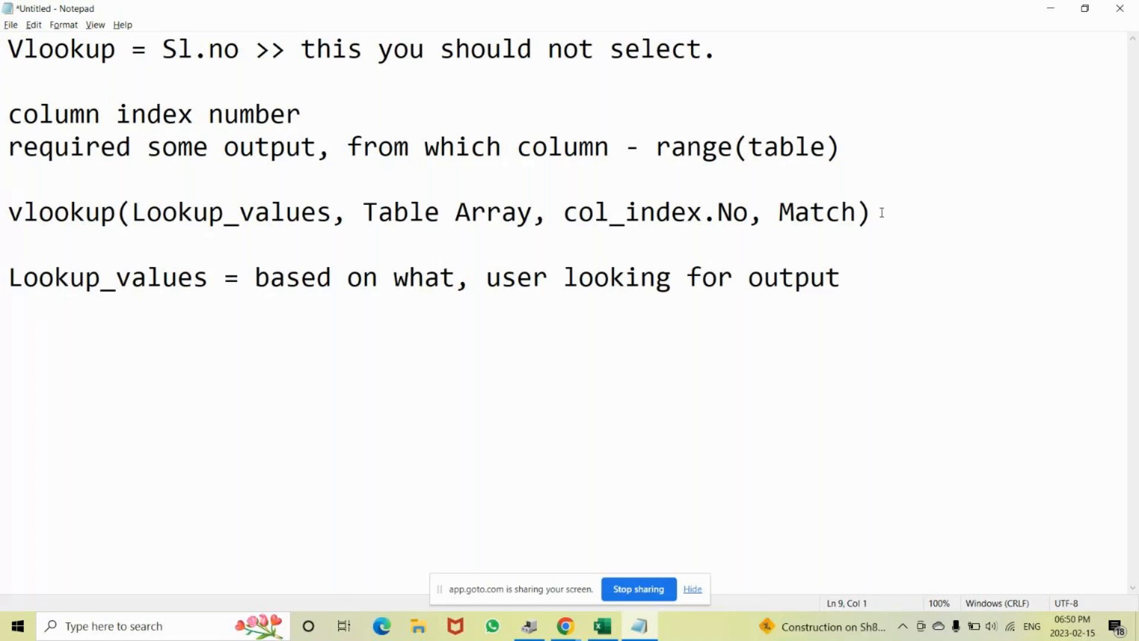
- Copy "Table Array" from the syntax line onto the line below the Lookup_values definition
left_click(363, 210)
left_click_drag(363, 210, 538, 220)
key("ctrl+c")
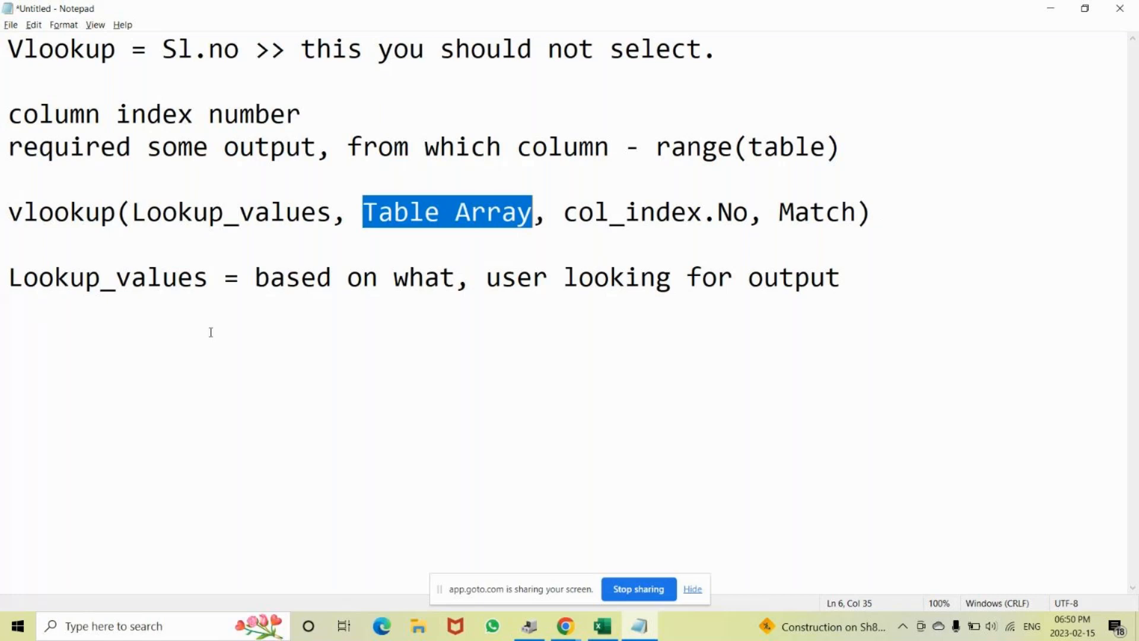
left_click(14, 308)
key("ctrl+v")
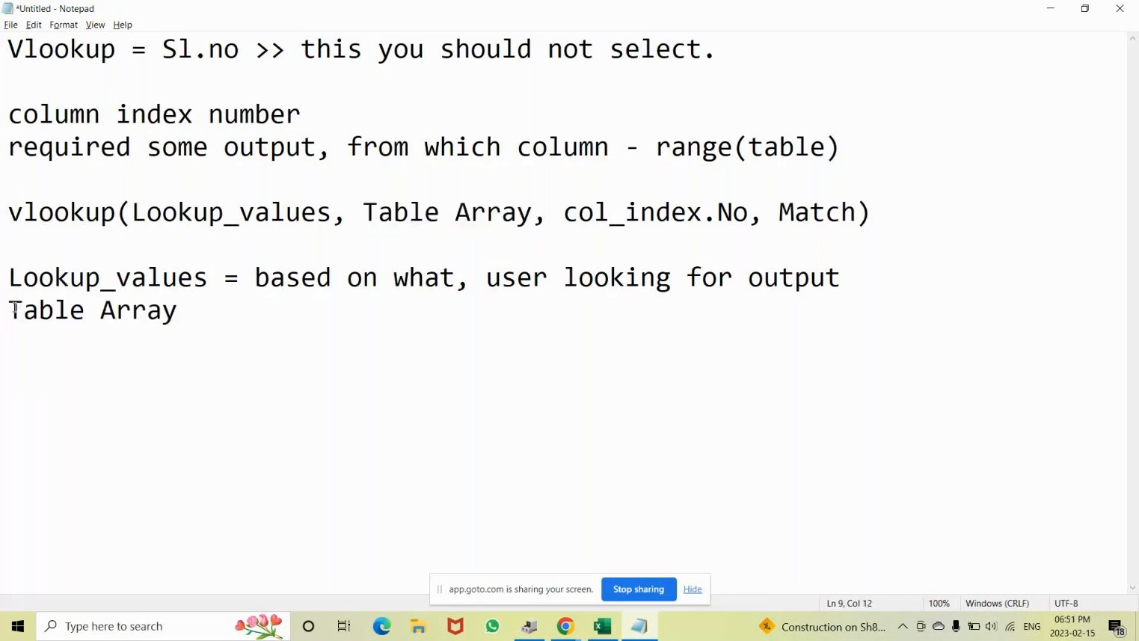
- Define Table Array by writing "= where you have source data" after it
type("= wher")
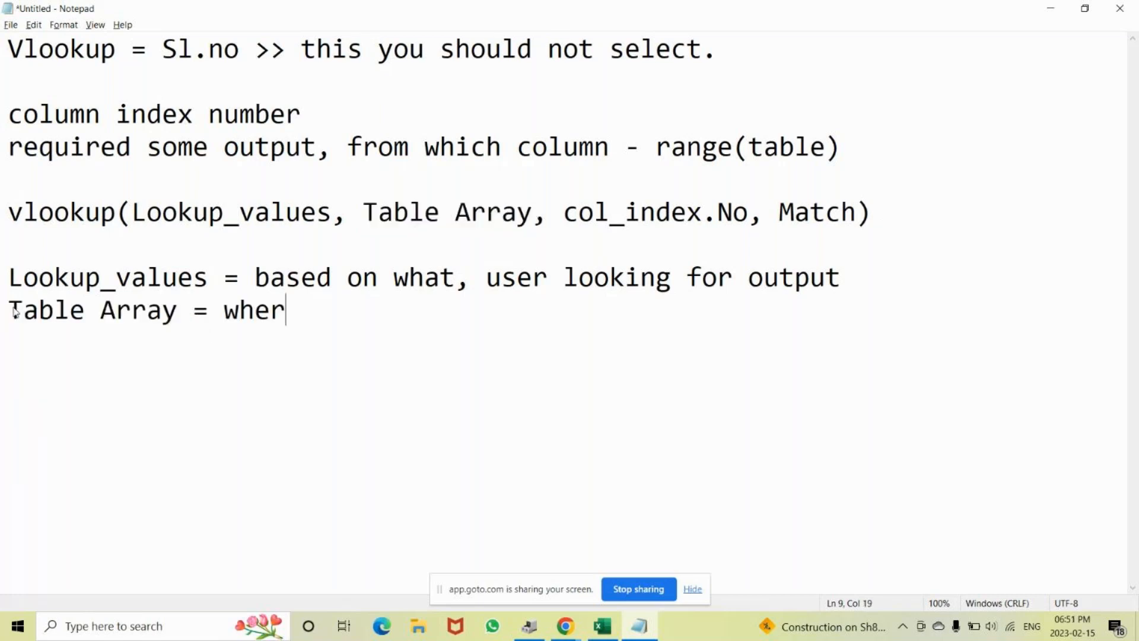
type("e you ")
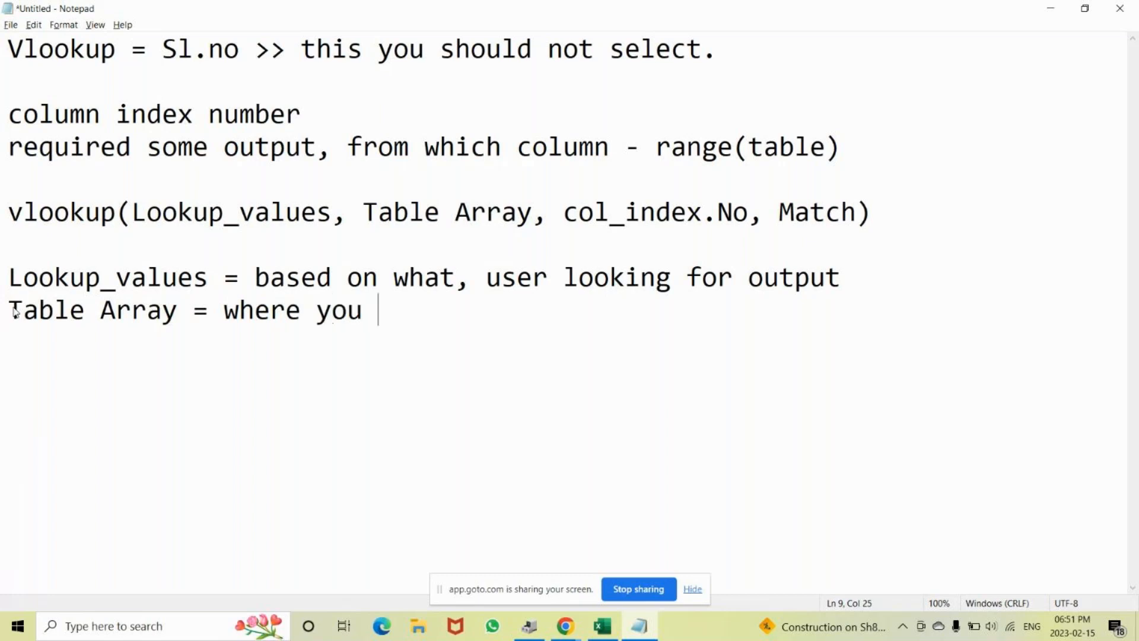
type("hav")
key("BackSpace")
key("BackSpace")
key("BackSpace")
key("BackSpace")
key("BackSpace")
type("u have sour")
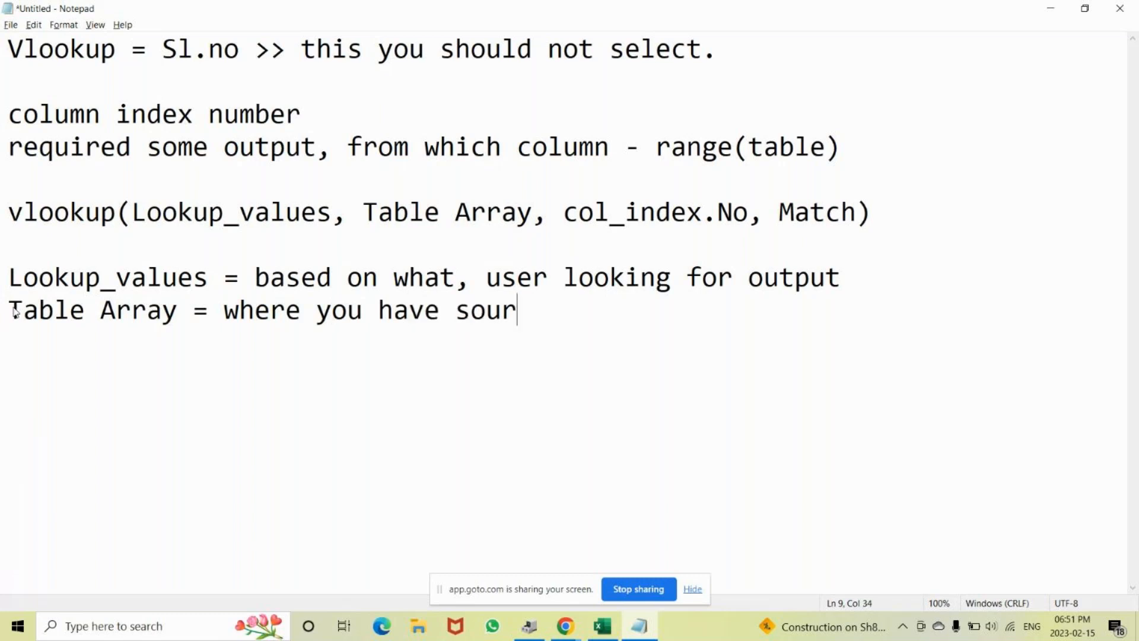
type("chse")
key("BackSpace")
key("BackSpace")
key("BackSpace")
type("e data ")
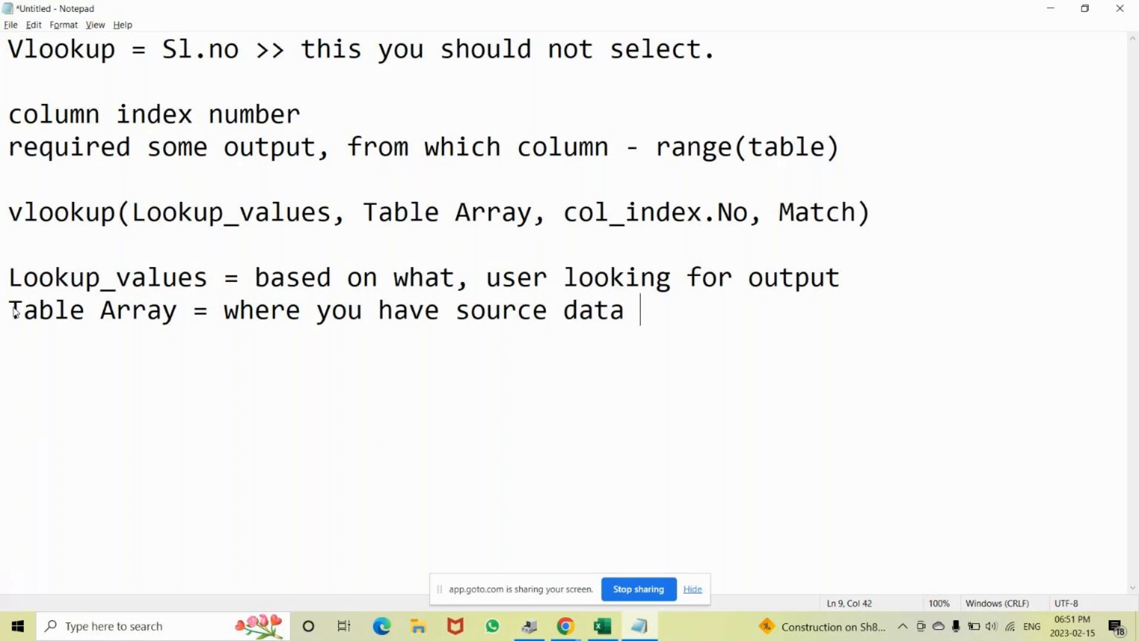
- Append "- exact info, required" to the Table Array definition
type("- exa")
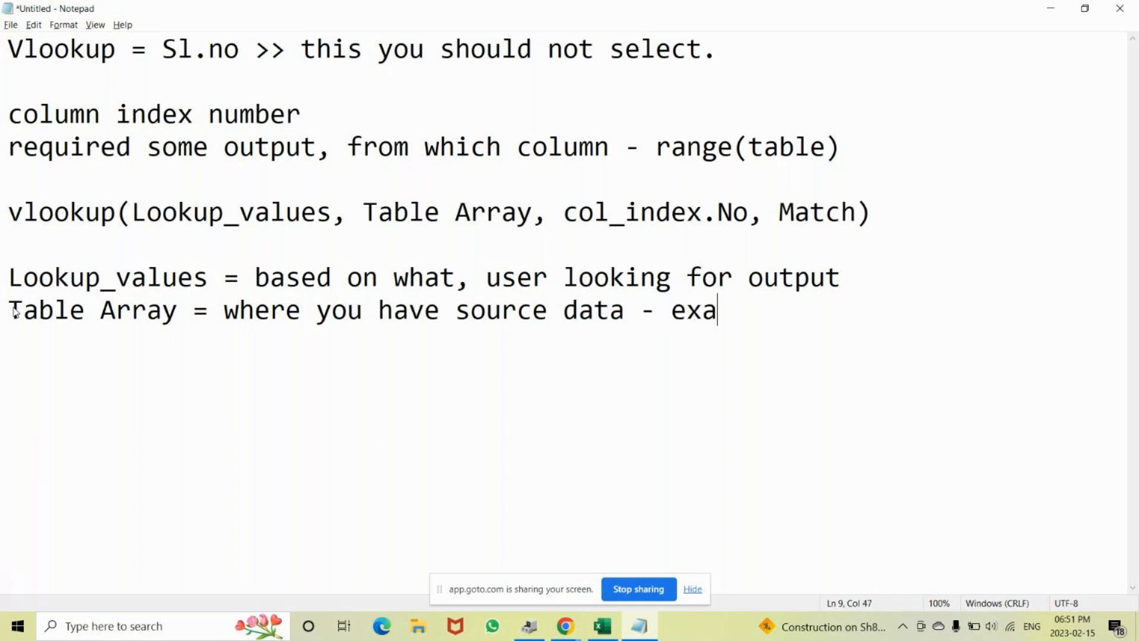
type("ct inf")
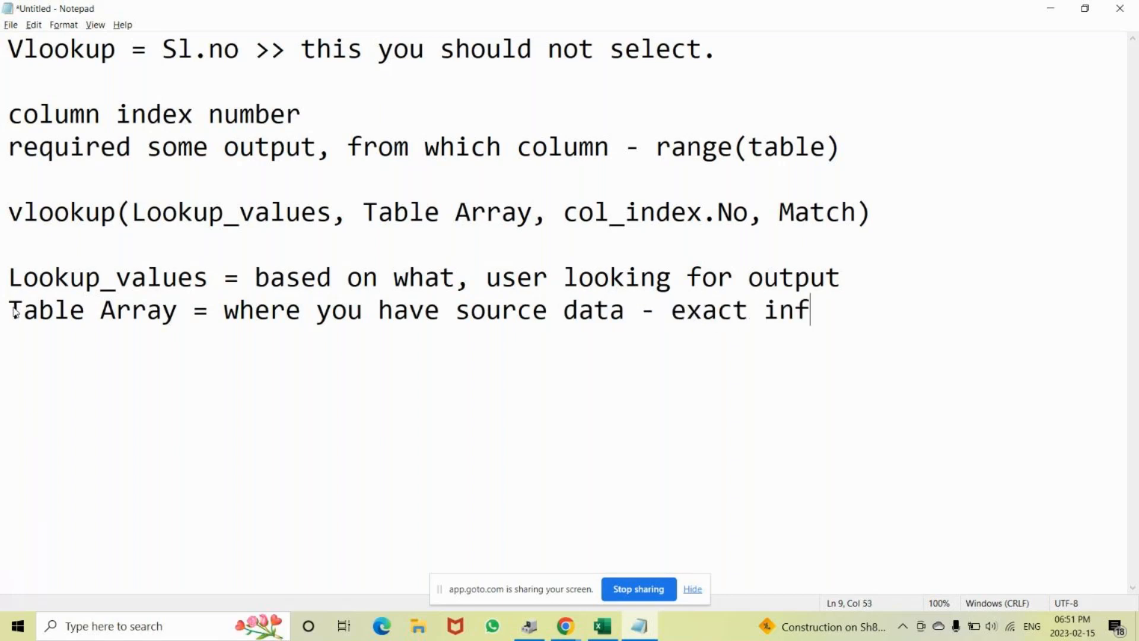
type("o")
key("BackSpace")
type(", required")
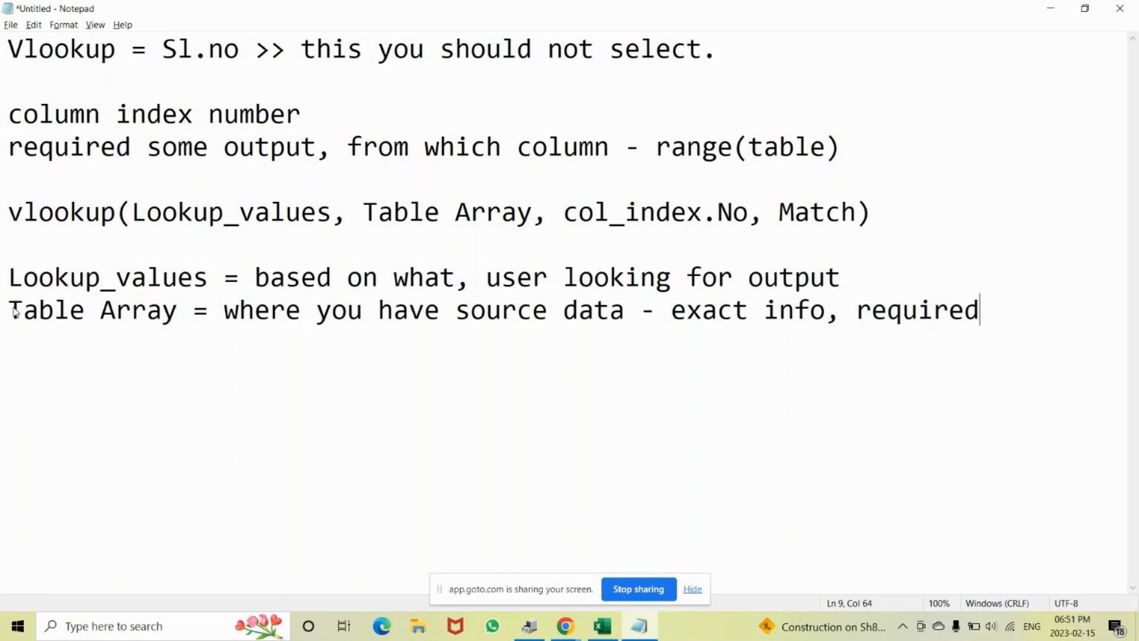
- Write "Col_index.No =" on a new line below the Table Array definition
key("Return")
type("Col.")
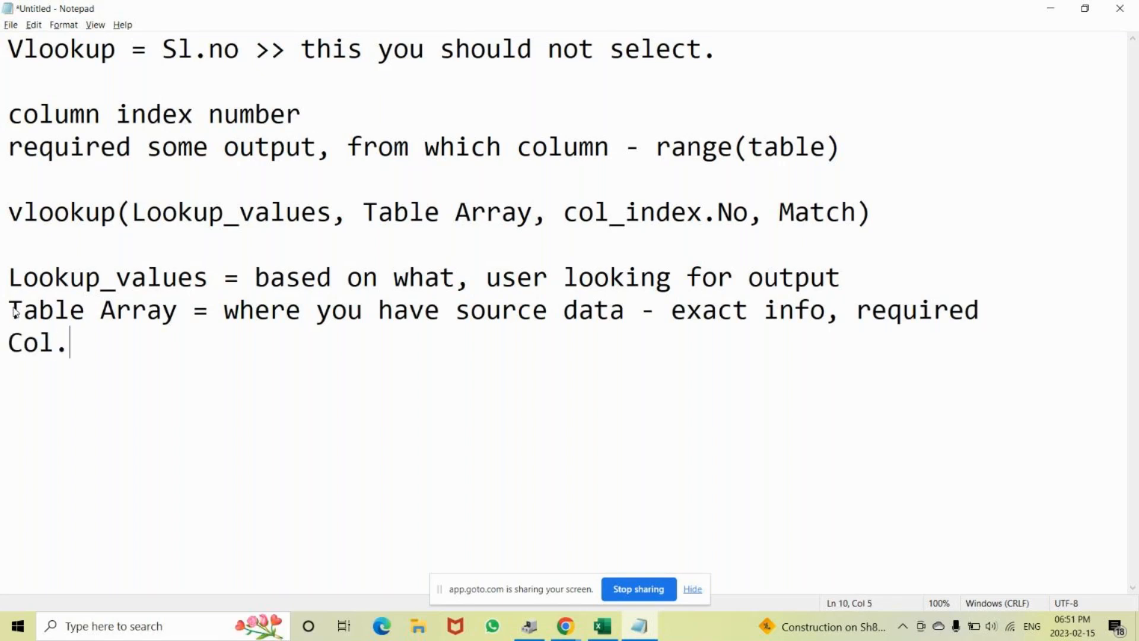
key("BackSpace")
type("_inde")
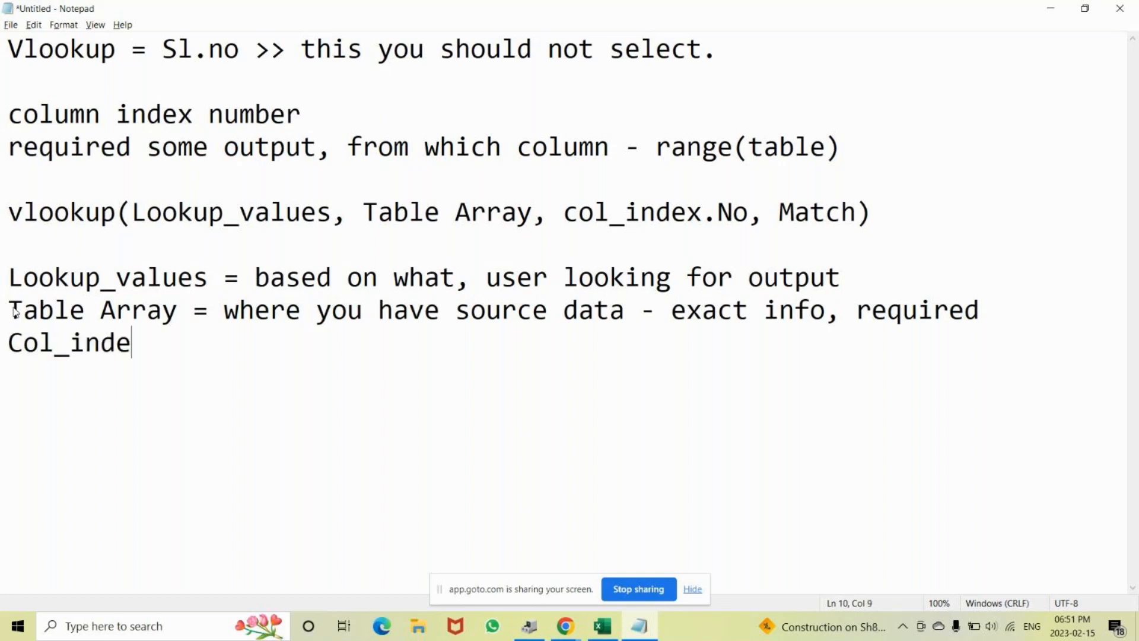
type("x.No =")
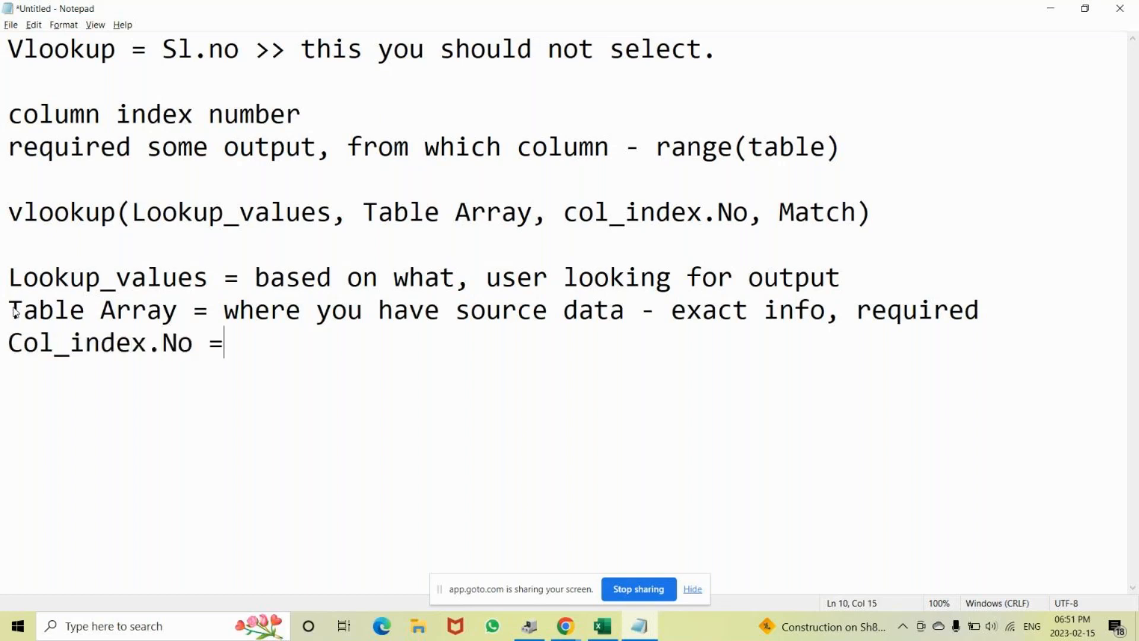
- Complete the Col_index.No definition with "in what the required output is available"
type(" in what the")
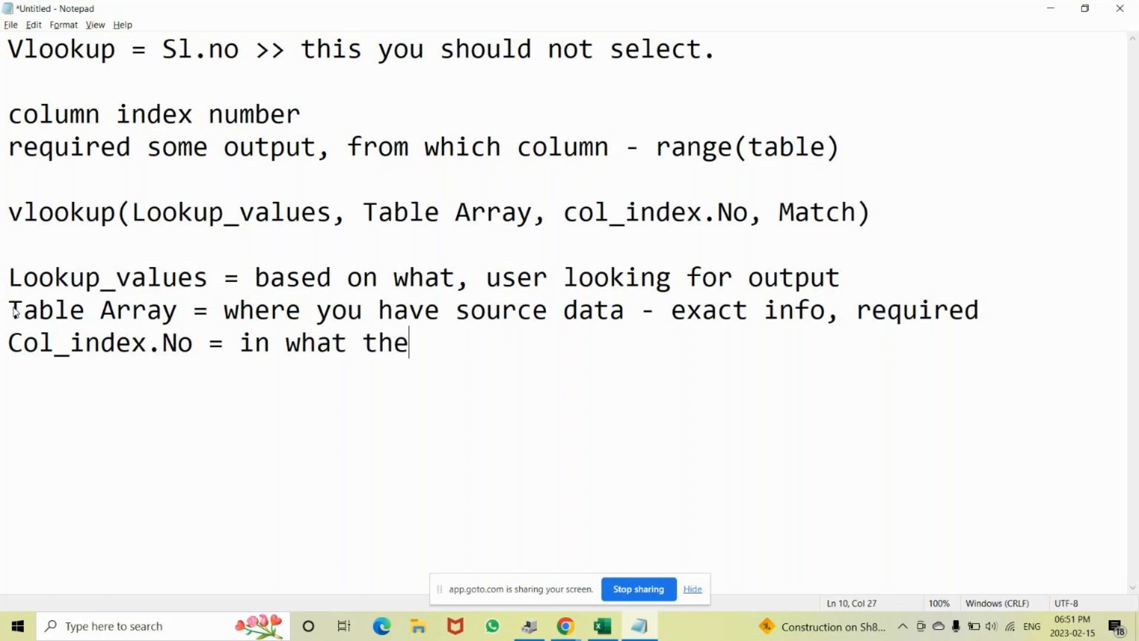
type(" requir")
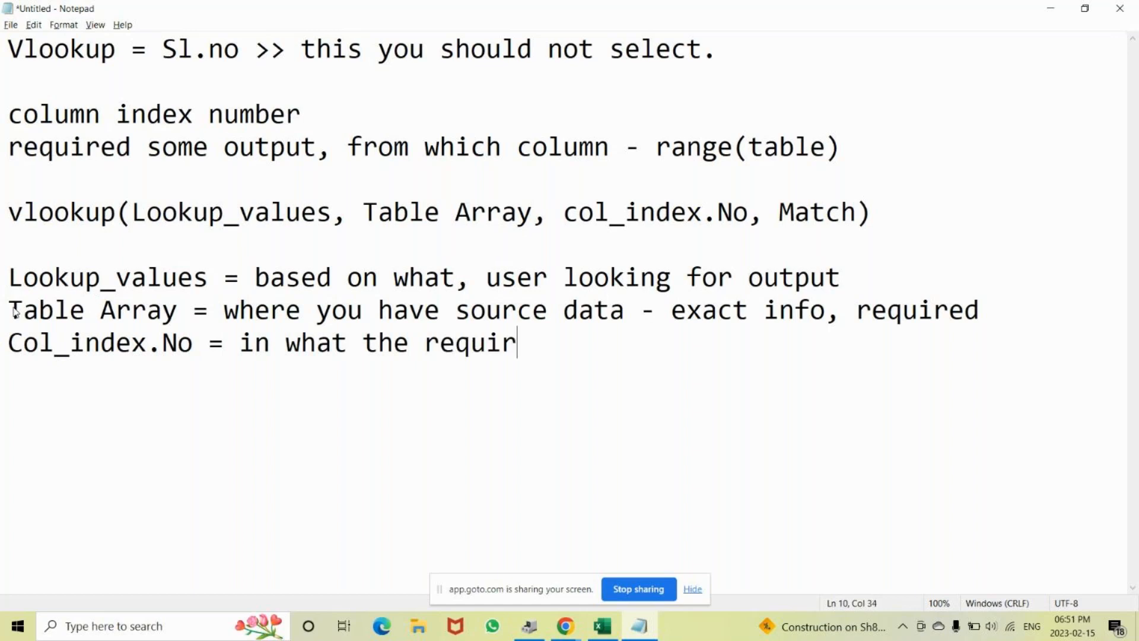
type("ed outp")
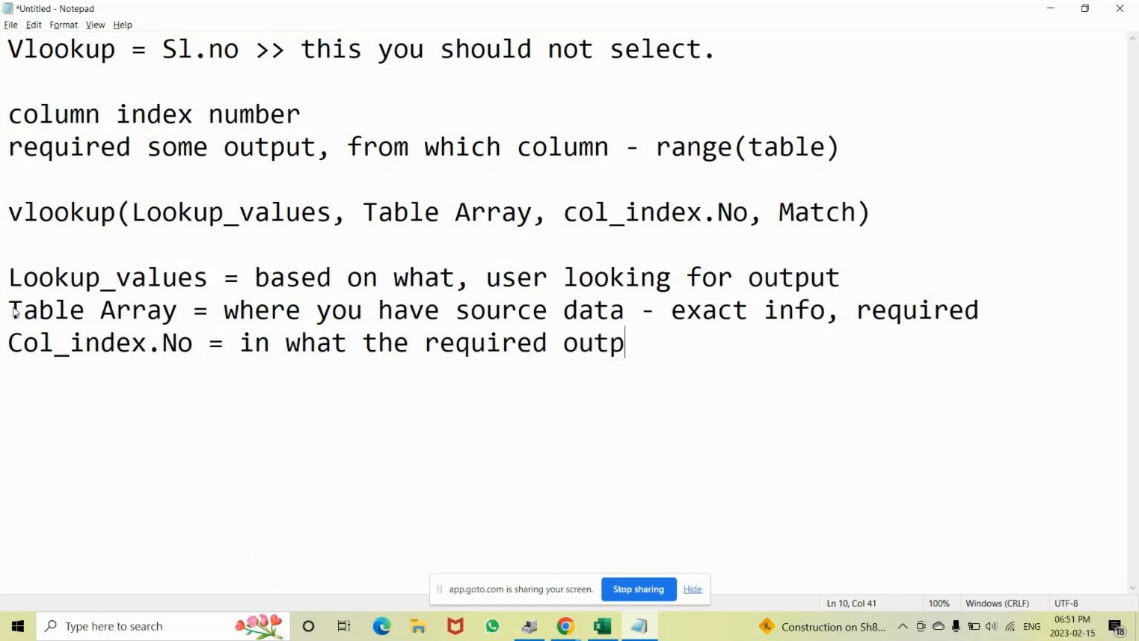
type("ut is ava")
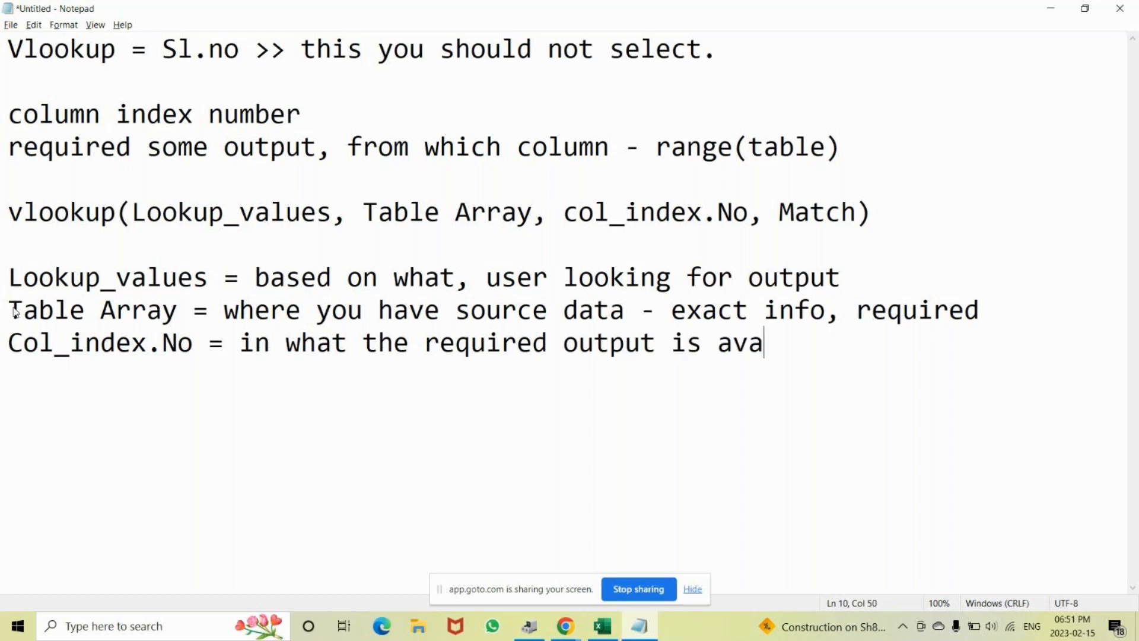
type("ilable")
- Write "Match" on a new line below the Col_index.No definition
key("Return")
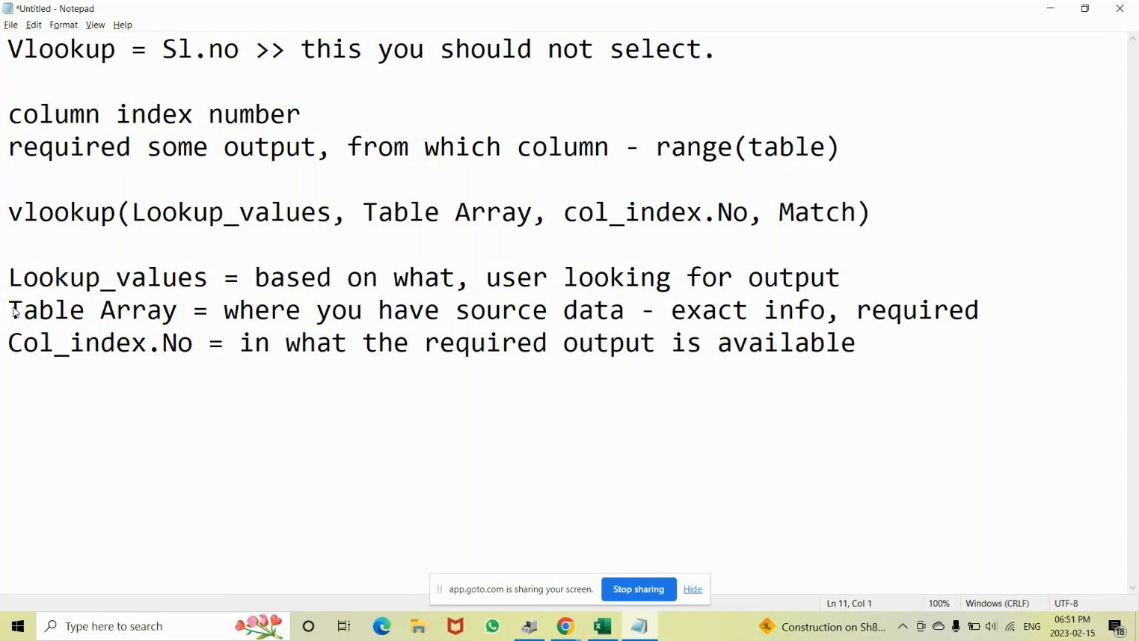
type("Matach")
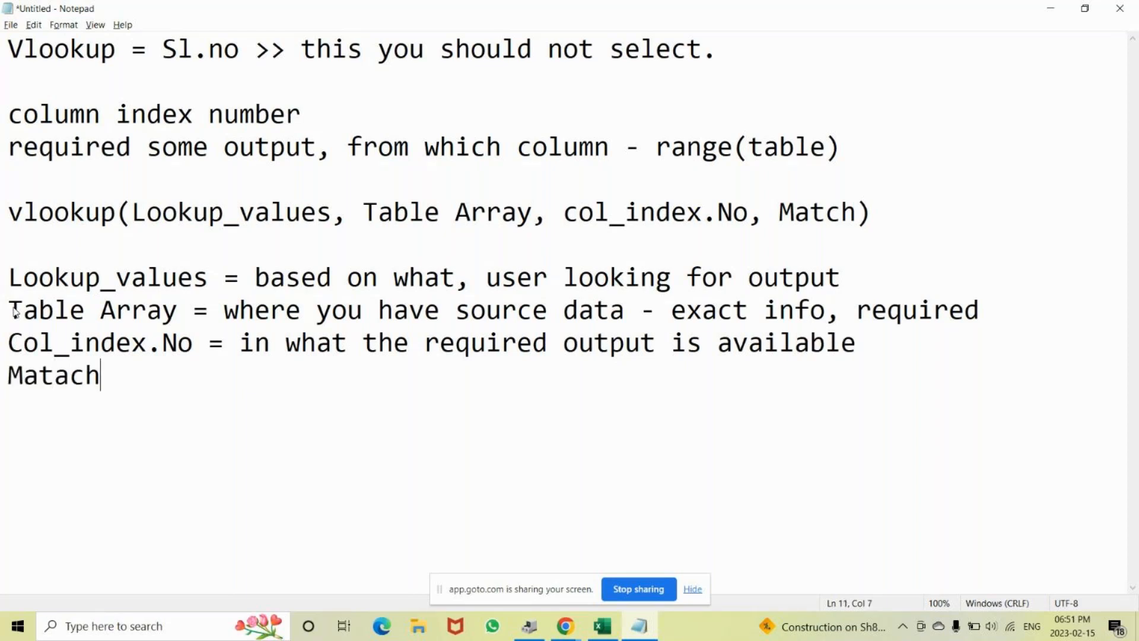
key("BackSpace")
key("BackSpace")
key("BackSpace")
type("ch =")
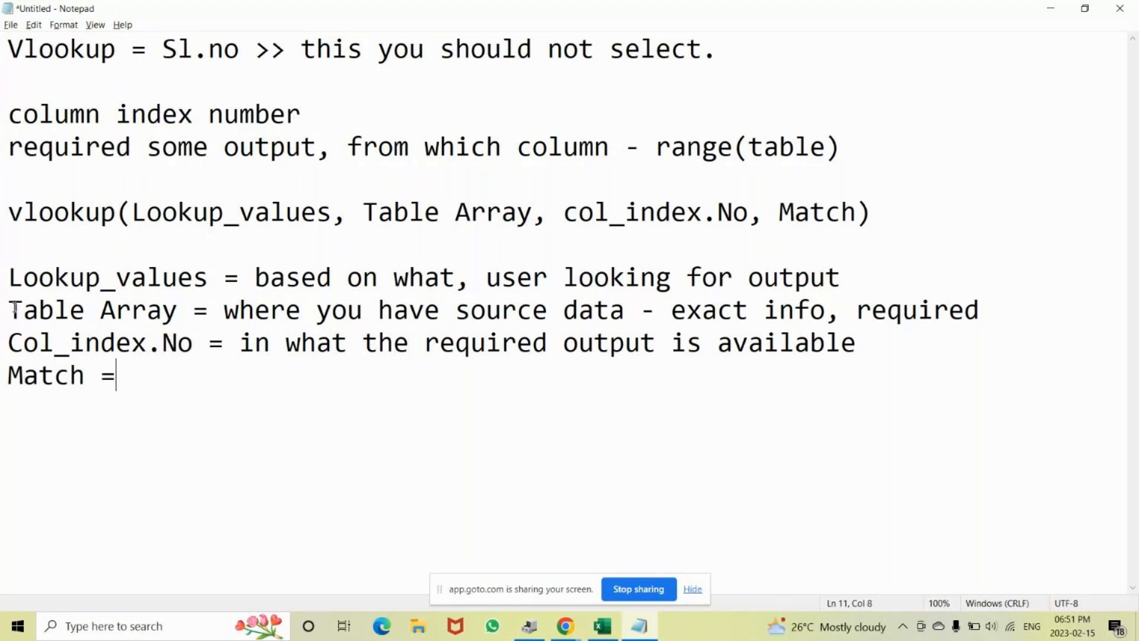
key("BackSpace")
key("BackSpace")
- List "False" and "True" on separate indented lines beneath "Match"
key("Return")
type("Fales")
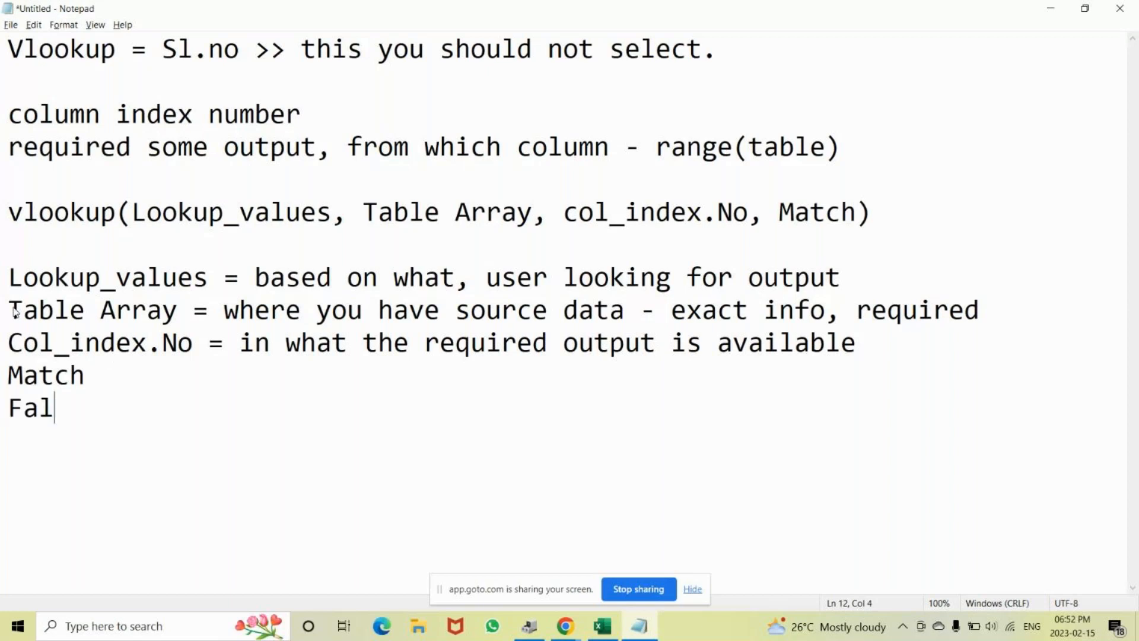
key("BackSpace")
key("BackSpace")
type("se")
key("Return")
key("Tab")
key("Down")
key("Tab")
type("Tr")
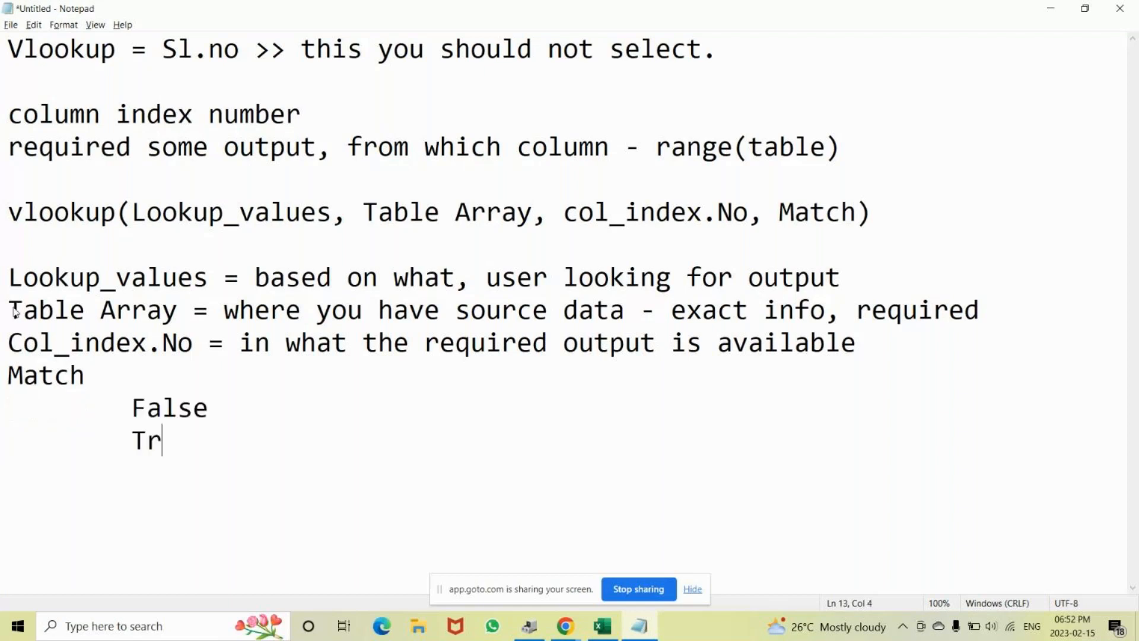
type("ue")
key("Up")
- Insert a blank line above "Match", followed by a line starting with "Examble ="
left_click(5, 369)
key("Return")
key("Return")
type("E")
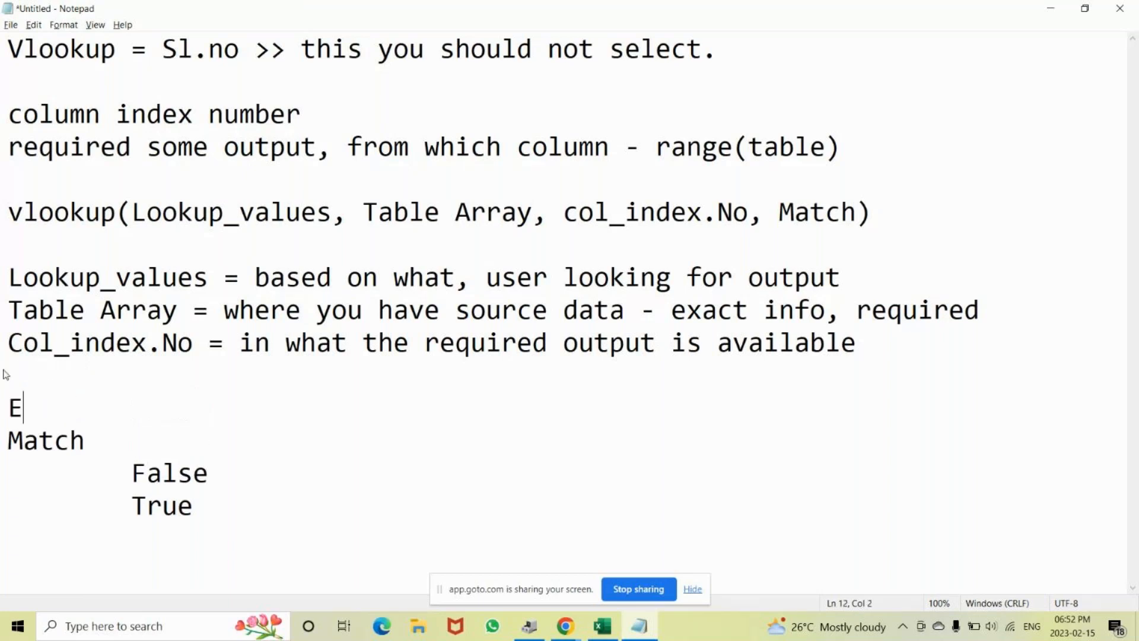
type("ample")
key("BackSpace")
key("BackSpace")
key("BackSpace")
key("BackSpace")
key("BackSpace")
type("xamb")
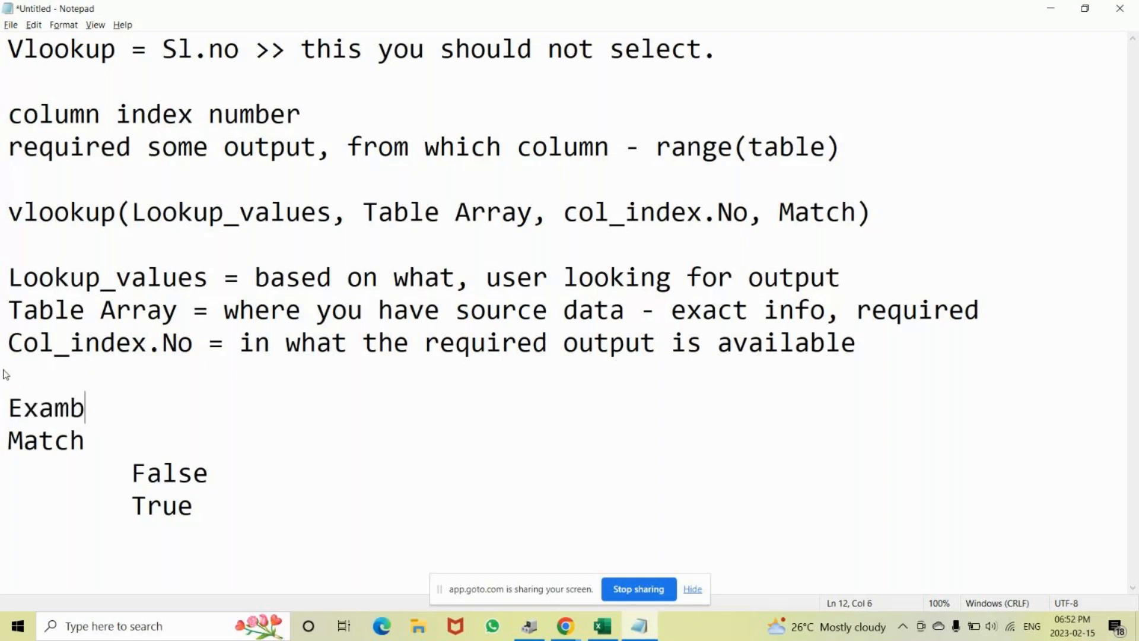
type("le = rmpl")
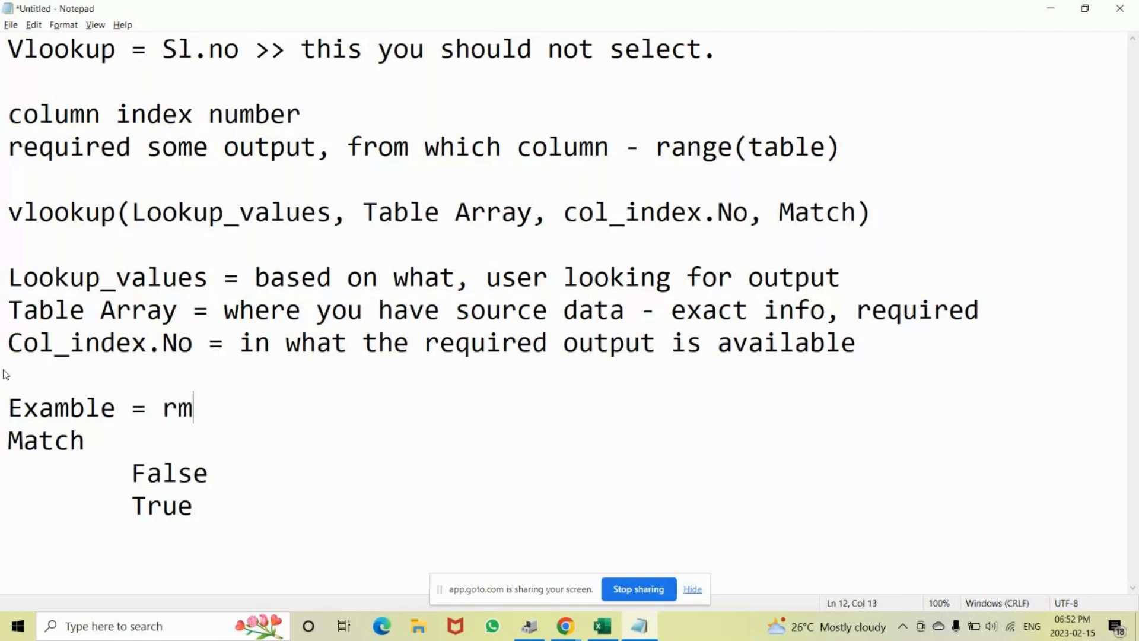
- Continue the example line with "student name with a"
key("BackSpace")
key("BackSpace")
key("BackSpace")
key("BackSpace")
type("stund")
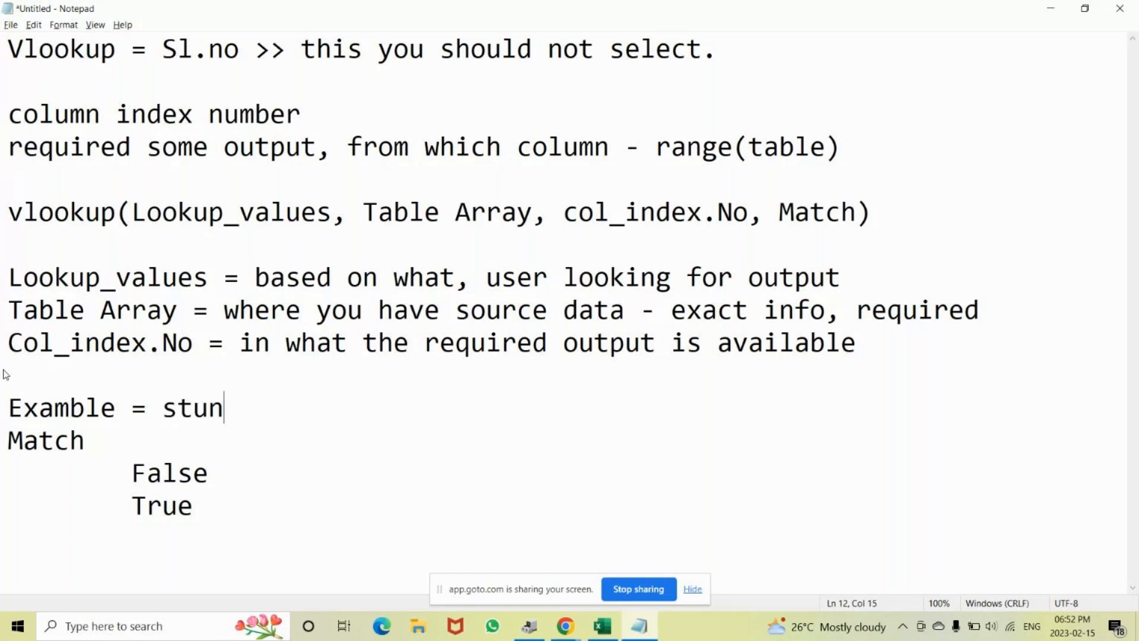
key("BackSpace")
key("BackSpace")
type("t")
type("end")
key("BackSpace")
key("BackSpace")
key("BackSpace")
key("BackSpace")
type("dent bae")
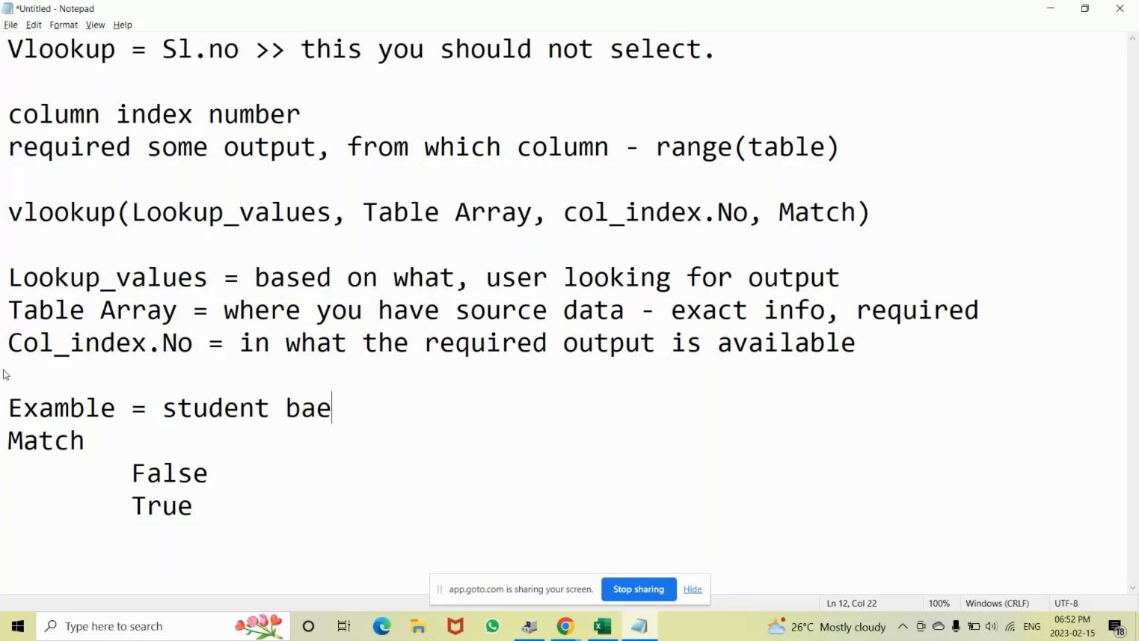
key("BackSpace")
key("BackSpace")
key("BackSpace")
type("name with an ")
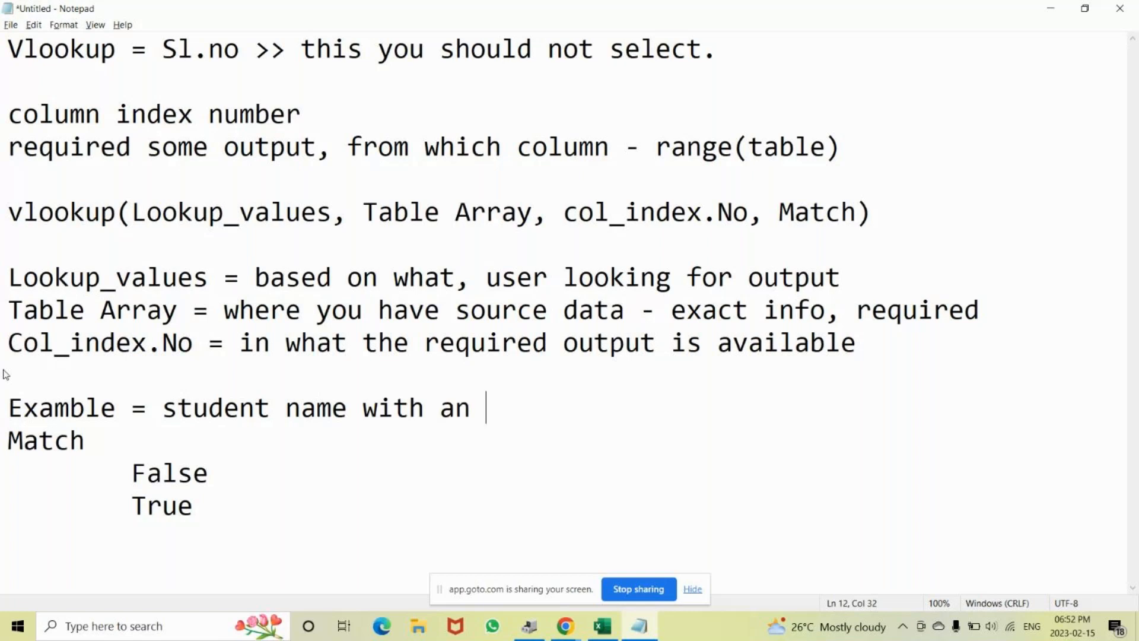
- Add "Reg No." and a sample student registration number to the example line
type("I")
key("BackSpace")
key("BackSpace")
key("BackSpace")
type("Reg ")
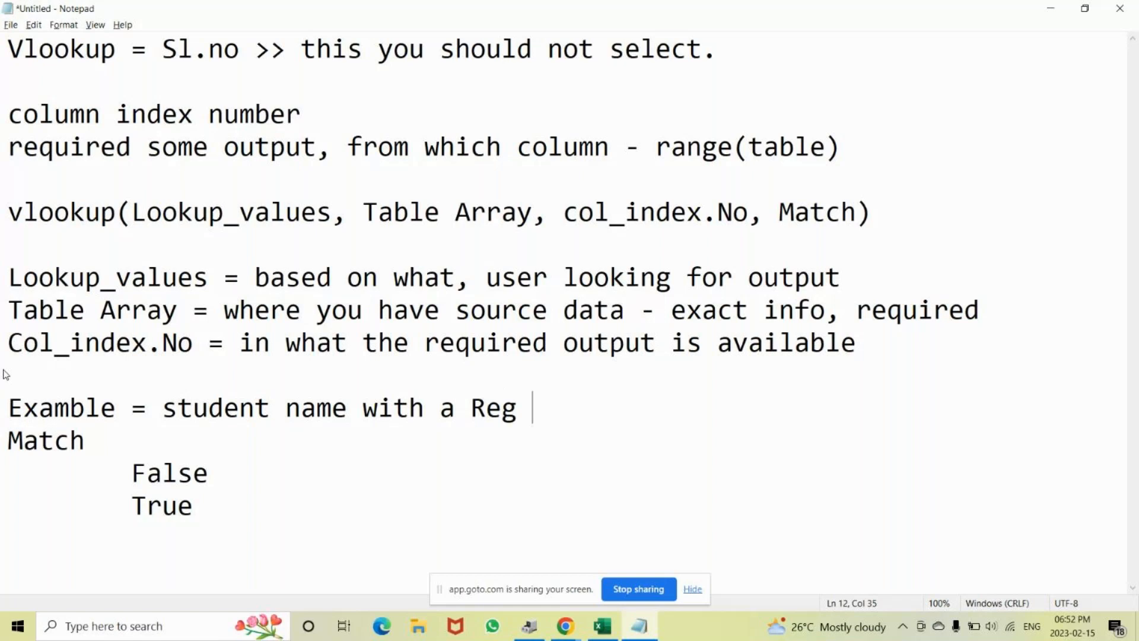
type("No. MC104")
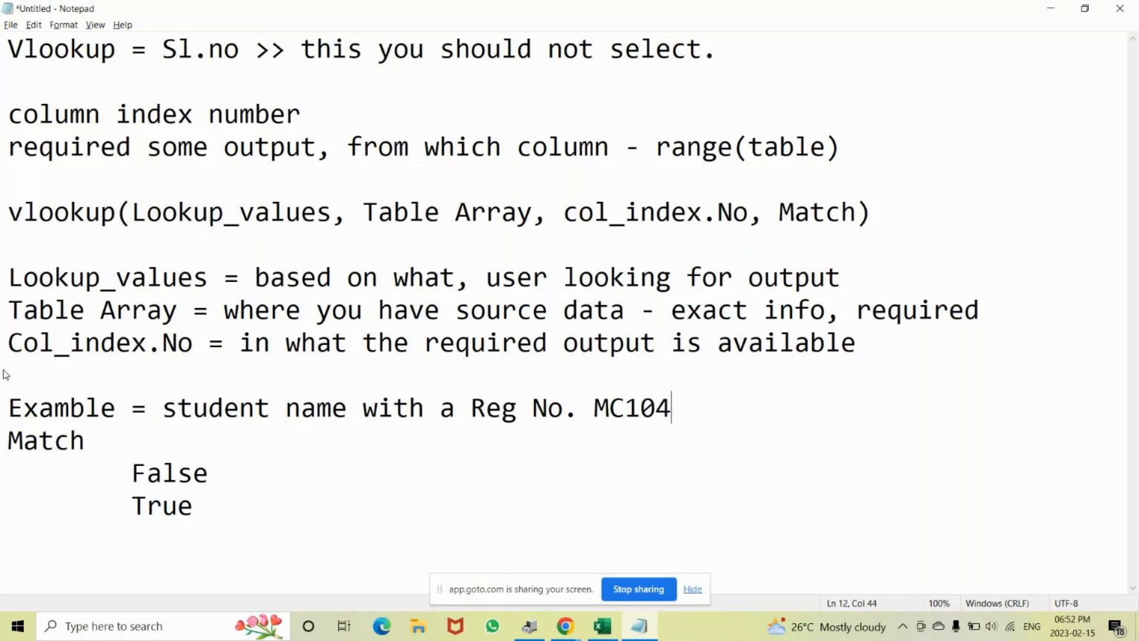
type("50")
- Append "> belong 1 student" after the registration number in the example line
left_click_drag(713, 405, 677, 409)
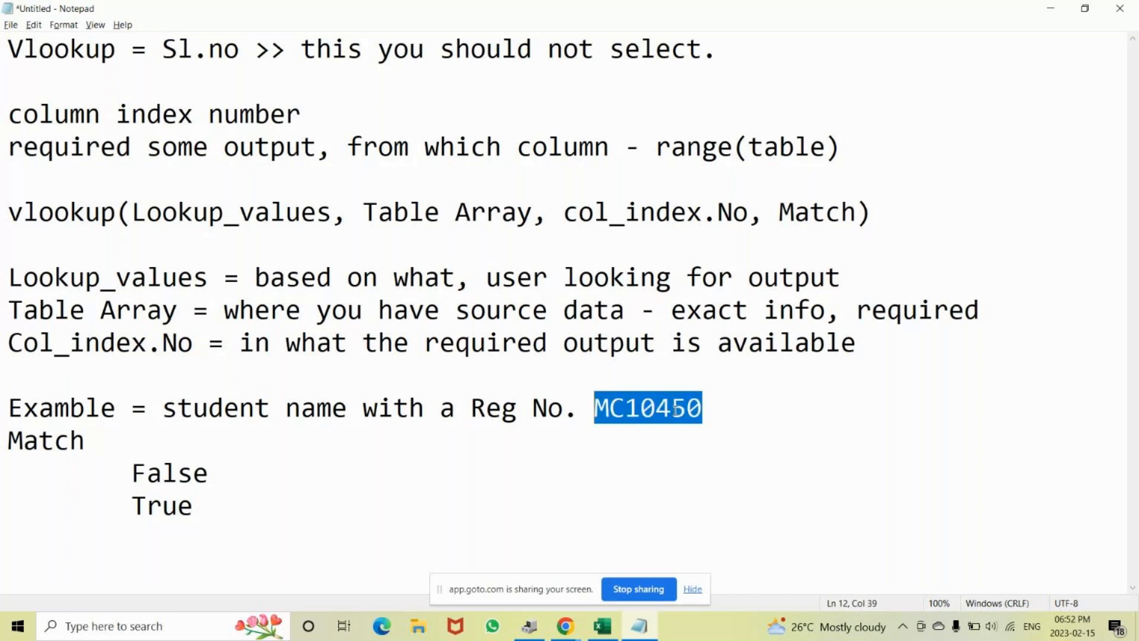
left_click(734, 409)
type("> ")
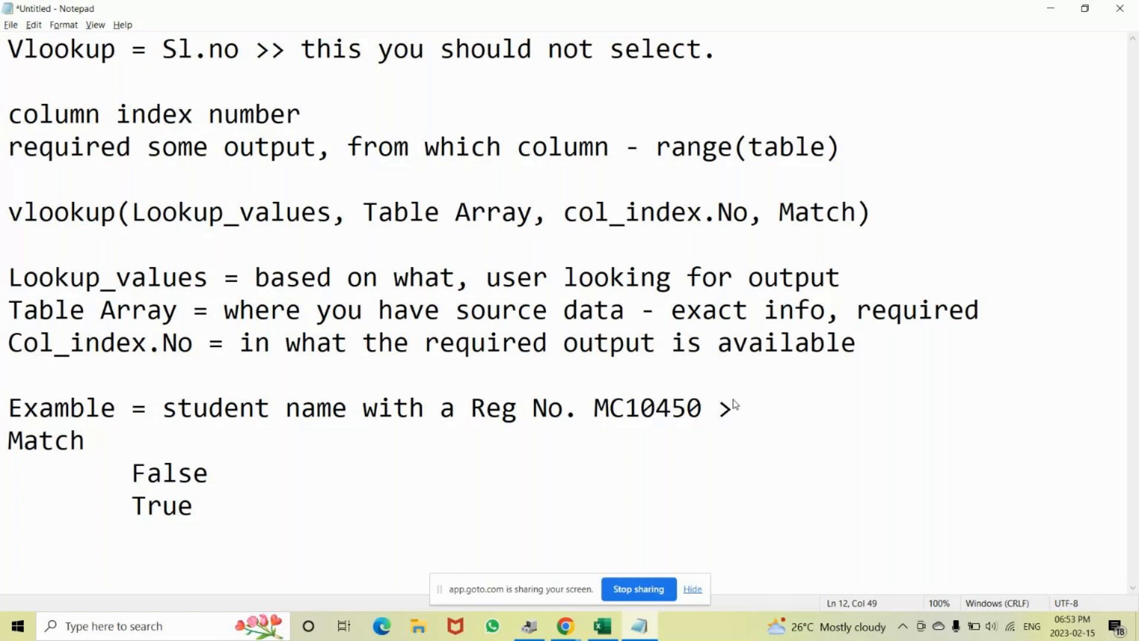
type("belong 1")
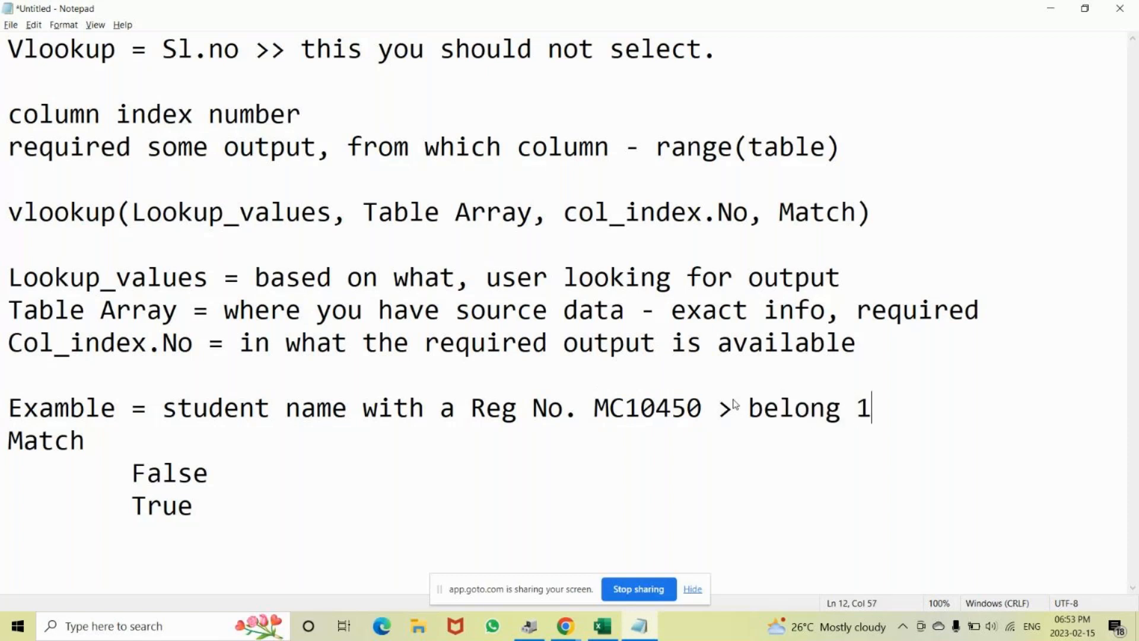
type(" student")
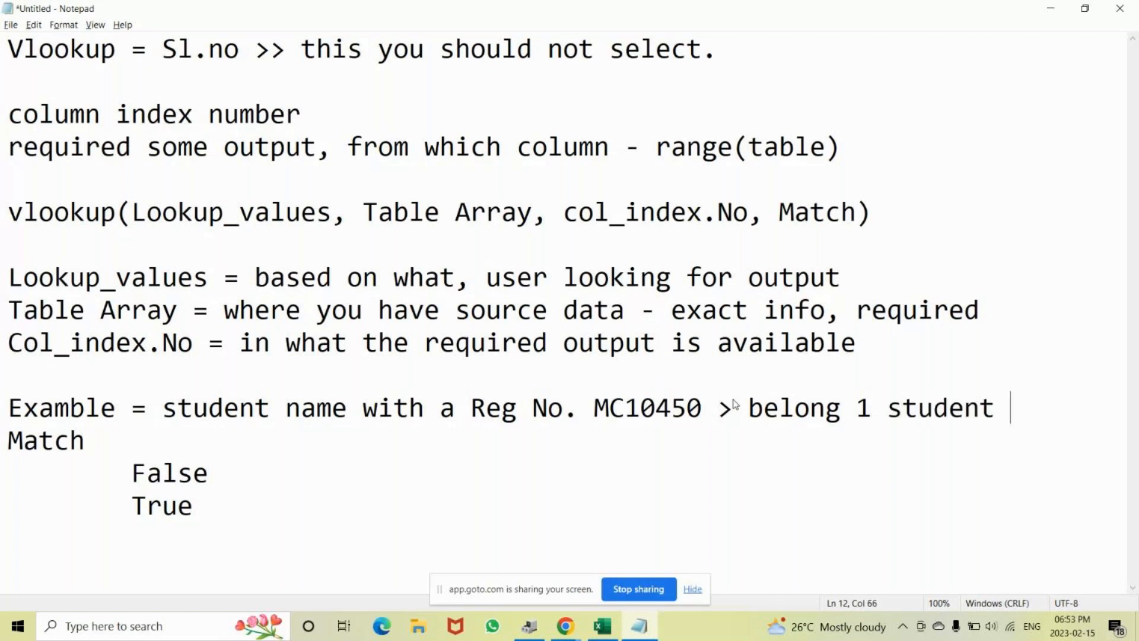
- Add a comma after "belong 1 student" in the example line
left_click_drag(706, 410, 594, 416)
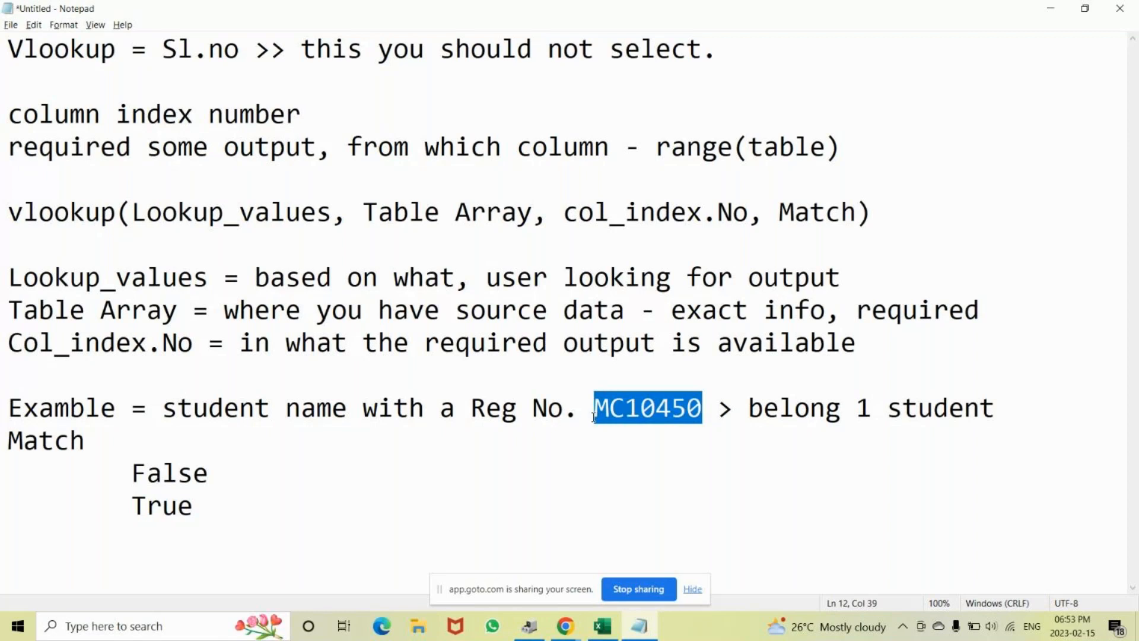
left_click(1018, 414)
key("BackSpace")
type(",")
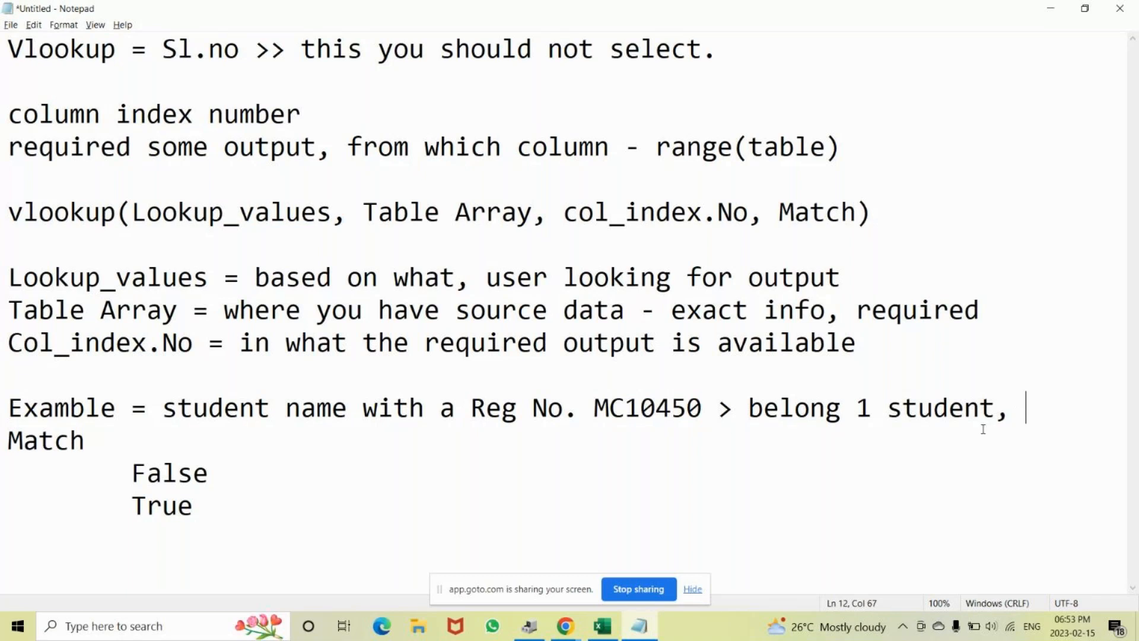
type("wh")
key("BackSpace")
key("BackSpace")
- Highlight the registration number and the words "student name" in the example line
left_click_drag(702, 415, 595, 415)
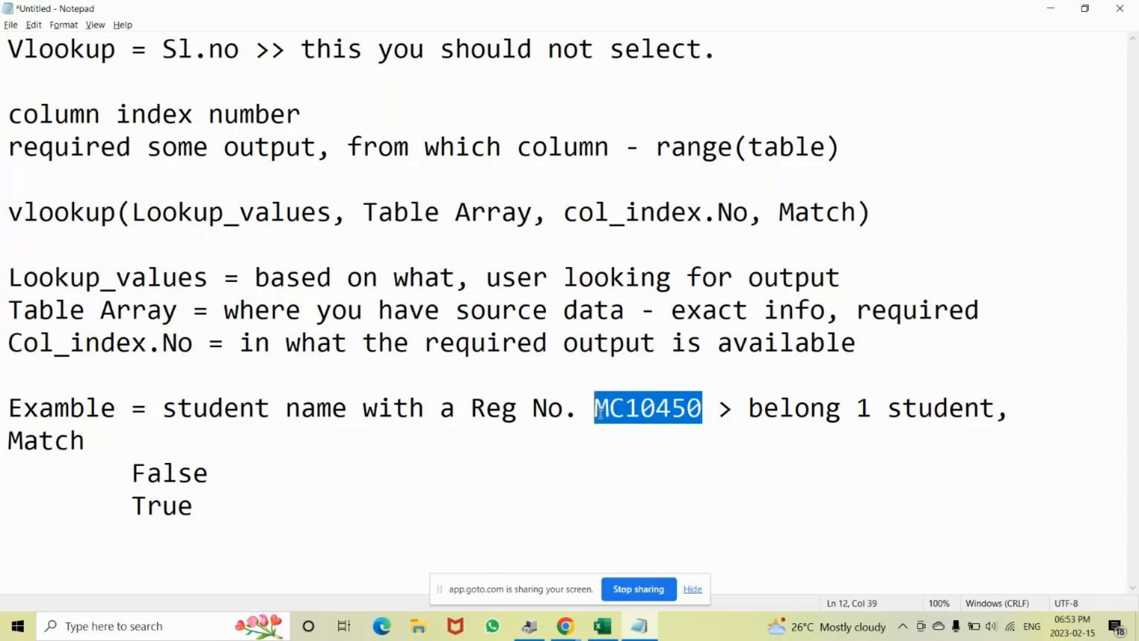
left_click(643, 404)
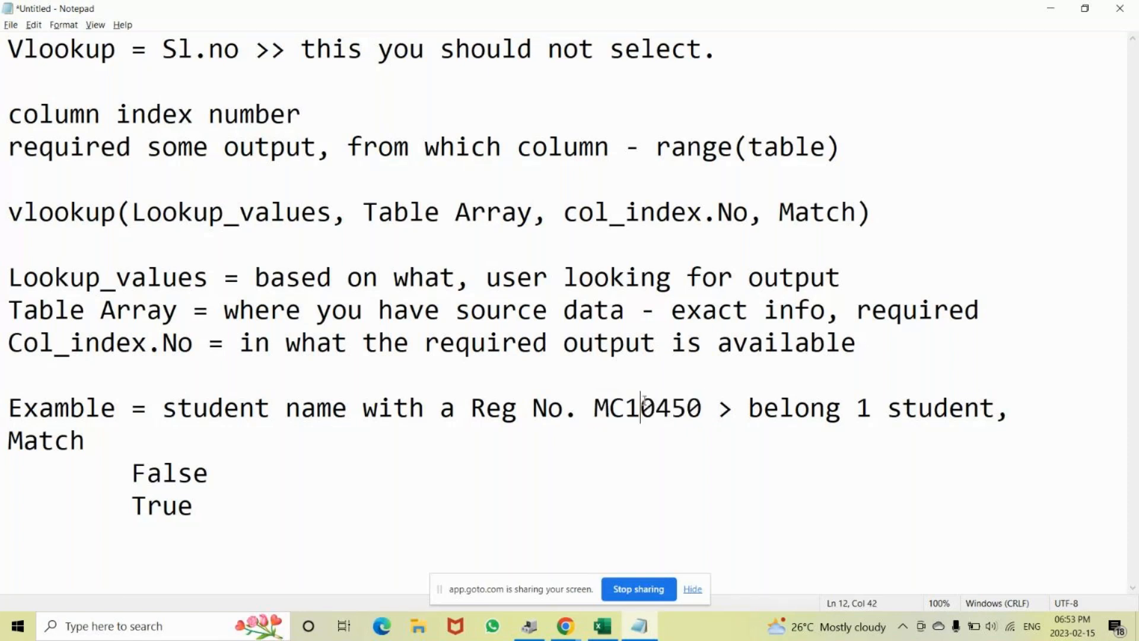
left_click_drag(702, 415, 593, 420)
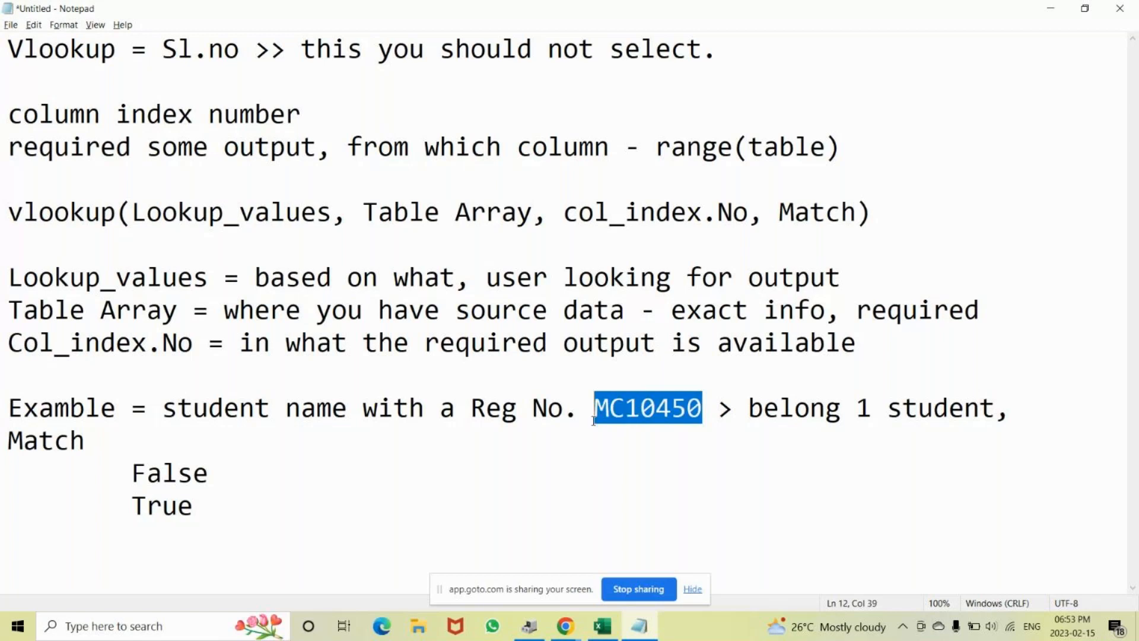
left_click_drag(163, 409, 346, 411)
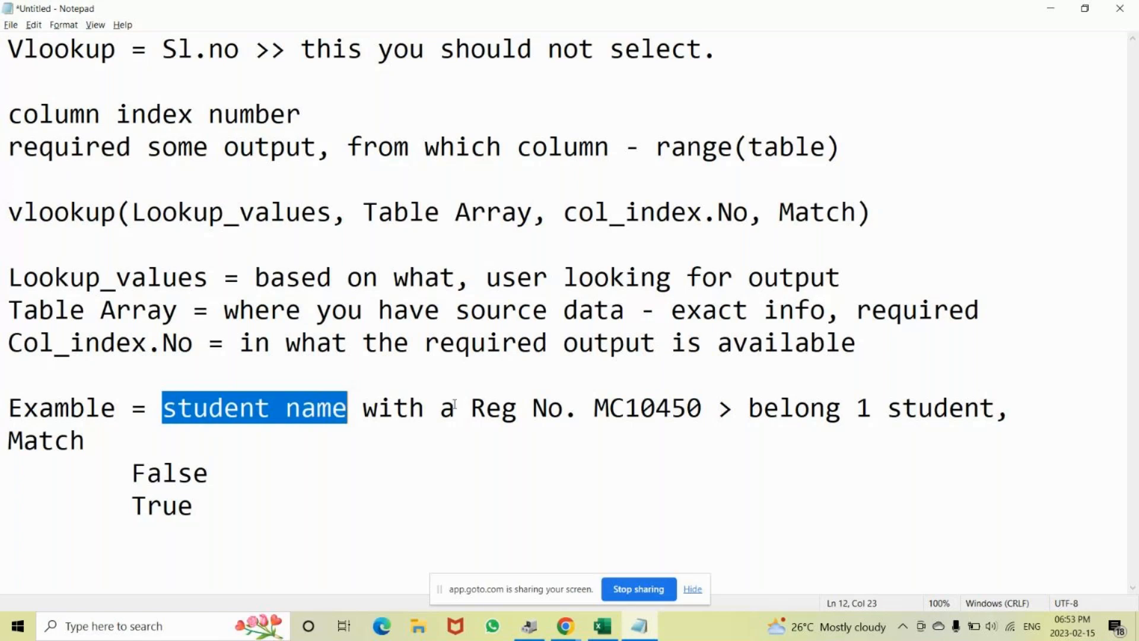
left_click_drag(455, 409, 595, 416)
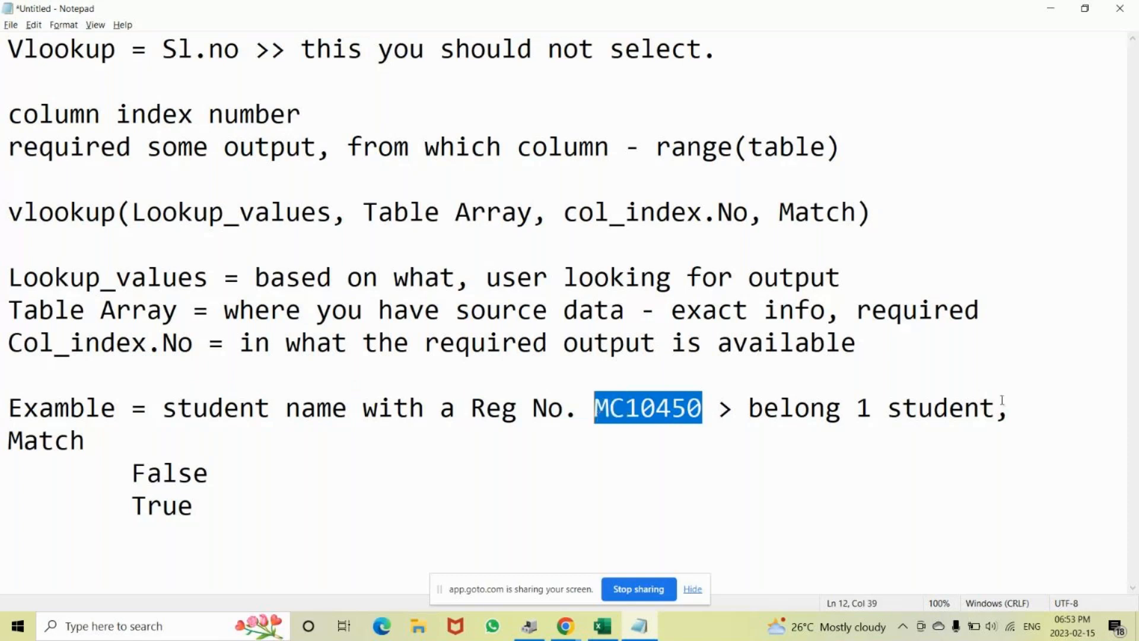
- Replace the comma ending the example line with ">" and place a copy of the registration number after it
left_click(1031, 411)
key("BackSpace")
key("BackSpace")
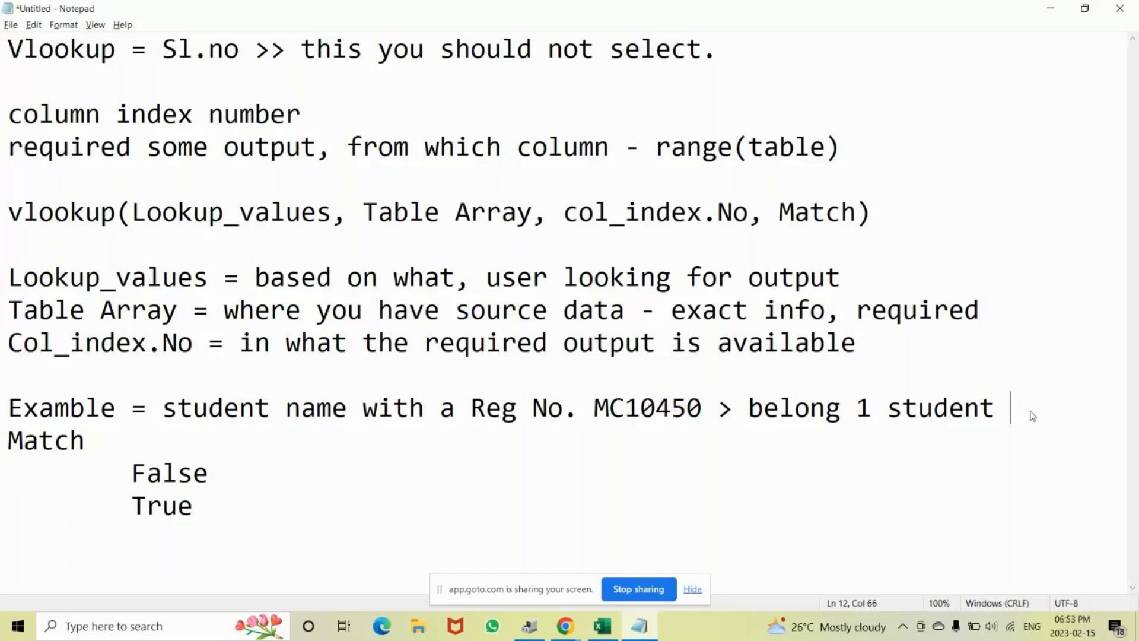
type(">")
left_click_drag(703, 412, 590, 423)
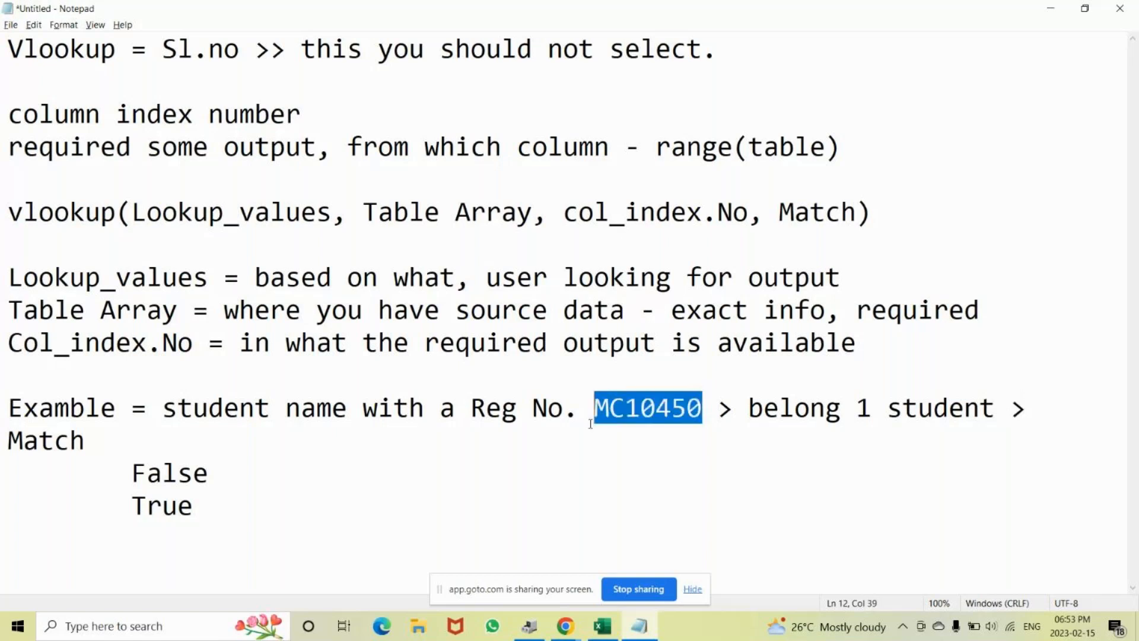
key("ctrl+c")
left_click(1066, 409)
key("ctrl+v")
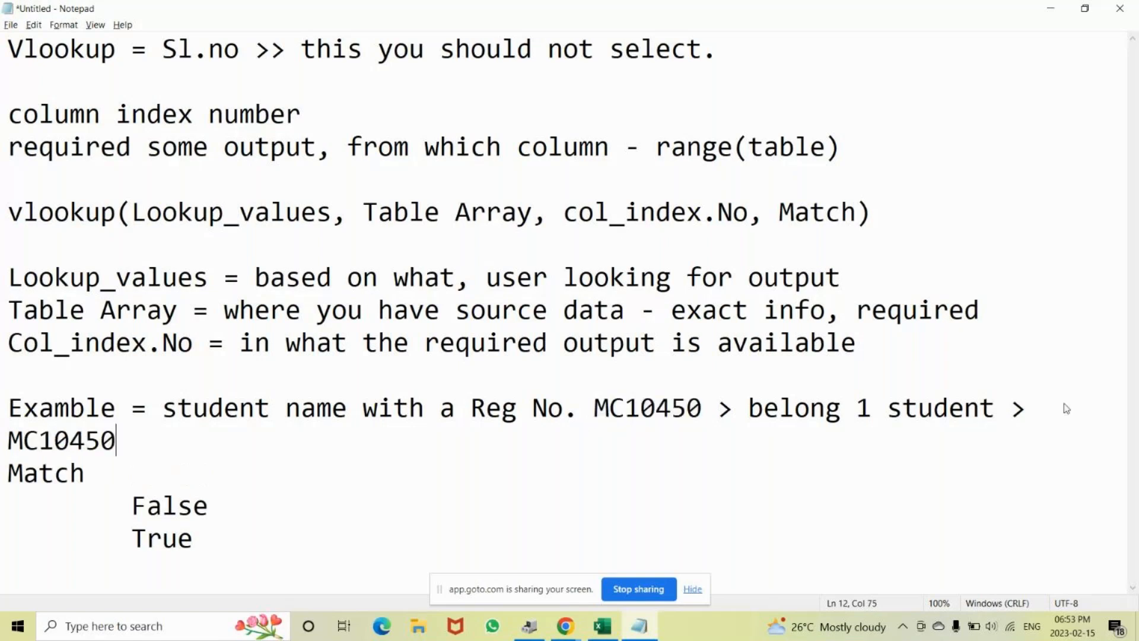
- Complete the comparison with "=", a second copy of the registration number and "=> Name"
type("=")
key("ctrl+v")
key("Home")
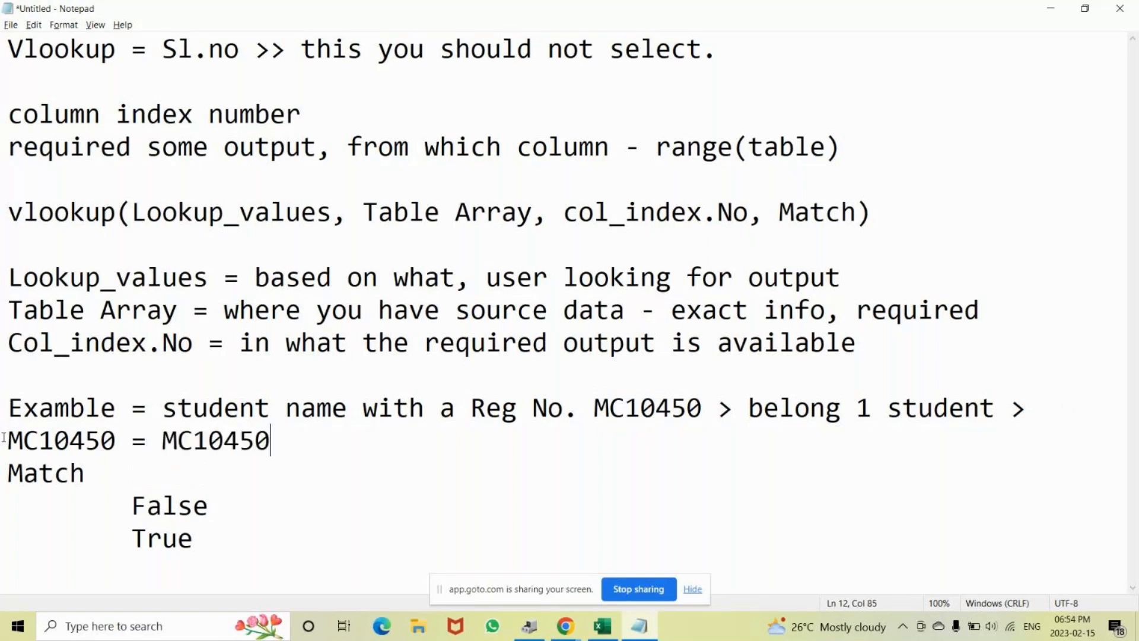
left_click(274, 441)
type("=> Name")
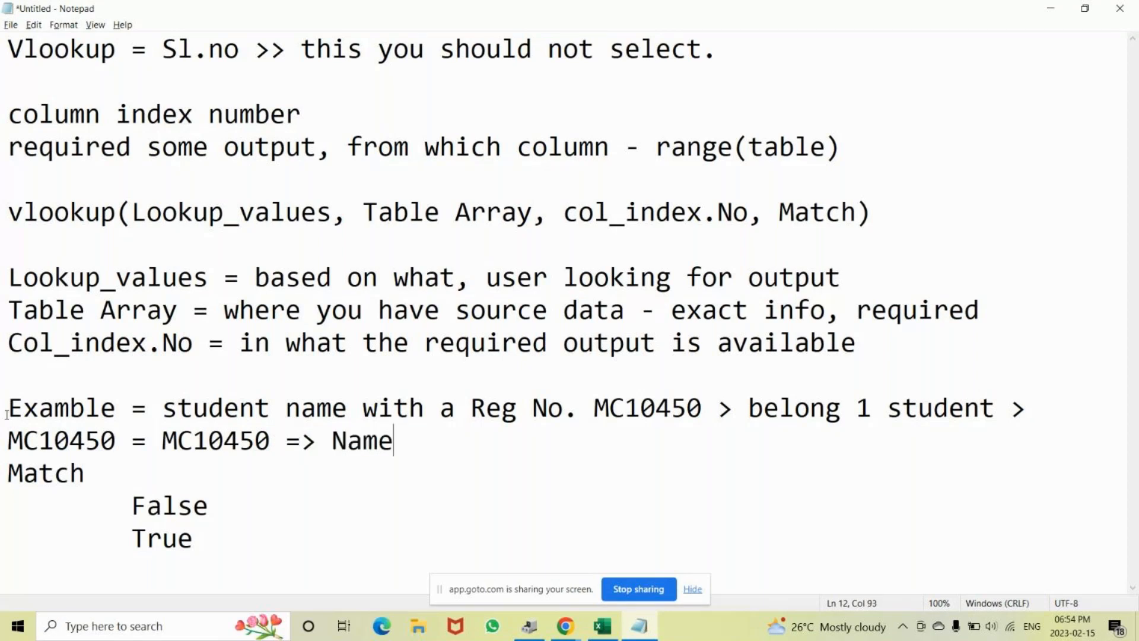
- Highlight the registration number comparison below the example text
left_click_drag(9, 441, 157, 439)
double_click(159, 440)
left_click(16, 445)
left_click_drag(16, 445, 271, 419)
left_click(302, 442)
- Move "False" from the list under "Match" to its own line above the example
left_click_drag(131, 505, 207, 507)
key("BackSpace")
left_click(8, 410)
key("ctrl+v")
key("Return")
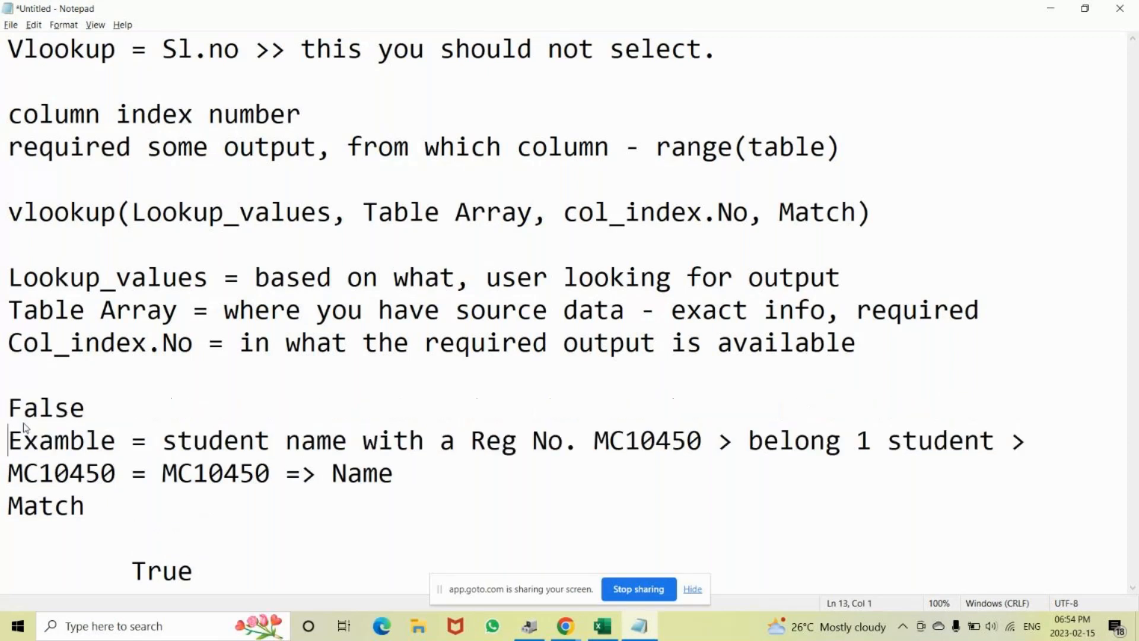
- Put "Match -" in front of "False" above the example
left_click(7, 505)
left_click(7, 403)
type("Match")
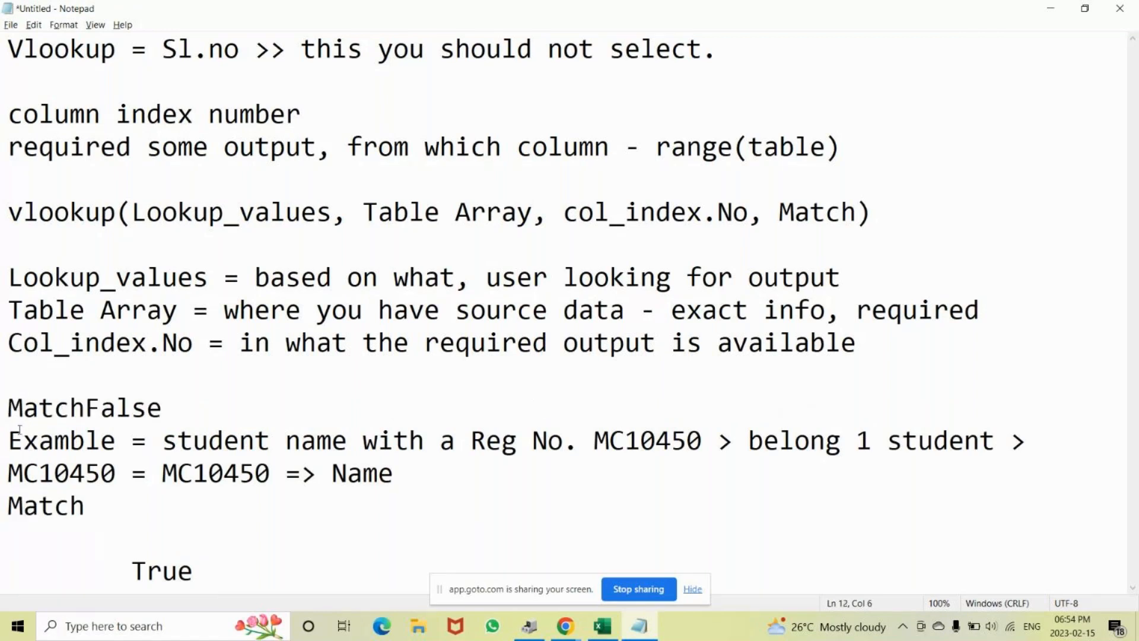
type(" -")
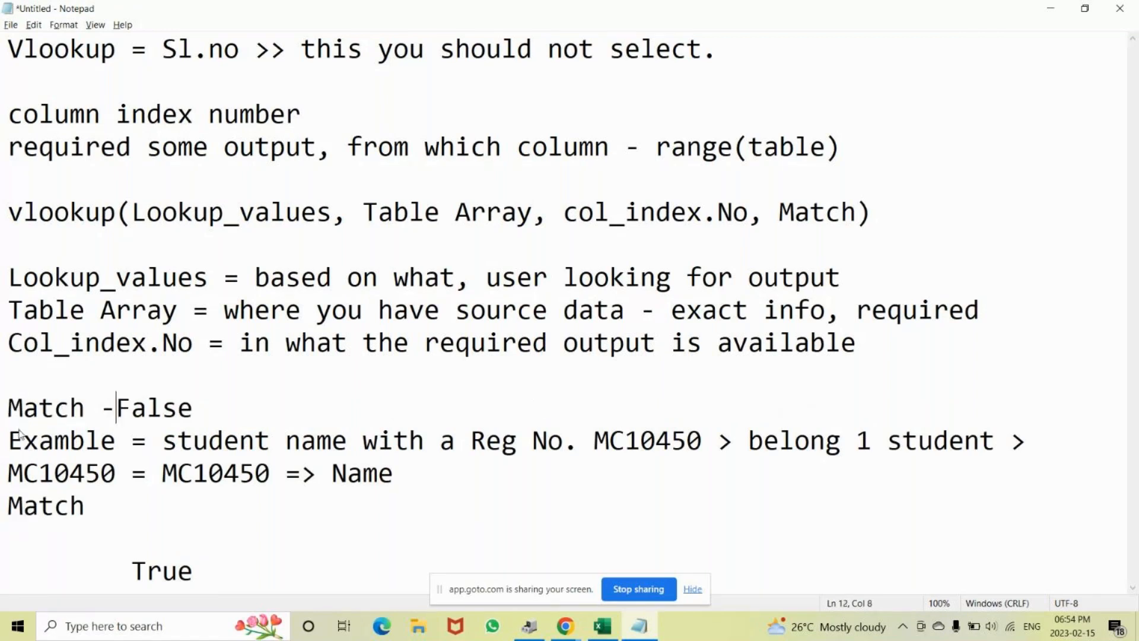
- Delete the leftover "Match" and "True" lines below the example, keeping "=> Name" as its ending
left_click_drag(9, 505, 99, 504)
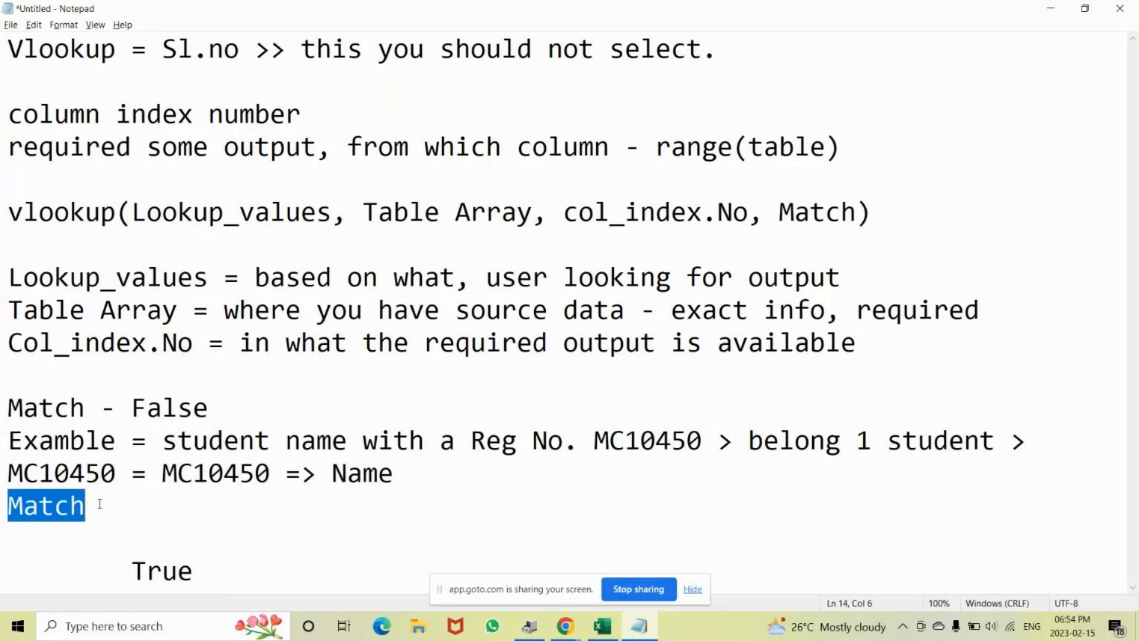
key("BackSpace")
left_click(210, 572)
key("BackSpace")
key("BackSpace")
key("BackSpace")
key("BackSpace")
key("BackSpace")
key("BackSpace")
key("BackSpace")
key("BackSpace")
key("BackSpace")
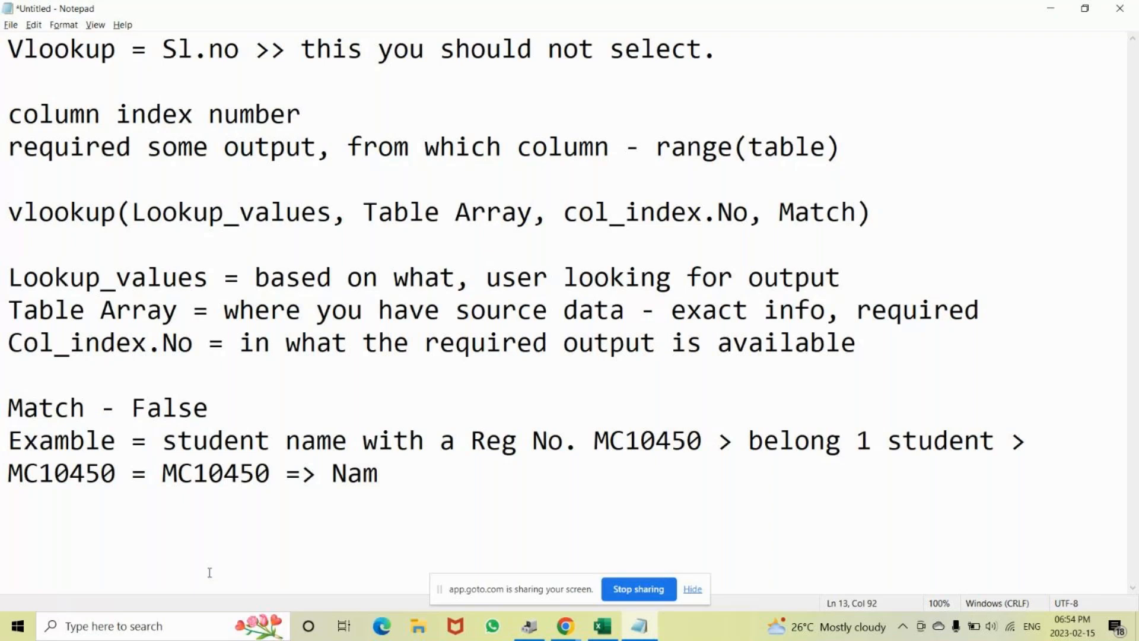
type("e")
- Start a new line reading "Match - Match" below the False example, leaving a blank line between them
key("Return")
key("Return")
type("Mat")
key("BackSpace")
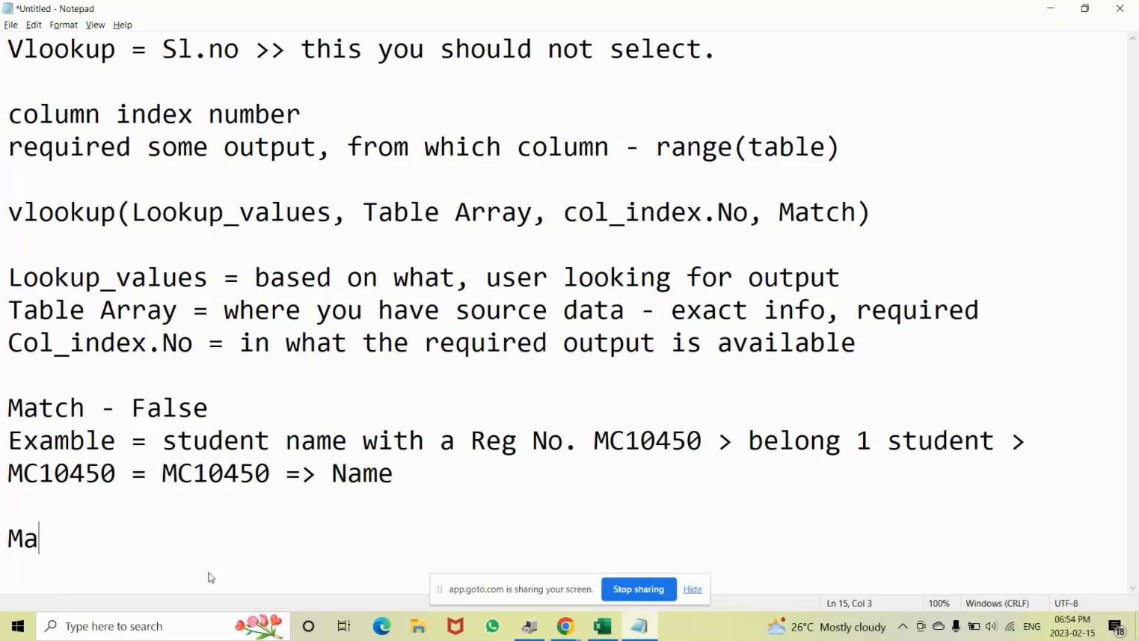
type("tch - Match")
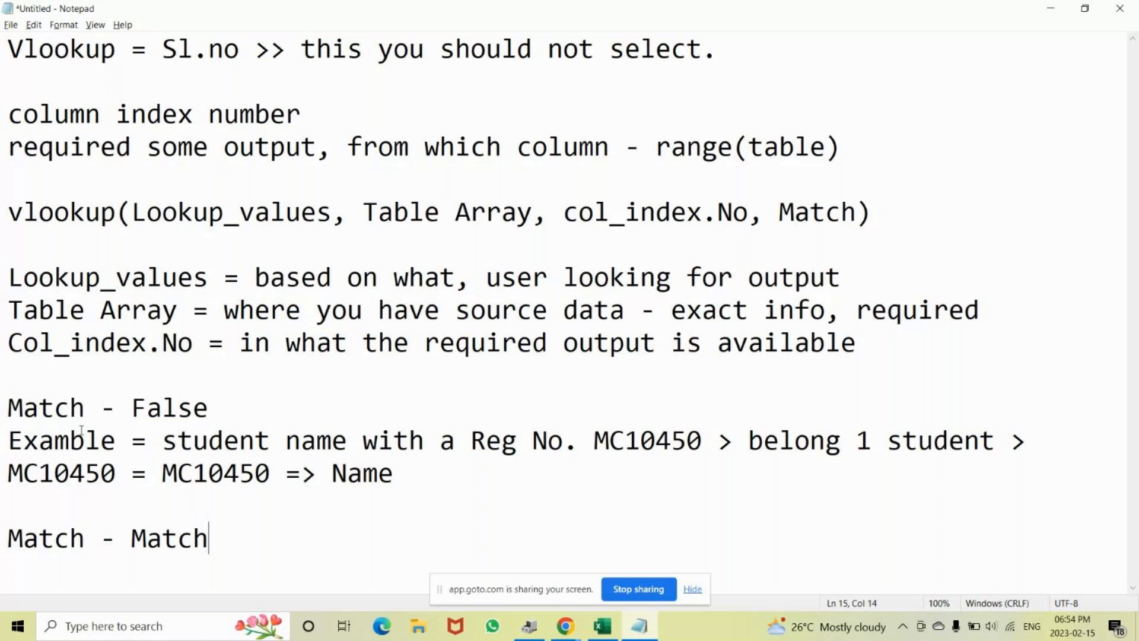
left_click_drag(7, 438, 269, 436)
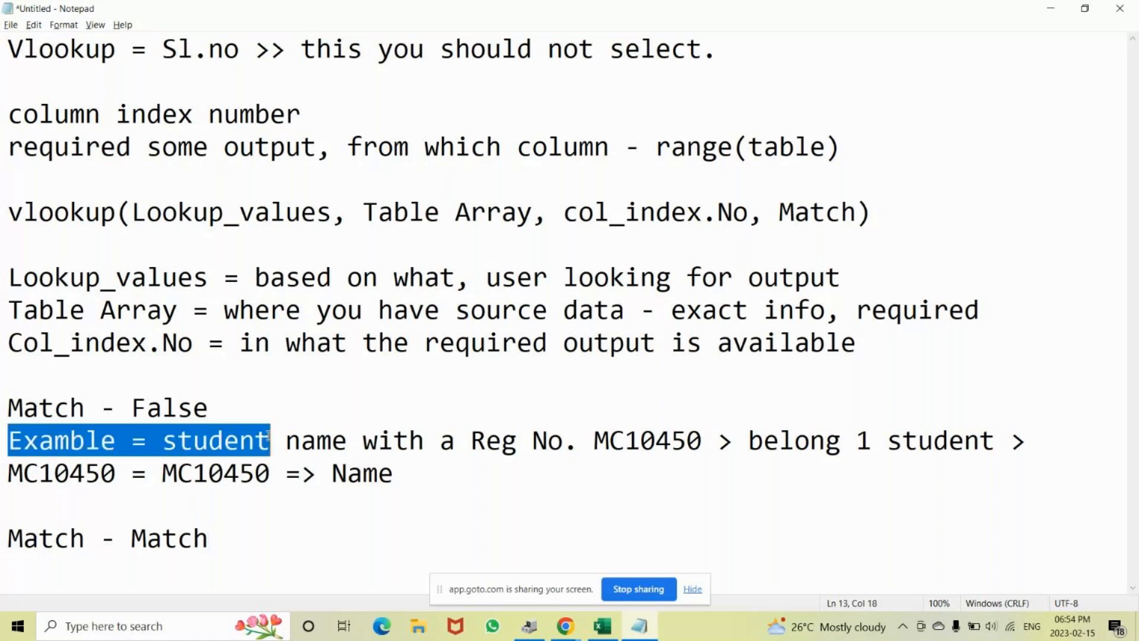
left_click(31, 566)
- Replace the second word of the new heading so that it reads "Match - True", followed by a new line
left_click(229, 531)
key("BackSpace")
key("BackSpace")
key("BackSpace")
key("BackSpace")
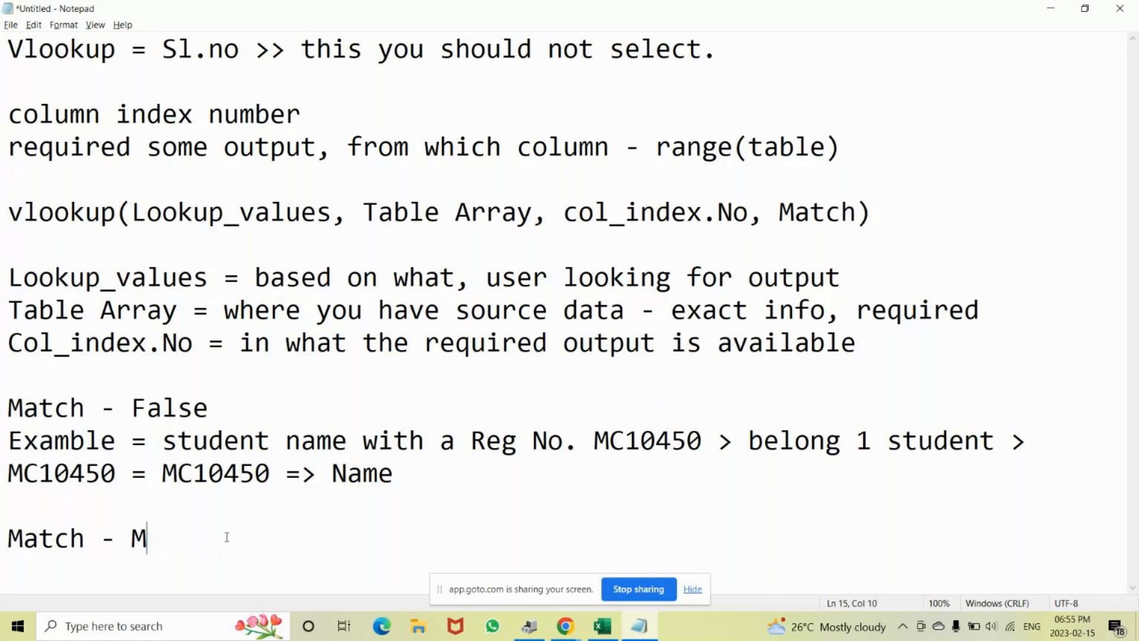
key("BackSpace")
type("fa")
key("Caps_Lock")
key("BackSpace")
key("BackSpace")
key("Num_Lock")
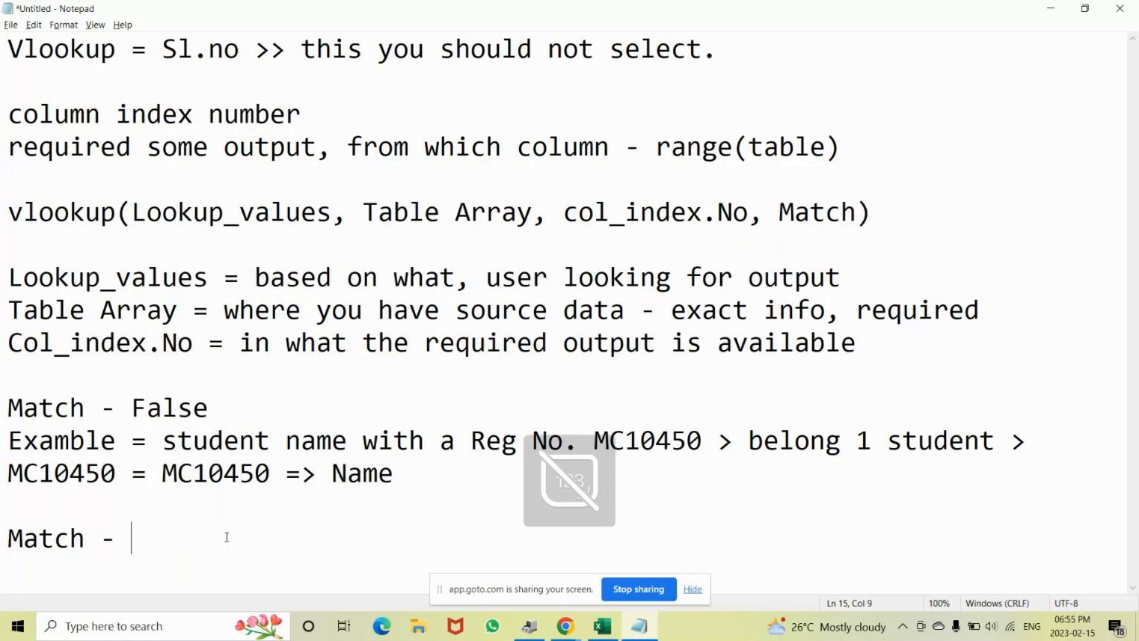
key("Num_Lock")
type("t")
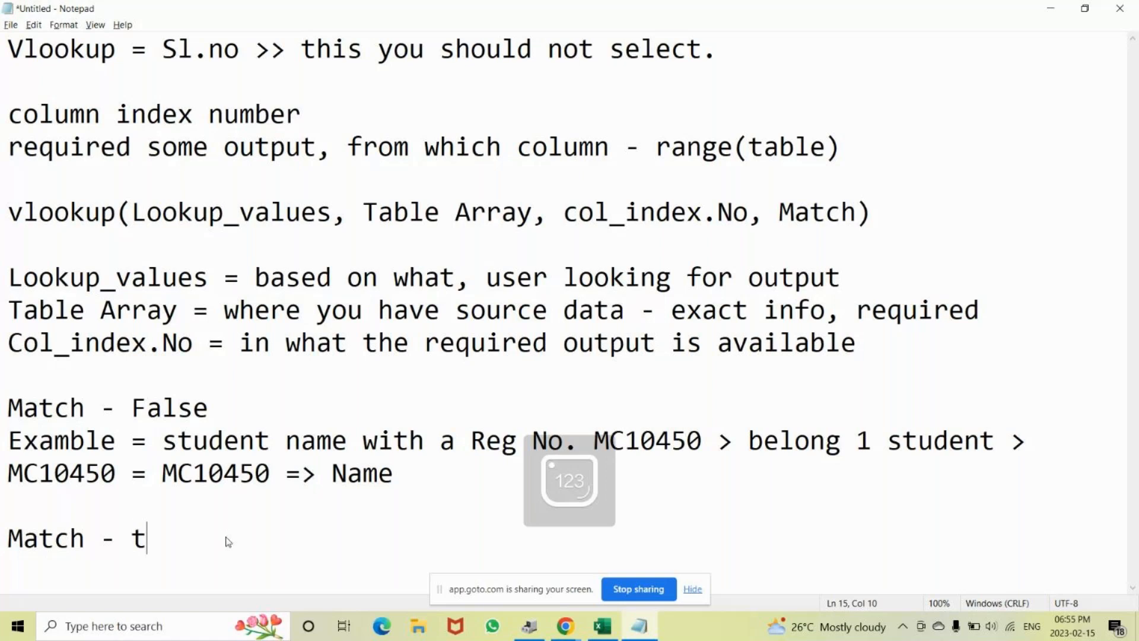
key("Caps_Lock")
key("BackSpace")
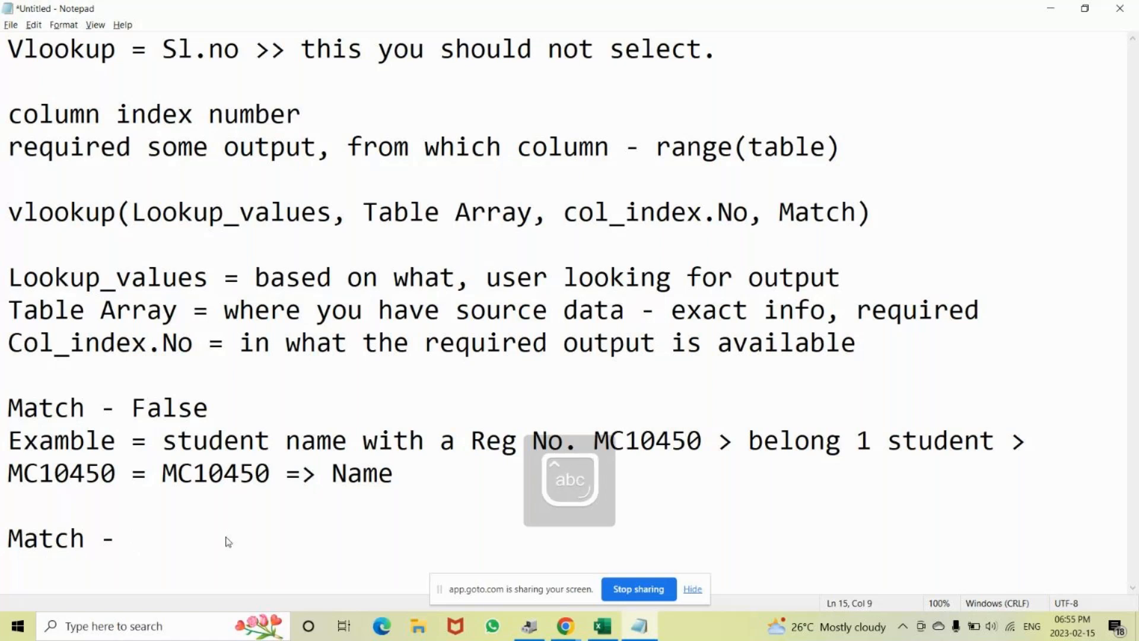
type("True")
key("Return")
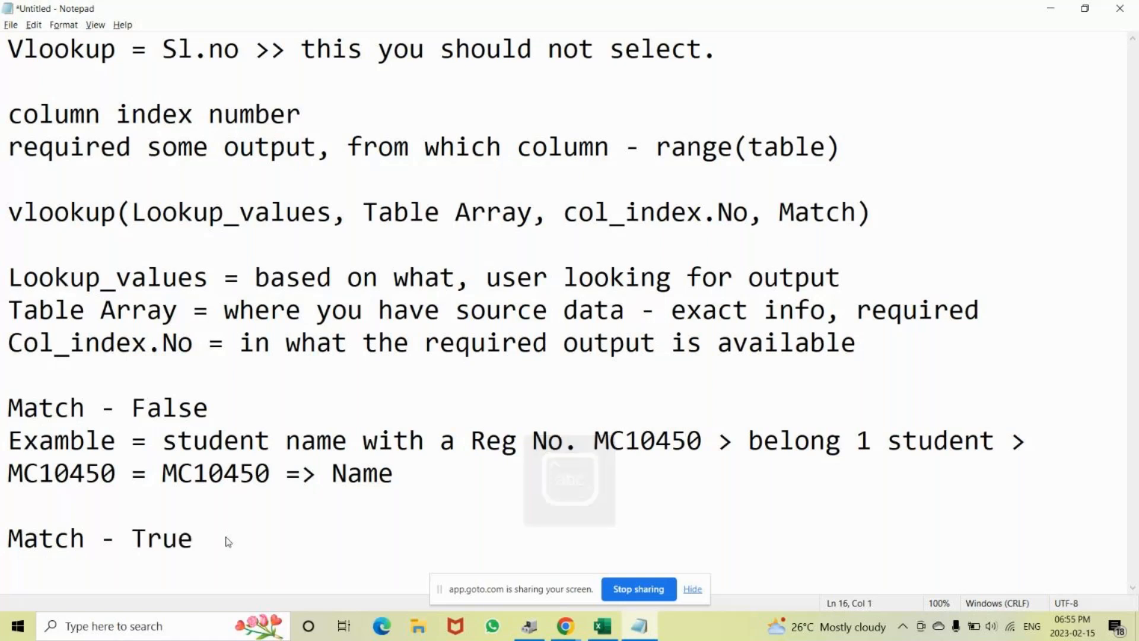
- Begin the True example with "Examble = student list, result =" and add blank lines beneath it
type("Examble = student list,")
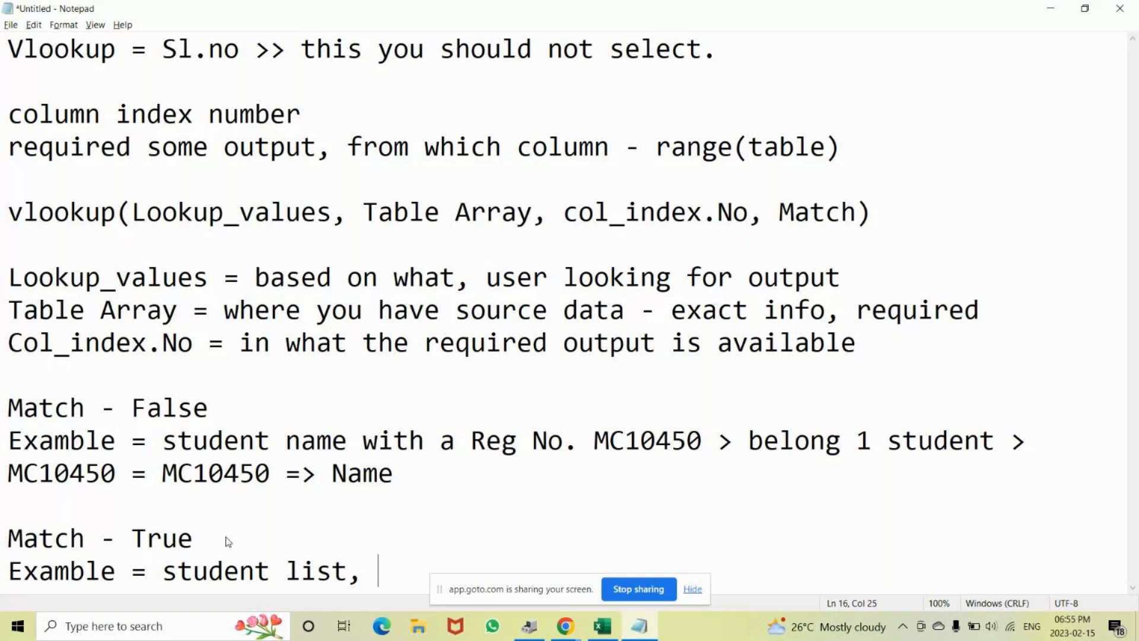
type("result ")
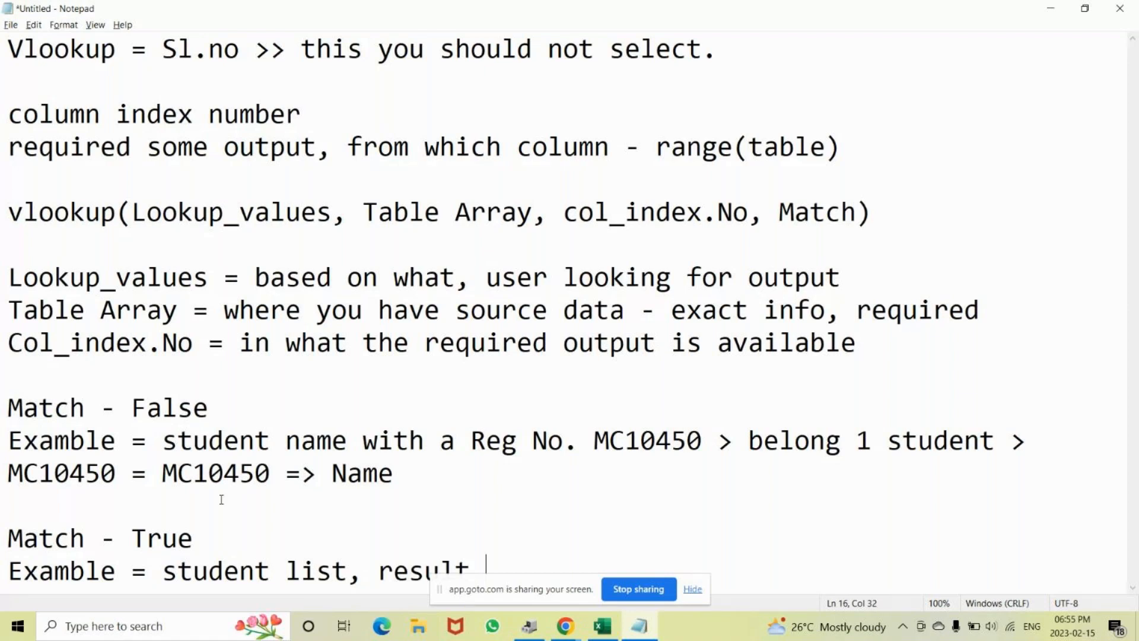
type("-")
key("Return")
key("Return")
key("Return")
key("Return")
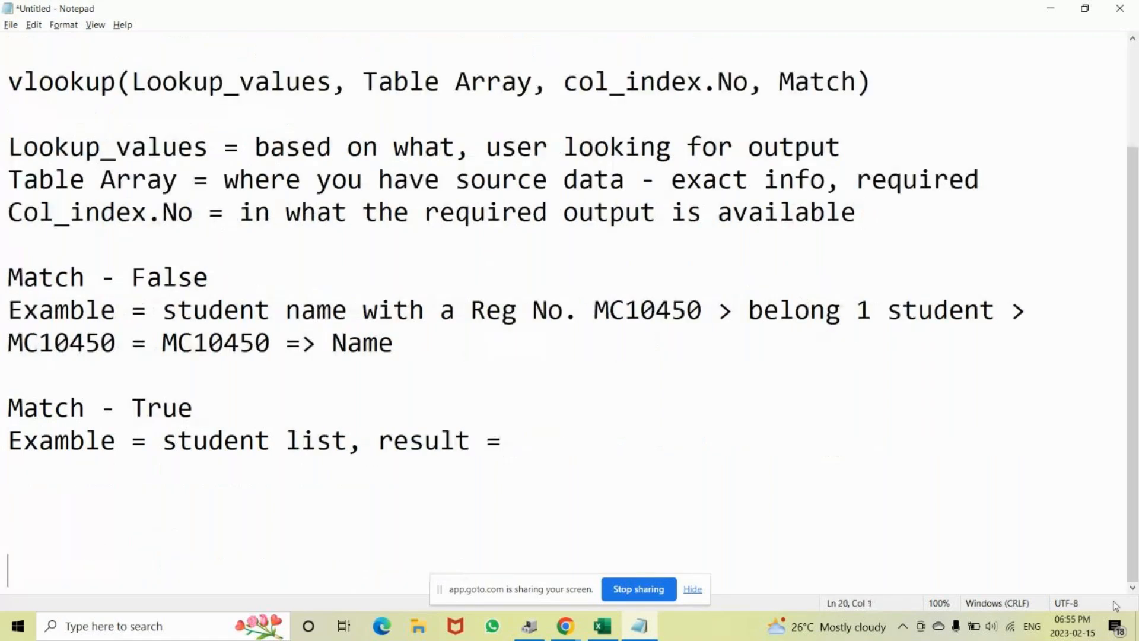
- Replace the equals sign after "result" with "- based on passing mark" in the True example
left_click(543, 446)
key("BackSpace")
key("BackSpace")
key("BackSpace")
type("- based on ")
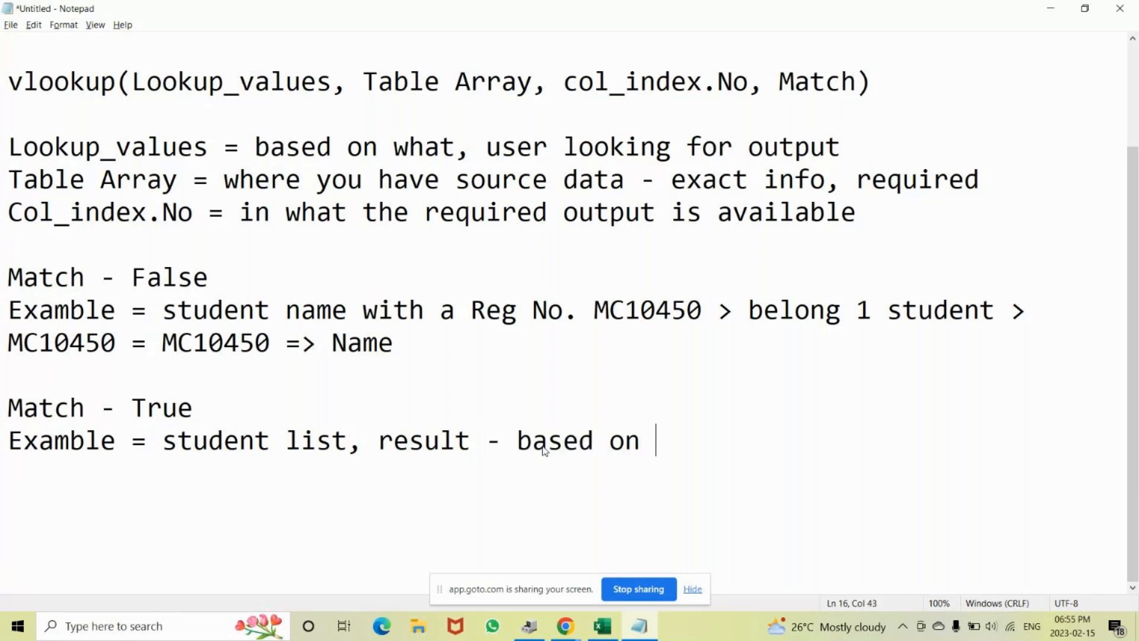
type("passing")
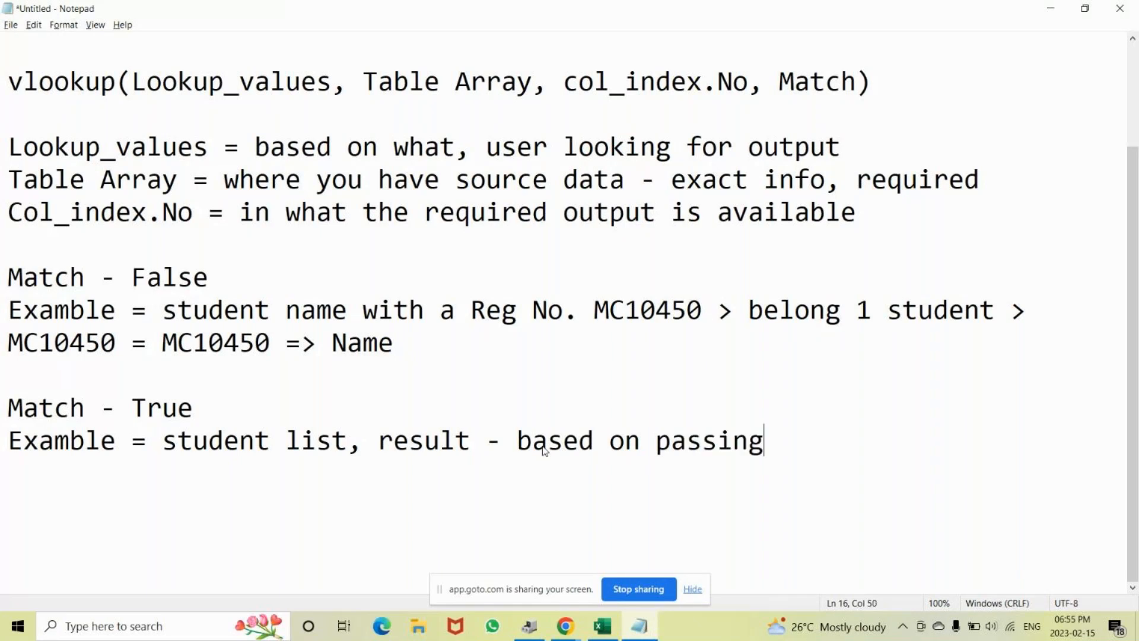
type(" mark")
- Add the line "if passing mark 40" directly under the True example
key("Return")
type("if ")
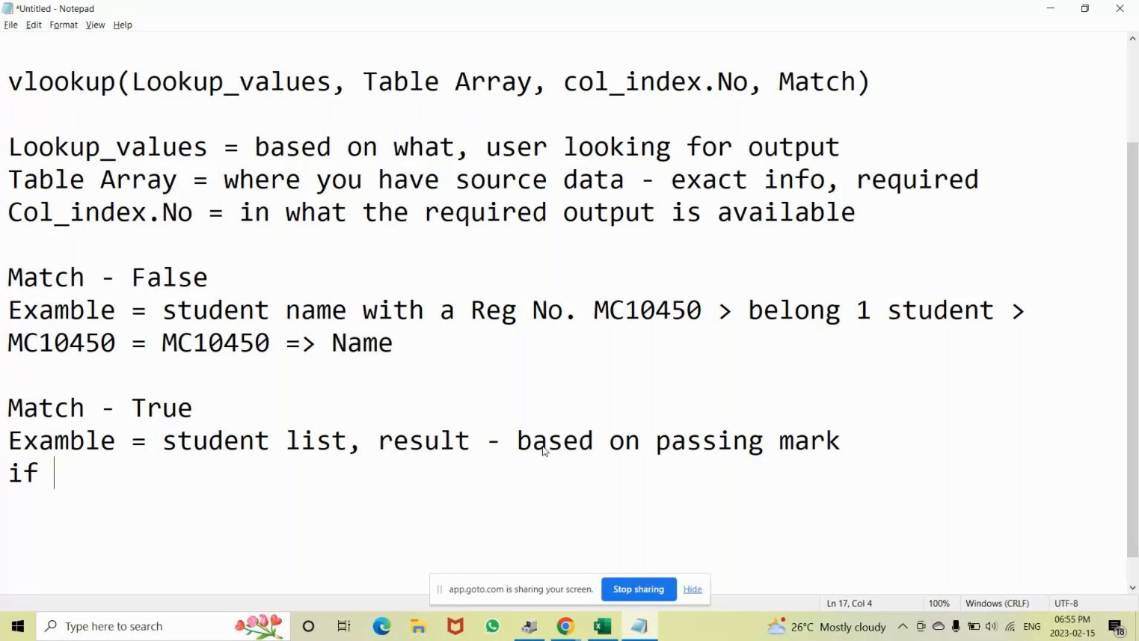
type("passing")
key("BackSpace")
key("BackSpace")
key("BackSpace")
type("sing mar")
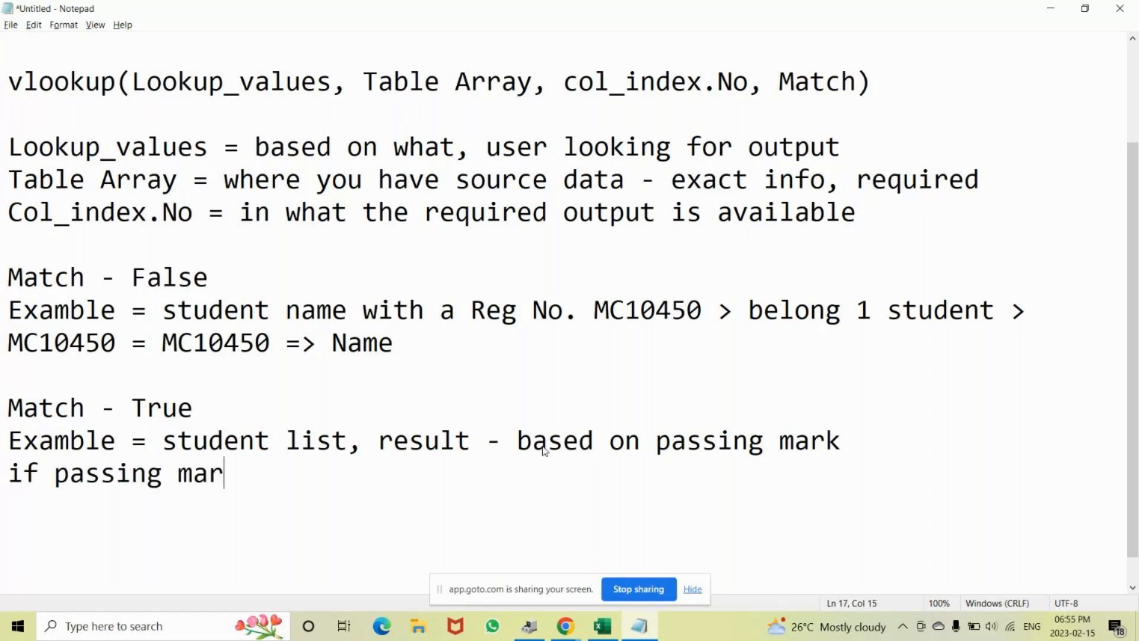
type("k 40")
key("Return")
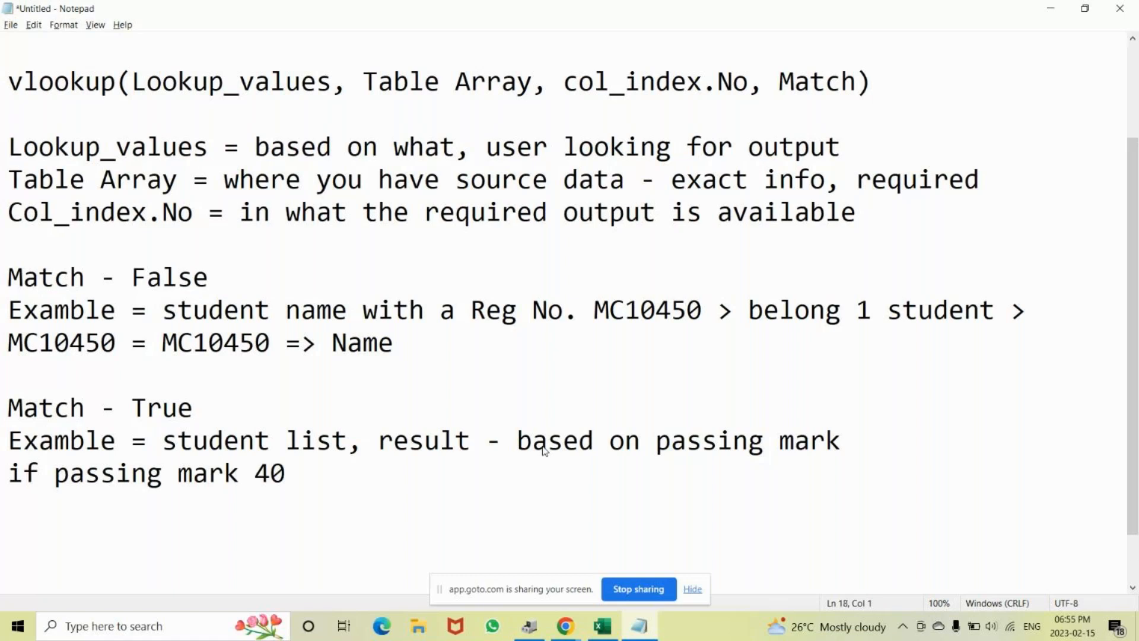
- List the result ranges "0-39 = Fail" and "40-100 = Pass" on separate lines below the passing mark
type("0-39 = Fai")
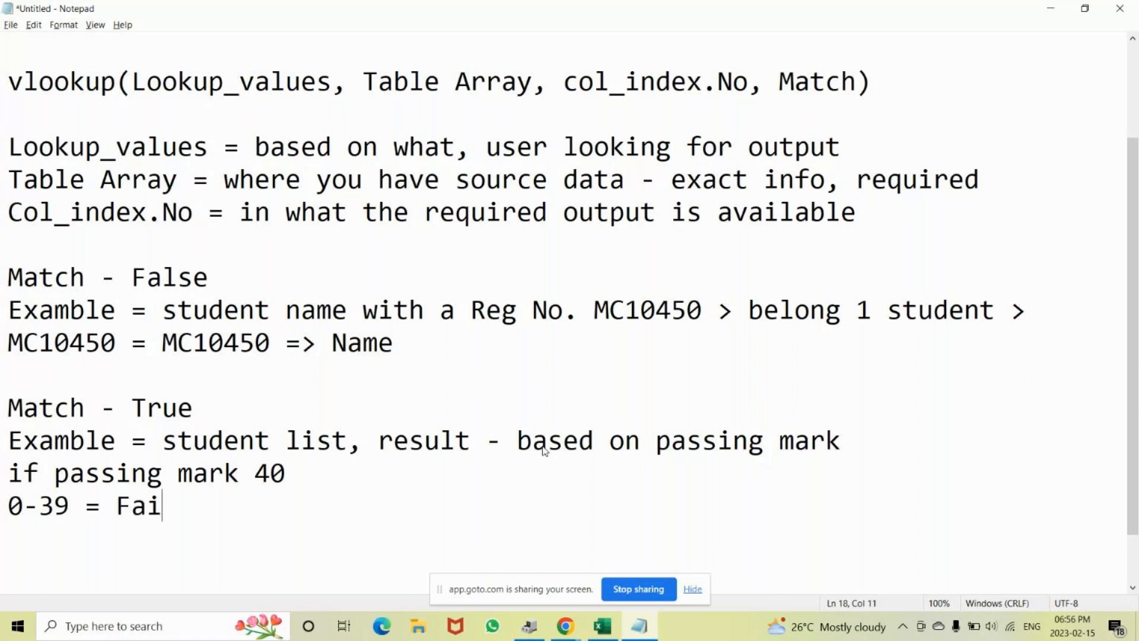
type("l")
key("Return")
type("40-")
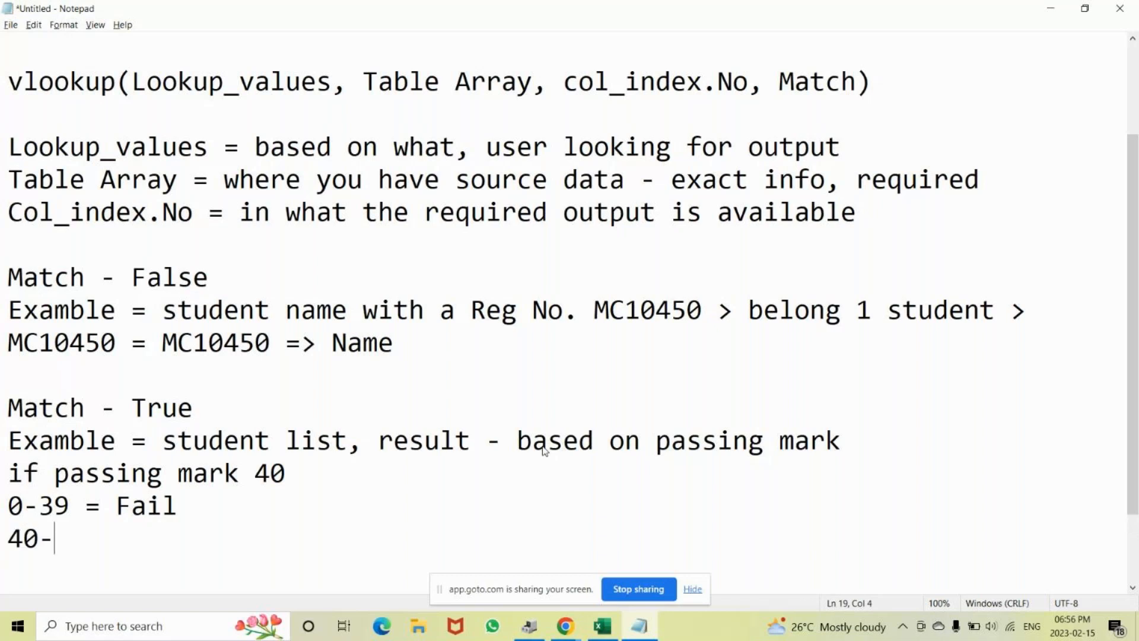
type("100 = ")
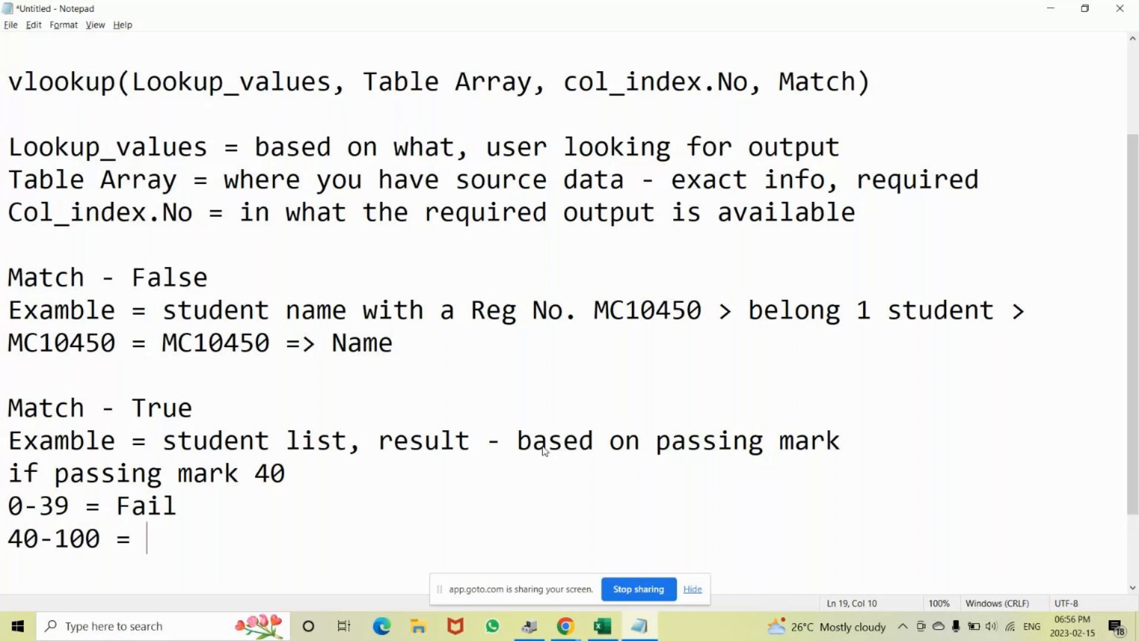
type("Pass")
left_click_drag(250, 466, 293, 467)
left_click(247, 534)
- Add the sample scores "30,35,40,100,50,87,69,..... any score." below the ranges, separated by a blank line
key("Return")
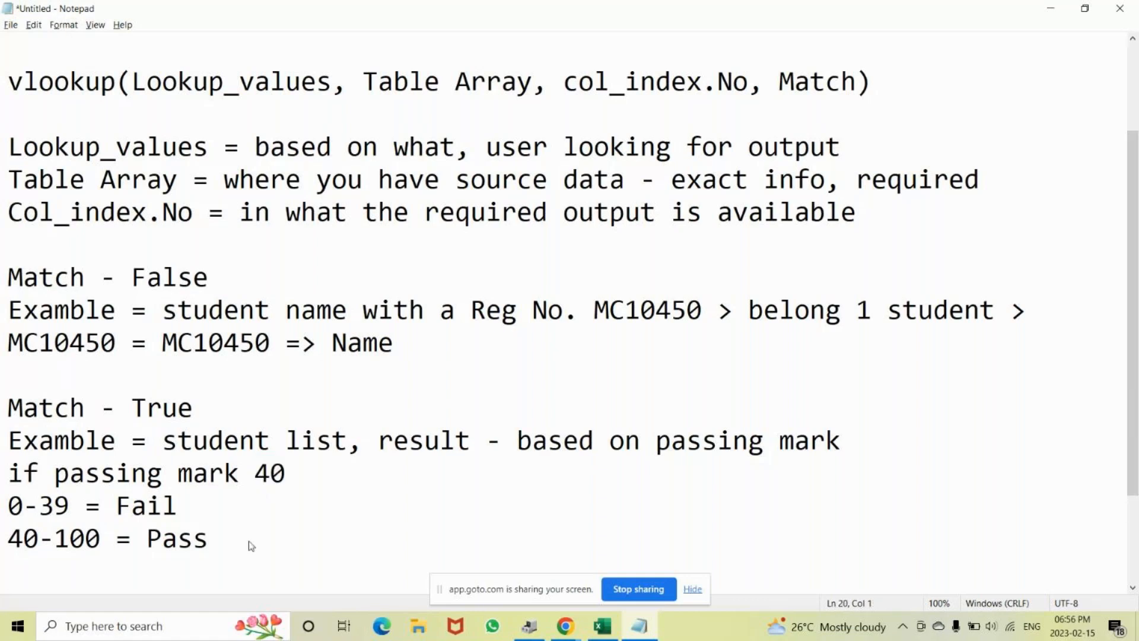
key("Return")
type("30,")
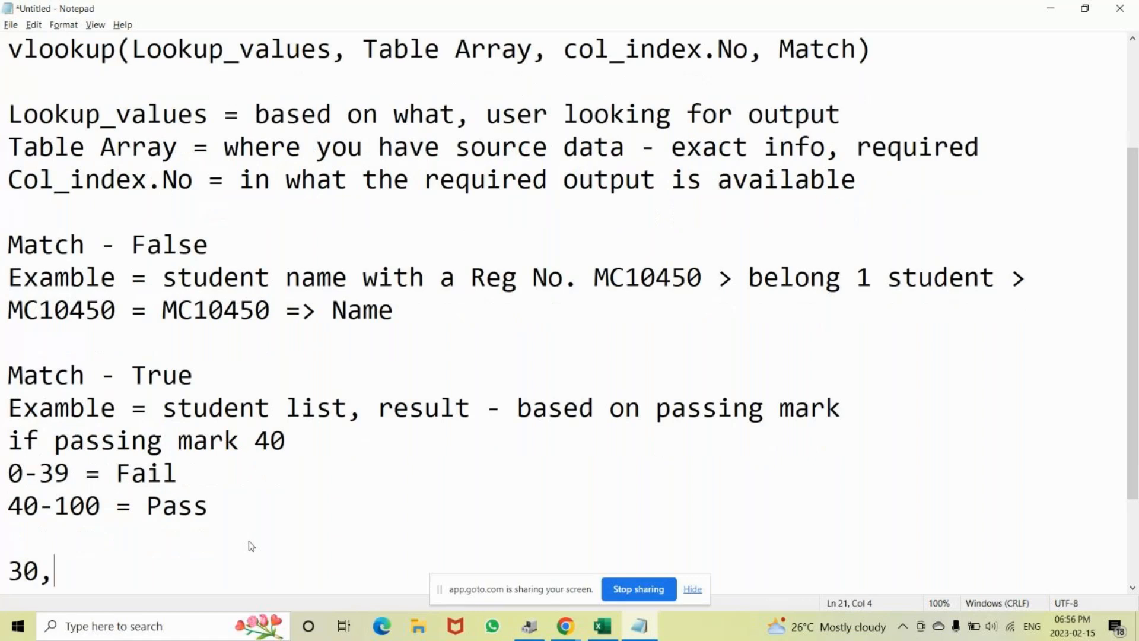
type("35,40,10")
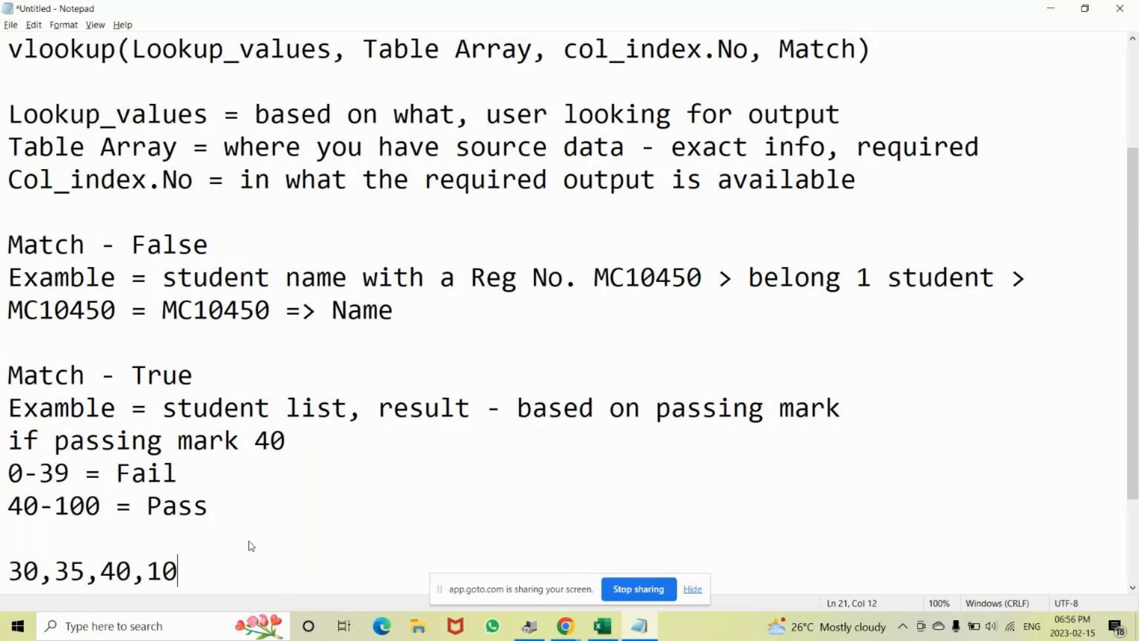
type("0,50,87,")
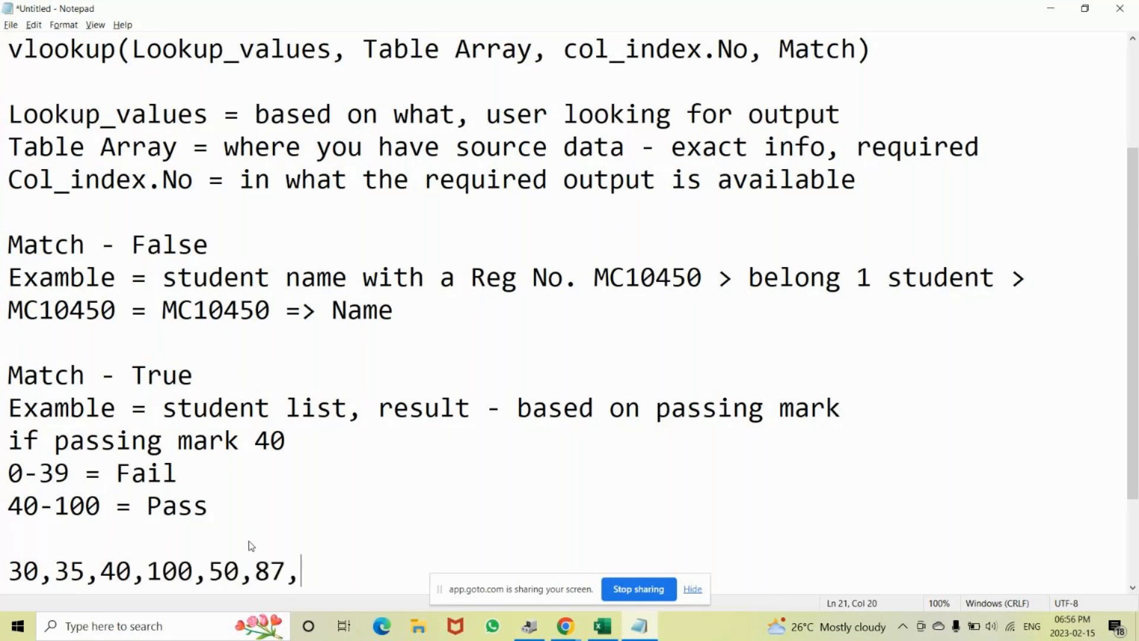
type("69,..... and")
key("BackSpace")
type("y score")
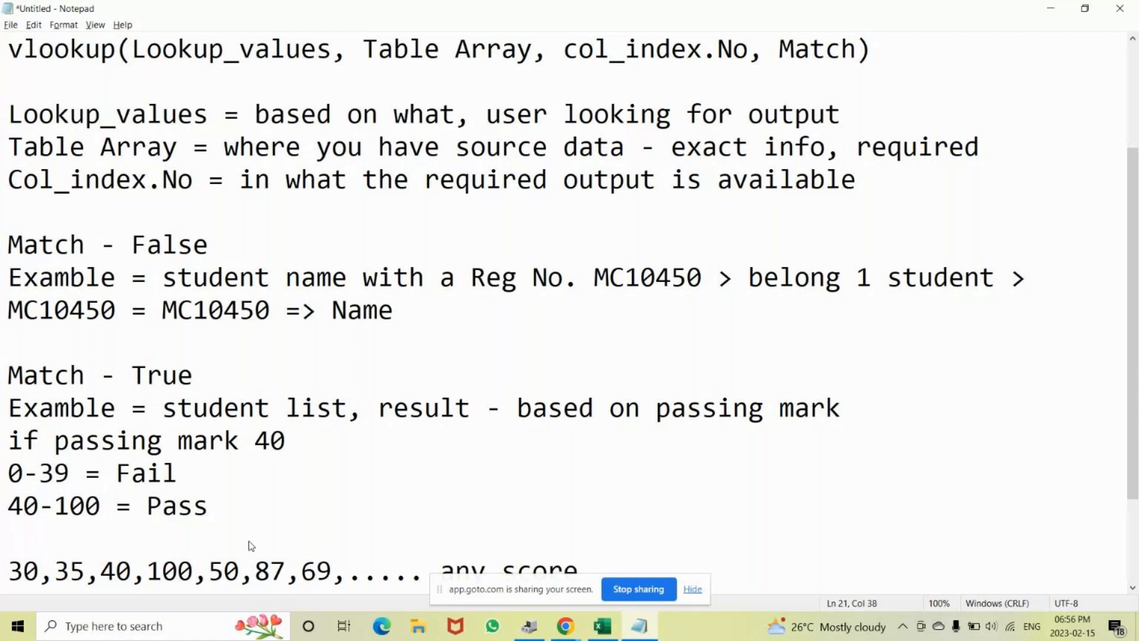
key("Return")
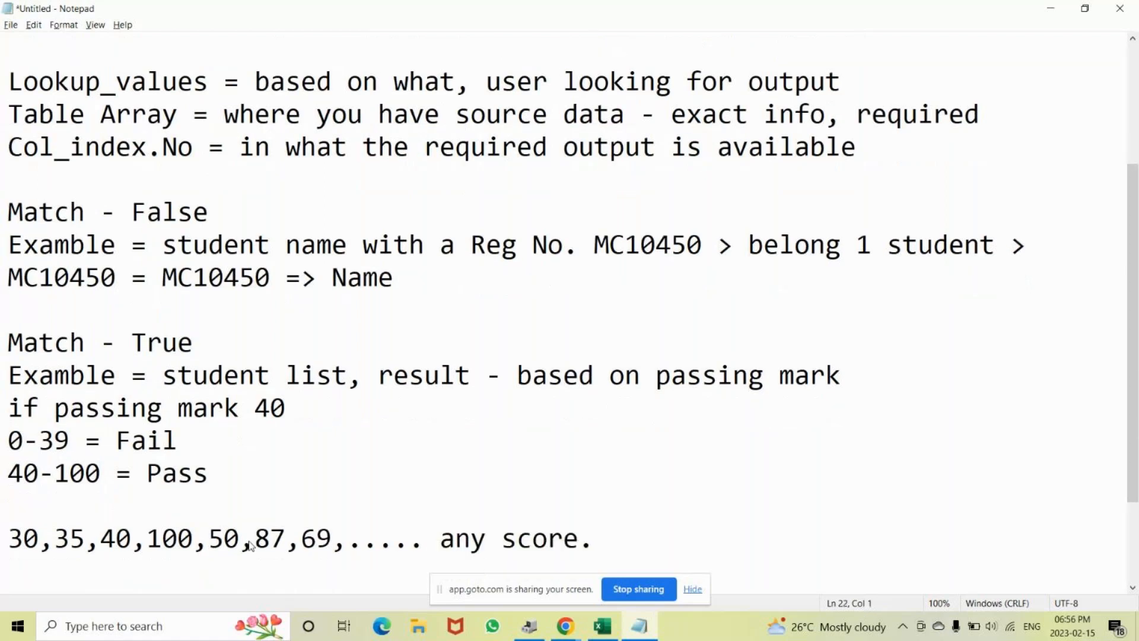
- Highlight the sample score 30 and the 0-39 range alternately to compare them
double_click(14, 540)
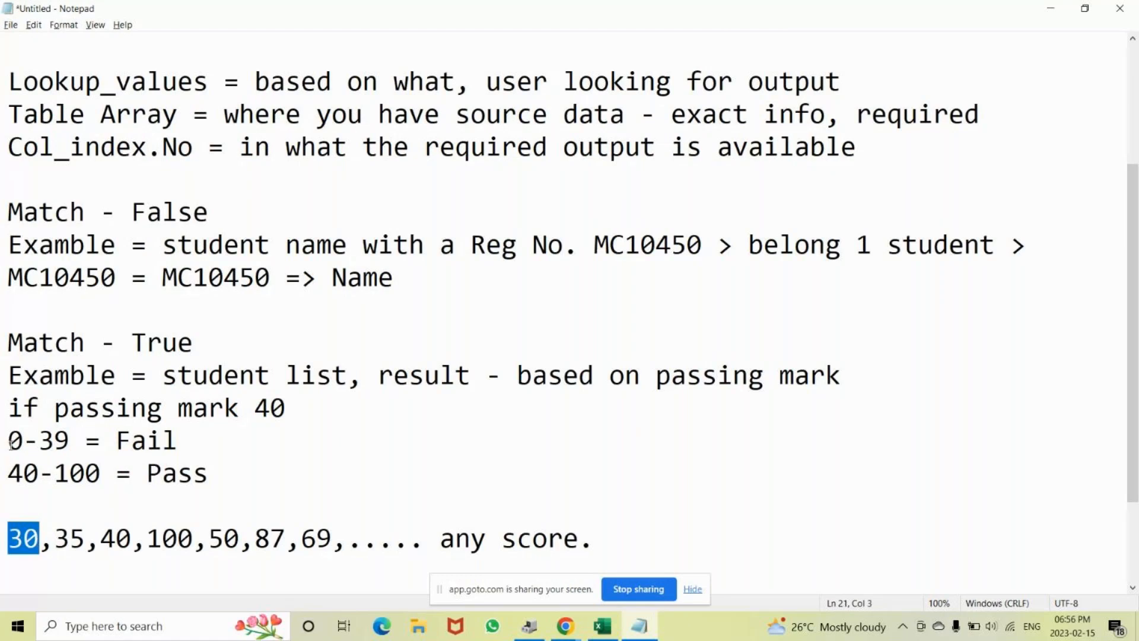
left_click_drag(10, 443, 73, 443)
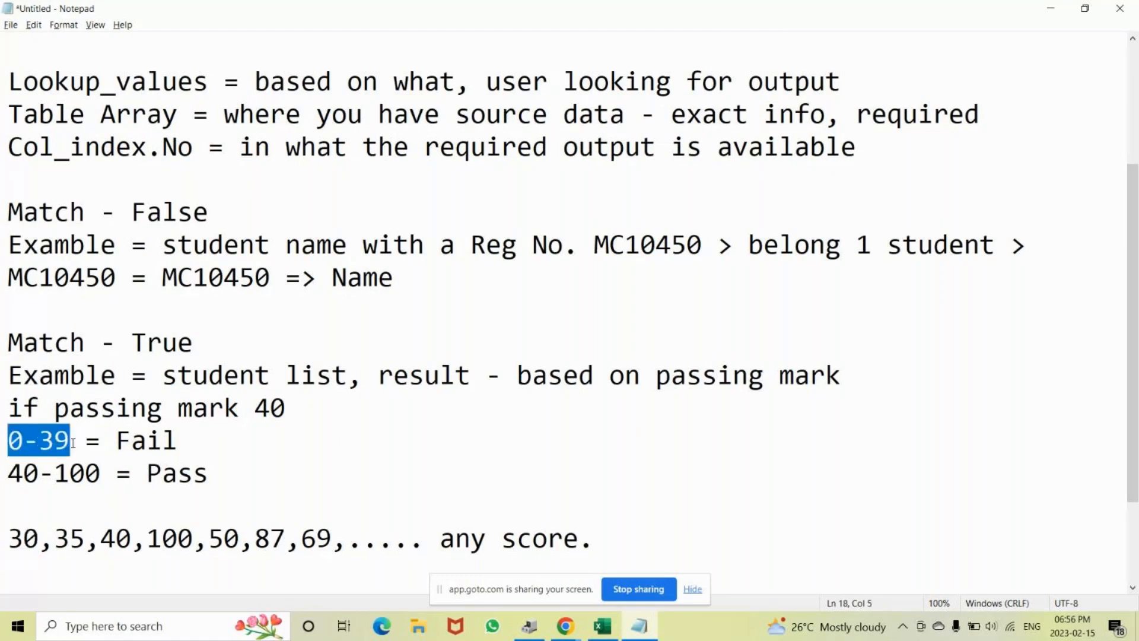
left_click_drag(9, 538, 38, 541)
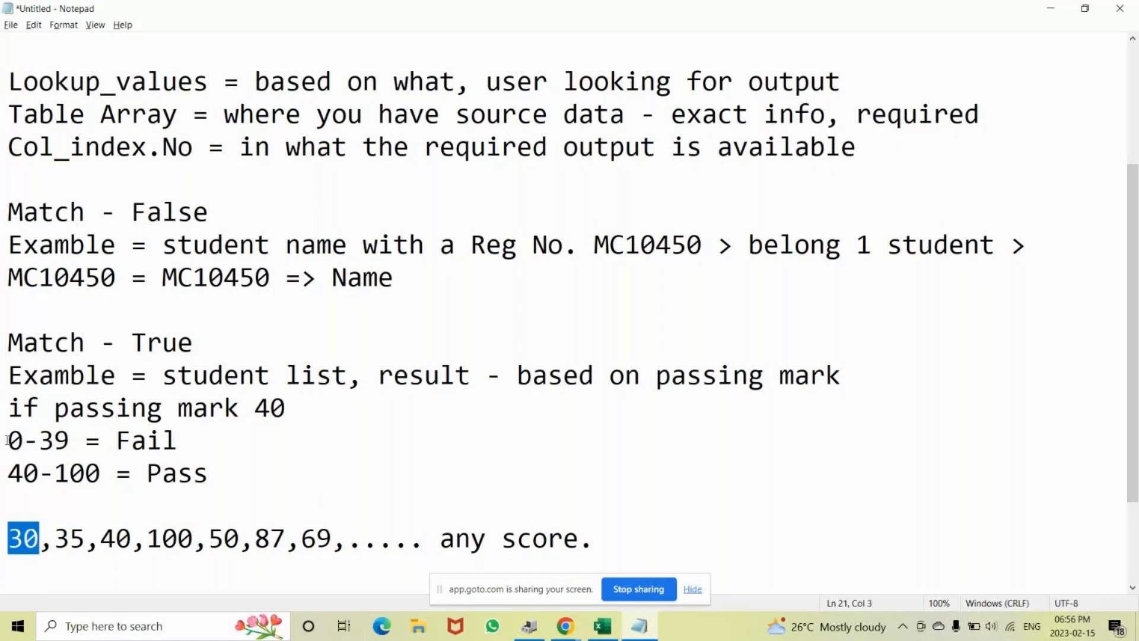
left_click_drag(7, 440, 72, 442)
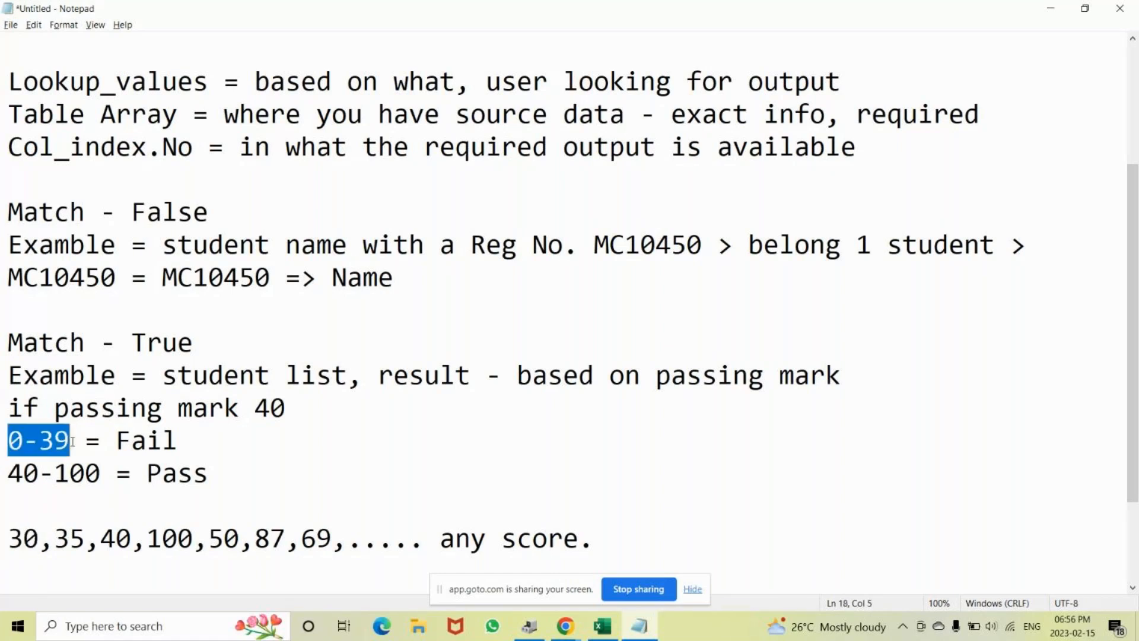
left_click(3, 539)
left_click_drag(3, 539, 43, 537)
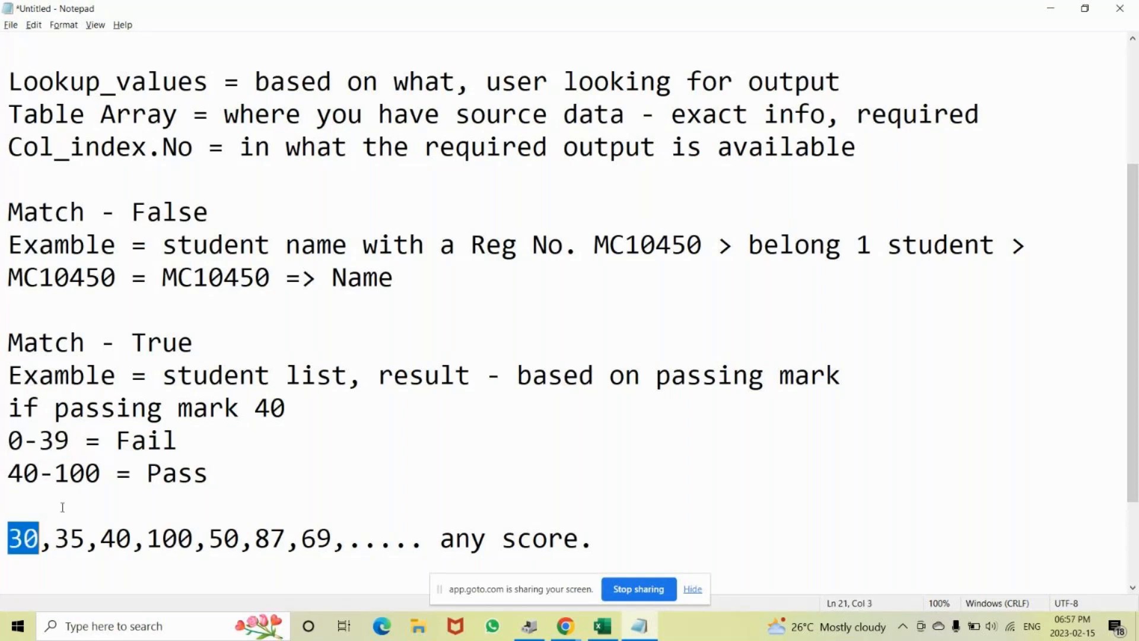
- Write "if the score is 45" below the Pass range and delete the sample score list under it
left_click(25, 508)
type("if th")
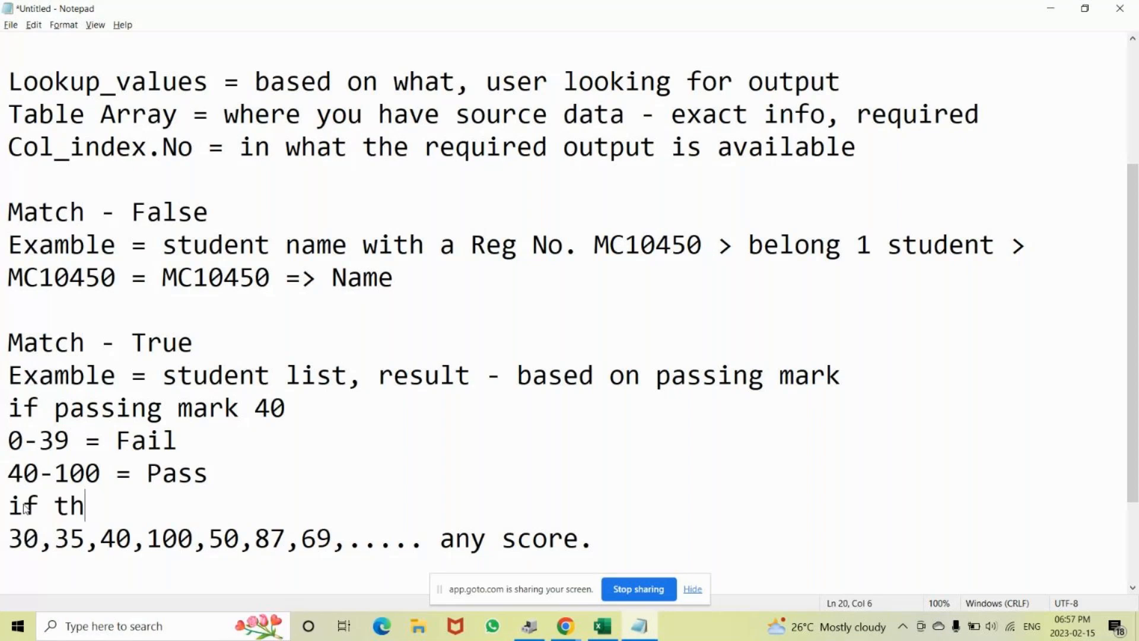
type("e socre")
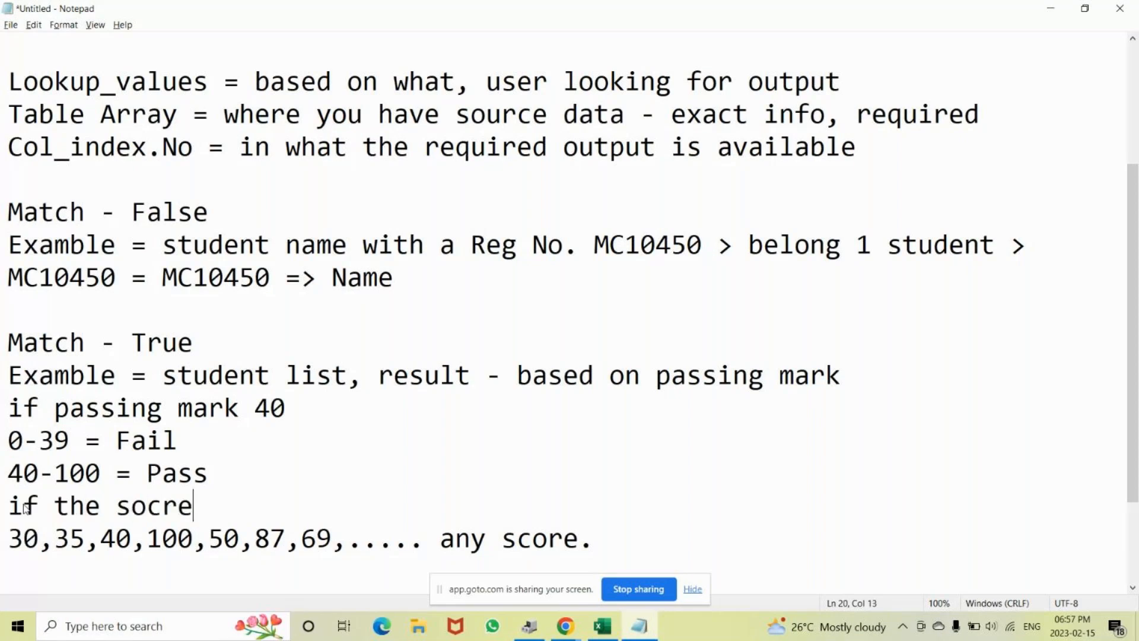
key("BackSpace")
key("BackSpace")
key("BackSpace")
key("BackSpace")
type("core is ")
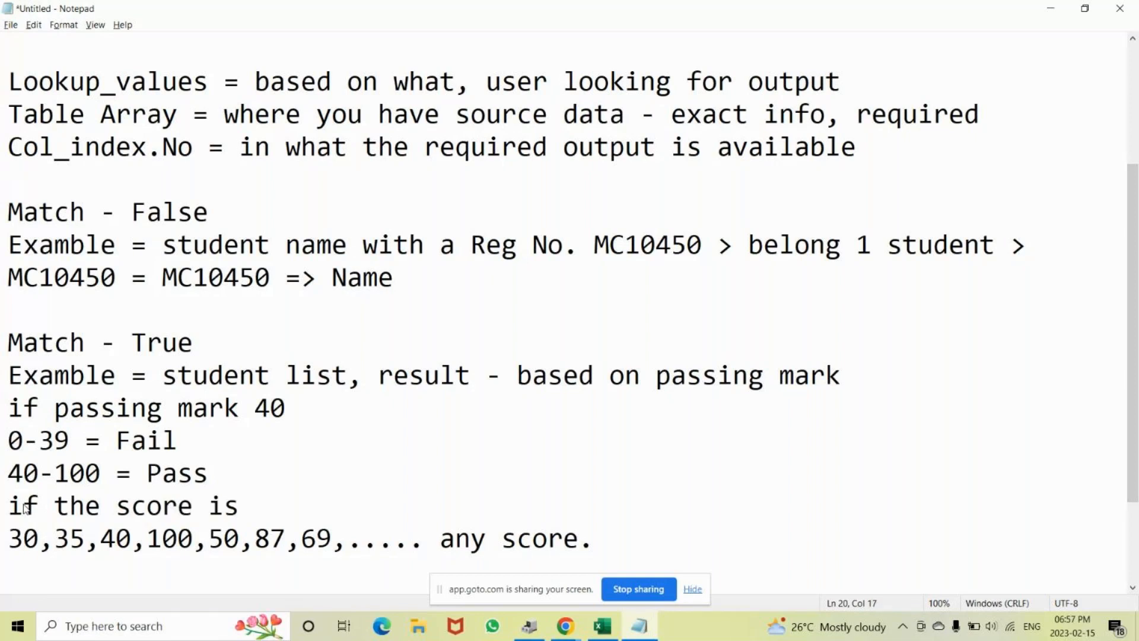
type("45")
key("Return")
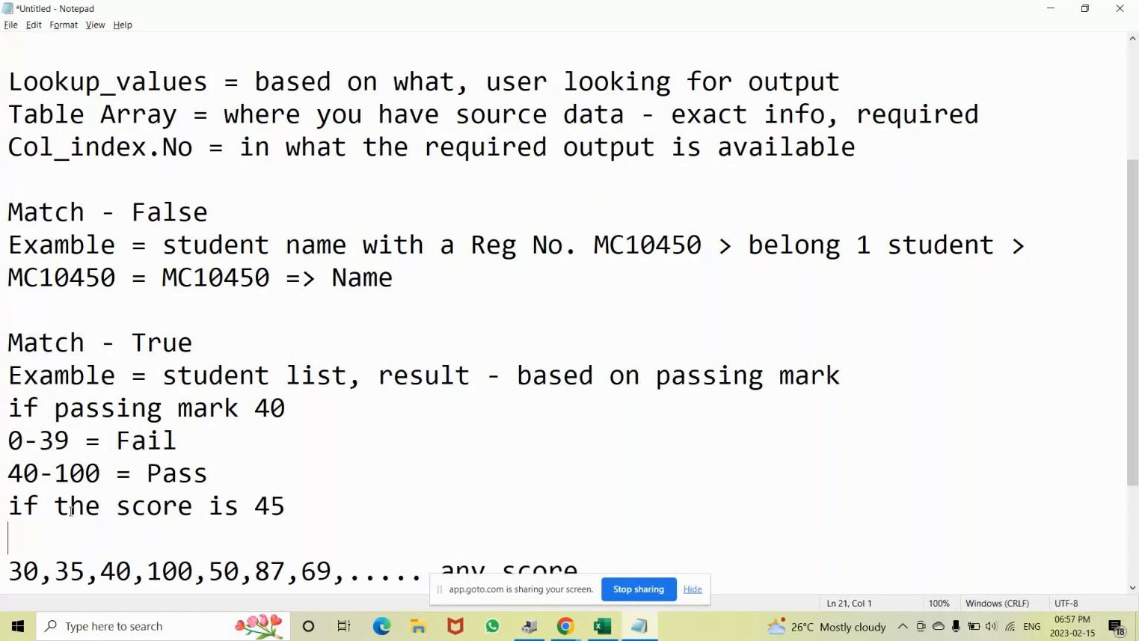
key("ctrl+shift+End")
key("Delete")
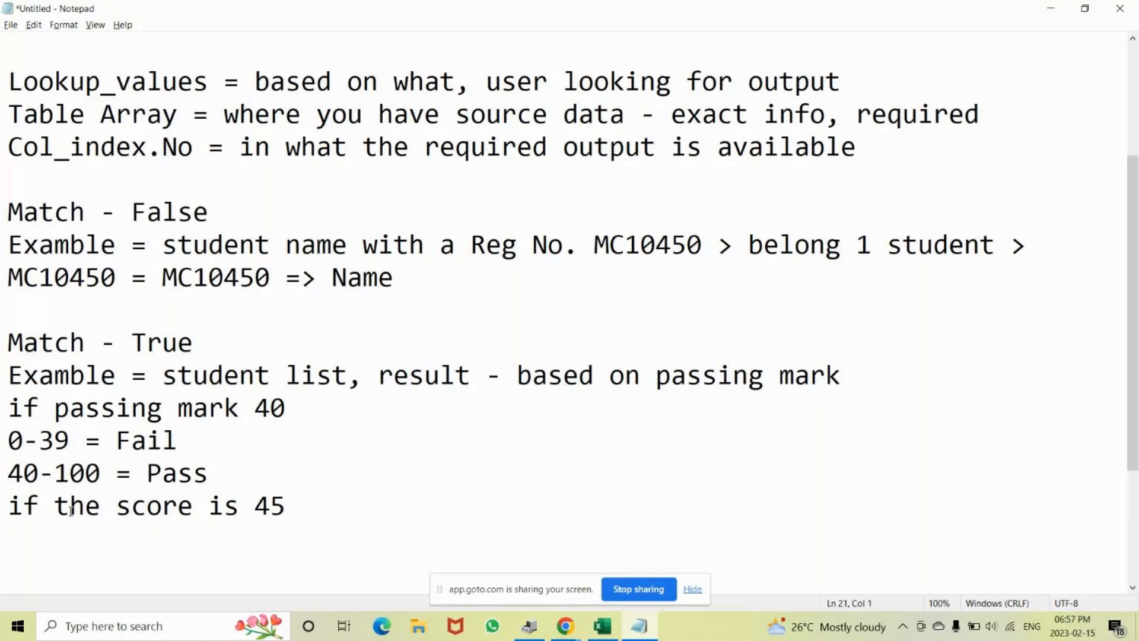
- Write "result is from the range = 40-100" on the line below "if the score is 45"
type("result is ")
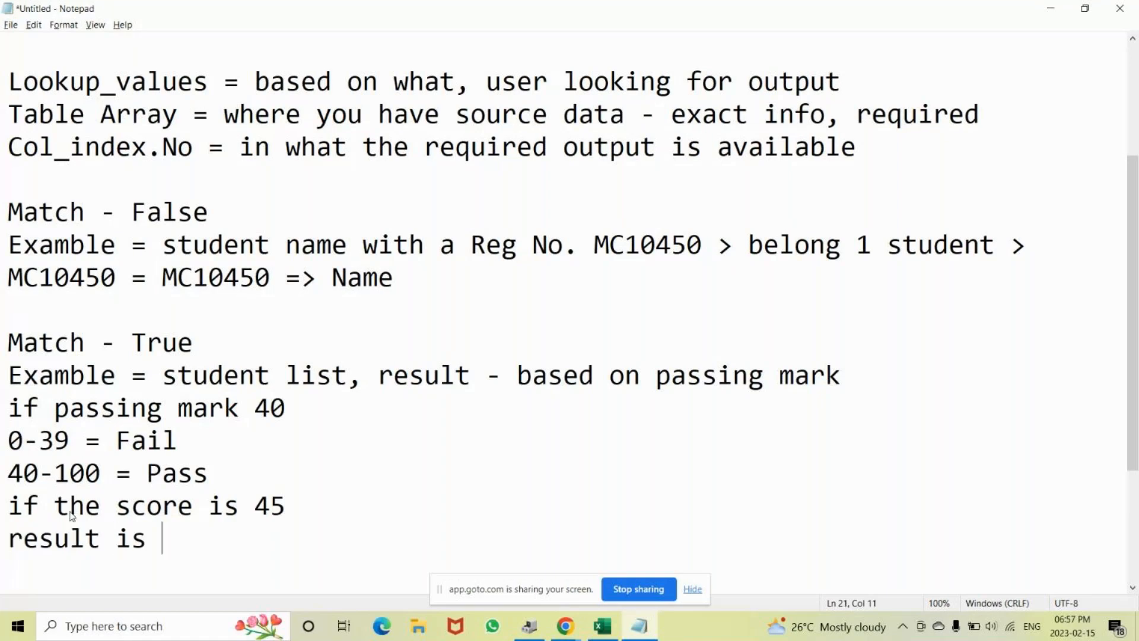
type("from th")
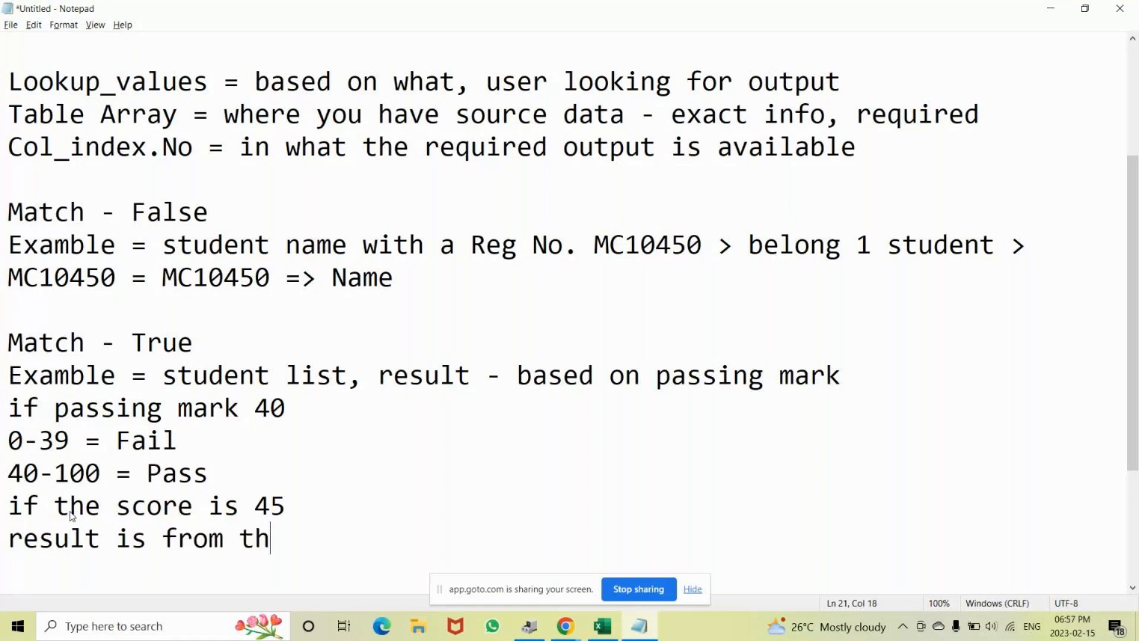
type("e range = ")
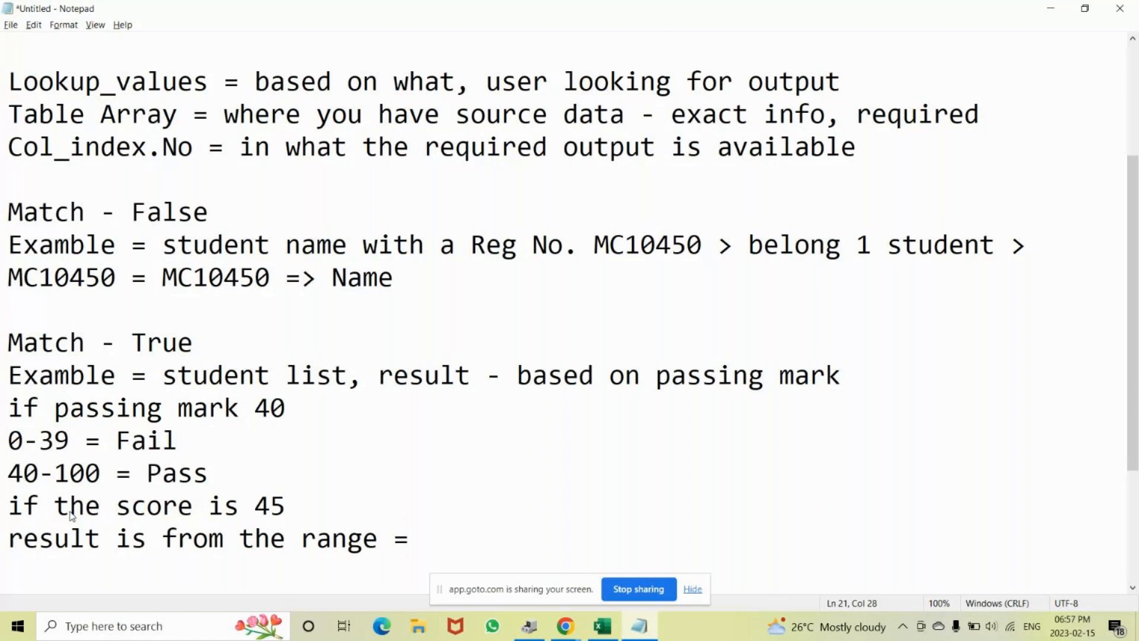
type("40-100")
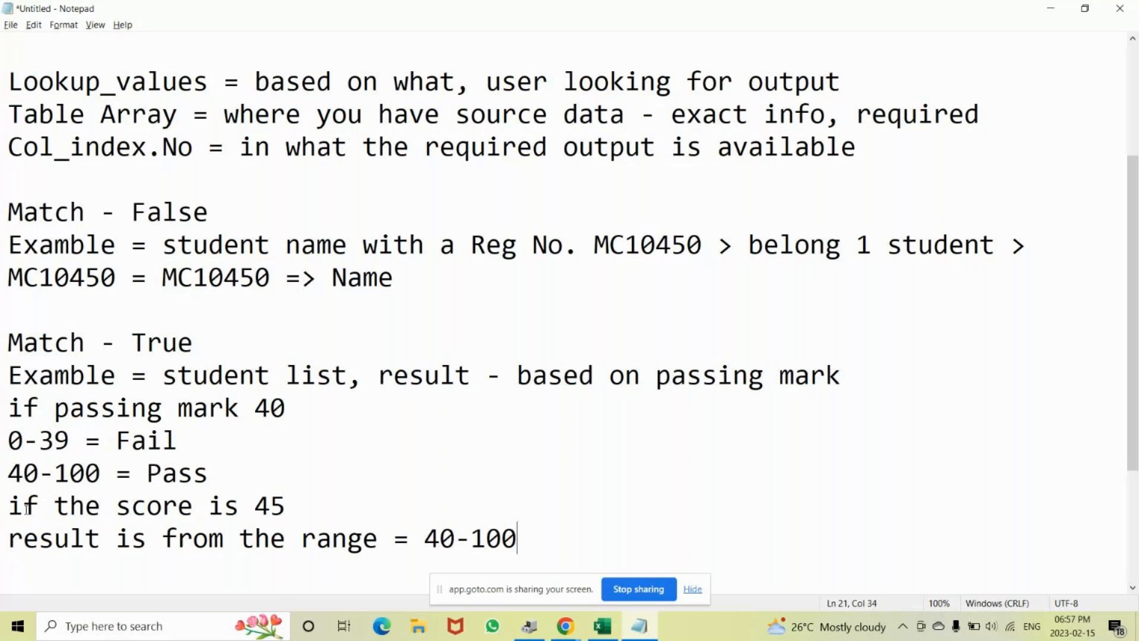
- Highlight the score 45 and its result range alternately with the word True in the Match - True heading
left_click_drag(386, 475, 524, 533)
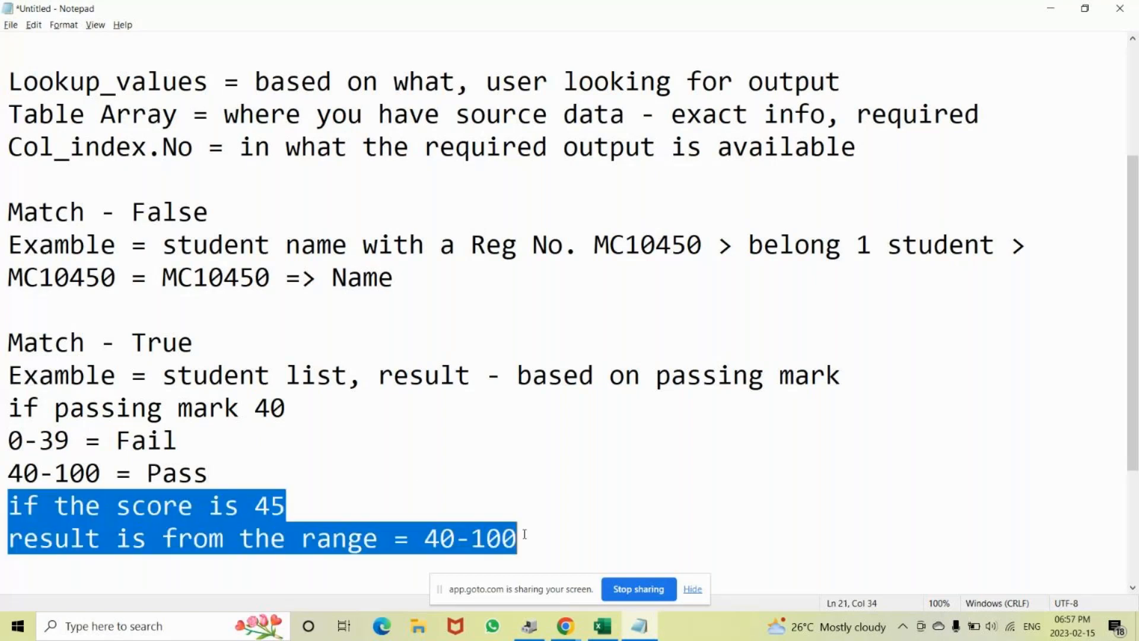
left_click_drag(255, 508, 525, 538)
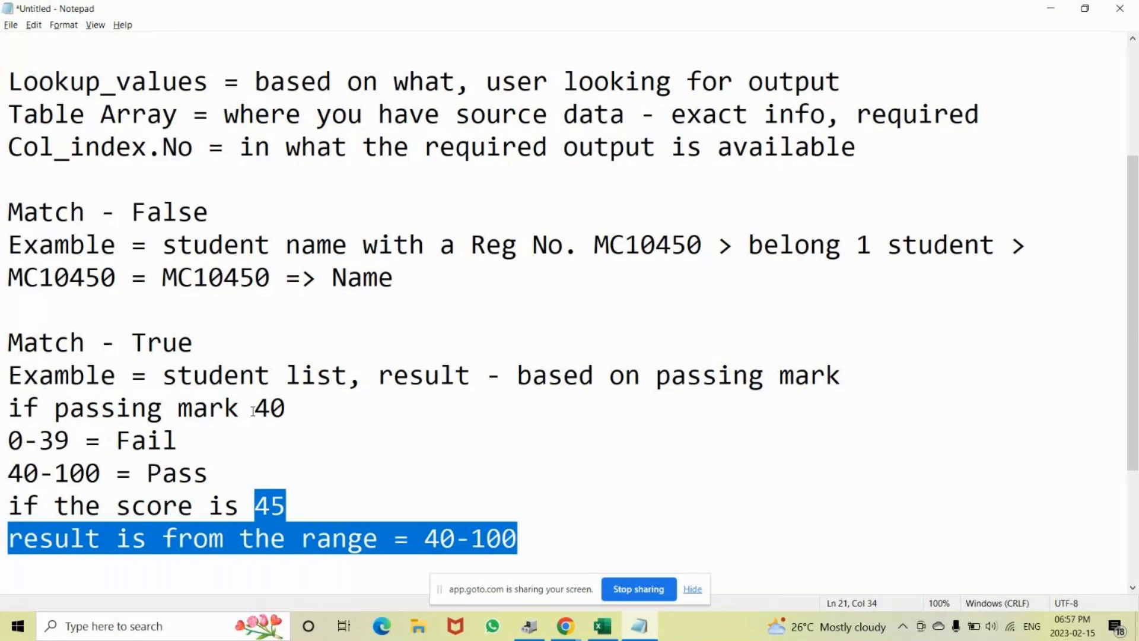
left_click_drag(131, 343, 210, 344)
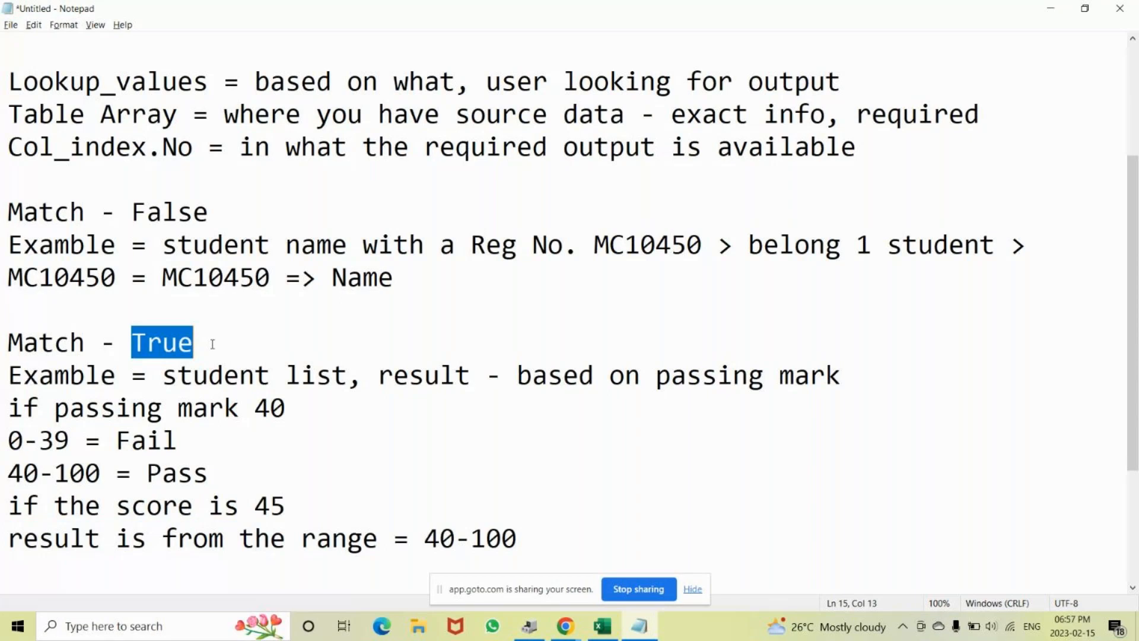
left_click_drag(254, 506, 523, 529)
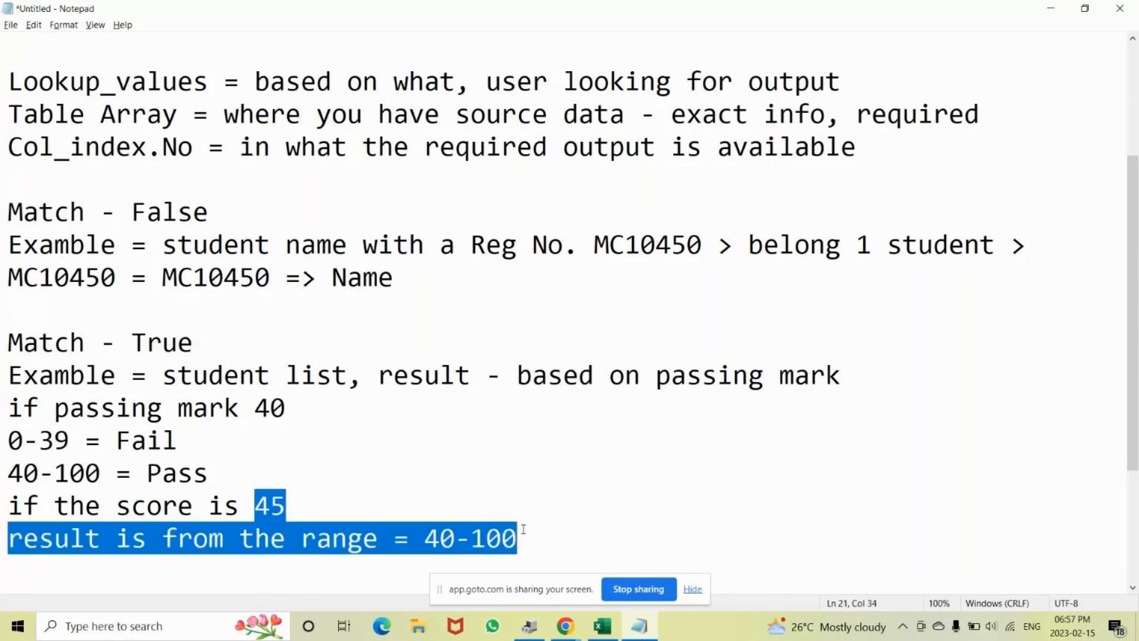
left_click(133, 342)
left_click_drag(134, 342, 199, 348)
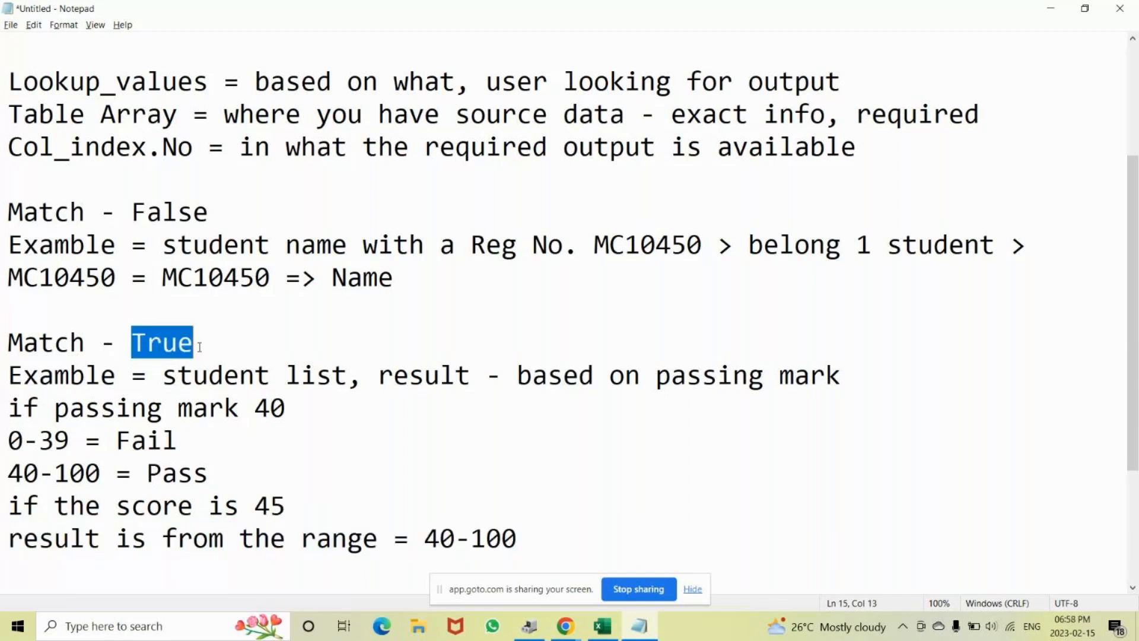
- Highlight "MC10450 = MC10450" and the word False in the Match - False heading to review exact matching
left_click_drag(7, 278, 272, 277)
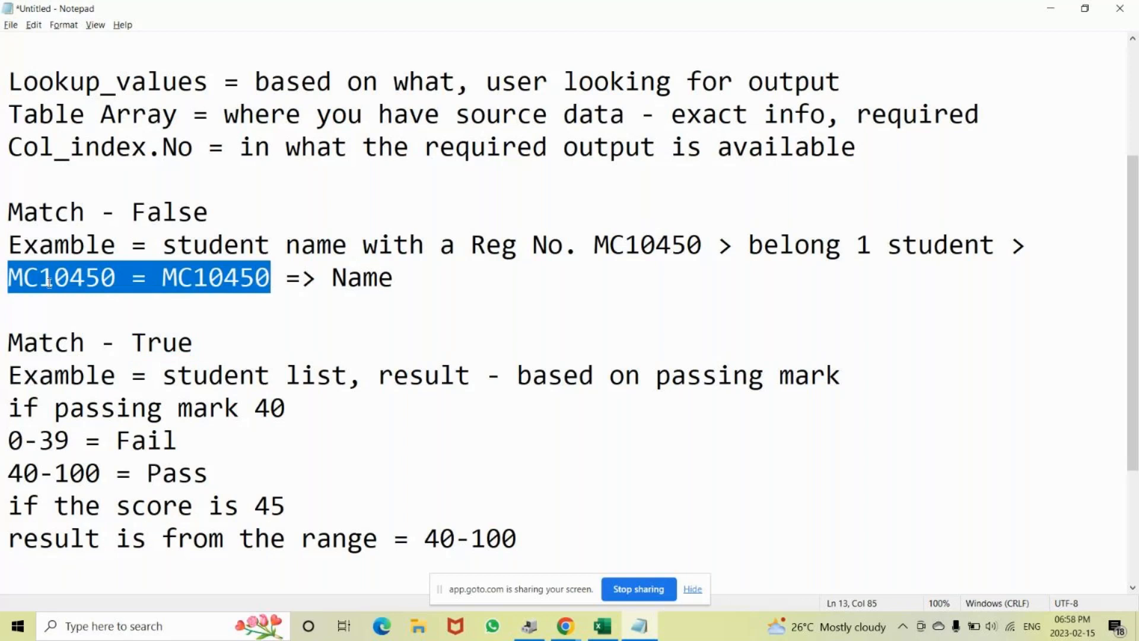
left_click(158, 277, "shift")
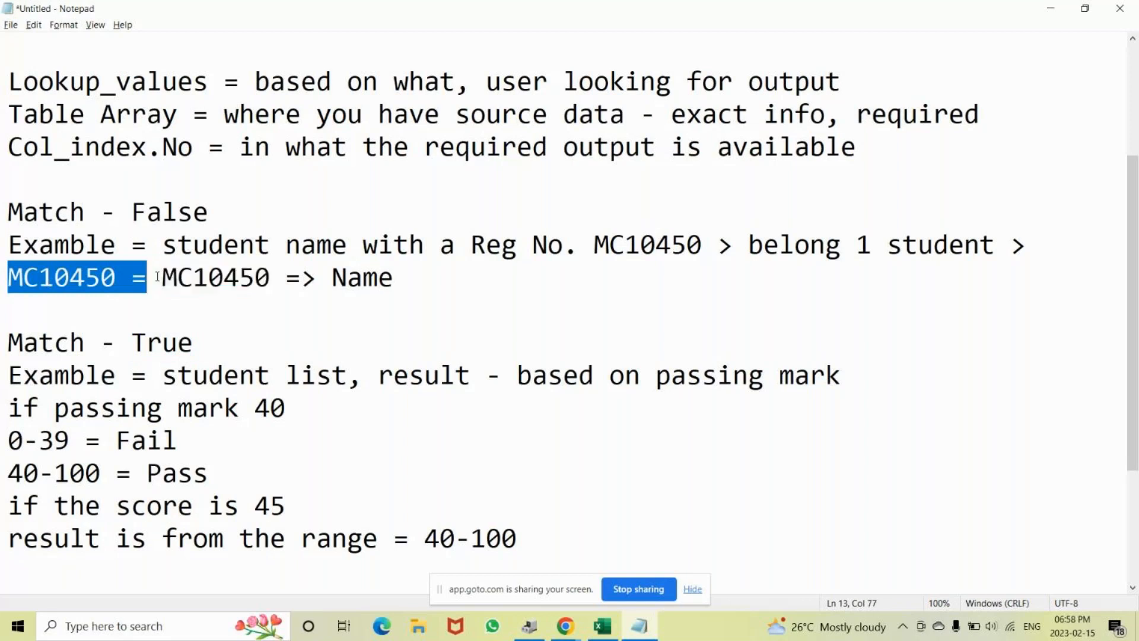
left_click(270, 277, "shift")
left_click(132, 214)
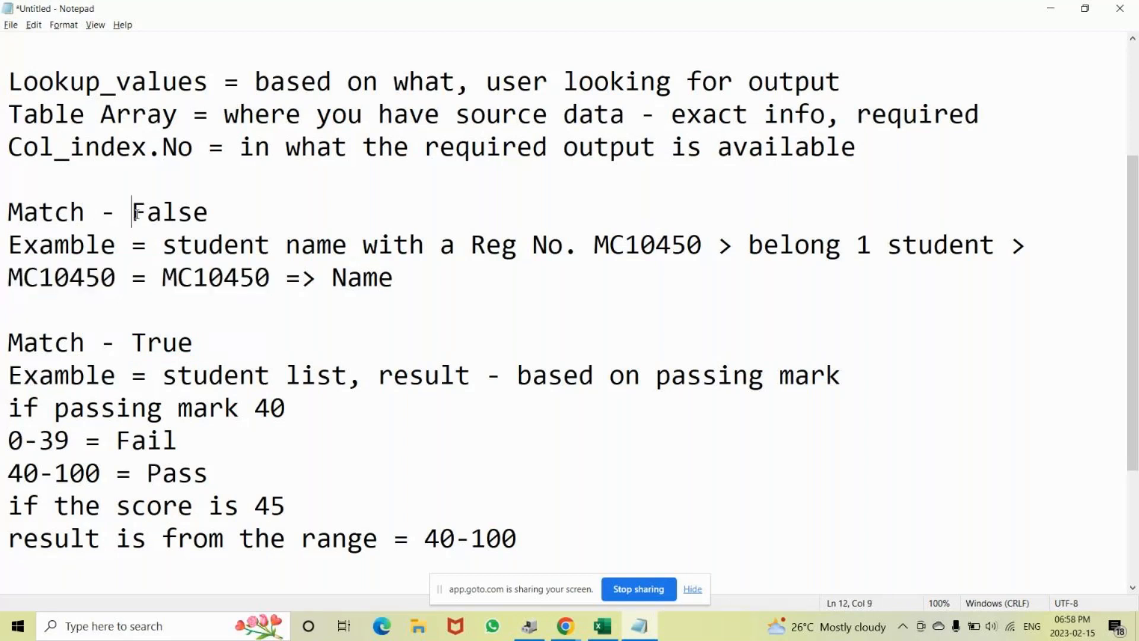
double_click(136, 214)
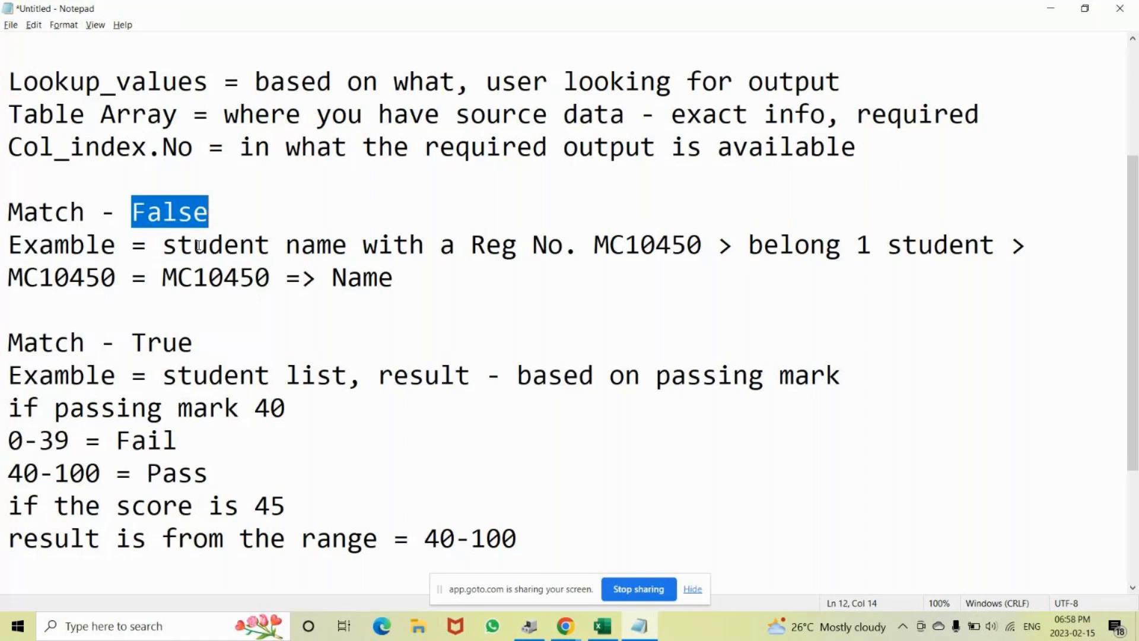
- Add a separator line of equals signs below the result range line, followed by a blank line
left_click(554, 537)
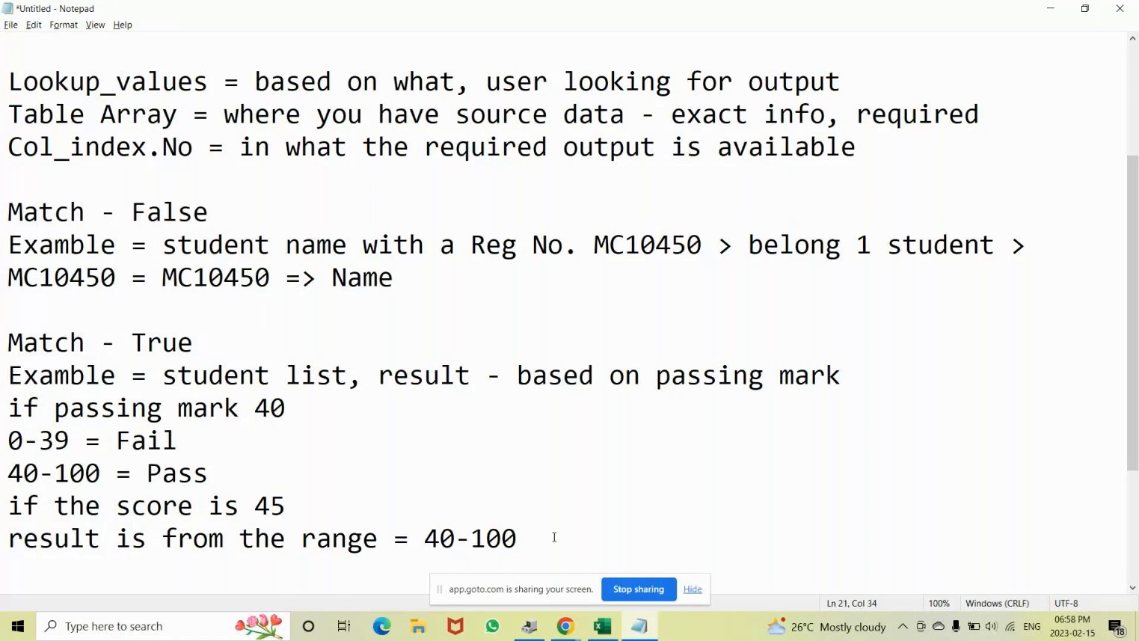
key("Return")
type("=====================")
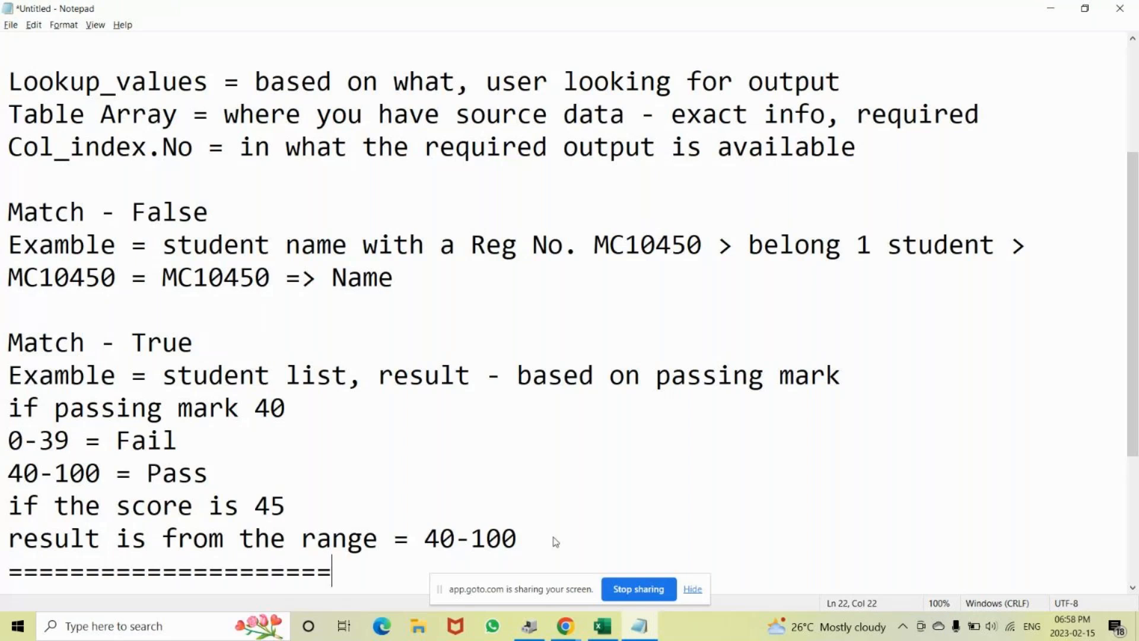
type("==================")
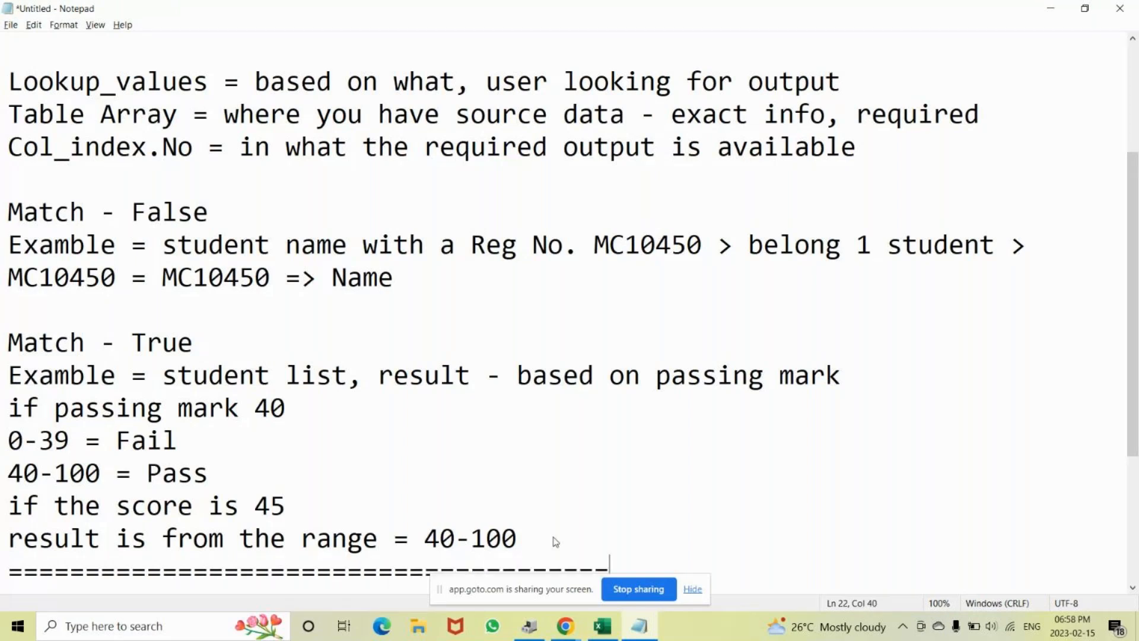
key("Return")
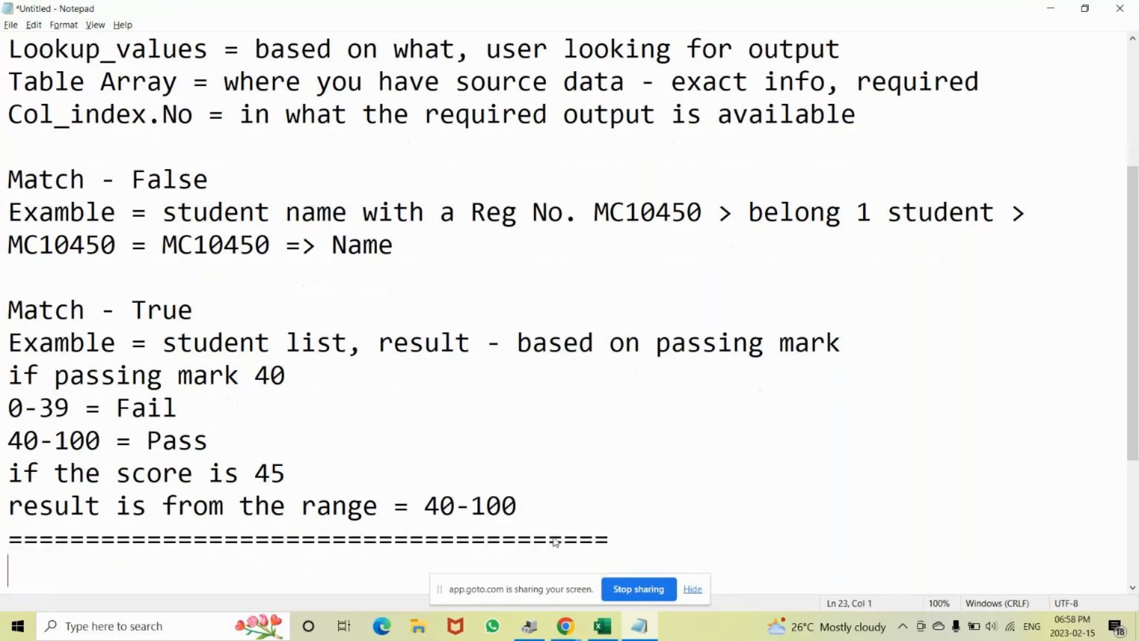
key("Return")
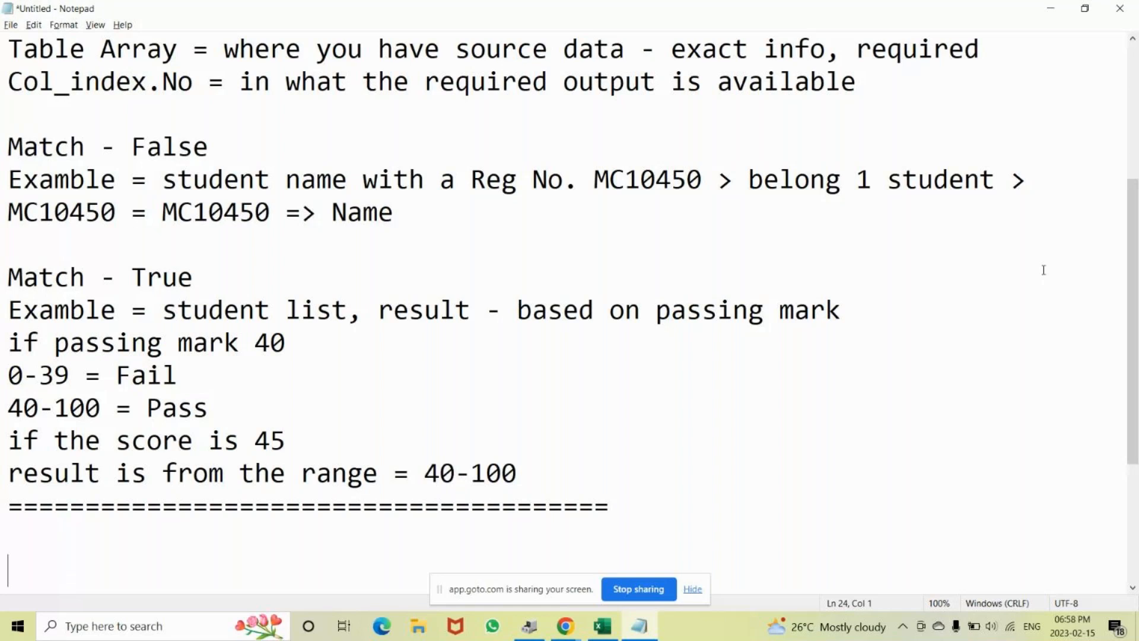
- Insert a separator line of equals signs below "required some output, from which column - range(table)"
scroll(1044, 270, "up", 3)
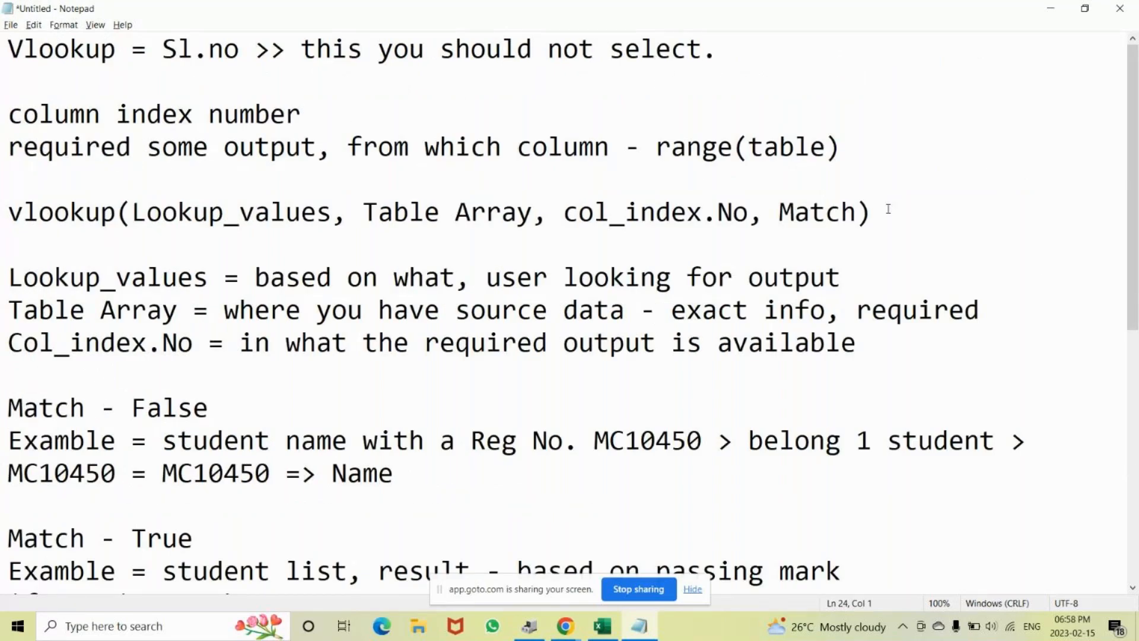
left_click(865, 148)
key("Return")
type("=================")
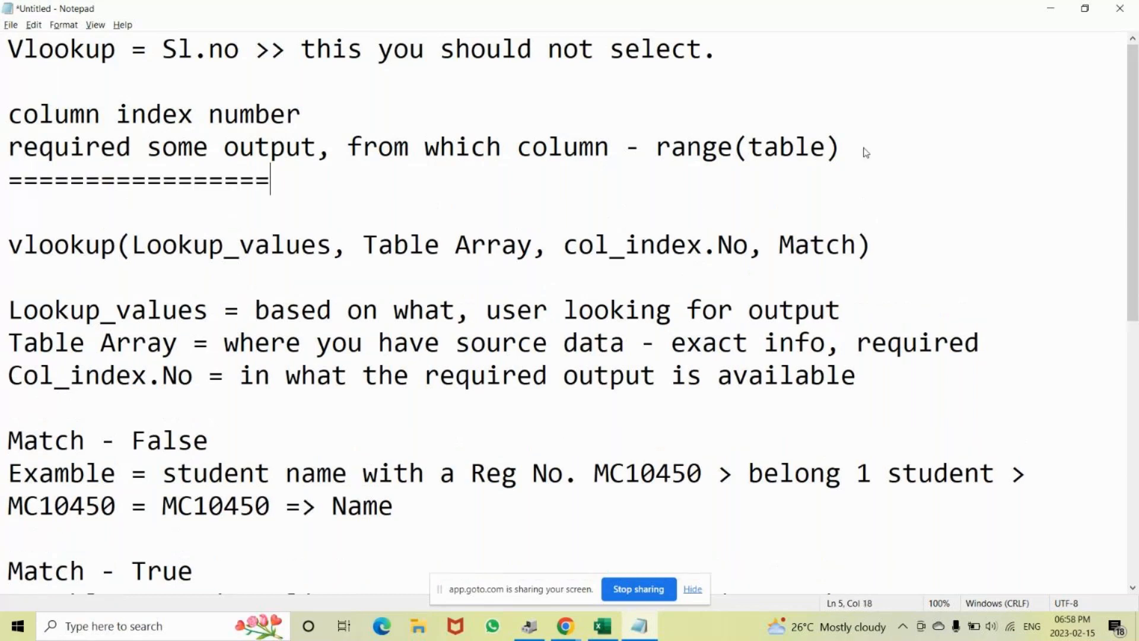
type("=======================")
- Review the end of the notes, switch to the Excel workbook and highlight the sl.no column on the Intro-Vlookup sheet
scroll(365, 124, "down", 5)
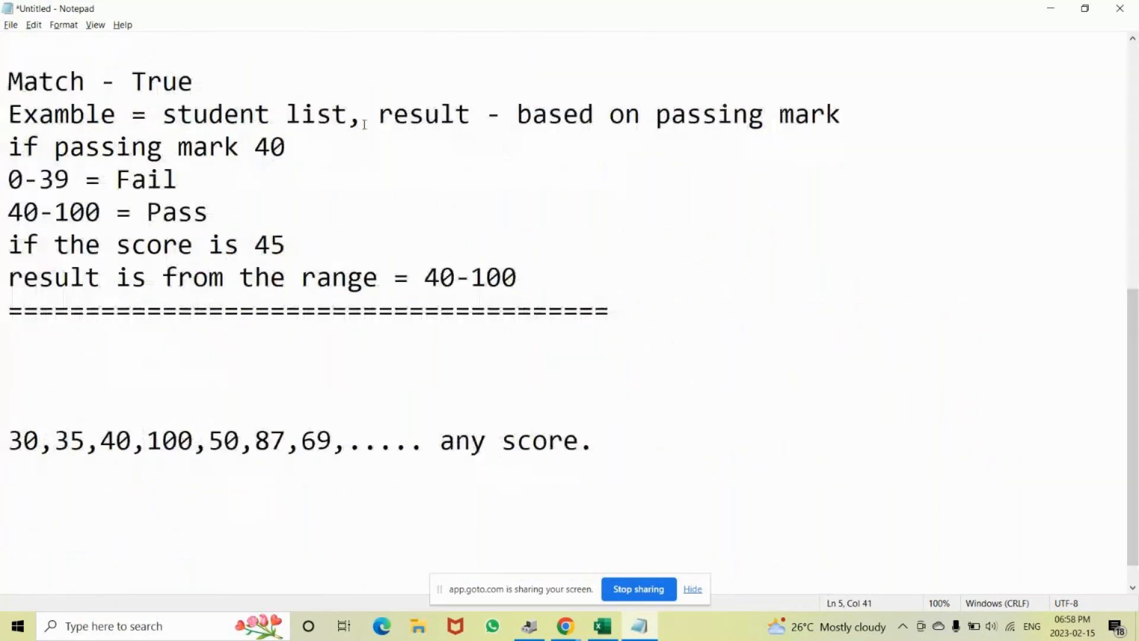
scroll(365, 124, "down", 1)
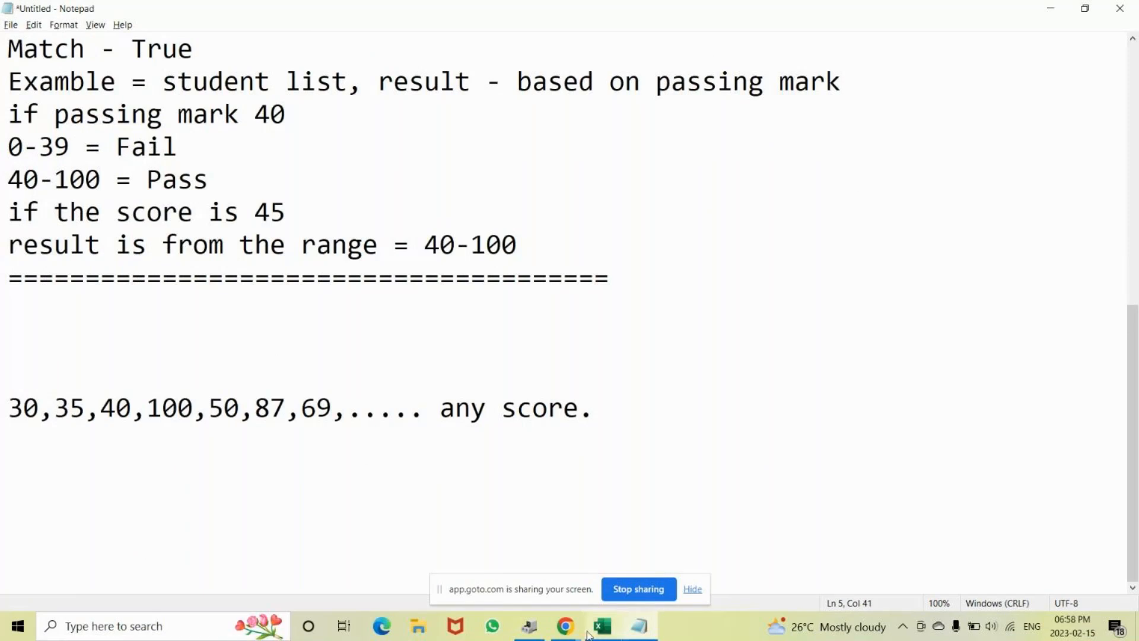
left_click(567, 628)
left_click(610, 628)
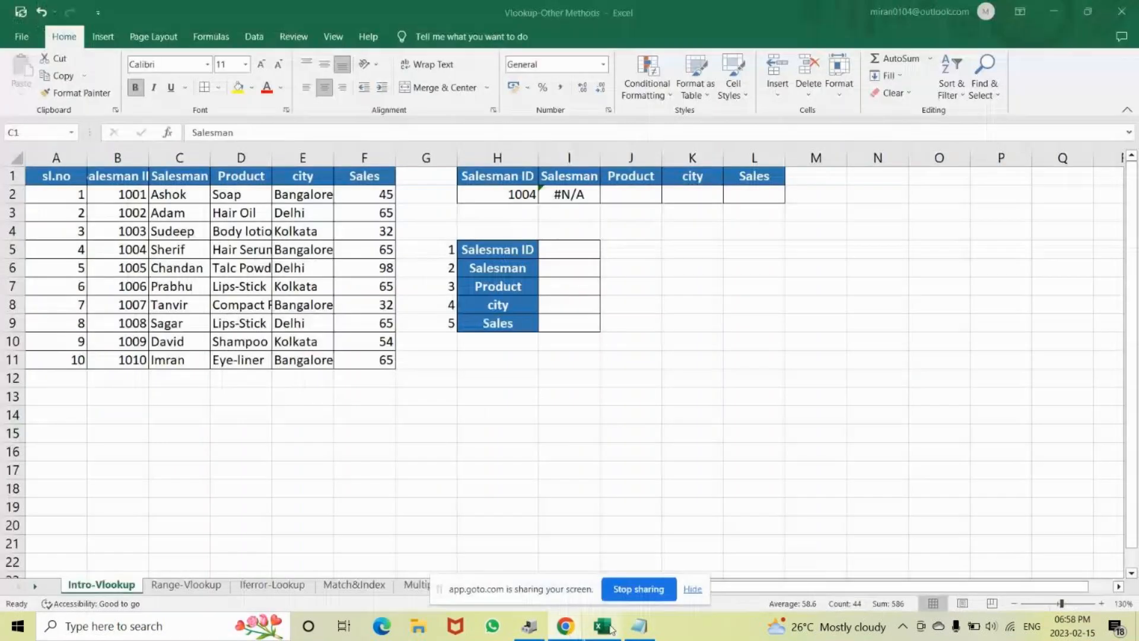
left_click(587, 534)
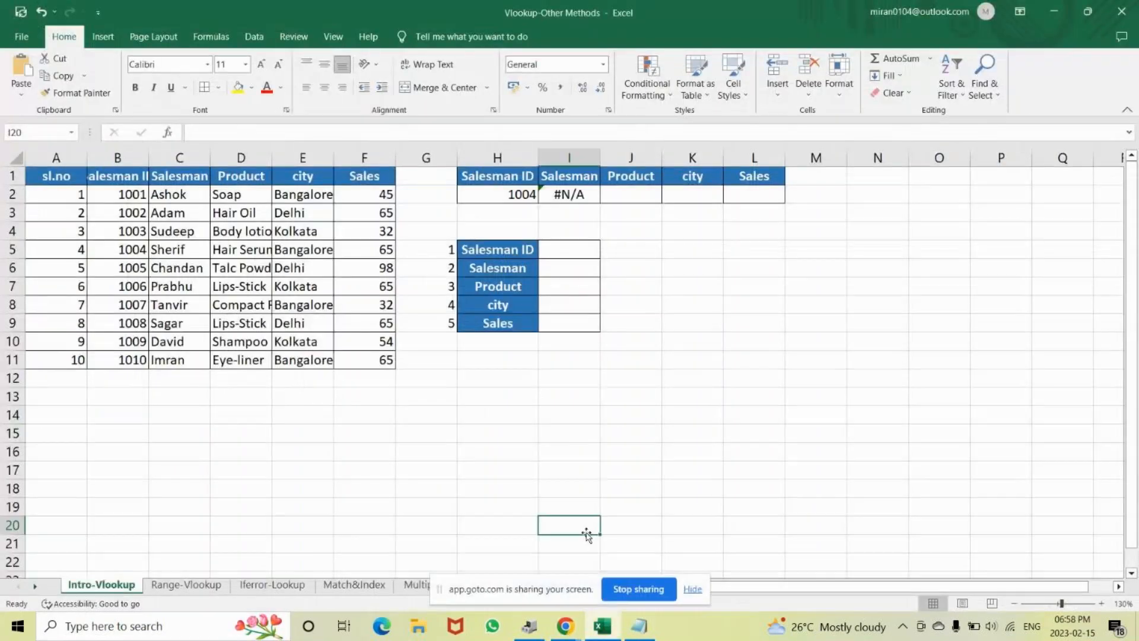
left_click(558, 201)
left_click(61, 156)
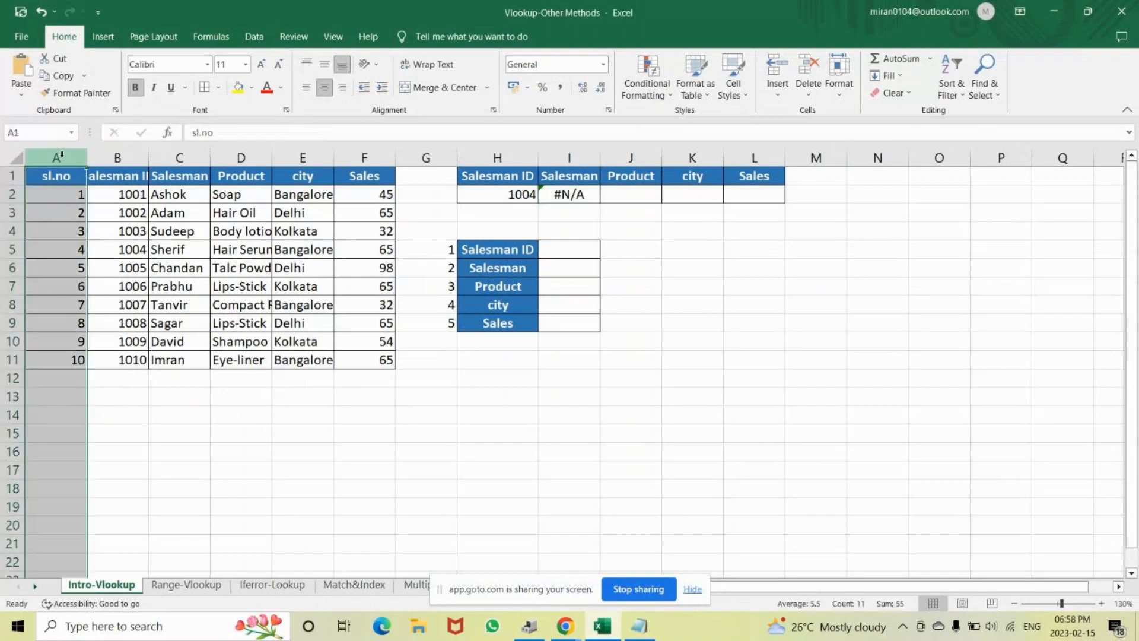
left_click(174, 378)
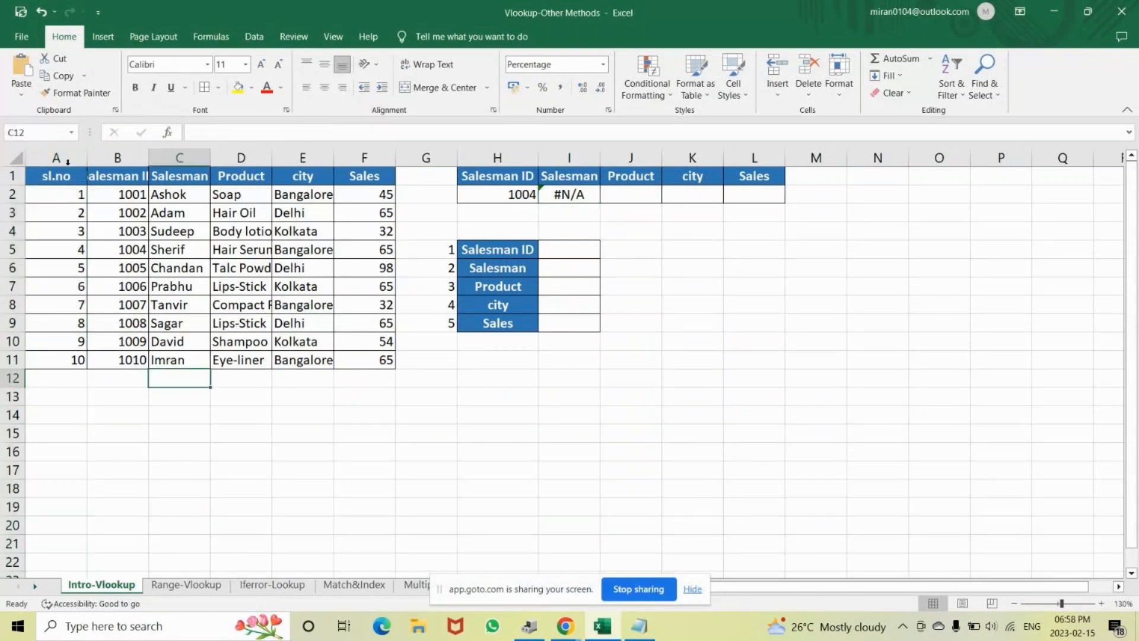
left_click(60, 157)
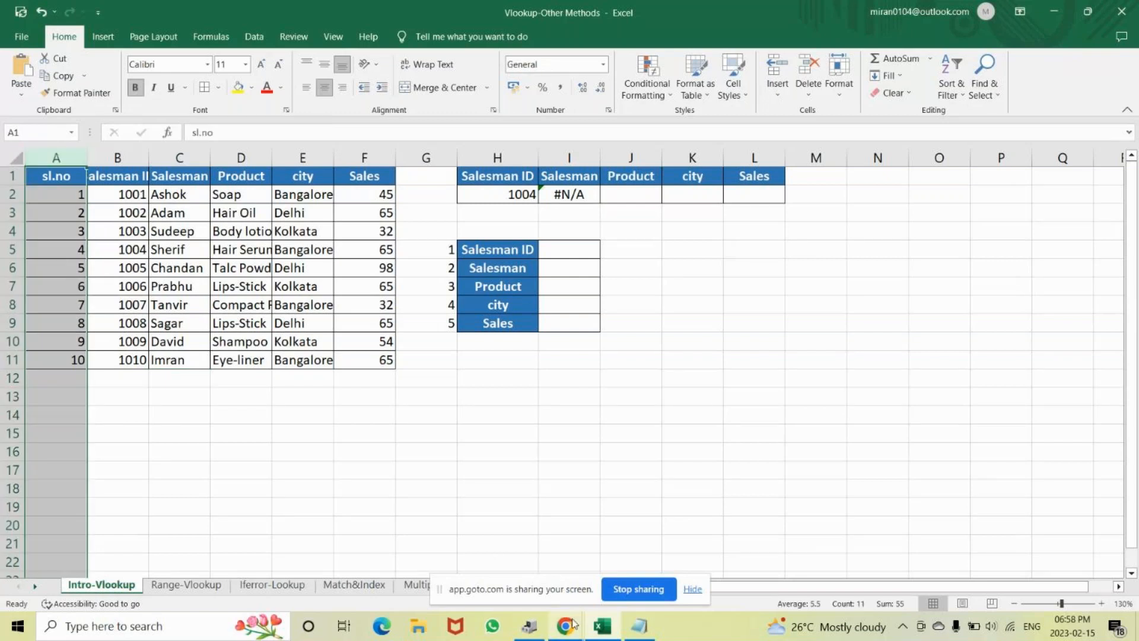
- Switch to the GoTo meeting window in Chrome to check the participants
mouse_move(572, 624)
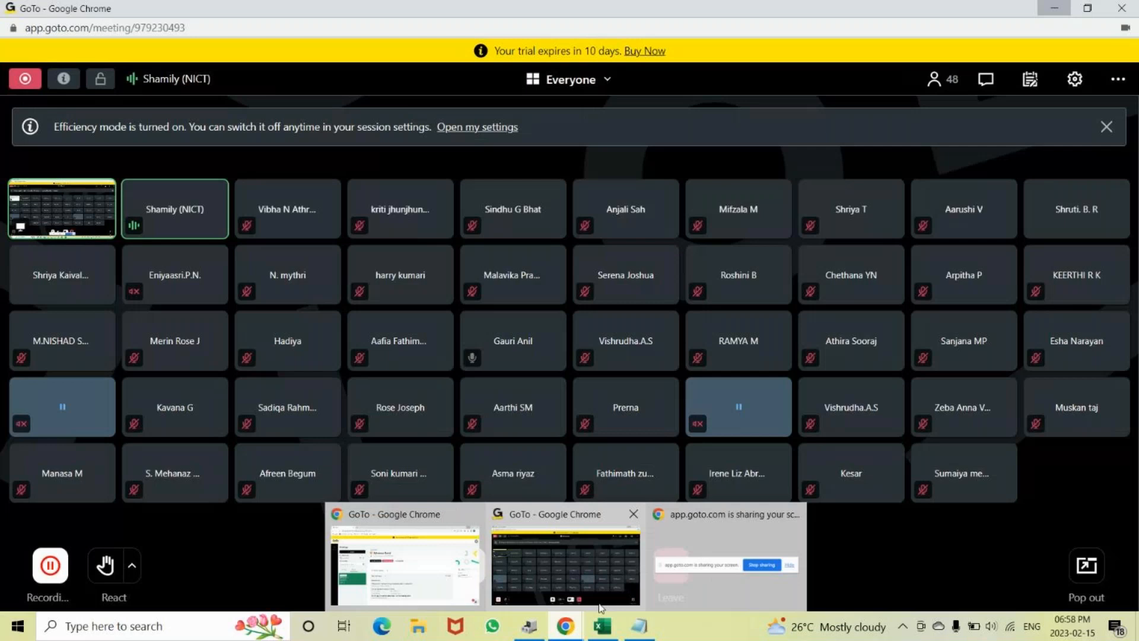
left_click(571, 563)
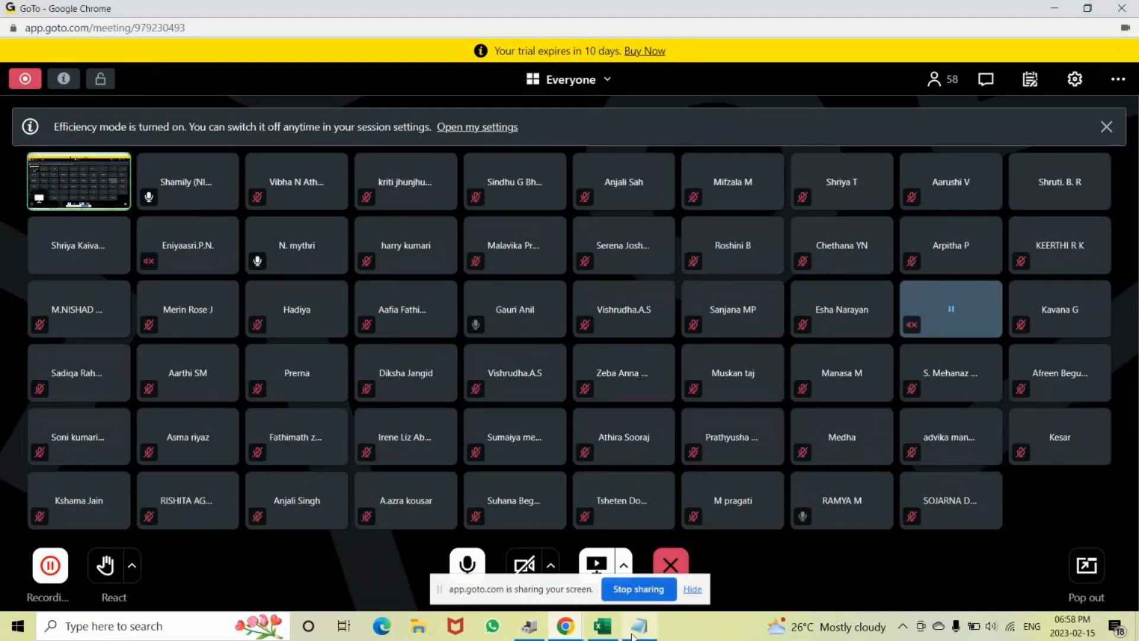
- Return to the Excel workbook and clear the formula from cell I2 under the Salesman heading
mouse_move(601, 626)
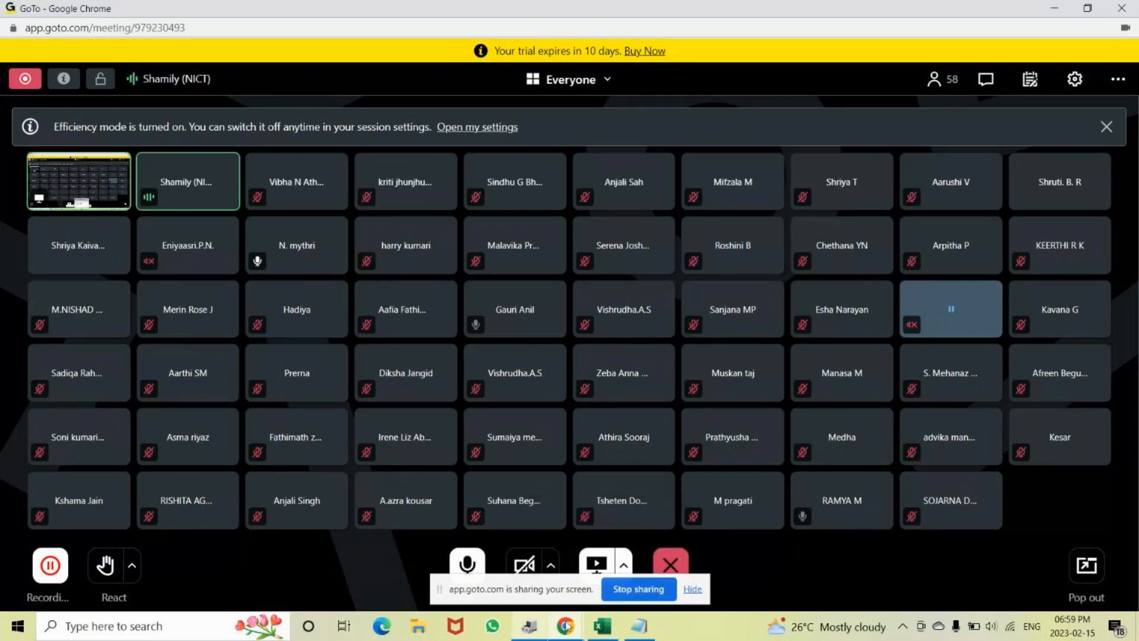
left_click(600, 624)
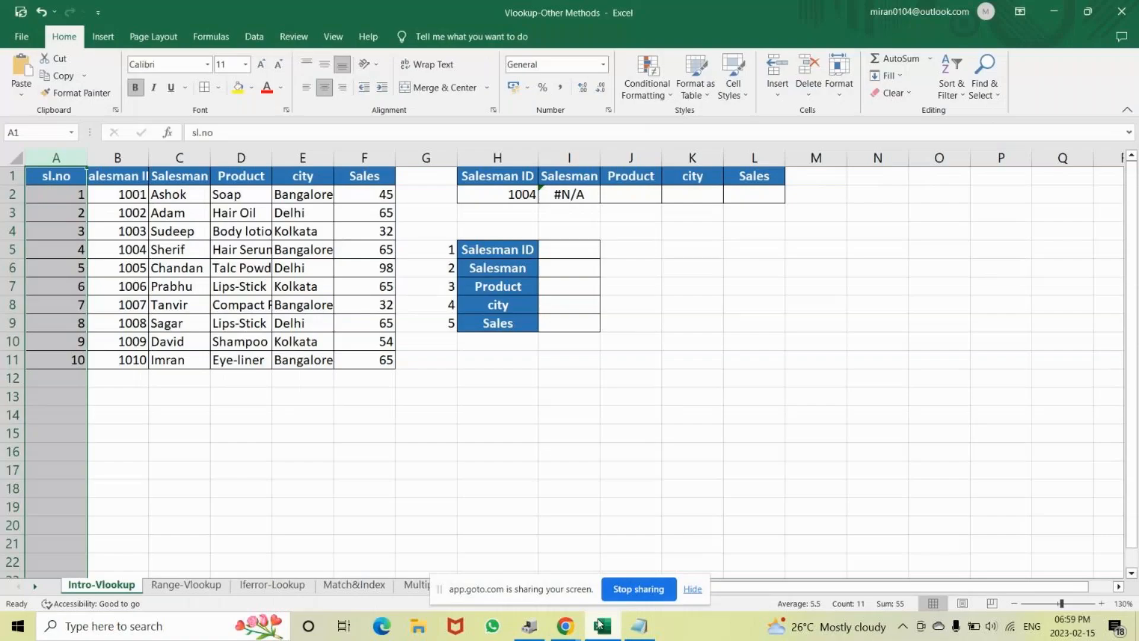
double_click(562, 195)
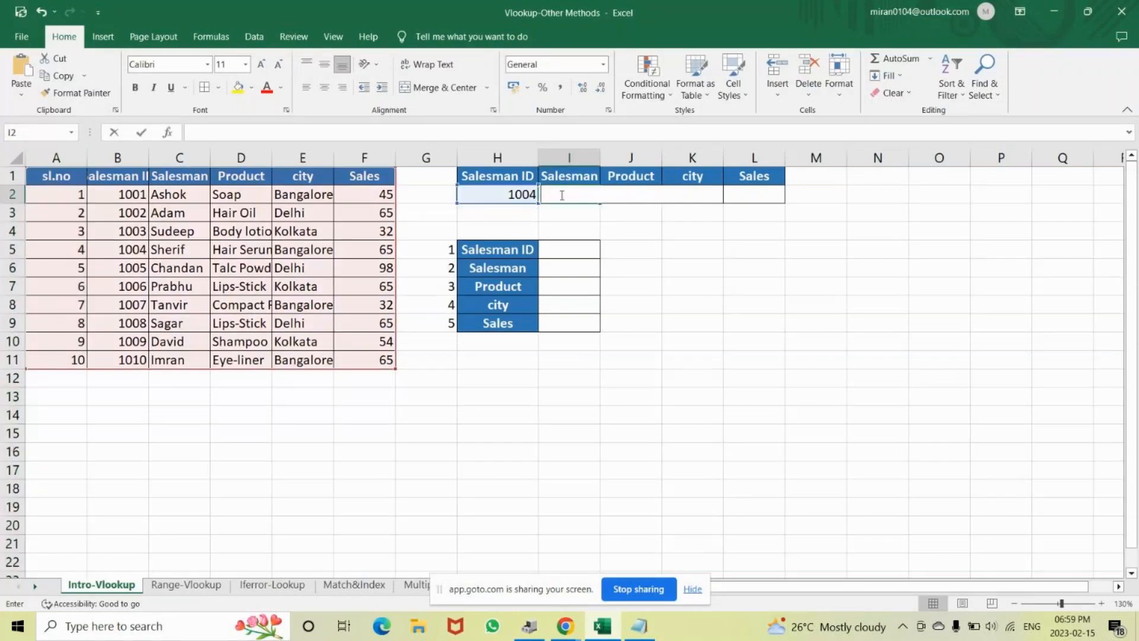
key("Return")
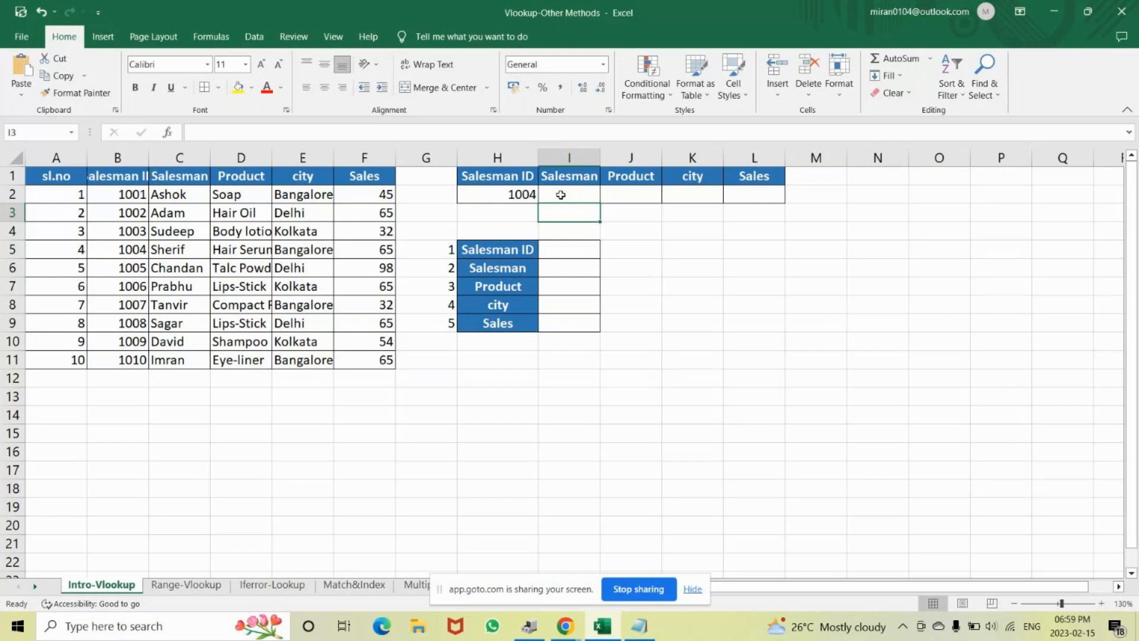
- Select the sl.no column, switch to the Notepad notes and highlight "Sl.no >> this you should not select."
left_click(80, 150)
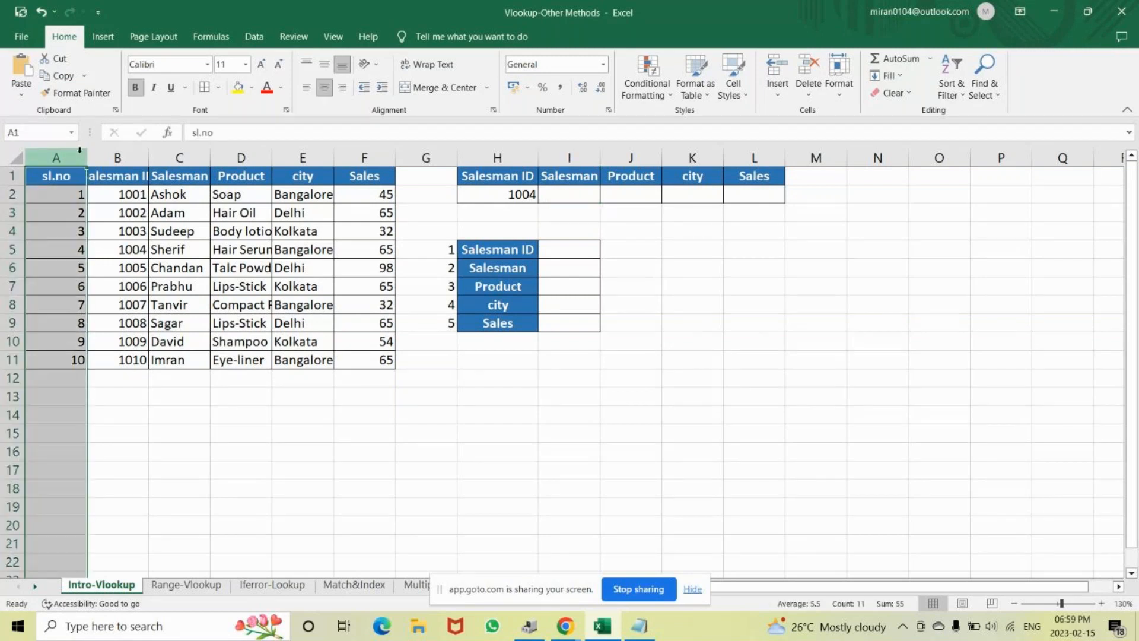
left_click(639, 626)
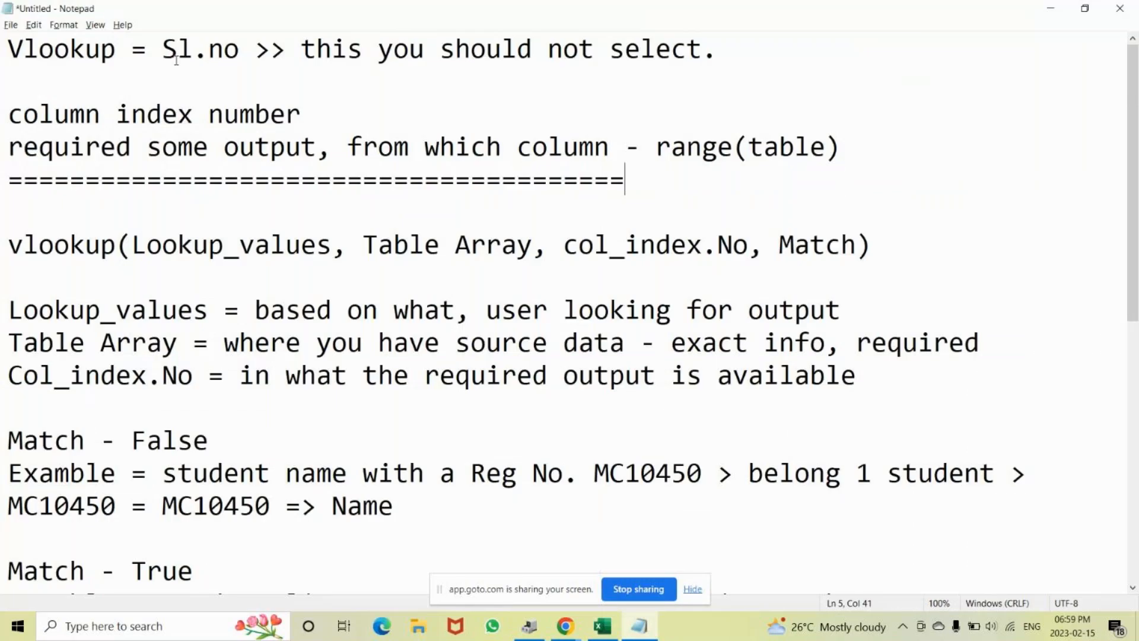
left_click_drag(159, 45, 747, 69)
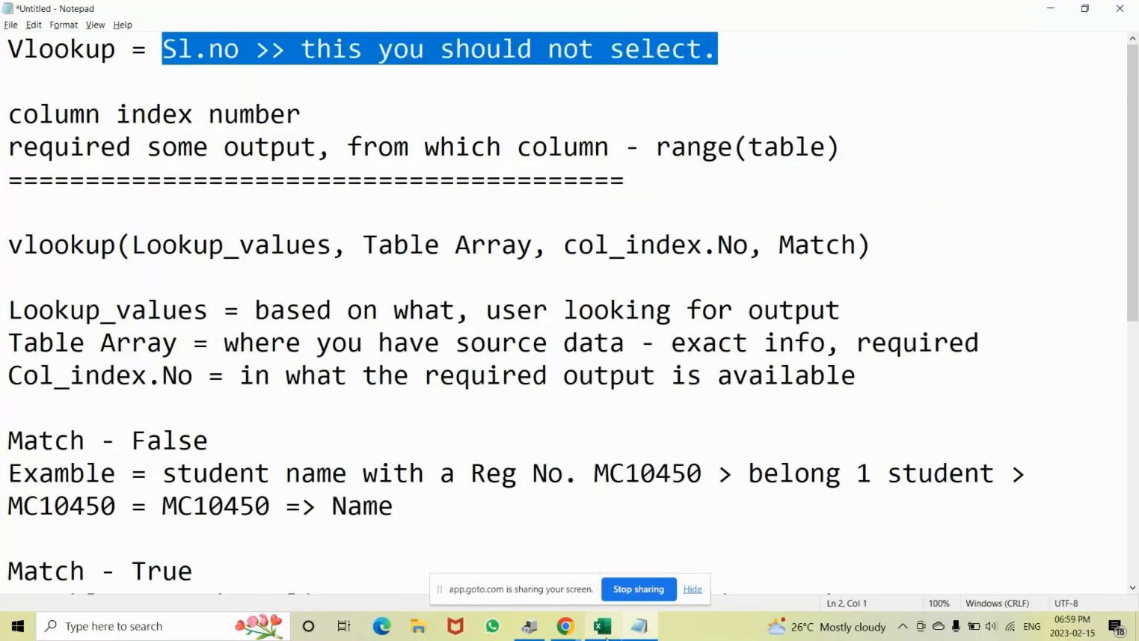
- Return to the Excel workbook and fill the sl.no column with yellow
left_click(604, 629)
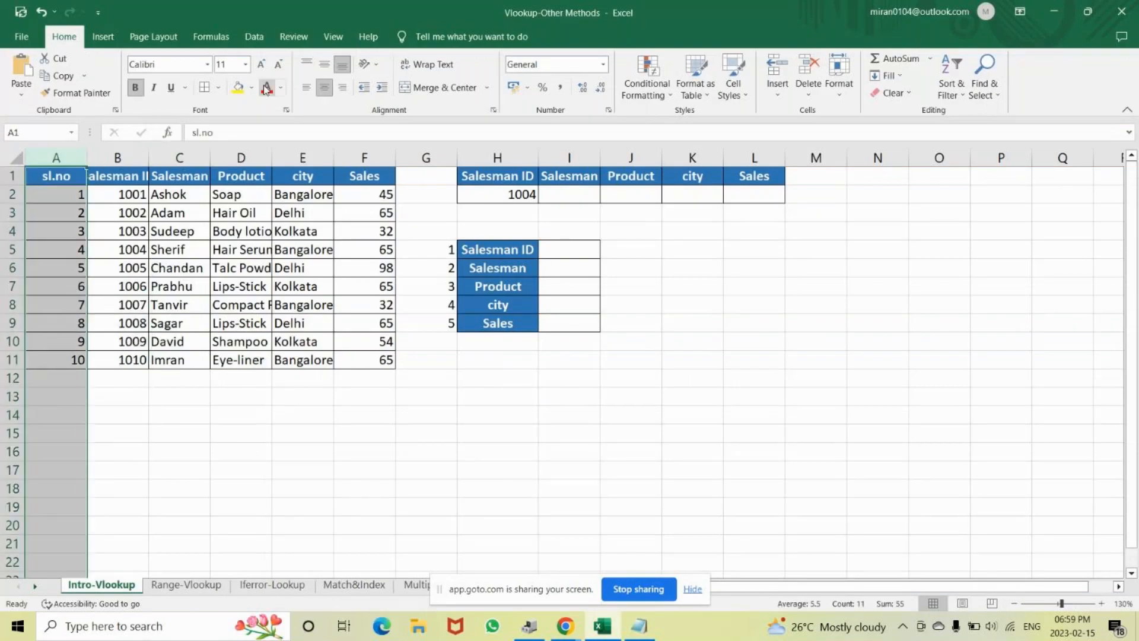
left_click(238, 88)
left_click(241, 397)
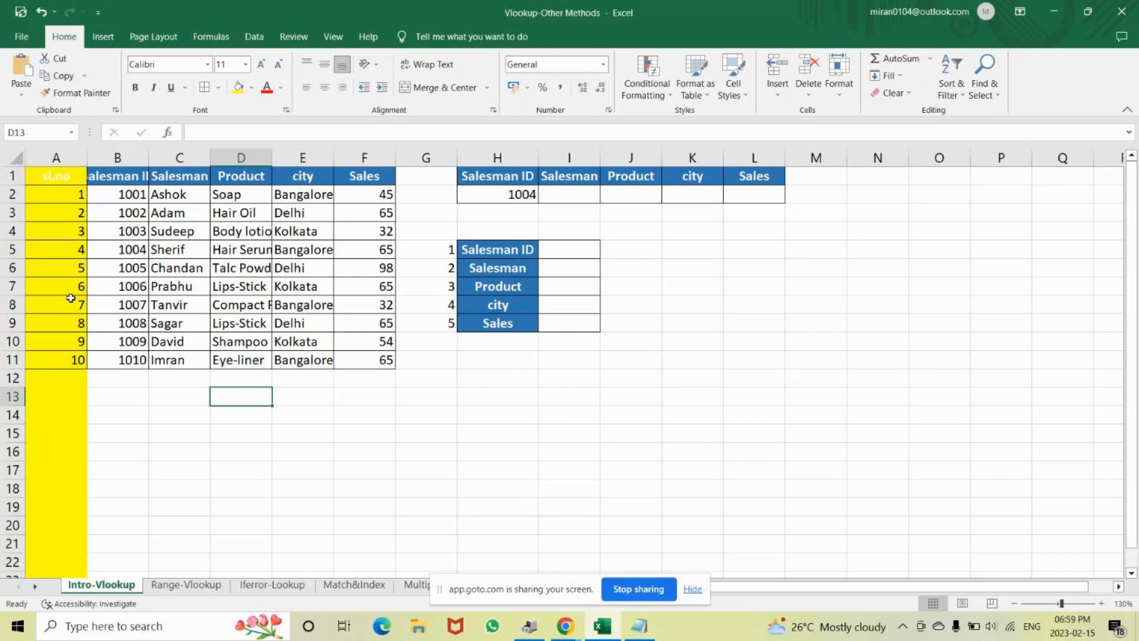
- Change the font colour of the sl.no column to black
left_click(281, 87)
left_click(271, 107)
left_click(52, 158)
left_click(266, 87)
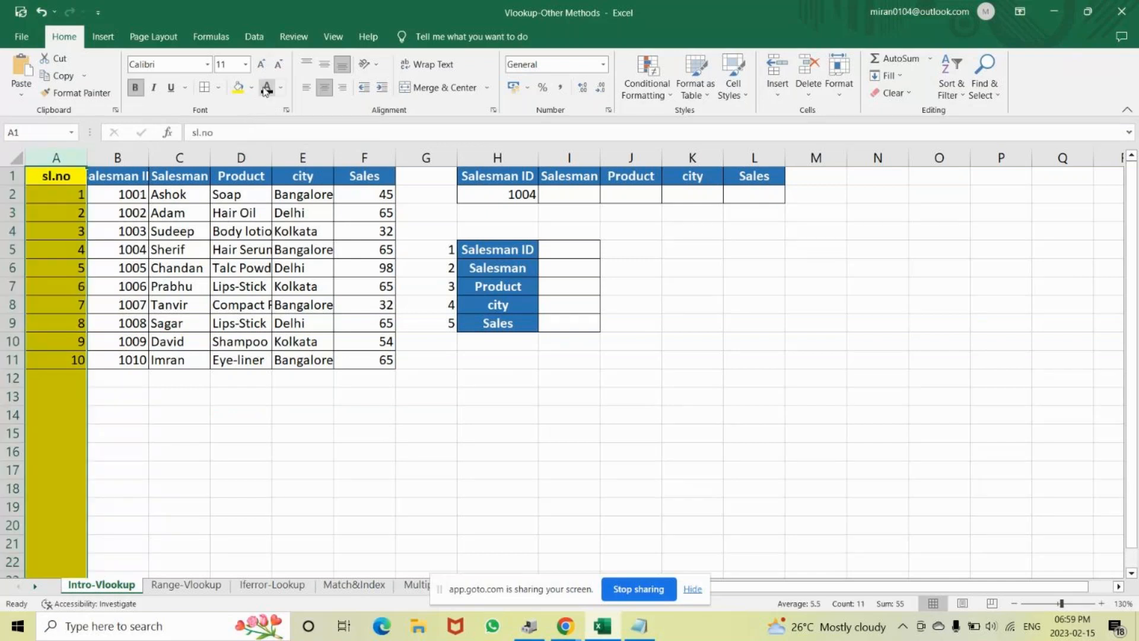
left_click(179, 415)
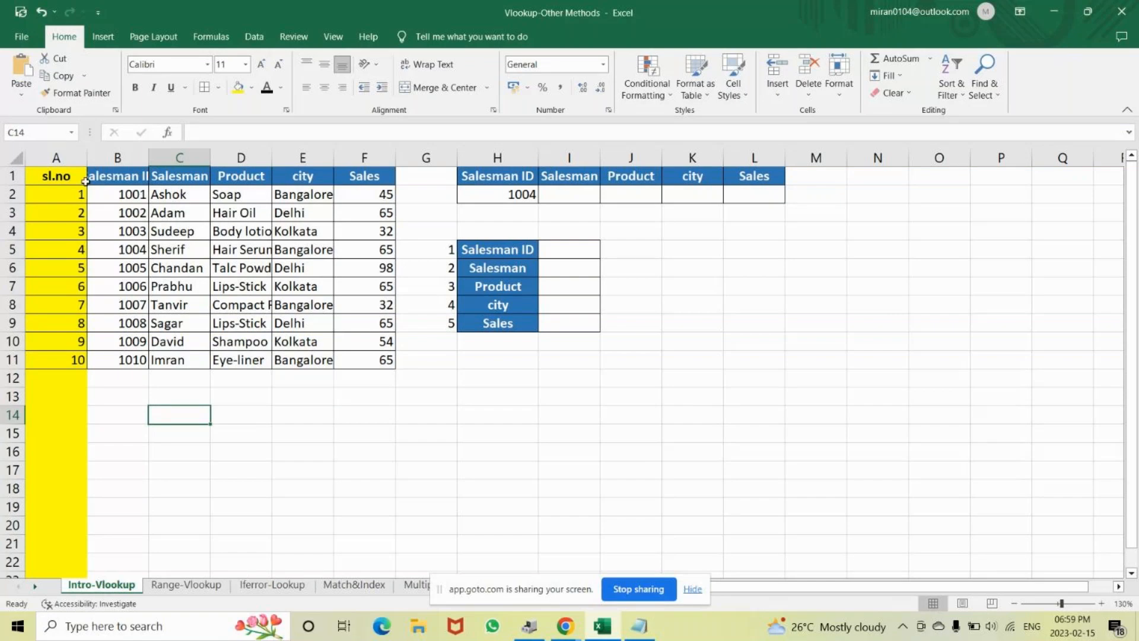
- Try a VLOOKUP formula in I2 with H2 as lookup value and the Salesman ID to Sales data as table array
left_click(569, 196)
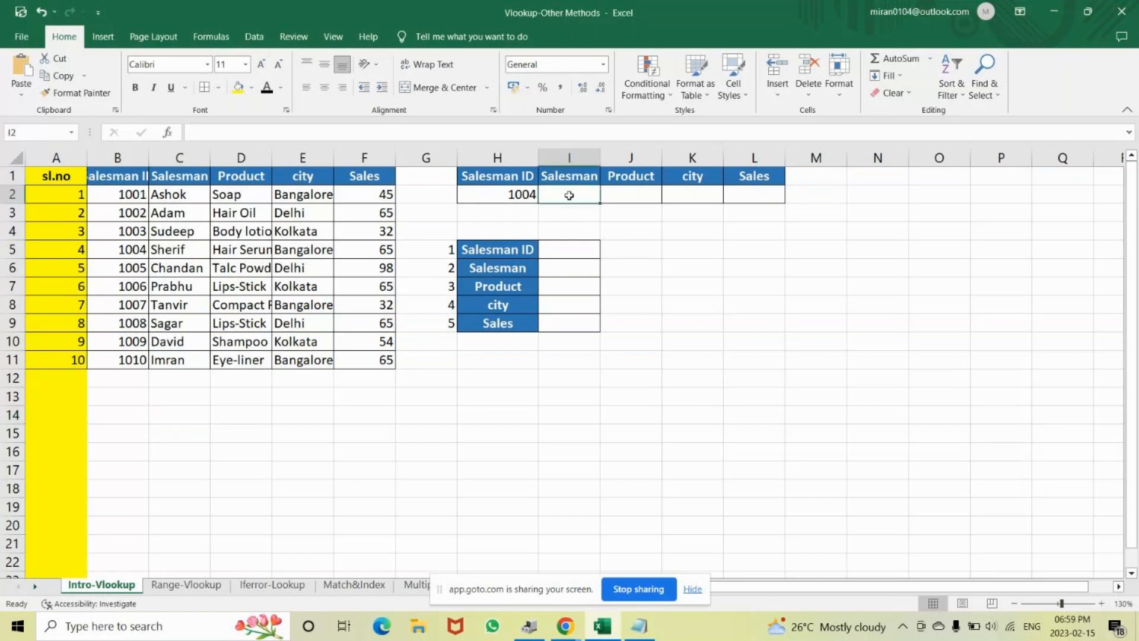
type("=vloo")
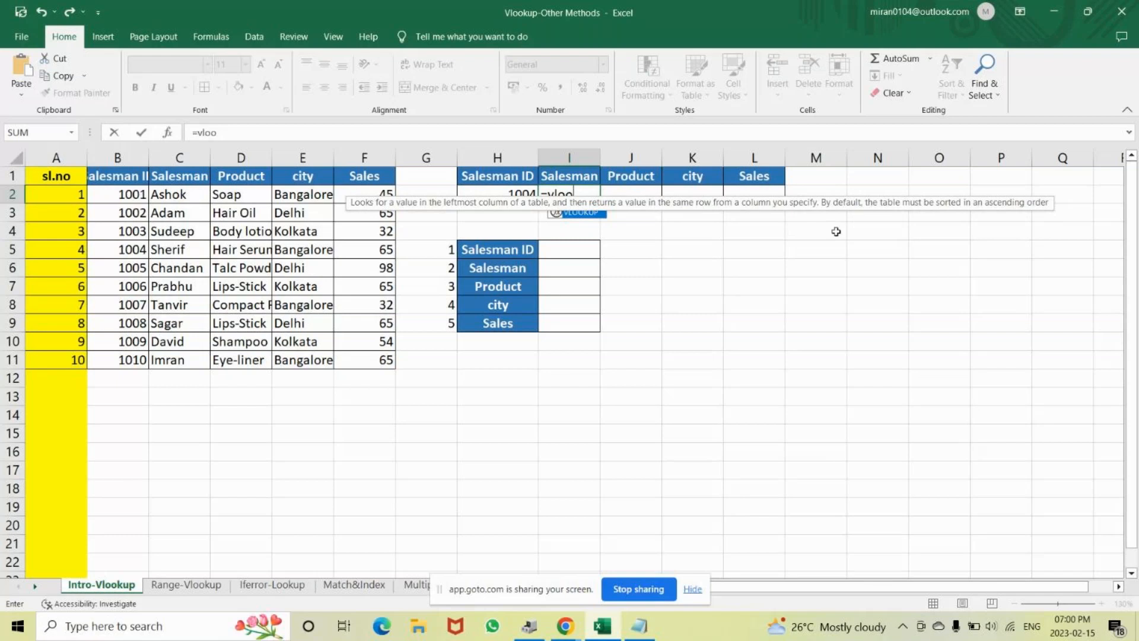
key("Tab")
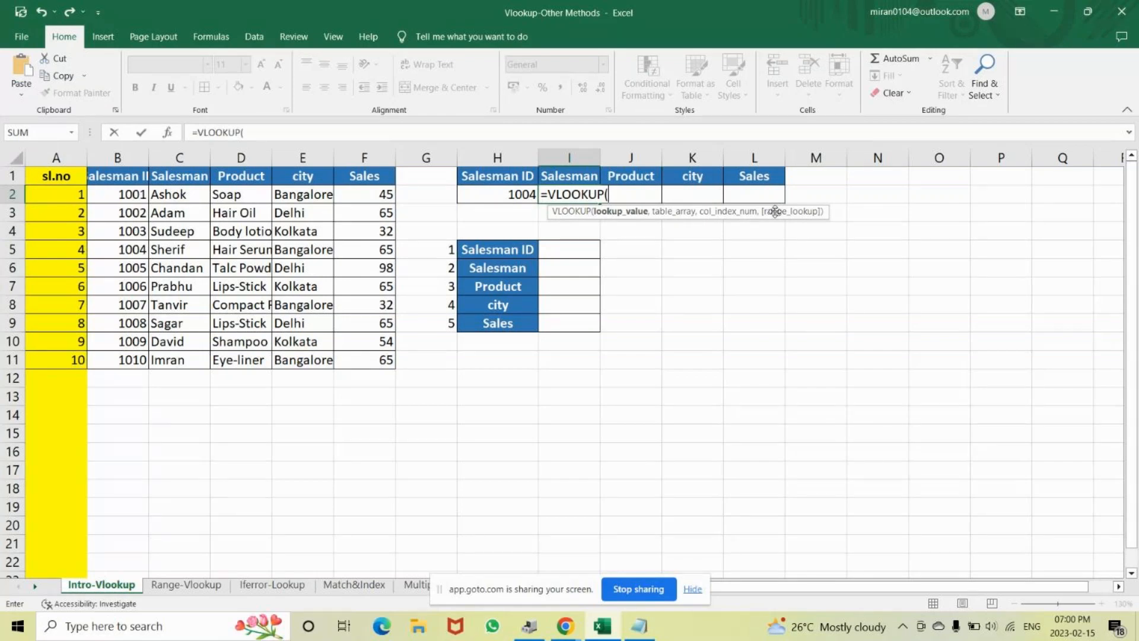
left_click(518, 192)
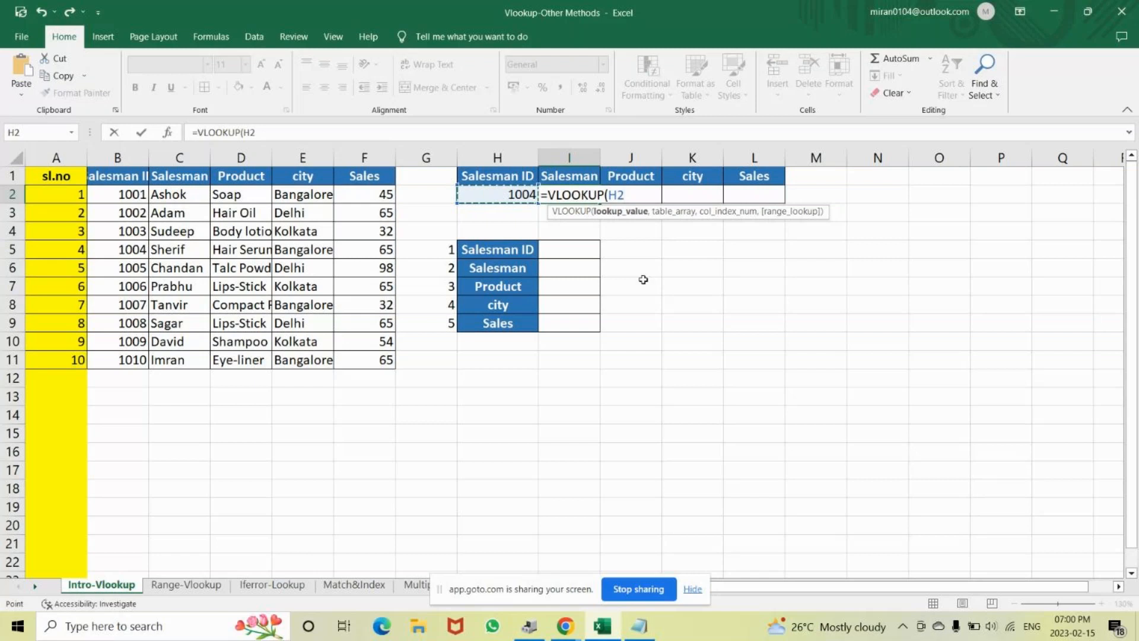
type(",")
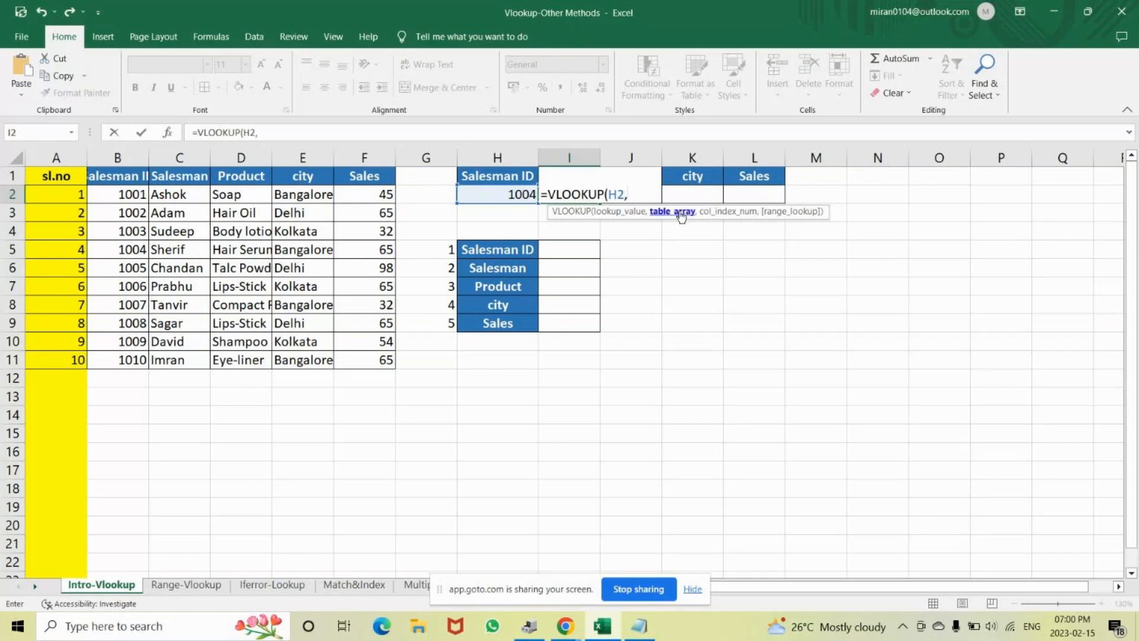
left_click_drag(101, 175, 362, 360)
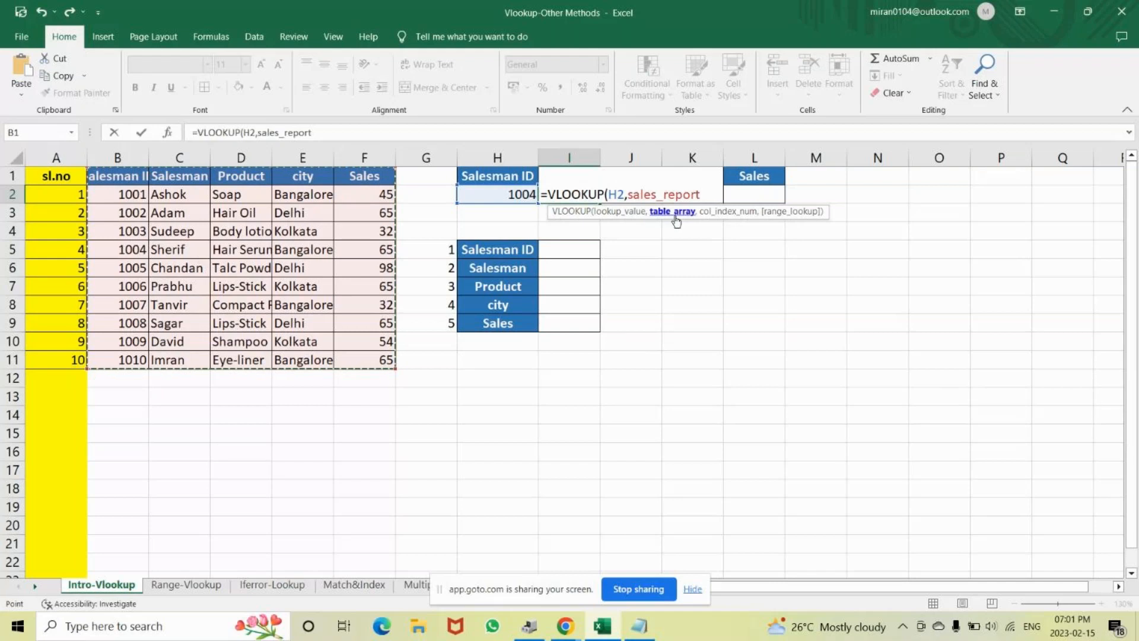
- Erase the unfinished VLOOKUP formula containing the sales_report name from cell I2
key("BackSpace")
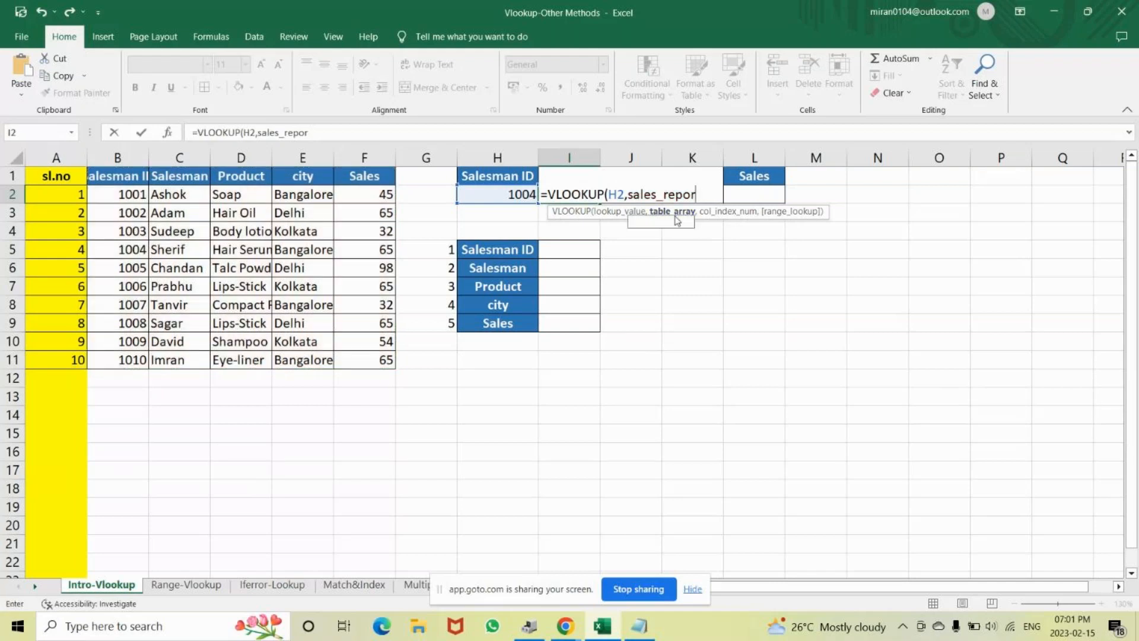
key("BackSpace")
key("BackSpace")
key("BackSpace")
key("BackSpace")
key("BackSpace")
key("BackSpace")
key("BackSpace")
key("BackSpace")
key("BackSpace")
key("BackSpace")
key("BackSpace")
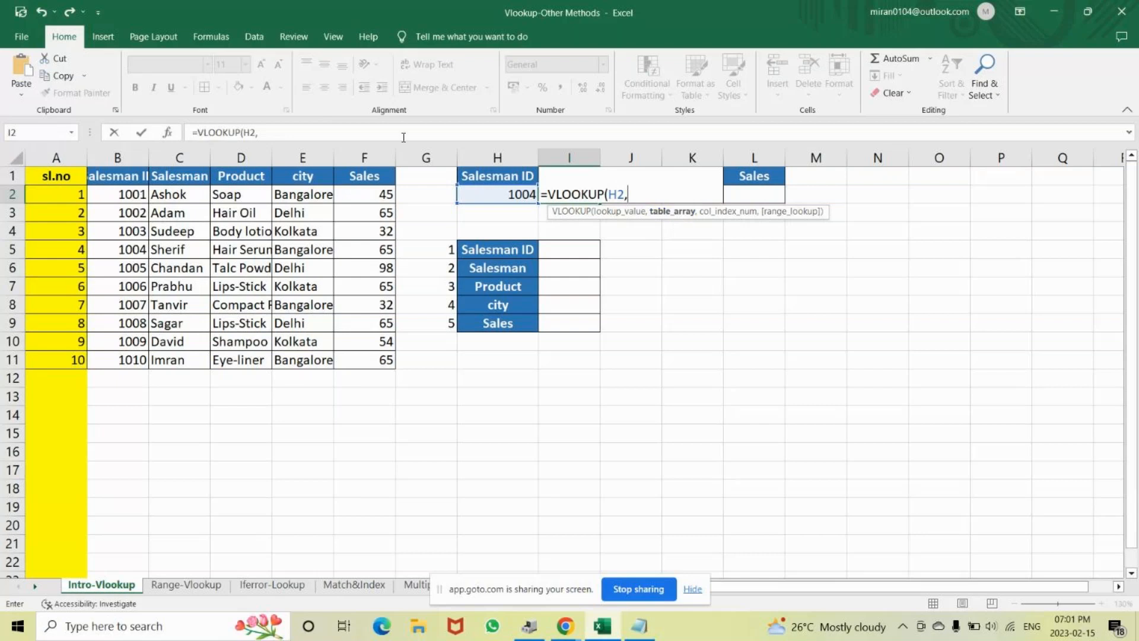
key("BackSpace")
key("BackSpace")
key("BackSpace")
key("BackSpace")
key("BackSpace")
key("BackSpace")
key("BackSpace")
key("BackSpace")
key("BackSpace")
key("BackSpace")
key("BackSpace")
key("BackSpace")
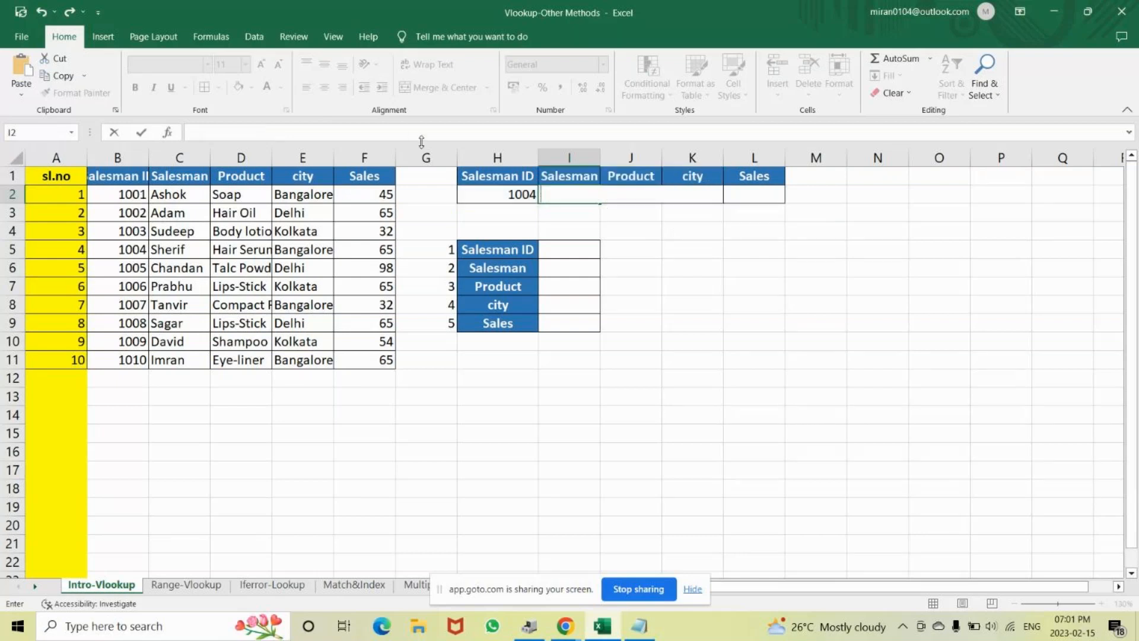
key("Return")
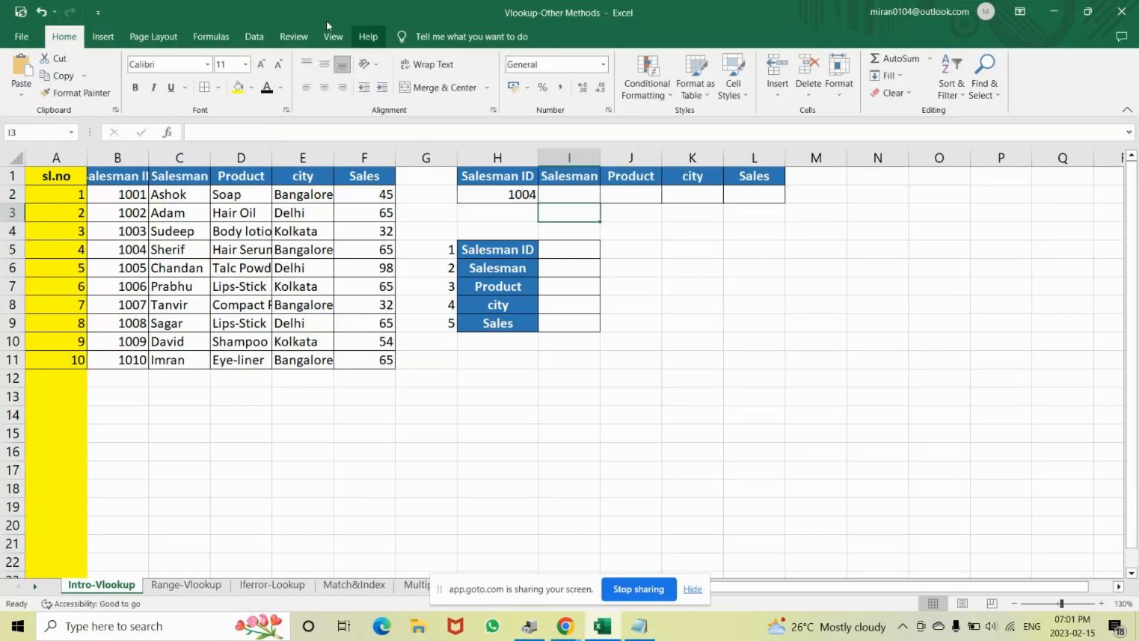
- Delete the defined names sales_report and report2 from the workbook
left_click(211, 38)
left_click(430, 80)
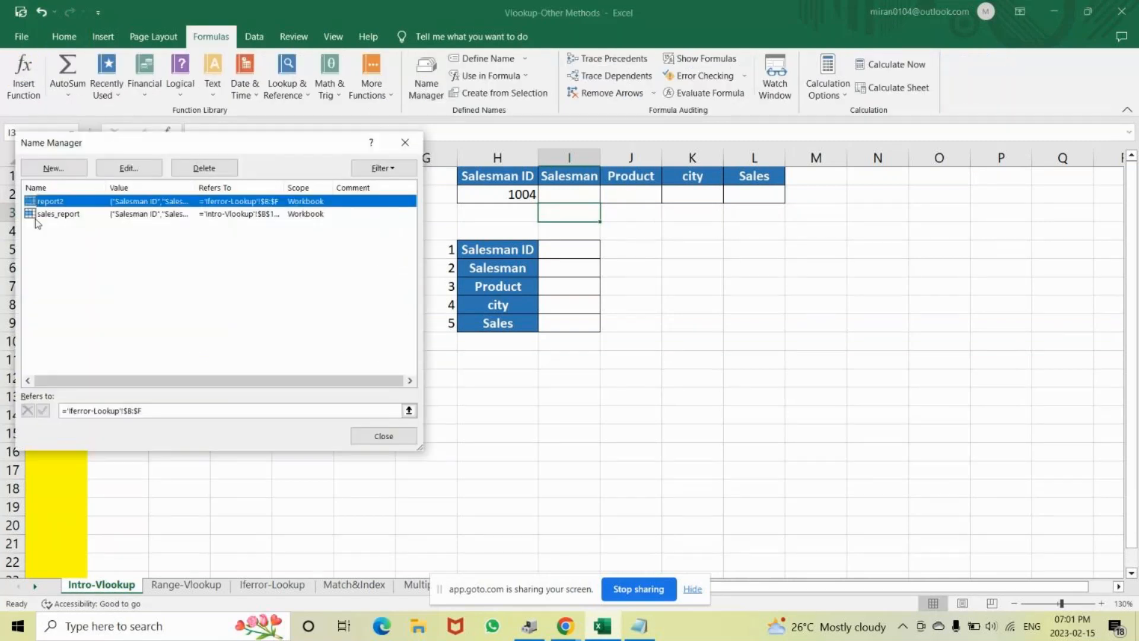
left_click(204, 169)
key("Return")
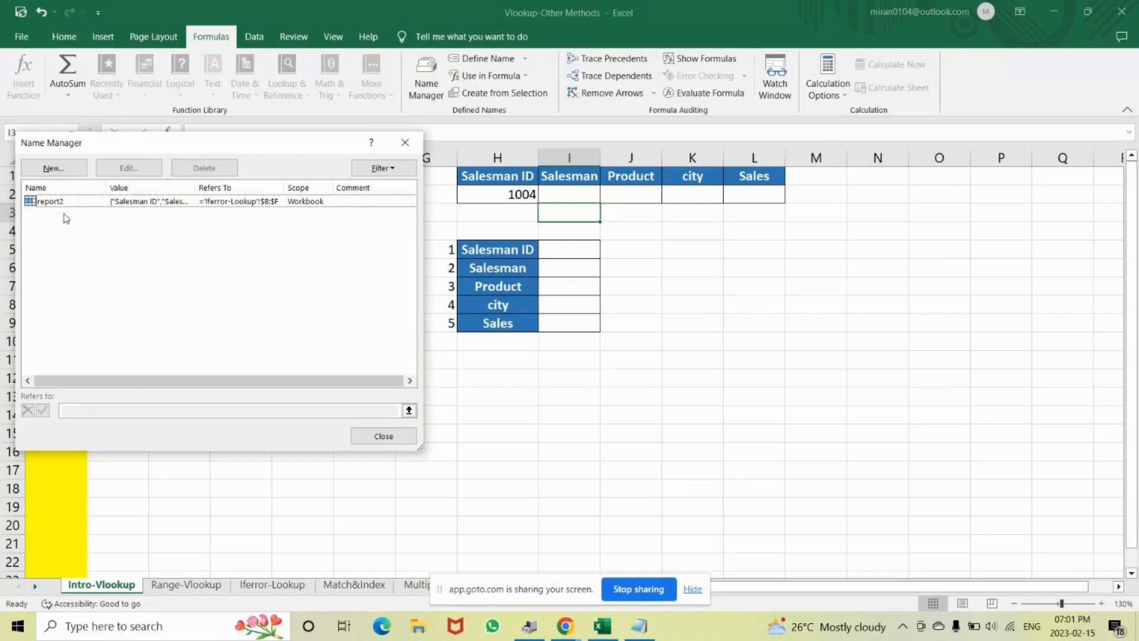
left_click(89, 201)
left_click(204, 168)
left_click(548, 354)
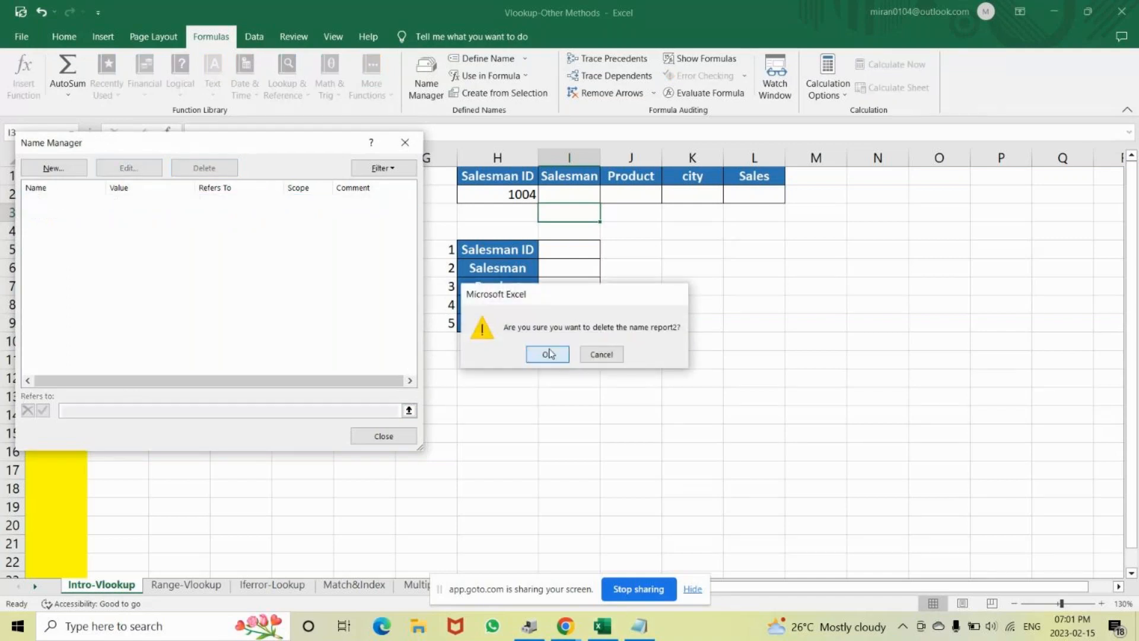
left_click(396, 147)
left_click(566, 196)
type("=")
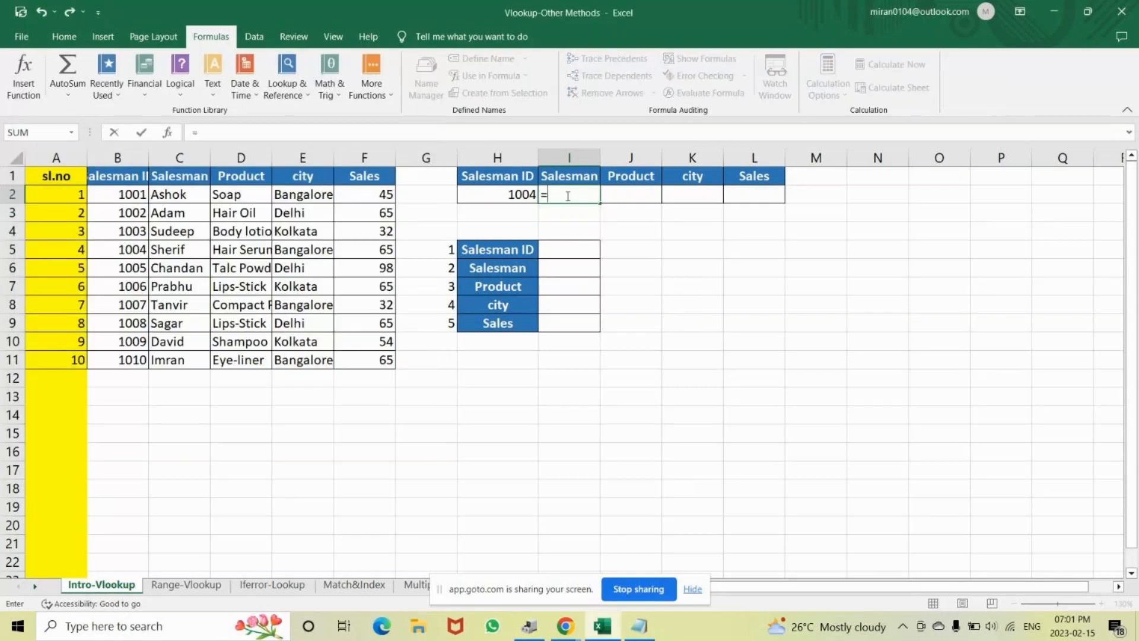
type("vlook")
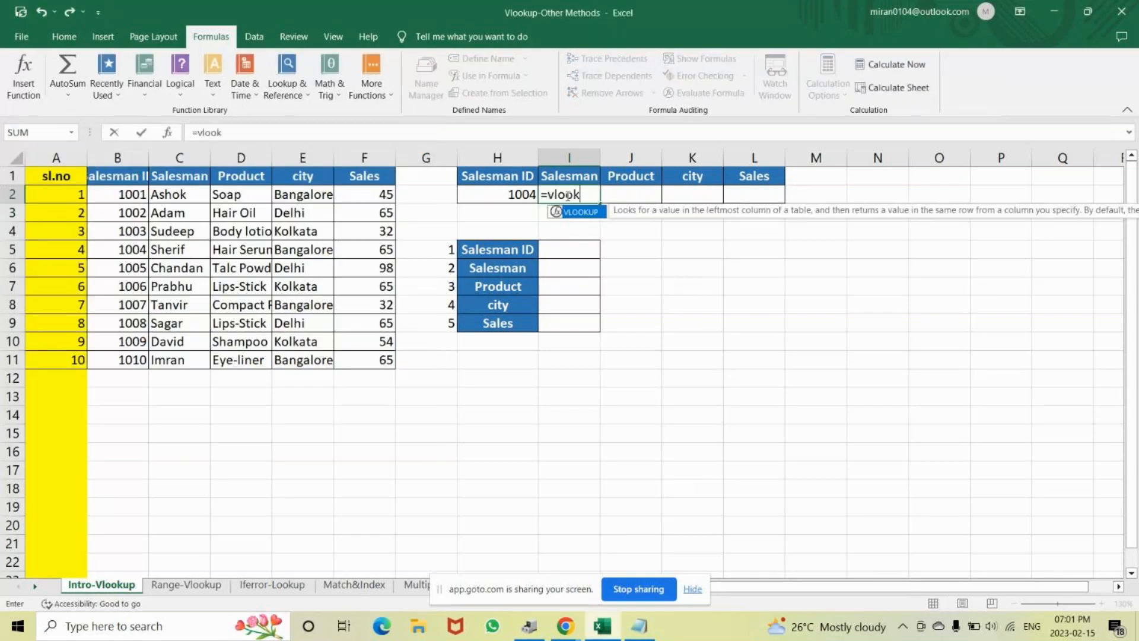
key("Tab")
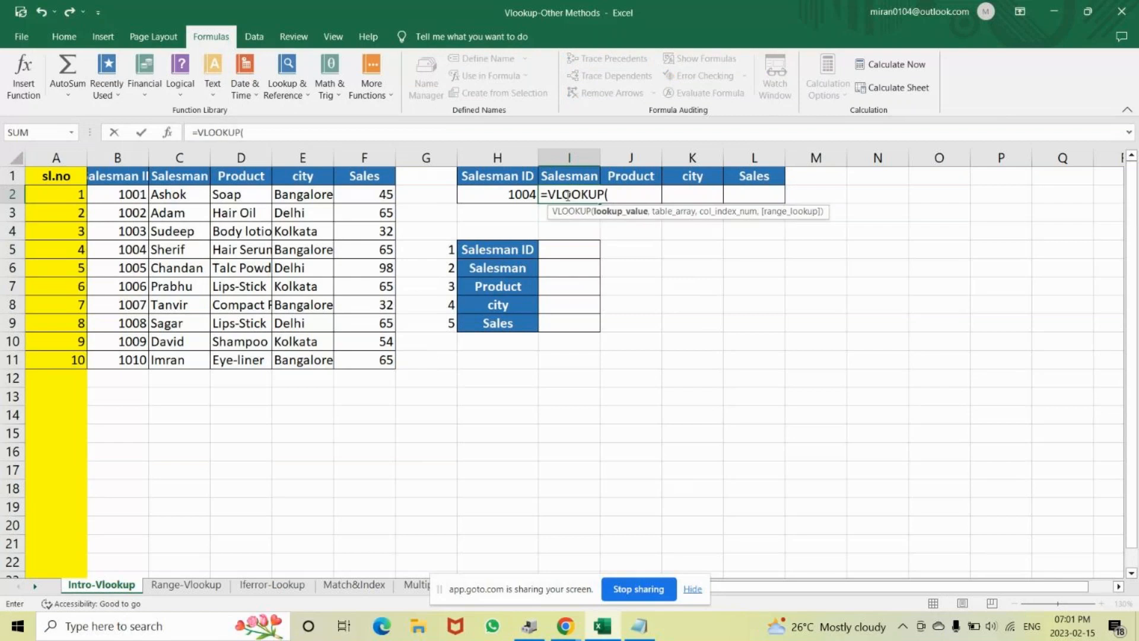
left_click(504, 189)
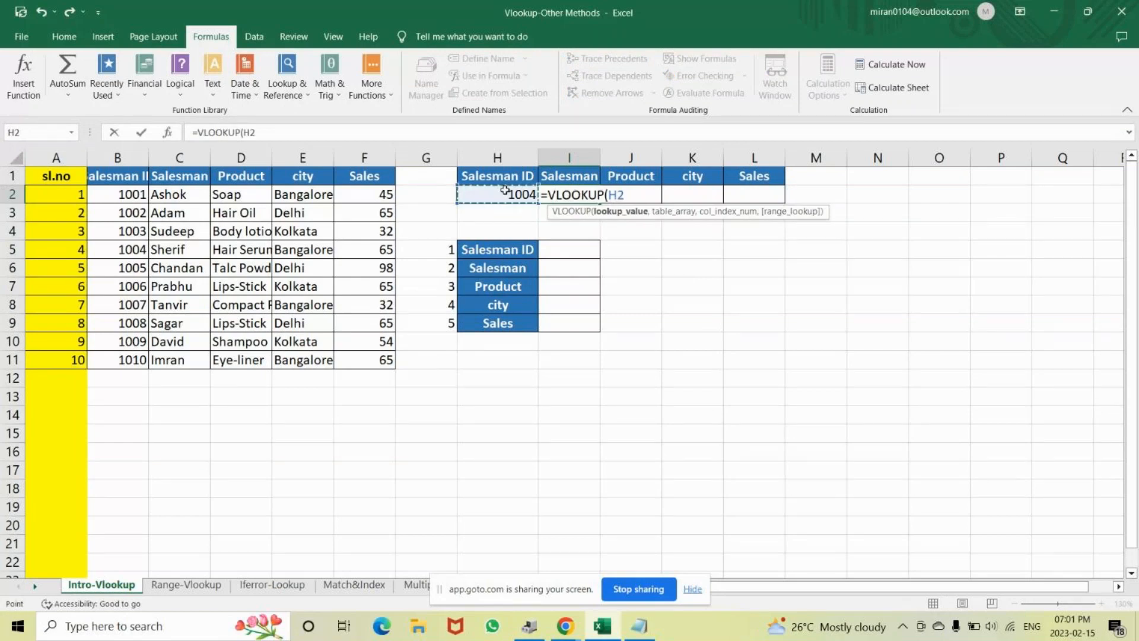
type(",")
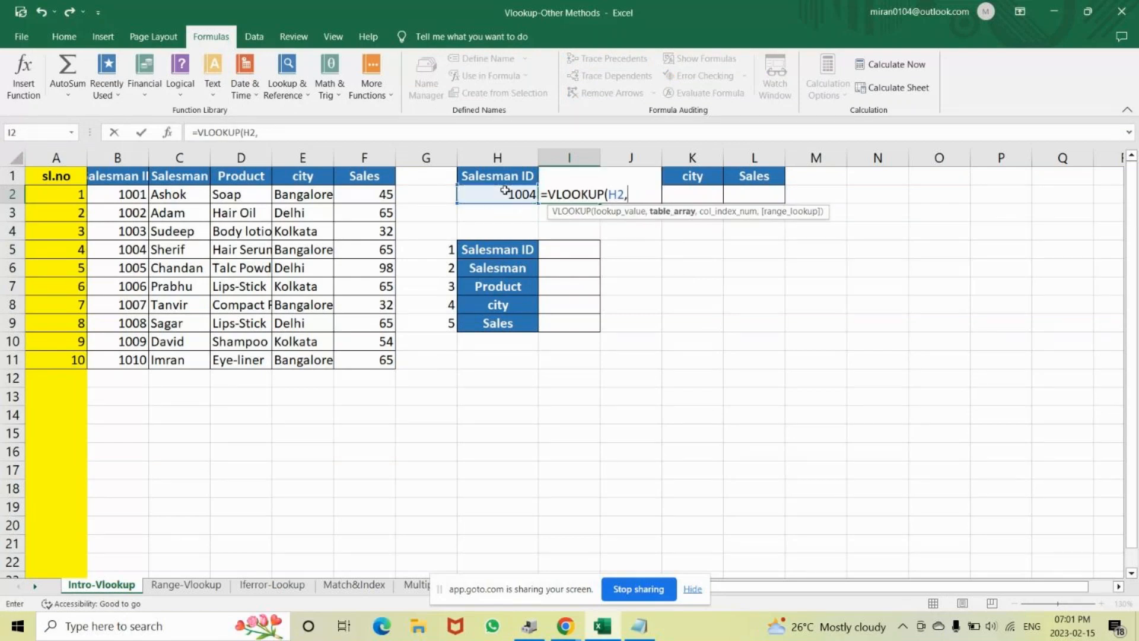
key("BackSpace")
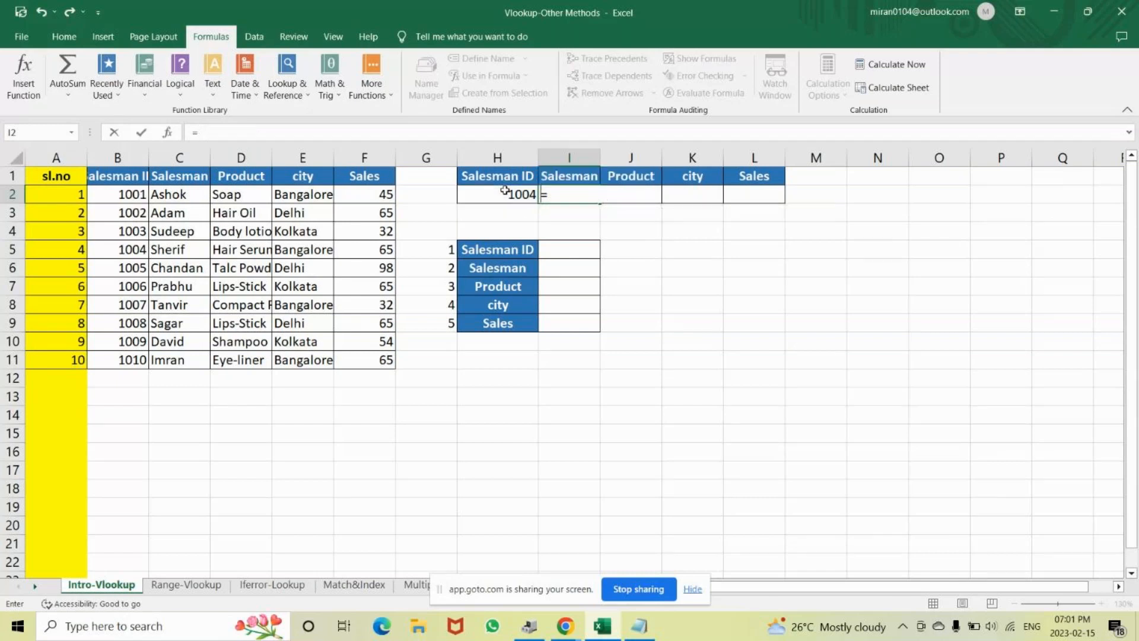
key("BackSpace")
key("Return")
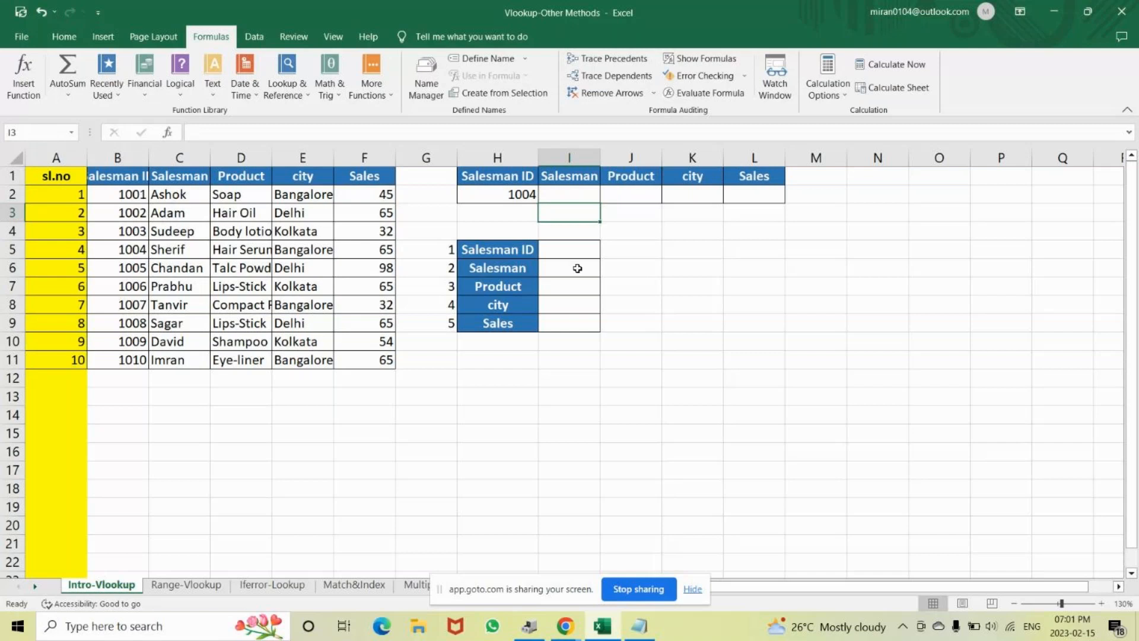
- Try a VLOOKUP formula in I2 with H2 as lookup value and B1:F11 as table array, excluding the sl.no column
left_click(575, 195)
type("=")
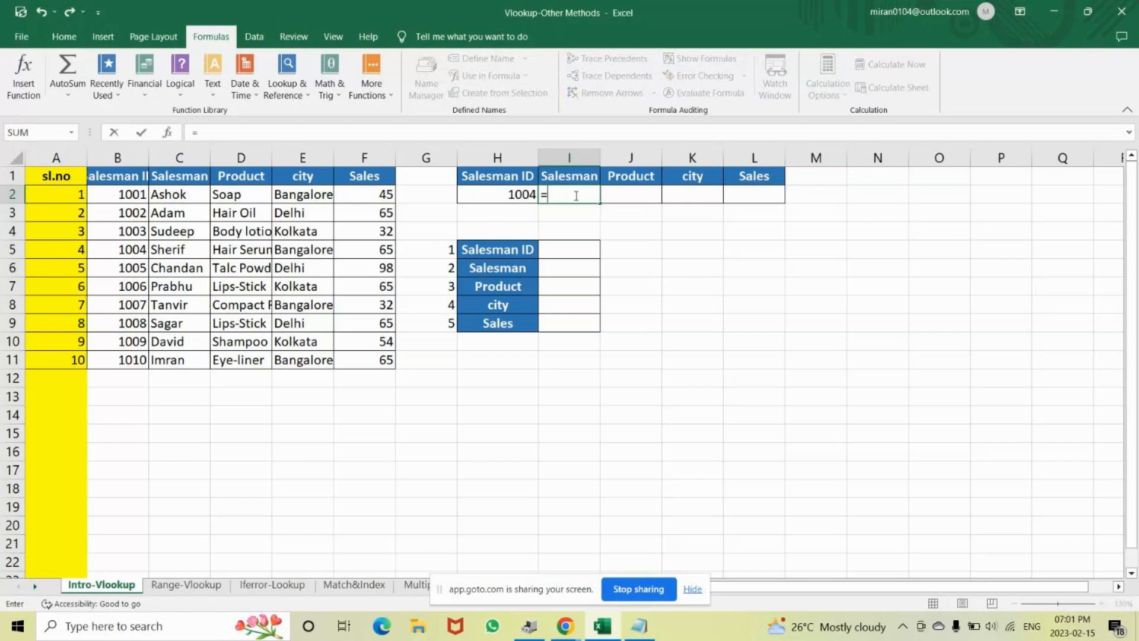
type("vlookup")
key("Tab")
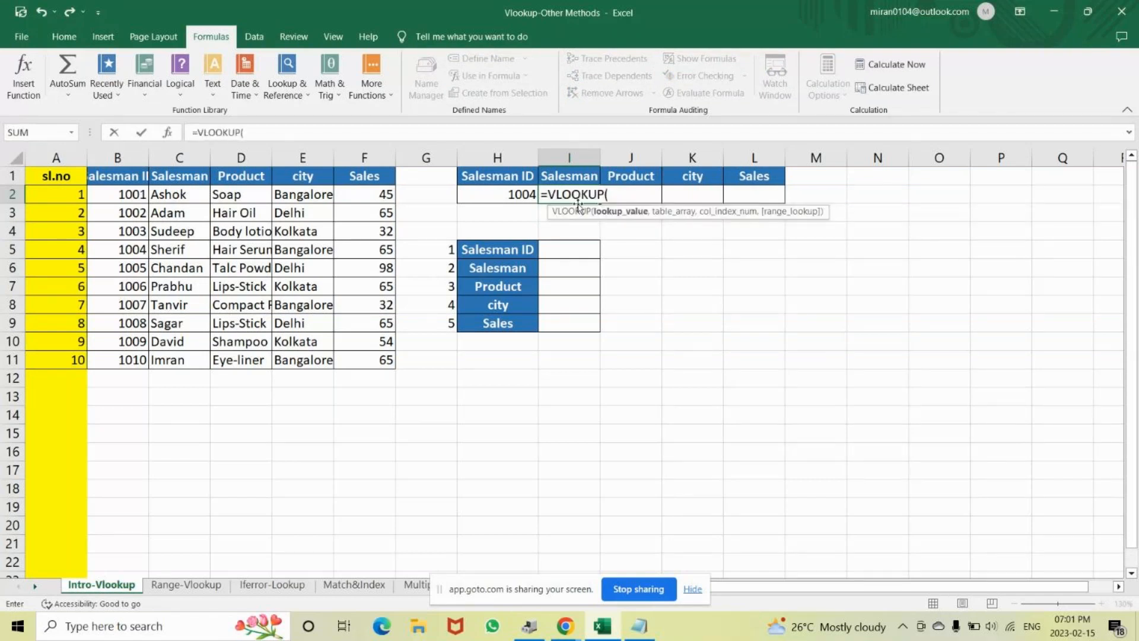
left_click(516, 195)
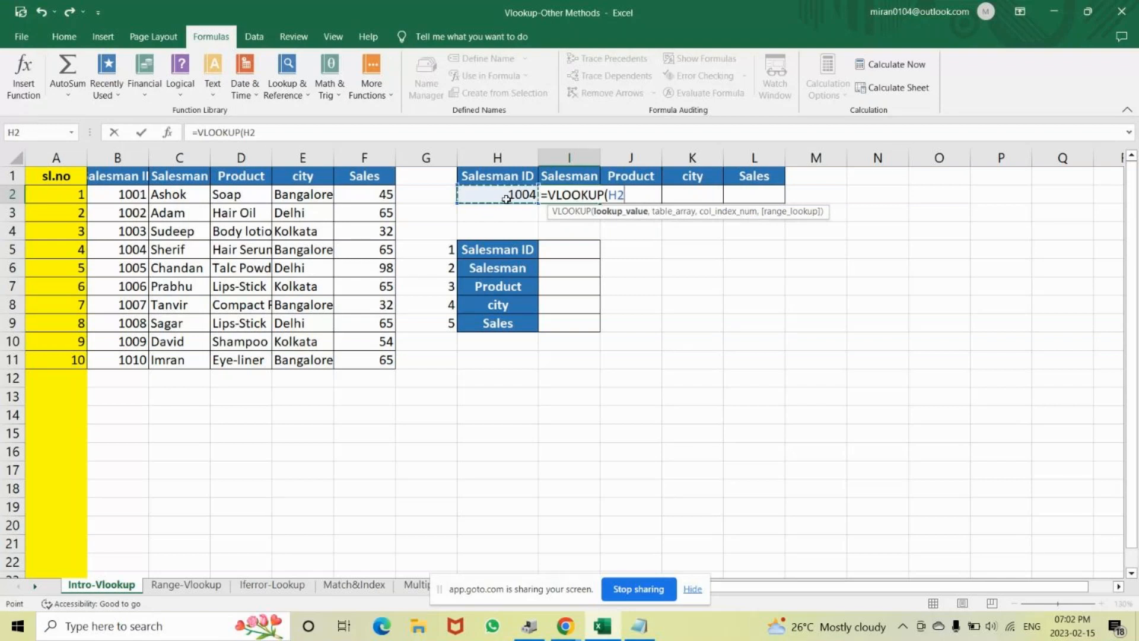
type(",")
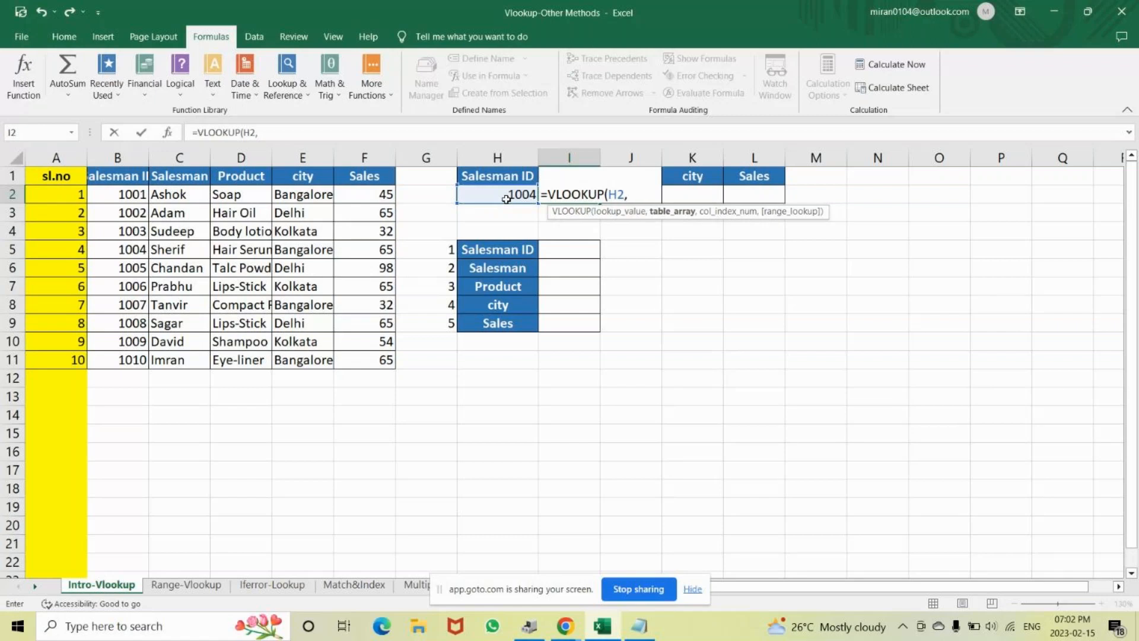
left_click_drag(117, 176, 360, 174)
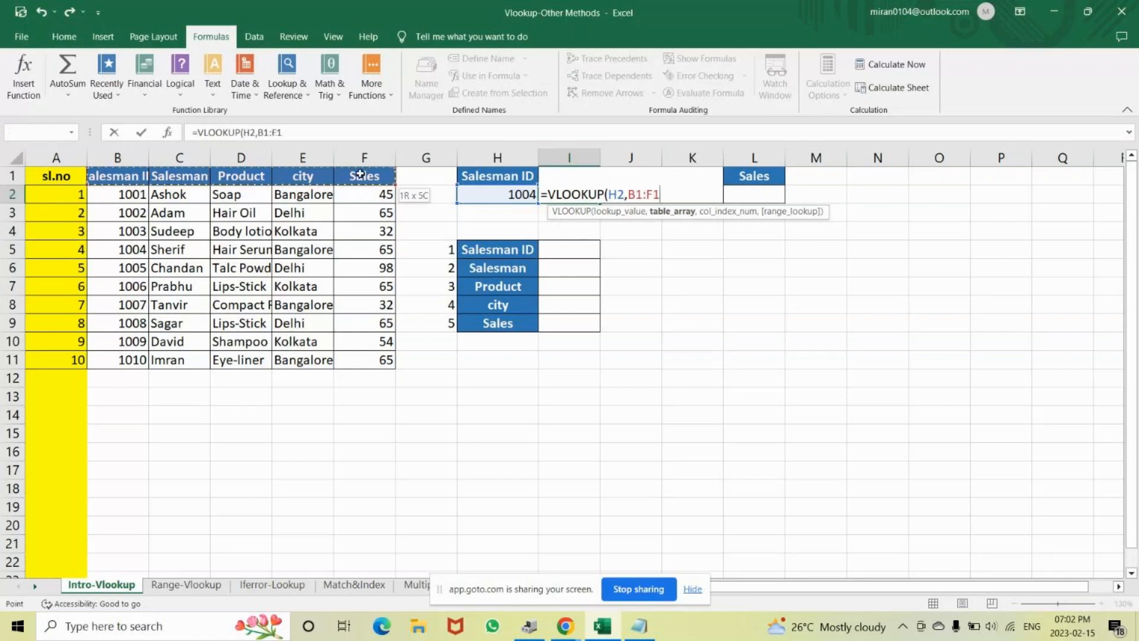
left_click_drag(361, 174, 350, 360)
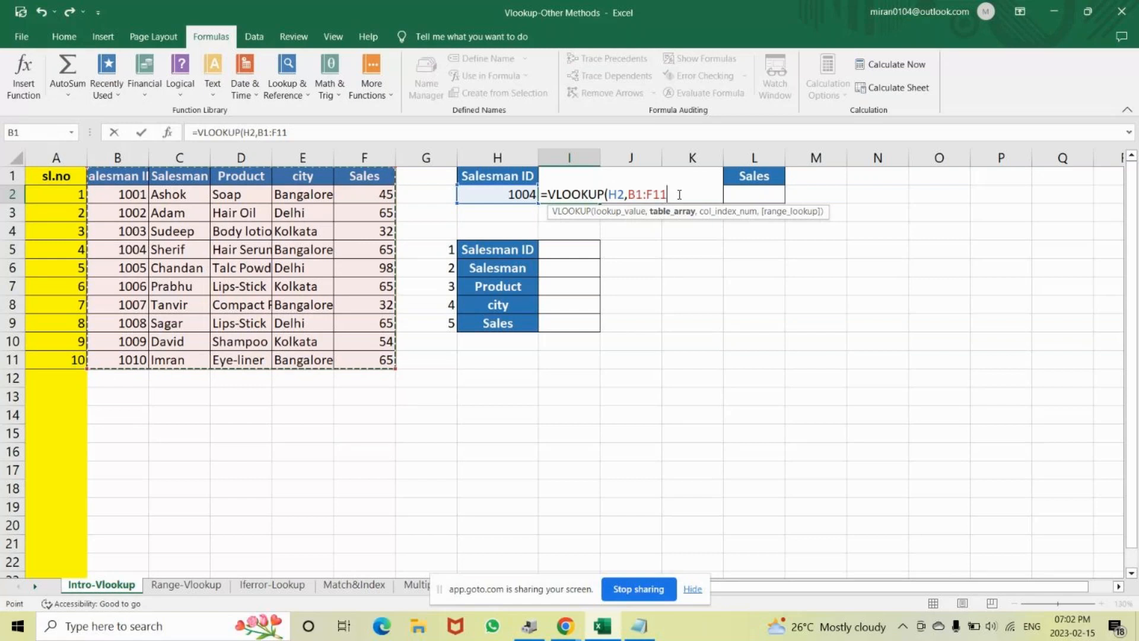
- Remove the B1:F11 table array and discard the unfinished VLOOKUP formula in I2
key("BackSpace")
key("BackSpace")
key("BackSpace")
key("BackSpace")
key("BackSpace")
key("BackSpace")
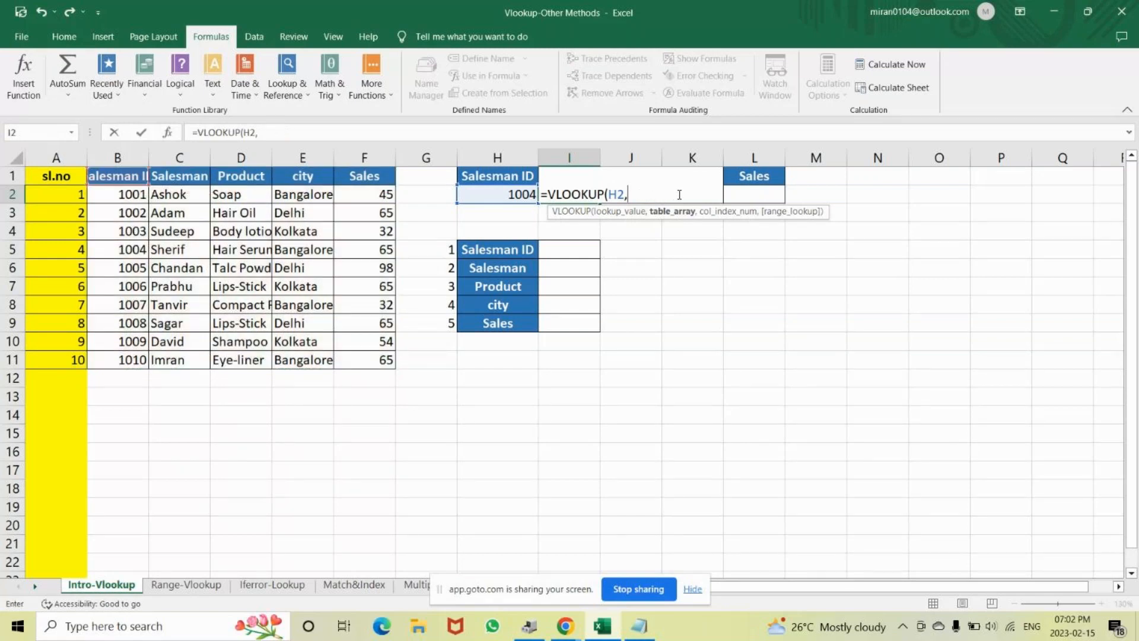
key("Escape")
key("Return")
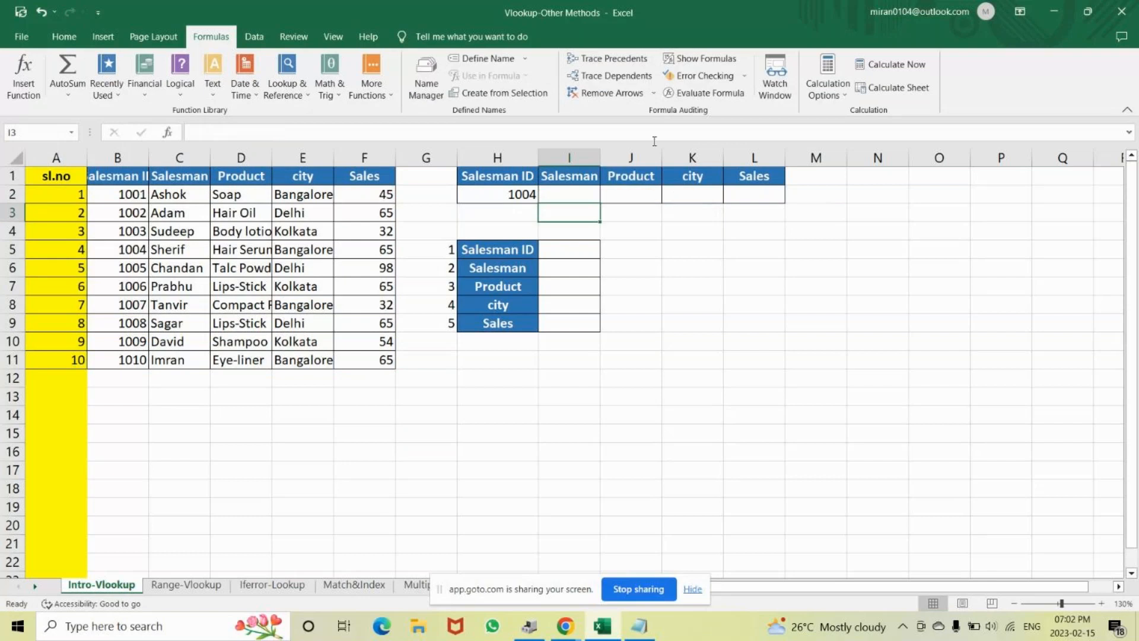
- Create a workbook-scoped defined name Salesman that refers to cell I2 on the Intro-Vlookup sheet
key("Up")
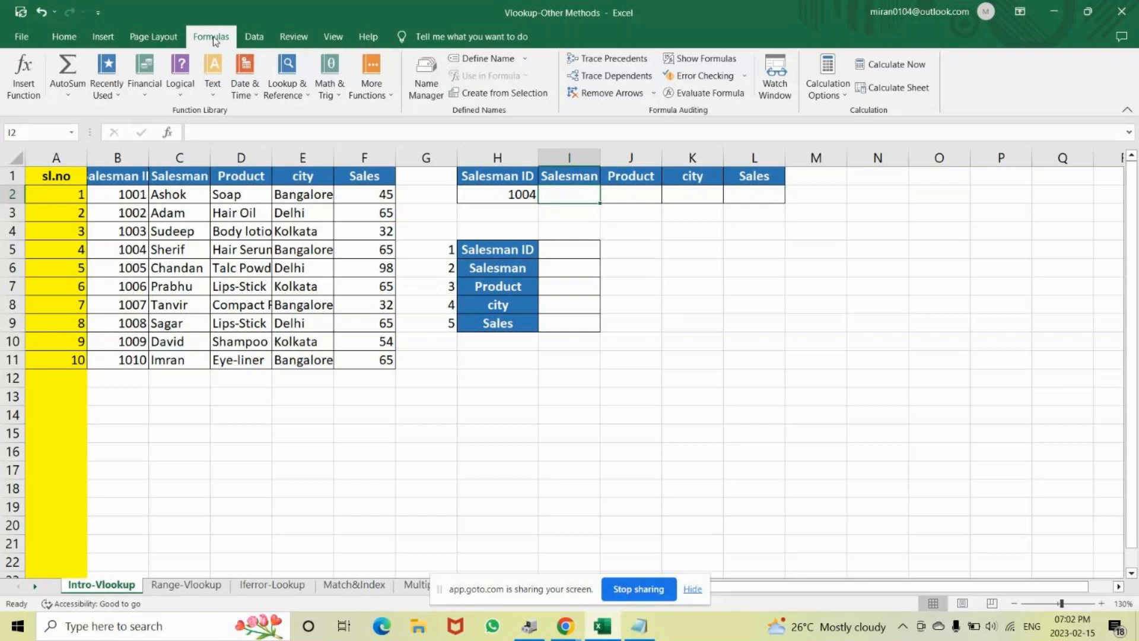
left_click(426, 71)
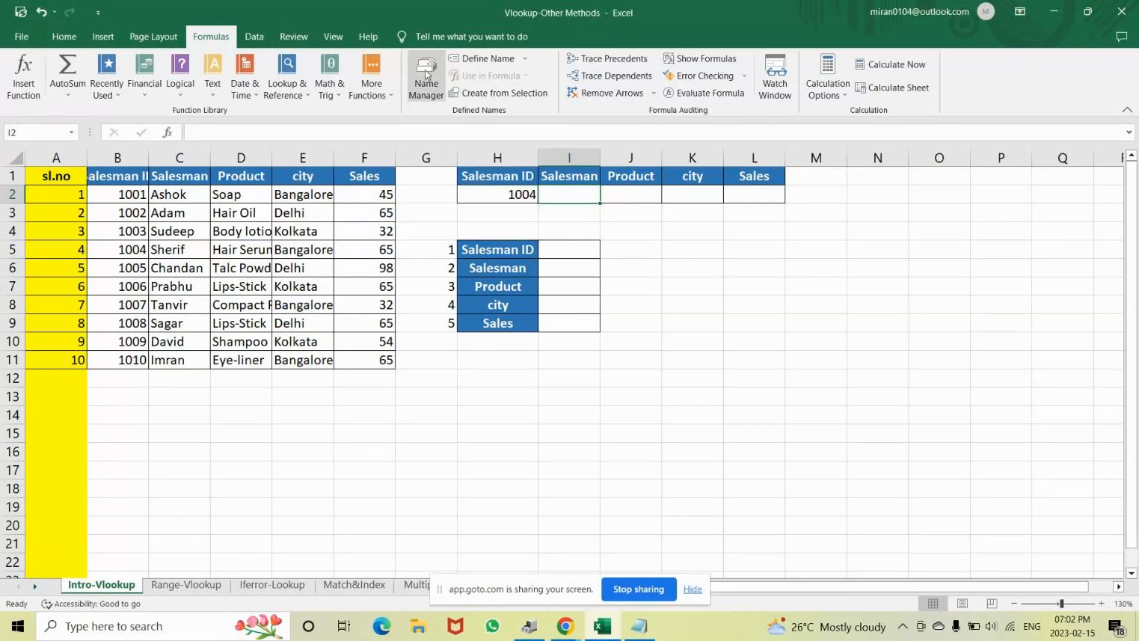
left_click(426, 73)
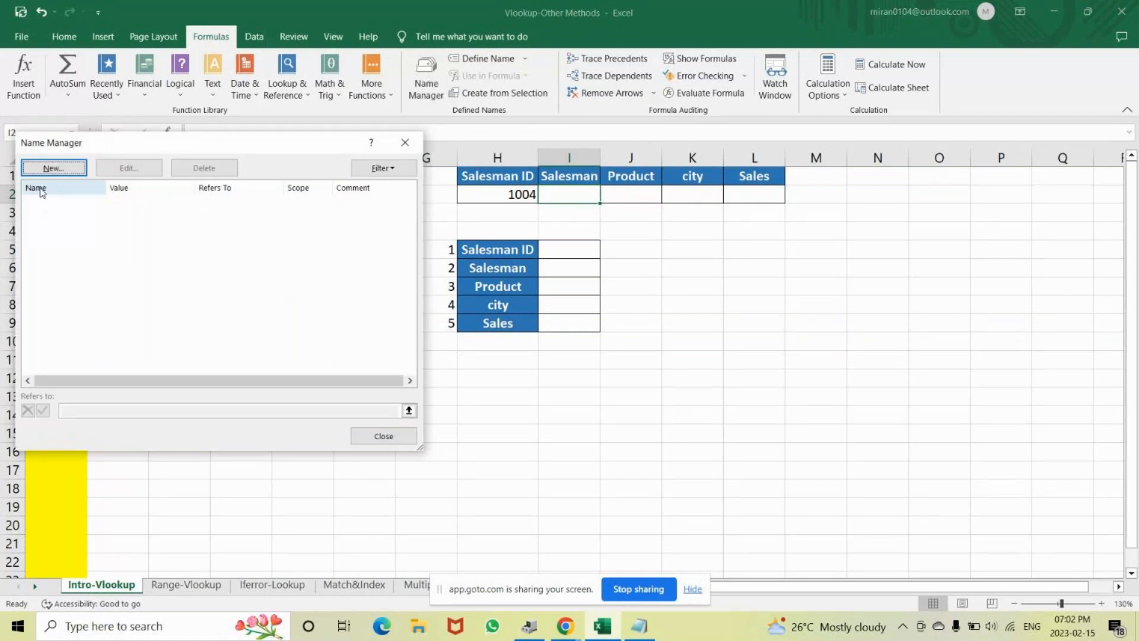
left_click(55, 168)
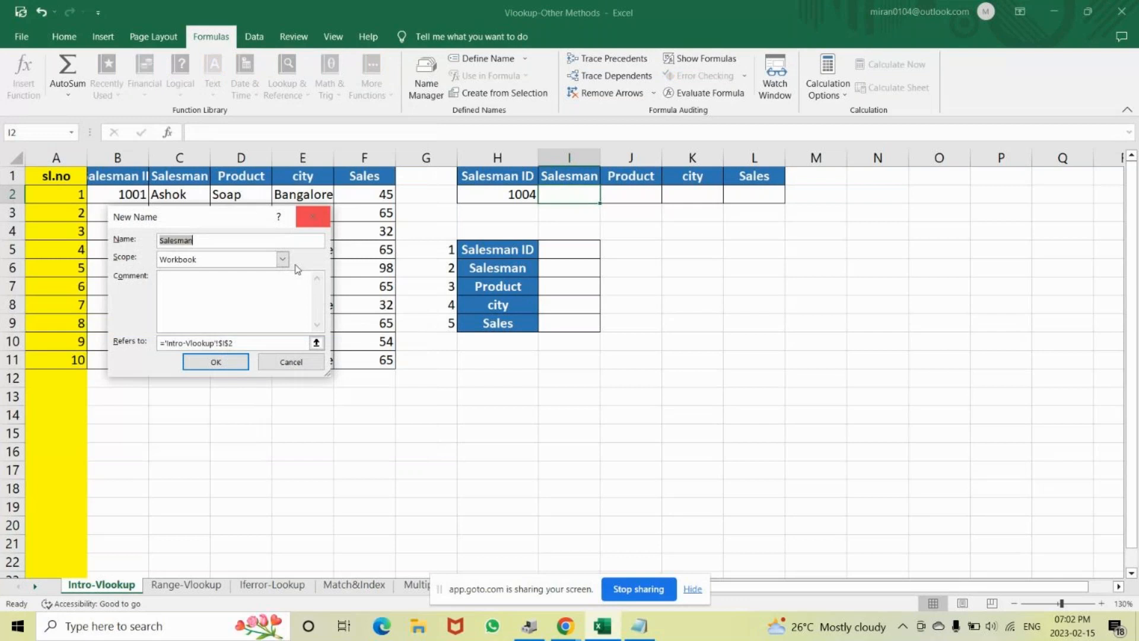
left_click(228, 361)
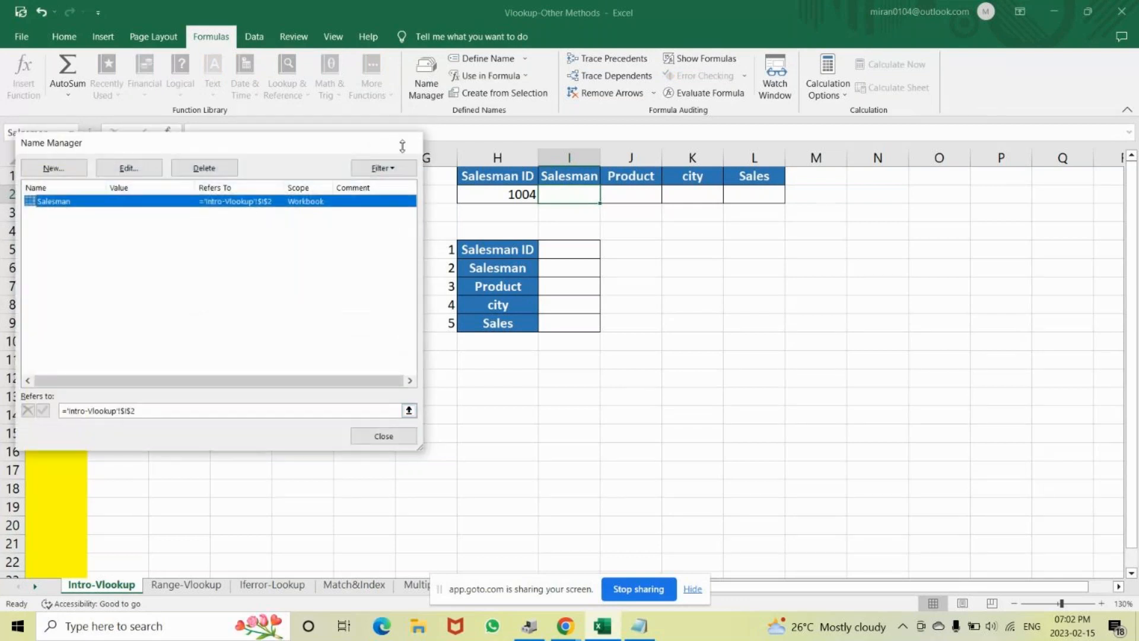
left_click(402, 144)
- Delete the defined name Salesman from the workbook
key("ctrl+F3")
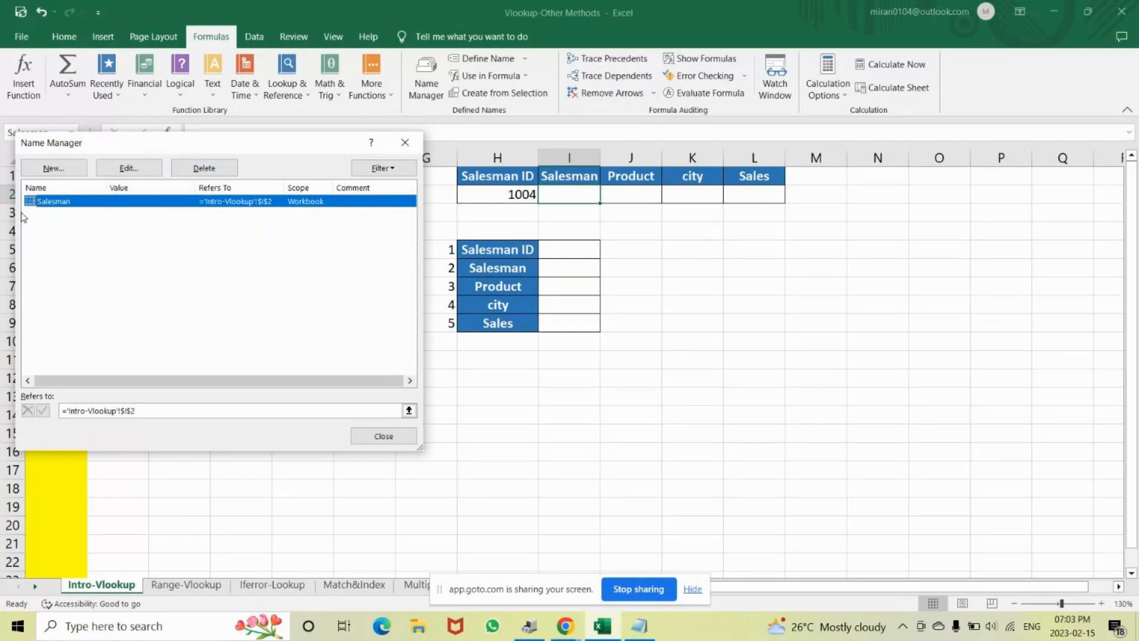
left_click(195, 168)
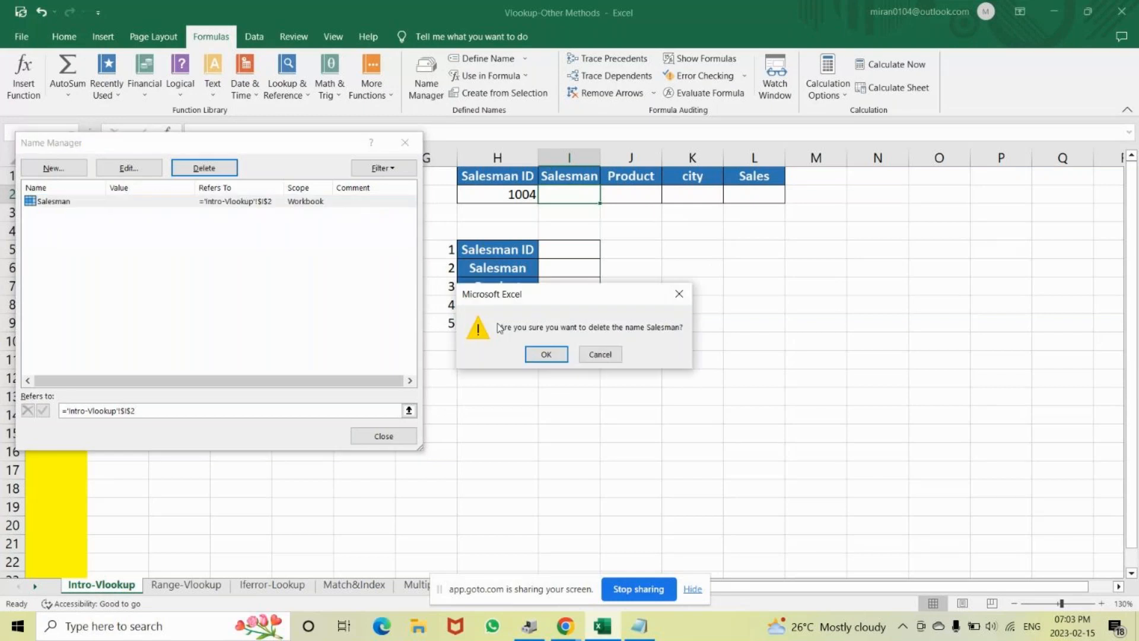
key("Return")
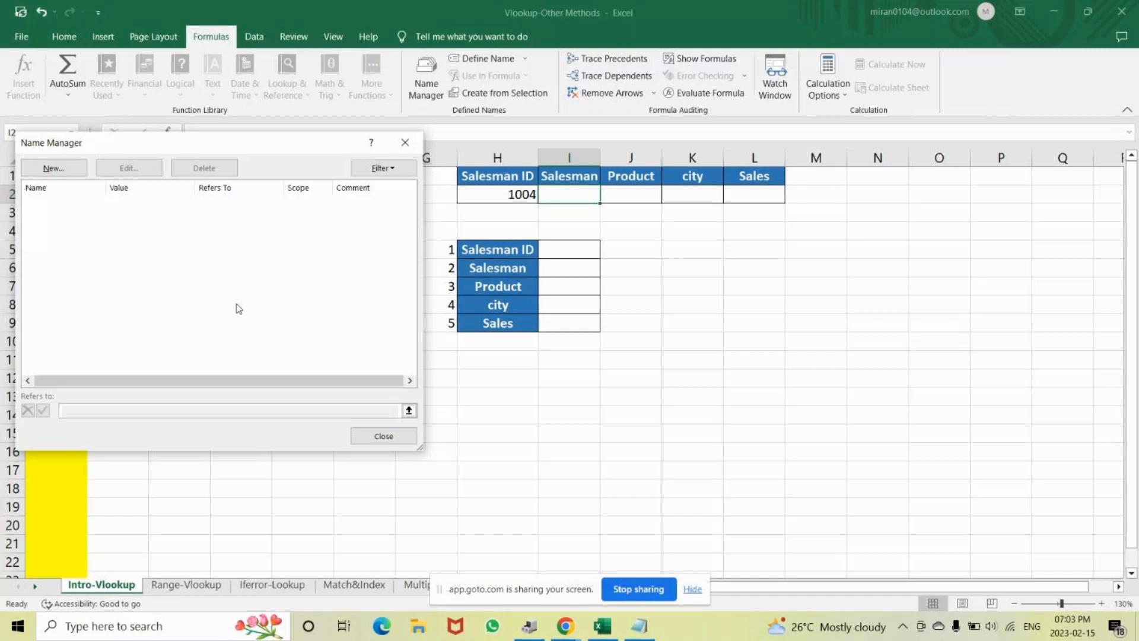
left_click(406, 145)
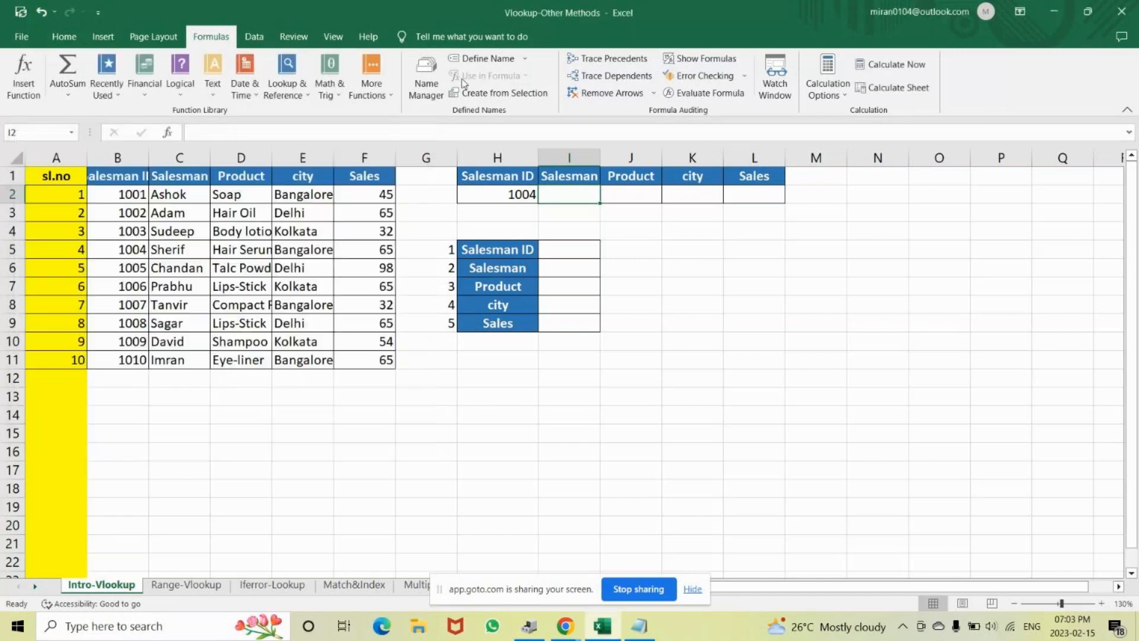
- Name the sales table range B1:F11, without the sl.no column, as sales_report
left_click(117, 172)
key("ctrl+shift+Down")
key("ctrl+shift+Right")
left_click(38, 131)
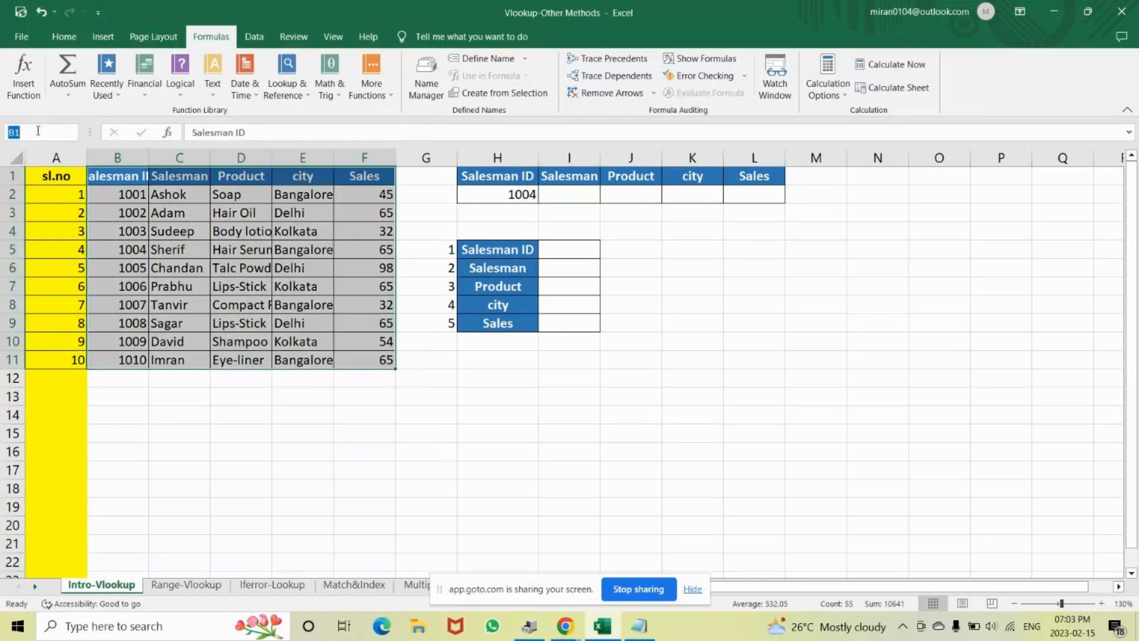
type("sales_data")
key("Return")
left_click(674, 199)
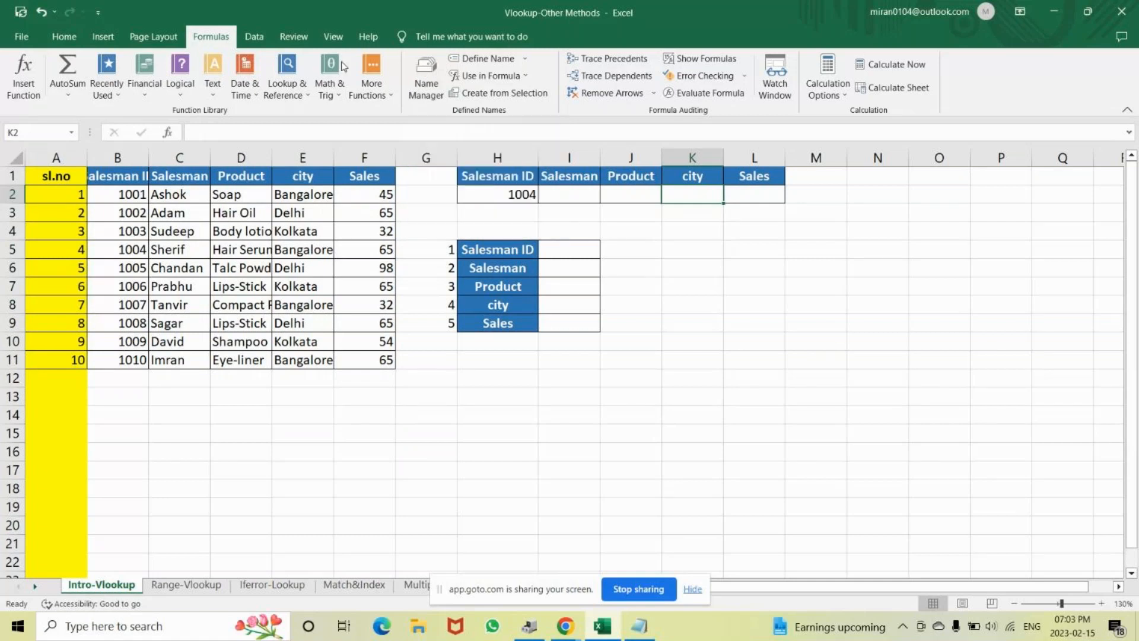
- Delete the defined name sales_report from the workbook
key("ctrl+F3")
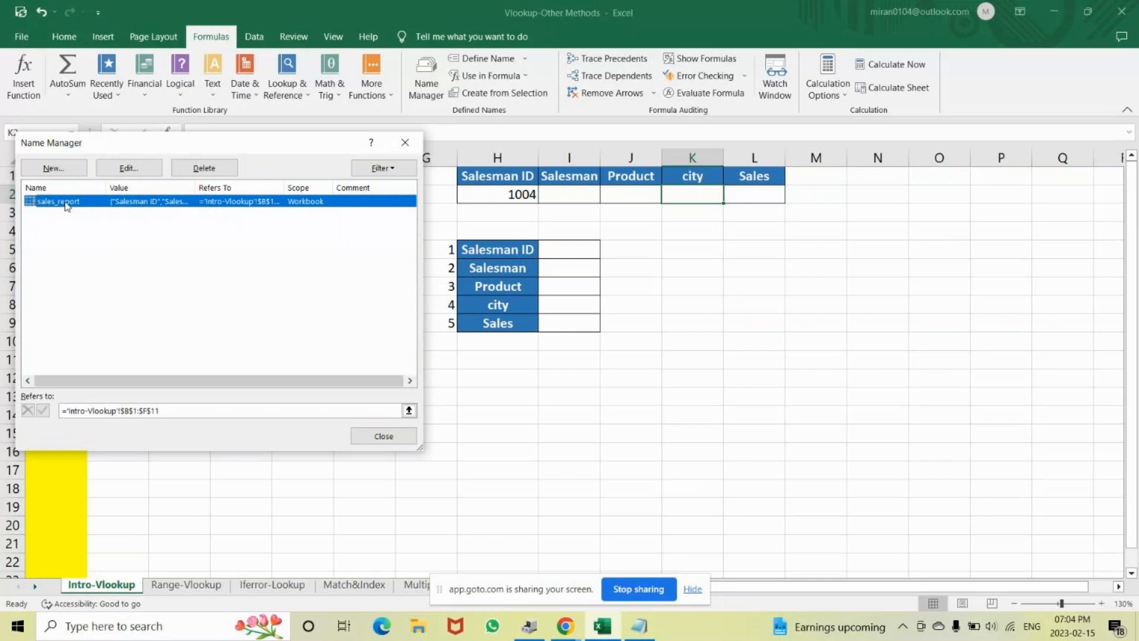
left_click(201, 168)
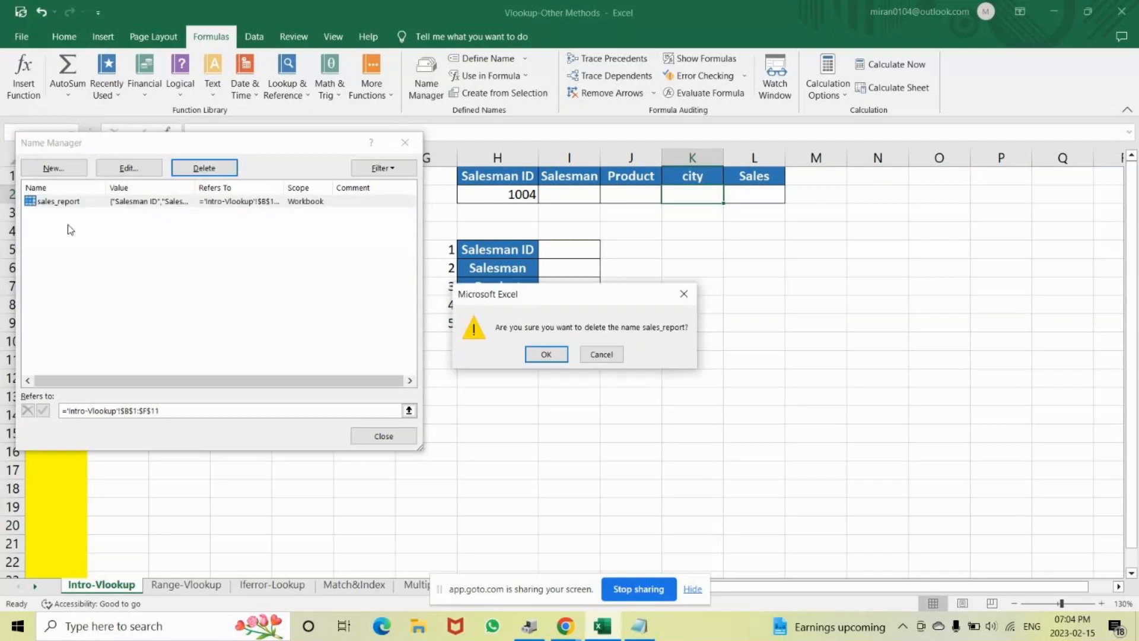
left_click(546, 355)
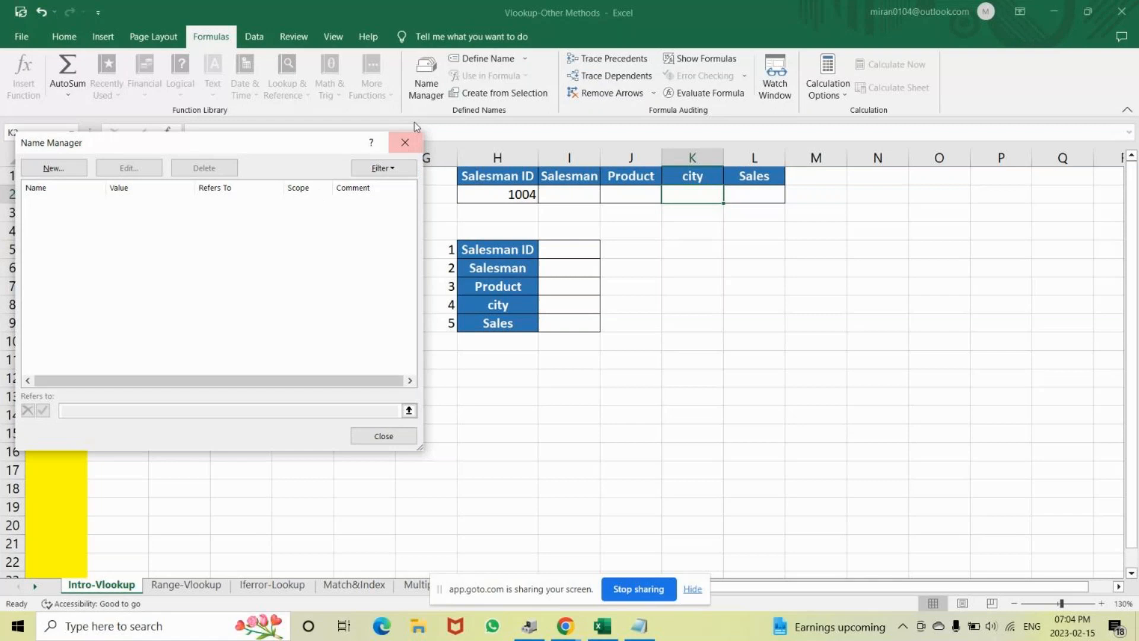
left_click(405, 143)
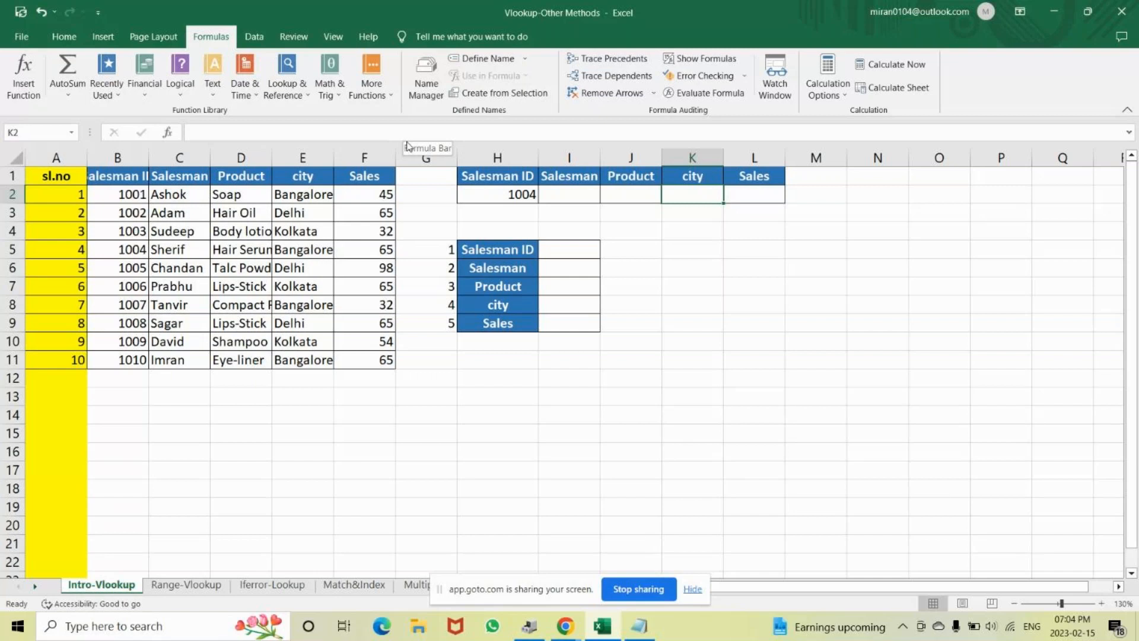
- AutoFit the column widths of the sales table B1:F11 to their contents
left_click(561, 190)
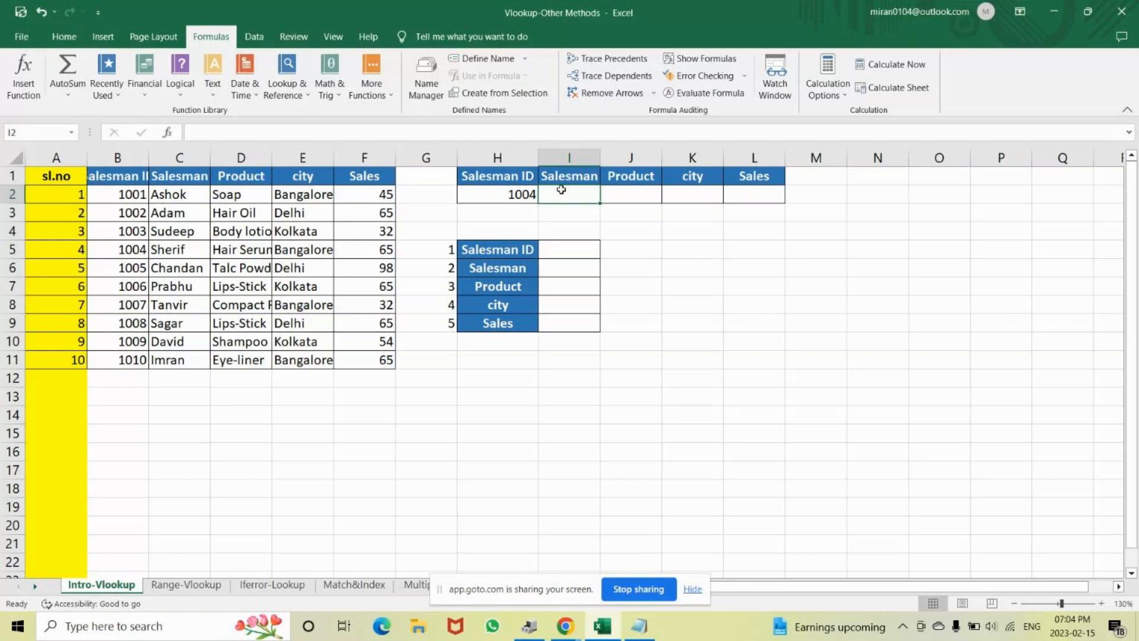
left_click_drag(117, 176, 344, 359)
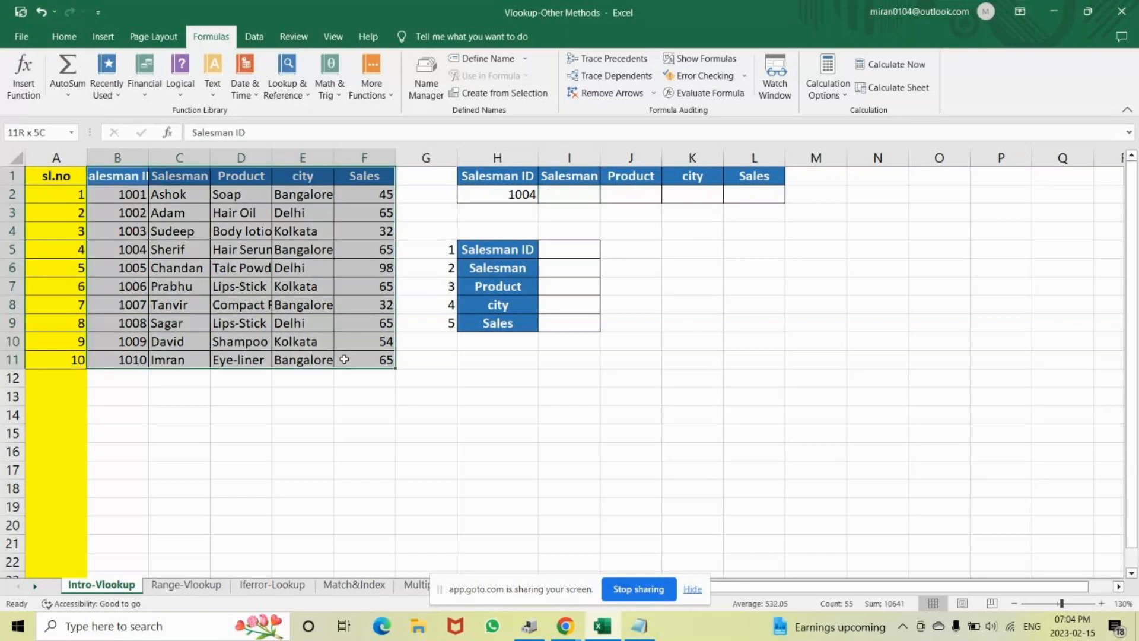
left_click(64, 37)
left_click(839, 76)
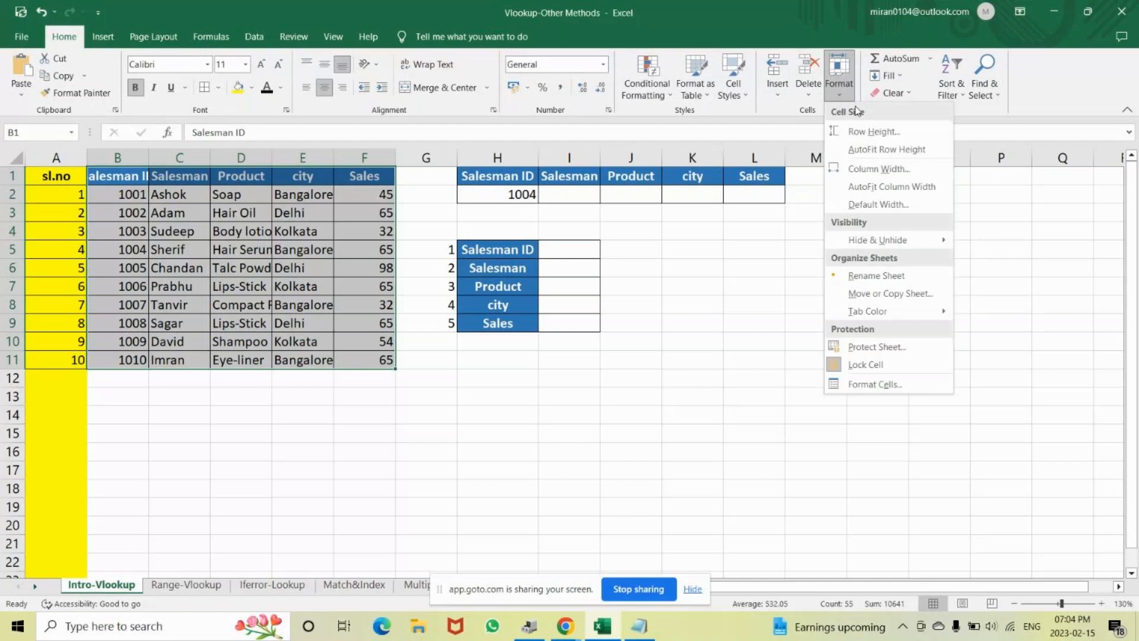
left_click(885, 187)
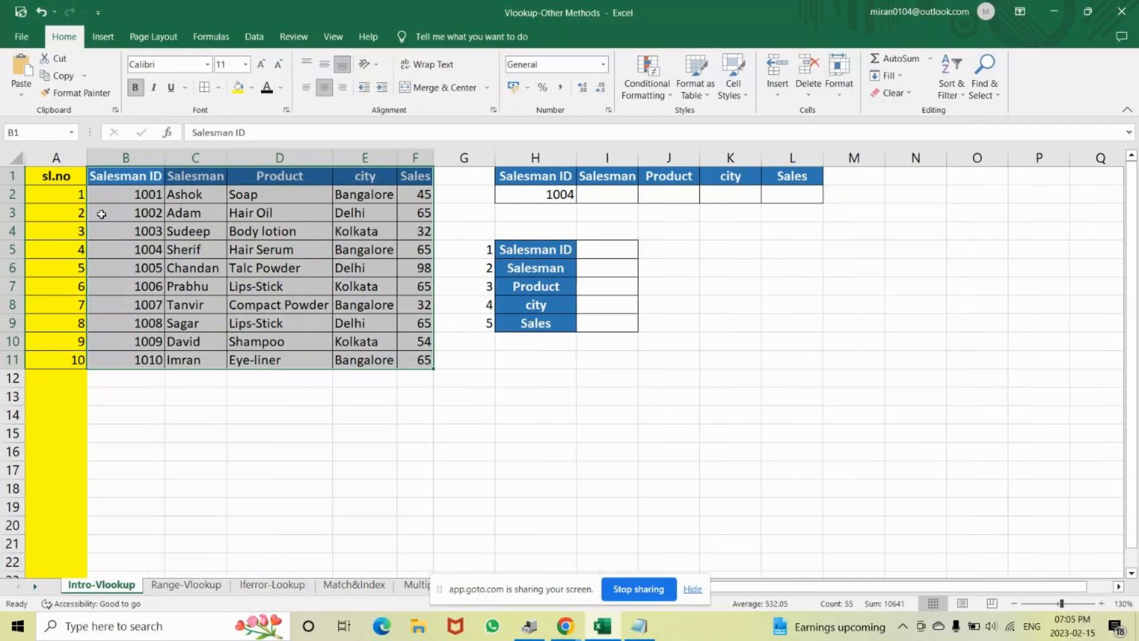
left_click(102, 214)
left_click(277, 178)
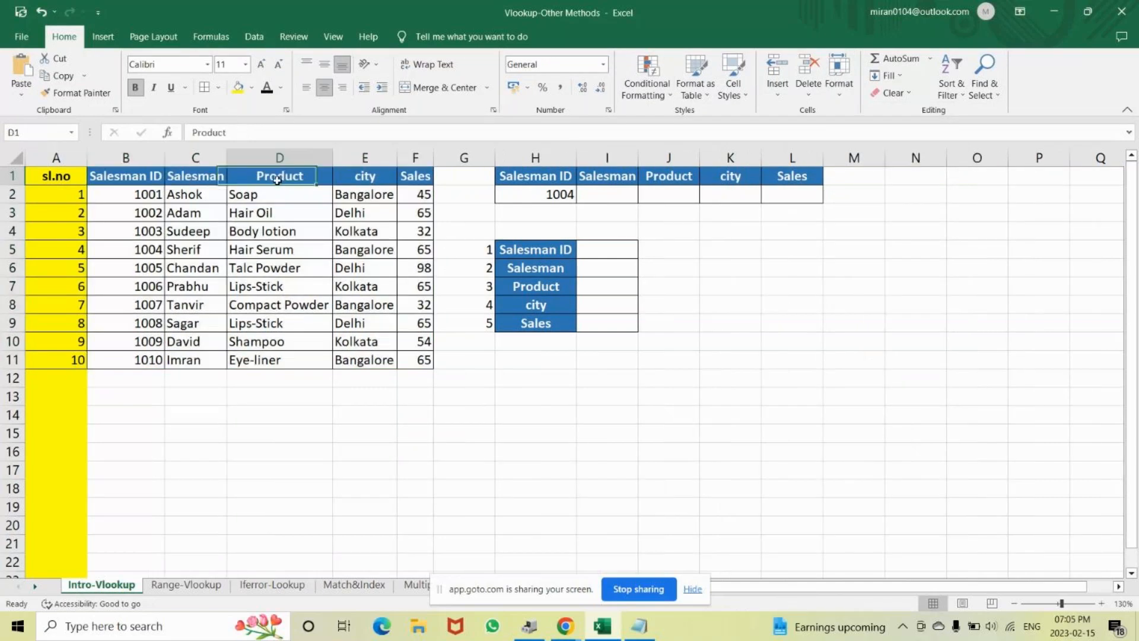
- Start a formula in cell I2 under the Salesman header
left_click(606, 195)
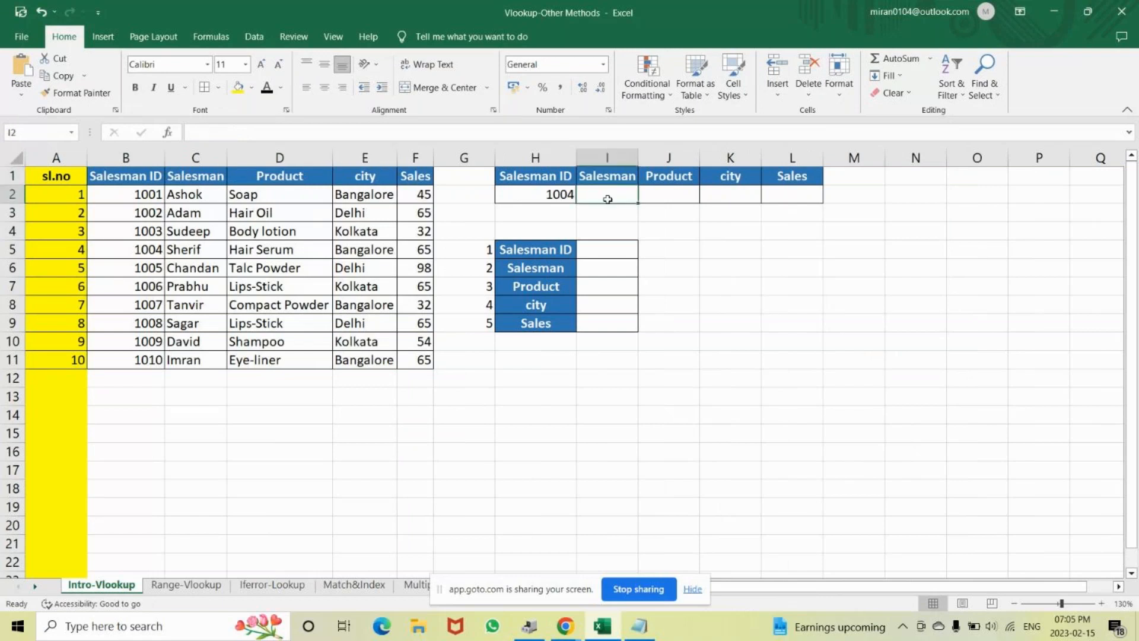
type("=")
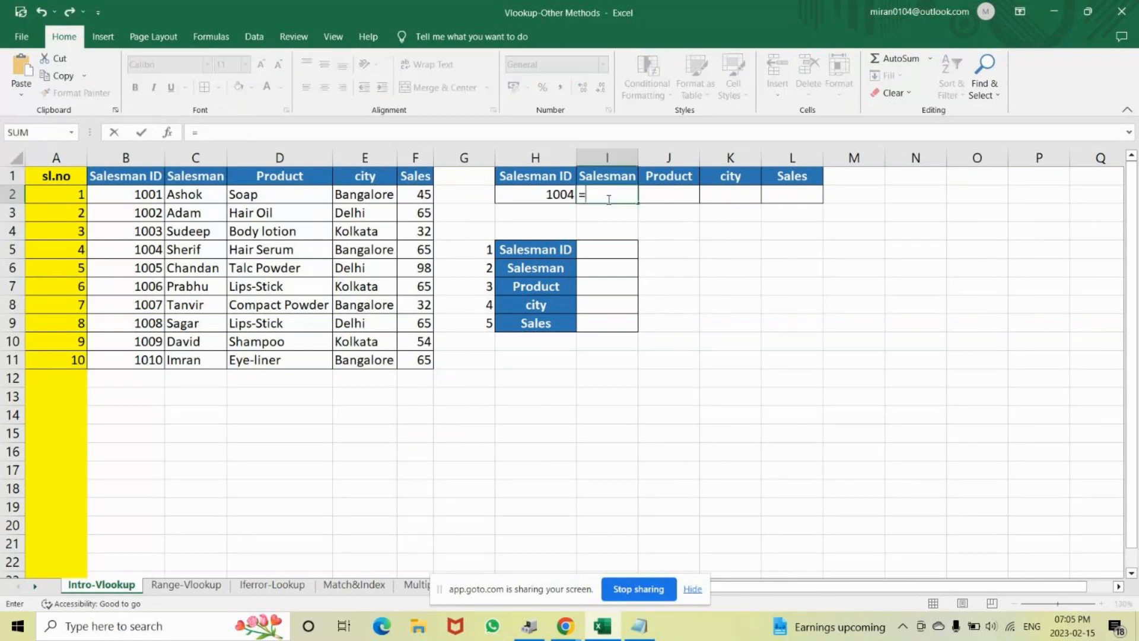
- Build a VLOOKUP in I2 with H2 as the lookup value and B1:F11 as the table array
type("vloo")
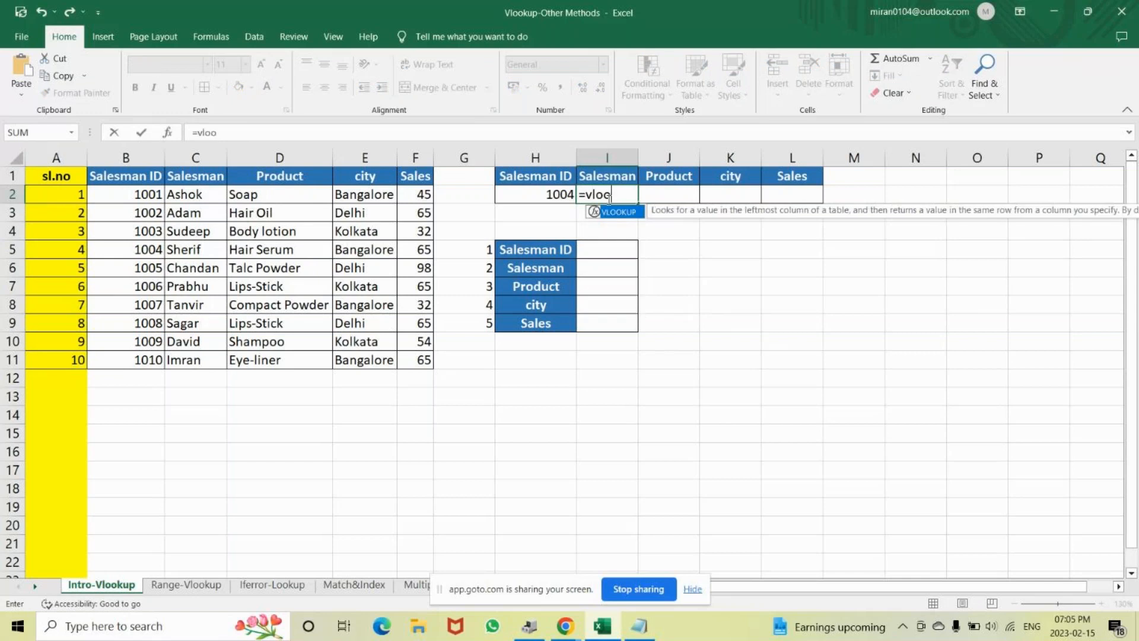
type("u")
key("BackSpace")
key("Tab")
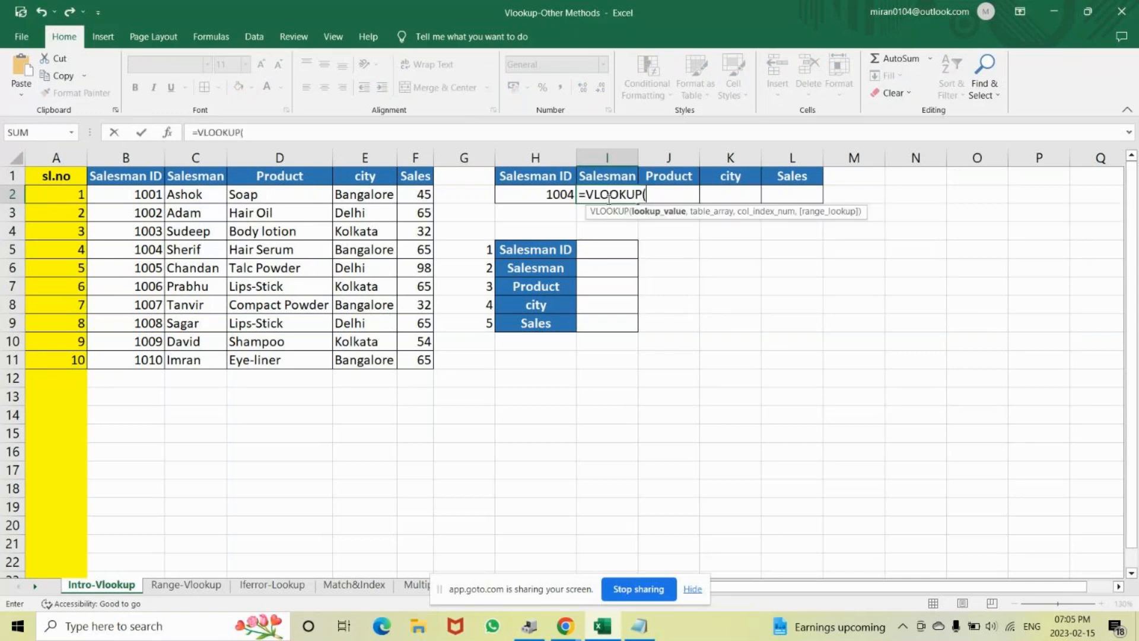
left_click(557, 191)
type(",")
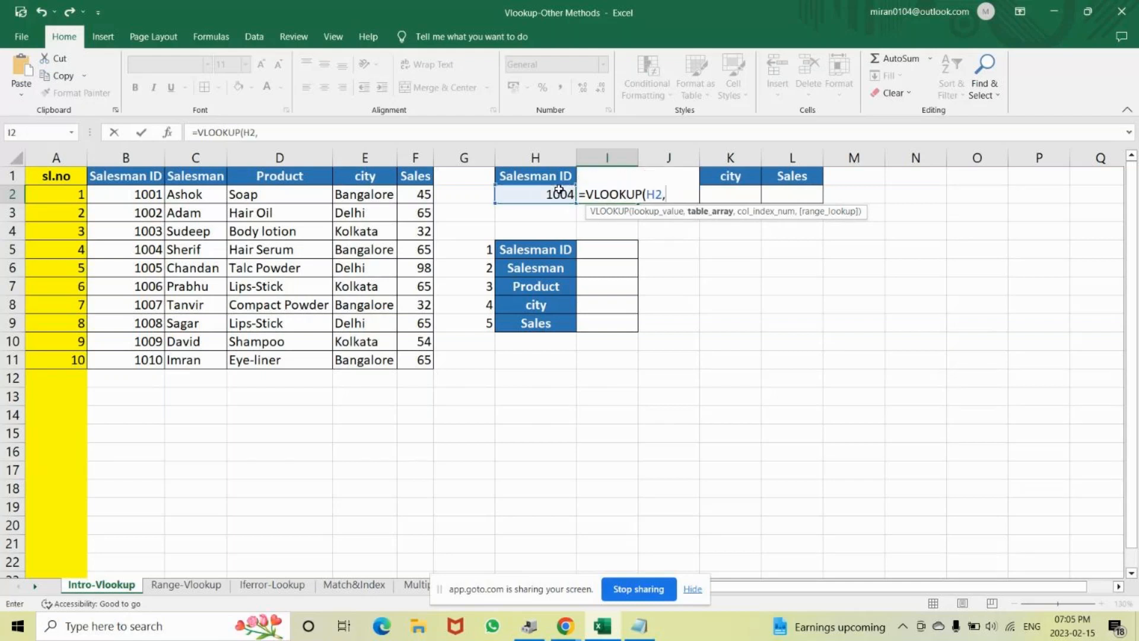
left_click(116, 174)
left_click_drag(115, 174, 419, 360)
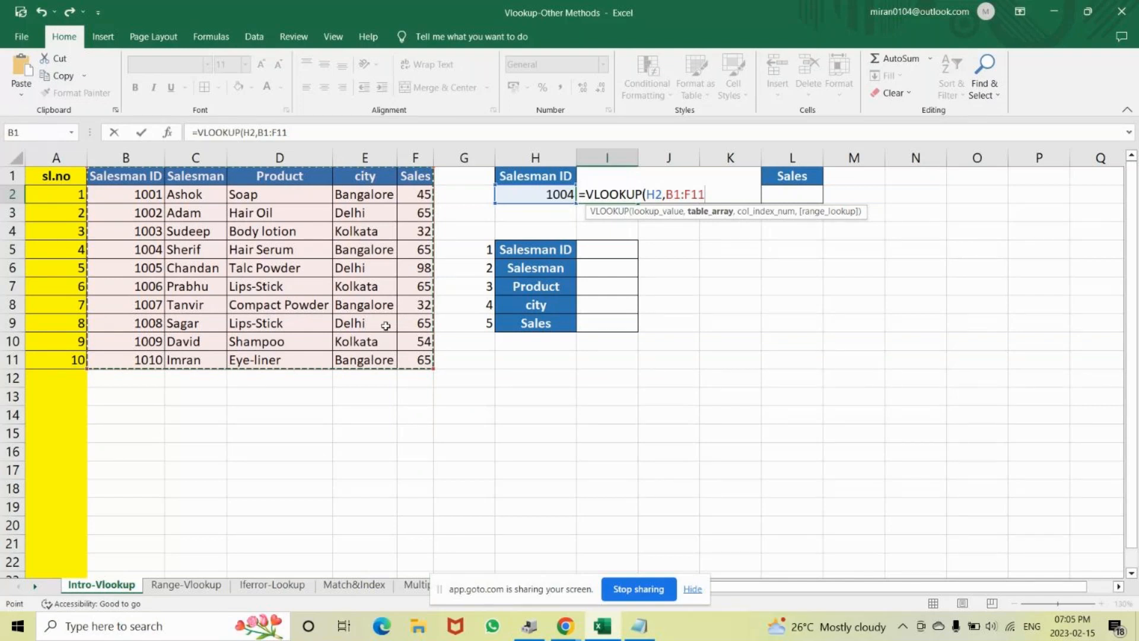
type(",")
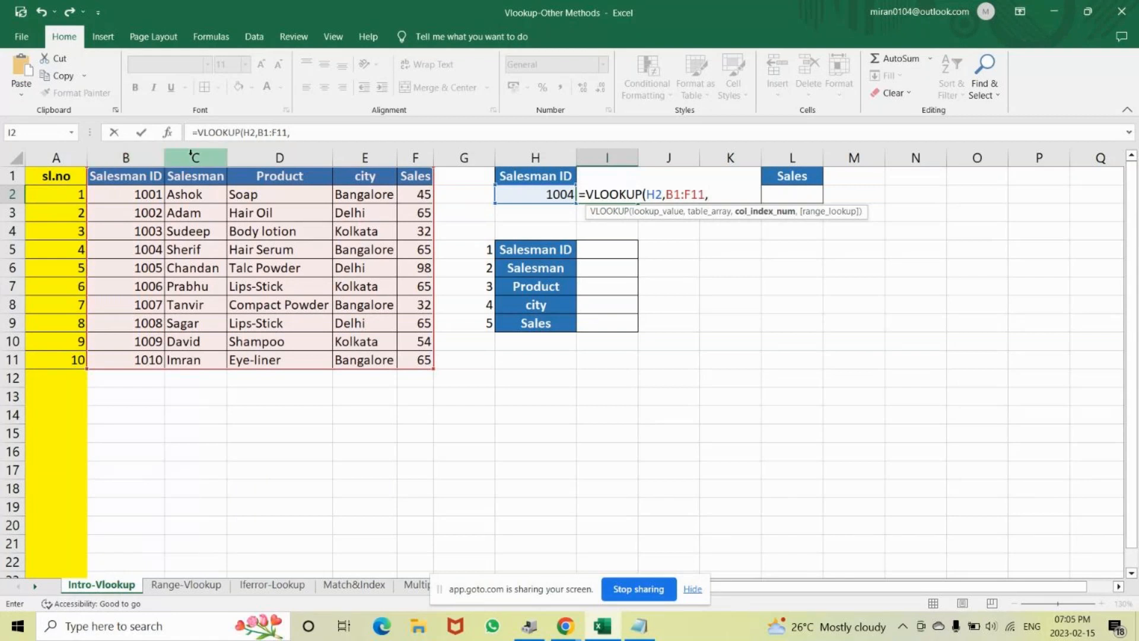
- Complete the I2 formula with column index 2 and FALSE for an exact match
type("2,")
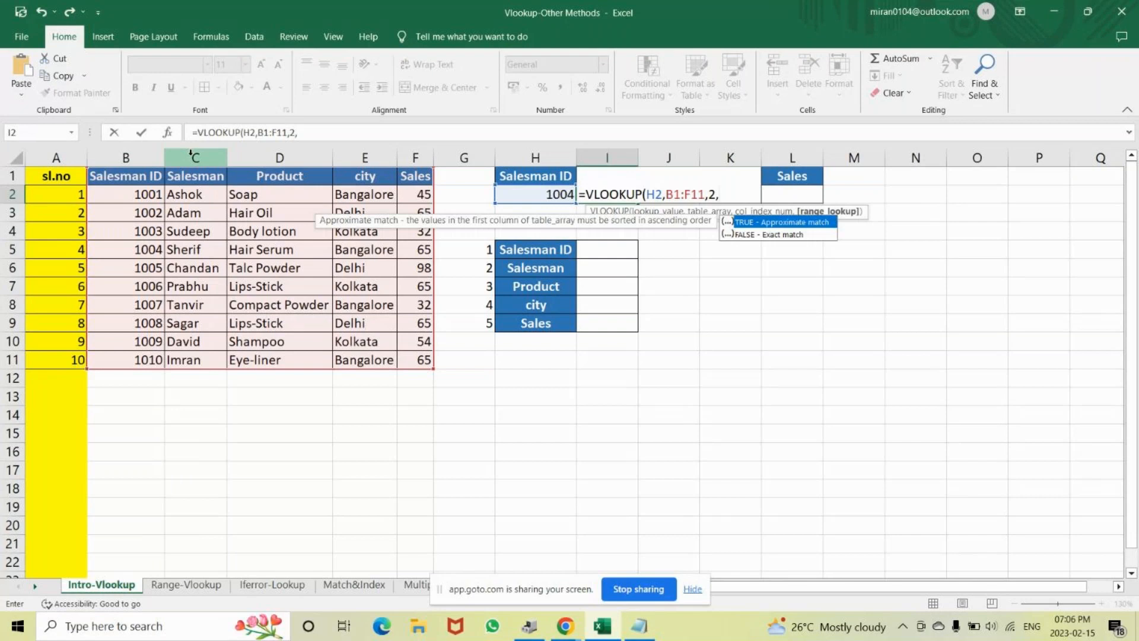
key("Down")
key("Up")
key("Down")
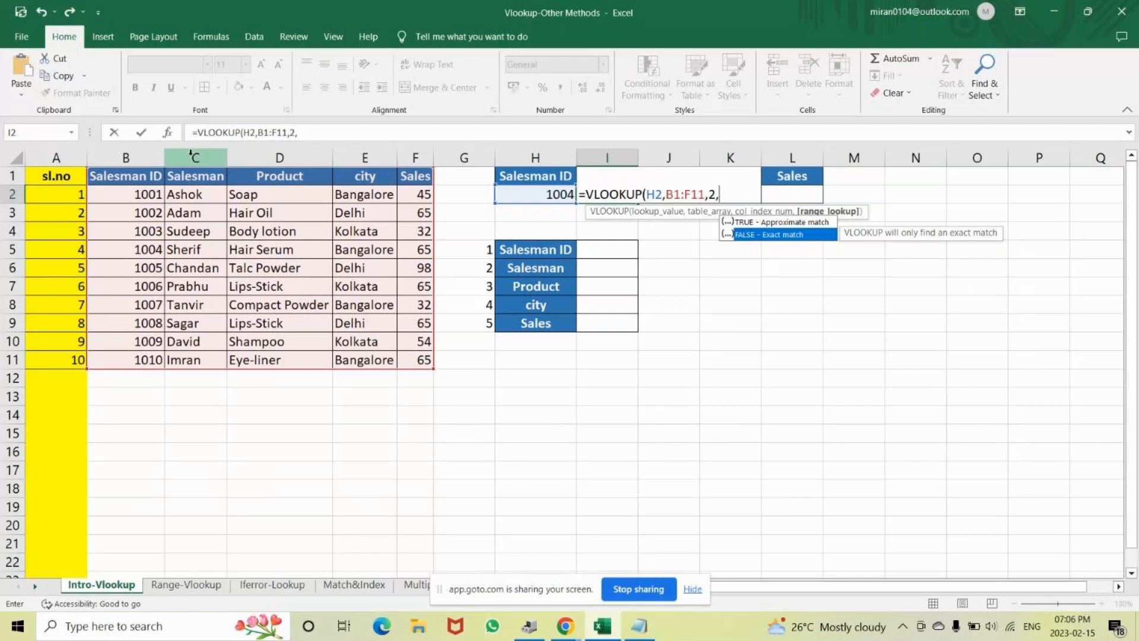
key("Tab")
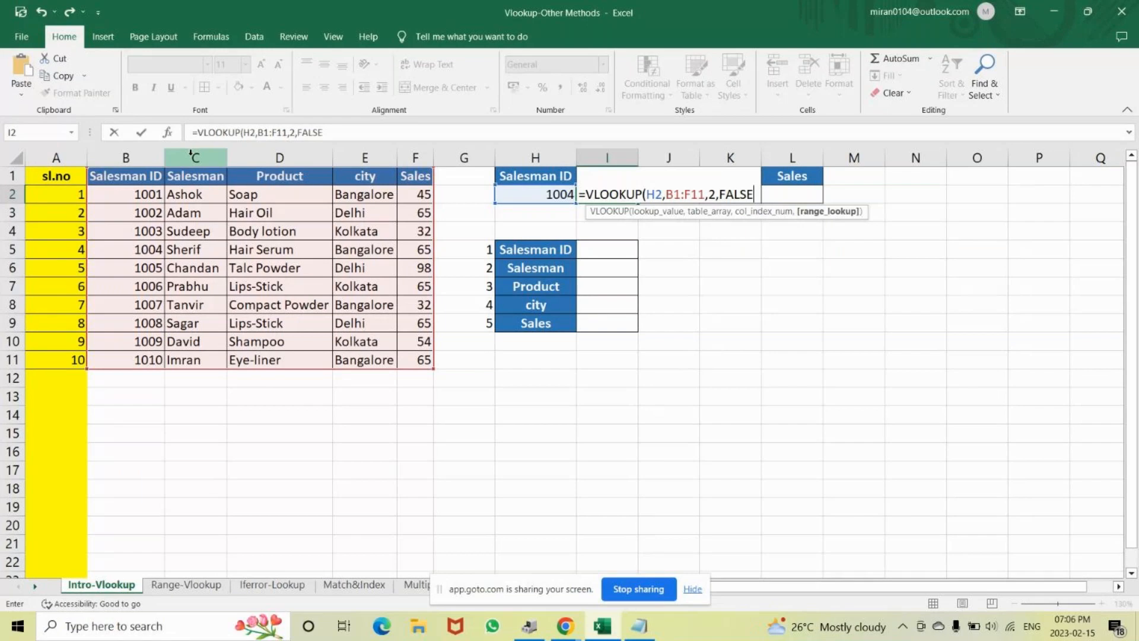
type(")")
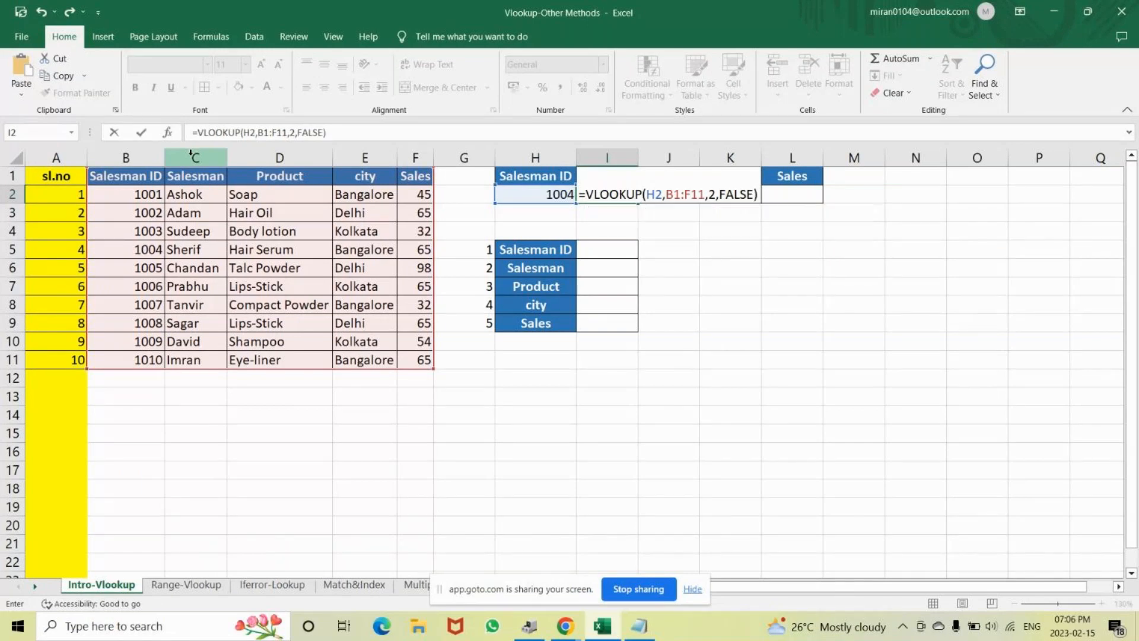
key("Return")
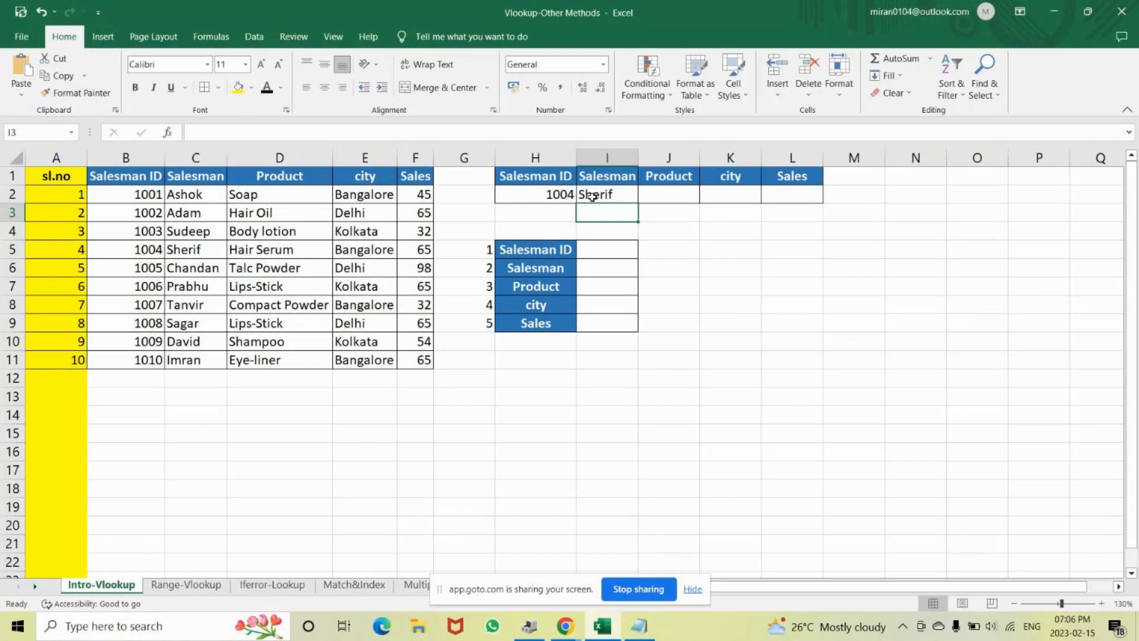
- Compare the I2 result with the matching row in the source table and review its formula's references
left_click(554, 194)
left_click_drag(146, 249, 220, 251)
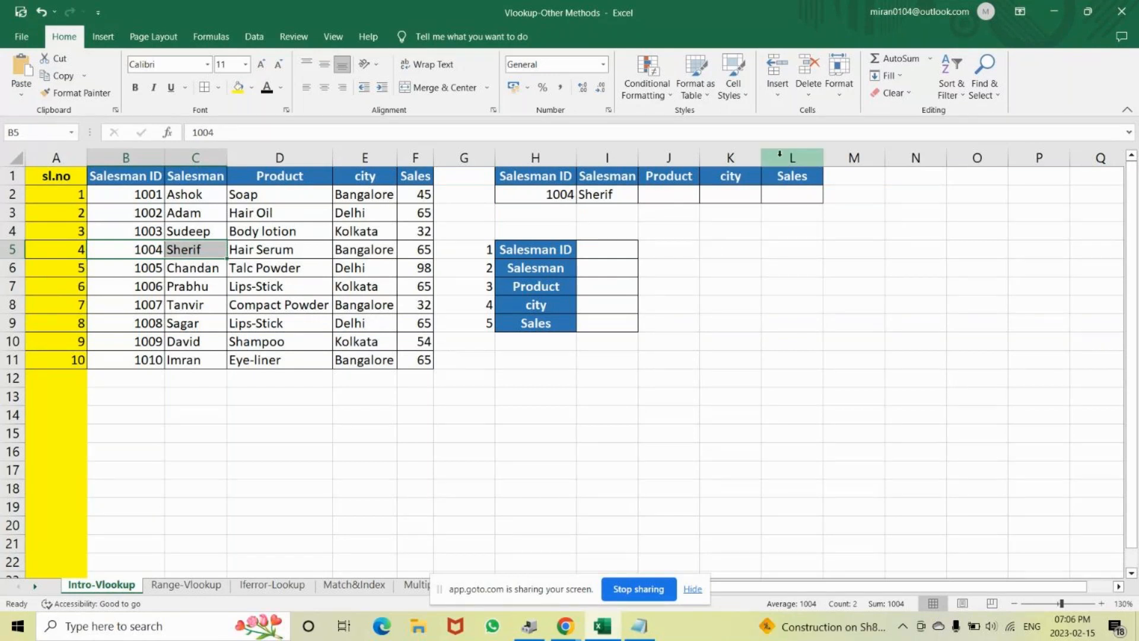
left_click(611, 193)
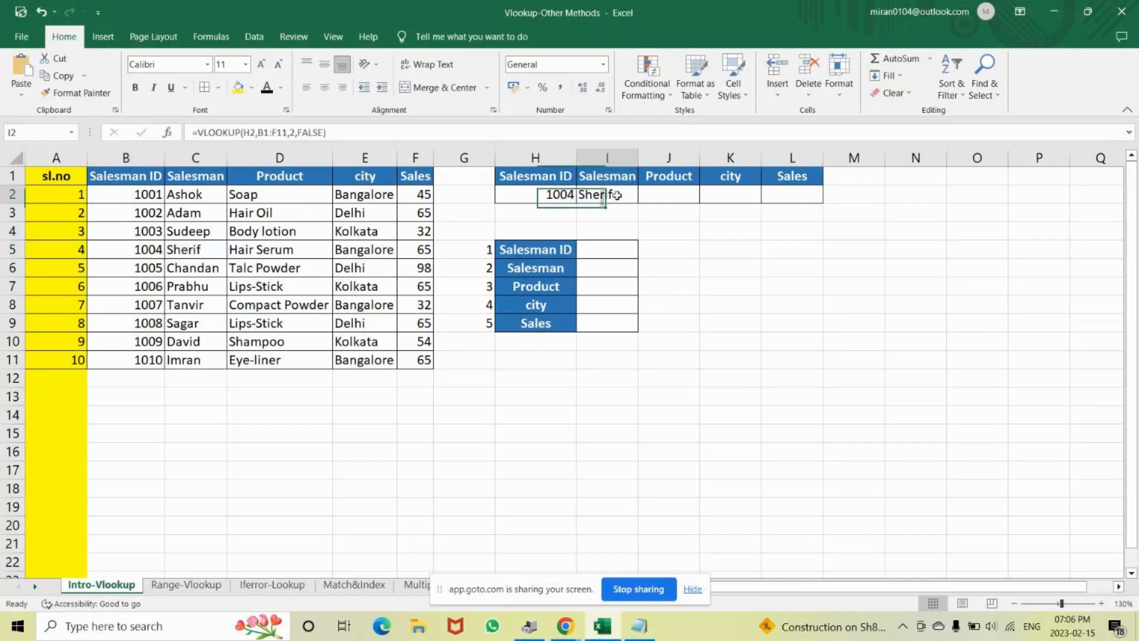
double_click(622, 199)
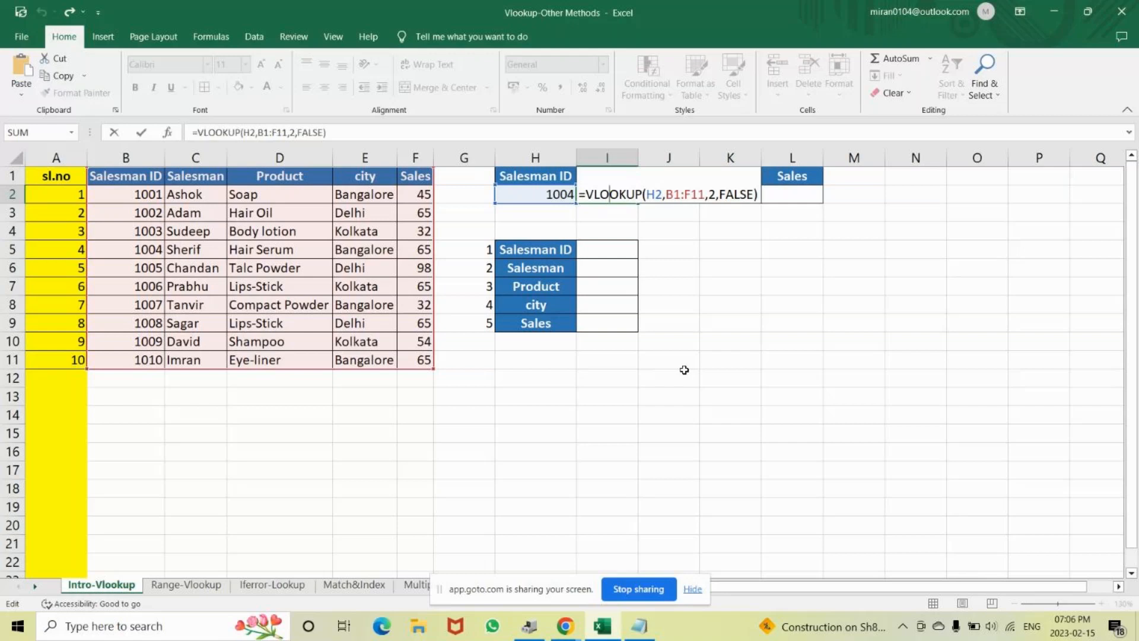
key("Return")
- Fill the I2 VLOOKUP formula across the Product, city and Sales cells through L2
left_click(603, 191)
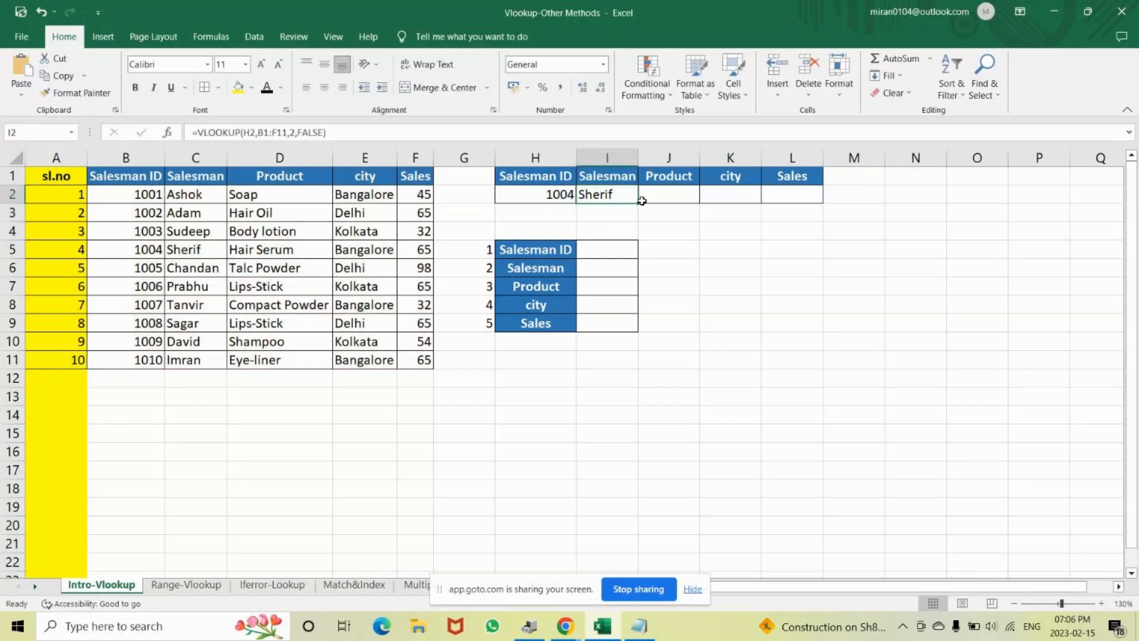
left_click_drag(641, 200, 816, 204)
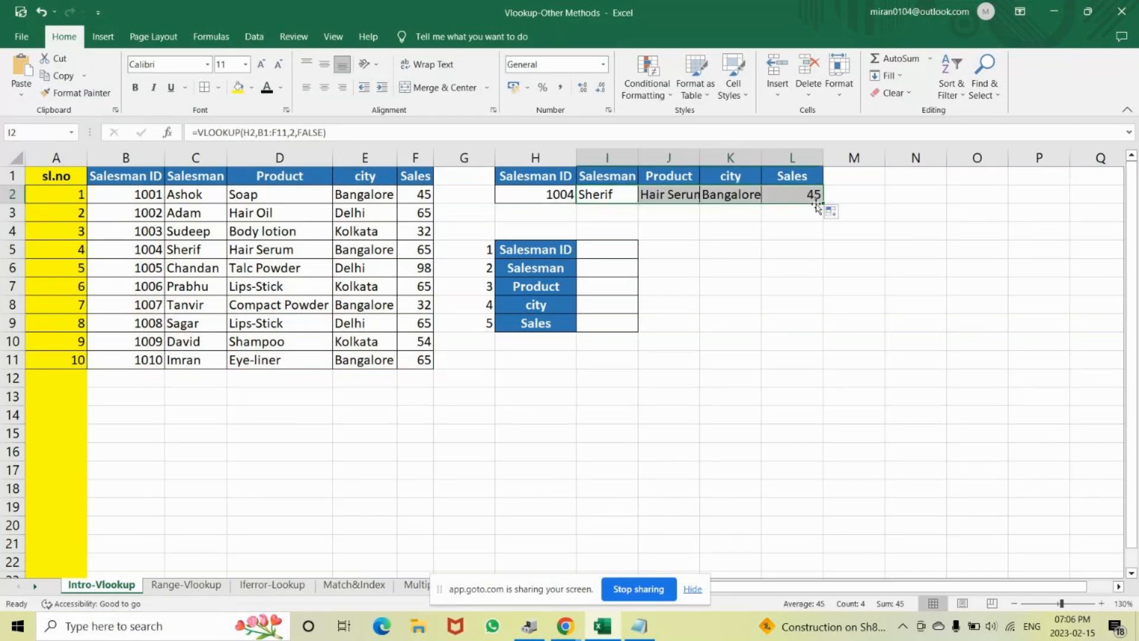
left_click(806, 255)
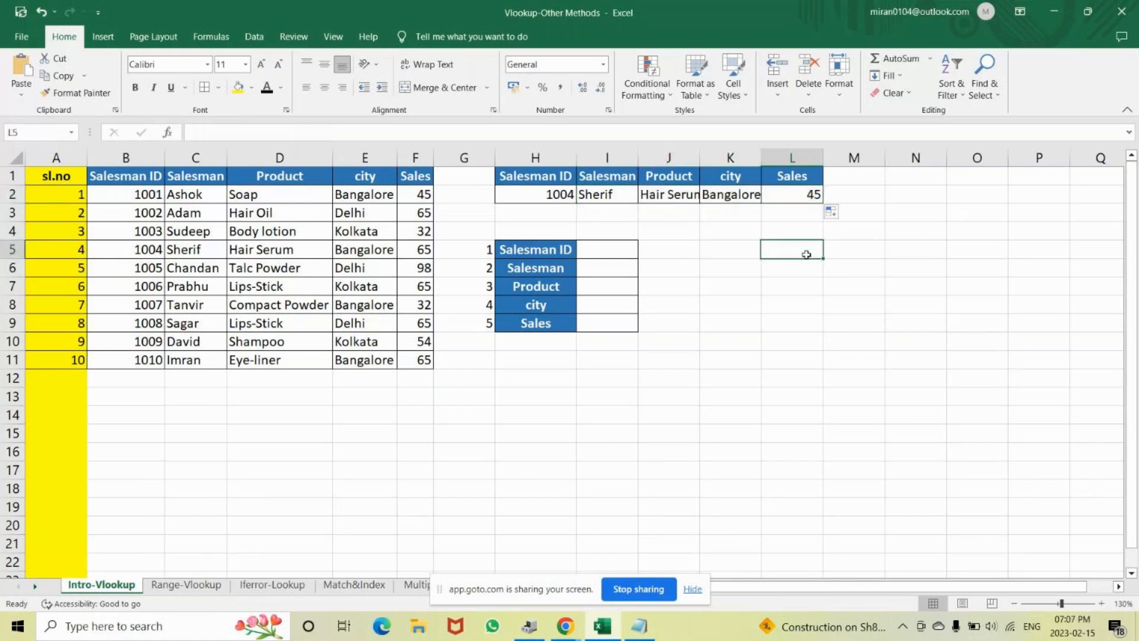
- Compare the filled results in I2:L2 with the matching source row and the Salesman and Sales columns
left_click(149, 252)
left_click_drag(149, 252, 406, 249)
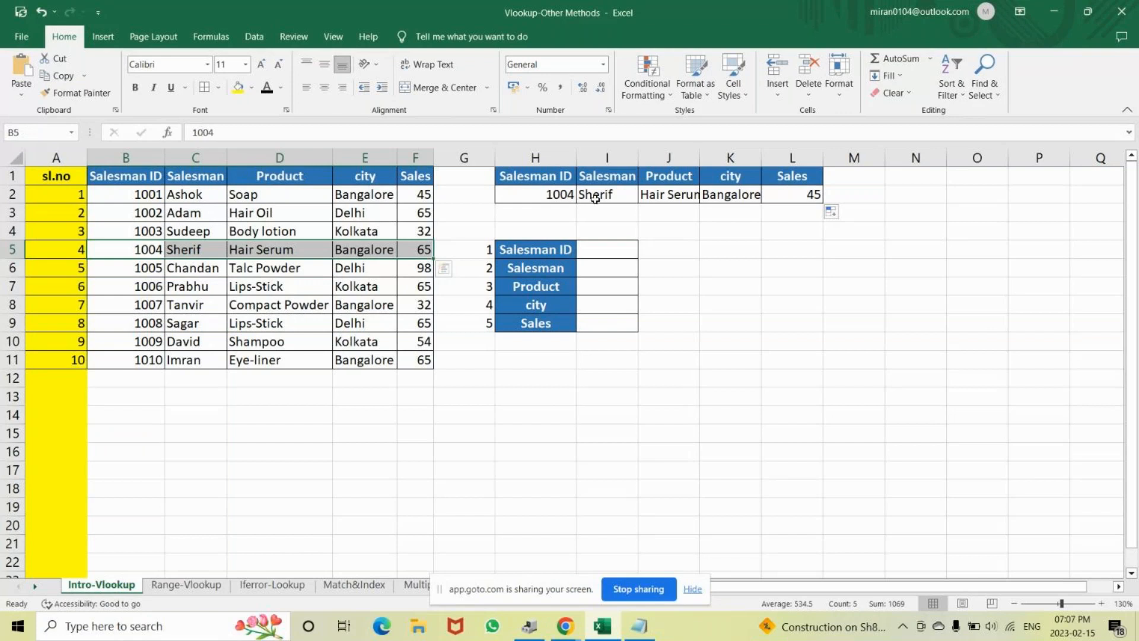
left_click_drag(595, 199, 801, 196)
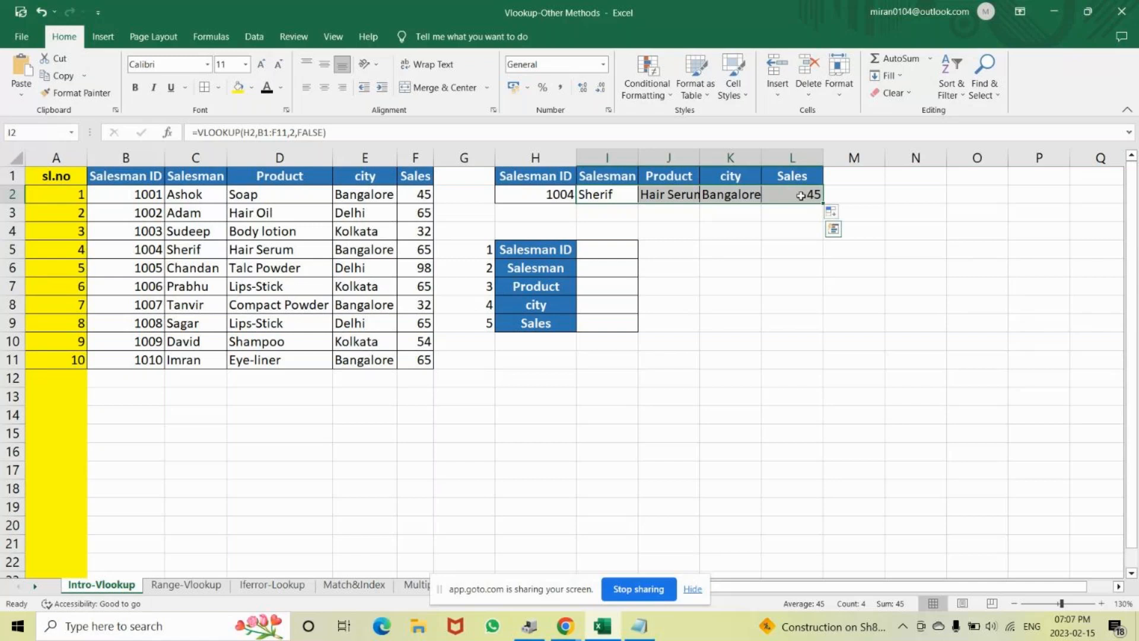
scroll(230, 372, "down", 1)
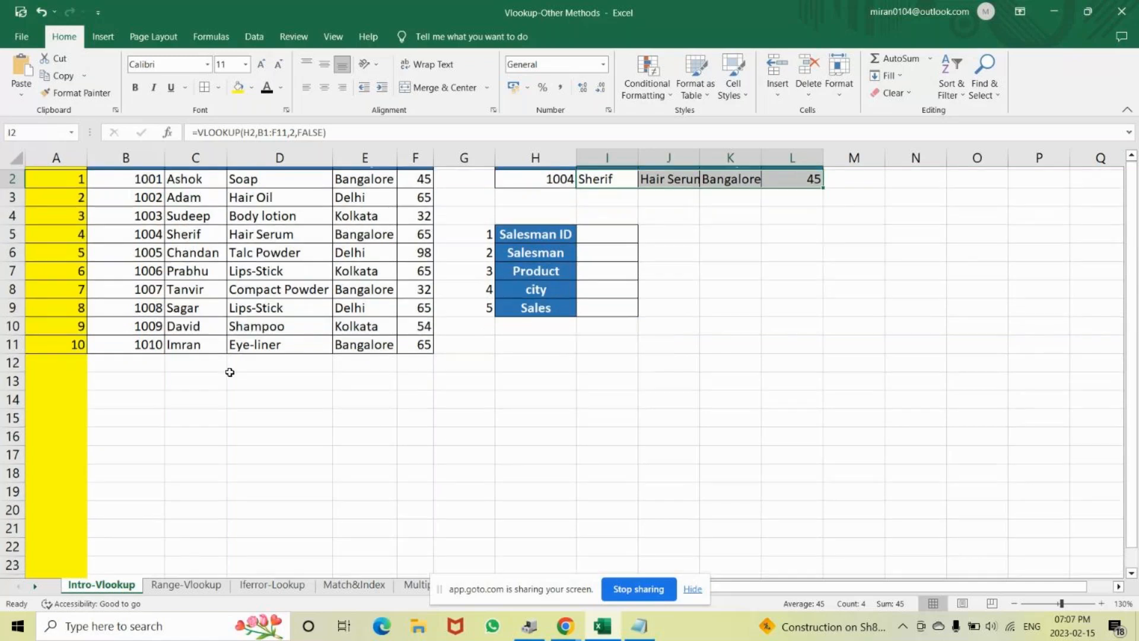
scroll(230, 372, "up", 1)
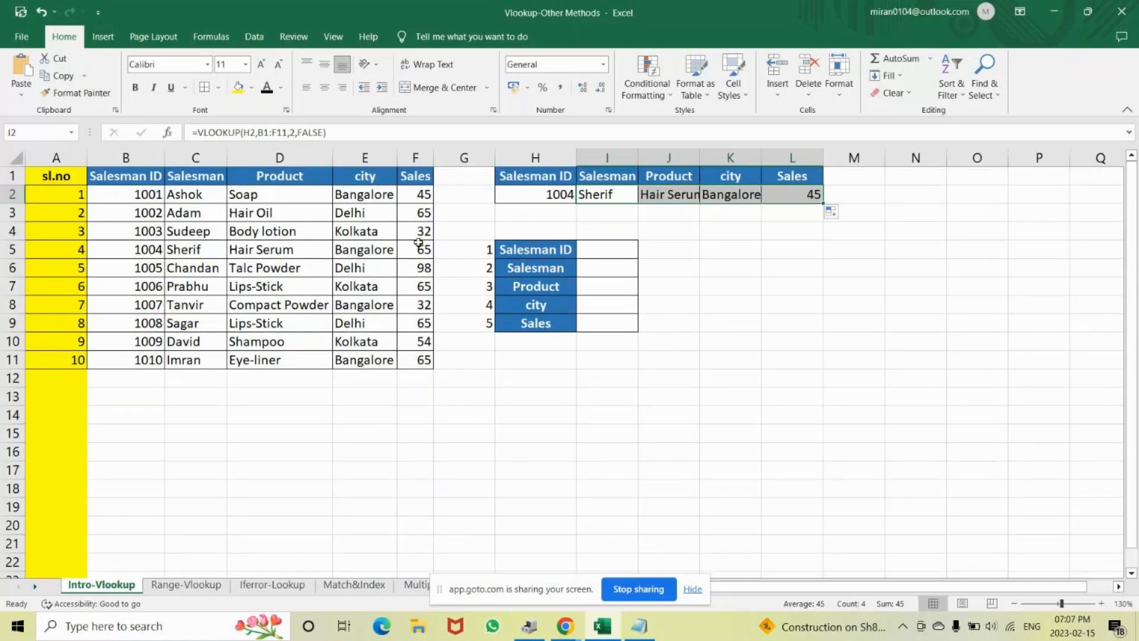
left_click_drag(188, 195, 202, 344)
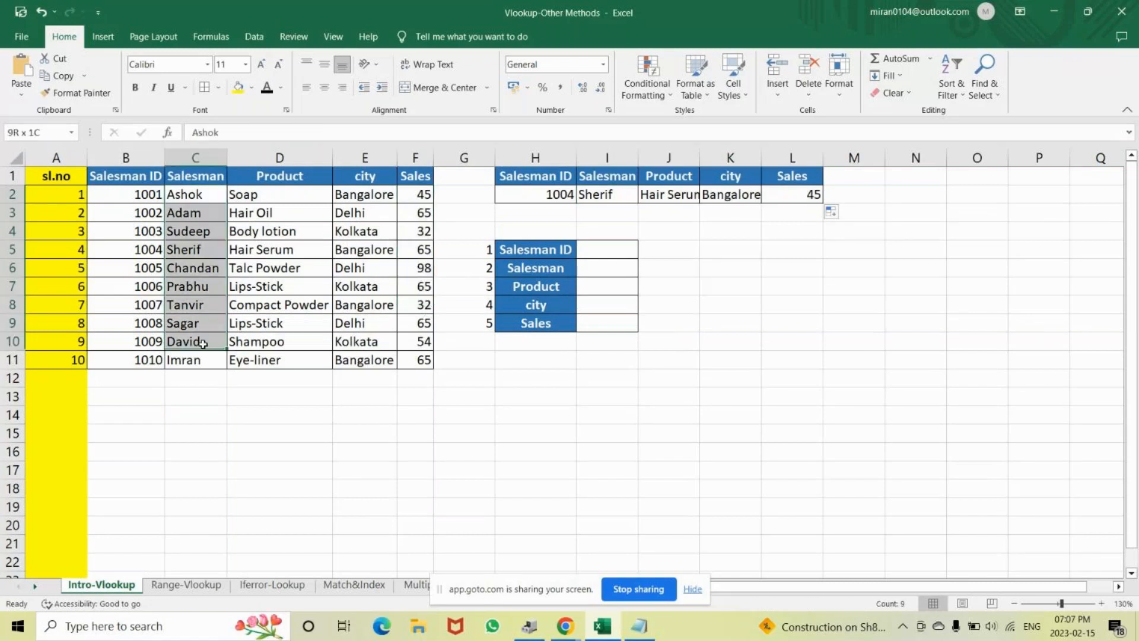
left_click(415, 196)
left_click_drag(415, 211, 418, 359)
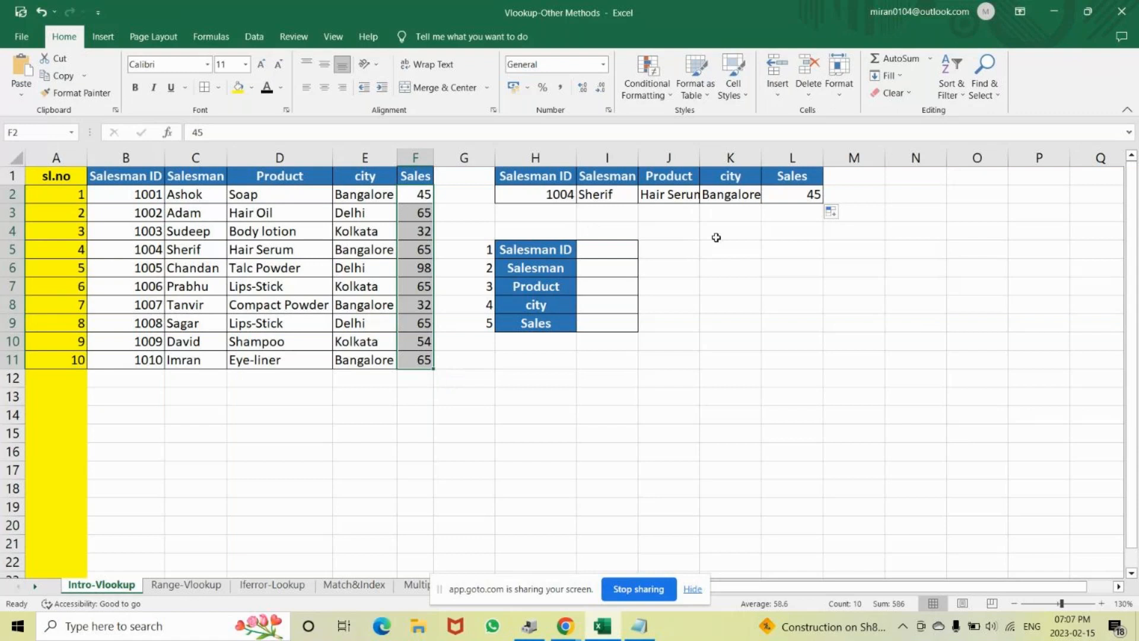
left_click(668, 305)
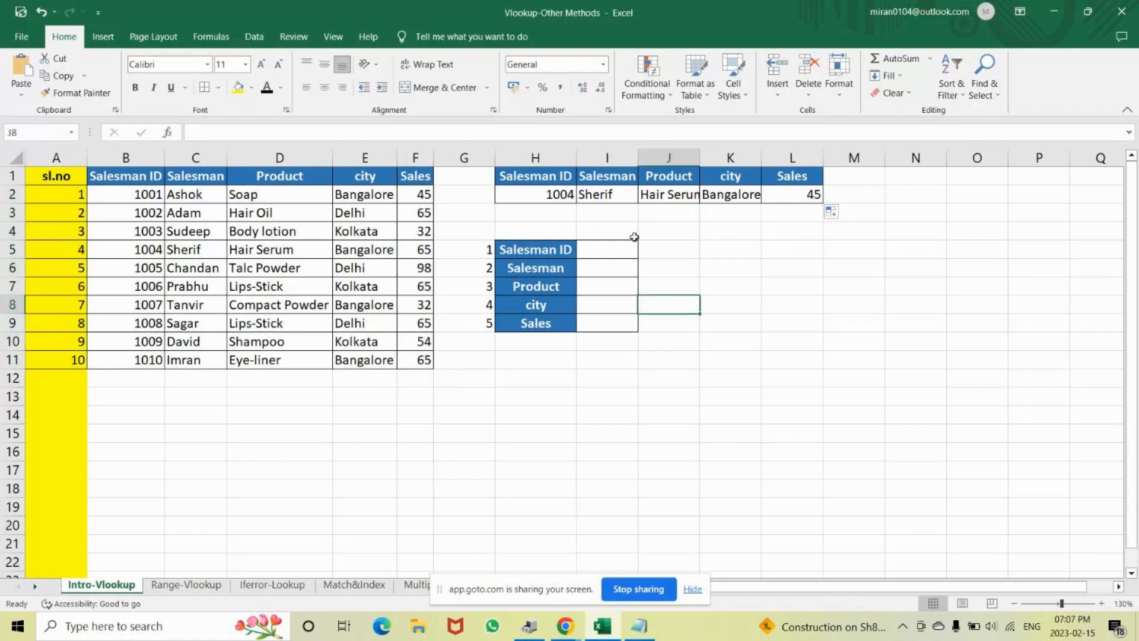
- Clear the lookup formulas from I2 through L2
double_click(617, 196)
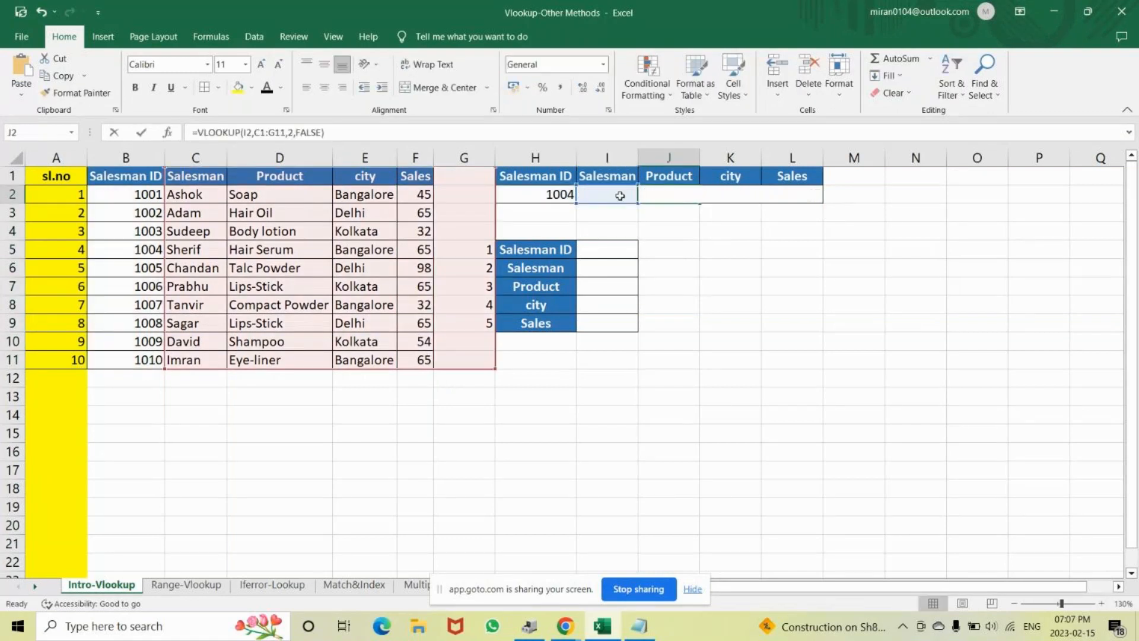
key("Return")
key("Up")
key("Right")
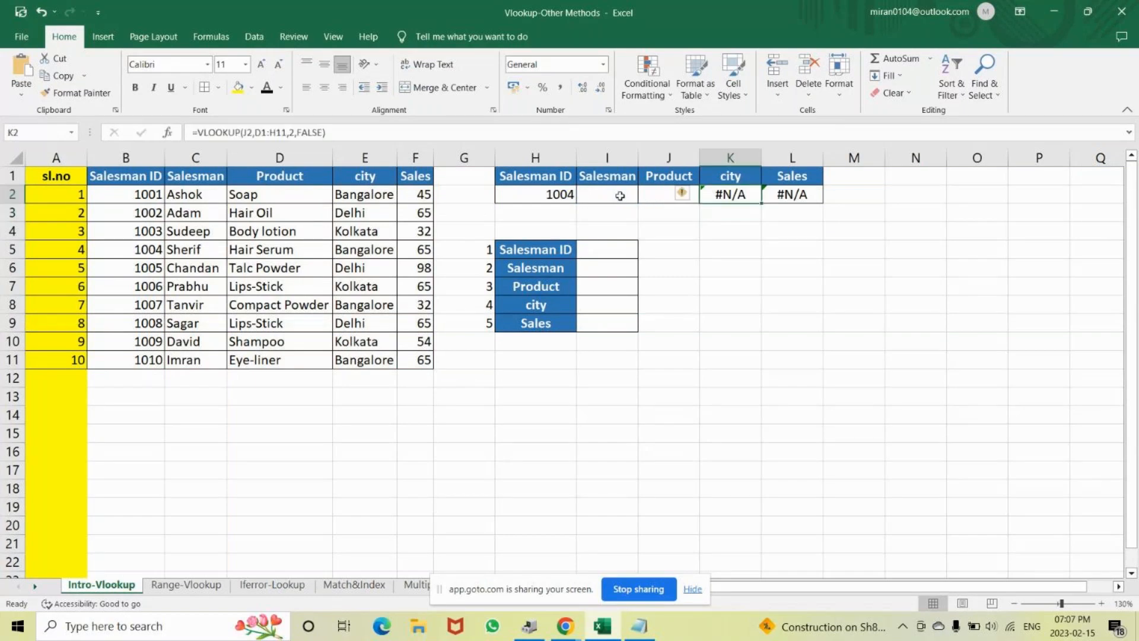
key("BackSpace")
key("Right")
key("BackSpace")
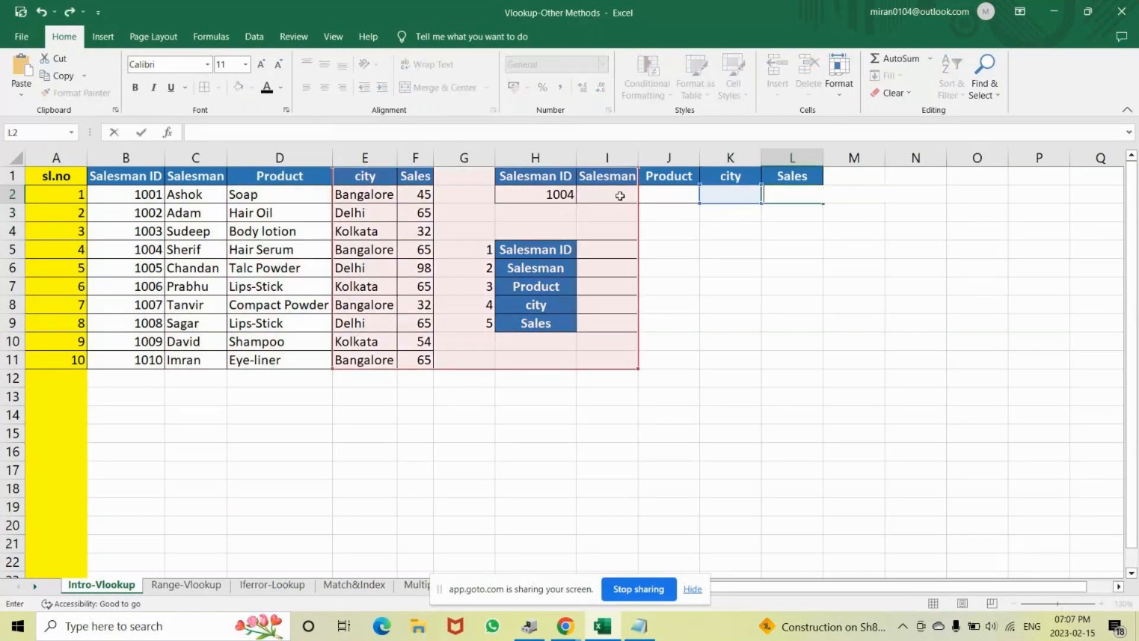
key("Return")
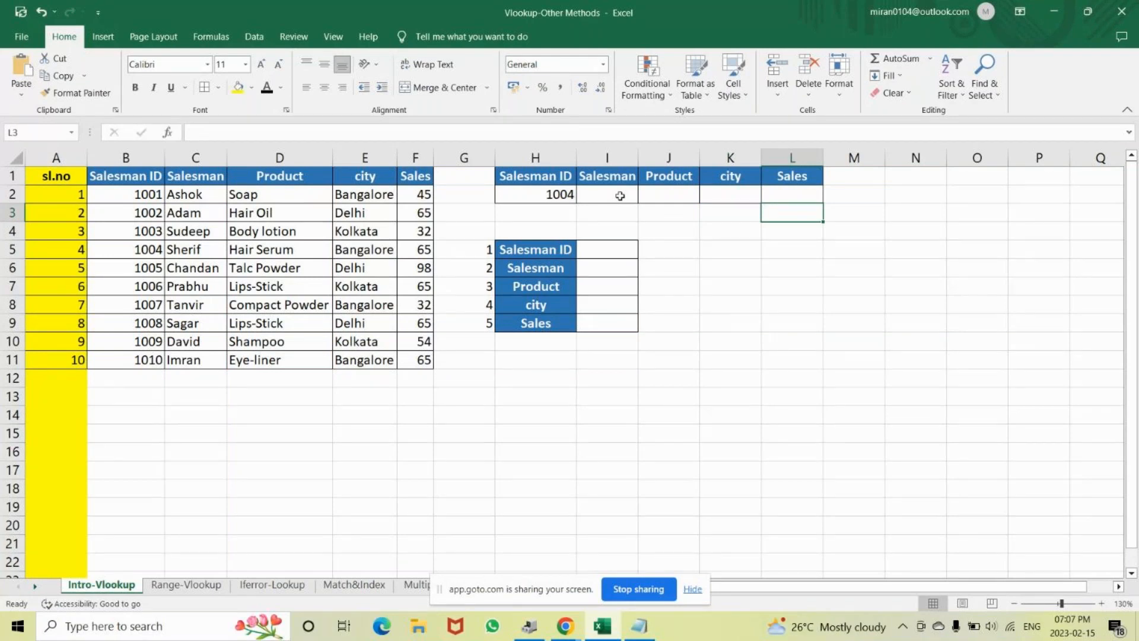
- Start a VLOOKUP formula in I2 using the salesman ID in H2 as the lookup value, locked as $H$2
left_click(620, 196)
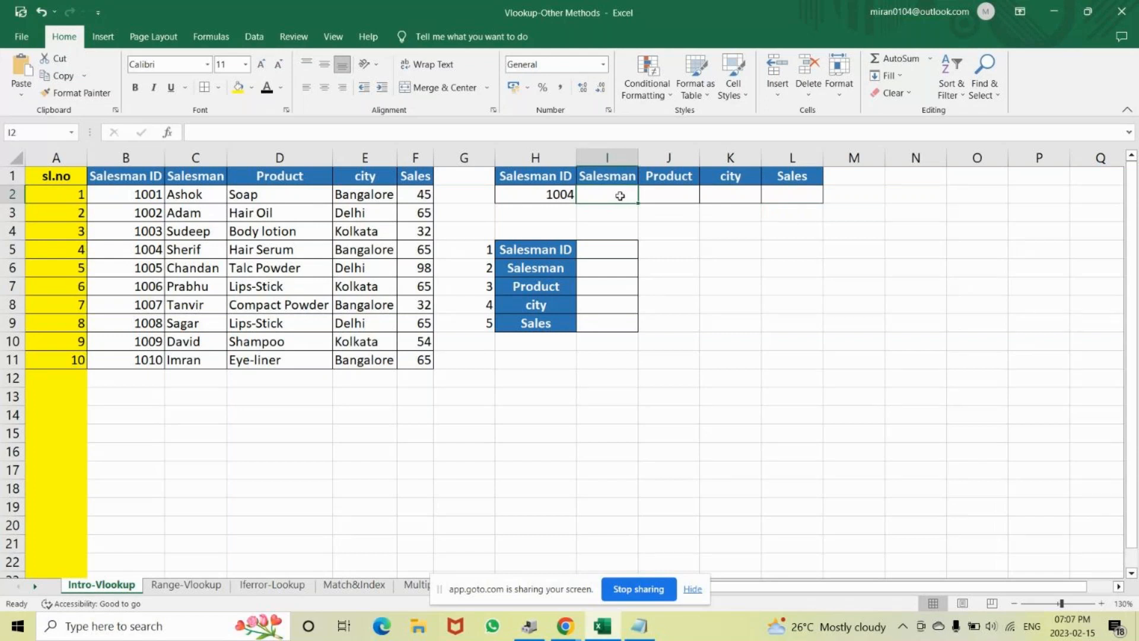
type("=")
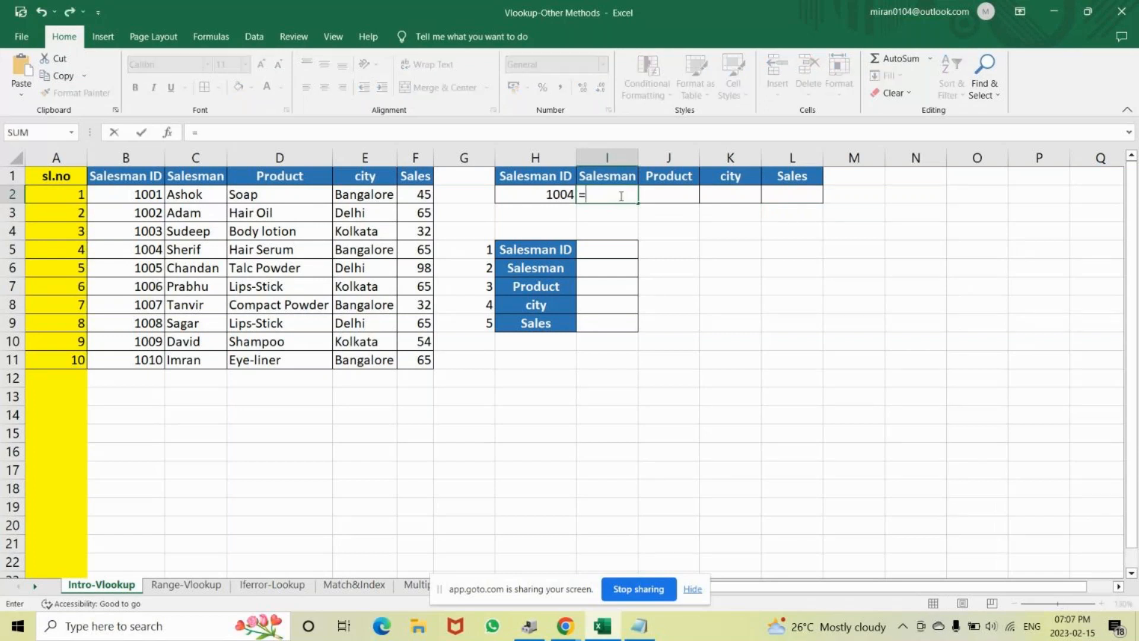
type("if")
key("Num_Lock")
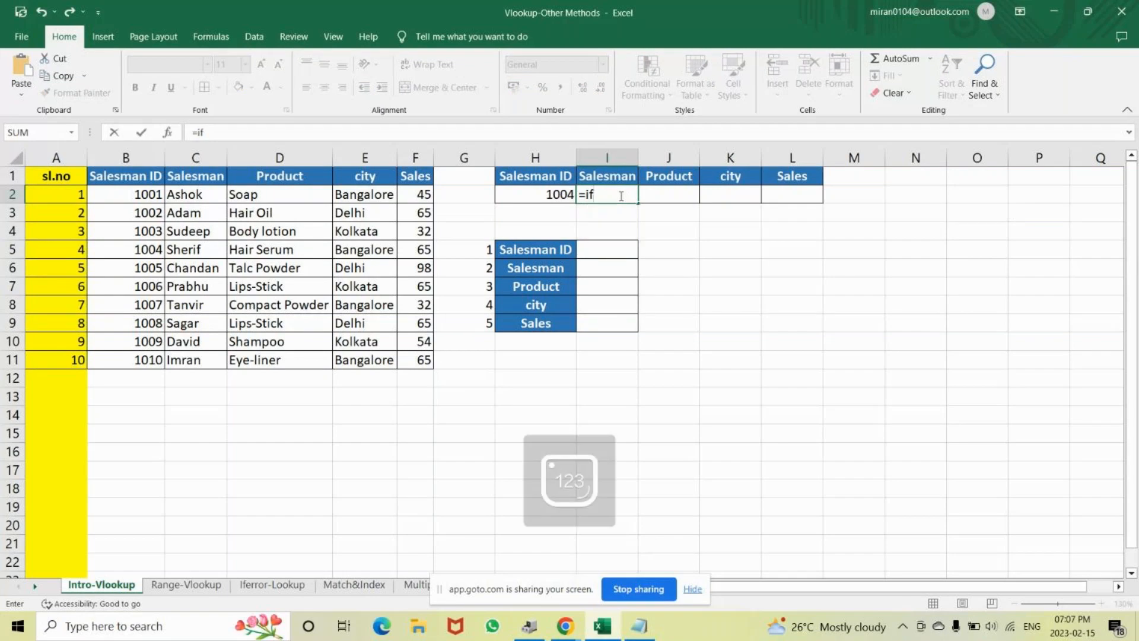
key("BackSpace")
key("BackSpace")
type("vloo")
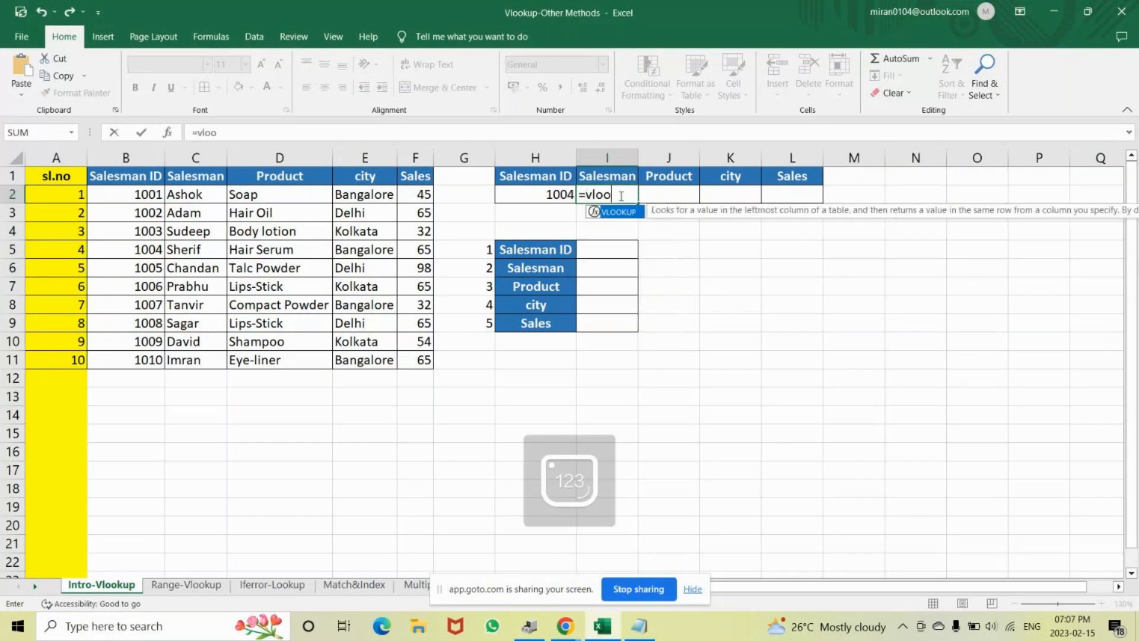
key("Tab")
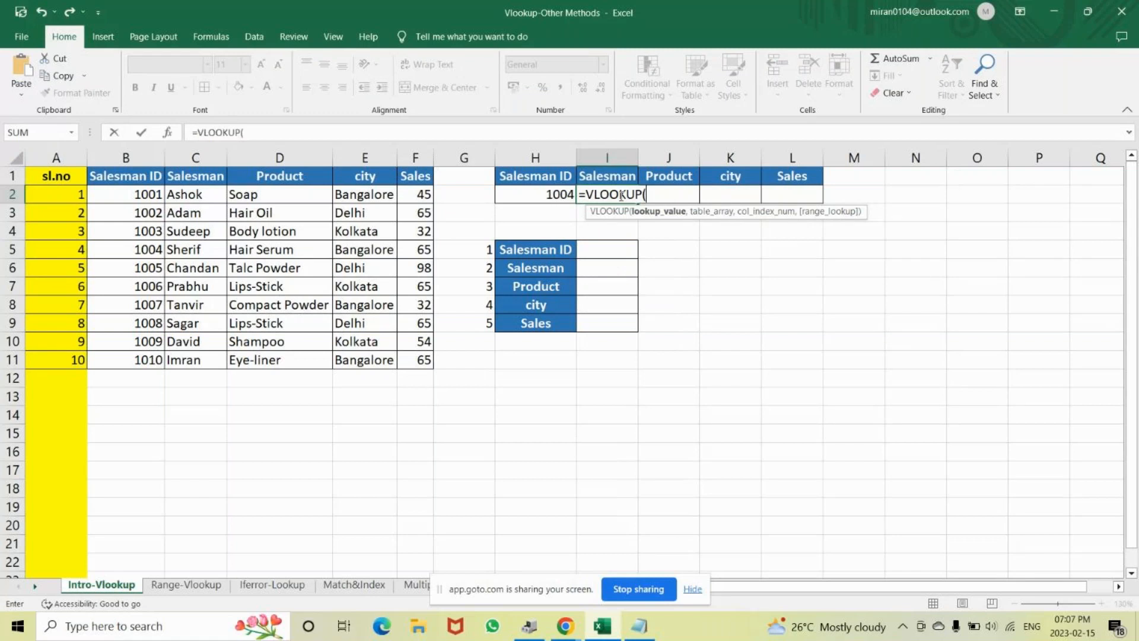
left_click(549, 194)
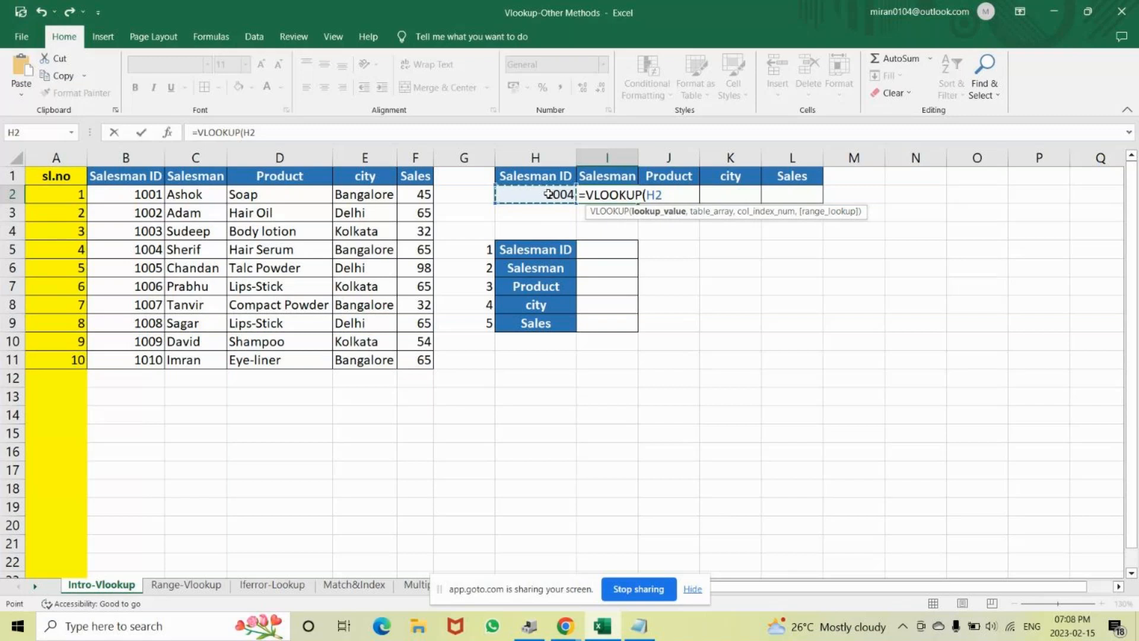
key("F5")
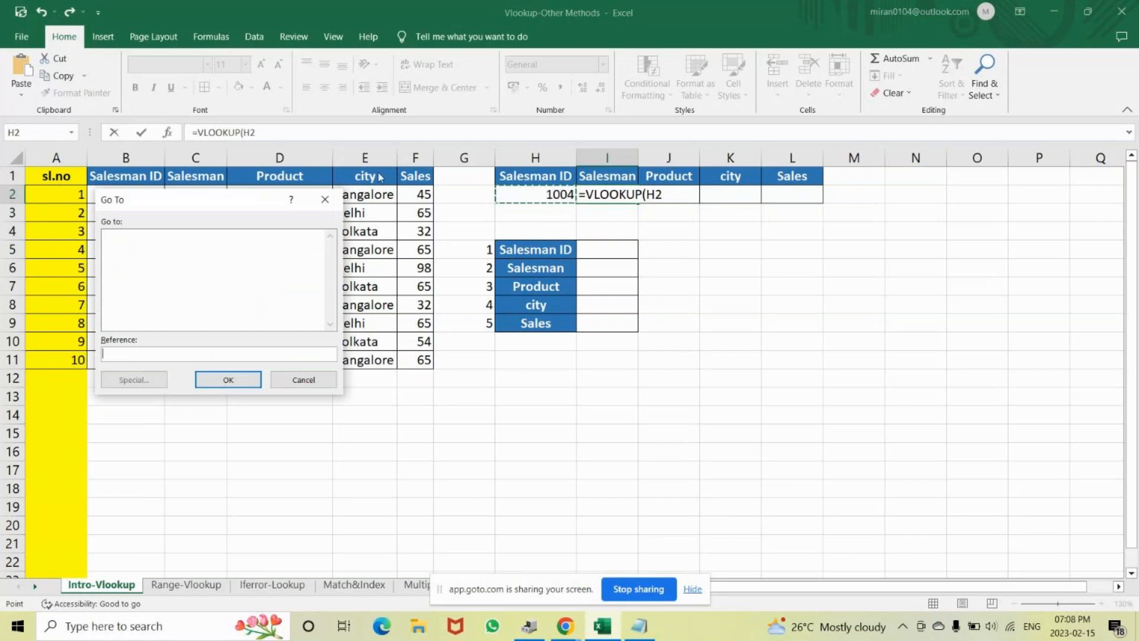
key("Escape")
key("F4")
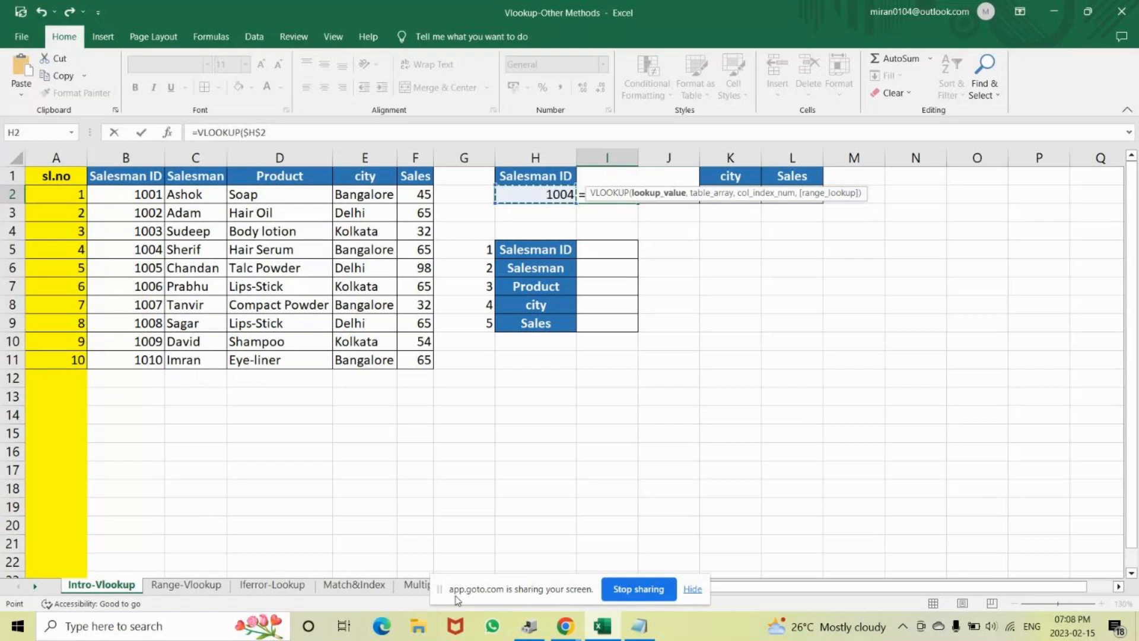
- Open the On-Screen Keyboard, look up the function keys such as F4, and close it
key("super+r")
type("osk")
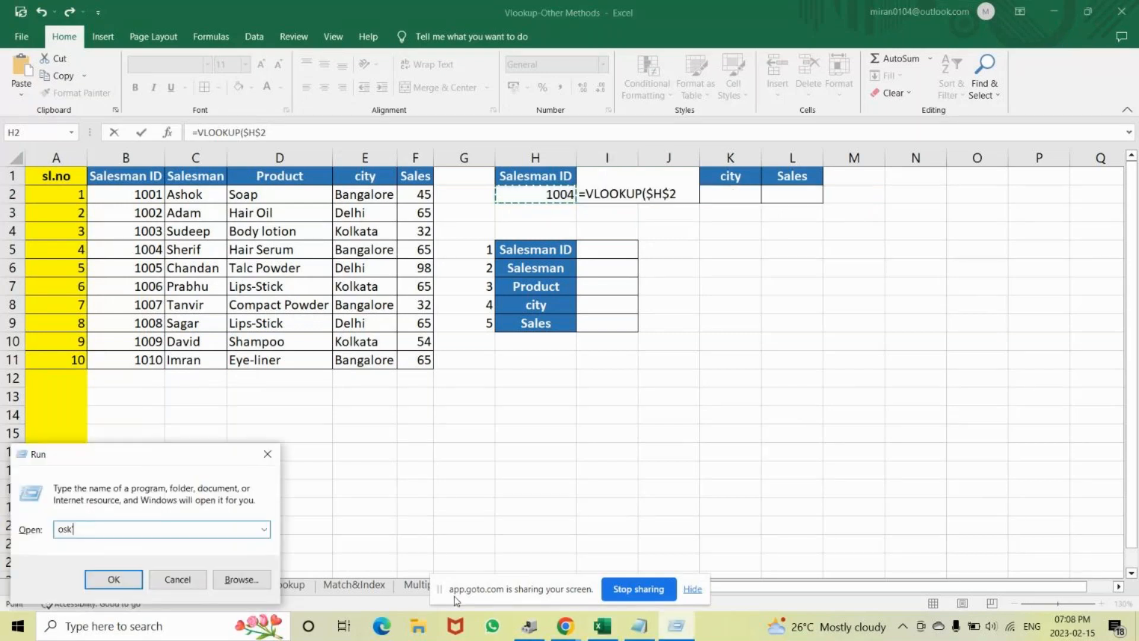
key("Return")
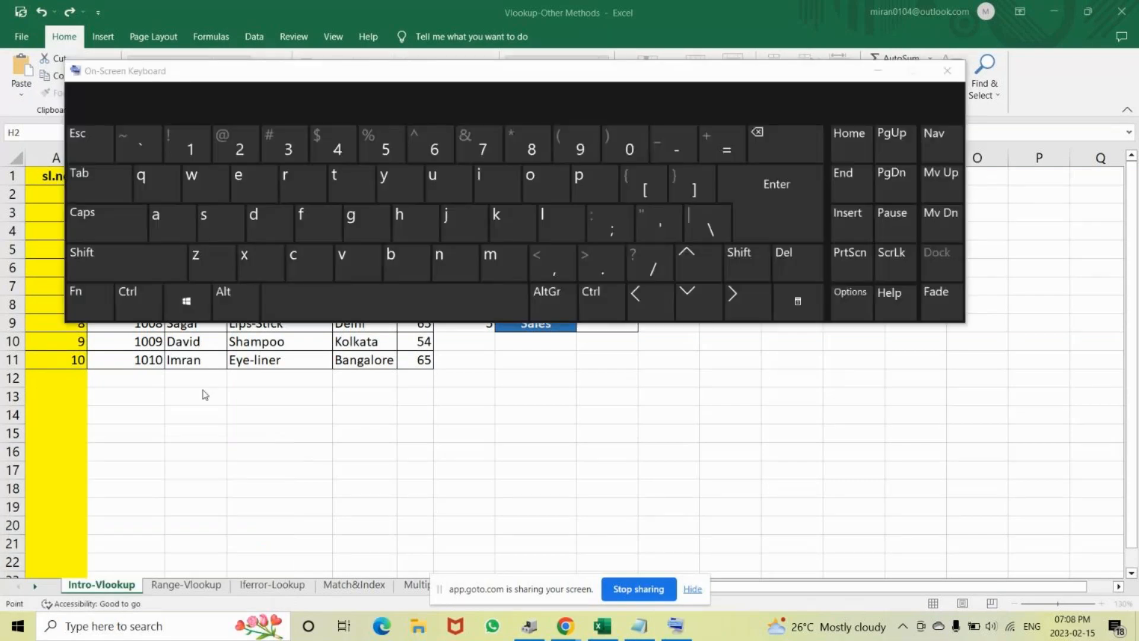
left_click(86, 300)
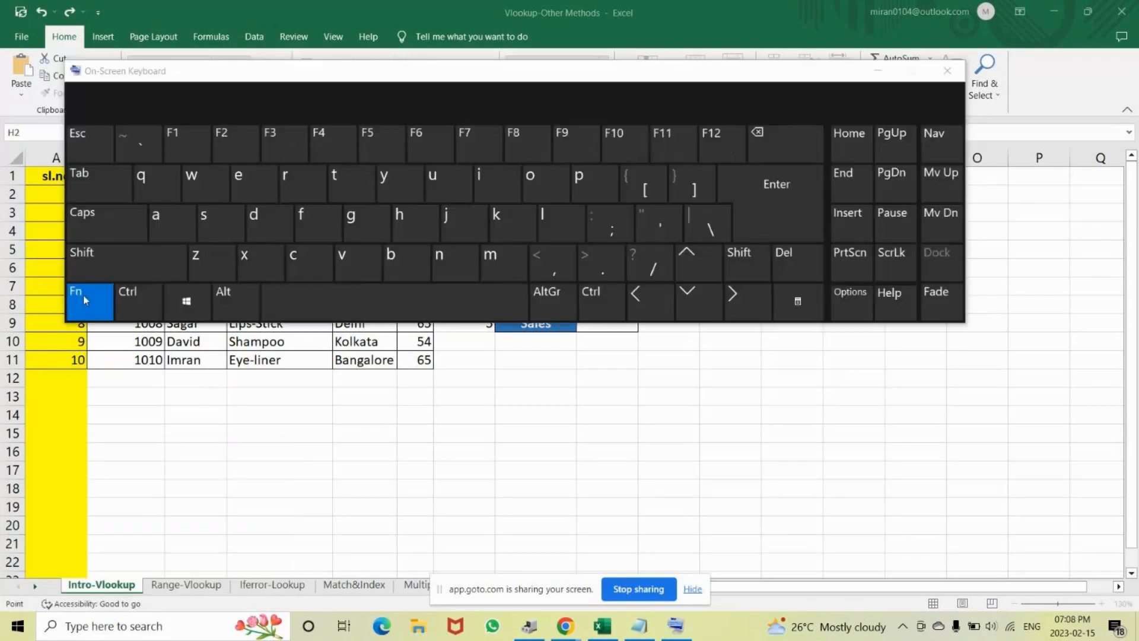
left_click(308, 144)
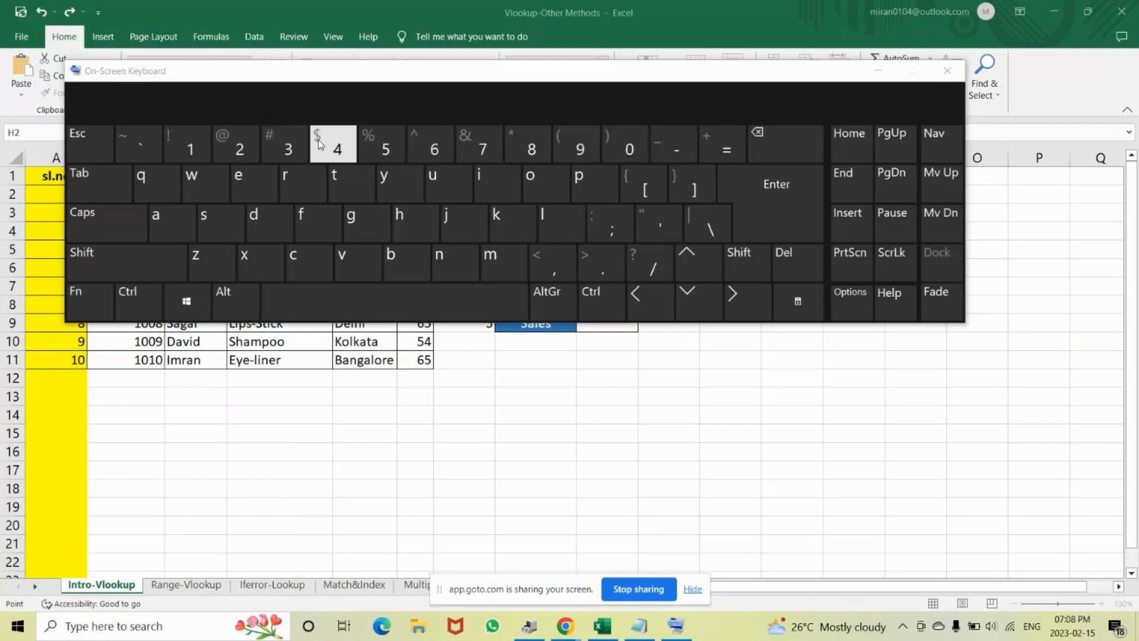
left_click(947, 71)
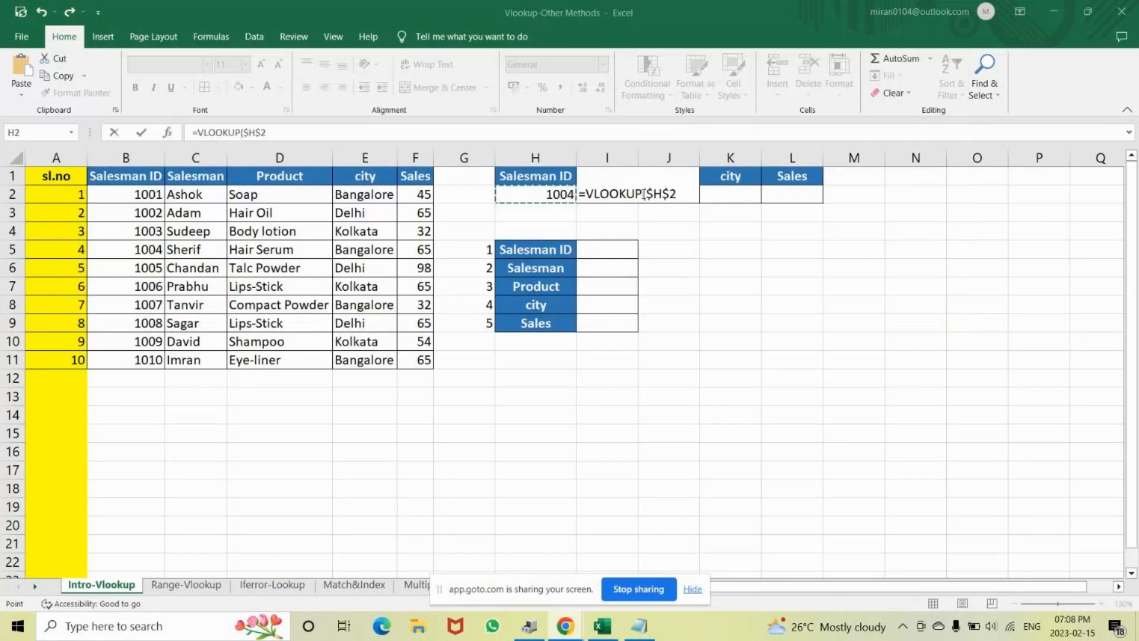
- Complete the I2 VLOOKUP with table array $B$1:$F$11, column index 2 and FALSE for an exact match
left_click(684, 194)
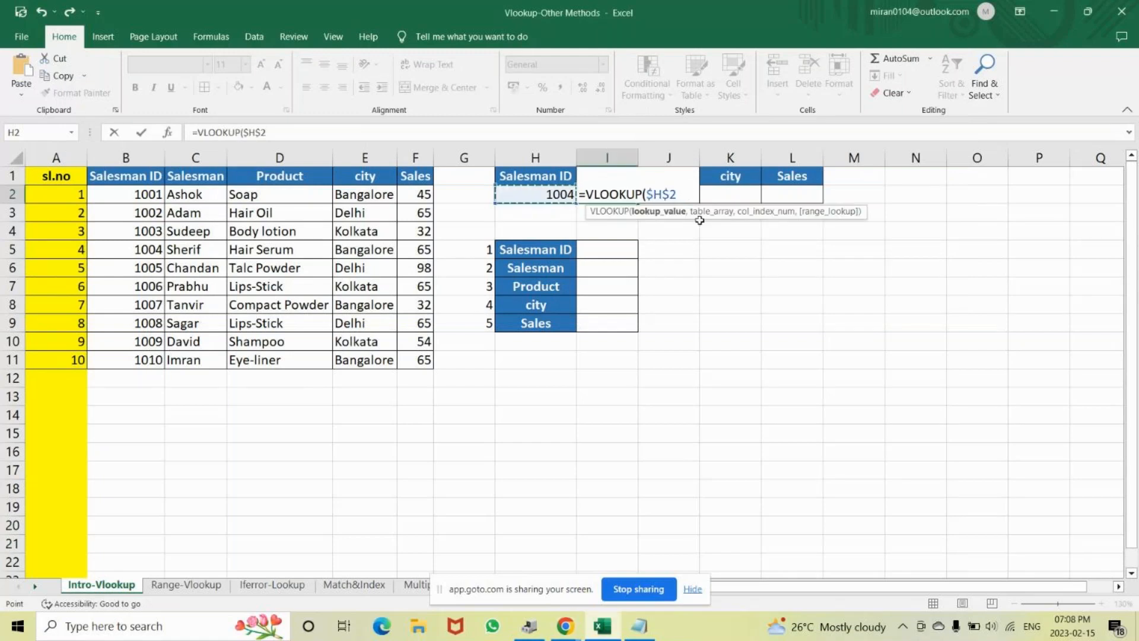
type(",")
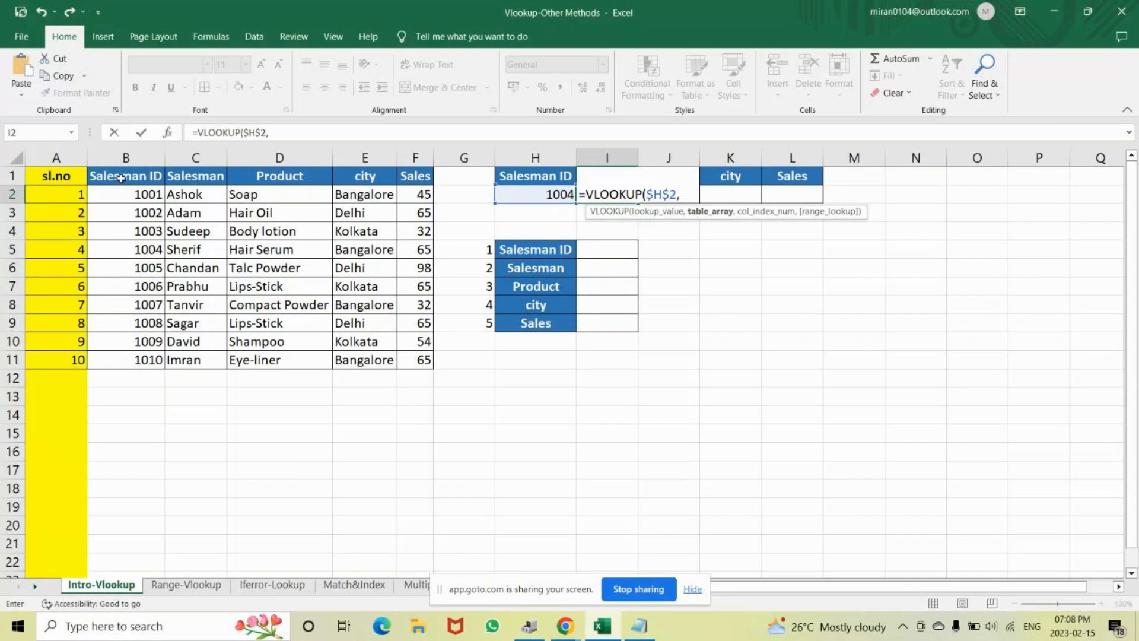
left_click_drag(121, 178, 426, 355)
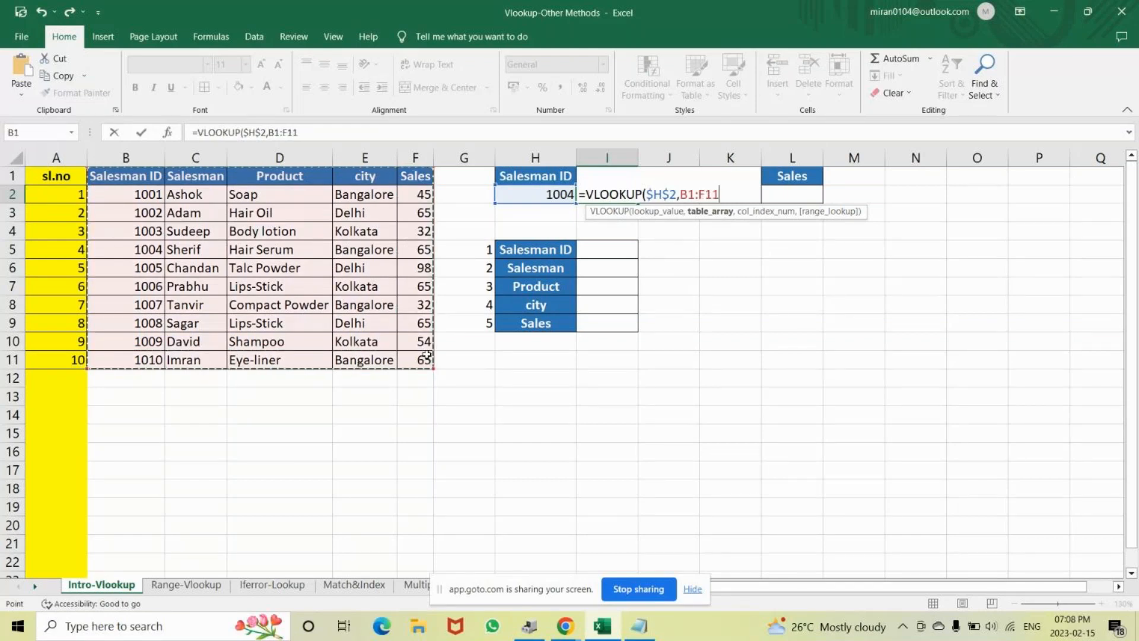
key("F4")
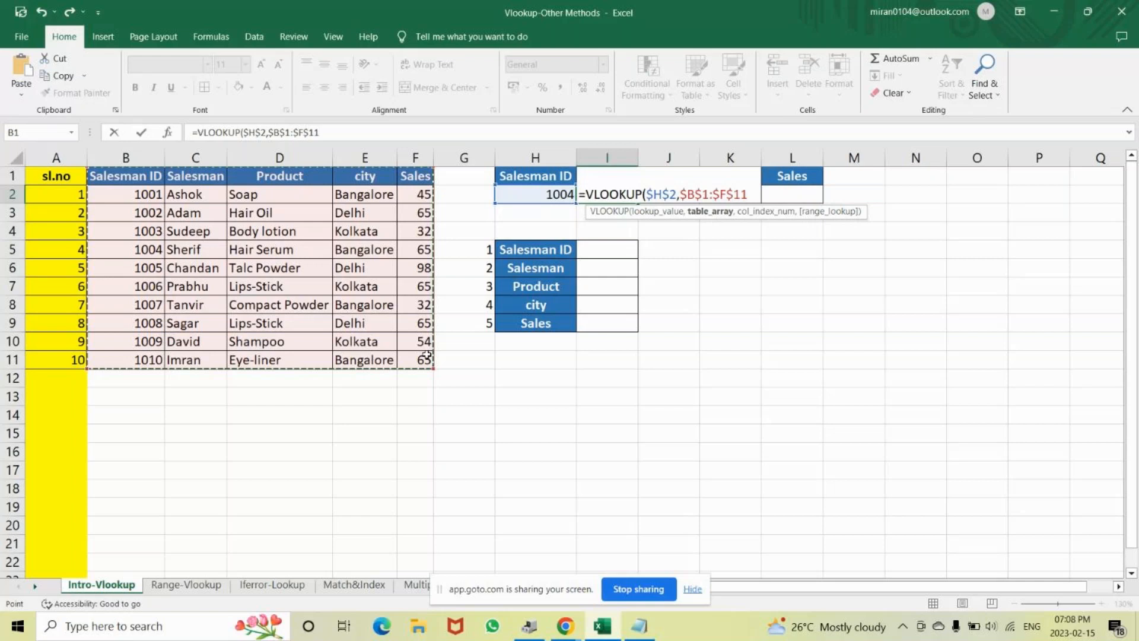
type(",")
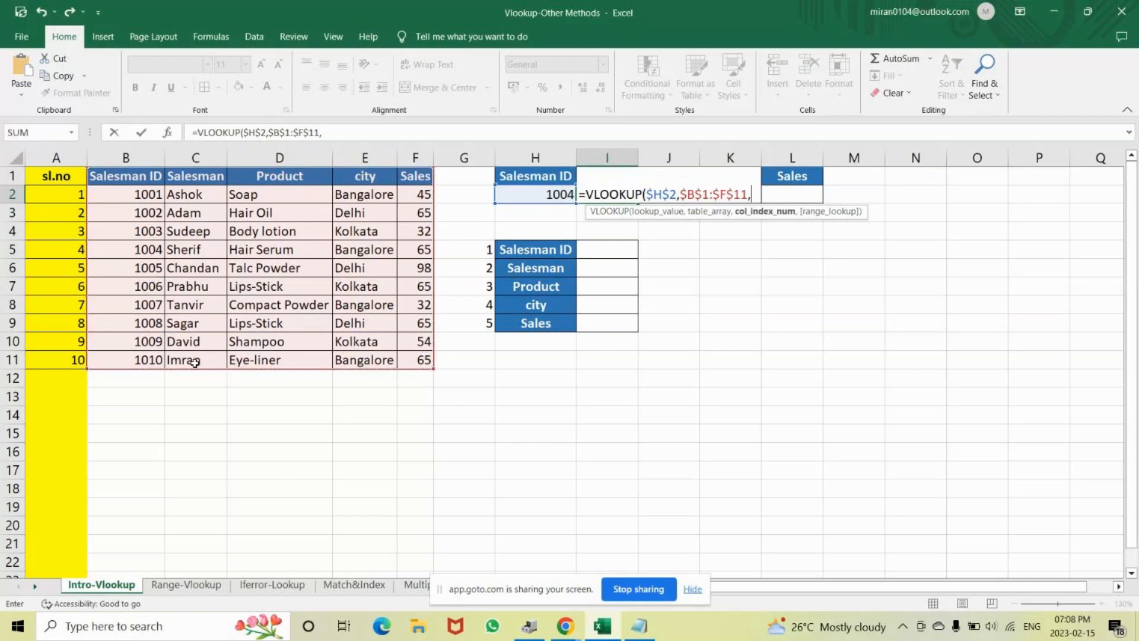
type("2,")
key("Down")
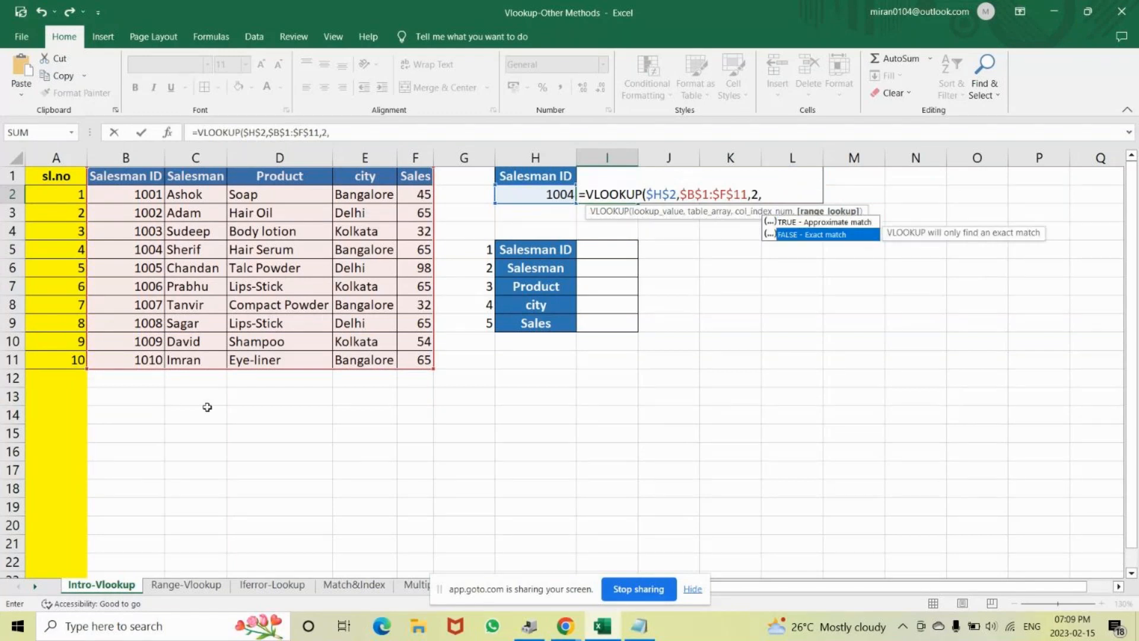
key("Tab")
type(")")
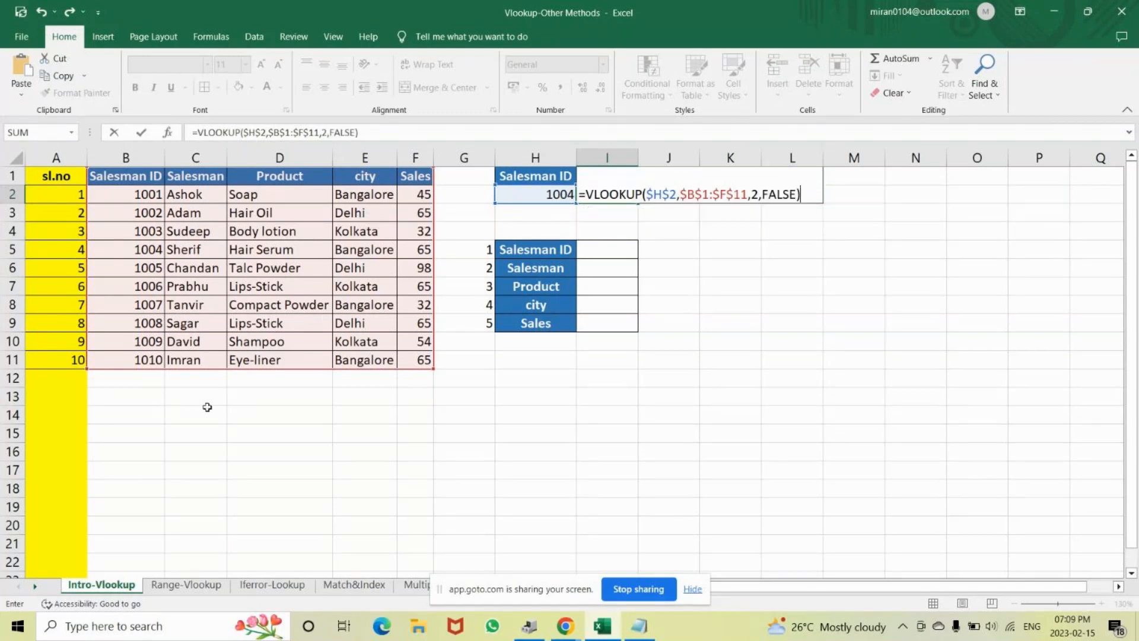
key("Return")
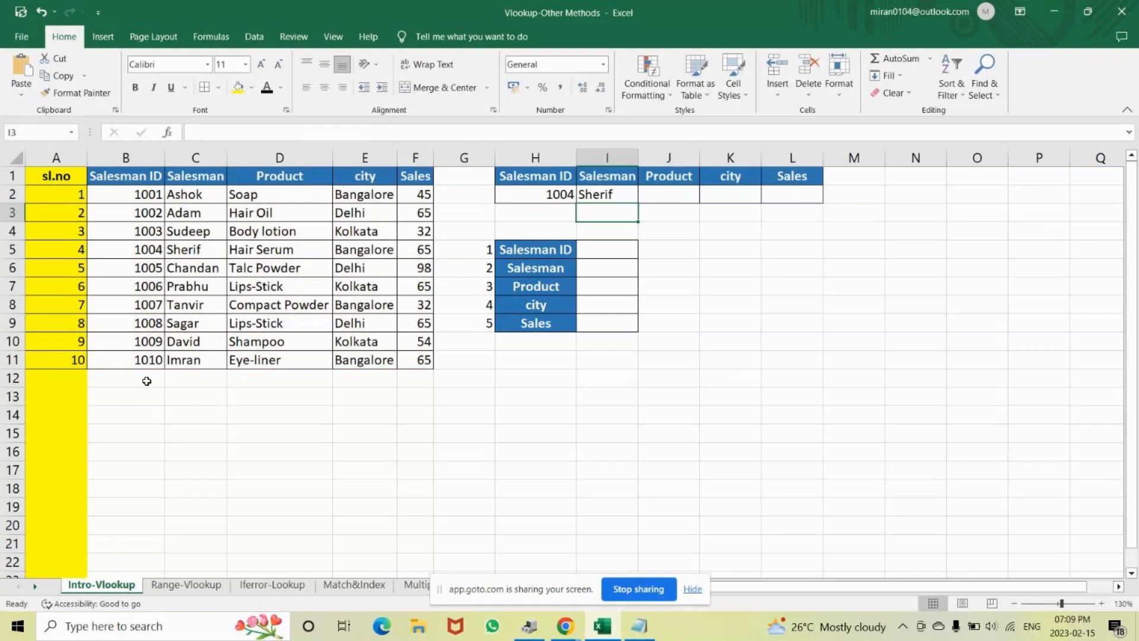
- Number the source table's columns 1 to 5 in cells B13 through F13
left_click(142, 398)
type("1")
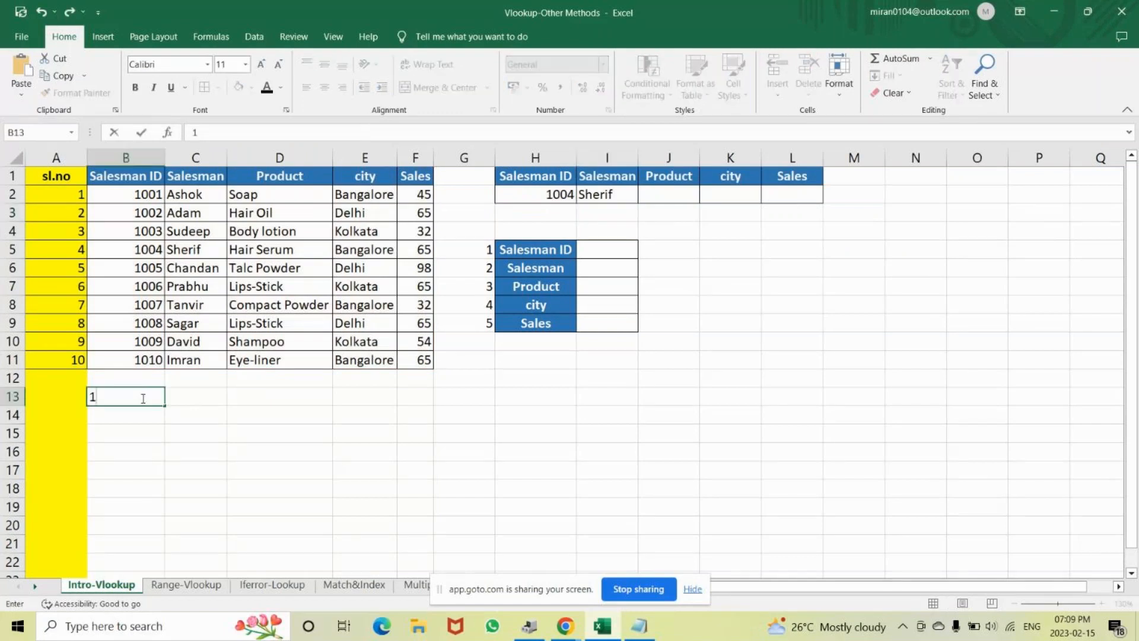
key("Tab")
type("2")
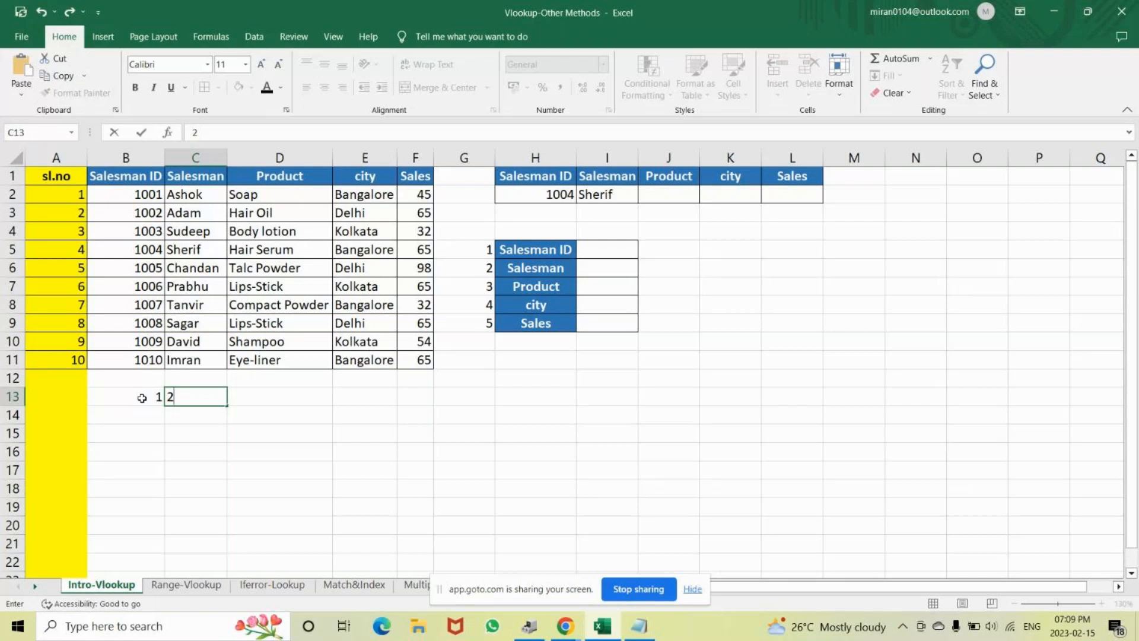
key("Tab")
type("3")
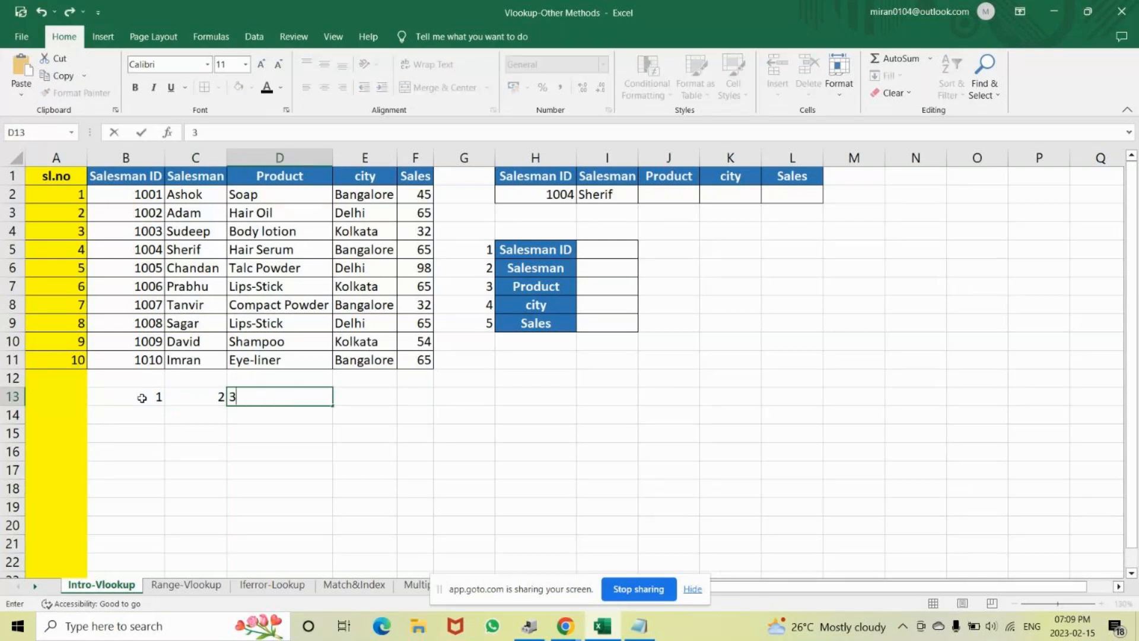
key("Tab")
type("4")
key("Tab")
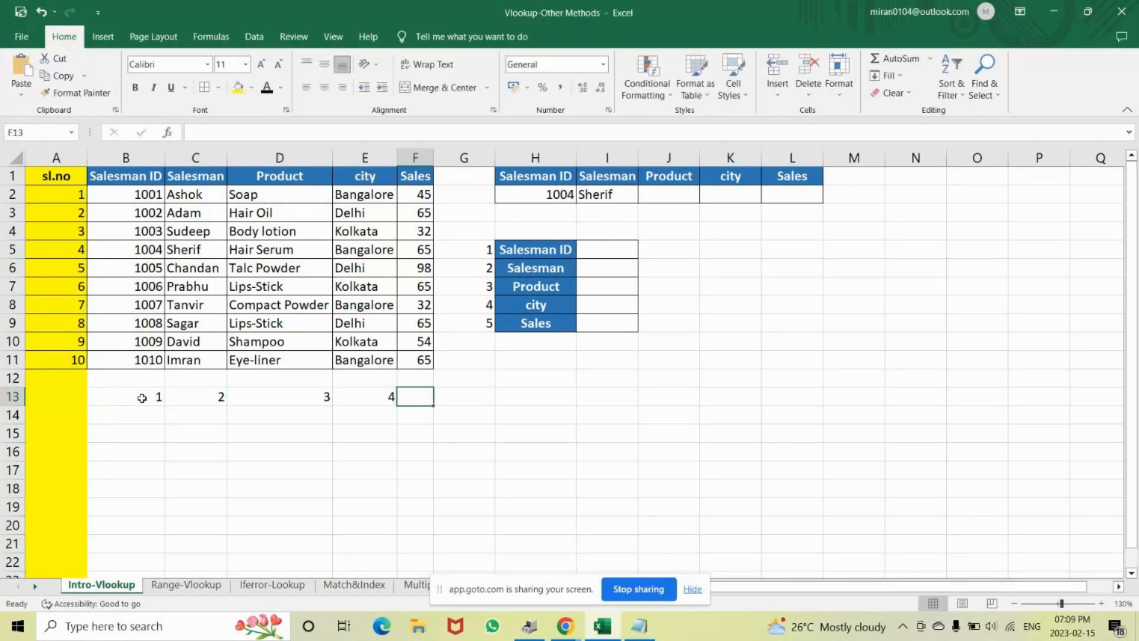
type("5")
key("Tab")
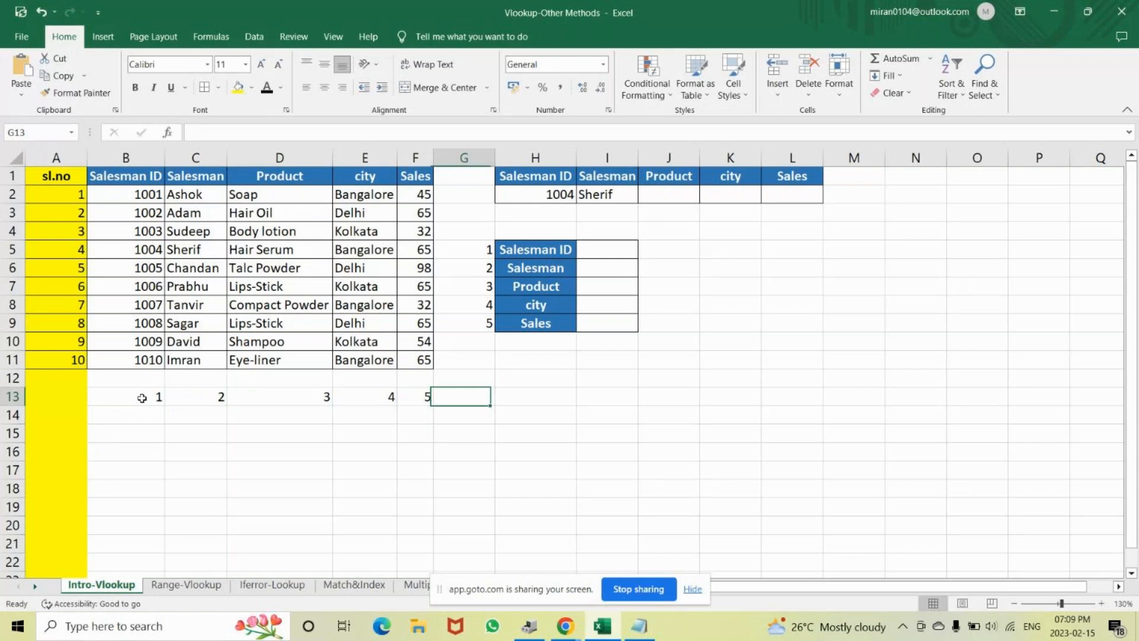
- Review the arguments of the VLOOKUP formula in I2
left_click(595, 197)
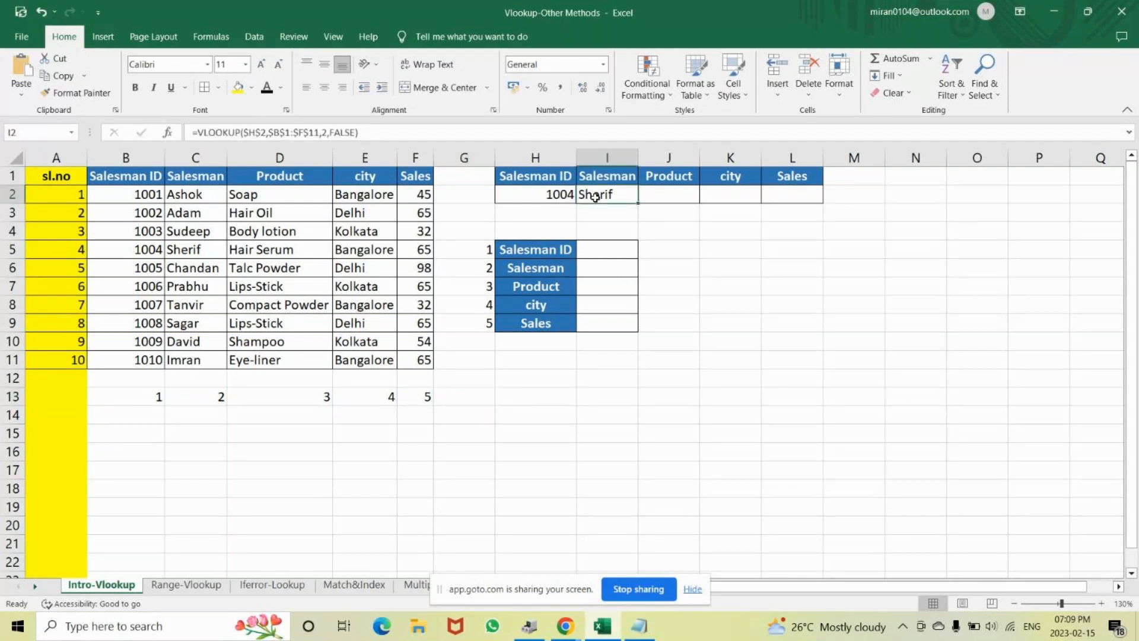
double_click(595, 196)
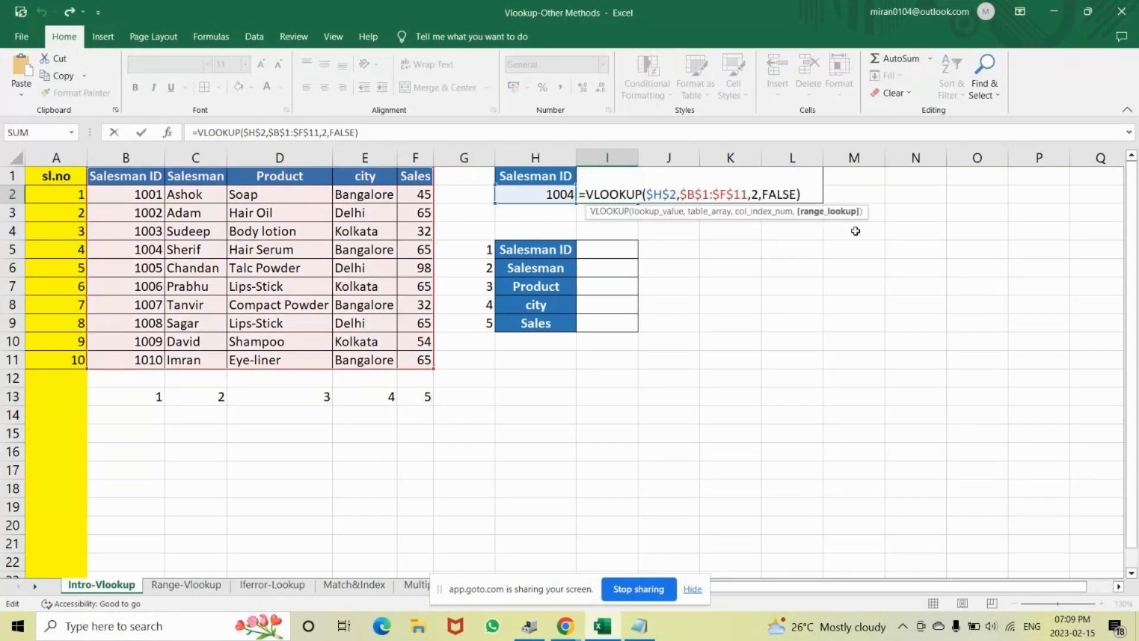
key("Return")
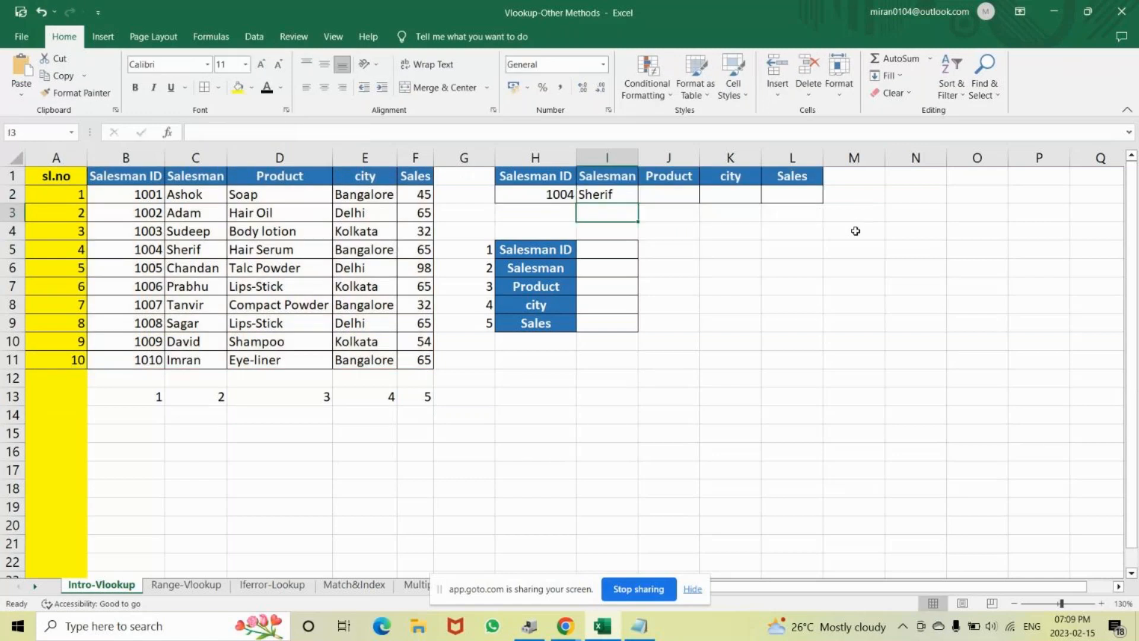
- Remove the VLOOKUP formula from I2, leaving the cell empty
left_click(614, 198)
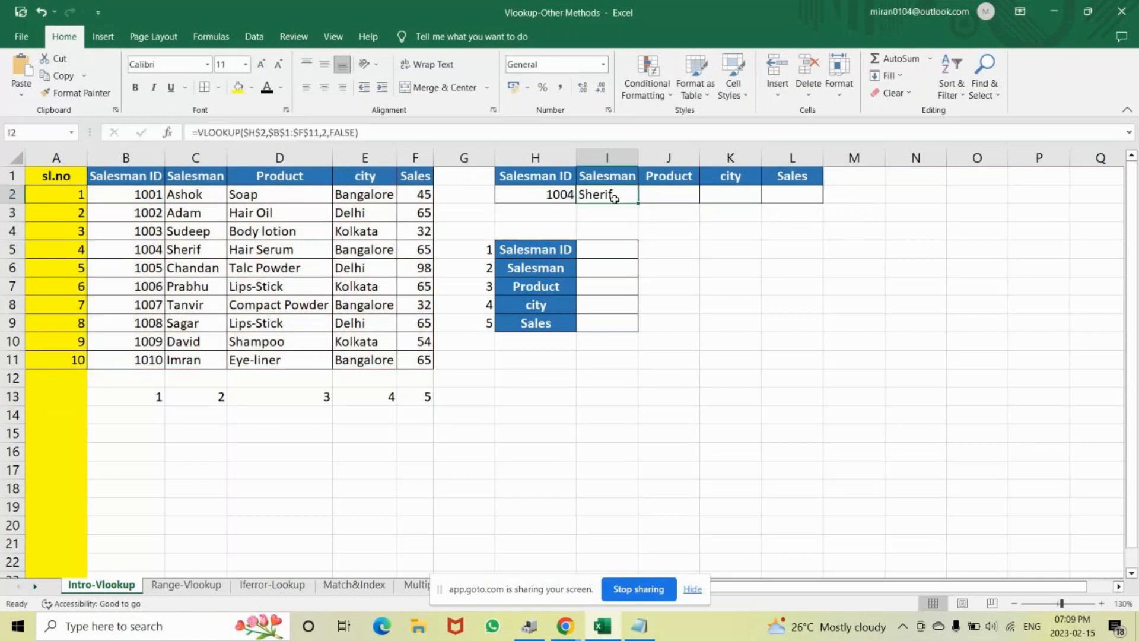
double_click(614, 197)
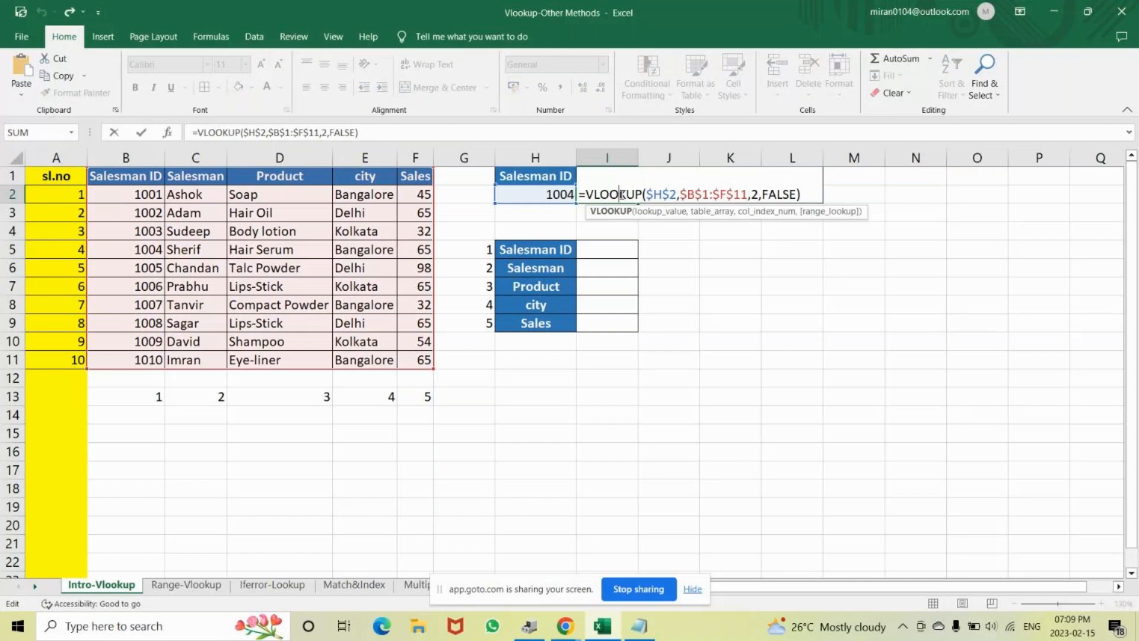
left_click(800, 197)
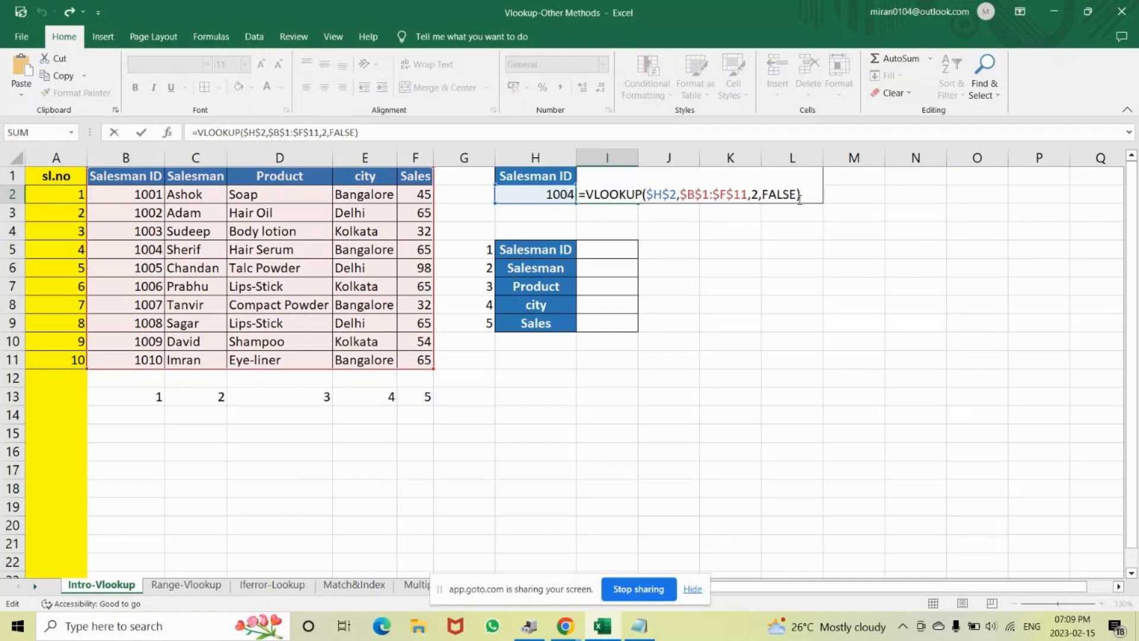
key("BackSpace")
key("BackSpace")
key("BackSpace")
key("BackSpace")
key("BackSpace")
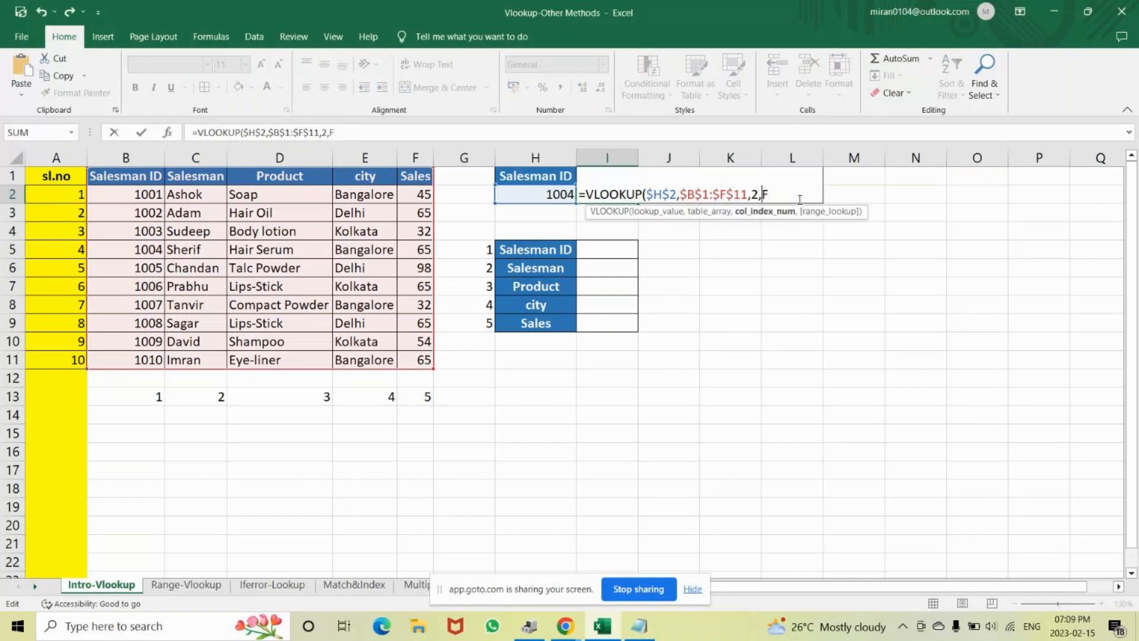
key("Return")
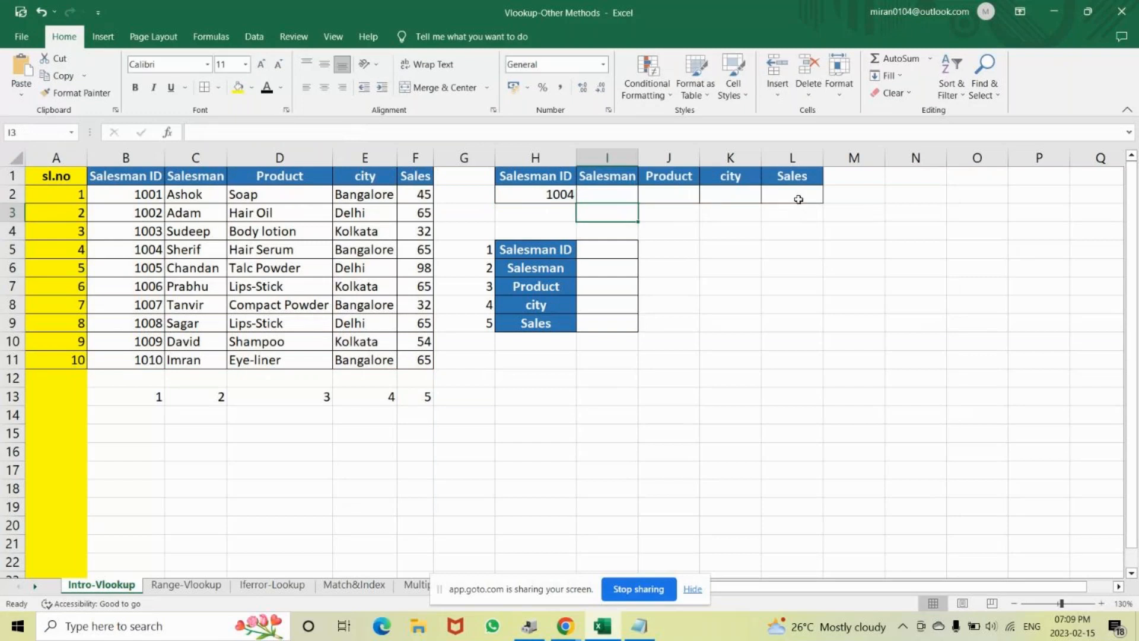
- Start a VLOOKUP formula in I2 with the absolute reference $H$2 as its lookup value
key("Up")
type("=")
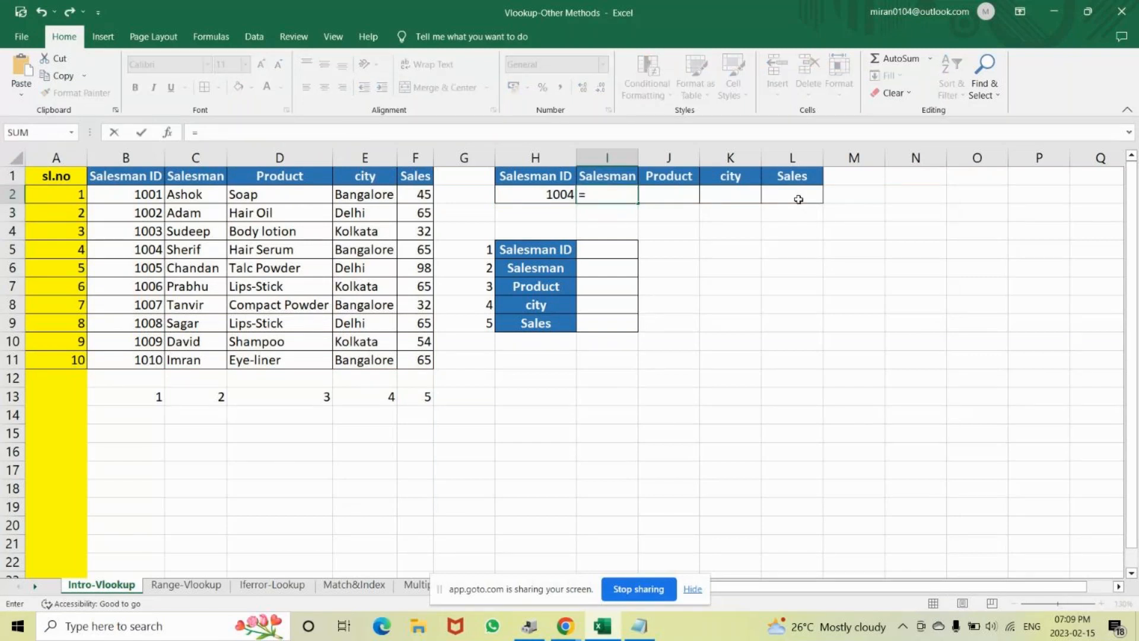
type("vlo")
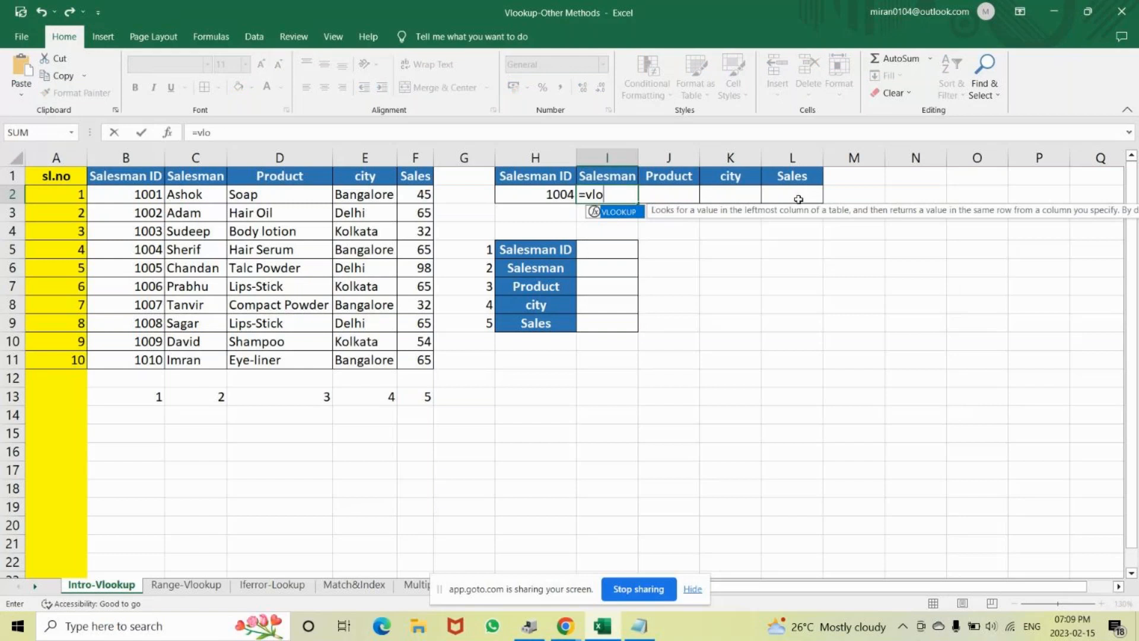
type("okup")
key("Tab")
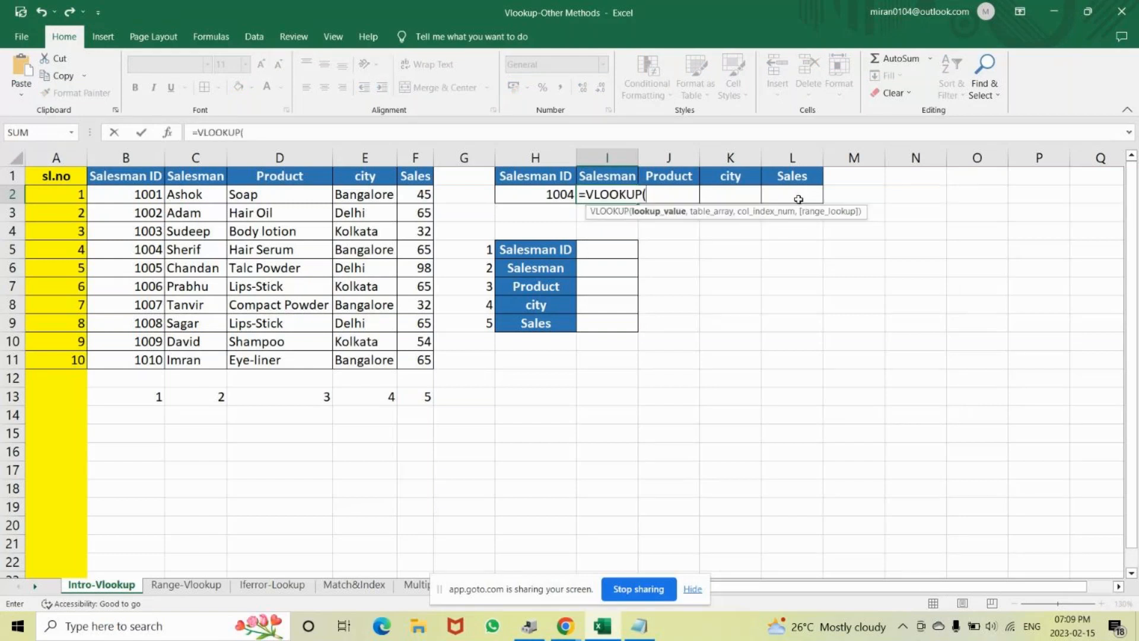
left_click(542, 195)
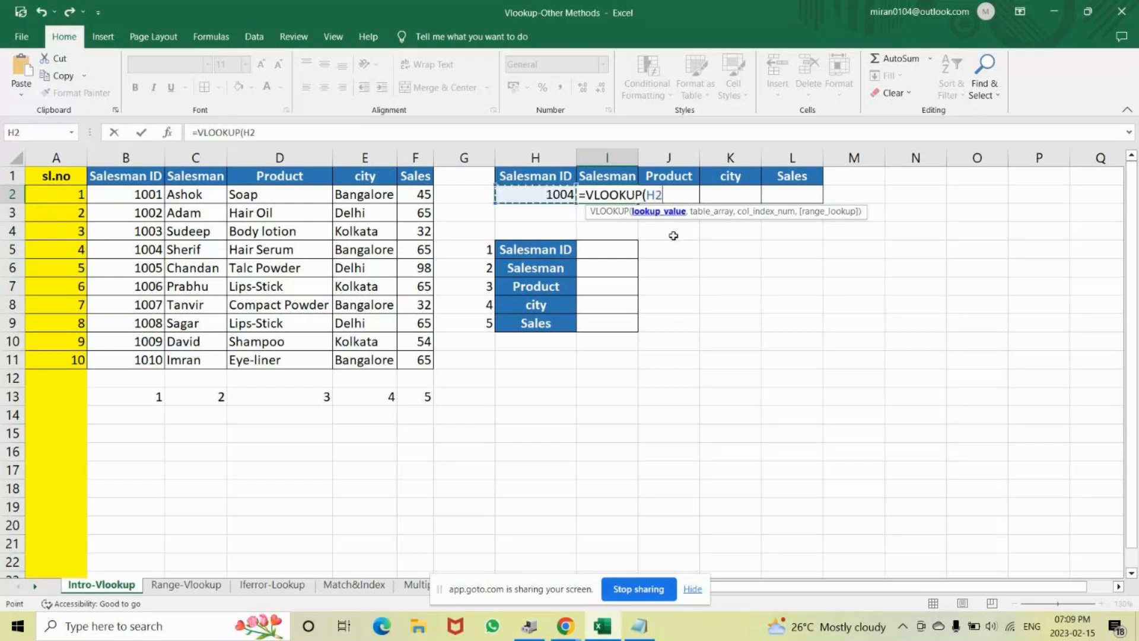
key("F4")
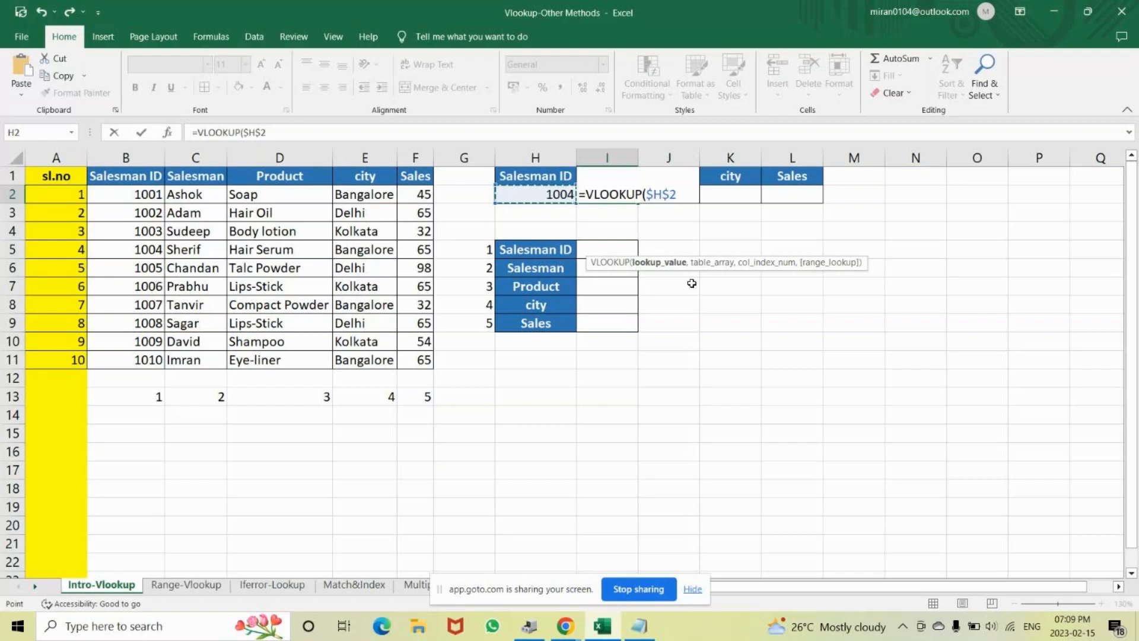
- Complete the I2 VLOOKUP with locked table array $B$1:$F$11, column index 2 and FALSE for an exact match
type(",")
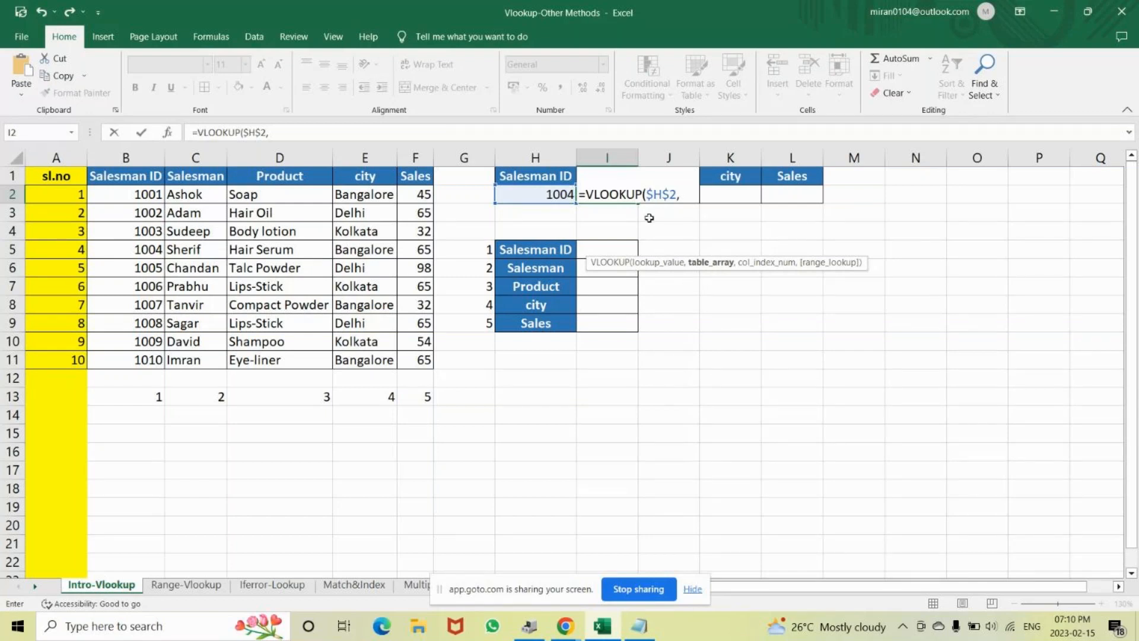
left_click_drag(127, 178, 413, 360)
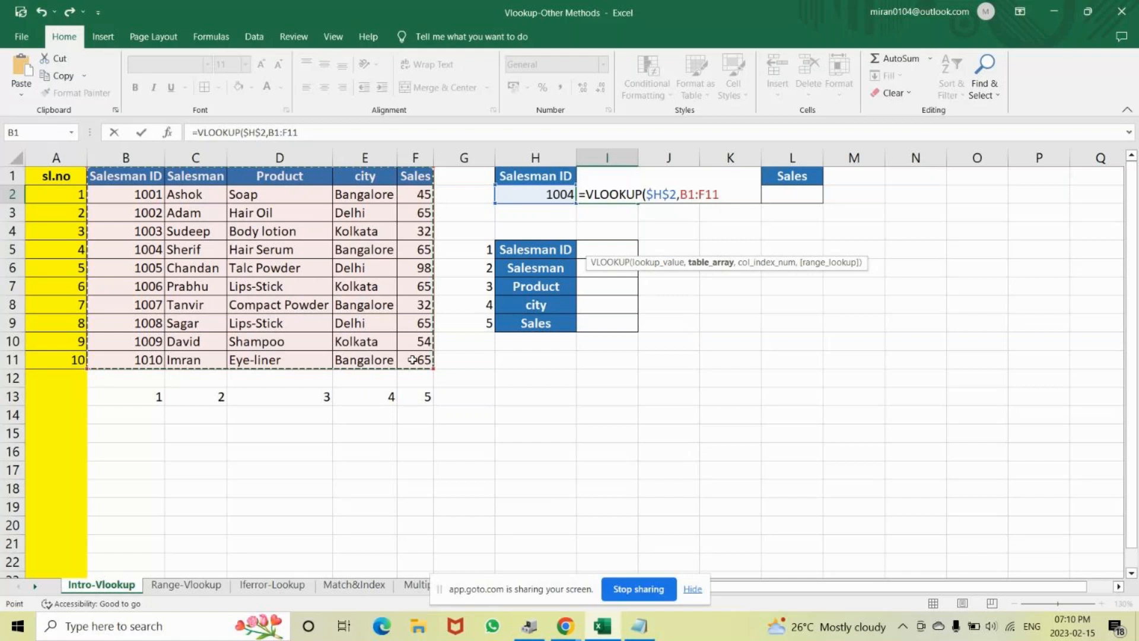
key("F4")
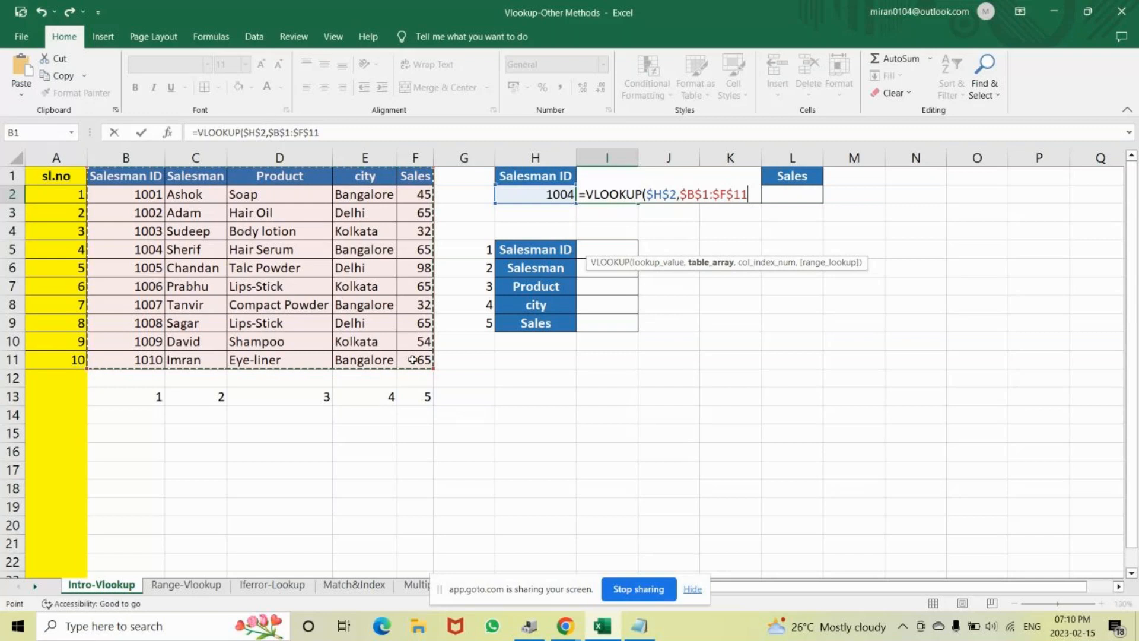
type(",")
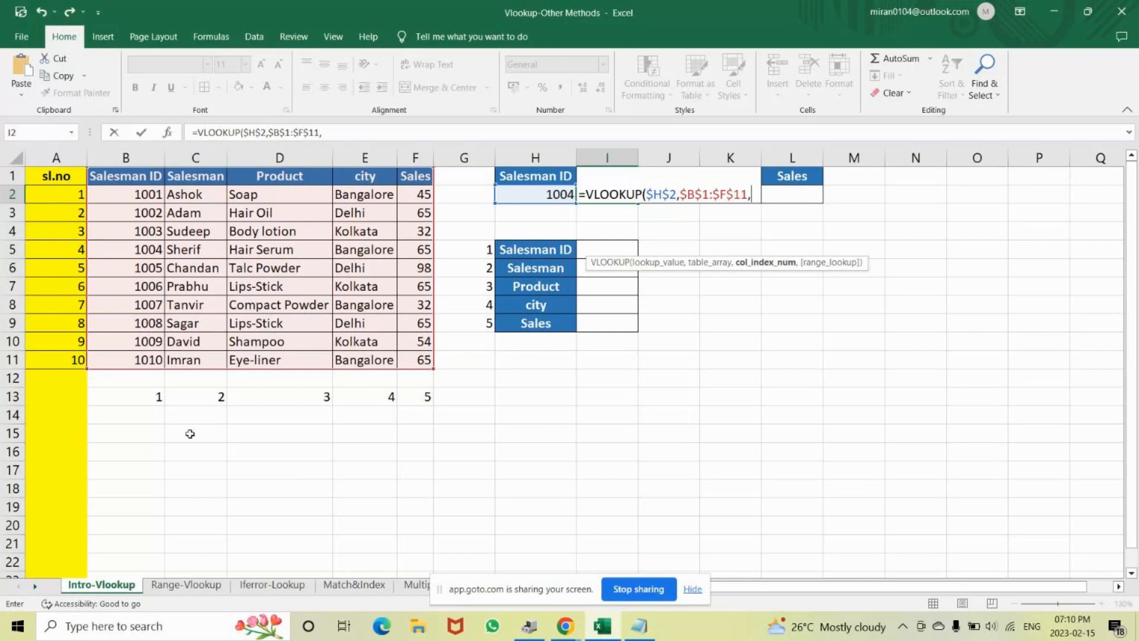
type("2")
type(",")
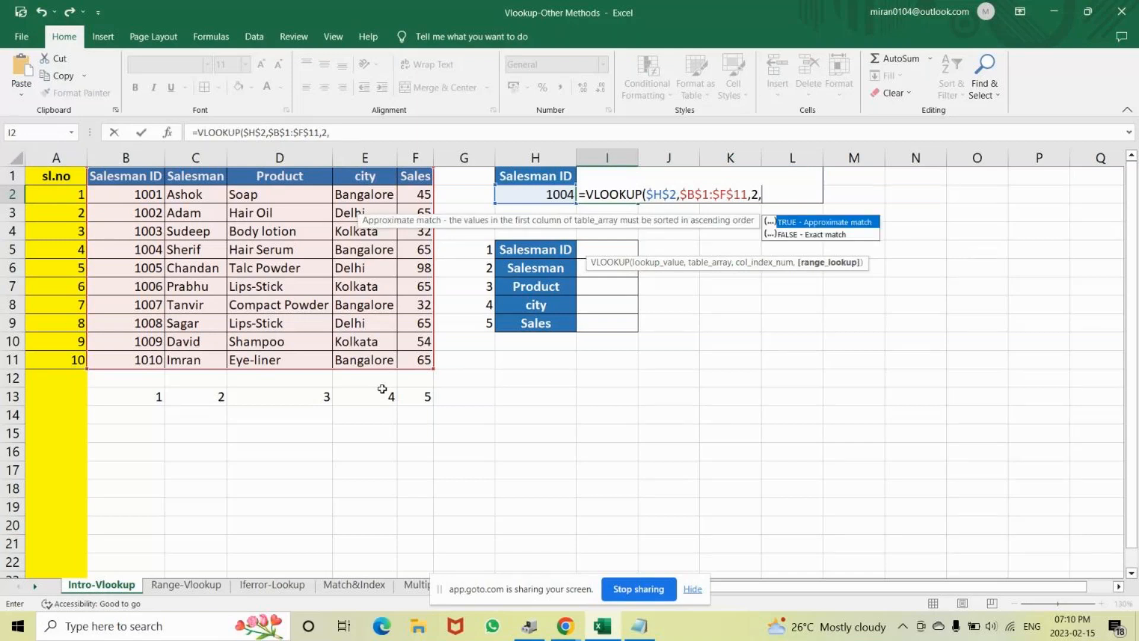
key("Down")
key("Tab")
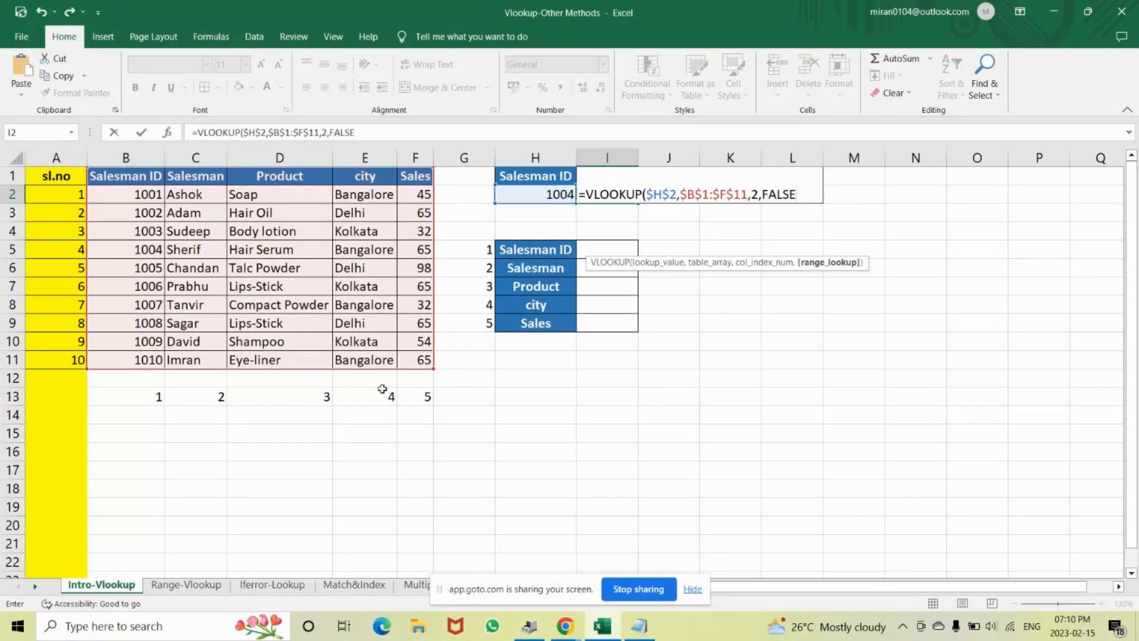
type(")")
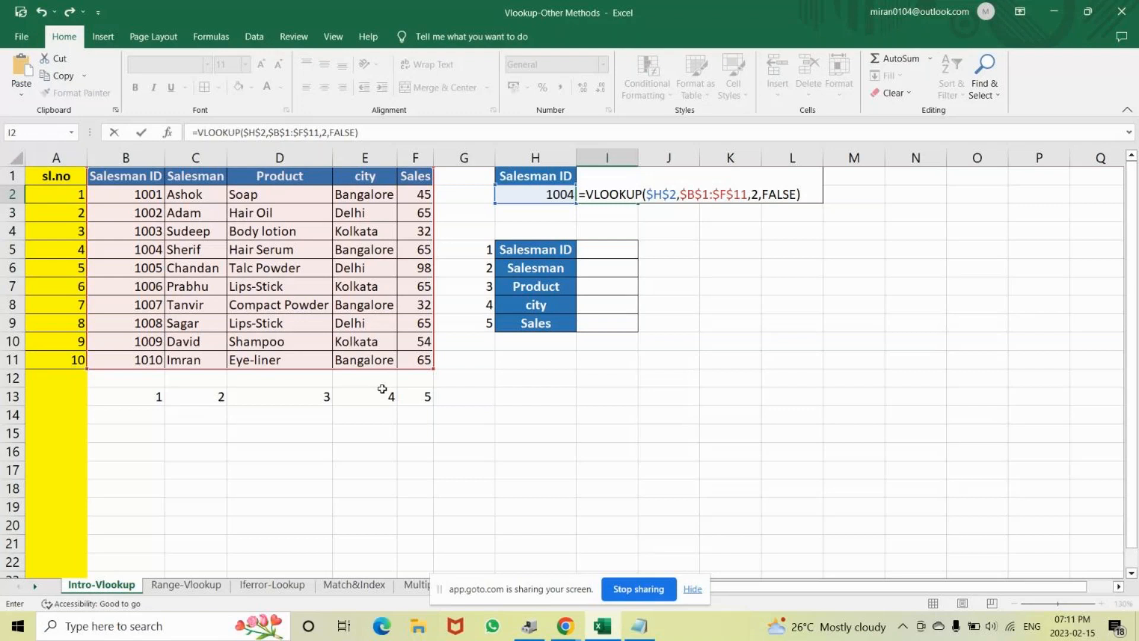
key("Return")
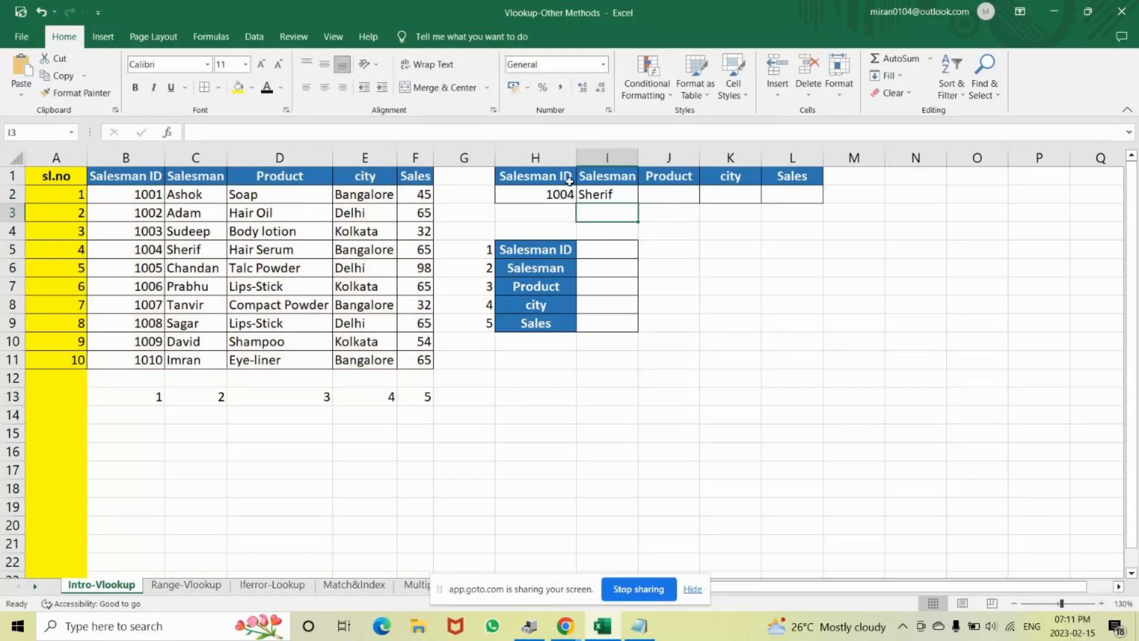
- Fill the I2 VLOOKUP formula across the row through L2
left_click(602, 195)
left_click_drag(637, 203, 810, 209)
left_click(783, 196)
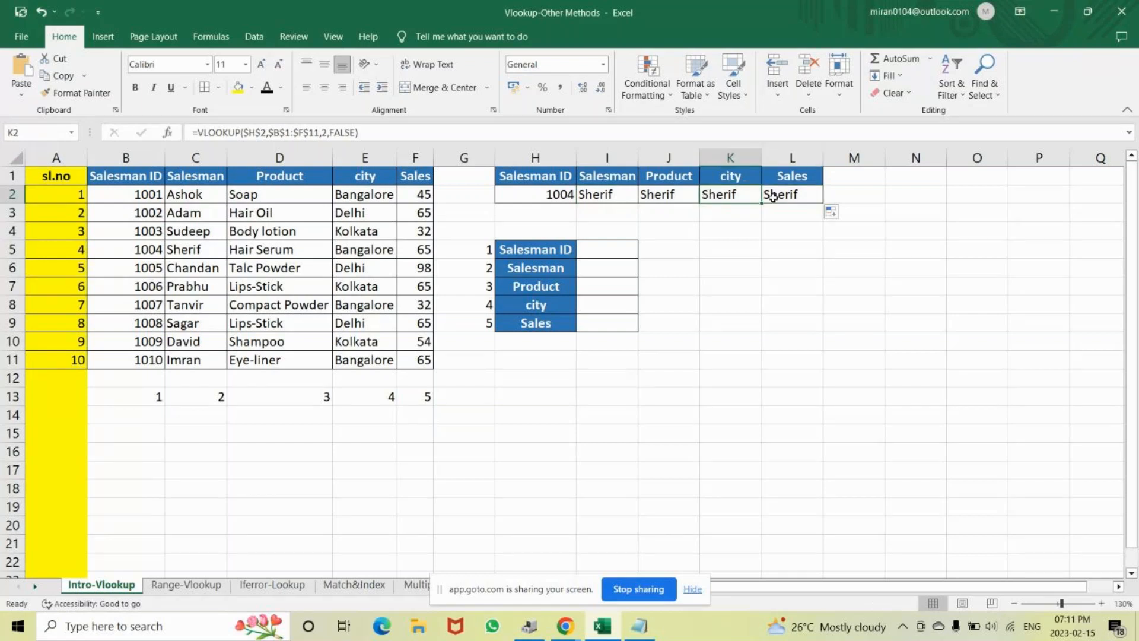
- Enter the same salesman ID as in H2 into cell H3
left_click(550, 216)
type("1000")
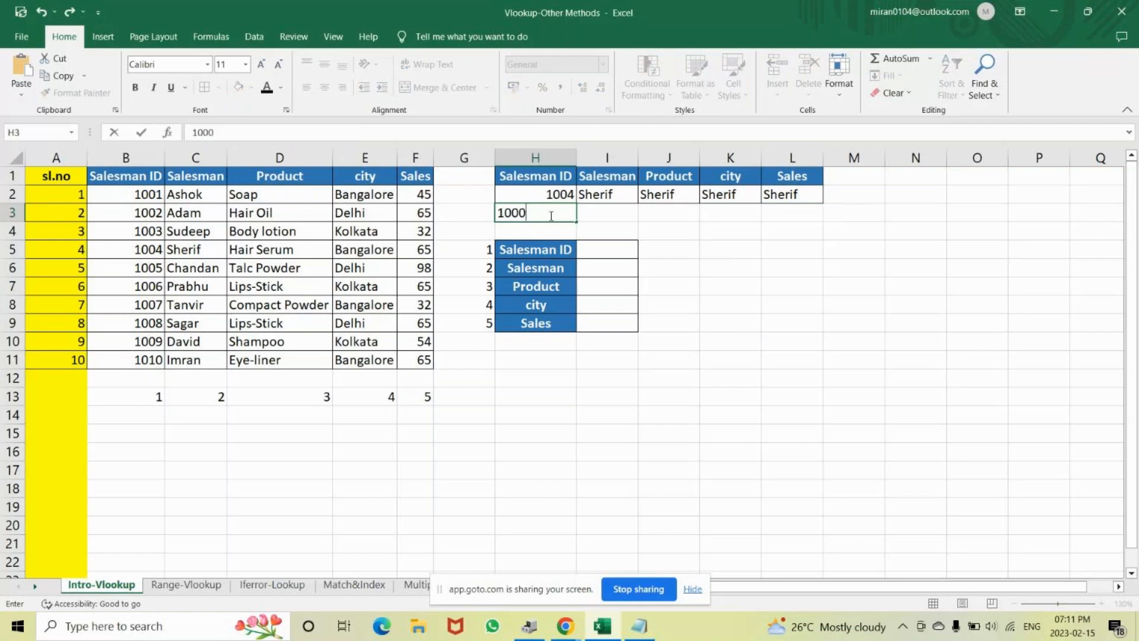
key("BackSpace")
type("4")
key("Return")
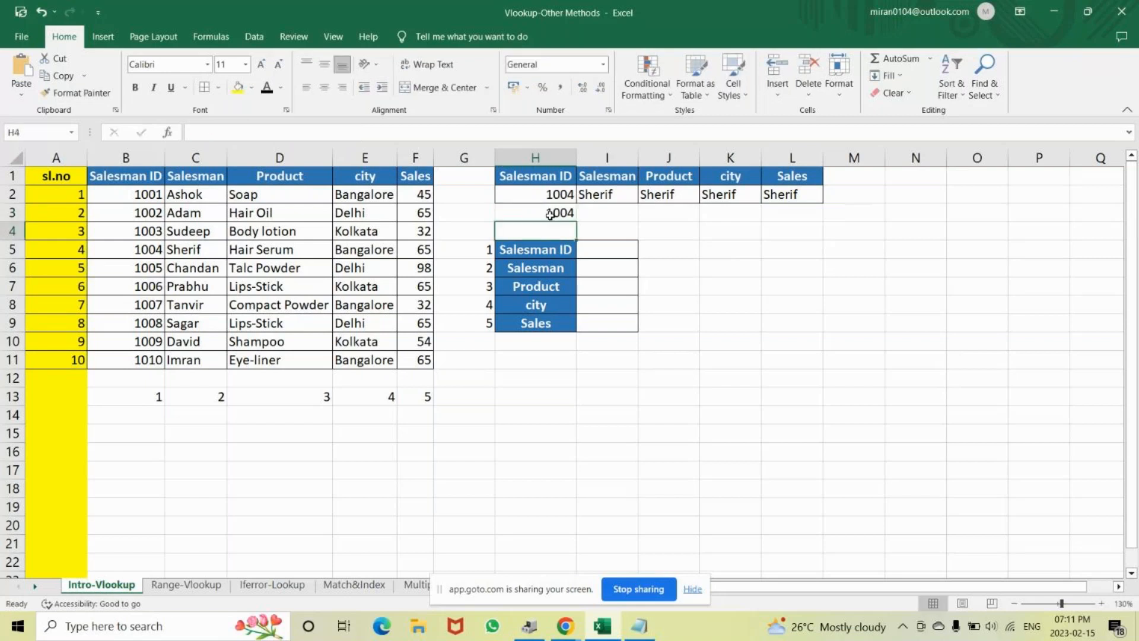
- Start a VLOOKUP formula in I3 with the relative reference H3 as its lookup value
key("Up")
key("Right")
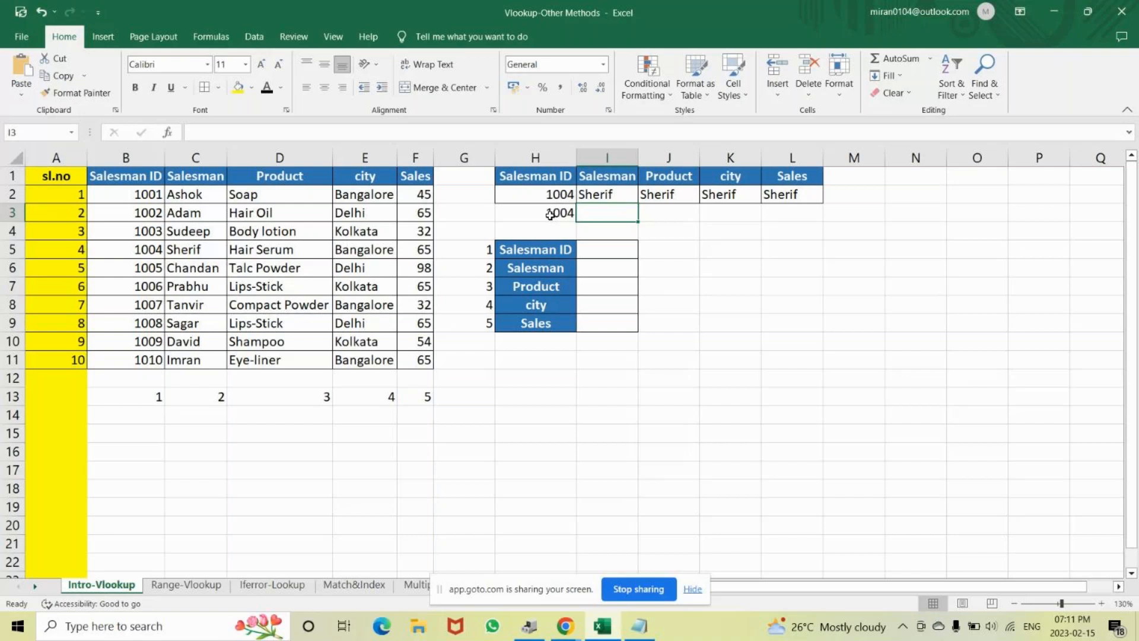
type("=")
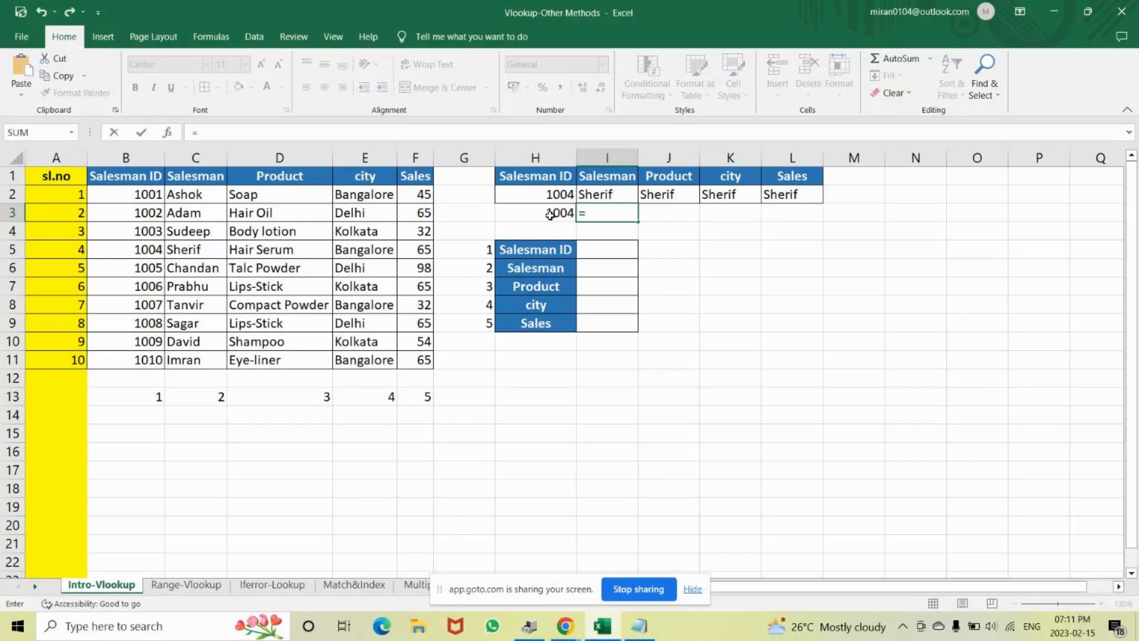
type("vlool")
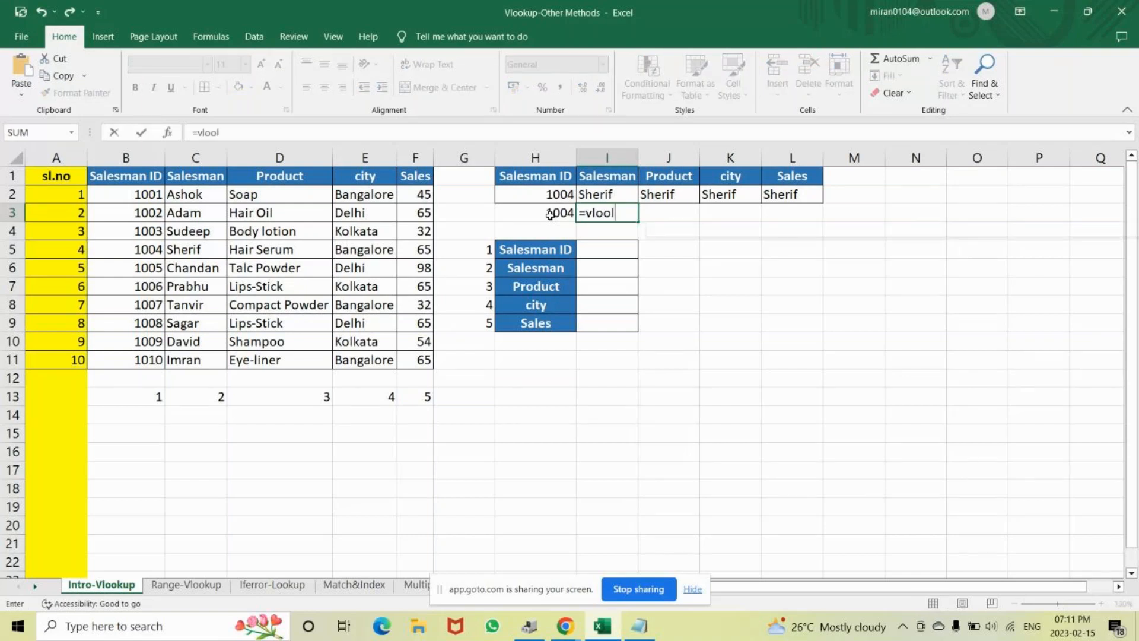
key("BackSpace")
type("k")
key("Tab")
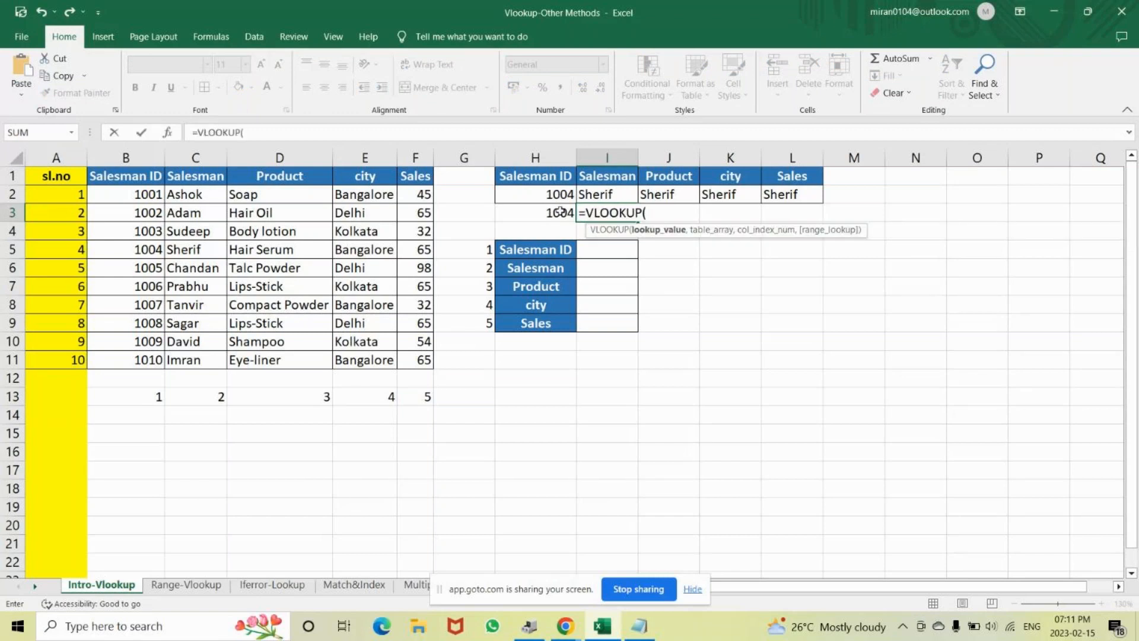
left_click(563, 212)
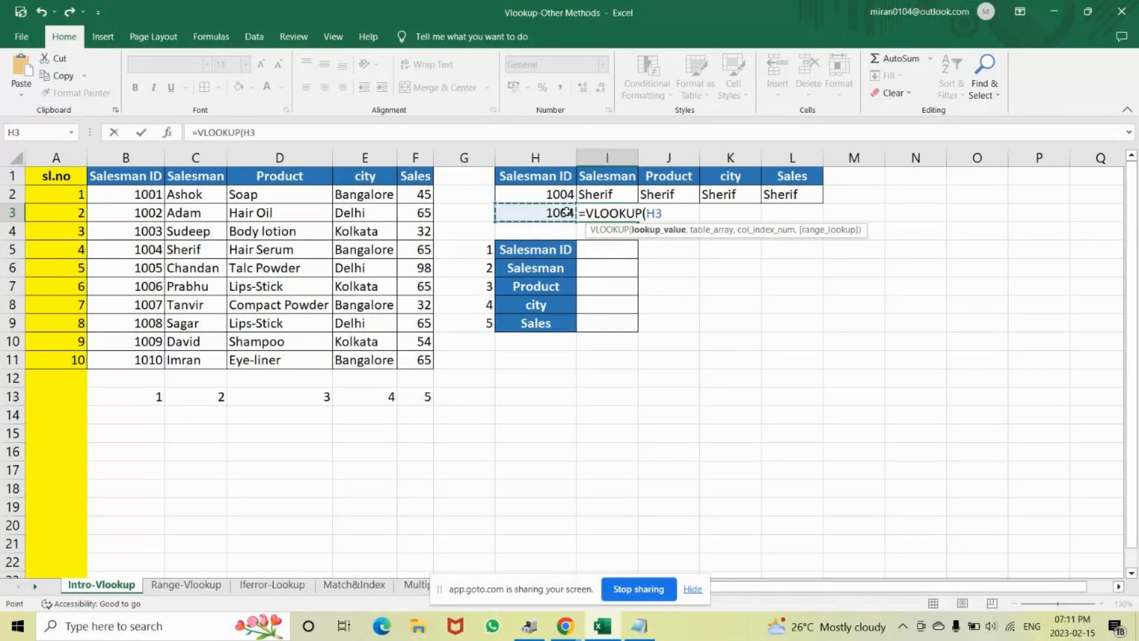
- Complete the I3 VLOOKUP with the unlocked table array B1:F11, column index 2 and FALSE for an exact match
type(",")
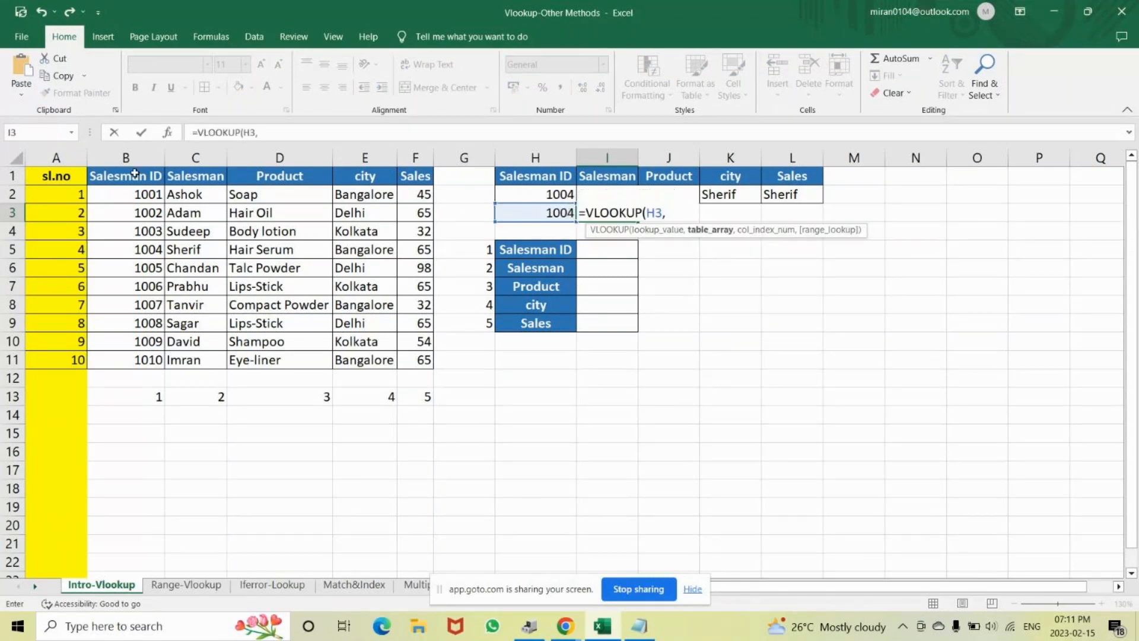
left_click_drag(135, 173, 421, 364)
type(",")
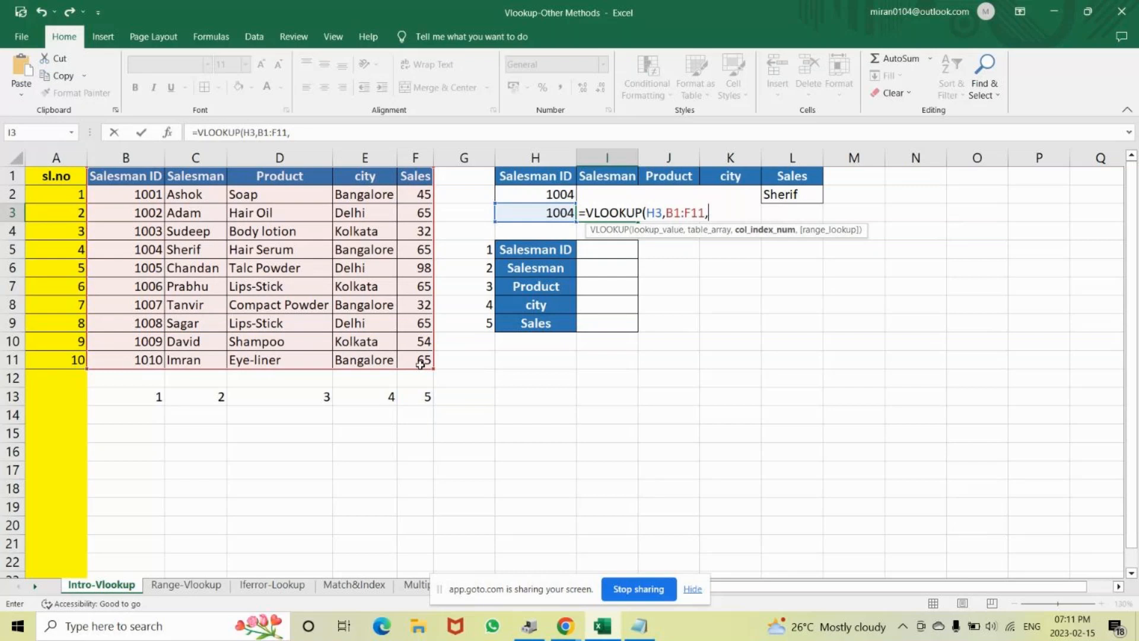
type("2,")
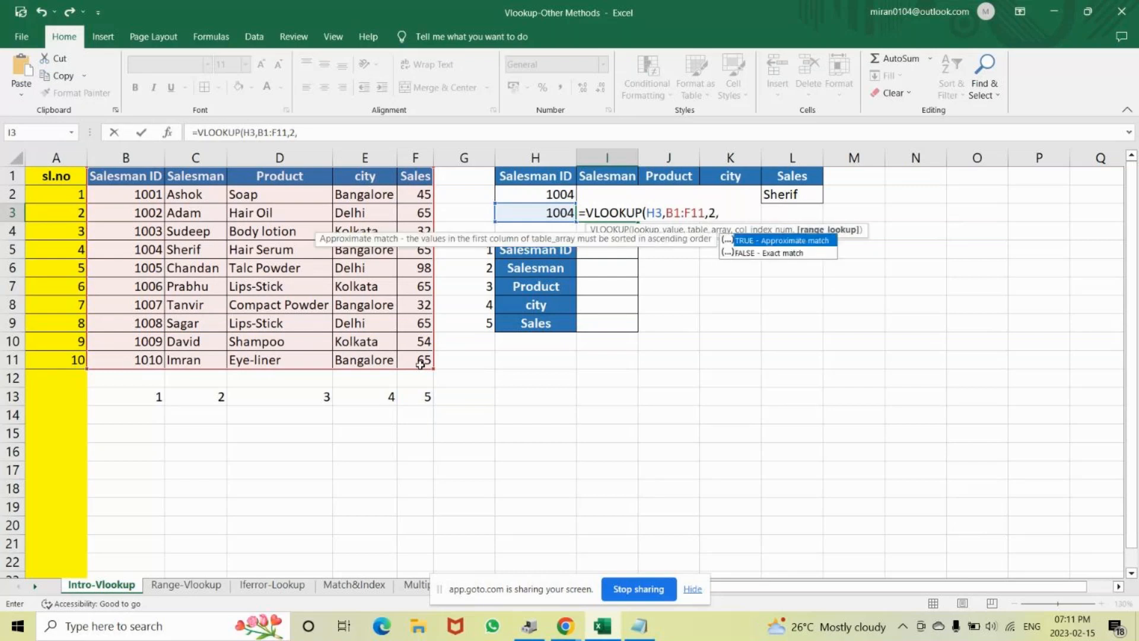
key("Escape")
type(")")
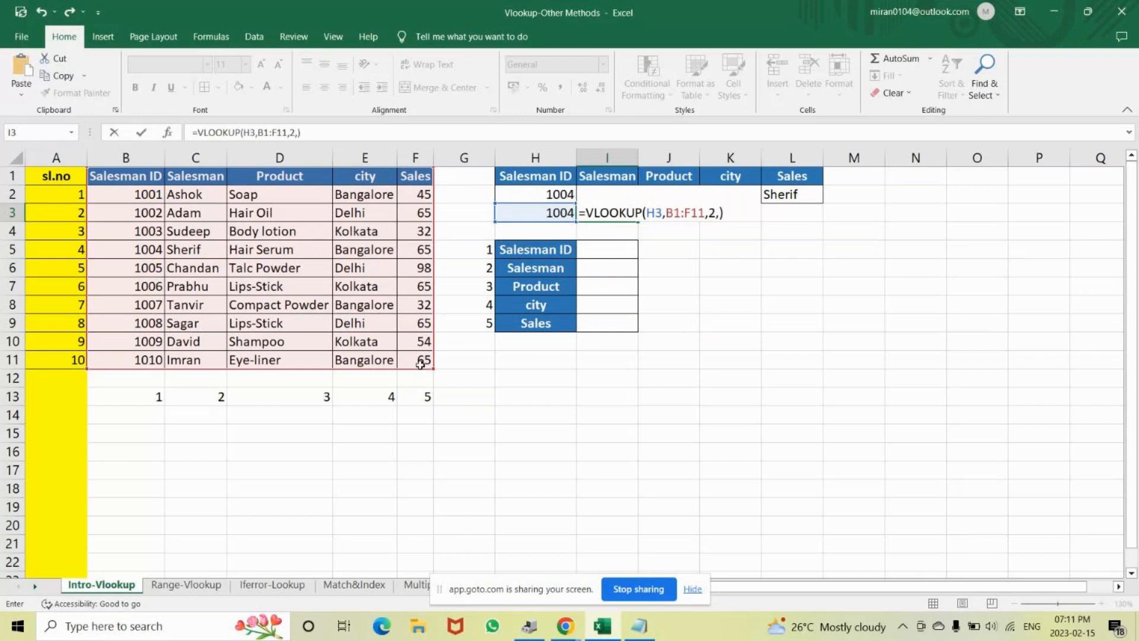
key("BackSpace")
key("Down")
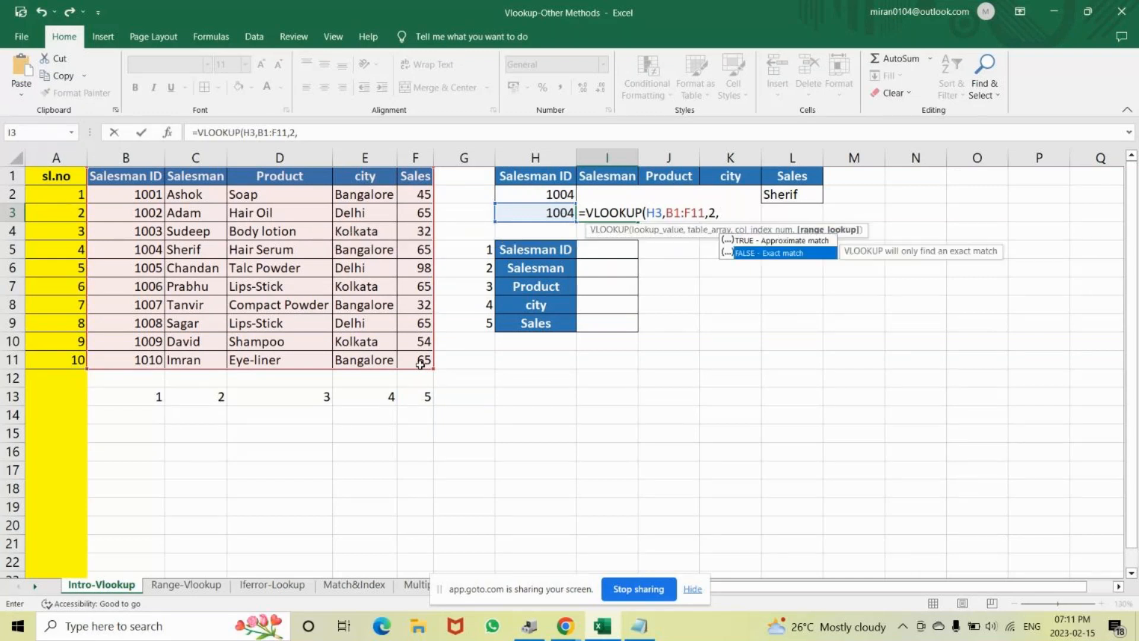
key("Tab")
type(")")
key("Return")
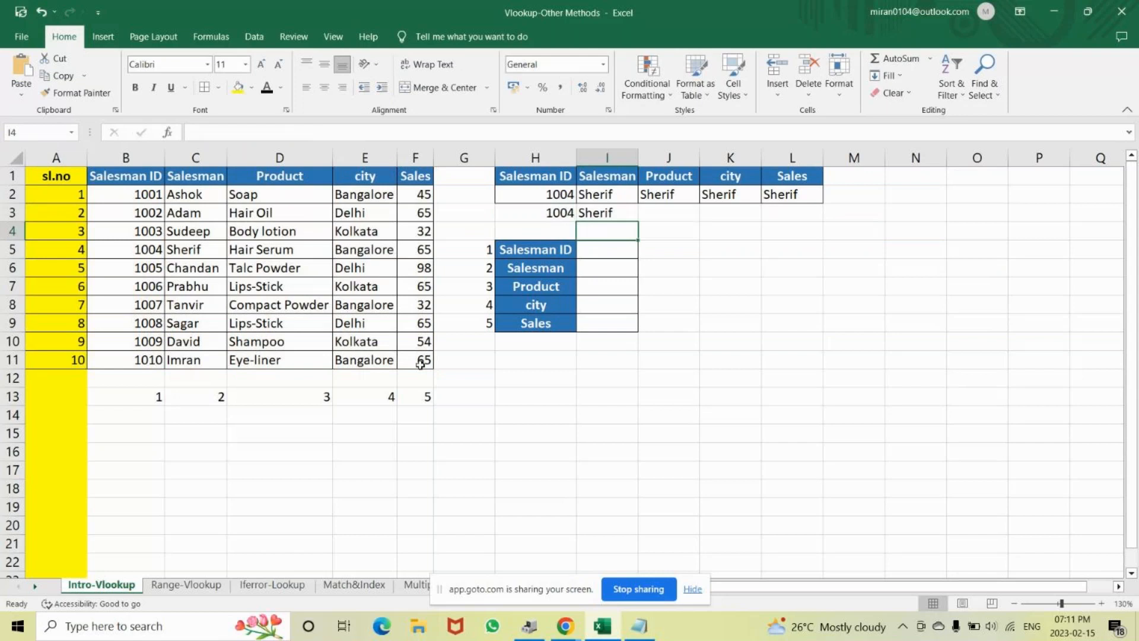
- Fill the unlocked I3 VLOOKUP formula across the row through L3
left_click(593, 212)
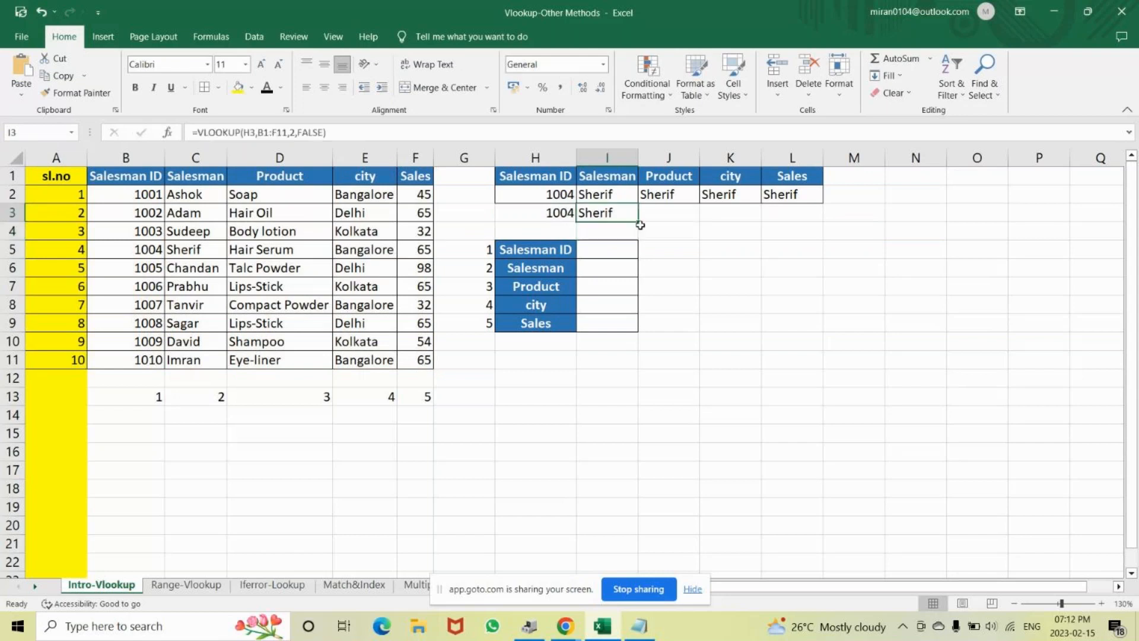
left_click_drag(641, 225, 792, 215)
left_click(787, 212)
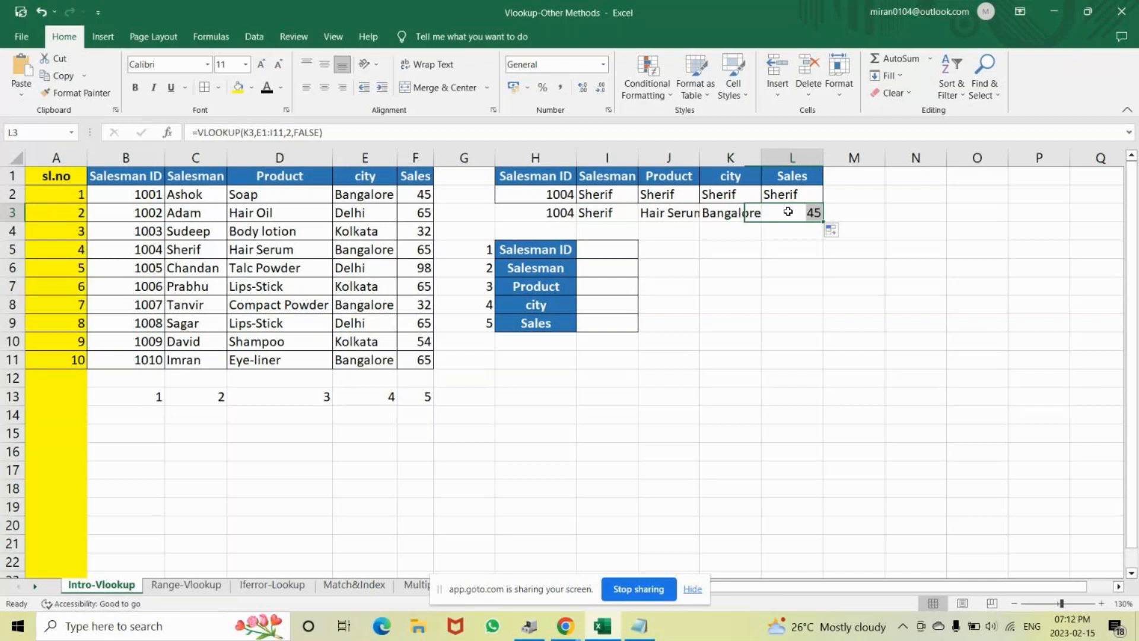
- Examine how the unlocked lookup value and table array references shift in the VLOOKUP formulas from I3 through L3
left_click(146, 251)
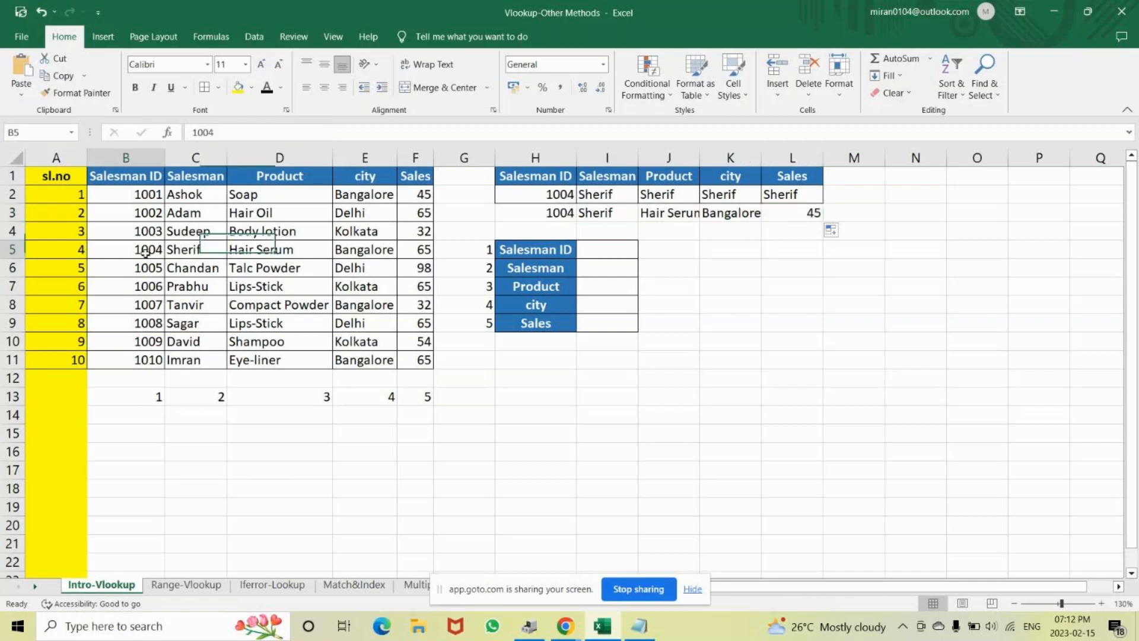
left_click_drag(145, 251, 407, 251)
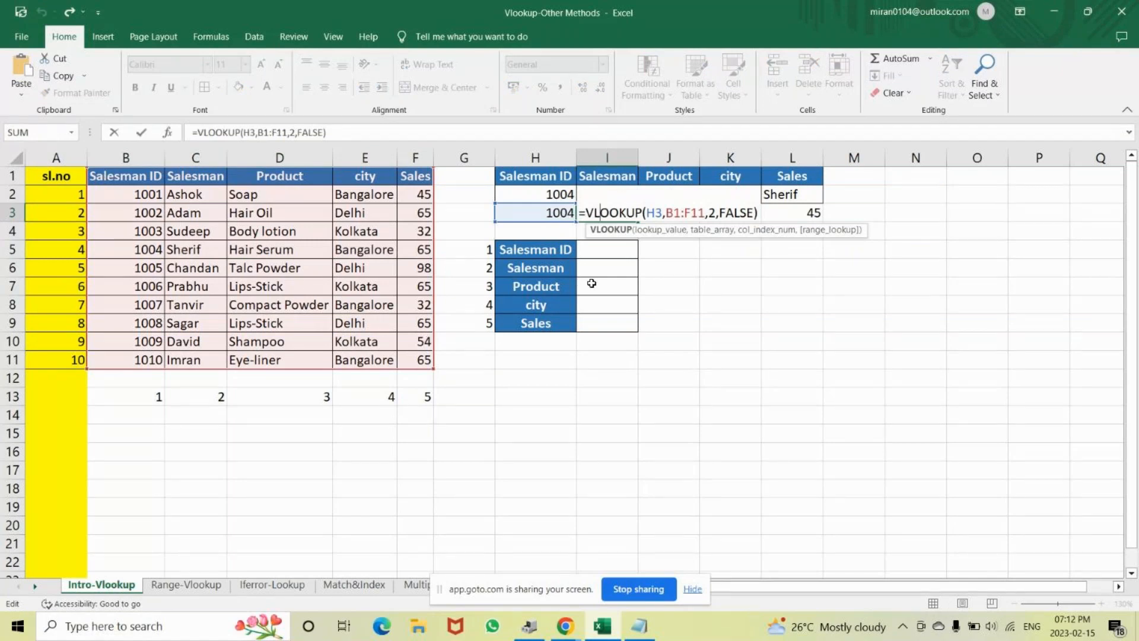
key("Return")
left_click(627, 174)
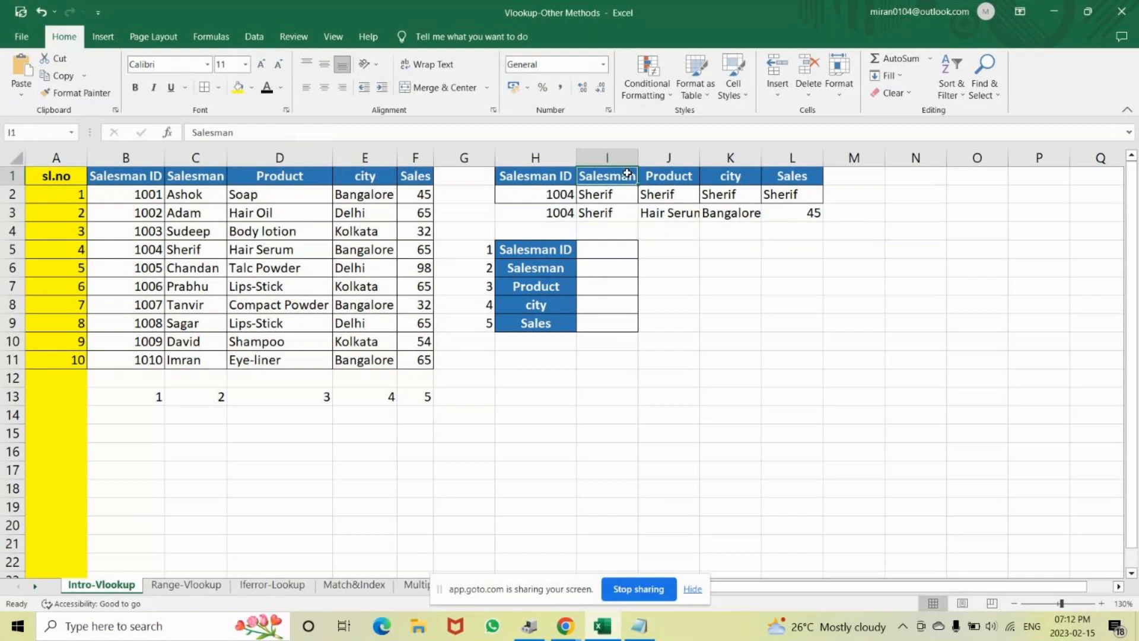
key("Down")
key("Down")
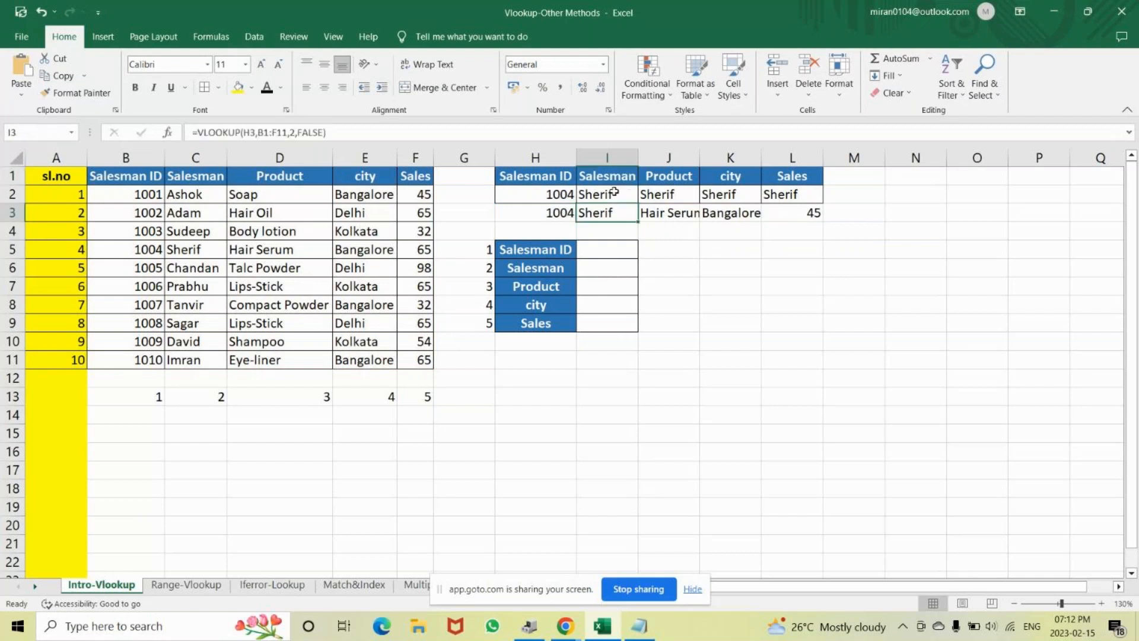
key("ctrl+z")
double_click(665, 218)
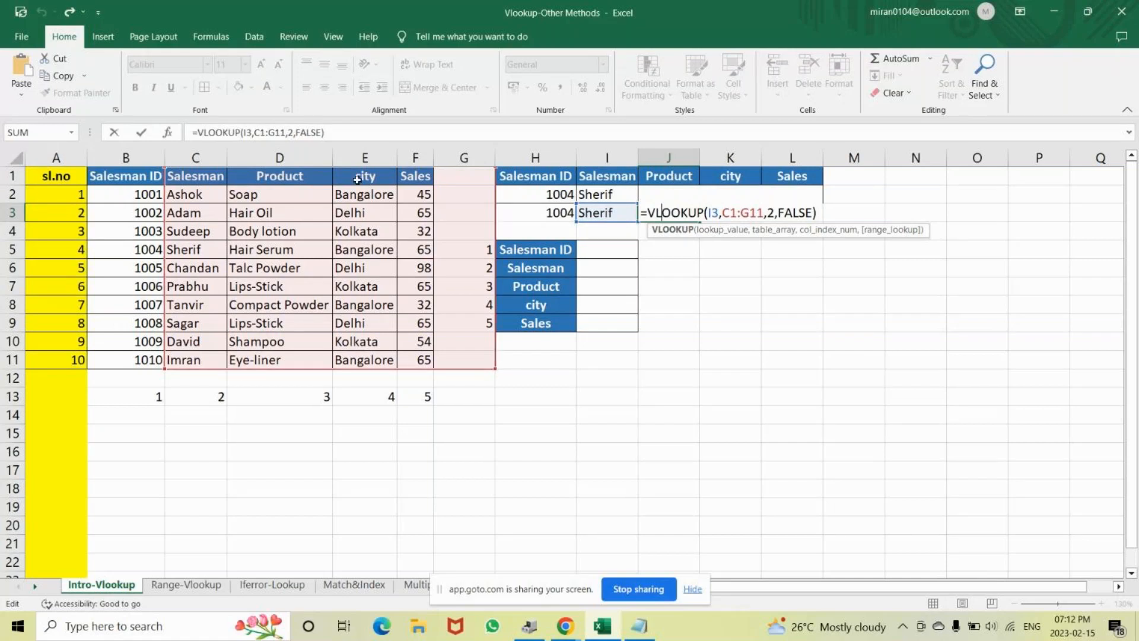
key("Return")
double_click(722, 212)
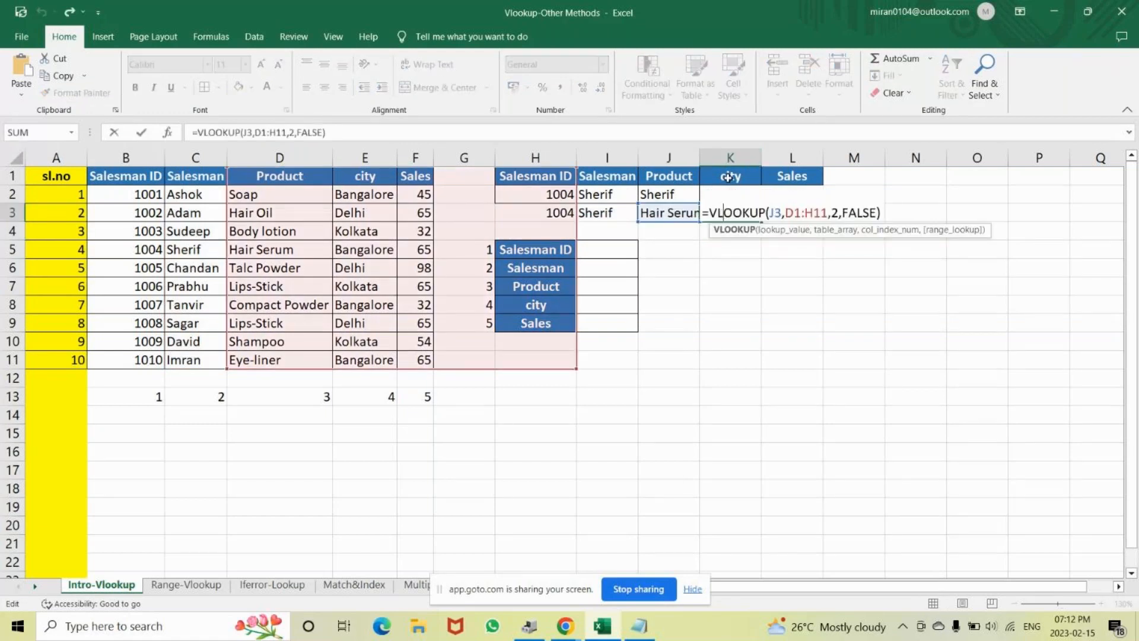
key("Return")
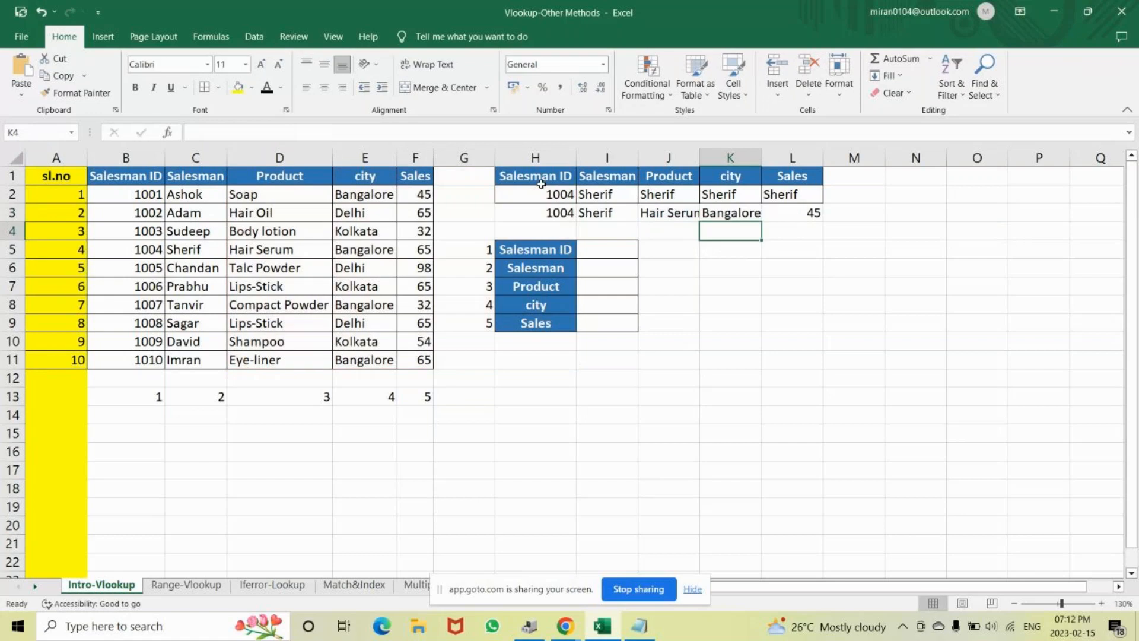
left_click(769, 213)
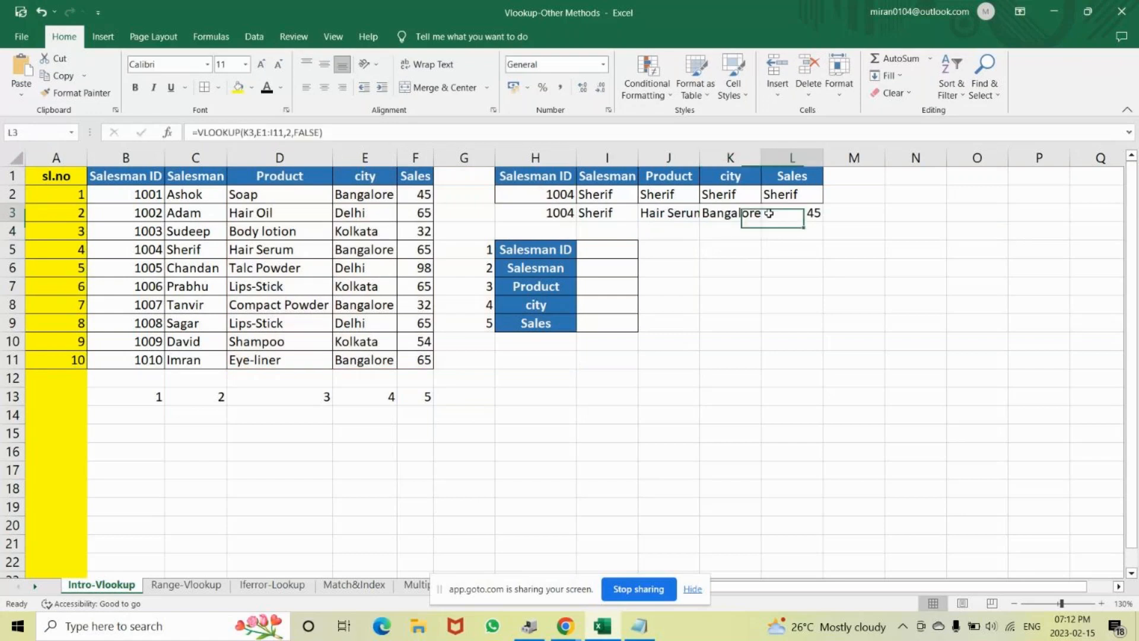
double_click(769, 213)
key("Return")
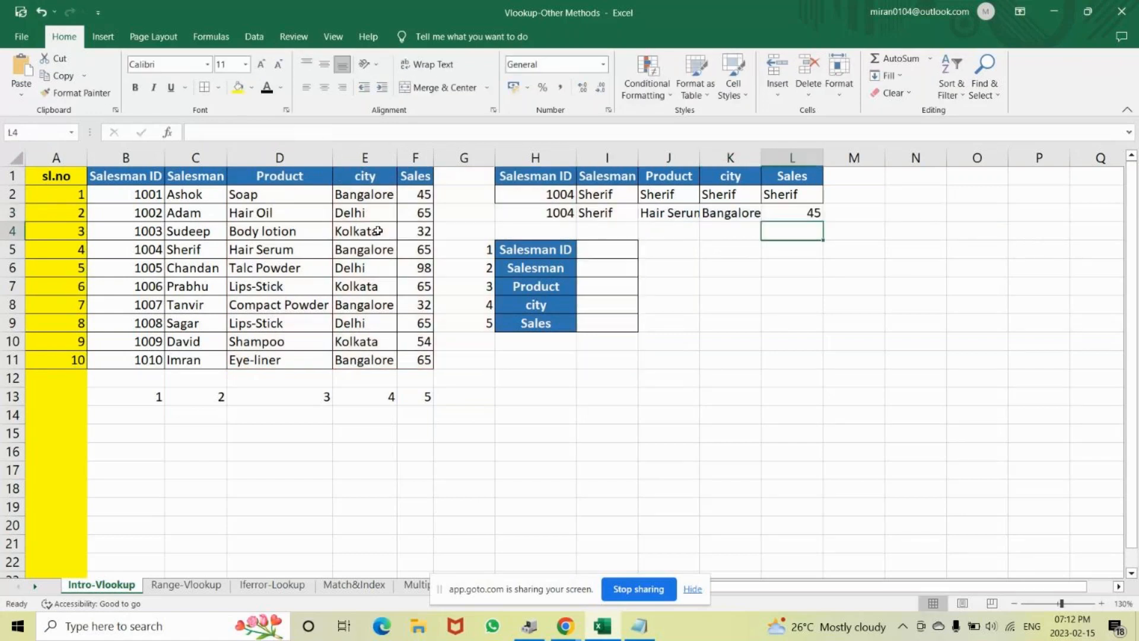
- Inspect the locked lookup value and table array references in the row 2 VLOOKUP formulas for comparison
double_click(611, 194)
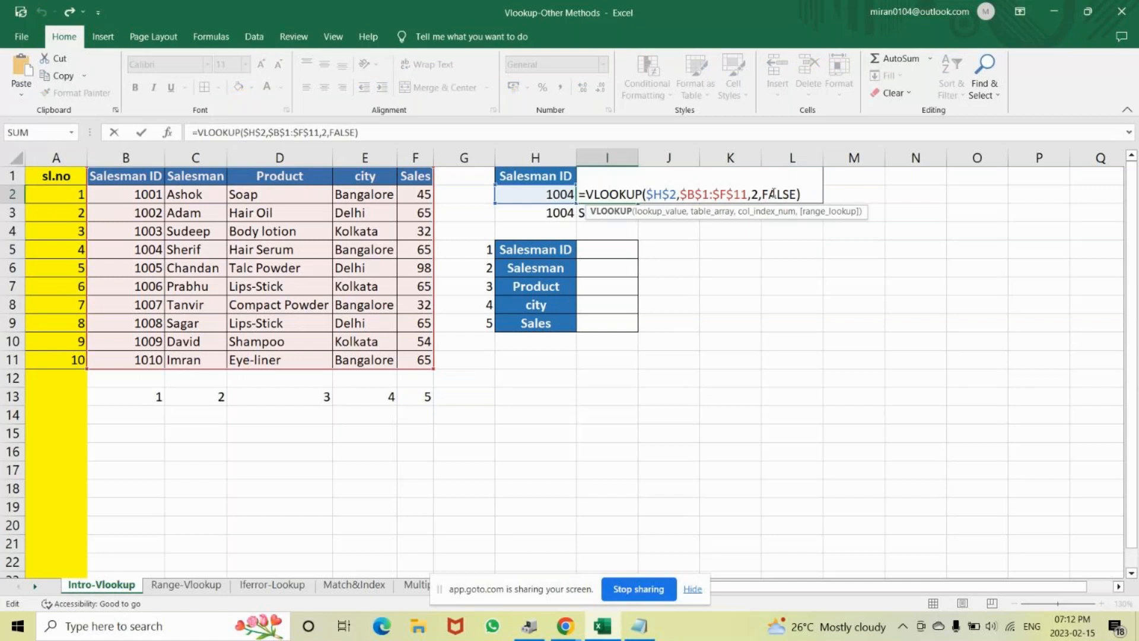
key("Return")
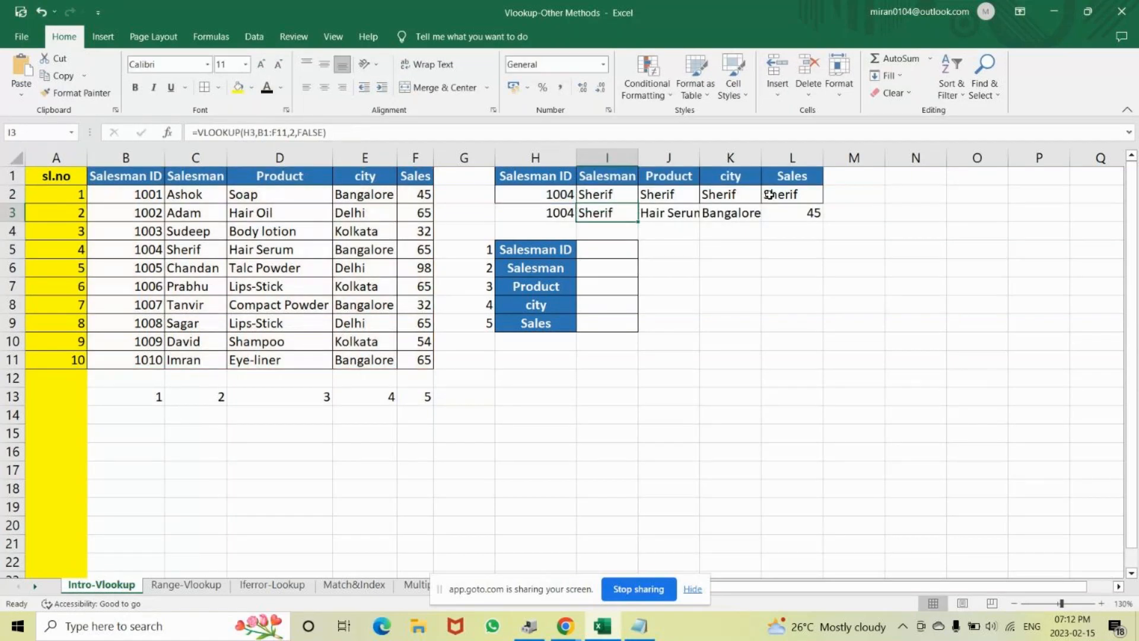
double_click(678, 194)
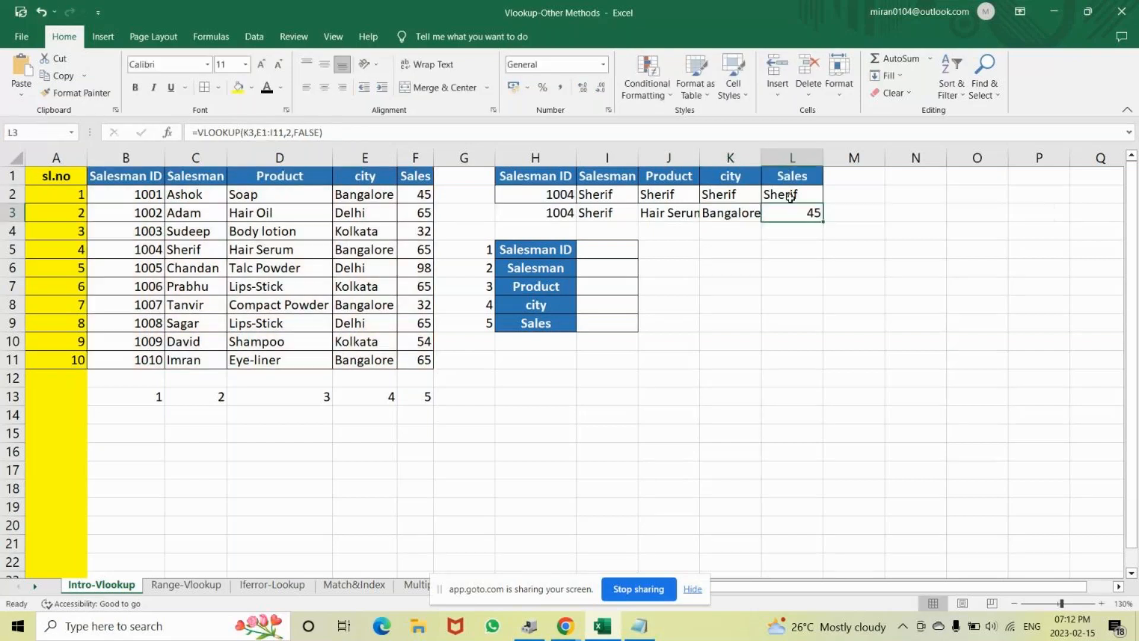
- Clear the salesman ID and the unlocked VLOOKUP formulas from H3:L3
left_click(542, 212)
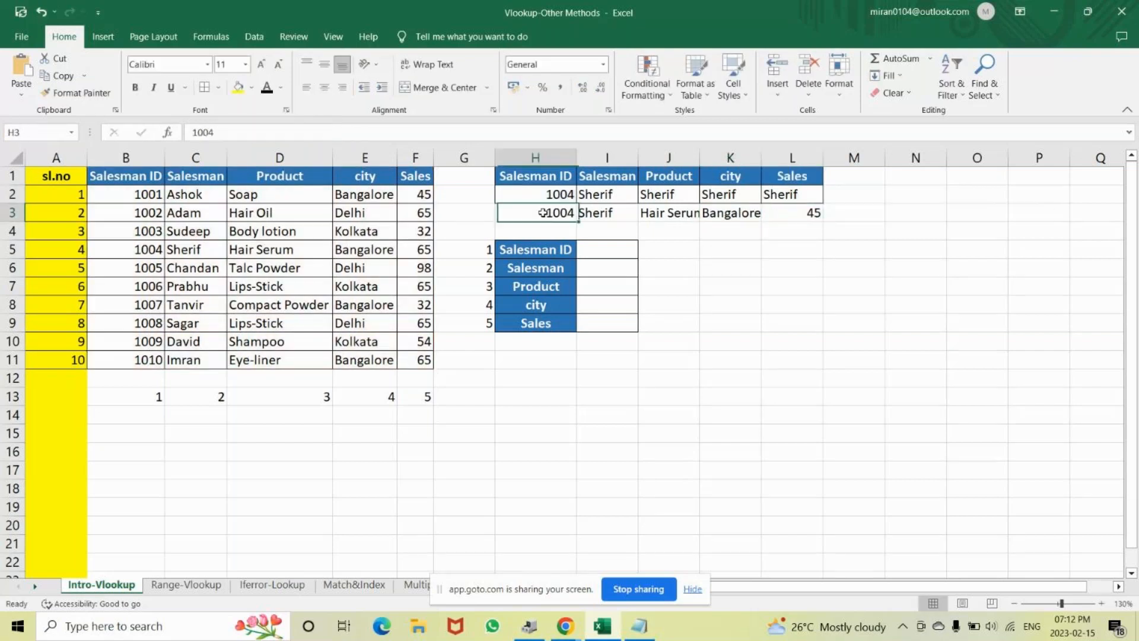
left_click_drag(541, 213, 790, 208)
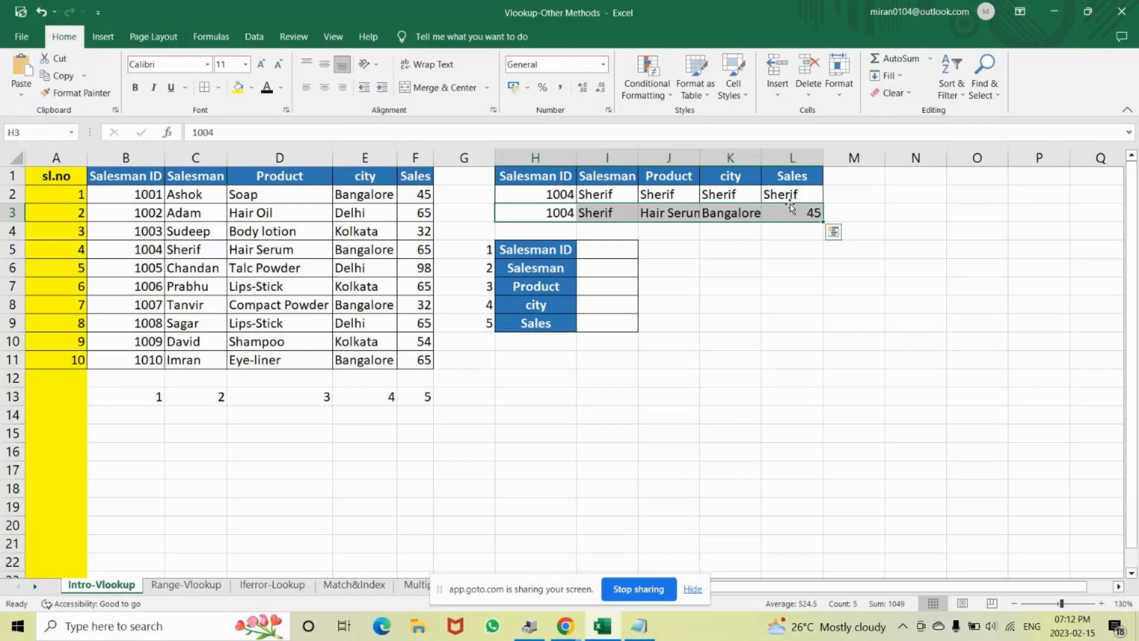
key("Delete")
key("Tab")
key("Tab")
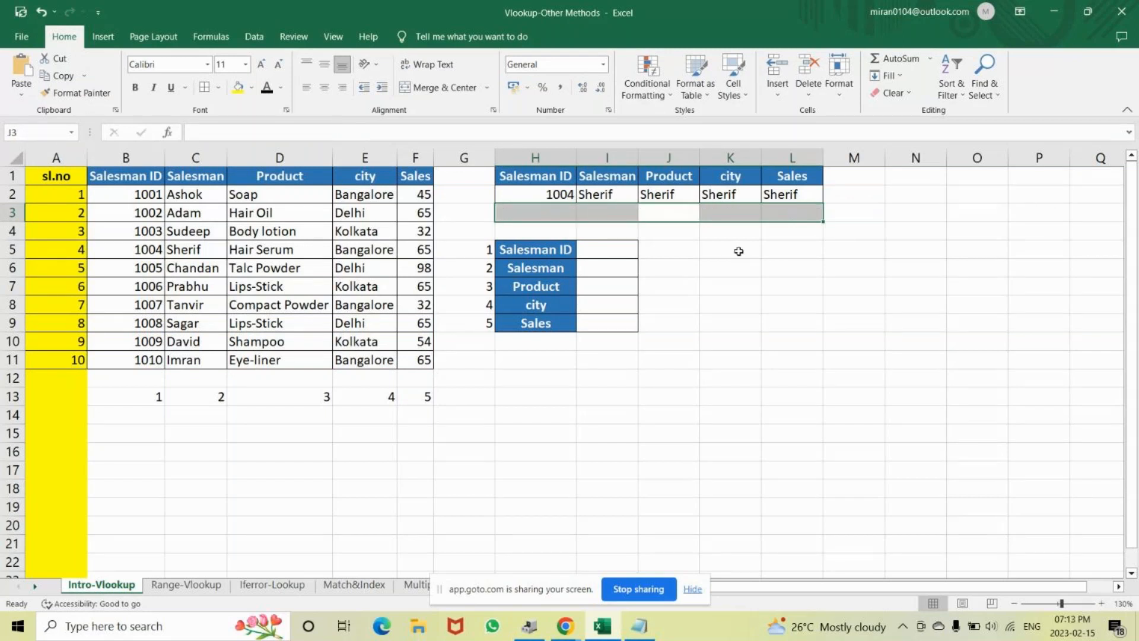
- Check the column index number used in each locked VLOOKUP formula from I2 through L2
left_click_drag(605, 194, 781, 194)
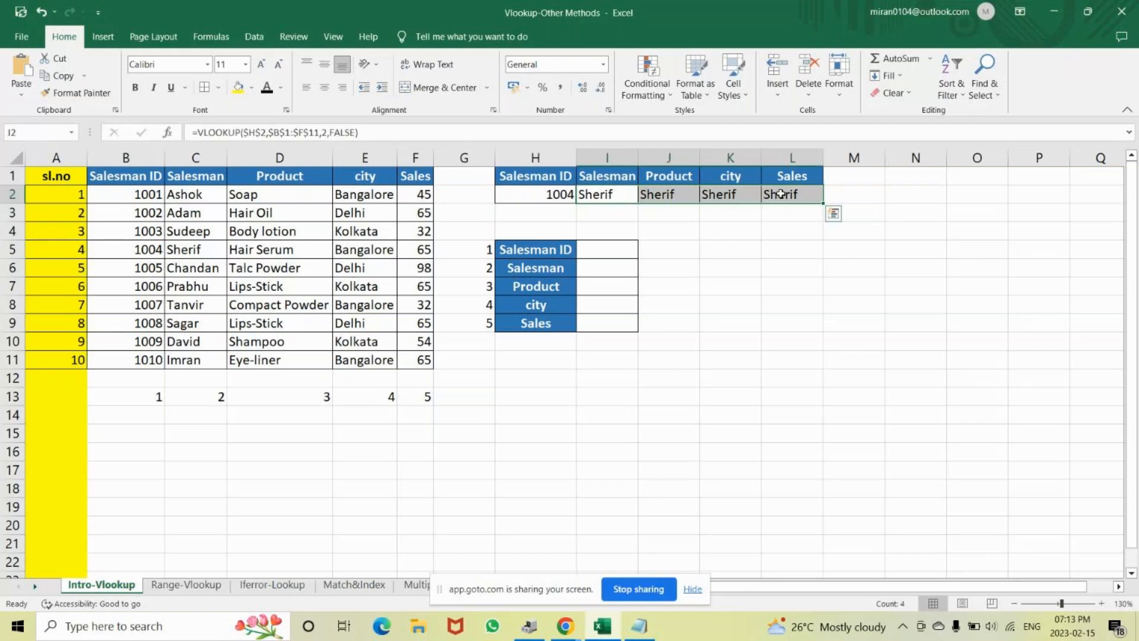
double_click(622, 200)
double_click(755, 196)
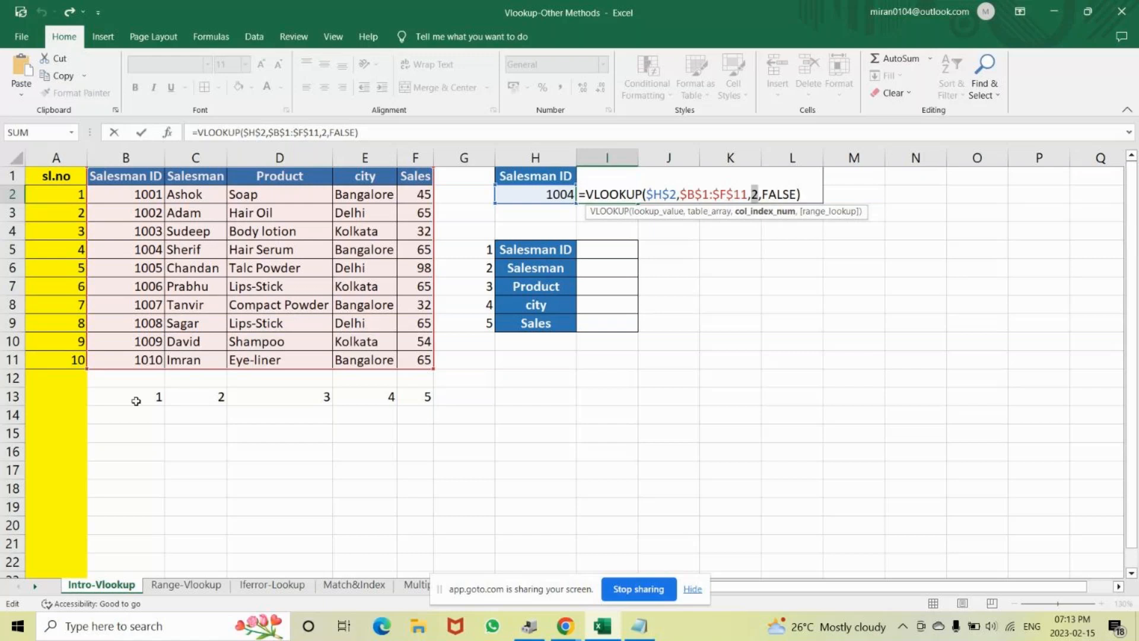
key("Return")
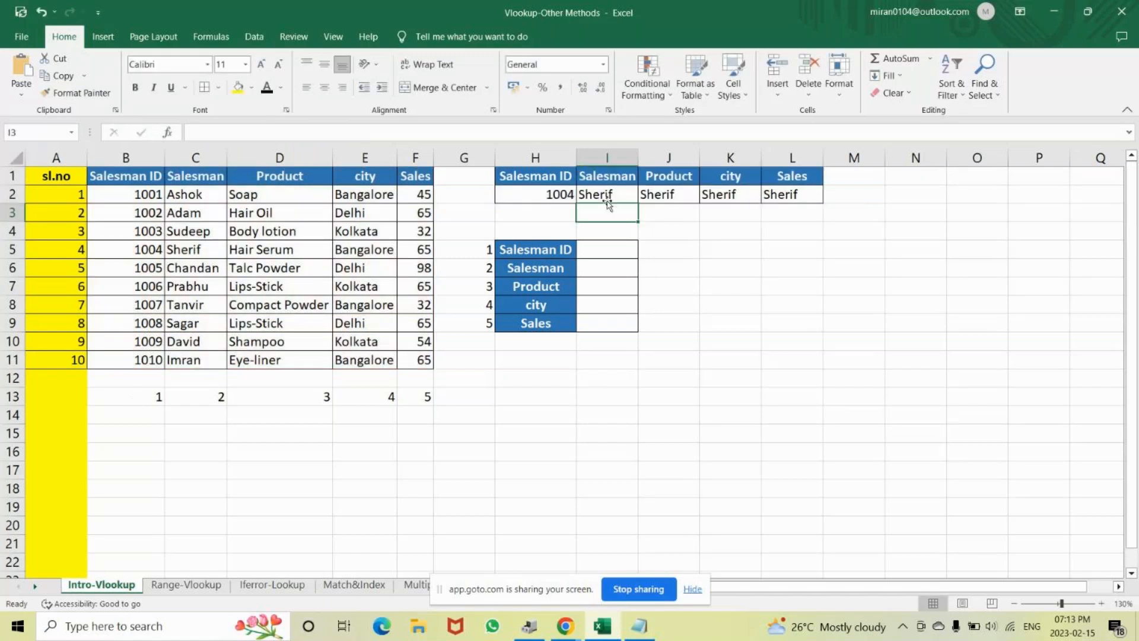
key("ctrl+z")
double_click(647, 195)
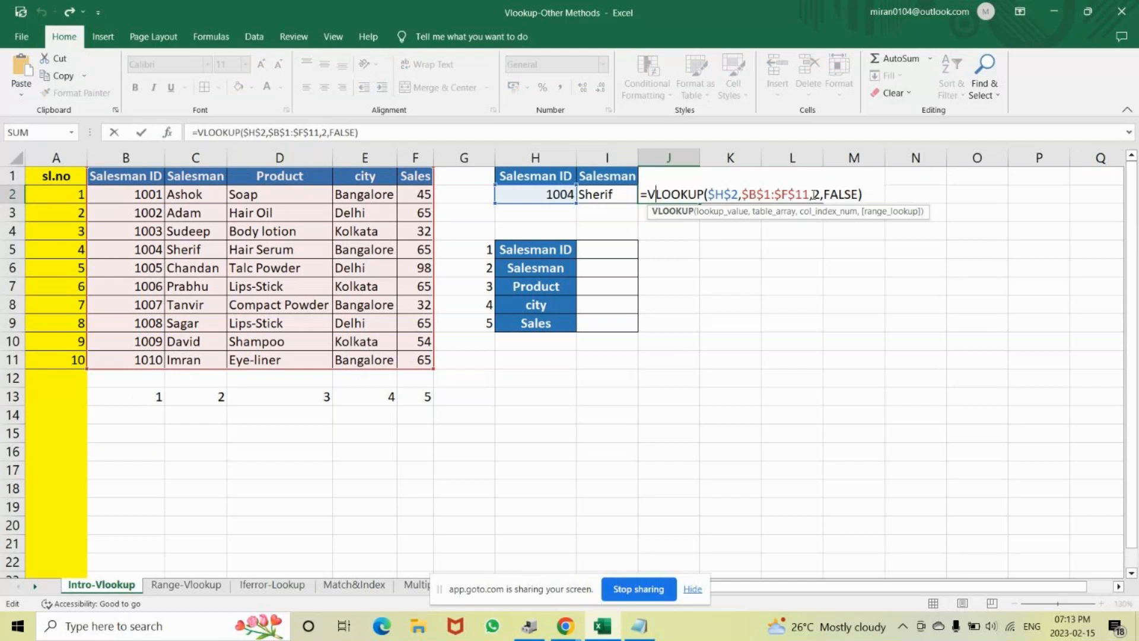
double_click(815, 194)
key("Return")
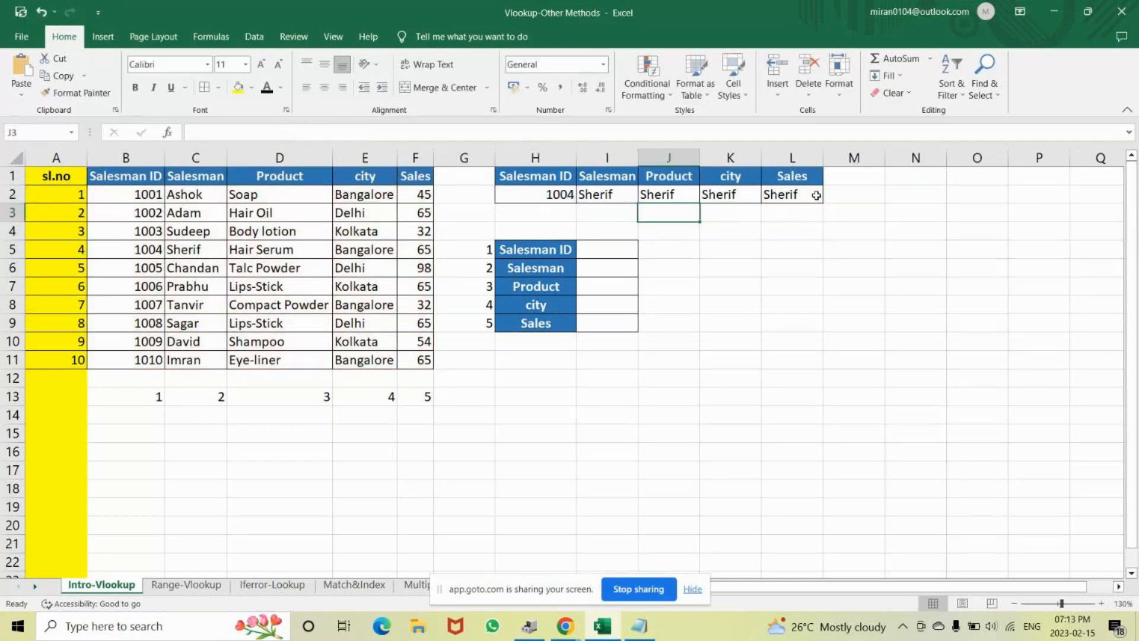
double_click(741, 196)
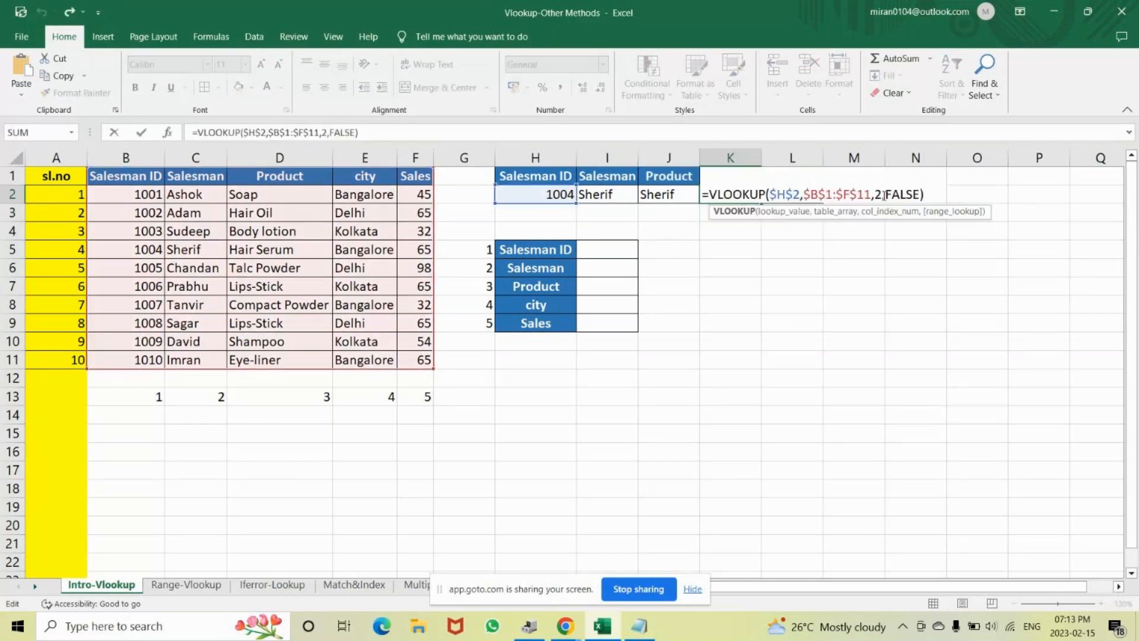
double_click(883, 195)
key("Return")
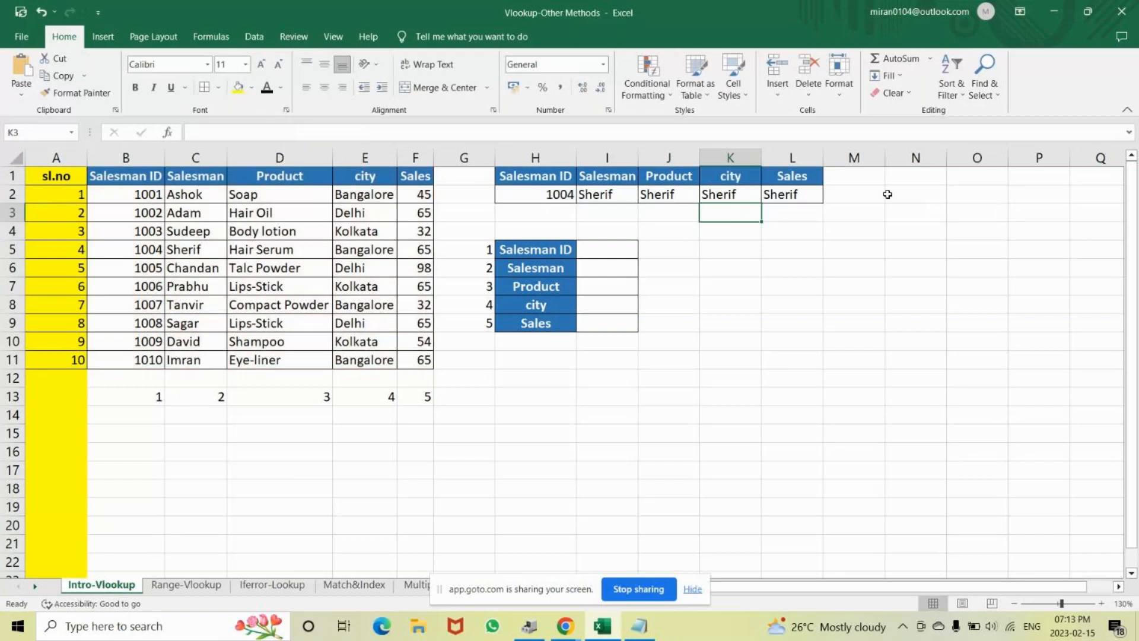
double_click(796, 201)
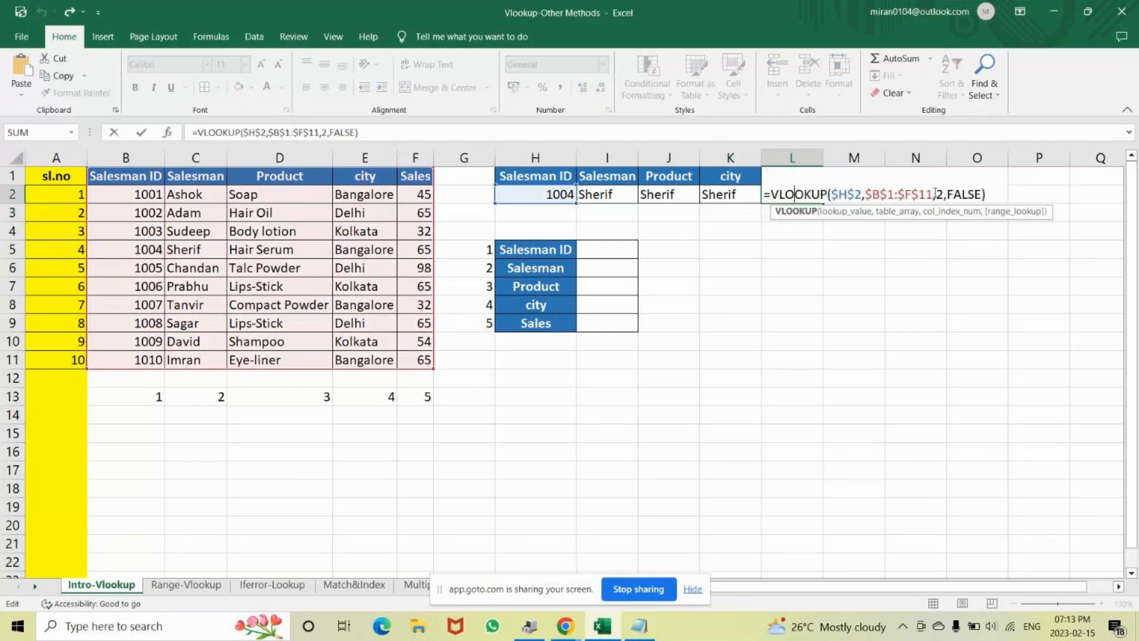
key("Return")
- Change the column index number in the J2 Product VLOOKUP to 3
double_click(673, 194)
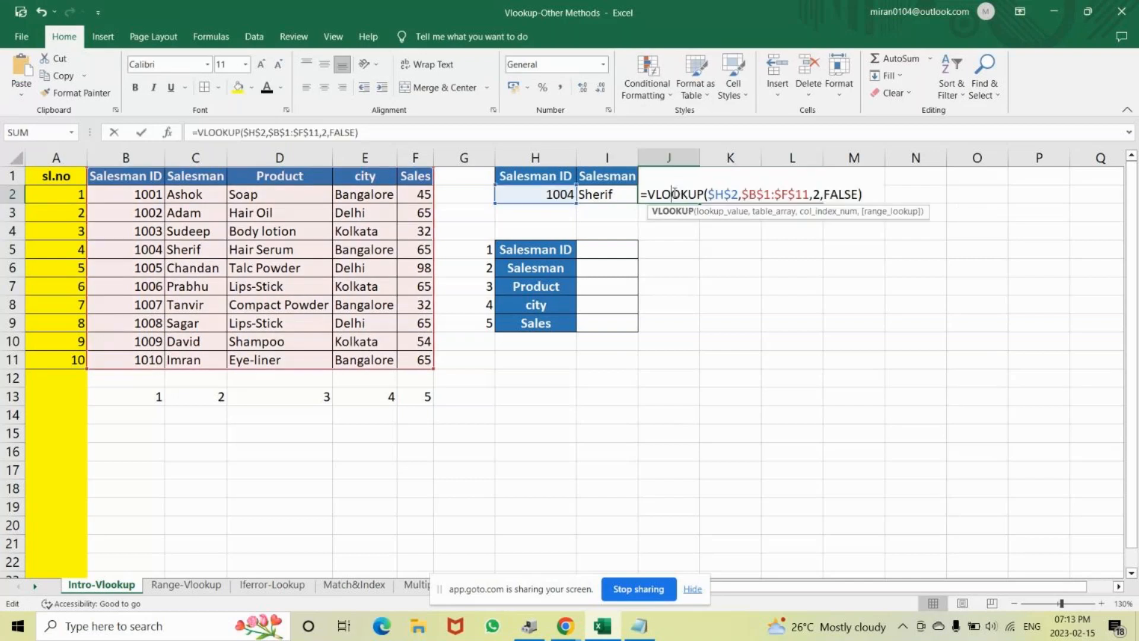
left_click(813, 194)
key("Delete")
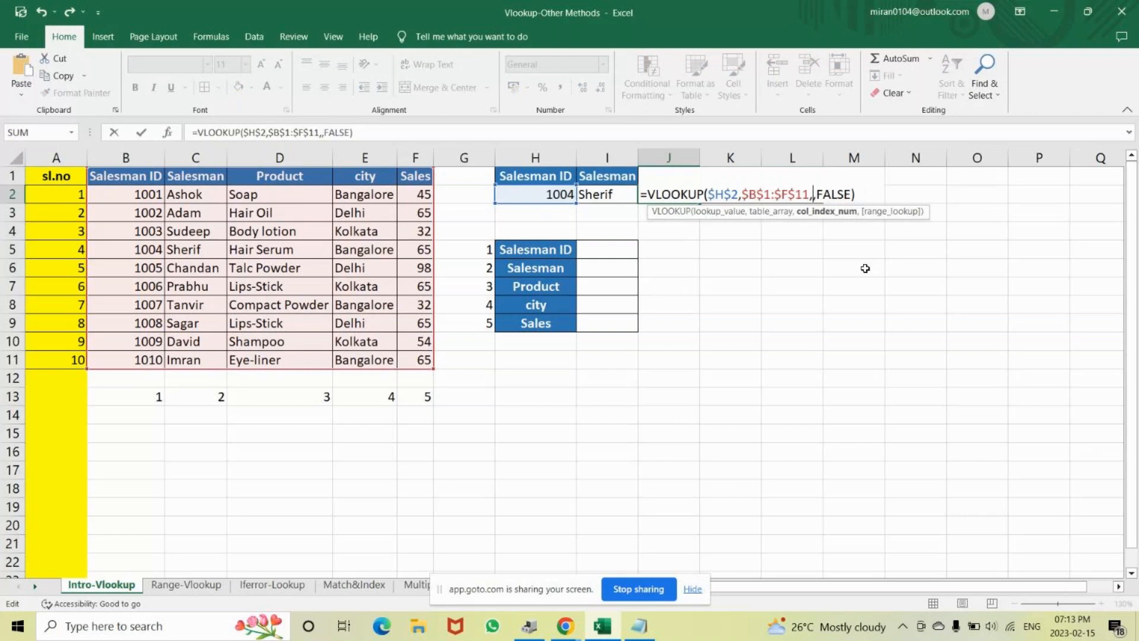
key("BackSpace")
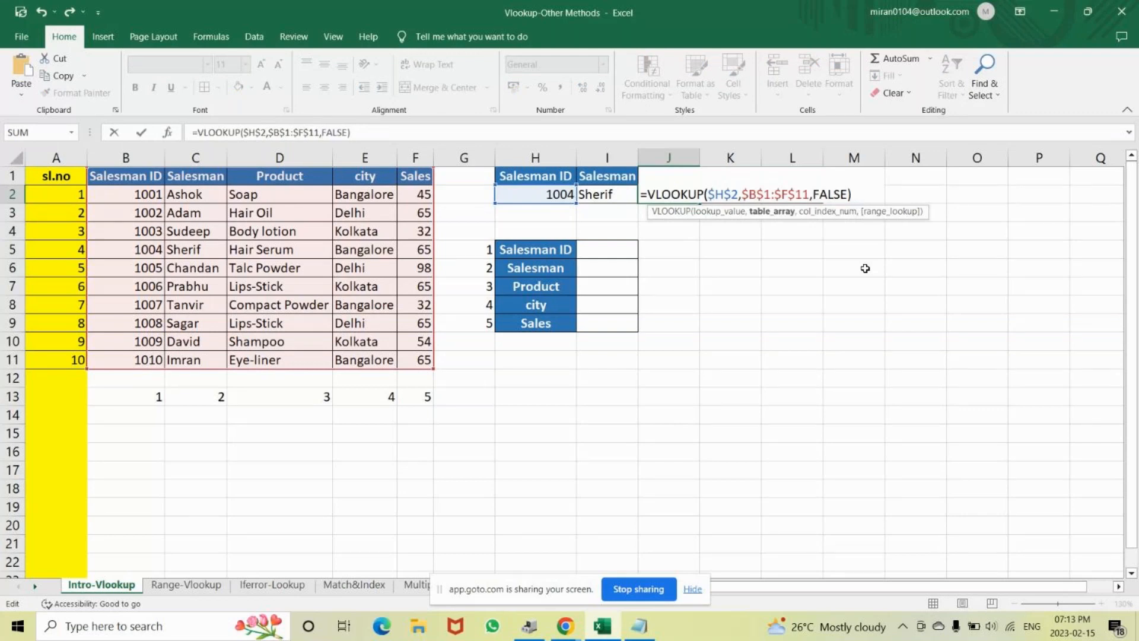
type(",3")
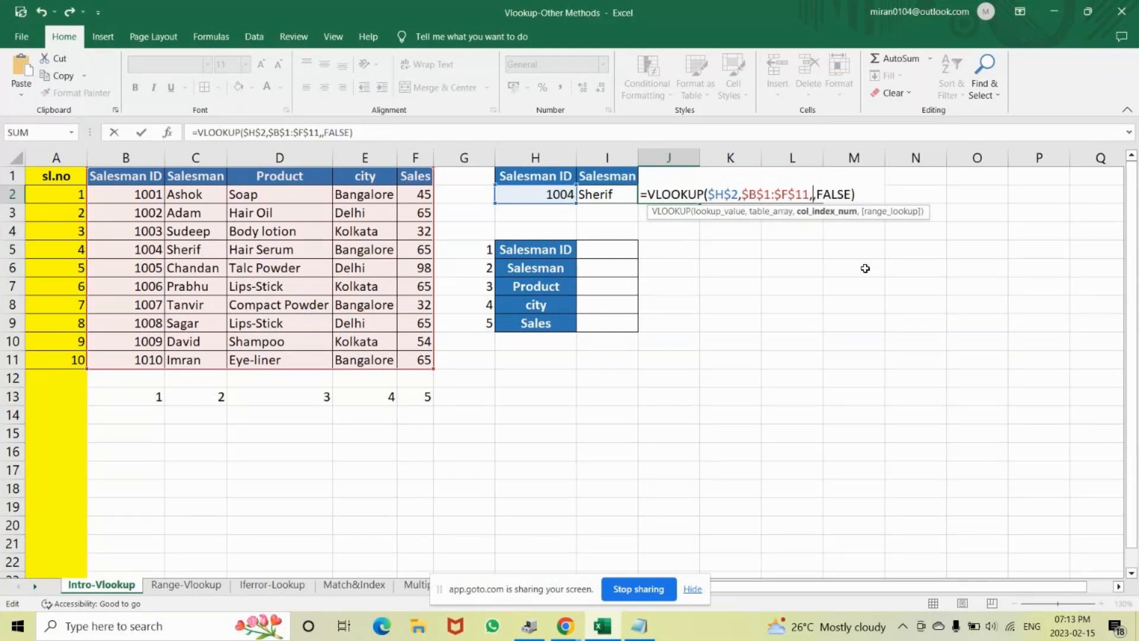
key("Return")
- Change the column index number in the K2 city VLOOKUP to 4
left_click(727, 196)
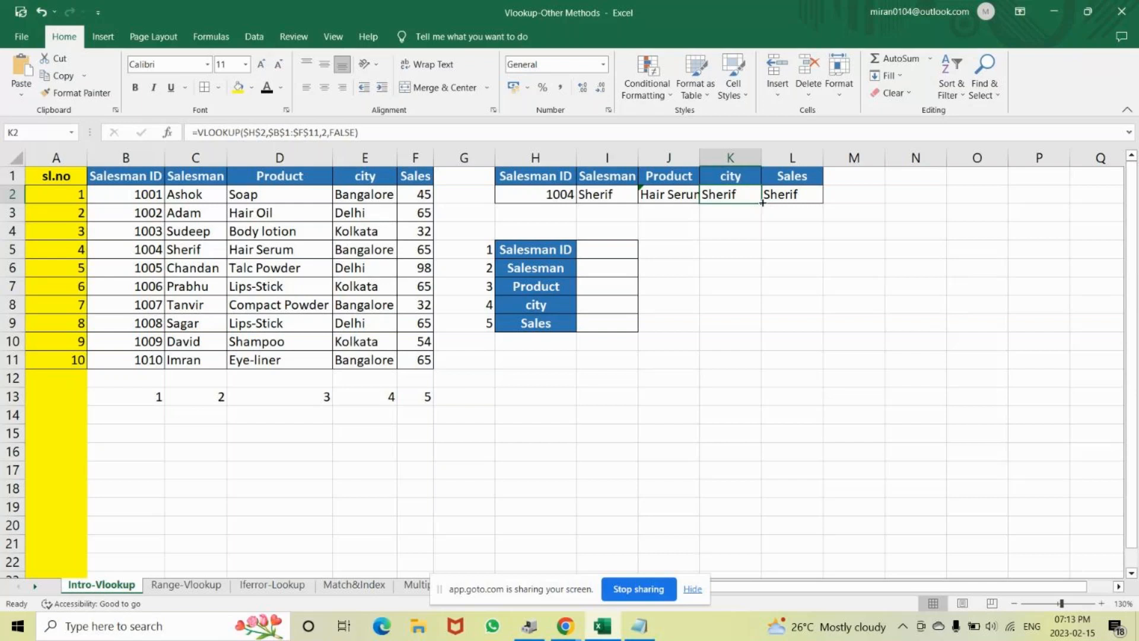
key("F2")
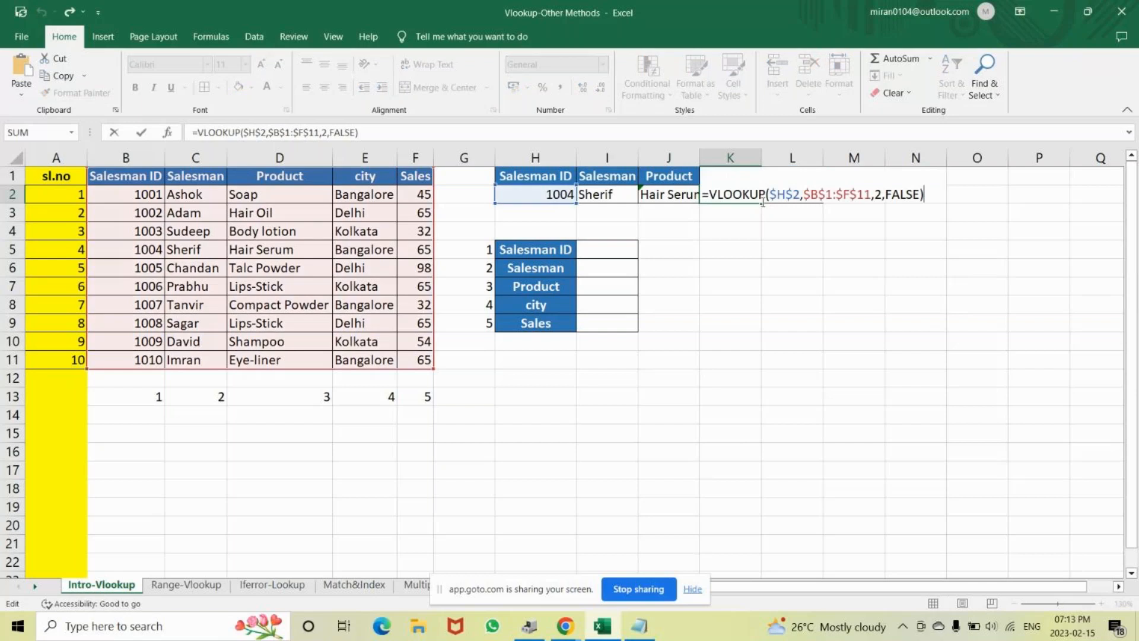
key("Left")
key("Left")
key("Left")
key("Left")
key("Left")
key("Left")
key("Left")
key("BackSpace")
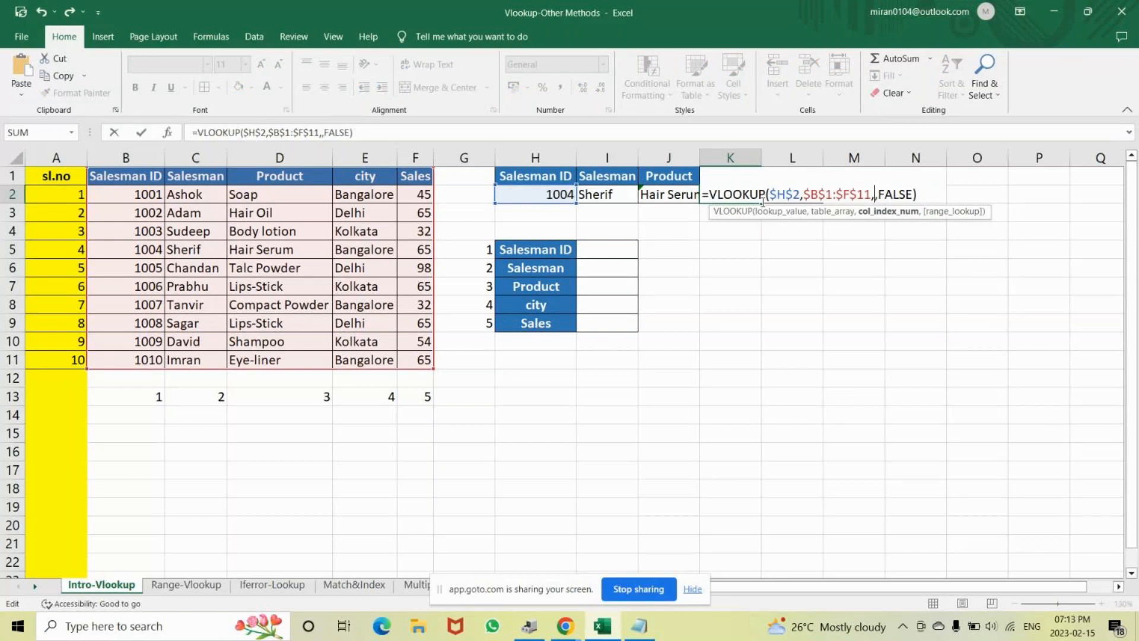
type("4")
key("Return")
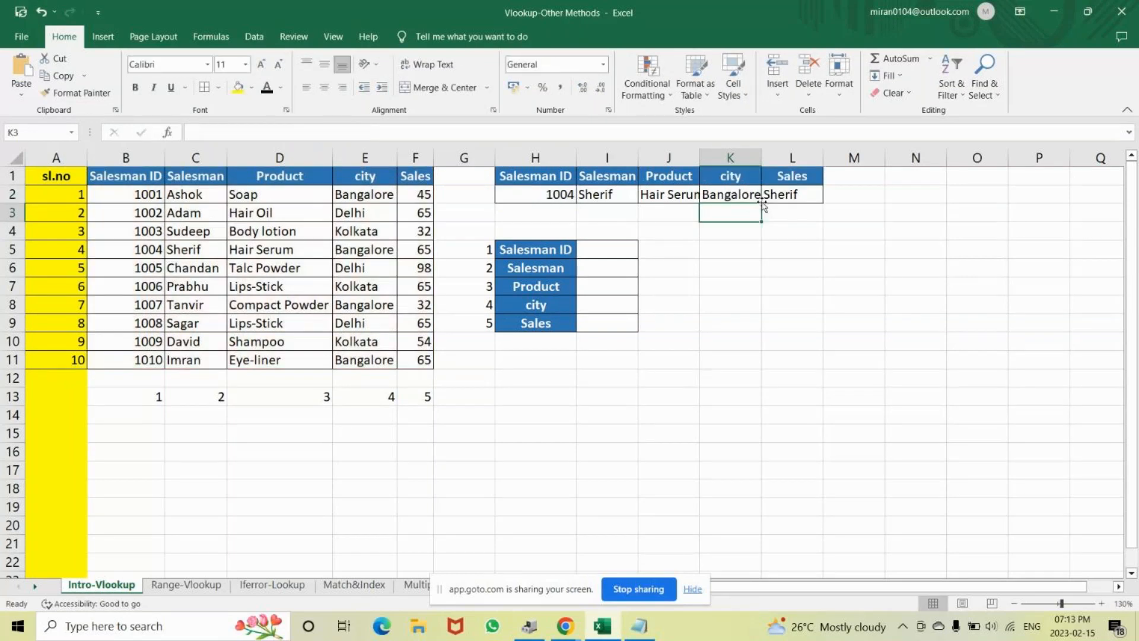
- Change the column index number in the L2 Sales VLOOKUP to 5
left_click(779, 196)
double_click(779, 196)
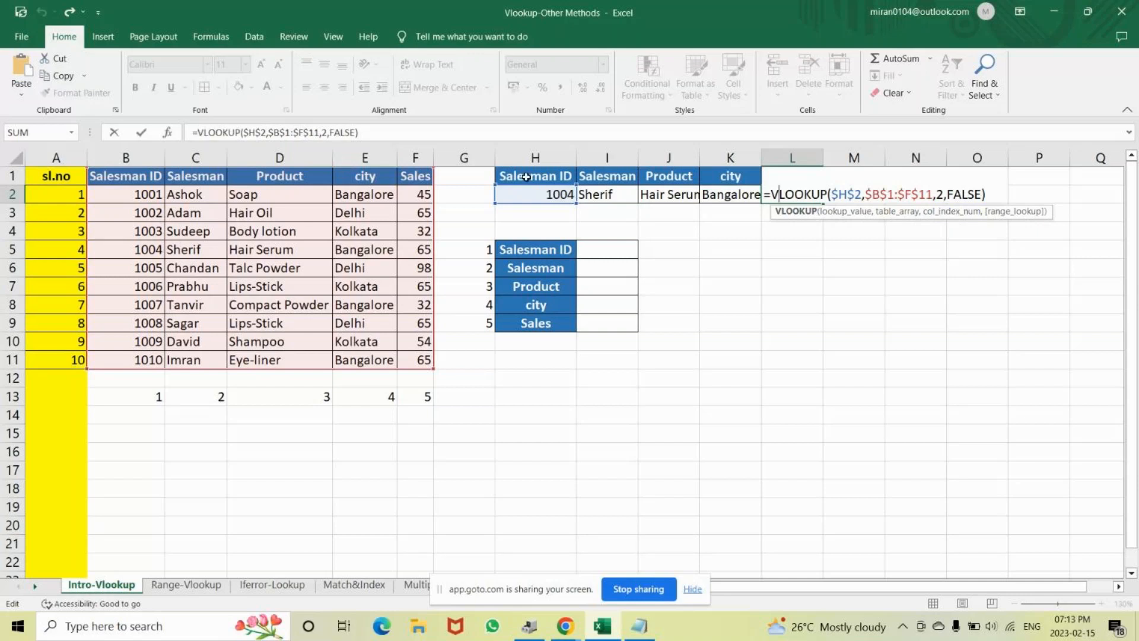
left_click(935, 196)
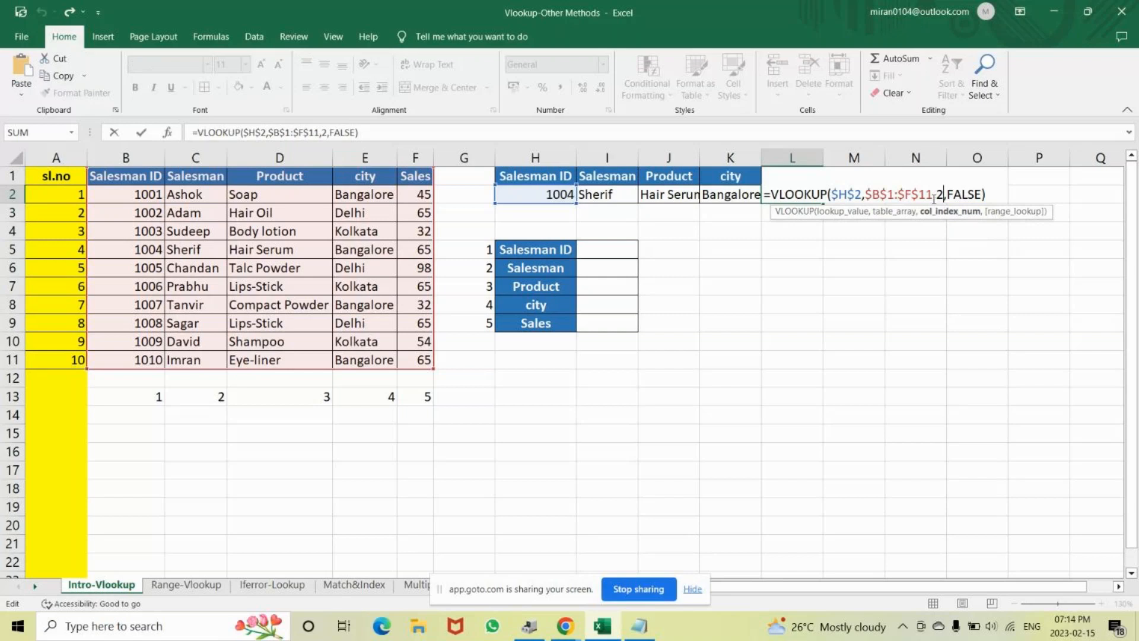
key("BackSpace")
type("5")
key("Return")
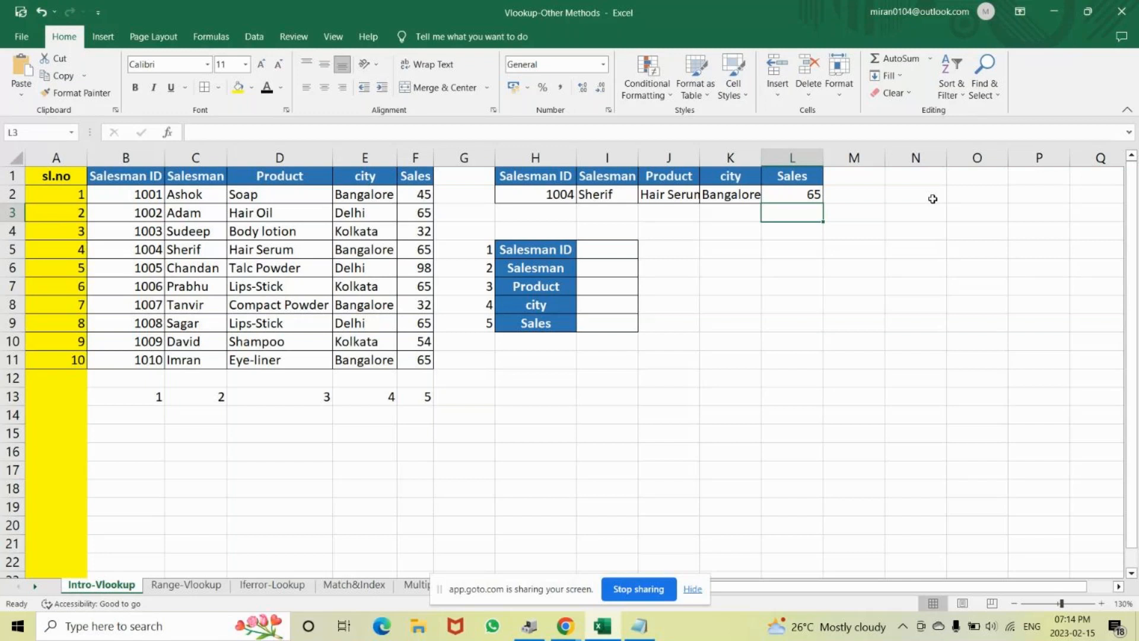
left_click_drag(605, 194, 750, 194)
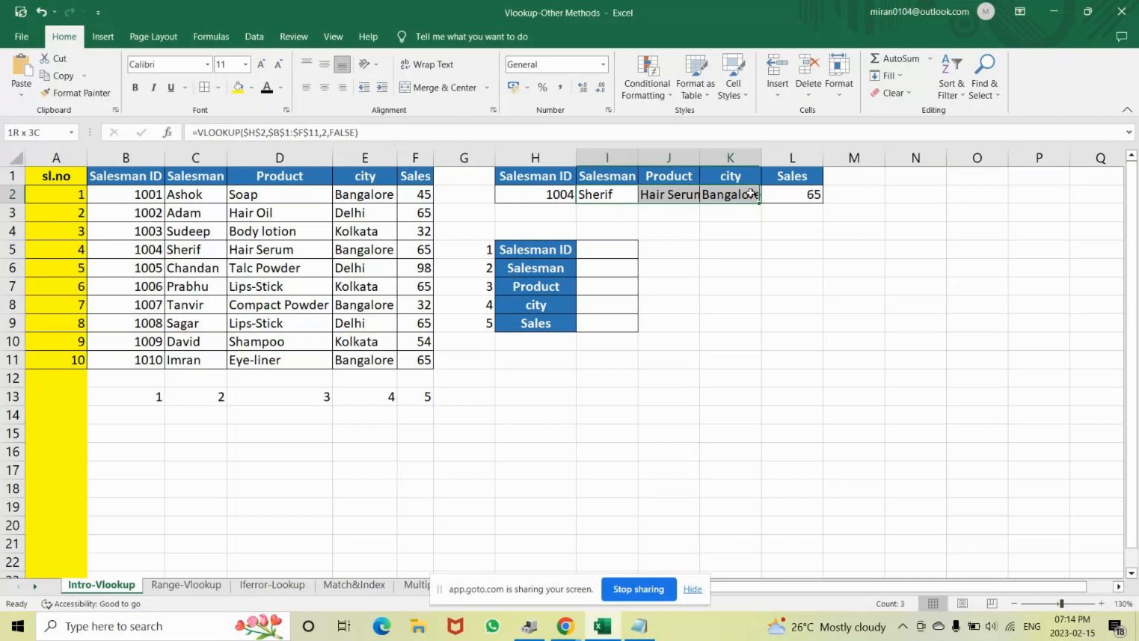
left_click_drag(750, 194, 795, 194)
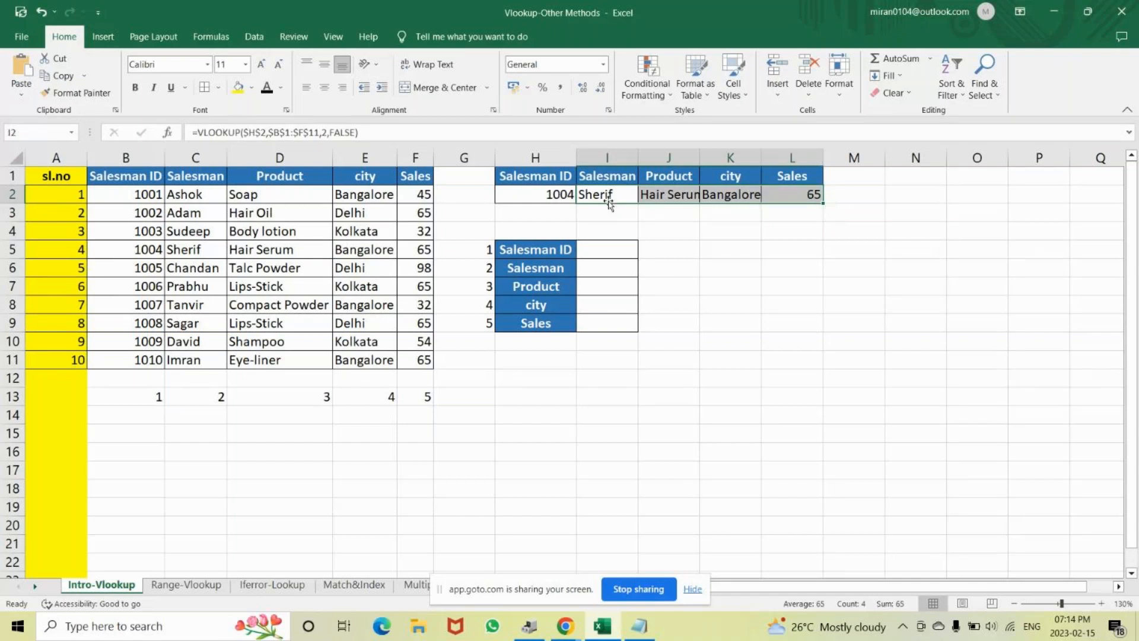
left_click_drag(143, 194, 408, 358)
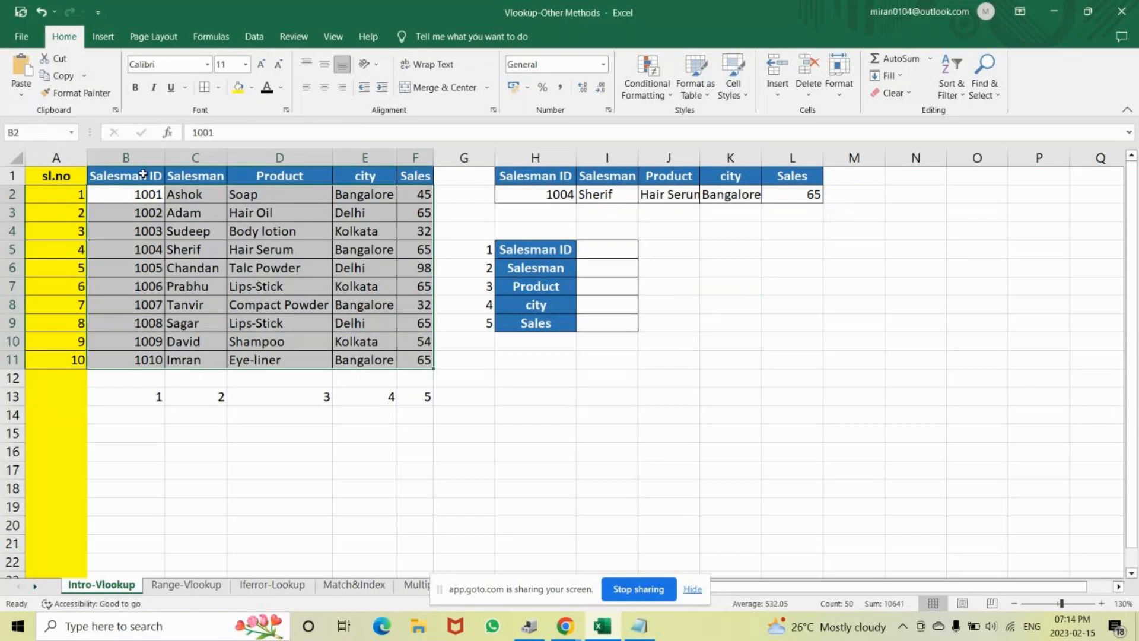
left_click(669, 268)
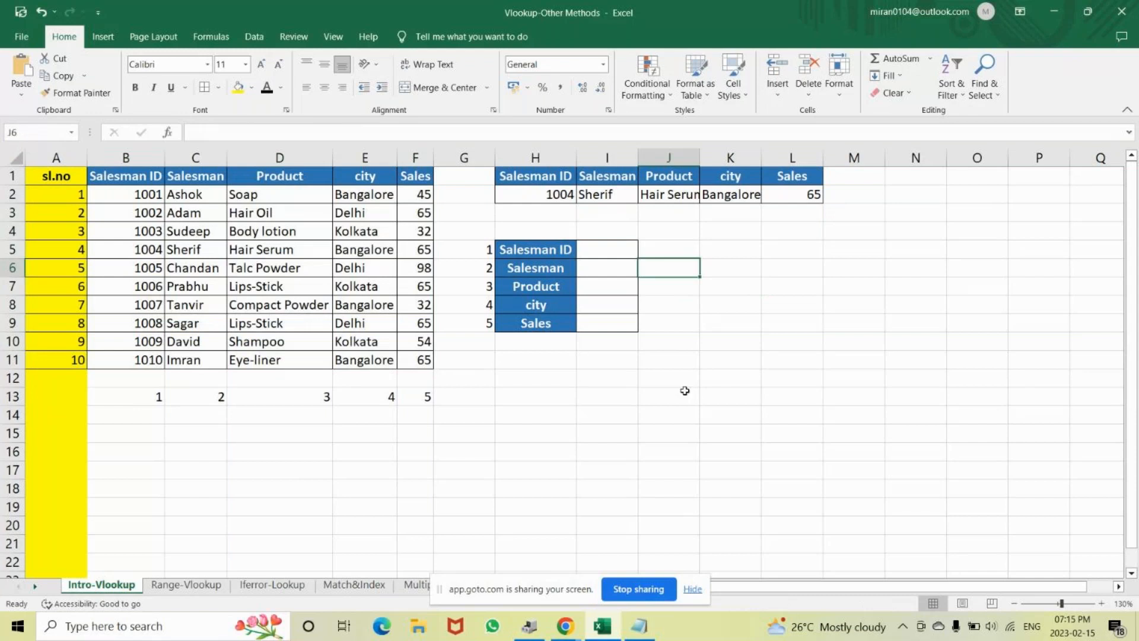
- Enter the sample values 10, 15, 60 and 75 in cells L14 to L17
left_click(778, 411)
type("10")
key("Return")
type("15")
key("Return")
type("60")
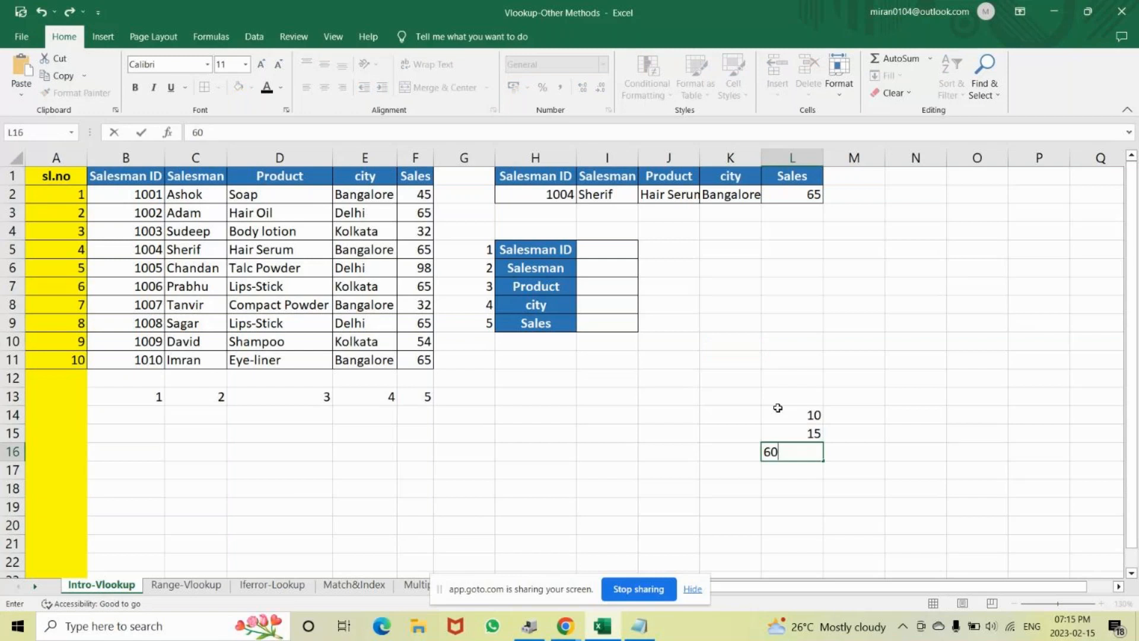
key("Return")
type("75")
key("Return")
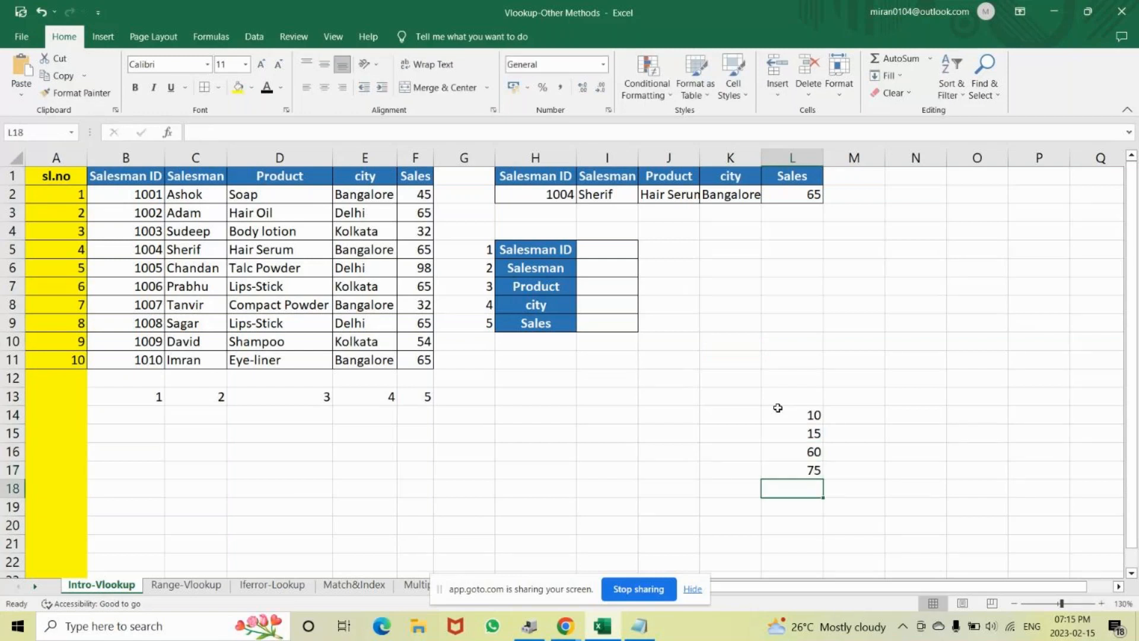
- Enter the second column of sample values, 4, 36, 47 and 85, in cells M14 to M17
left_click(854, 416)
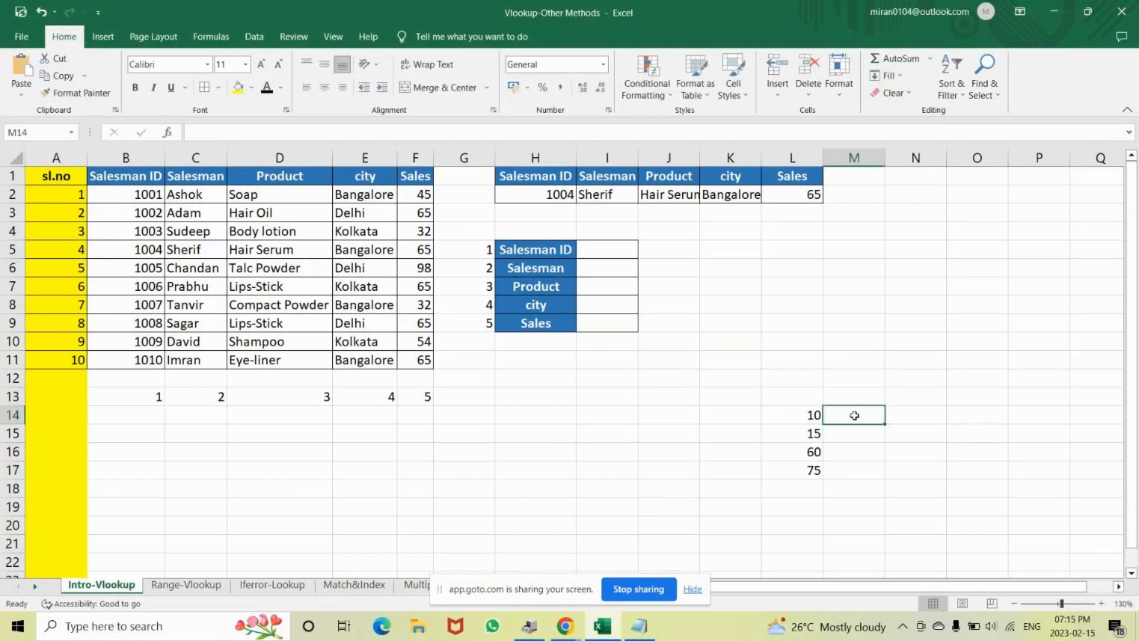
type("4'")
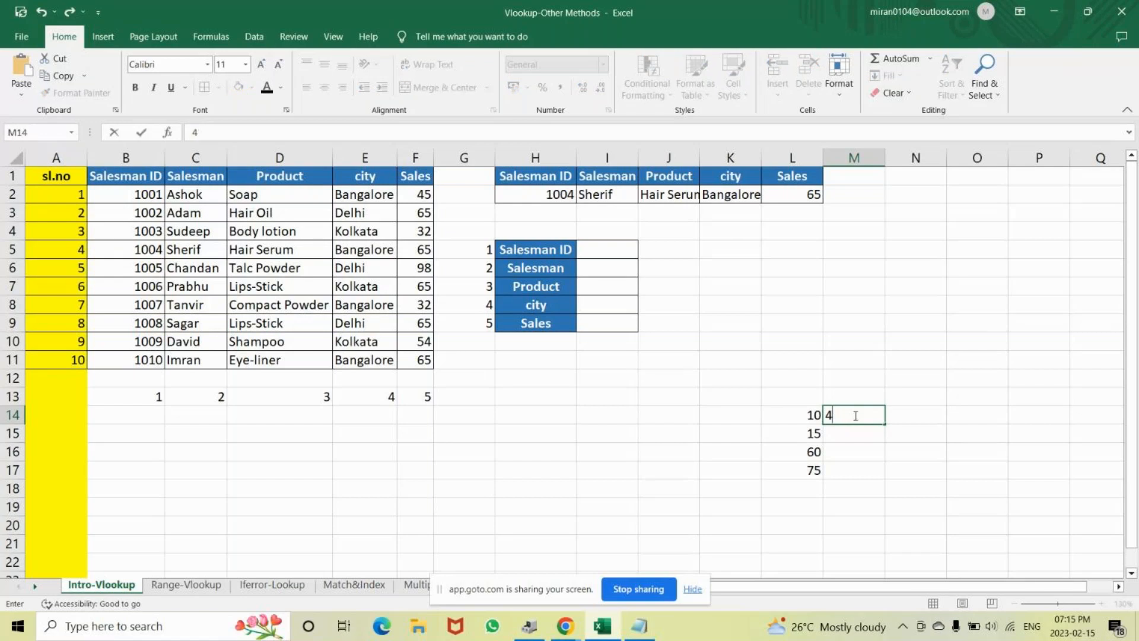
key("Return")
type("36")
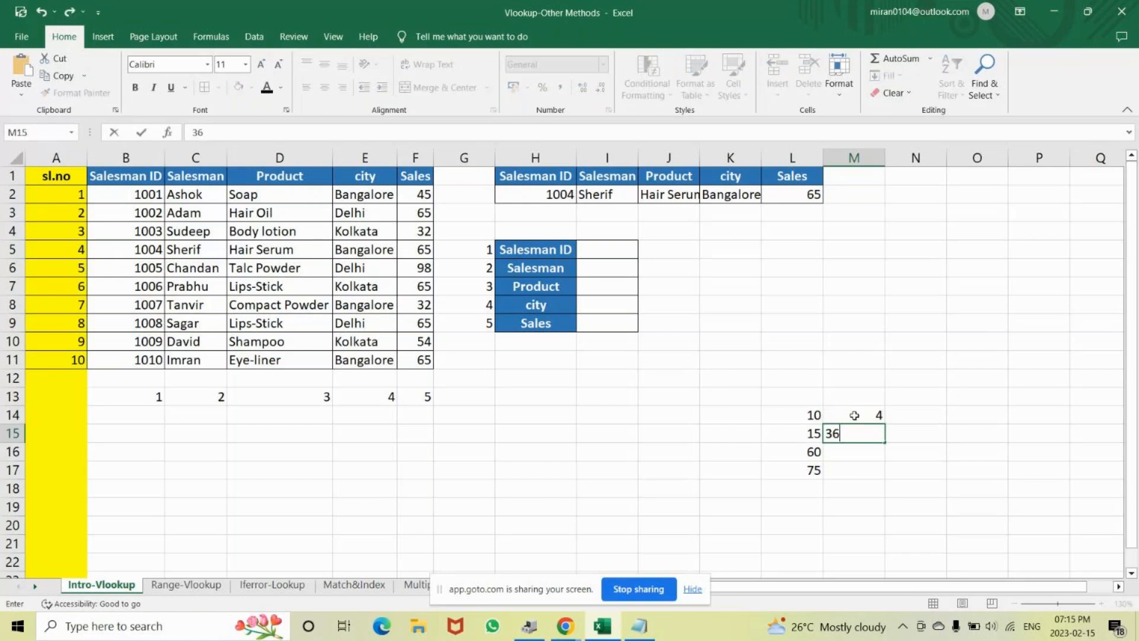
key("Return")
type("47")
key("Return")
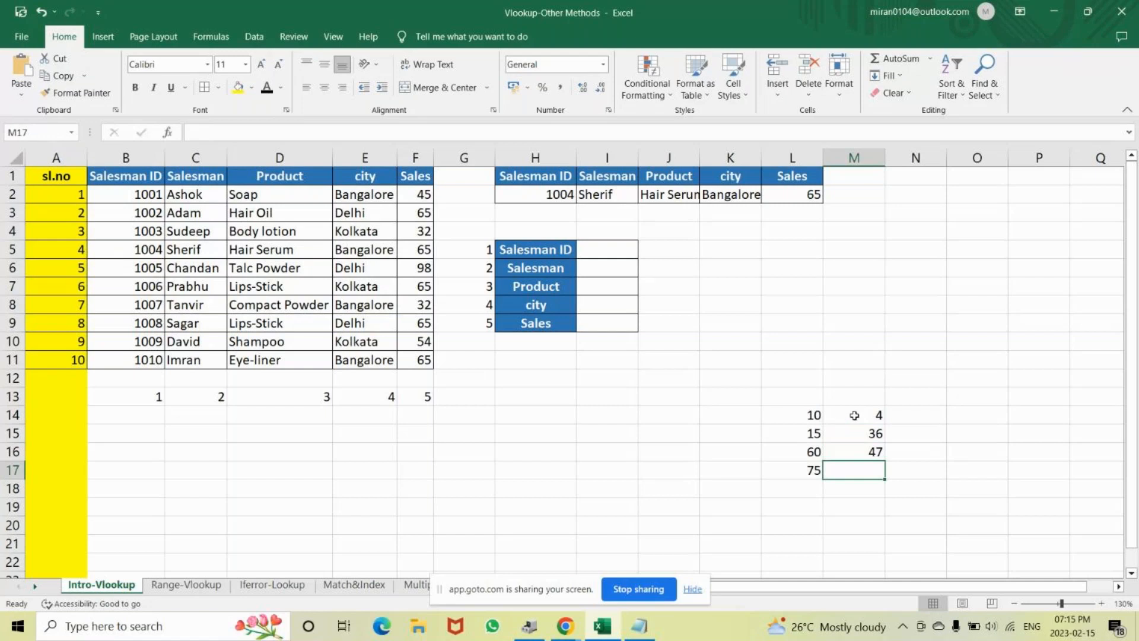
type("85")
key("Return")
- Add the formula =SUM(L14:M14) in N14 and fill it down to N17
left_click(934, 417)
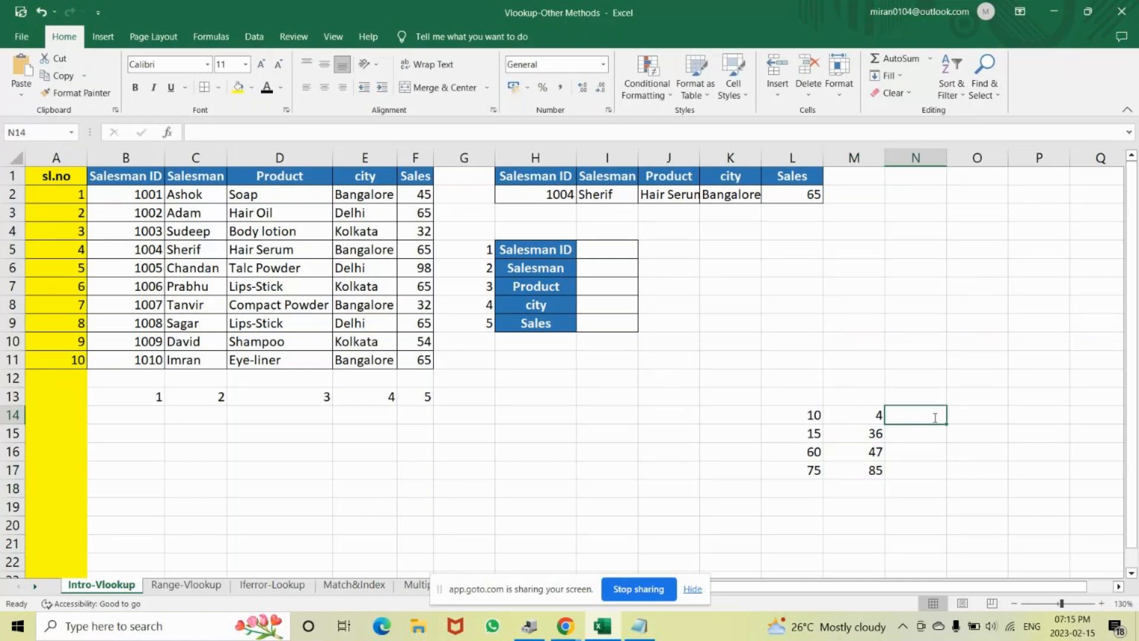
type("=sum")
key("Tab")
left_click_drag(800, 415, 855, 415)
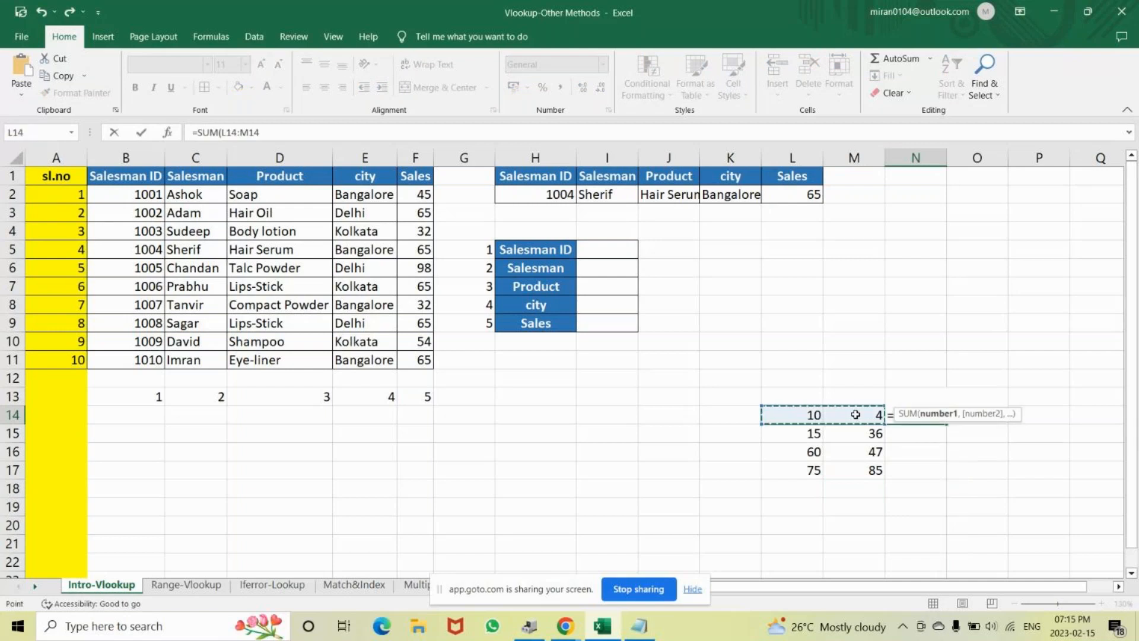
key("Return")
left_click(935, 415)
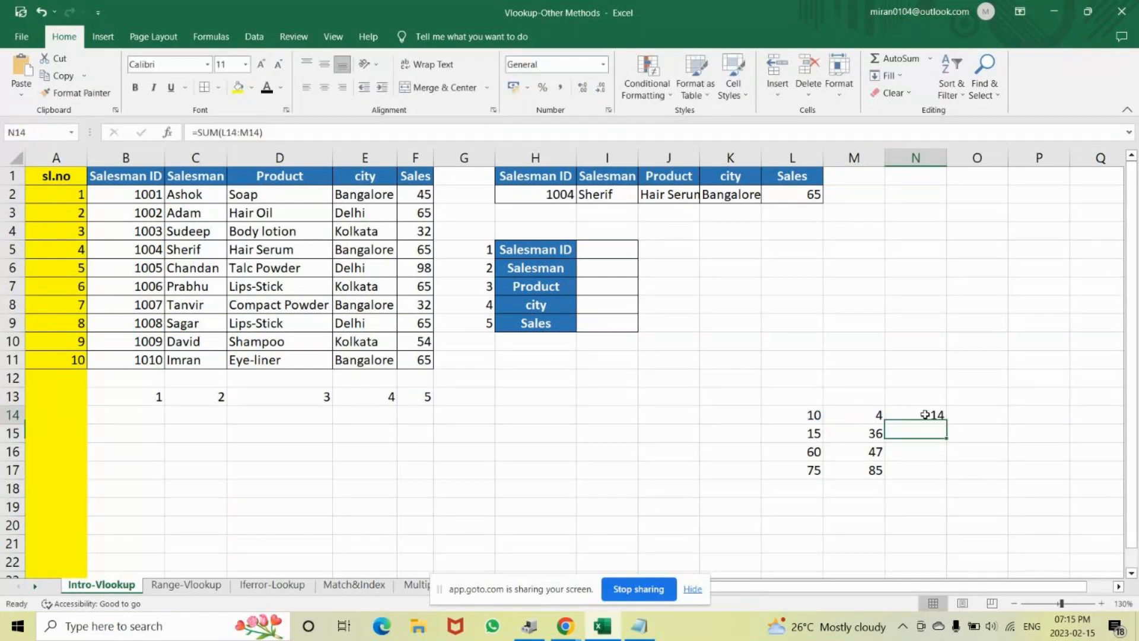
left_click_drag(947, 424, 944, 482)
left_click(984, 453)
- Examine which row references each SUM formula from N14 to N17 uses
left_click(916, 415)
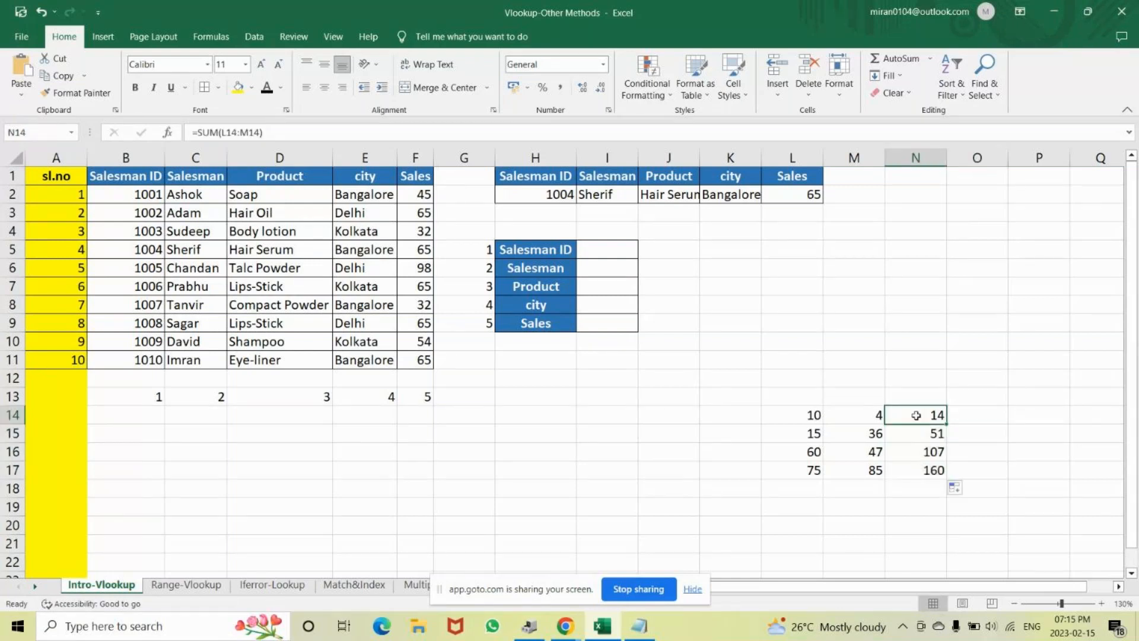
left_click(919, 430)
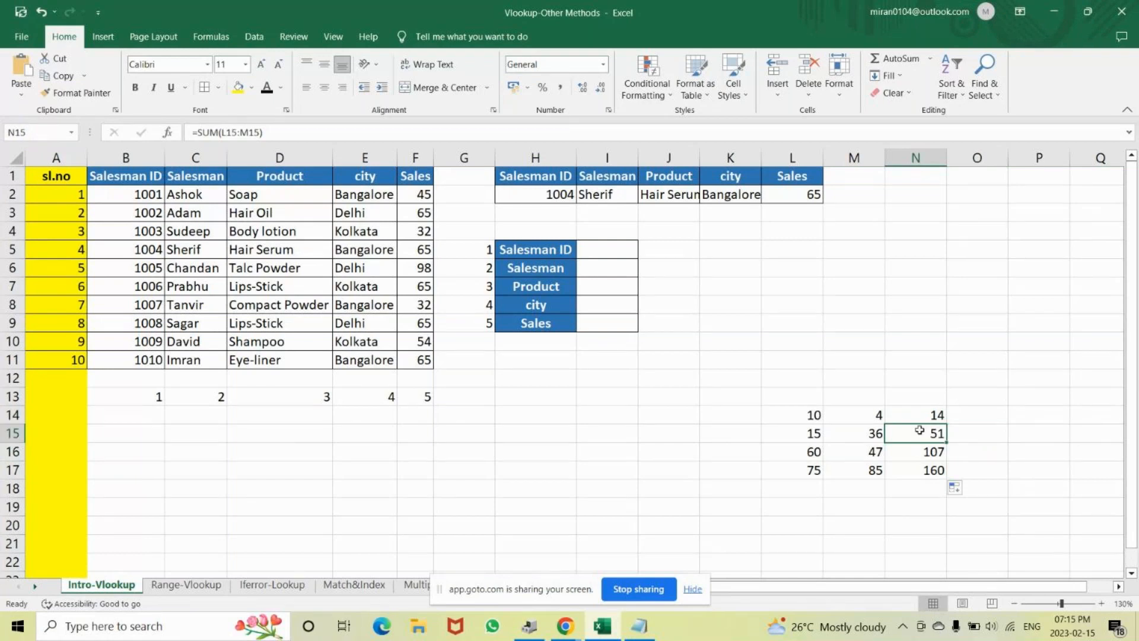
double_click(919, 430)
key("Return")
double_click(922, 452)
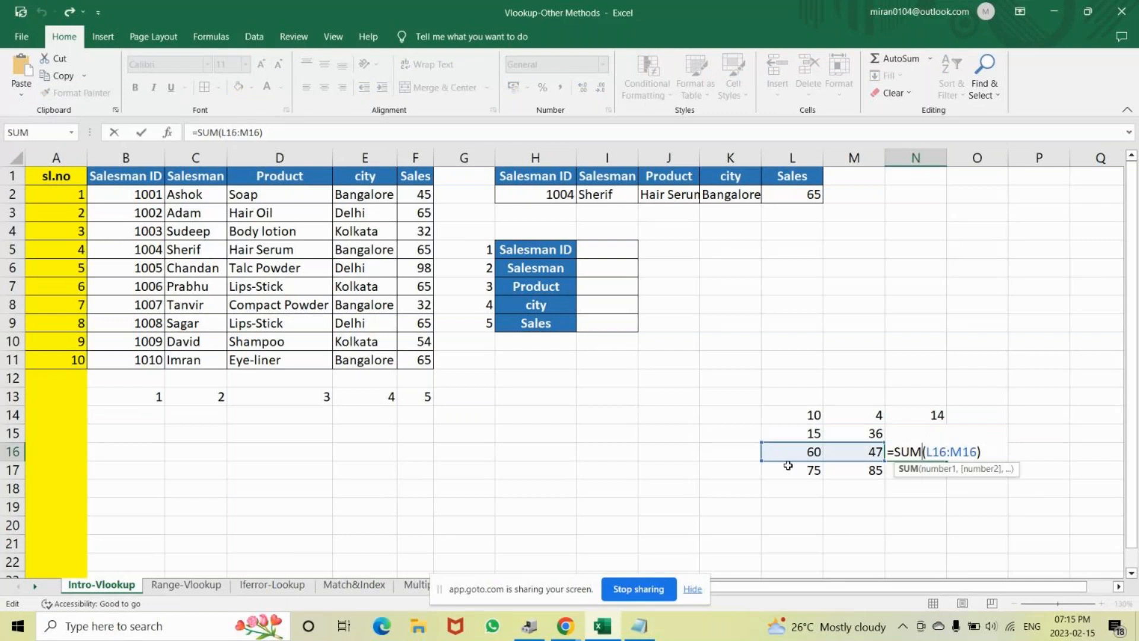
key("Return")
double_click(912, 468)
key("Return")
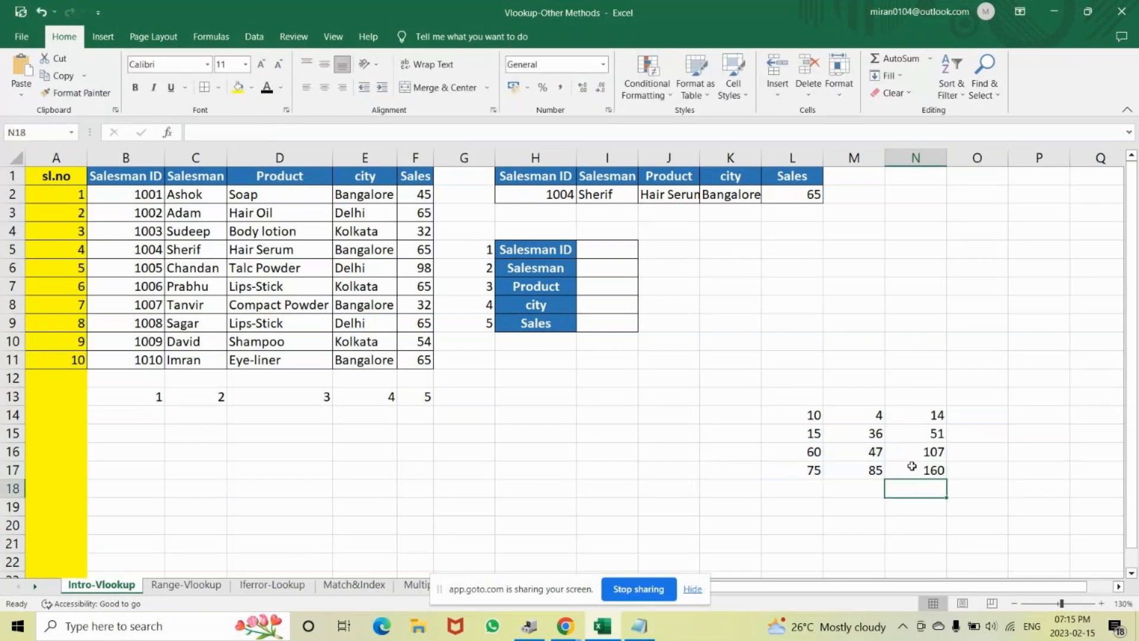
left_click_drag(804, 416, 948, 482)
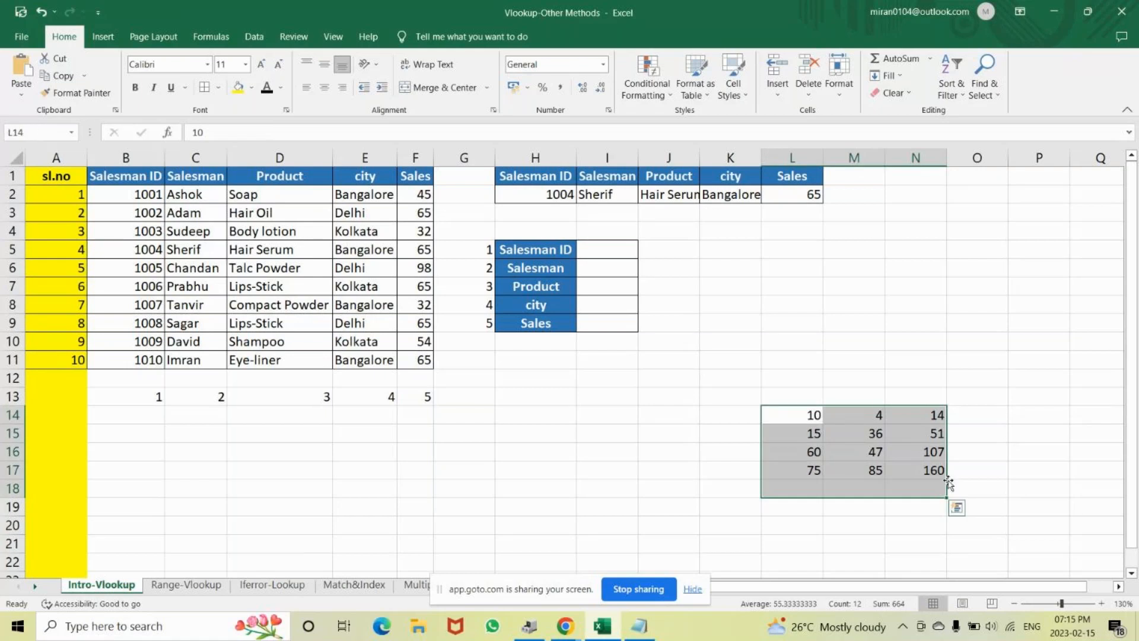
- Label the sample block with "don't" in L12 and "fix" in M12
left_click(801, 394)
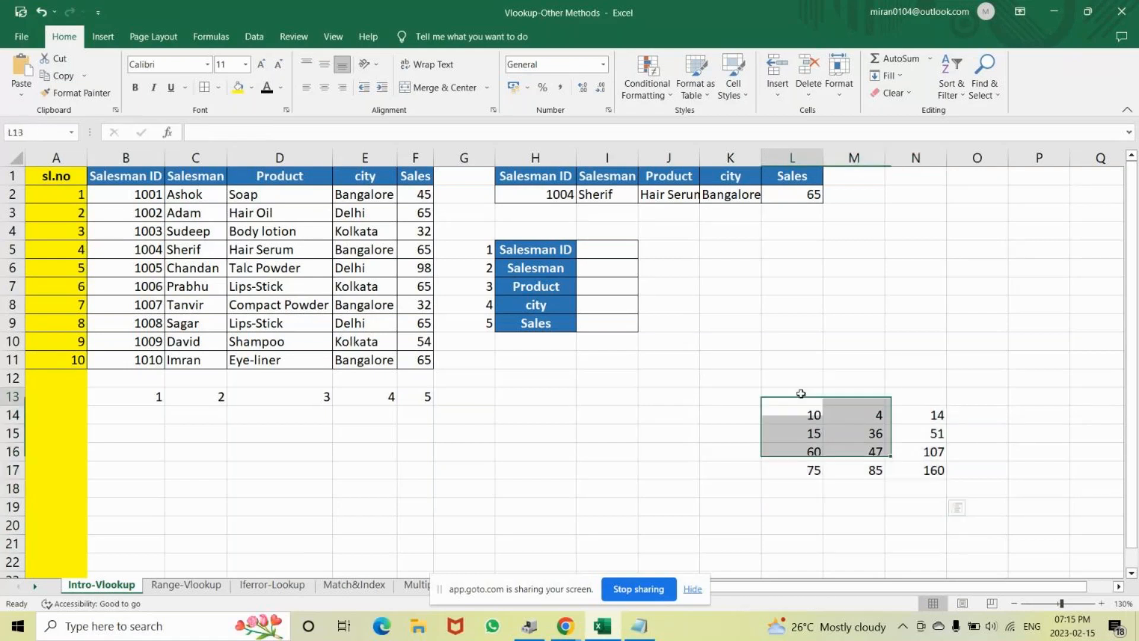
left_click(801, 374)
type("d")
type("on't")
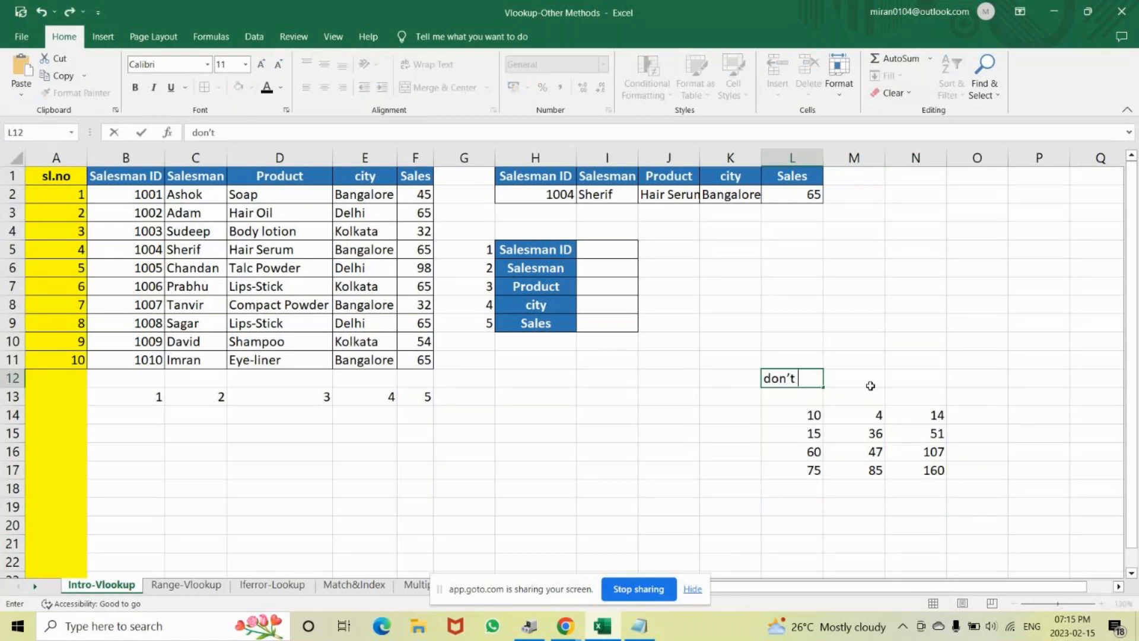
left_click(870, 383)
type("fix")
key("Return")
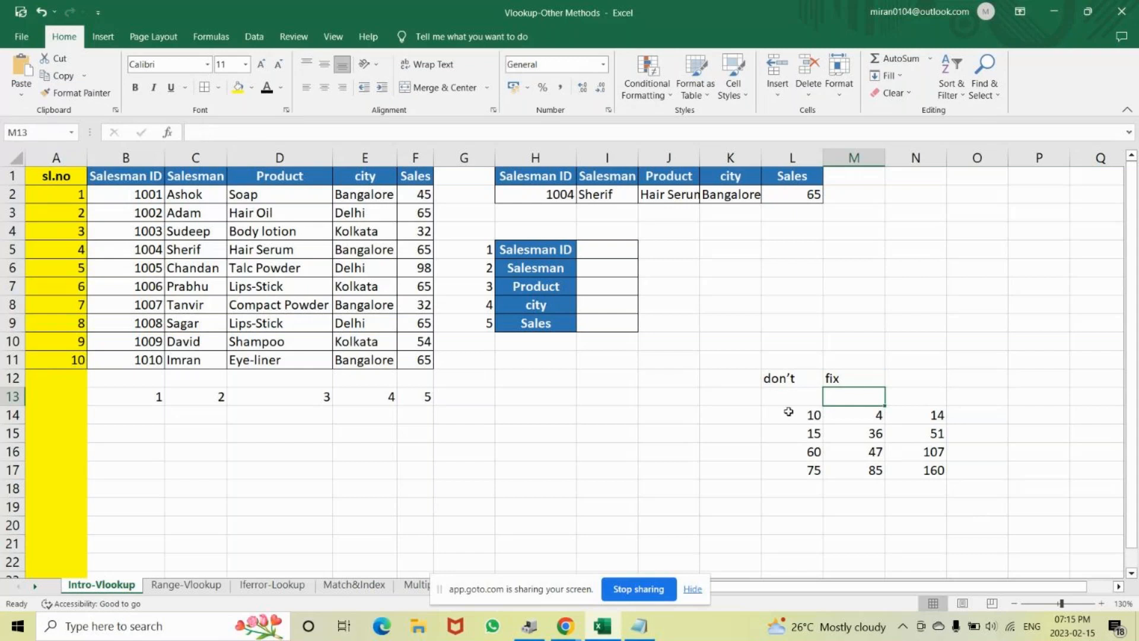
- Enter the heading "sale" in L20 with the values 100, 150, 70 and 85 below it in L21 to L24
left_click(804, 521)
type("sa")
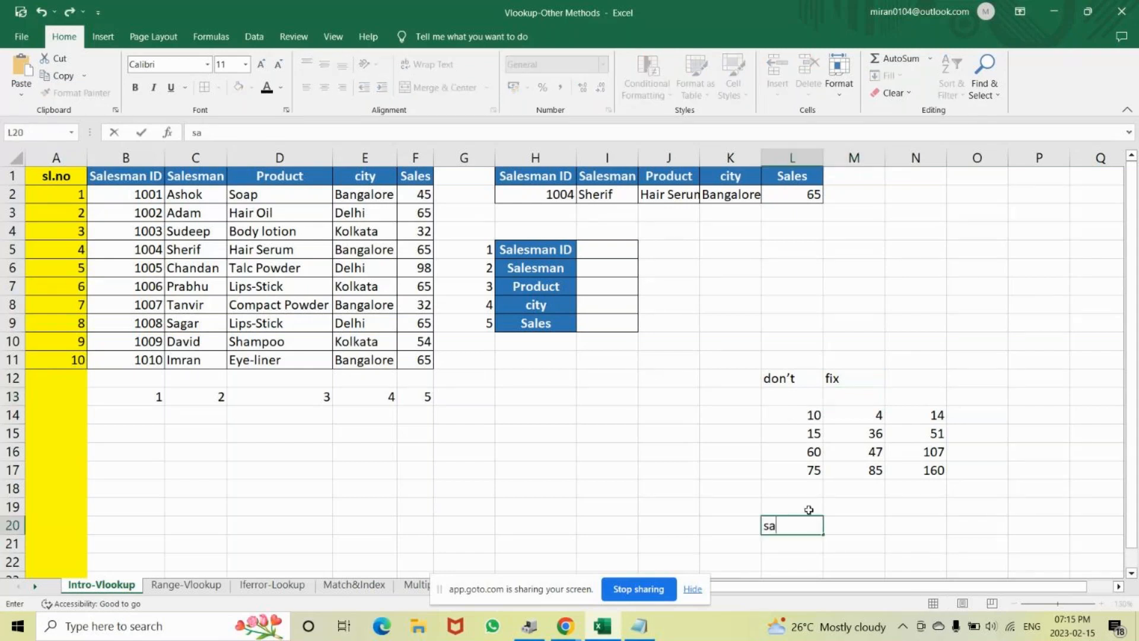
type("le")
key("Return")
type("1")
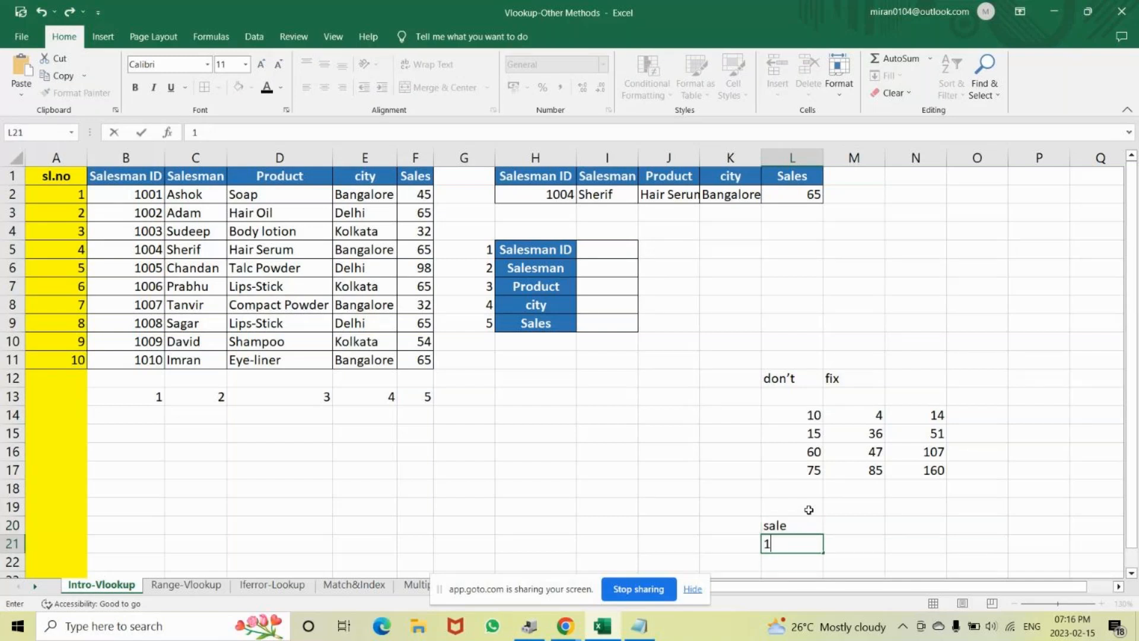
type("00")
key("Return")
type("150")
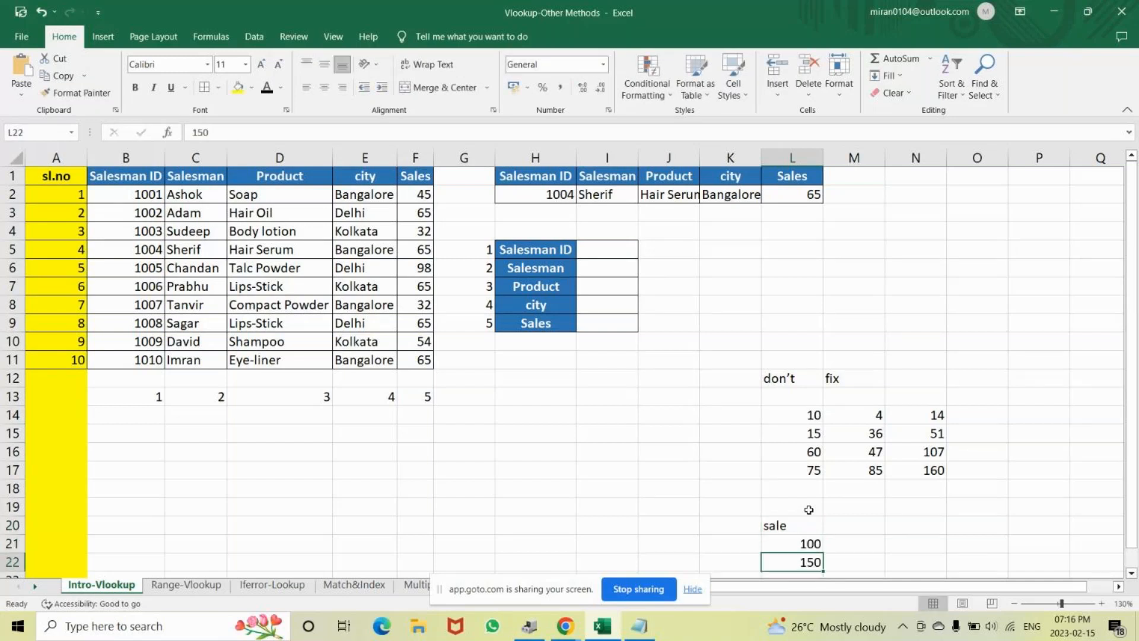
key("Return")
type("70")
key("Return")
type("85")
key("Return")
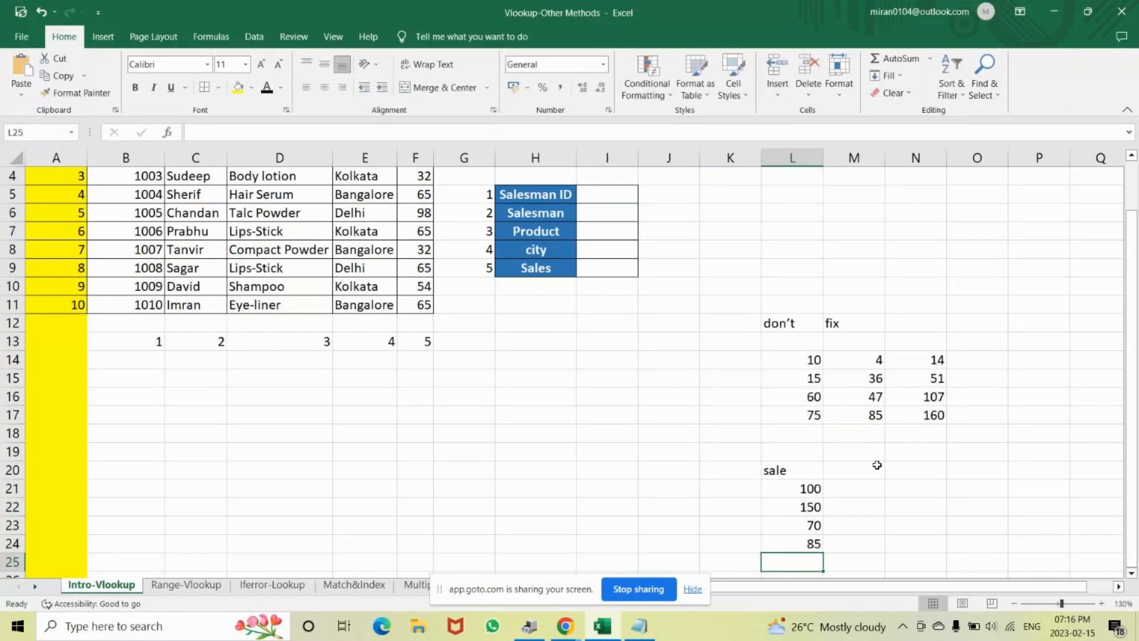
- Enter 5% in M20 beside the sale heading
left_click(850, 468)
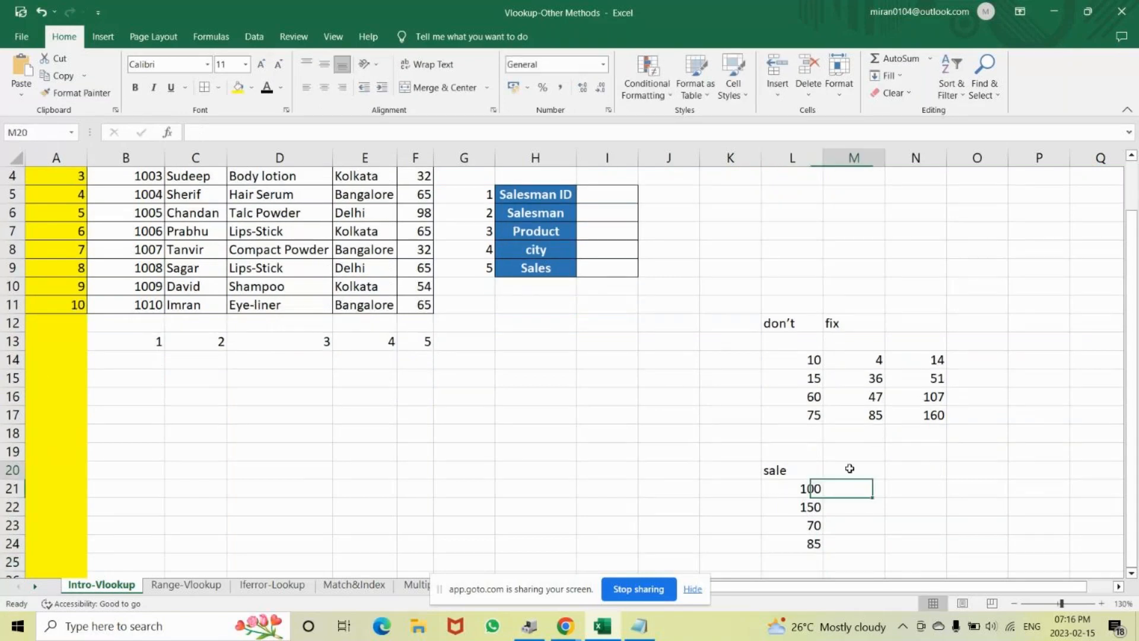
type("5%")
key("Return")
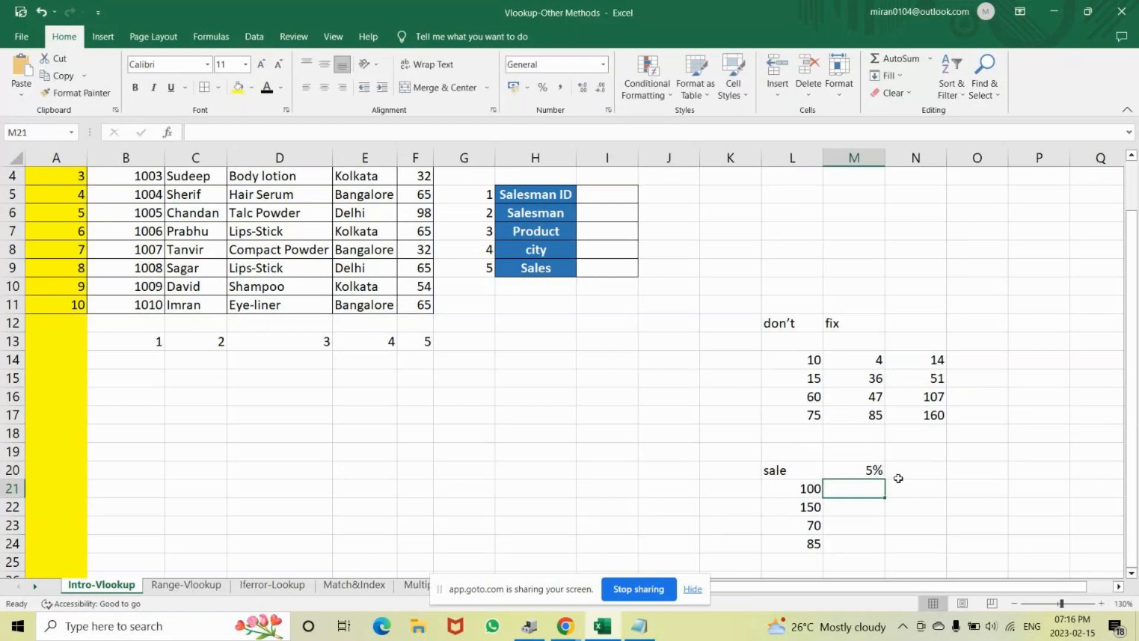
type("=")
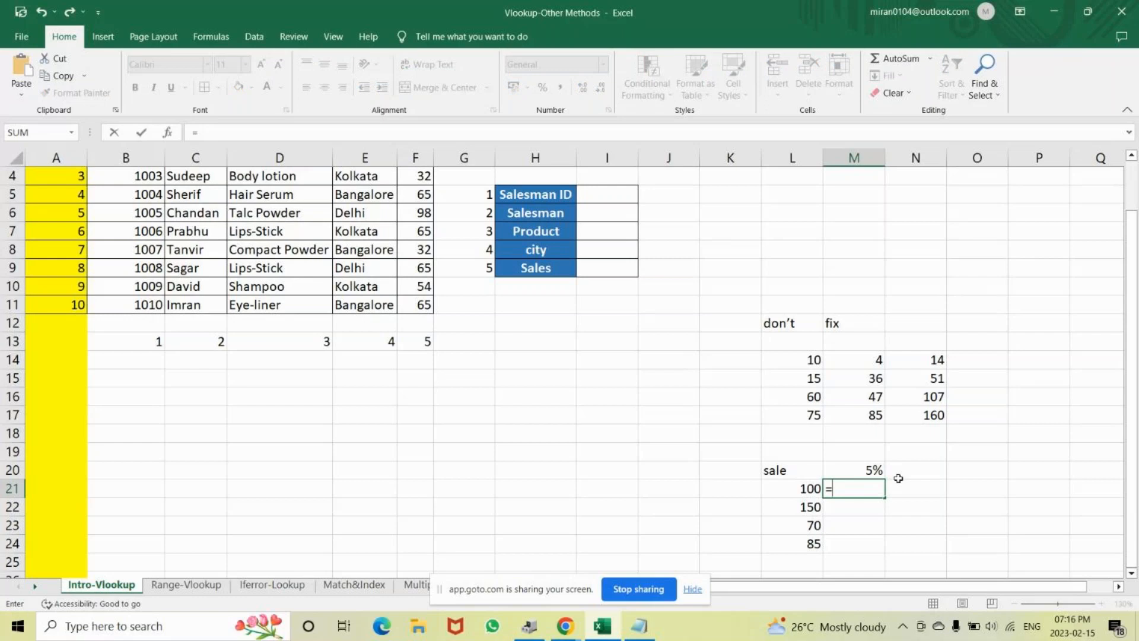
left_click(810, 491)
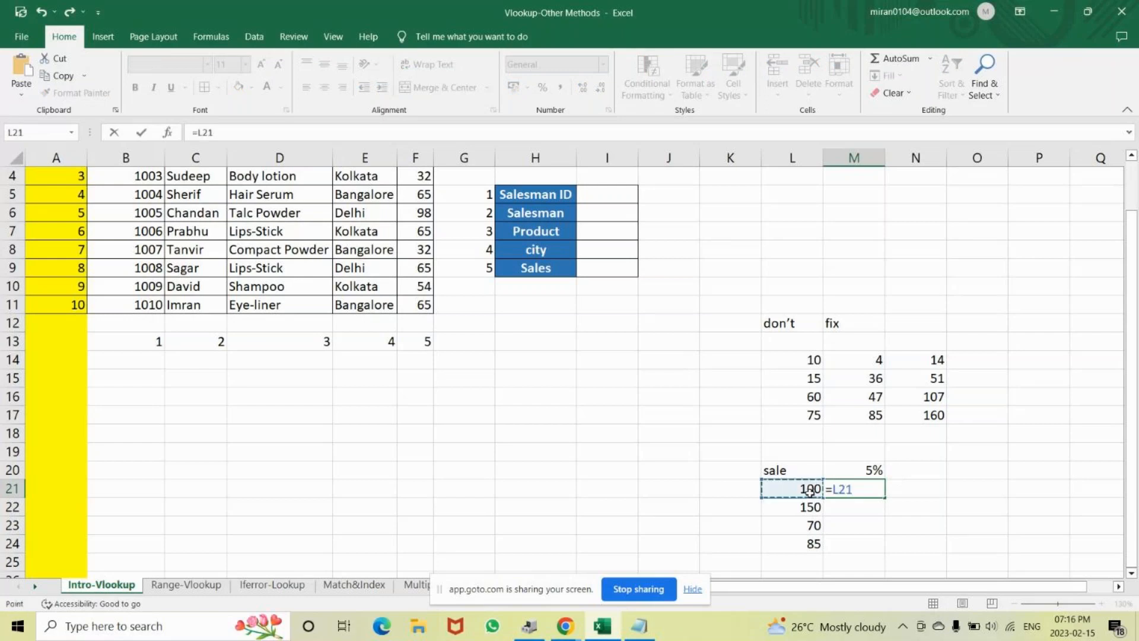
type("-")
left_click(832, 489)
key("Left")
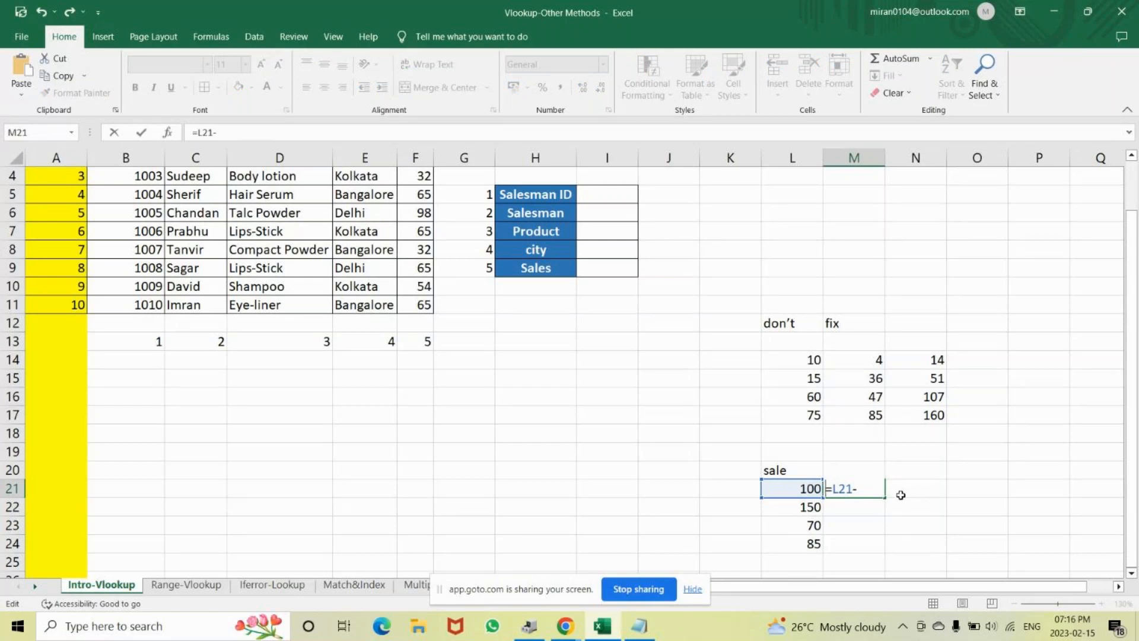
key("End")
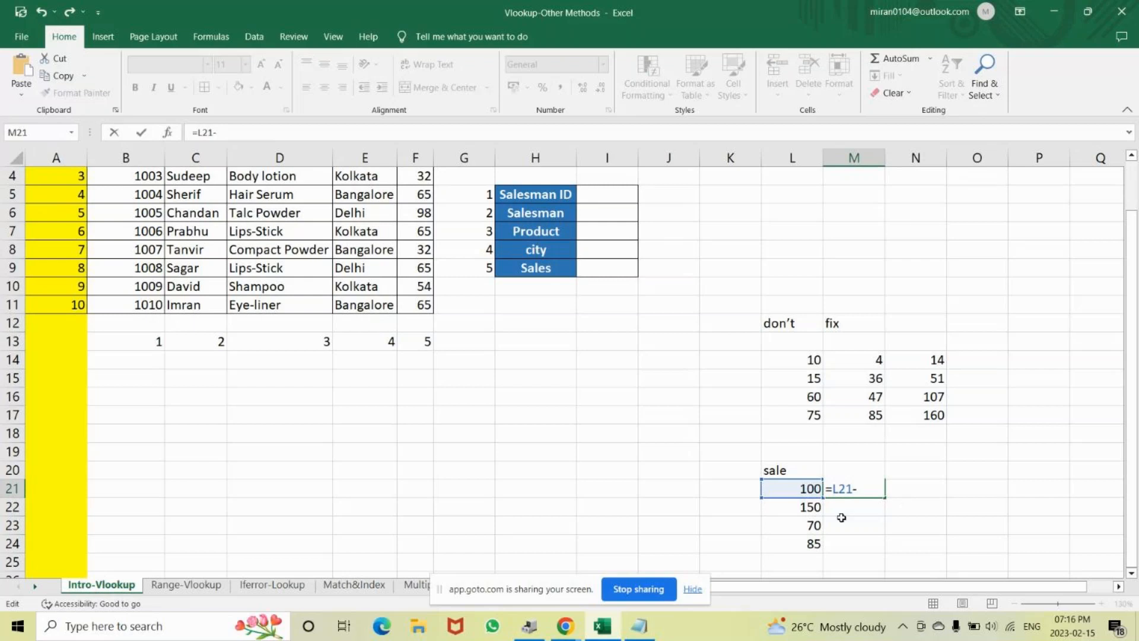
key("BackSpace")
key("BackSpace")
key("BackSpace")
key("BackSpace")
key("BackSpace")
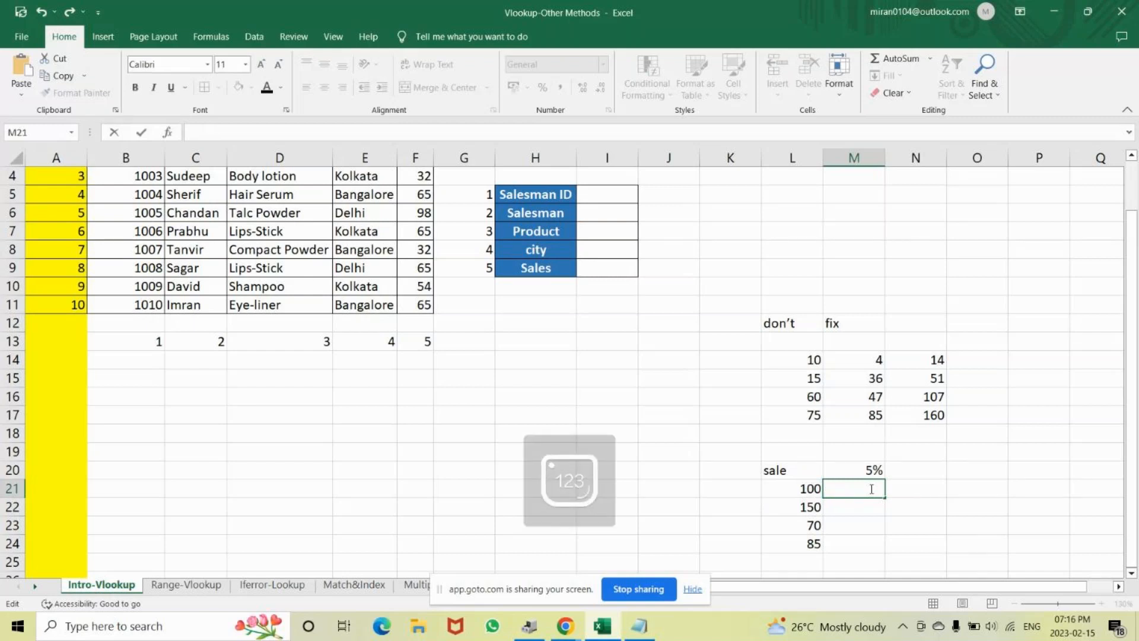
key("Escape")
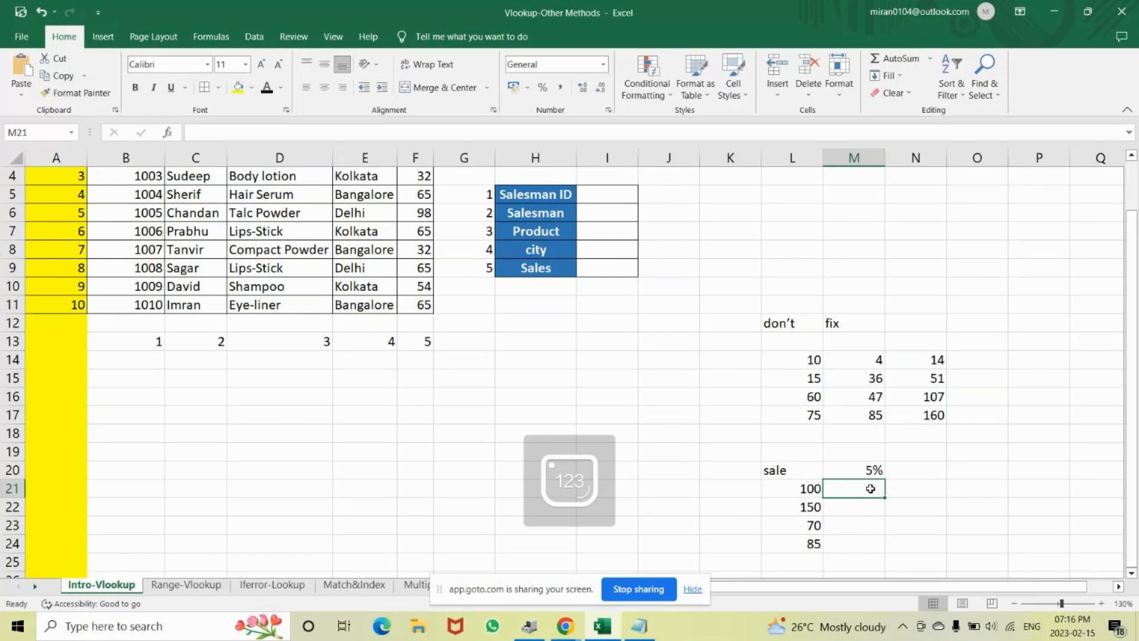
- Enter the formula =L21-M20 in M21 to subtract the percentage from the first sale value
type("=")
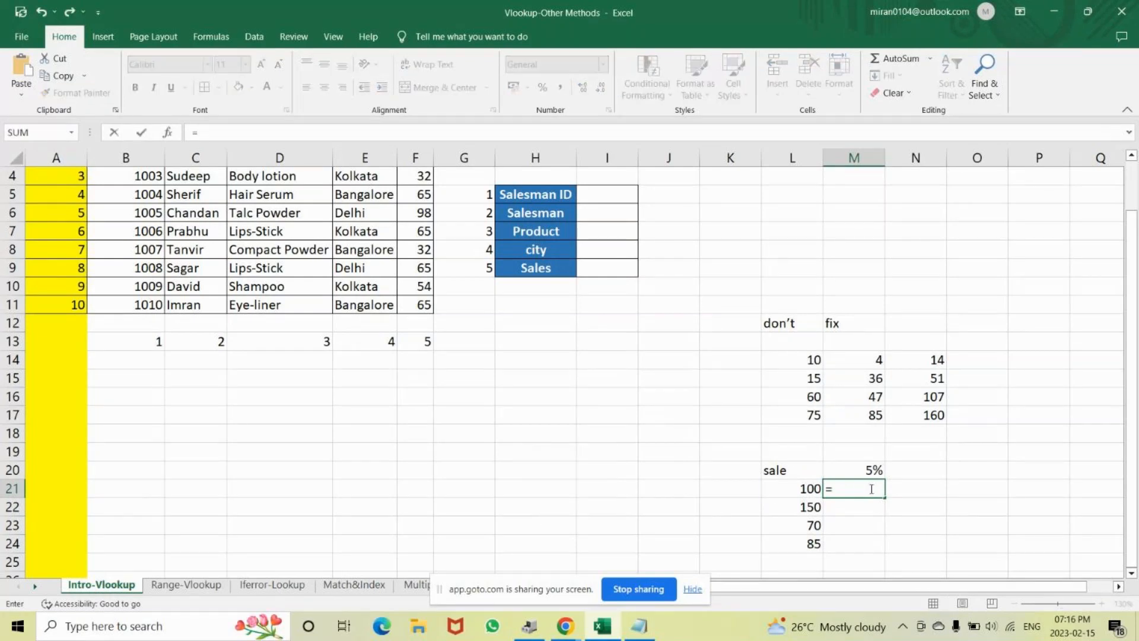
key("Left")
type("-")
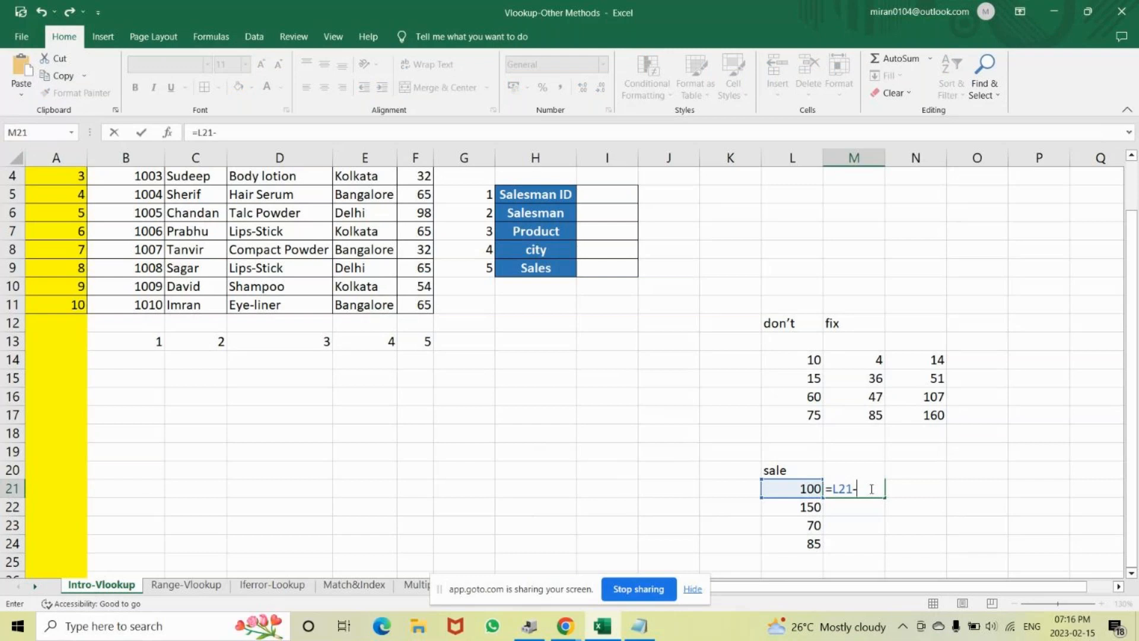
key("Up")
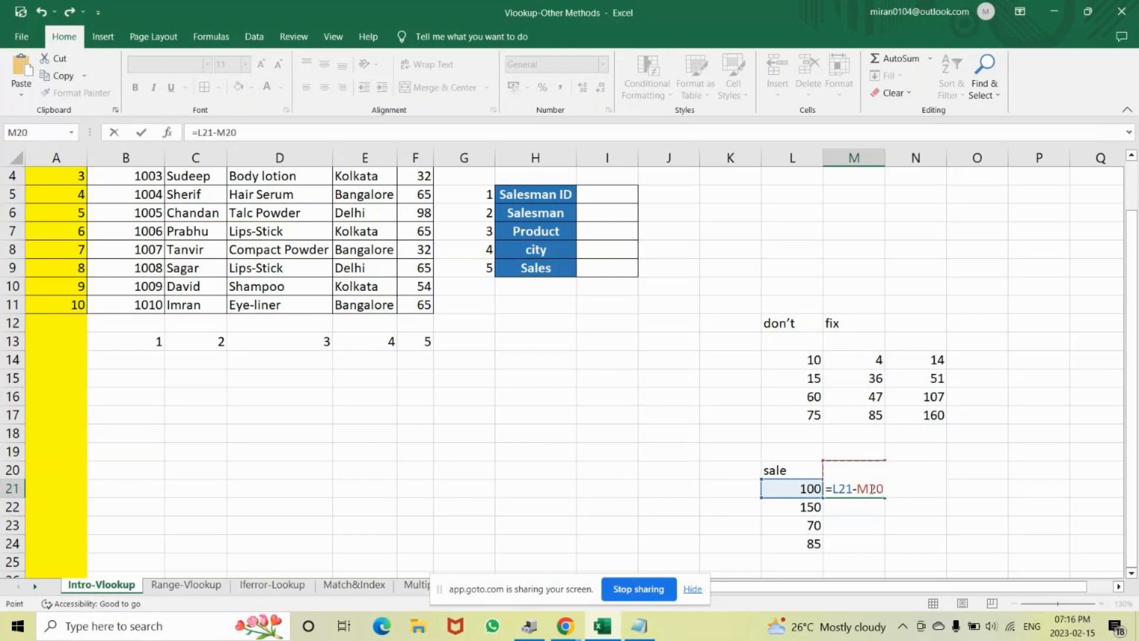
key("Return")
- Apply the comma number style to M21 and fill its relative-reference formula down to M24
left_click(868, 492)
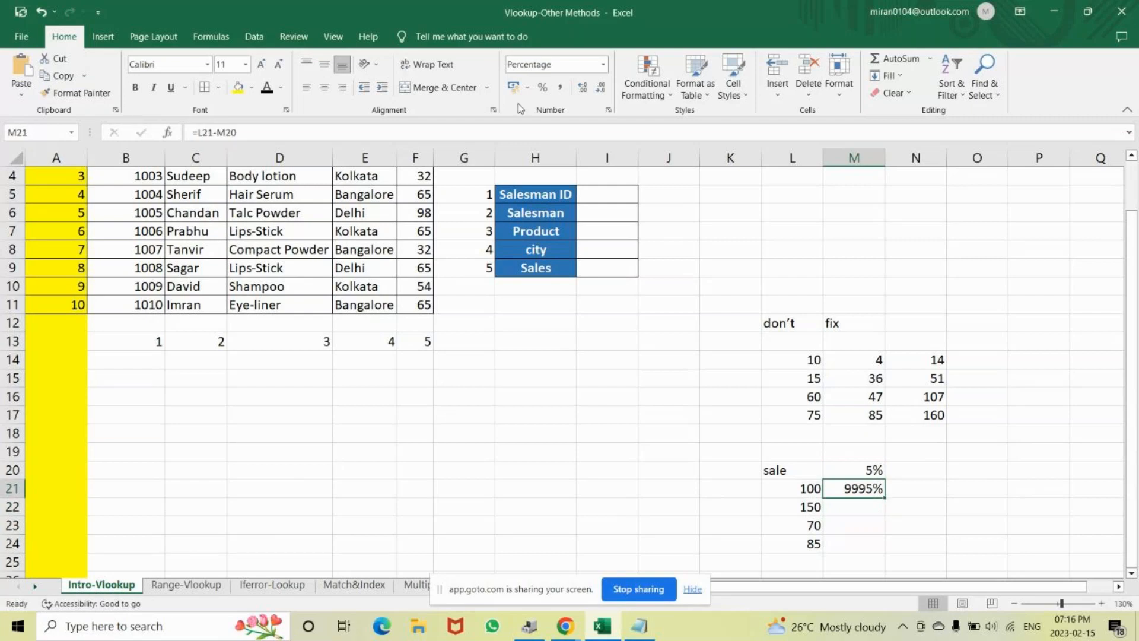
left_click(559, 89)
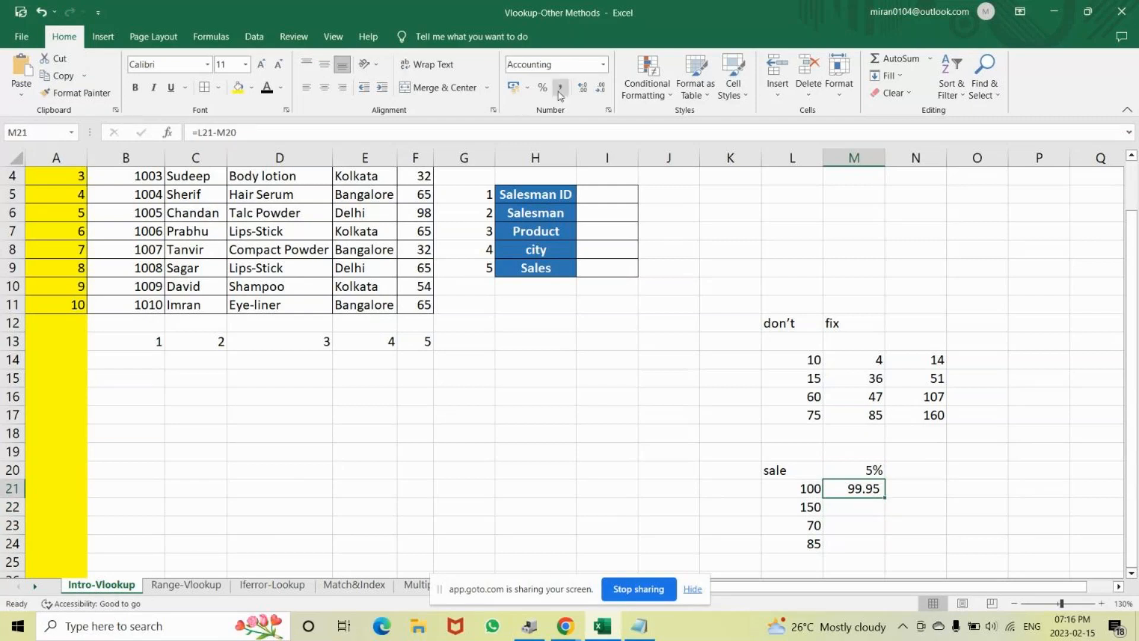
left_click_drag(886, 498, 889, 538)
- Examine which cells the copied formulas in M22, M23 and M24 refer to
left_click(861, 506)
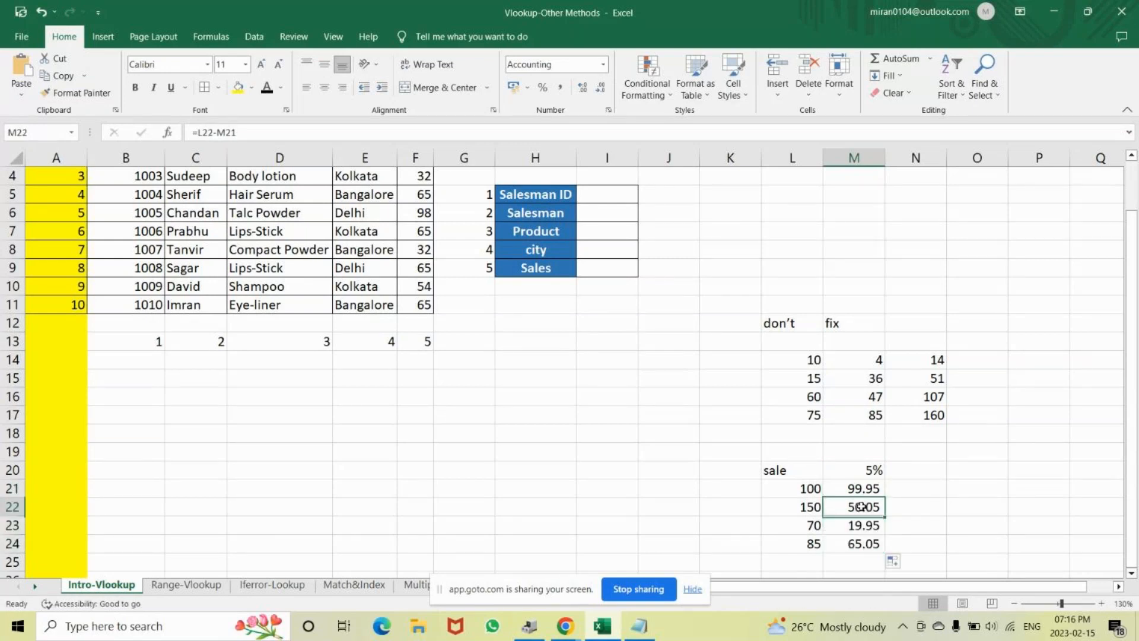
double_click(861, 506)
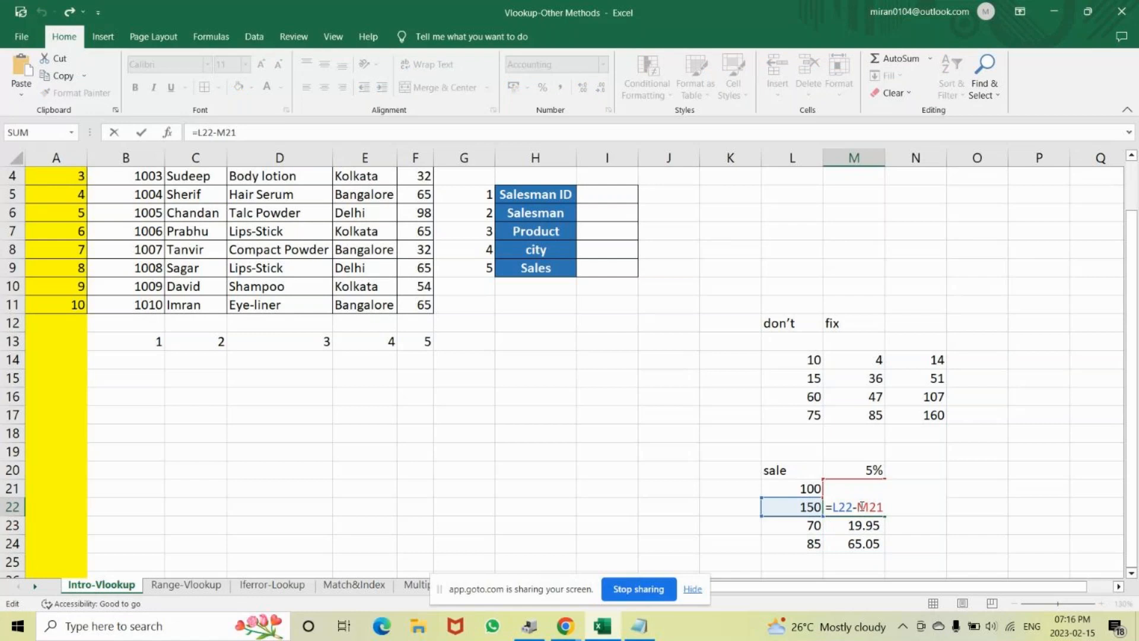
key("Return")
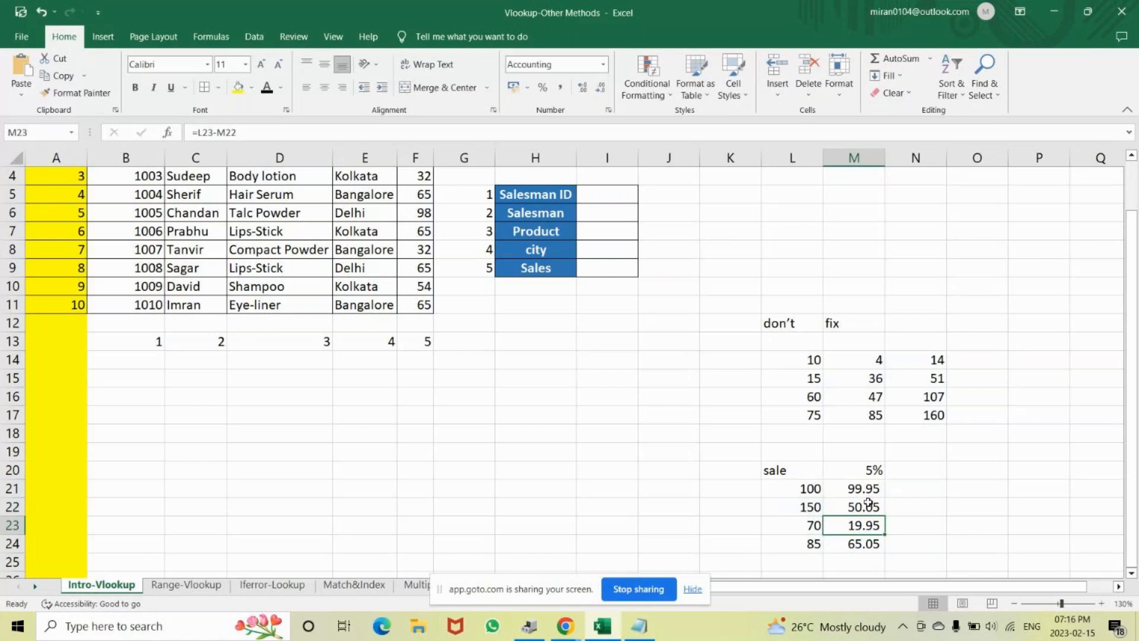
double_click(860, 531)
key("Return")
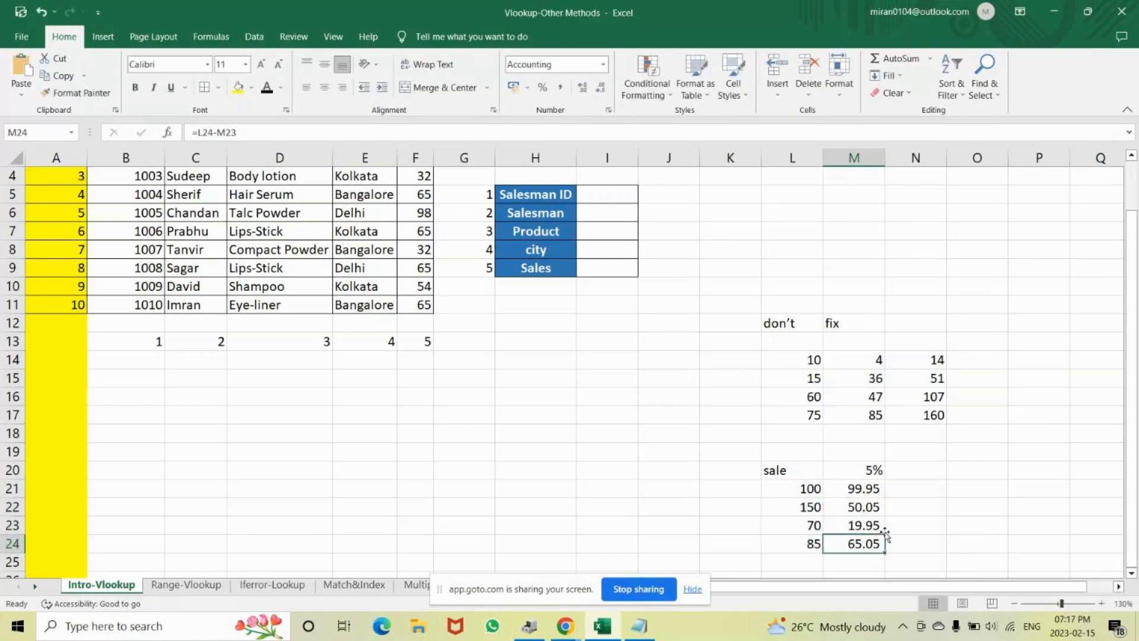
double_click(862, 544)
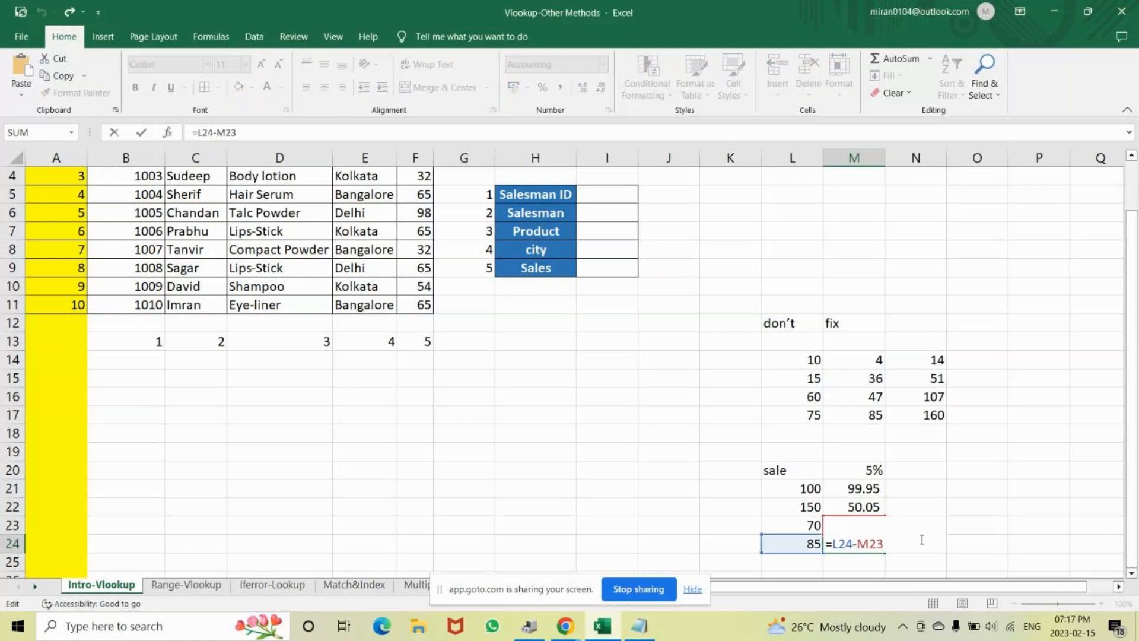
key("Return")
- Compare the results in M21 to M24 with the 5% cell and the sale values in column L
left_click(869, 467)
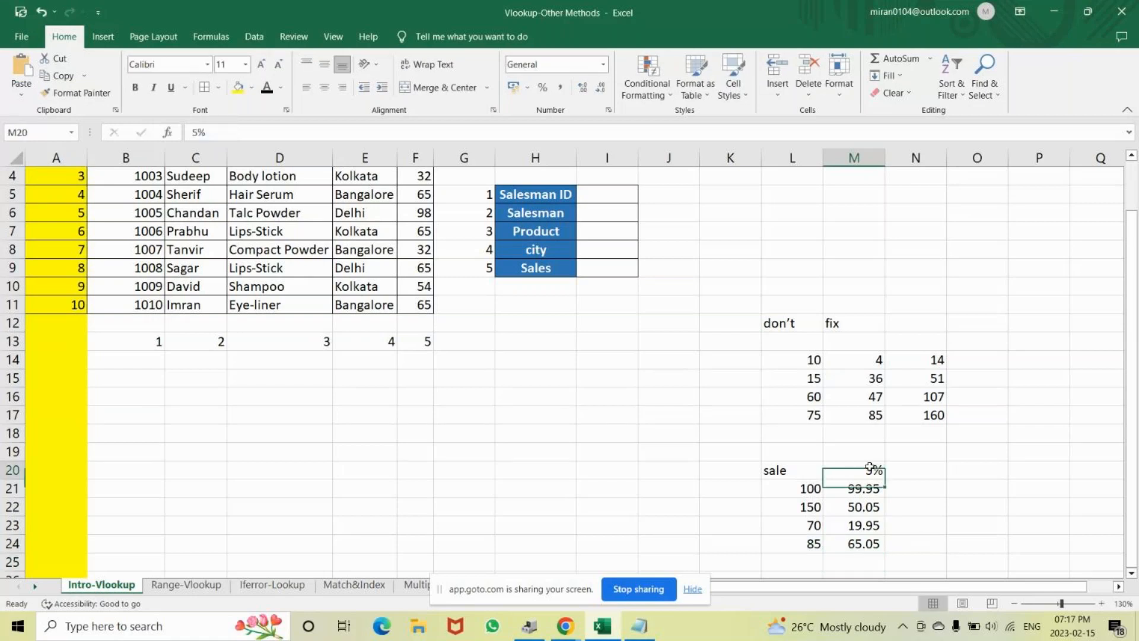
left_click_drag(866, 488, 862, 547)
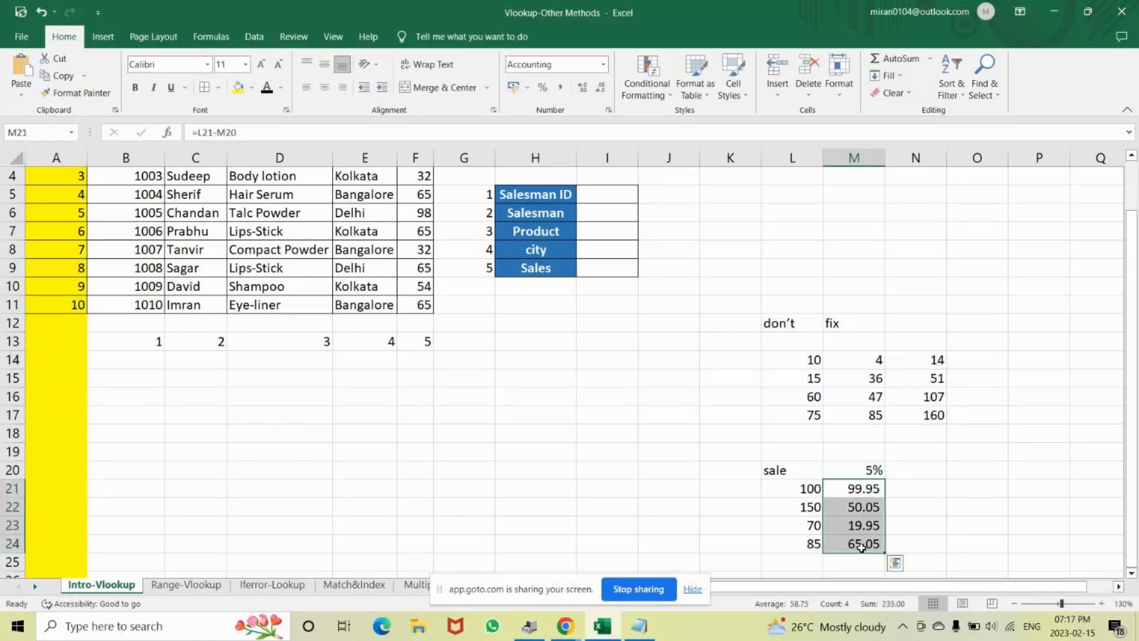
left_click(867, 489)
left_click(804, 508)
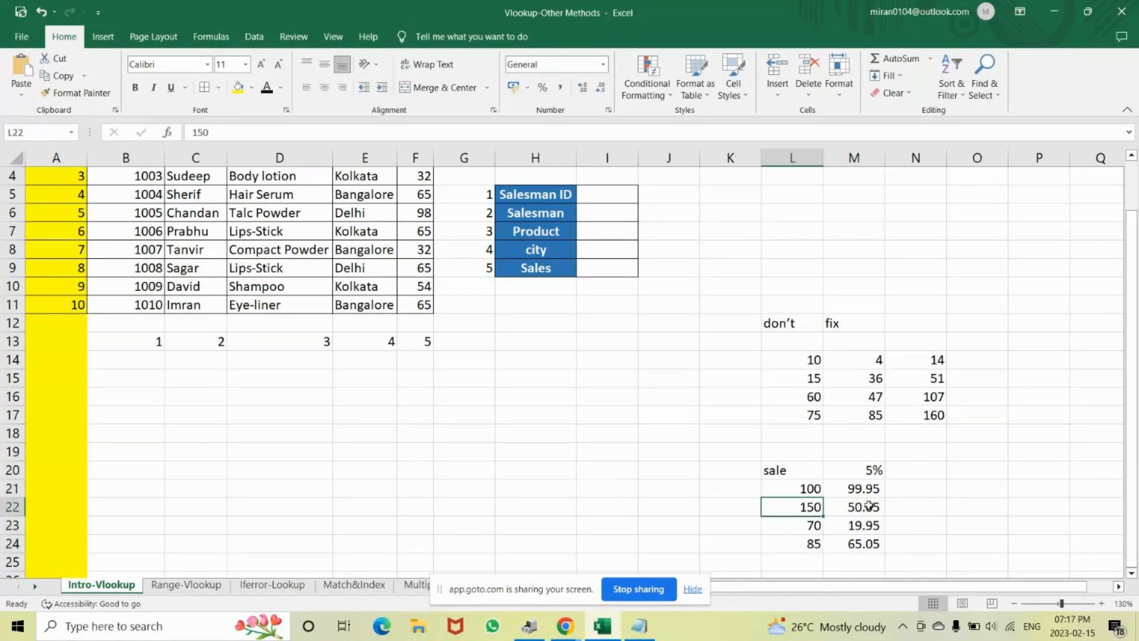
left_click(868, 506)
left_click(811, 525)
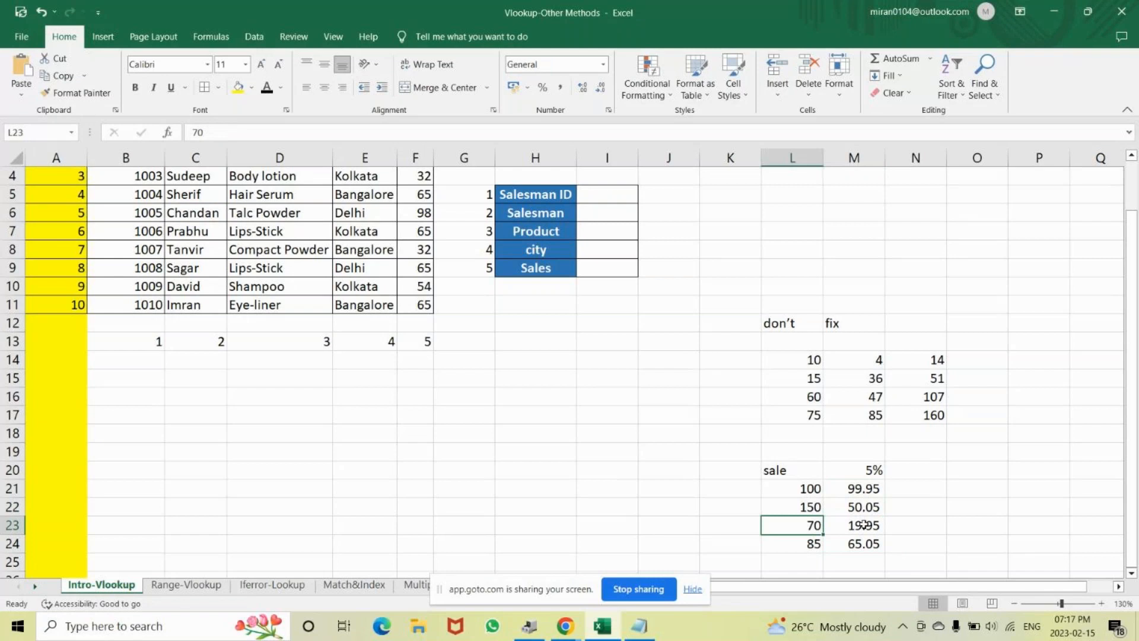
left_click(864, 523)
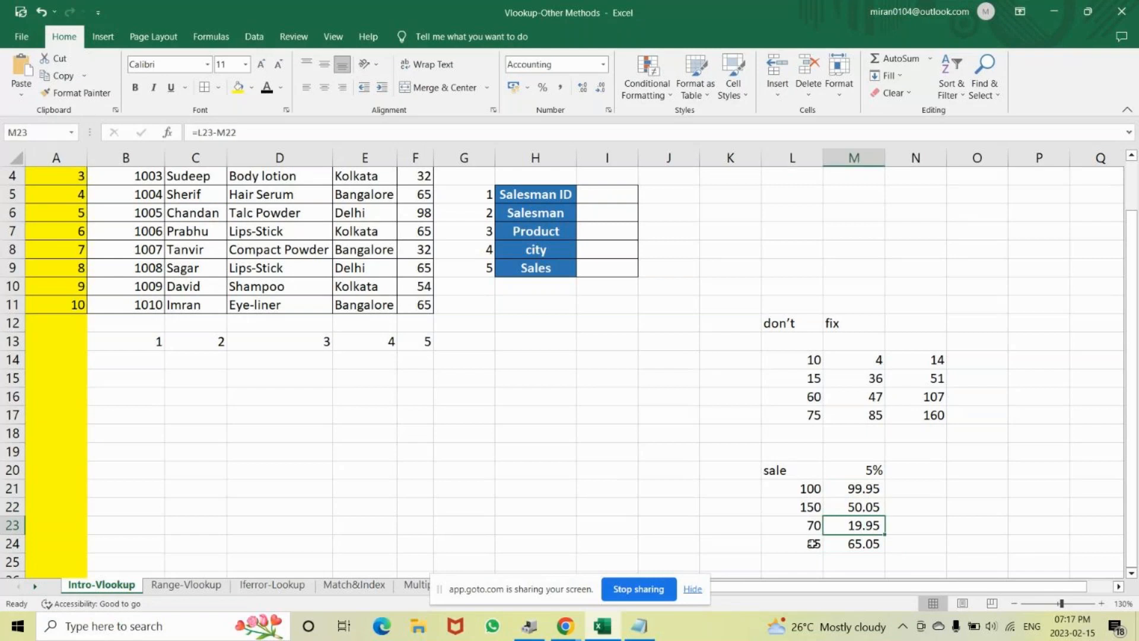
left_click(812, 543)
left_click_drag(868, 489, 854, 541)
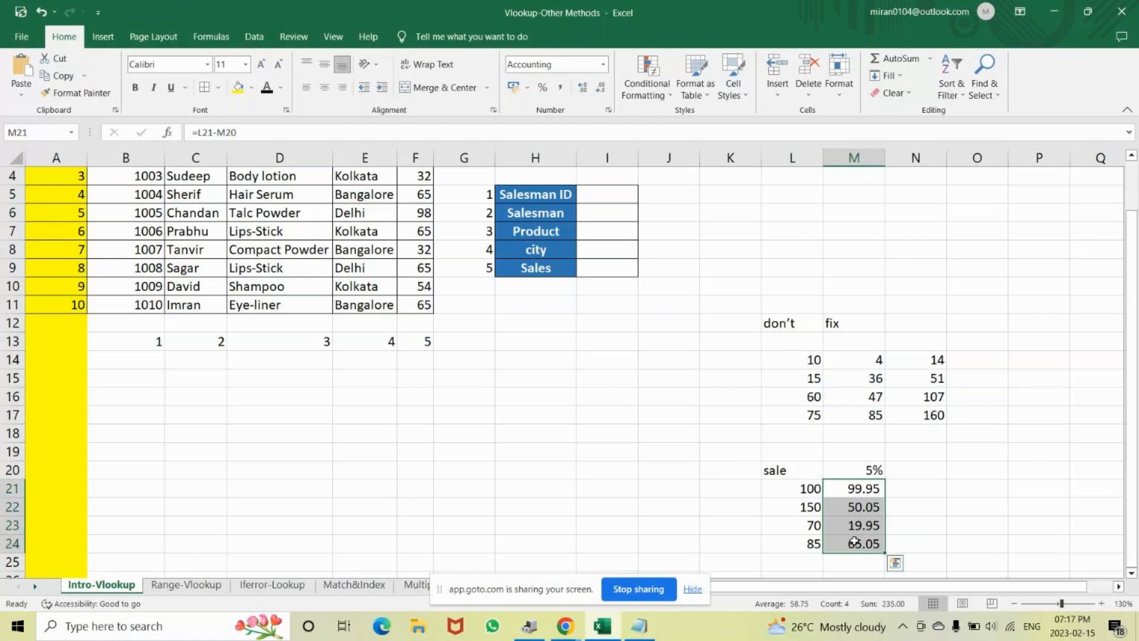
- Start a replacement formula in M21 with a reference to the sale value in L21
left_click(851, 492)
type("=")
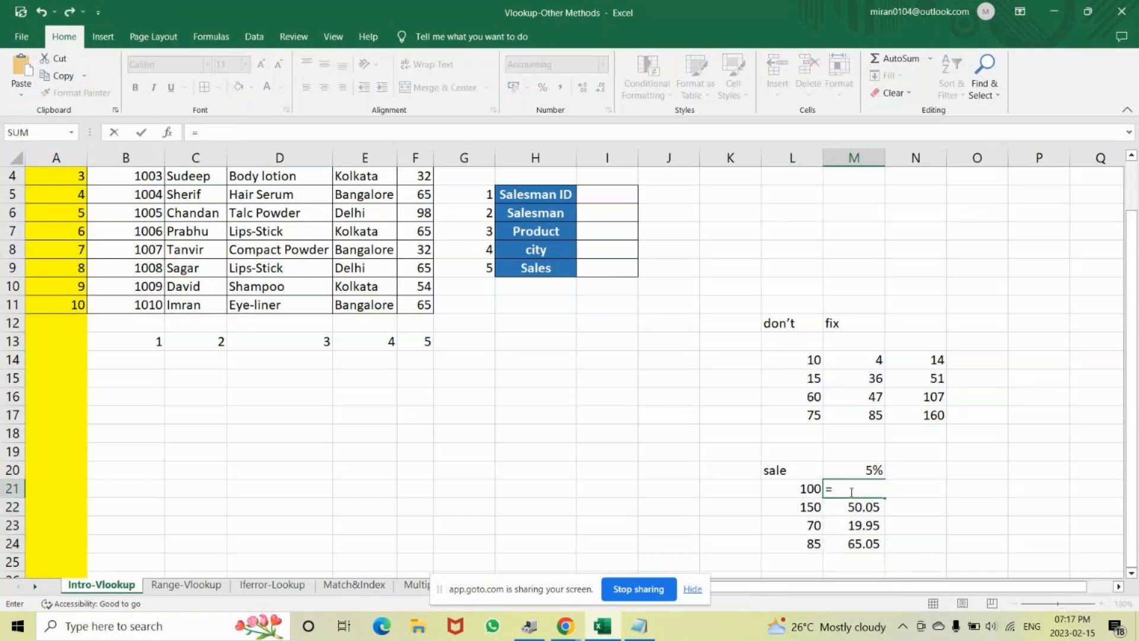
key("Left")
type("*")
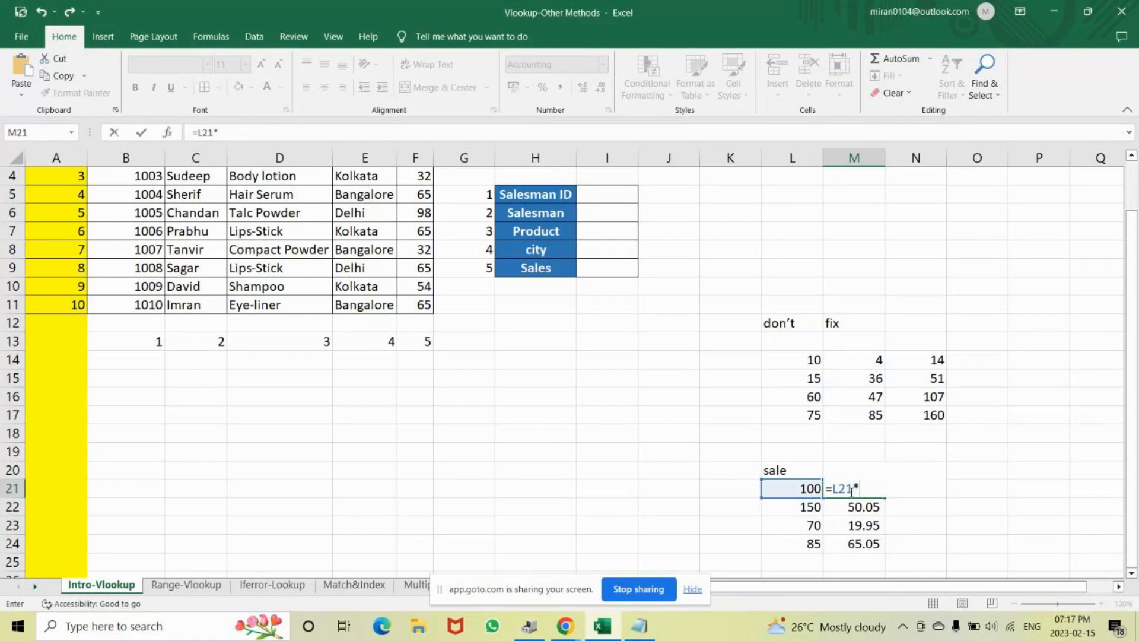
key("Up")
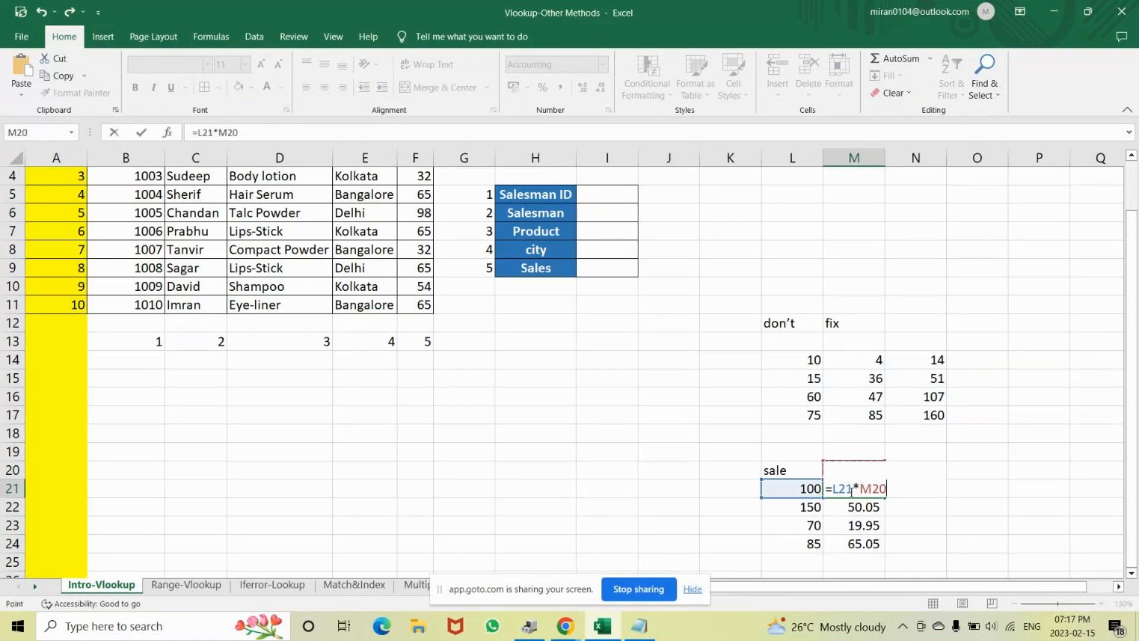
key("BackSpace")
key("BackSpace")
key("BackSpace")
key("BackSpace")
- Complete the M21 formula as =L21-$M$20, locking the reference to the percentage cell
type("-")
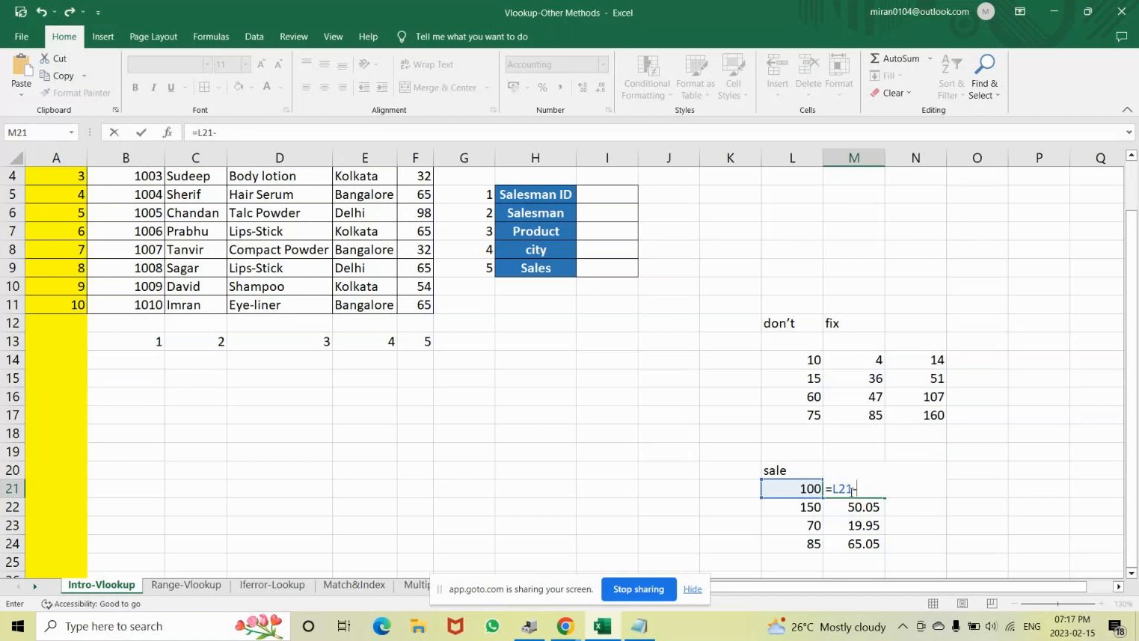
key("Up")
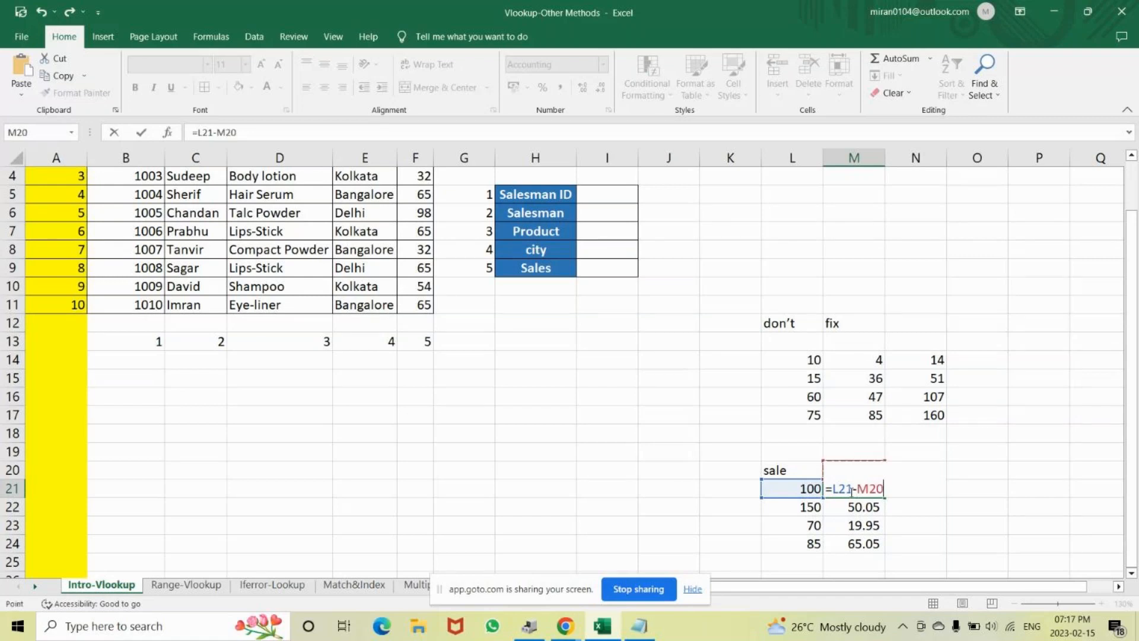
key("F4")
key("Return")
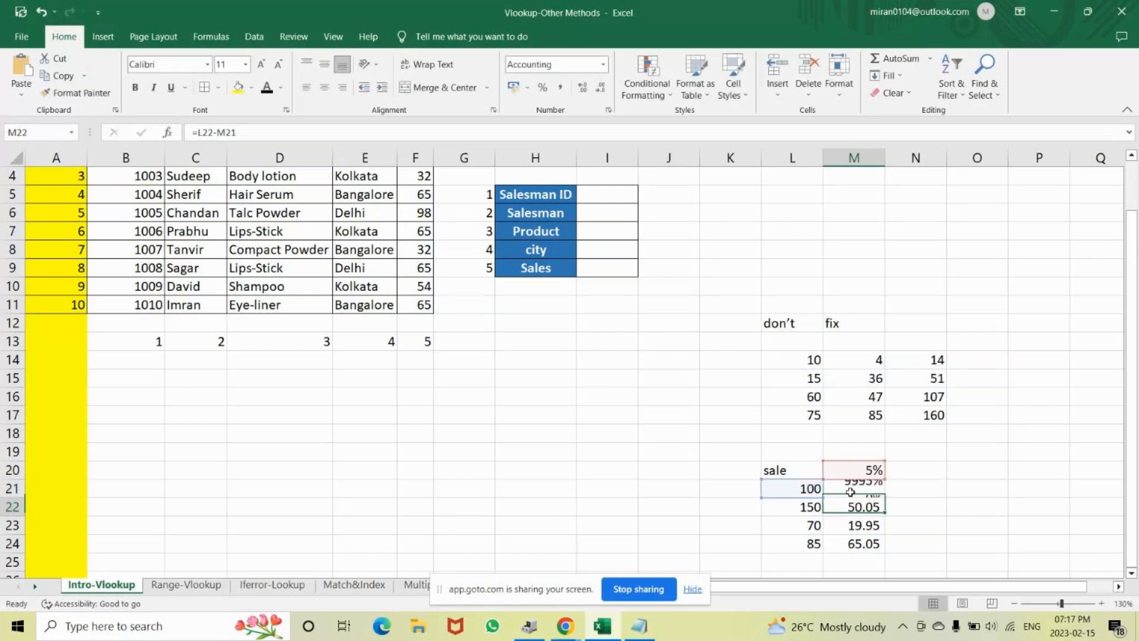
- Apply the comma number style to M21 and fill its locked-reference formula down to M24
left_click(858, 488)
left_click(560, 87)
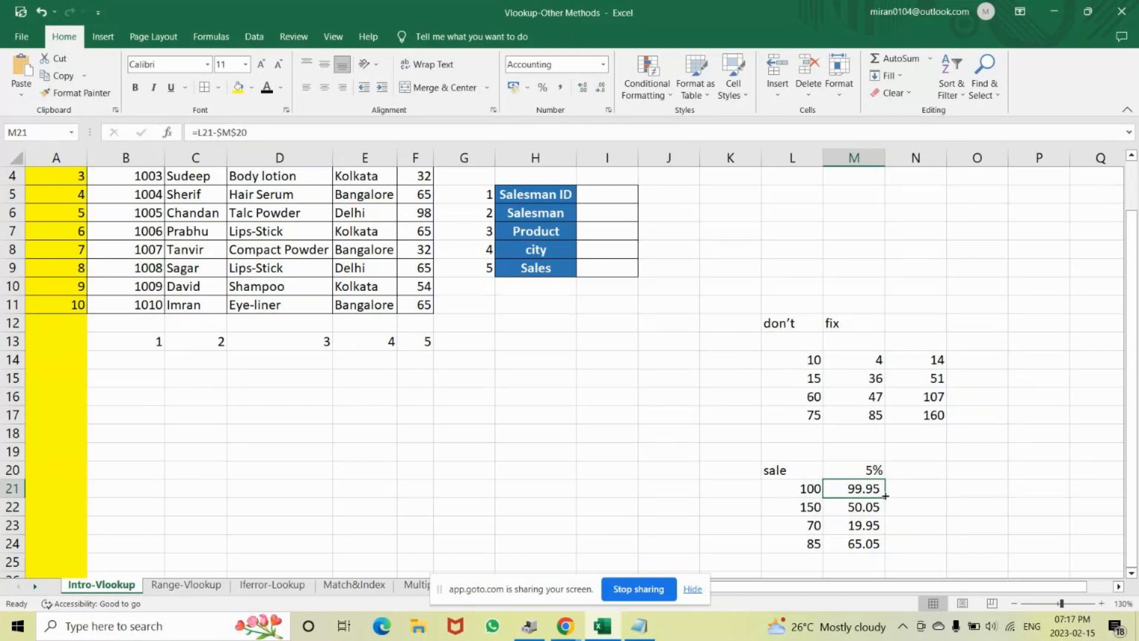
left_click_drag(885, 496, 885, 549)
- Examine how the formulas in M22 to M24 refer to the locked percentage cell
double_click(854, 509)
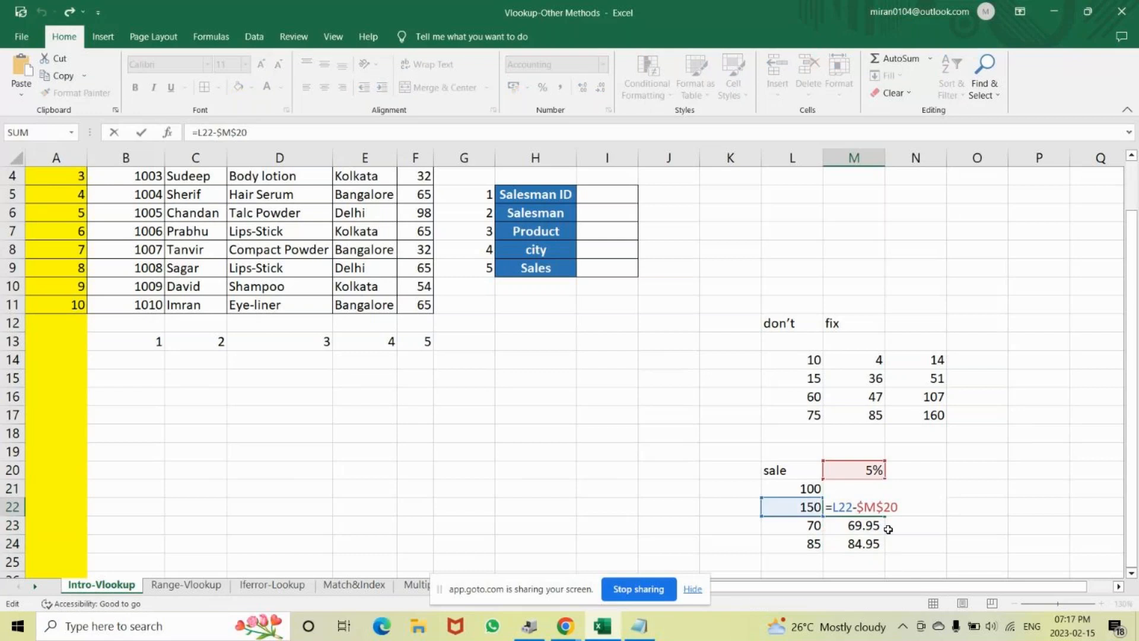
key("Return")
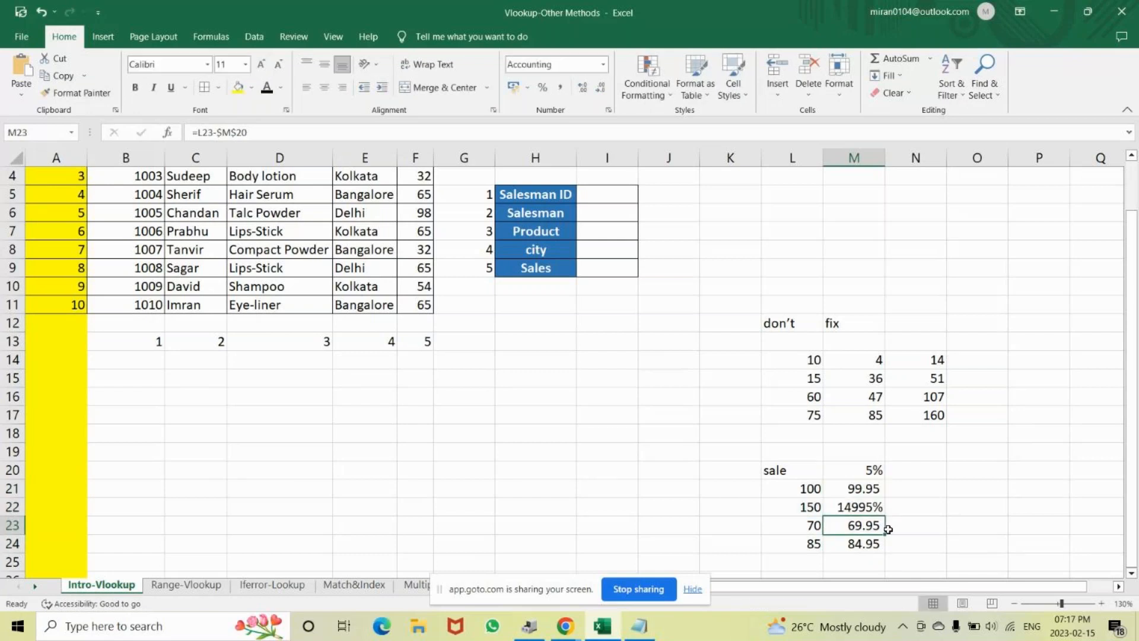
double_click(843, 529)
key("Return")
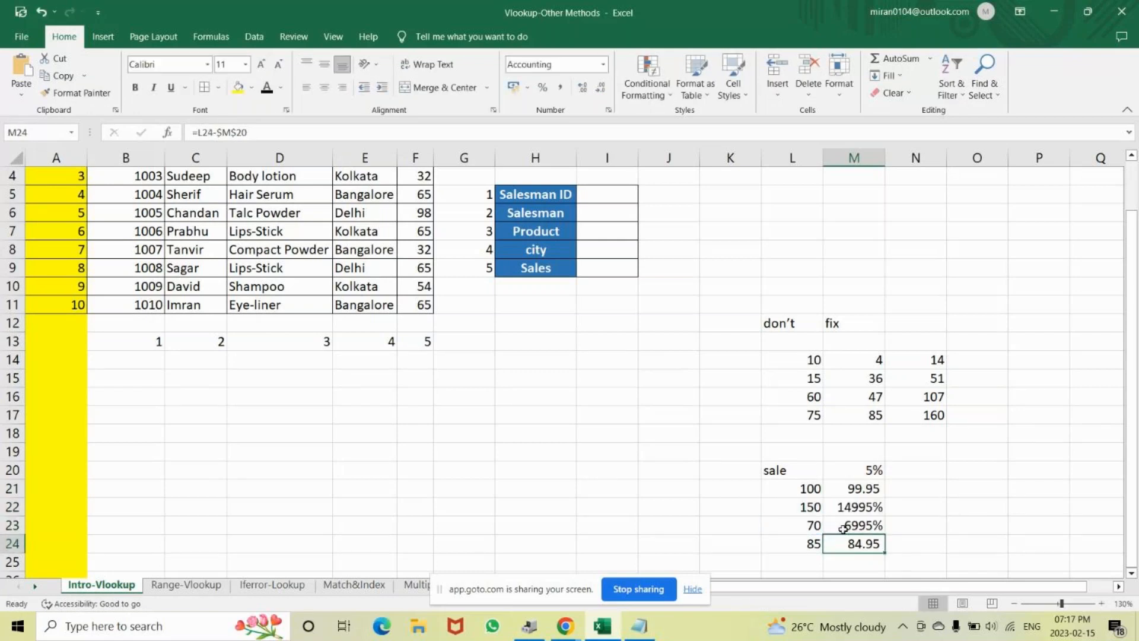
double_click(836, 539)
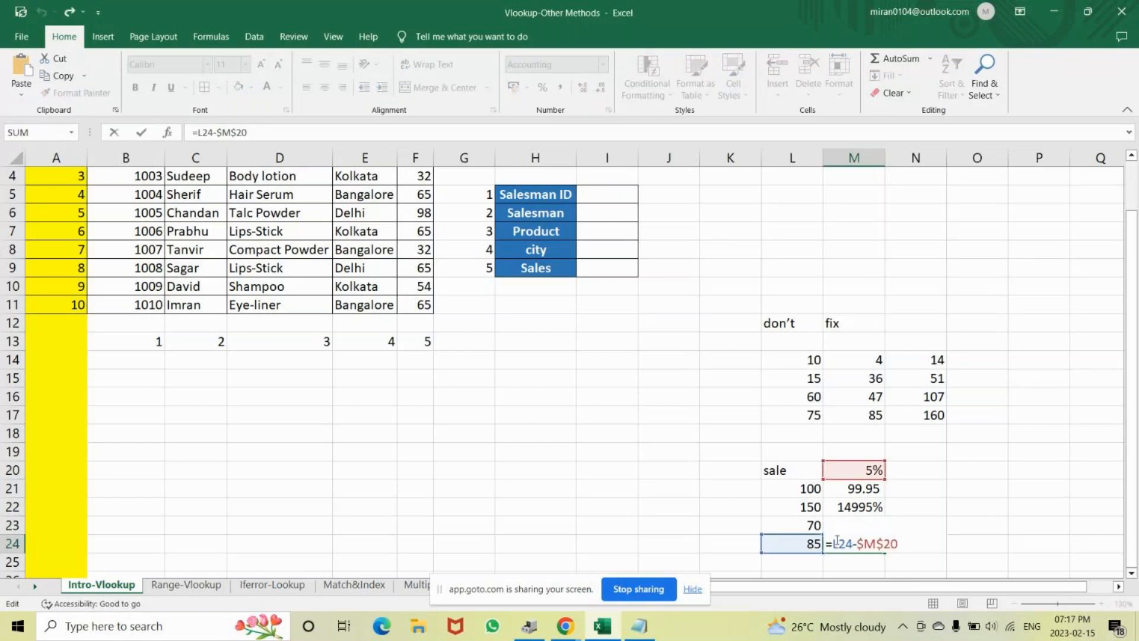
key("Return")
- Apply the comma number style to the results in M22 to M24
left_click_drag(854, 507, 865, 545)
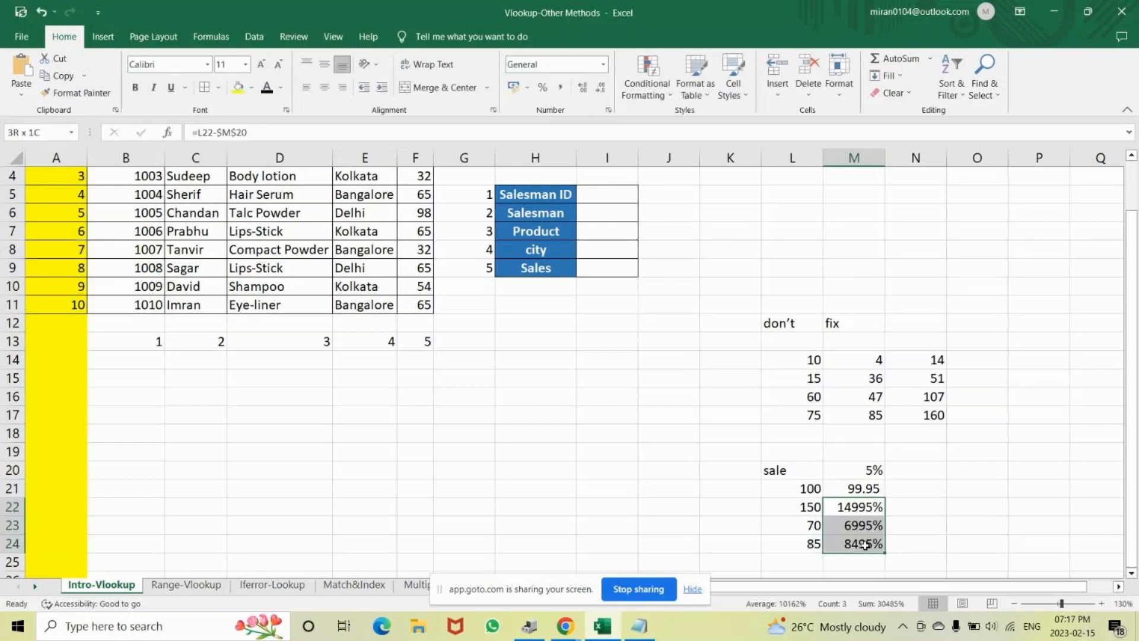
left_click(562, 88)
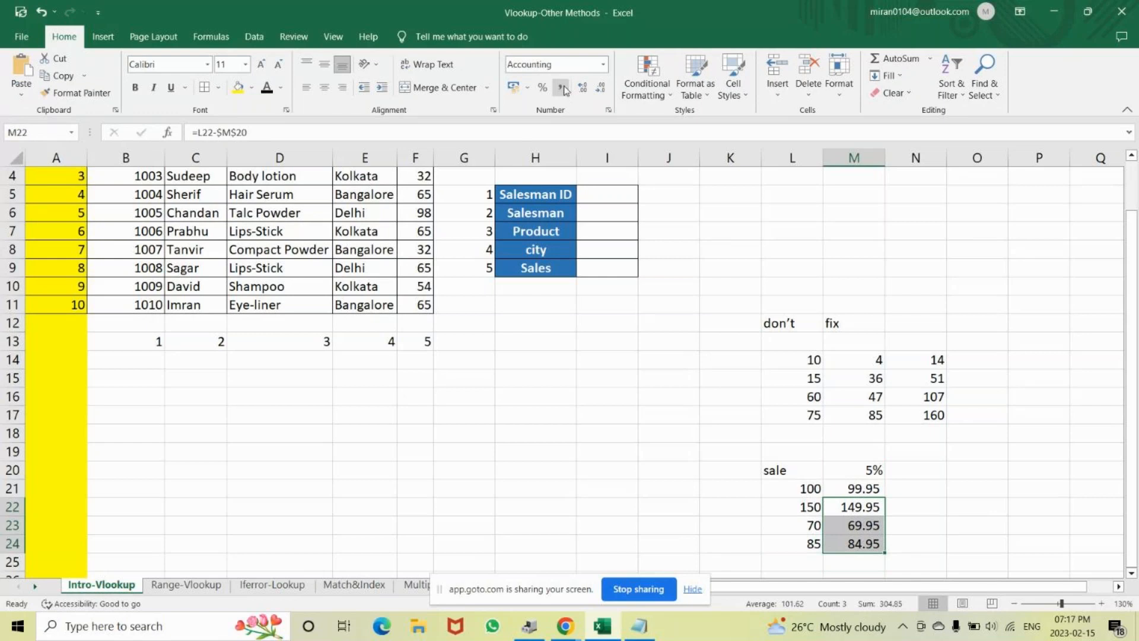
left_click(982, 490)
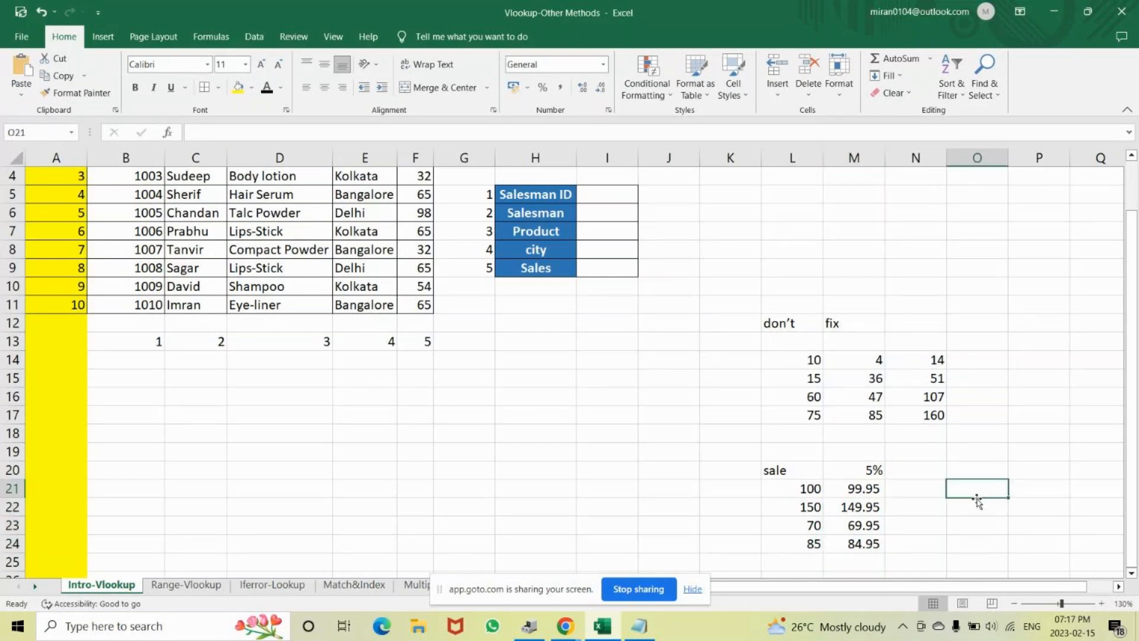
- Compare the shared 5% cell and the sale block with the references in the SUM formula of N14
left_click(854, 472)
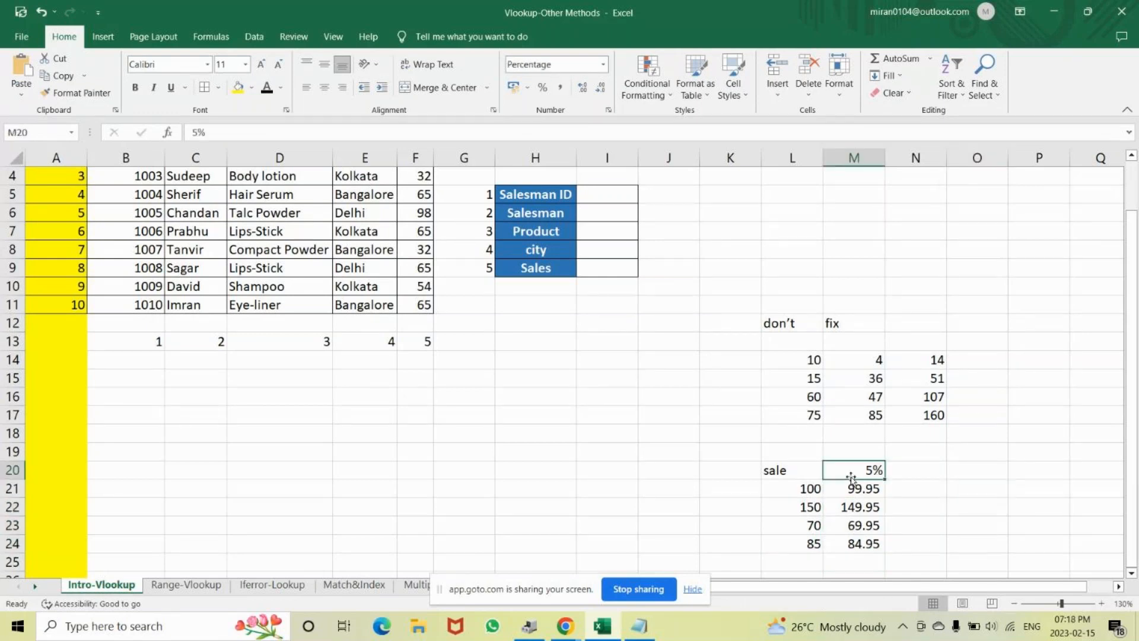
left_click_drag(795, 489, 933, 542)
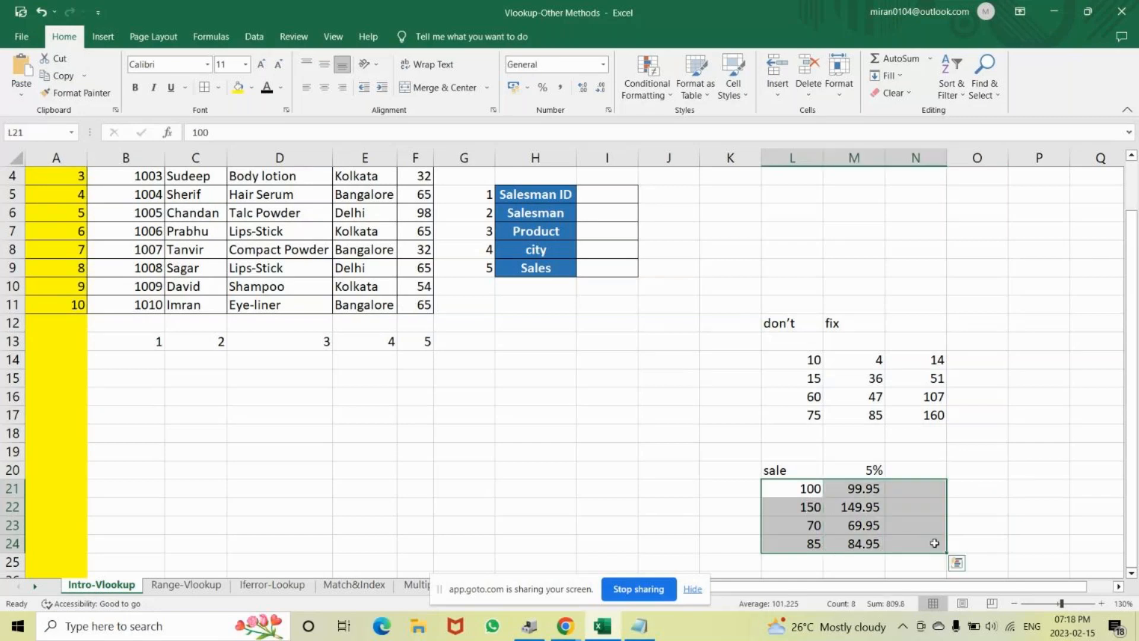
left_click(858, 470)
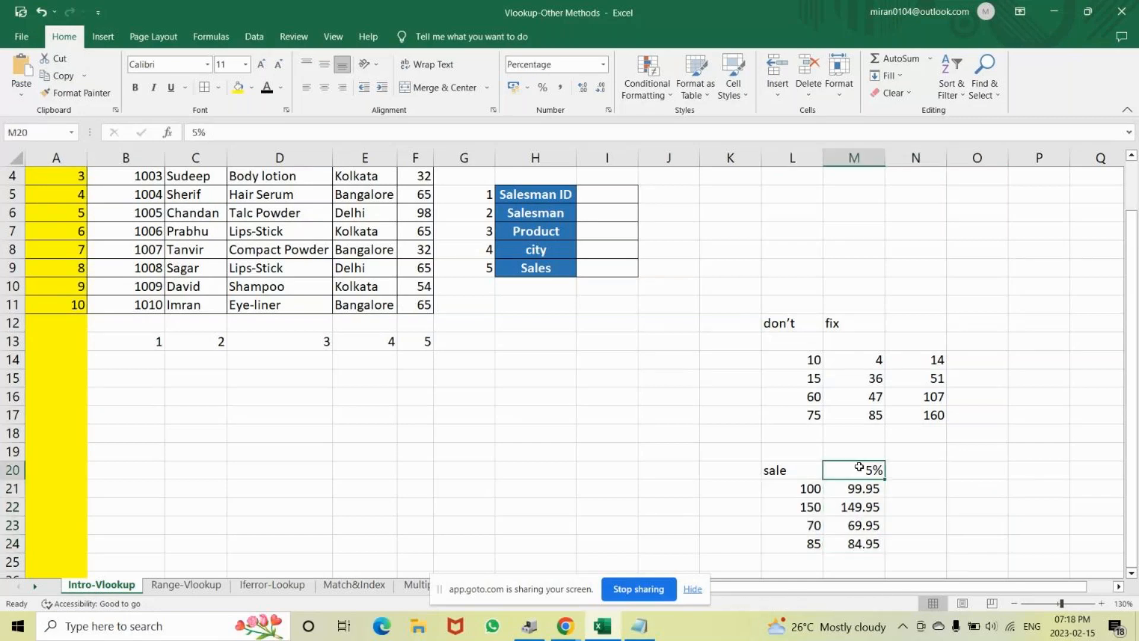
double_click(930, 362)
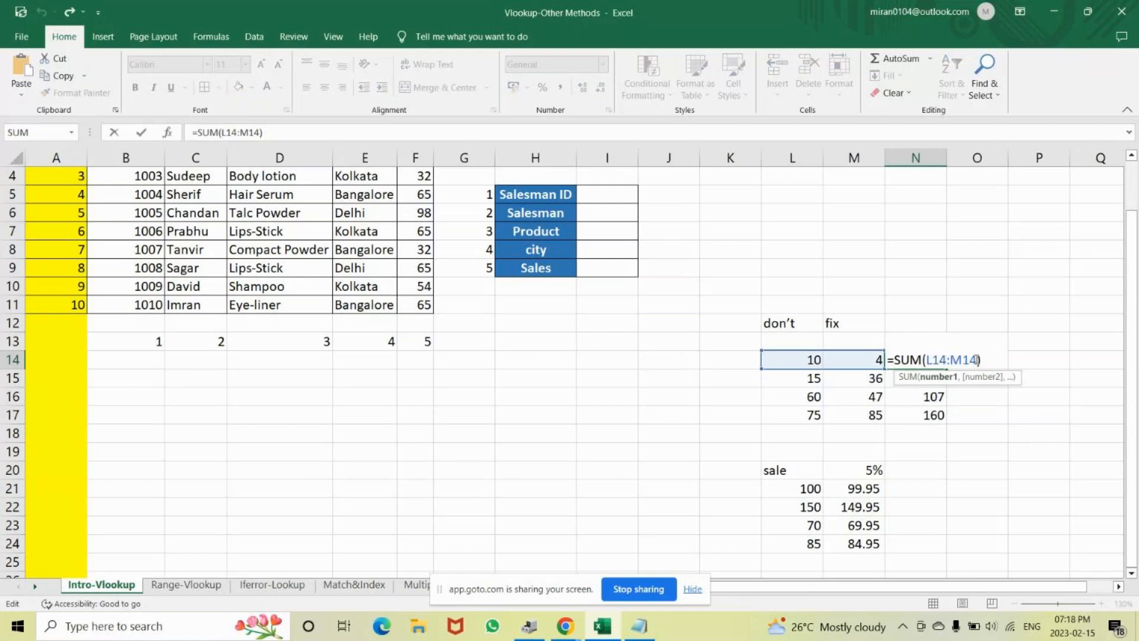
- Switch to the Notepad notes and add a separator line of equals signs below the list of scores
left_click(639, 626)
scroll(425, 521, "down", 5)
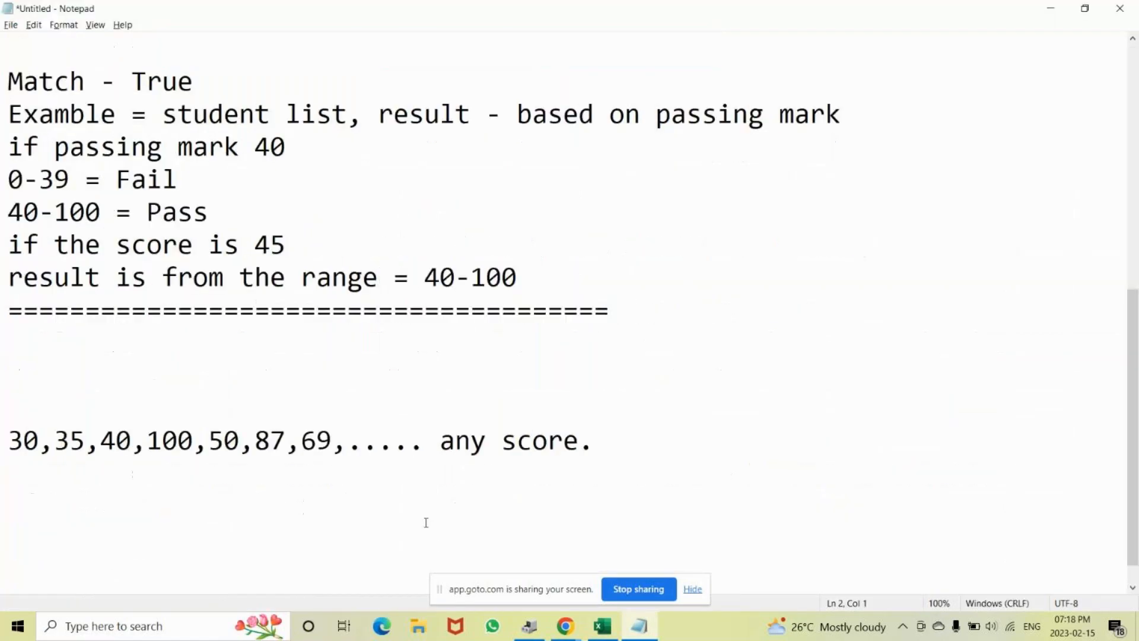
key("Return")
key("Return")
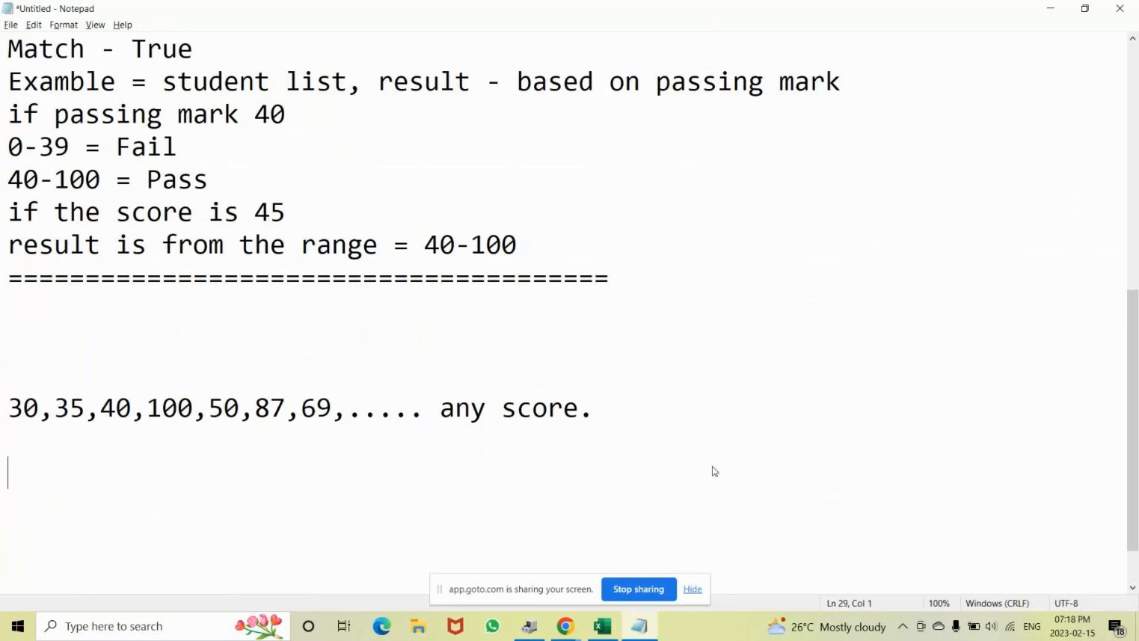
type("===================================")
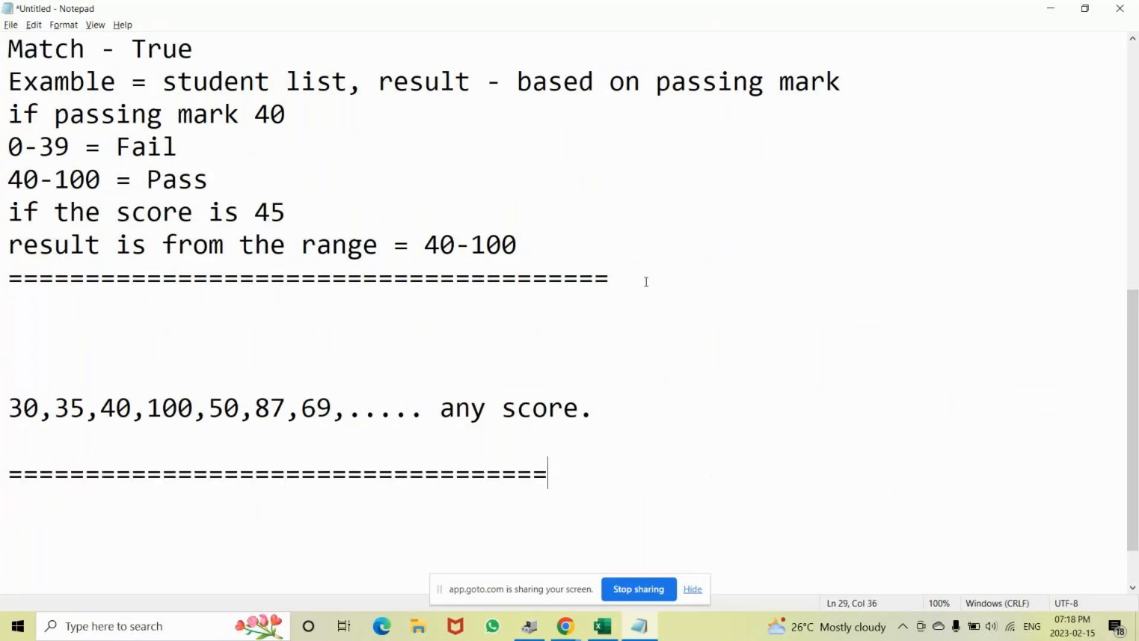
- Delete the old separator line and the surplus blank lines between the passing-mark example and the scores
left_click_drag(646, 282, 2, 282)
key("BackSpace")
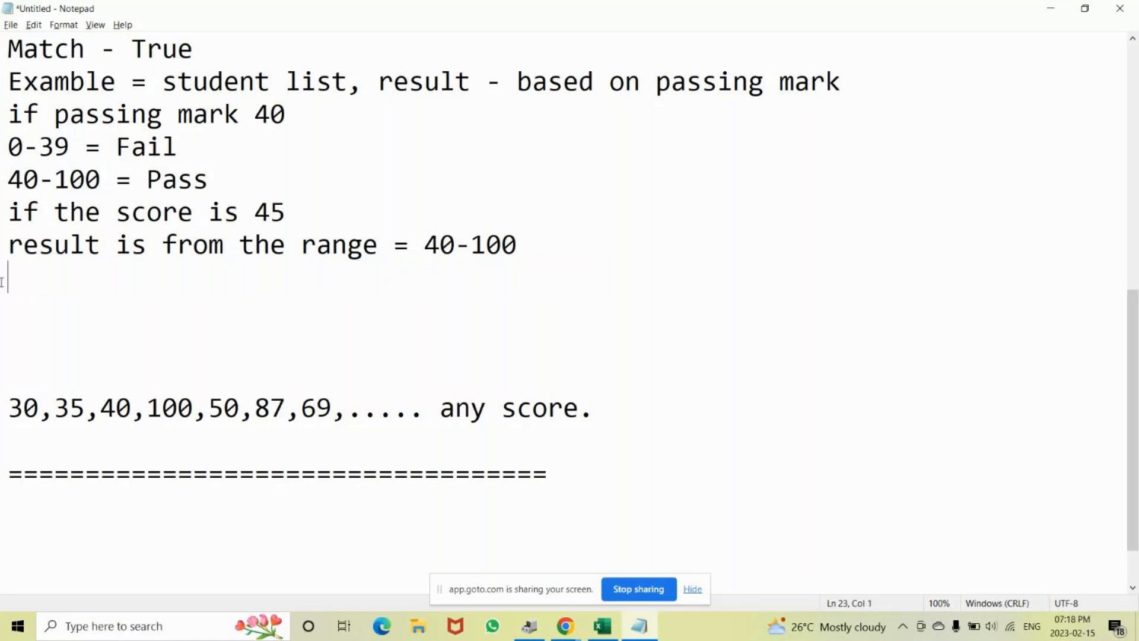
key("Down")
key("Down")
type("=")
key("BackSpace")
key("BackSpace")
key("BackSpace")
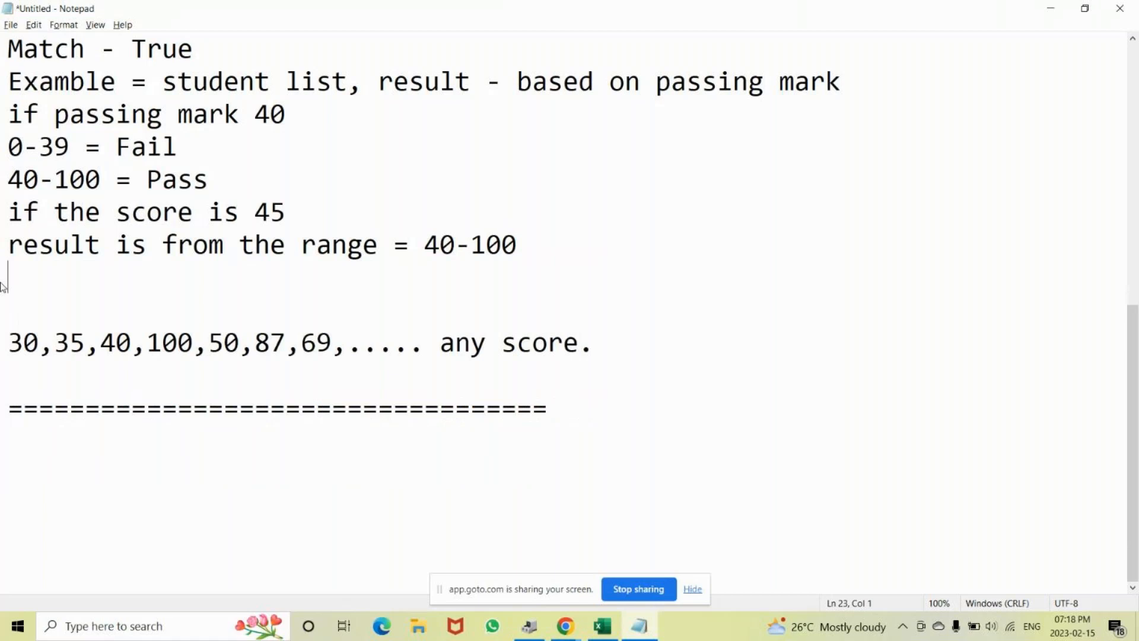
key("Down")
key("Delete")
- Write the note "cell - A15" directly under the new separator line
left_click(23, 394)
left_click(199, 511)
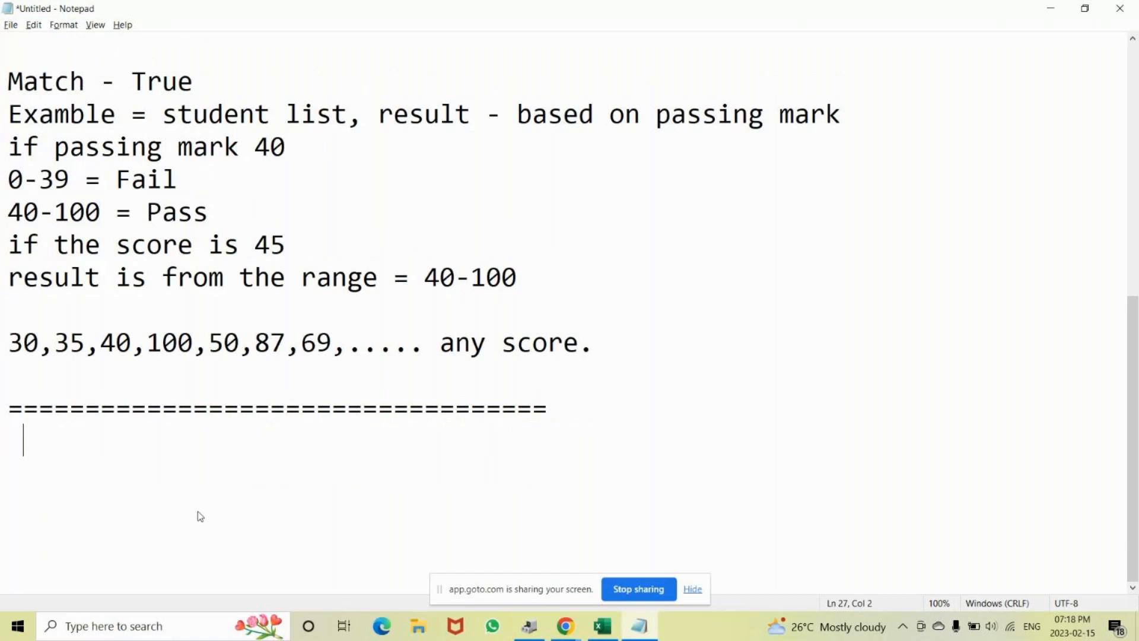
type("A10")
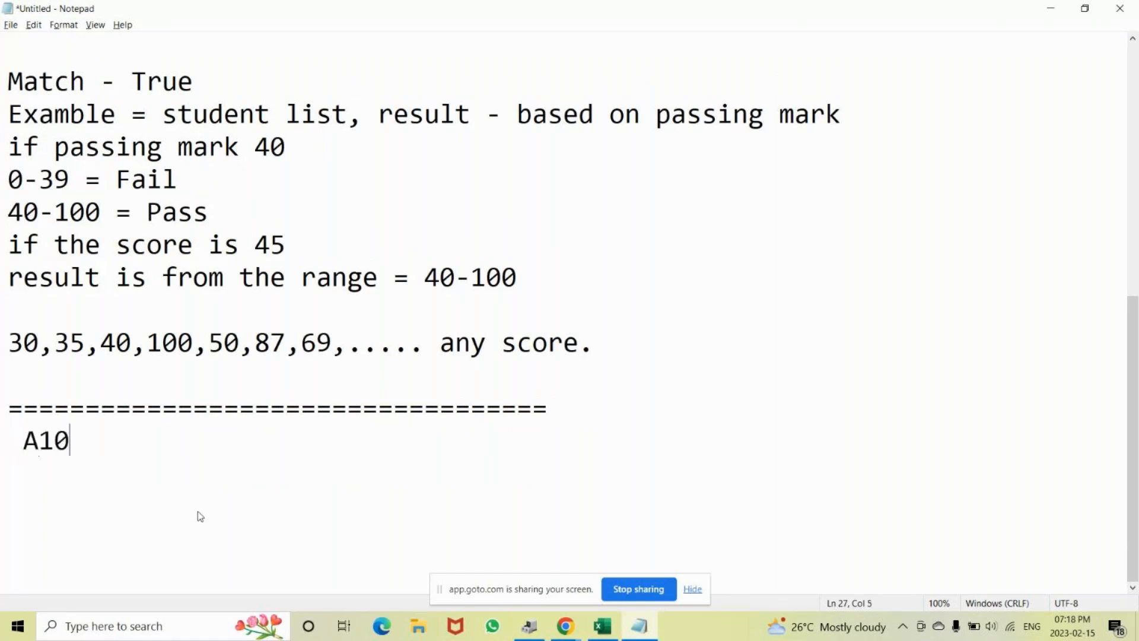
key("BackSpace")
type("5")
key("Left")
key("Left")
key("Left")
type("cell")
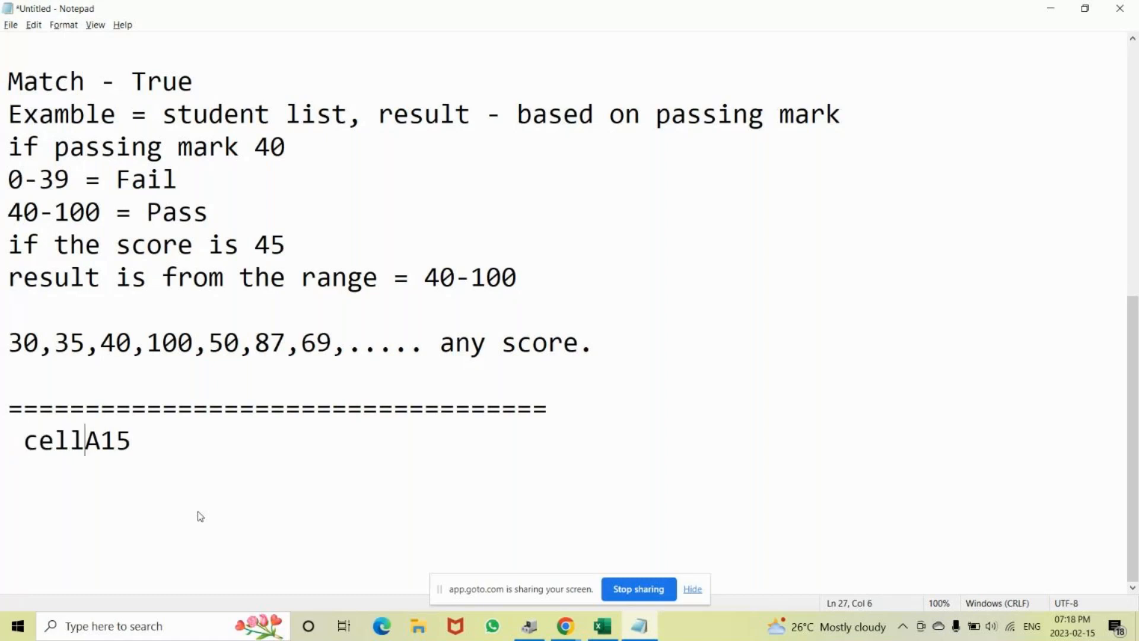
type(" -")
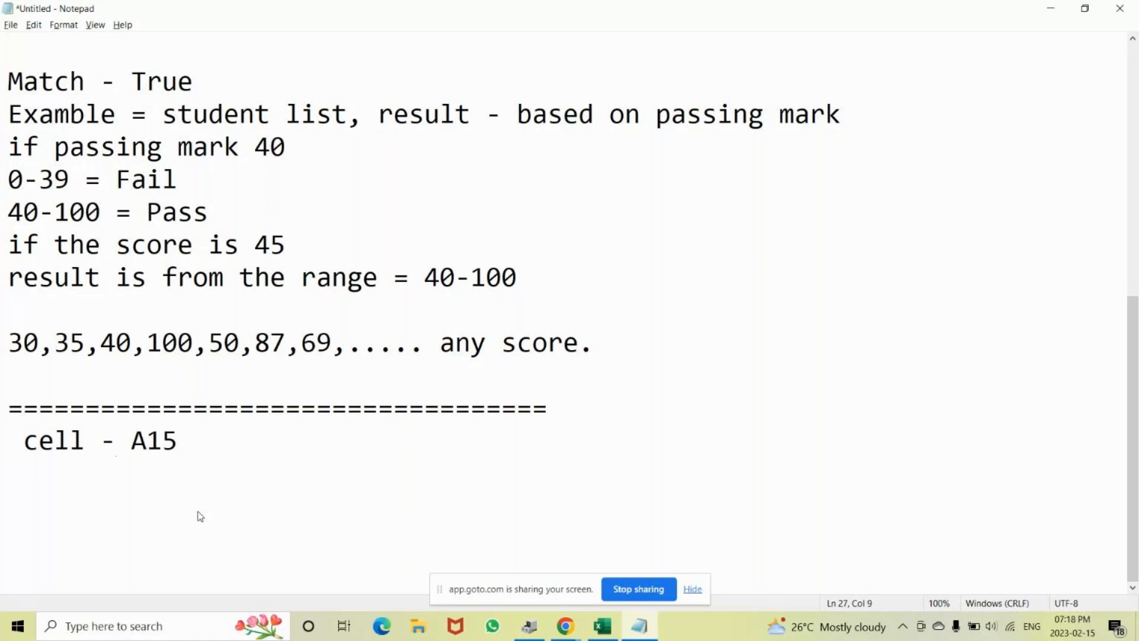
- Add the line "A15 = Relative reference" below the cell note, leaving one blank line between them
left_click(211, 441)
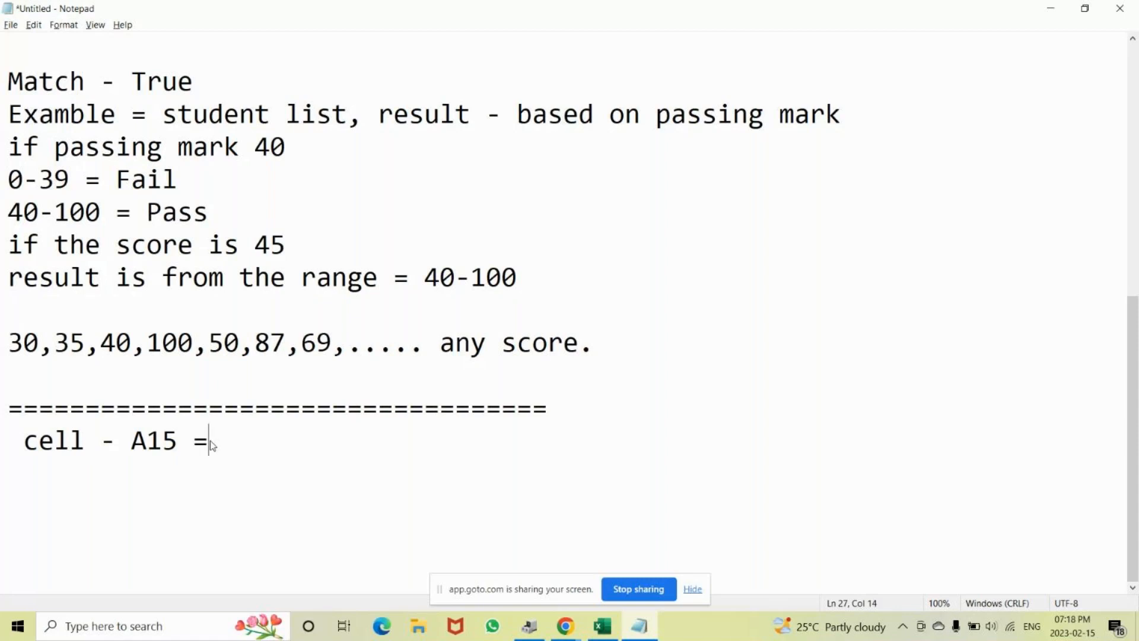
type("=")
key("BackSpace")
key("Return")
key("Return")
type("A15 =")
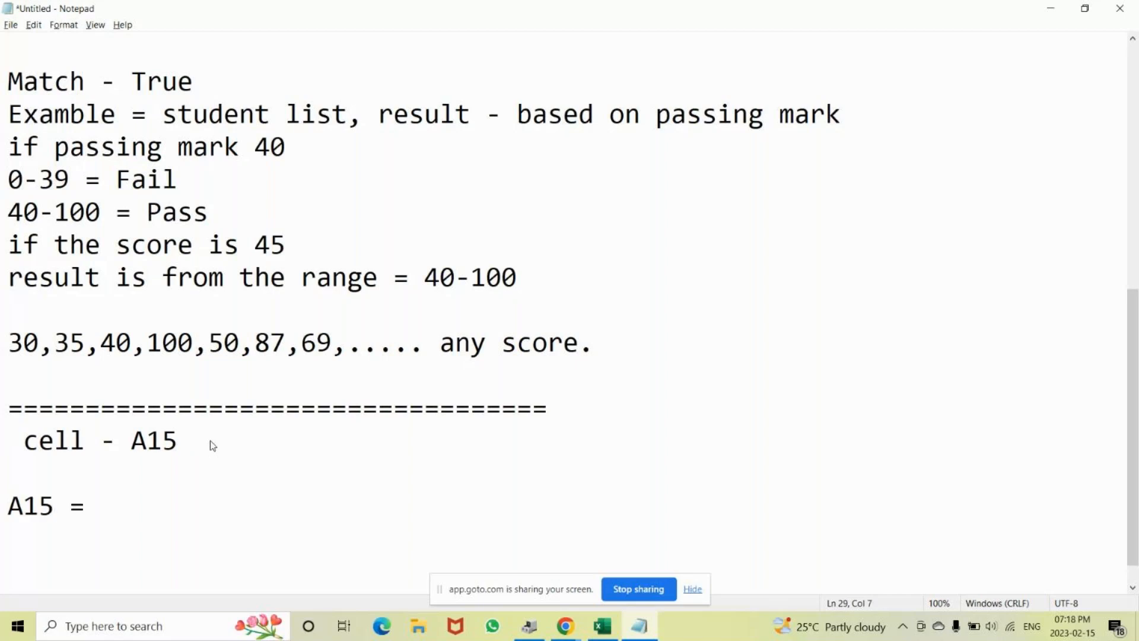
type(" Rela")
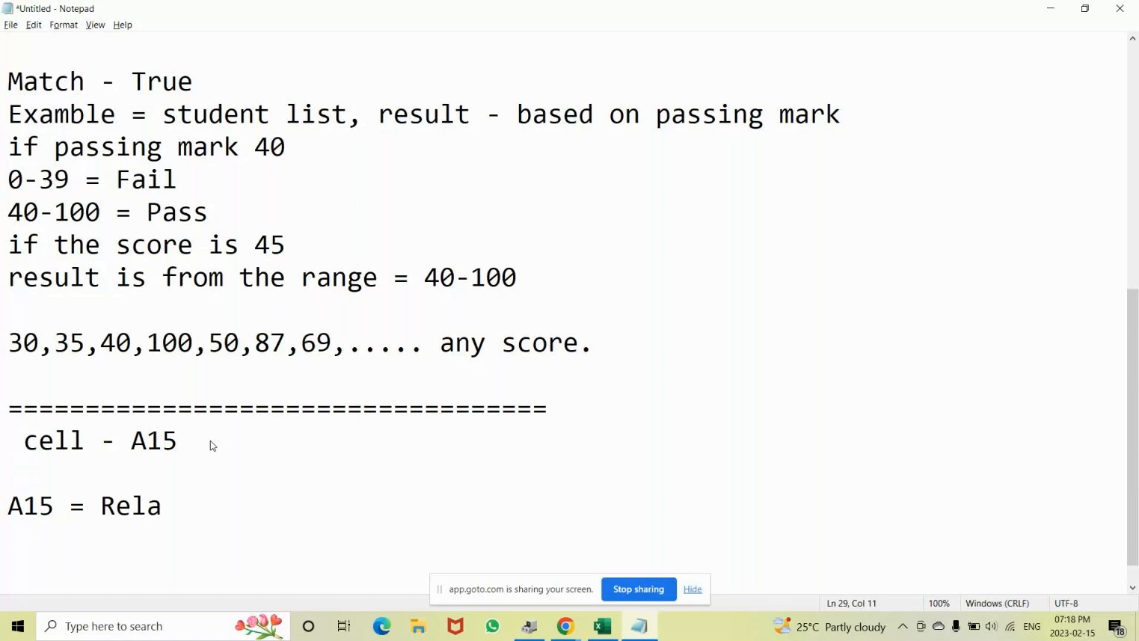
type("tive refen")
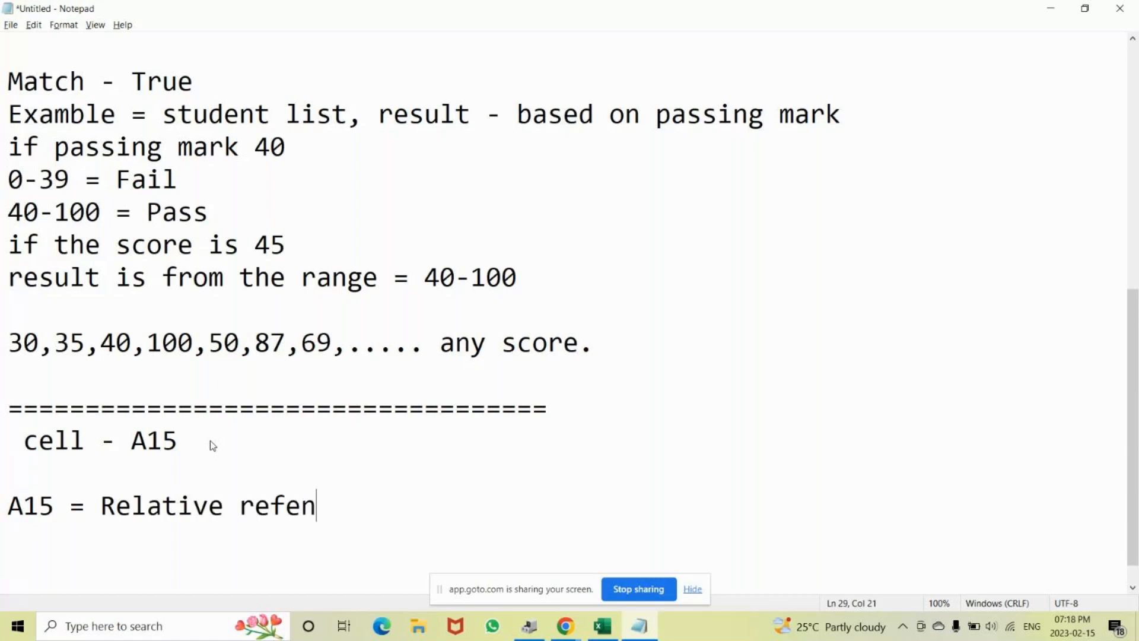
key("BackSpace")
type("rence")
key("Return")
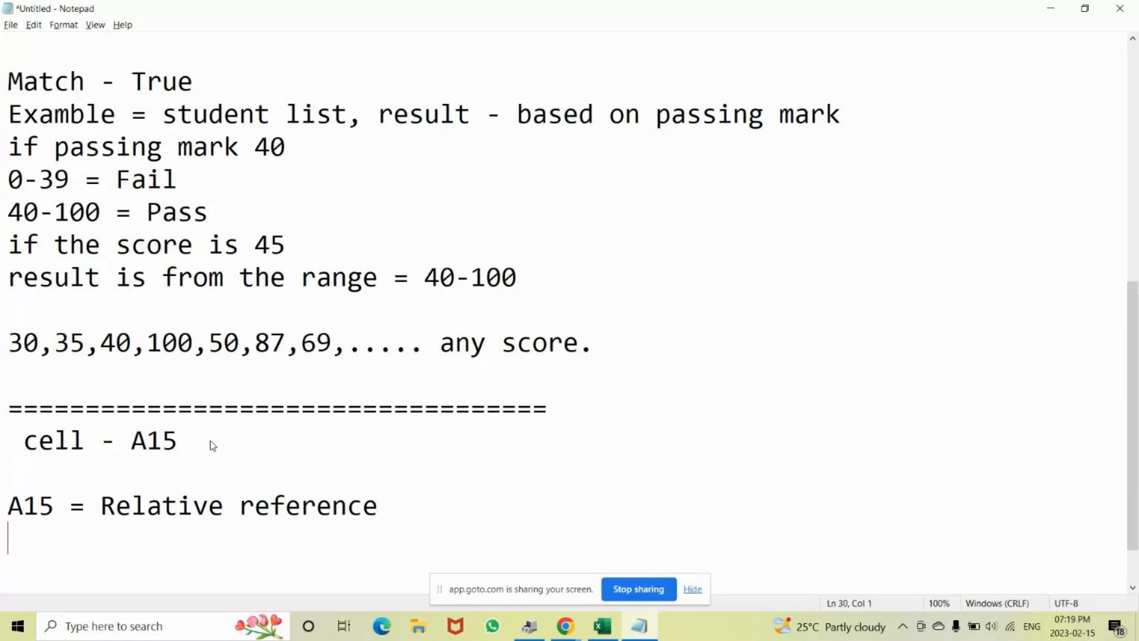
- Add the line "$A$15 = Absolute reference" under the relative reference note
type("$A$15")
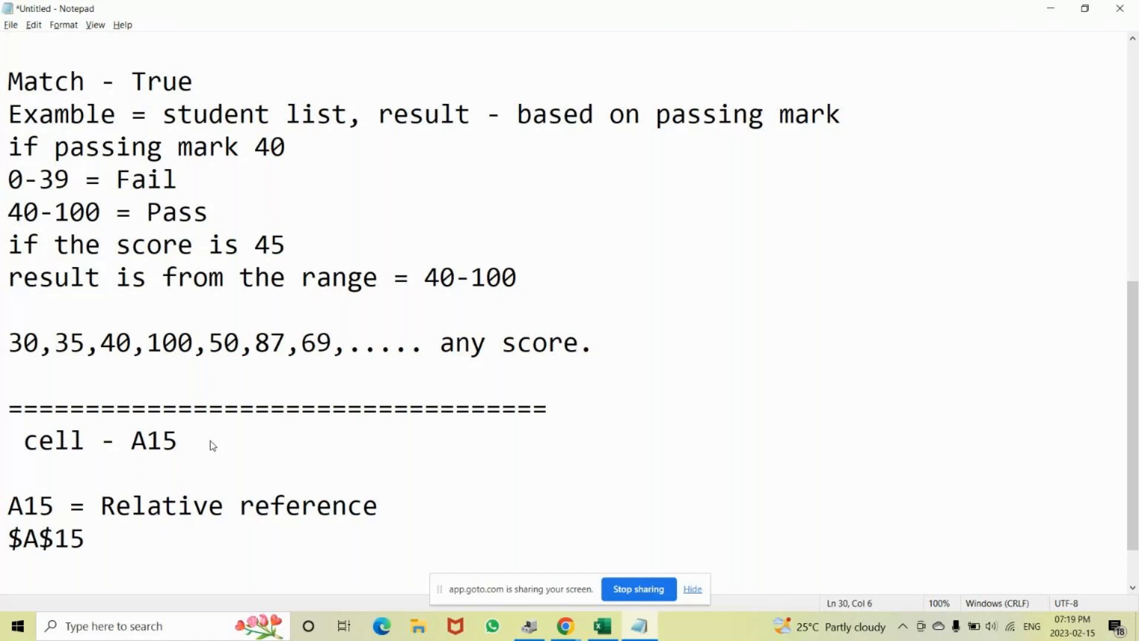
type(" = Aboslu")
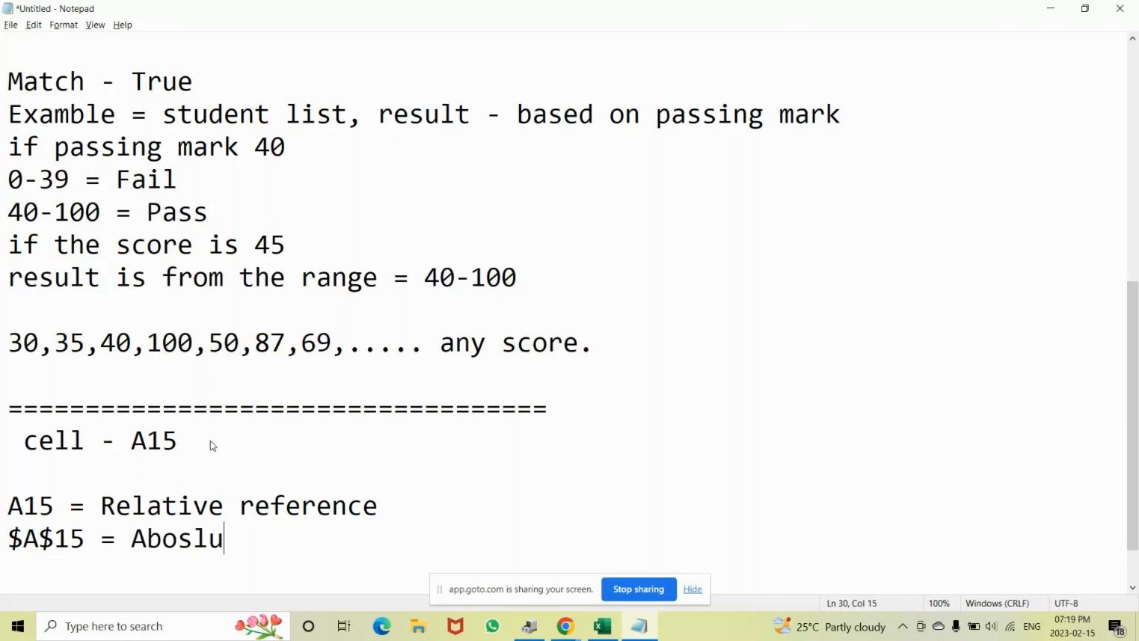
type("tr")
key("BackSpace")
type("e")
key("BackSpace")
key("BackSpace")
key("BackSpace")
key("BackSpace")
key("BackSpace")
key("BackSpace")
key("BackSpace")
type("solute refere")
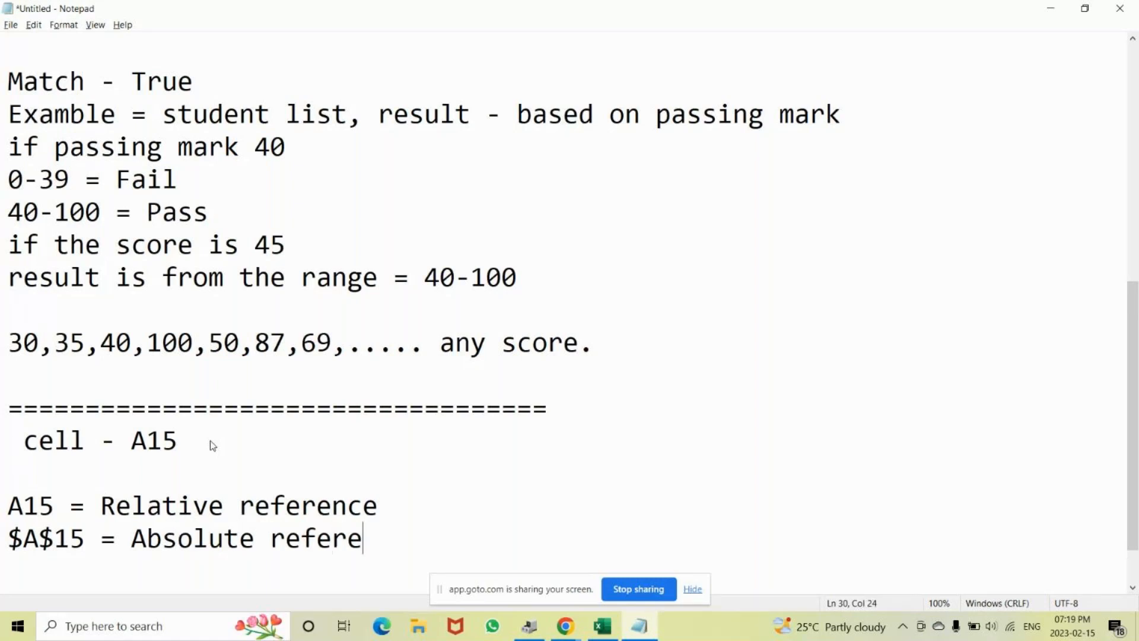
type("nce")
key("Return")
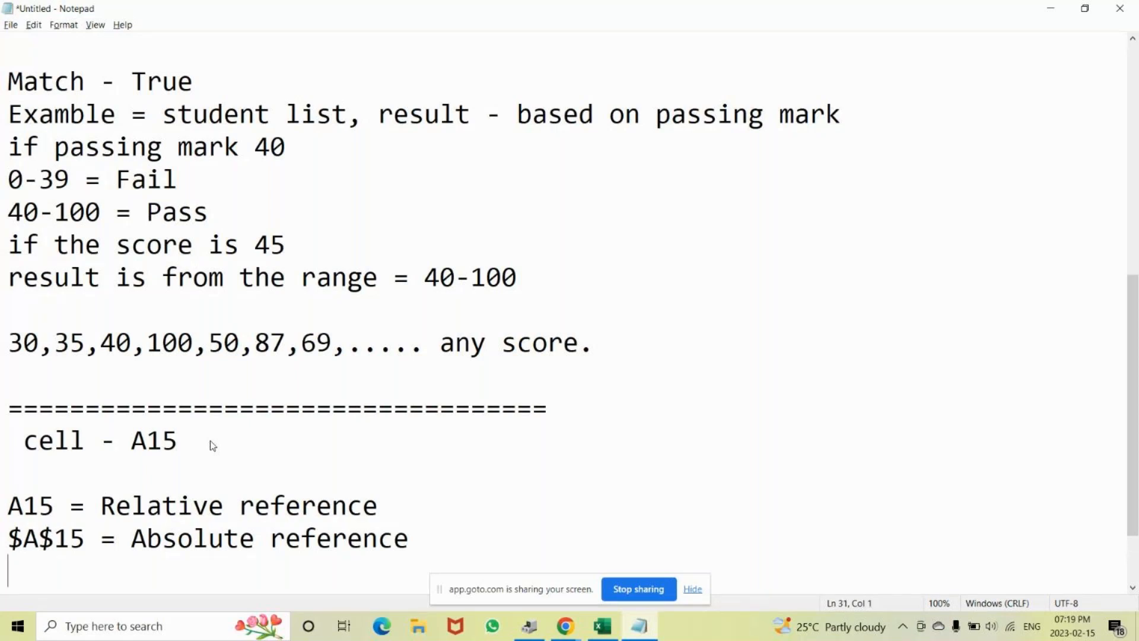
- List the two mixed references "$A15" and "A$15" on separate lines under the absolute reference note
type("$A15")
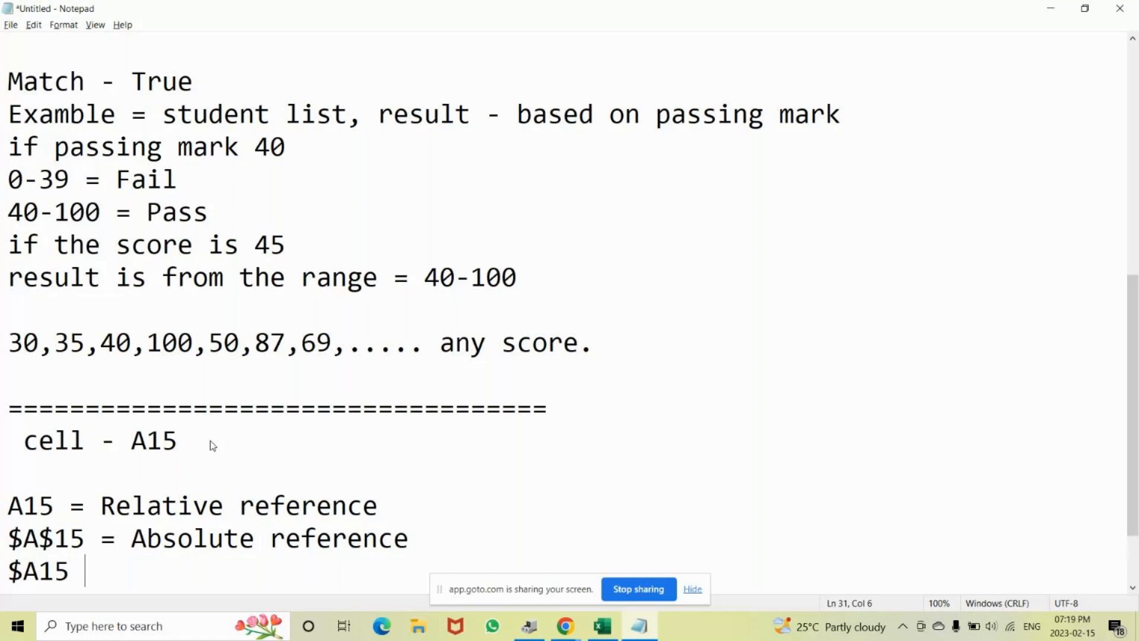
key("Return")
type("A")
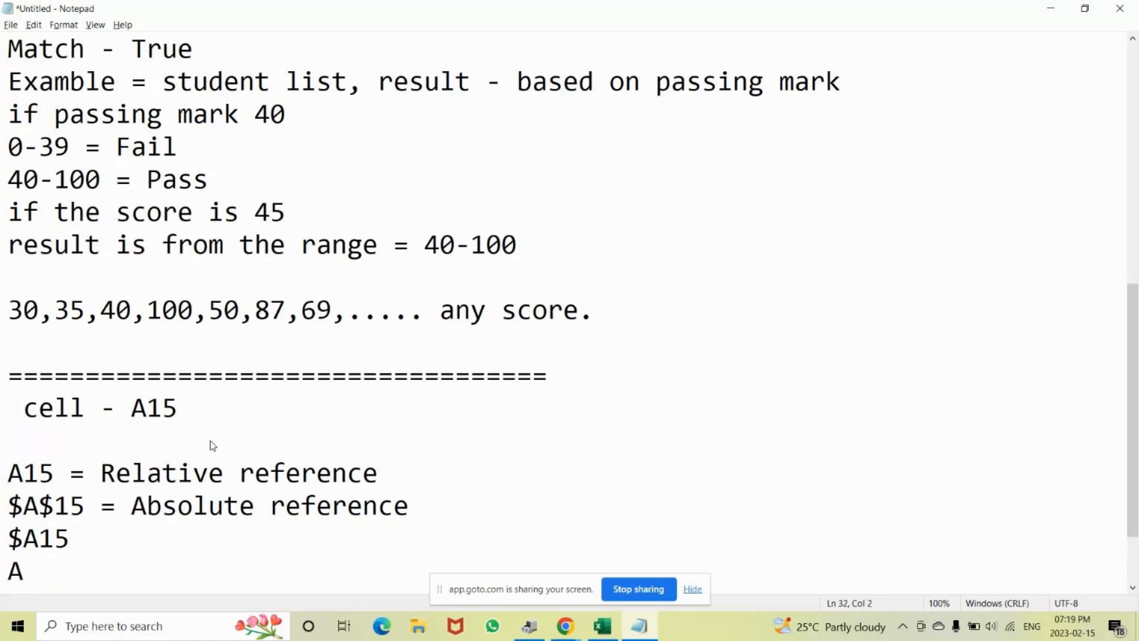
type("$15")
left_click(94, 541)
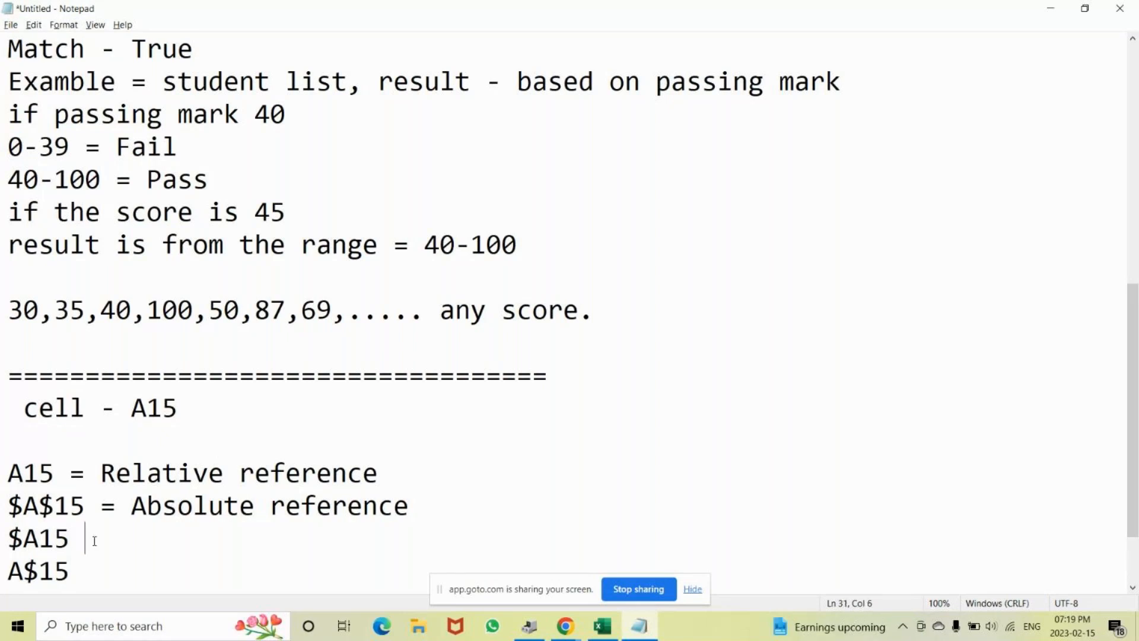
type("A = Column")
key("Up")
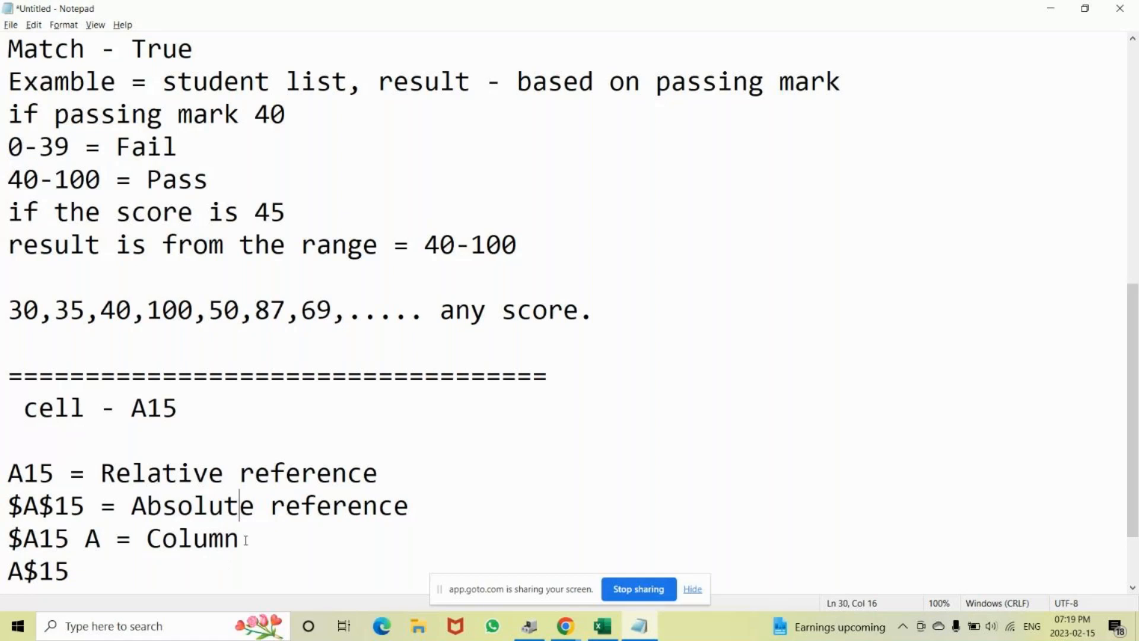
left_click_drag(246, 540, 84, 539)
key("BackSpace")
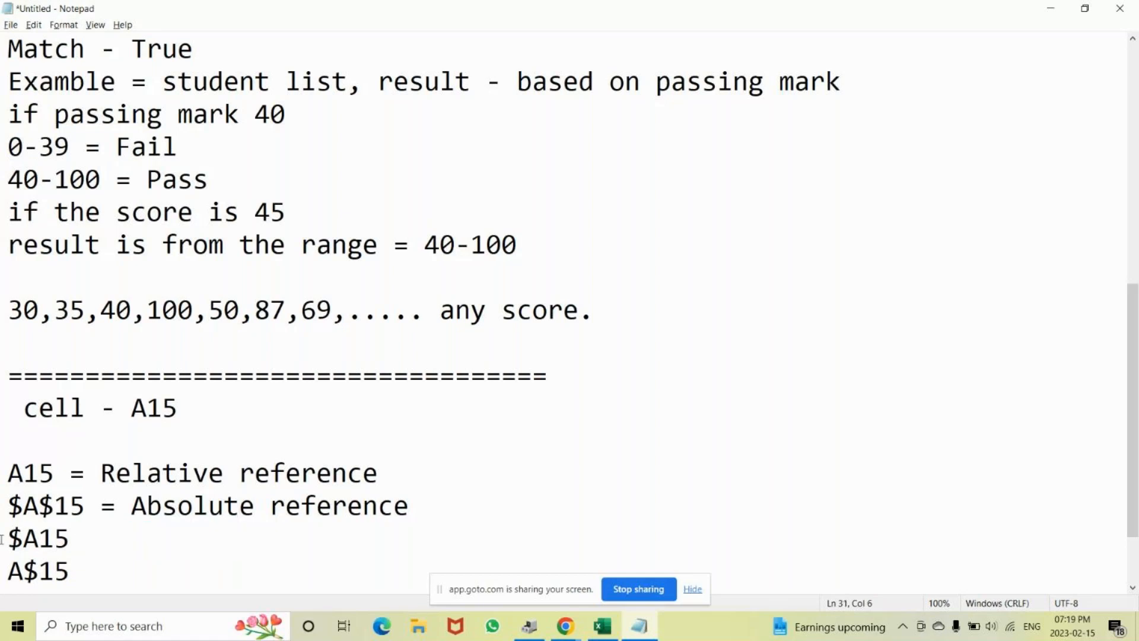
- Insert the line "A = Column ; 15 = Row" above the $A15 line
left_click(1, 540)
key("Return")
left_click(2, 540)
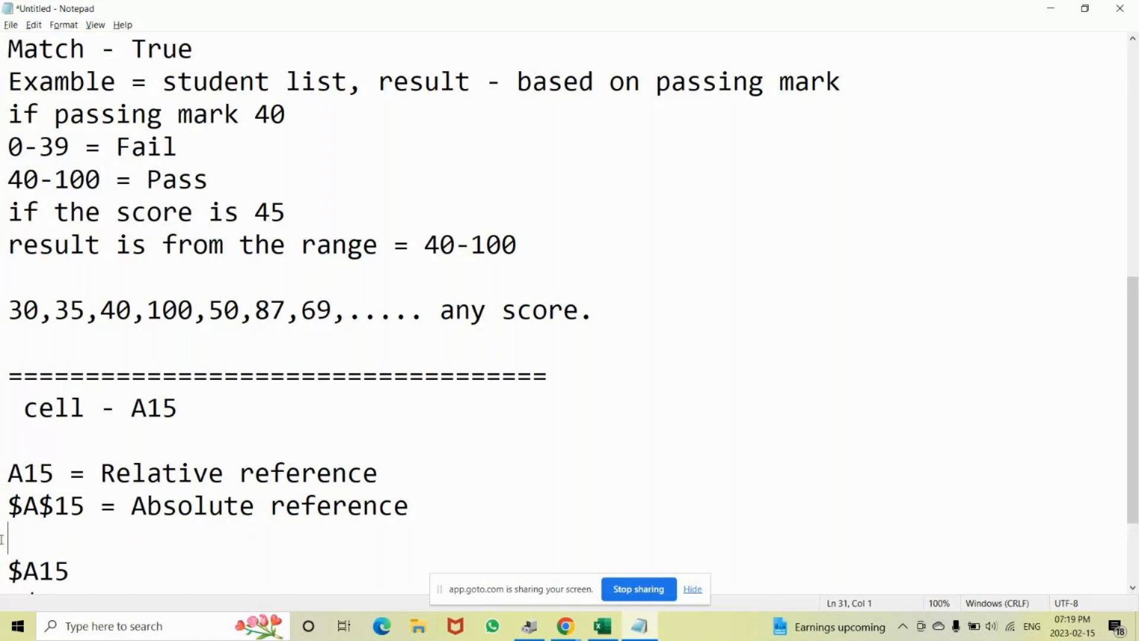
type("A = Column")
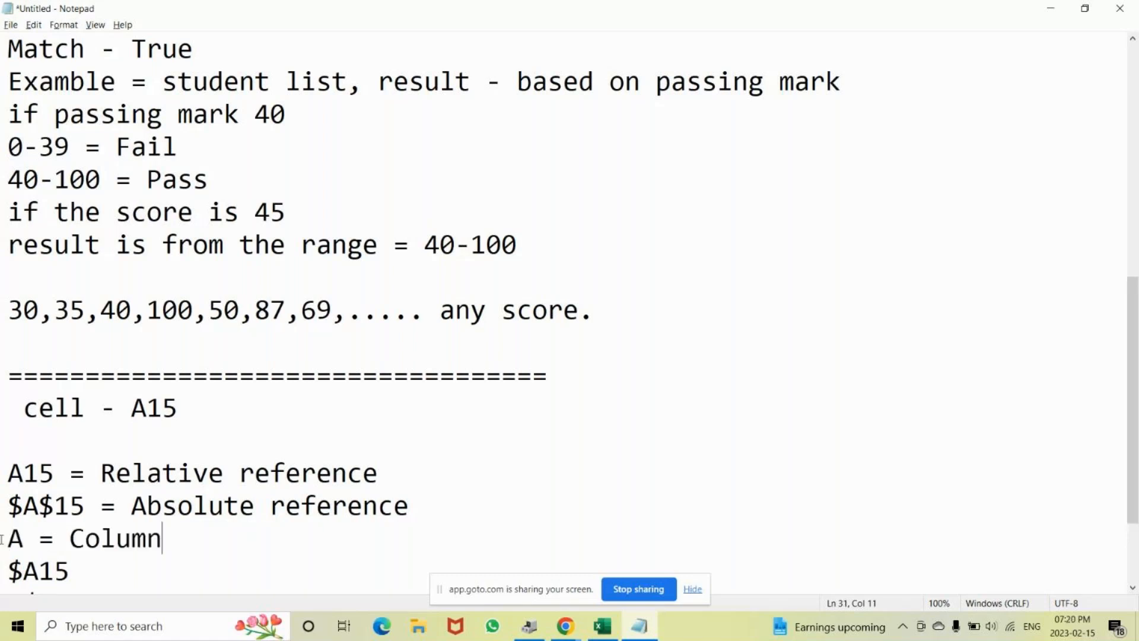
type("; 15 = R")
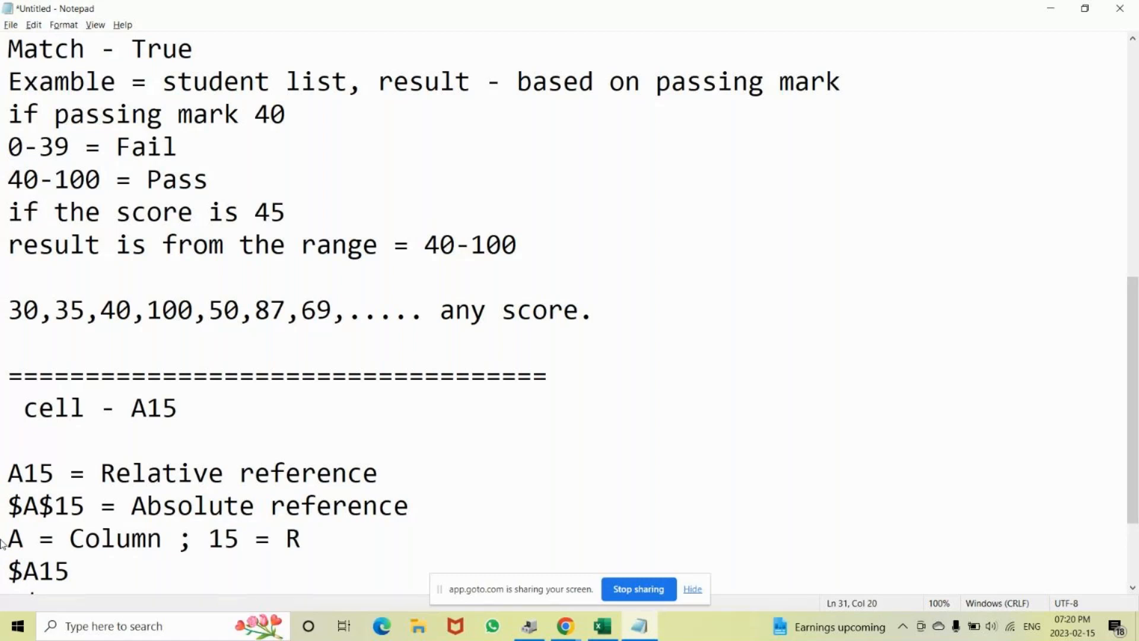
type("ow")
- Complete the $A15 line with the explanation "= column is locked but not row"
scroll(2, 510, "down", 1)
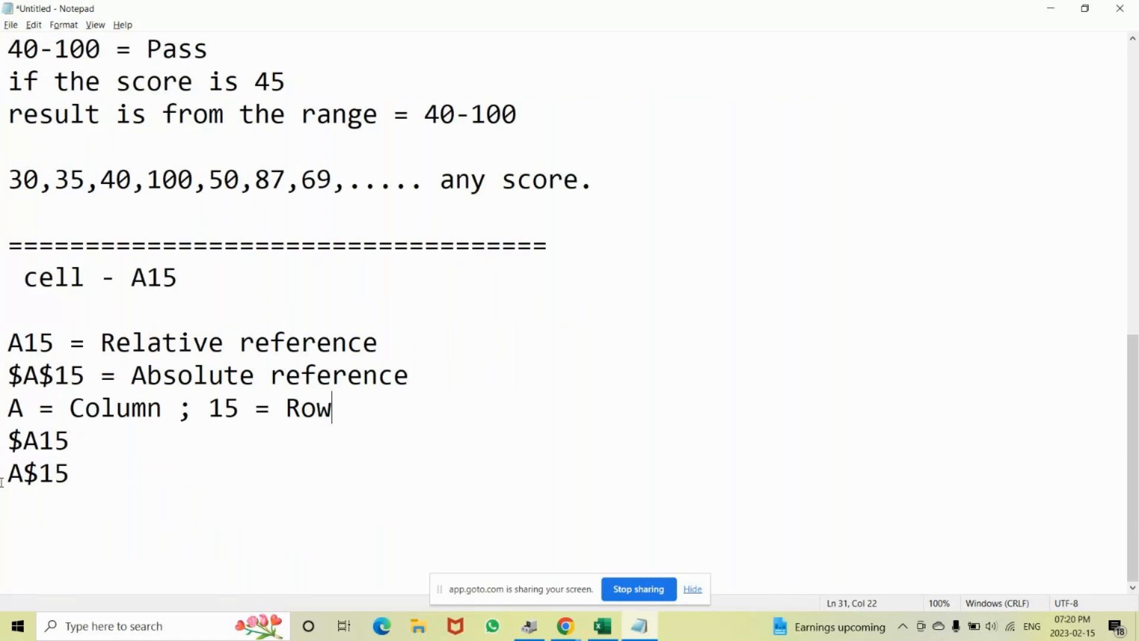
left_click(38, 440)
left_click_drag(39, 441, 7, 440)
left_click(105, 453)
type("= colum")
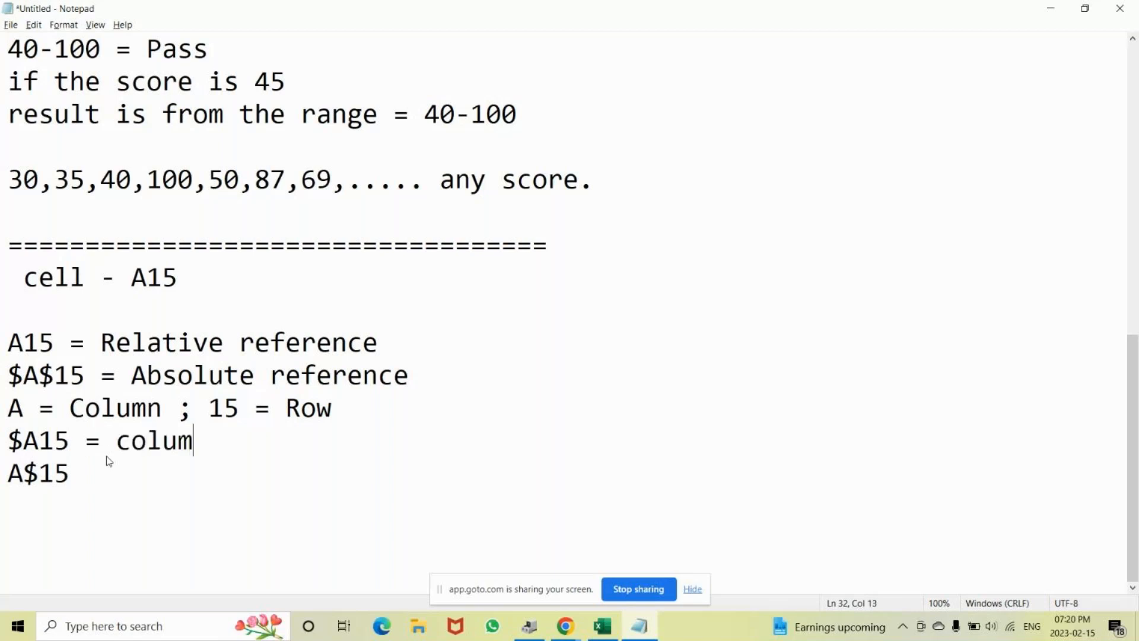
type("n is locher")
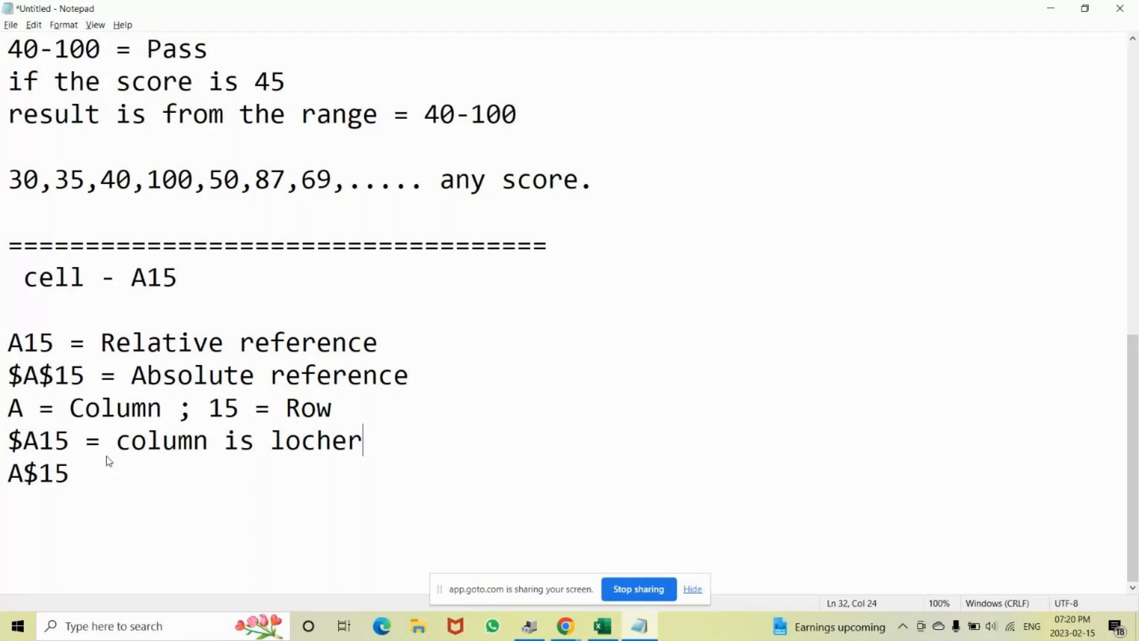
key("BackSpace")
key("BackSpace")
key("BackSpace")
type("ked but not")
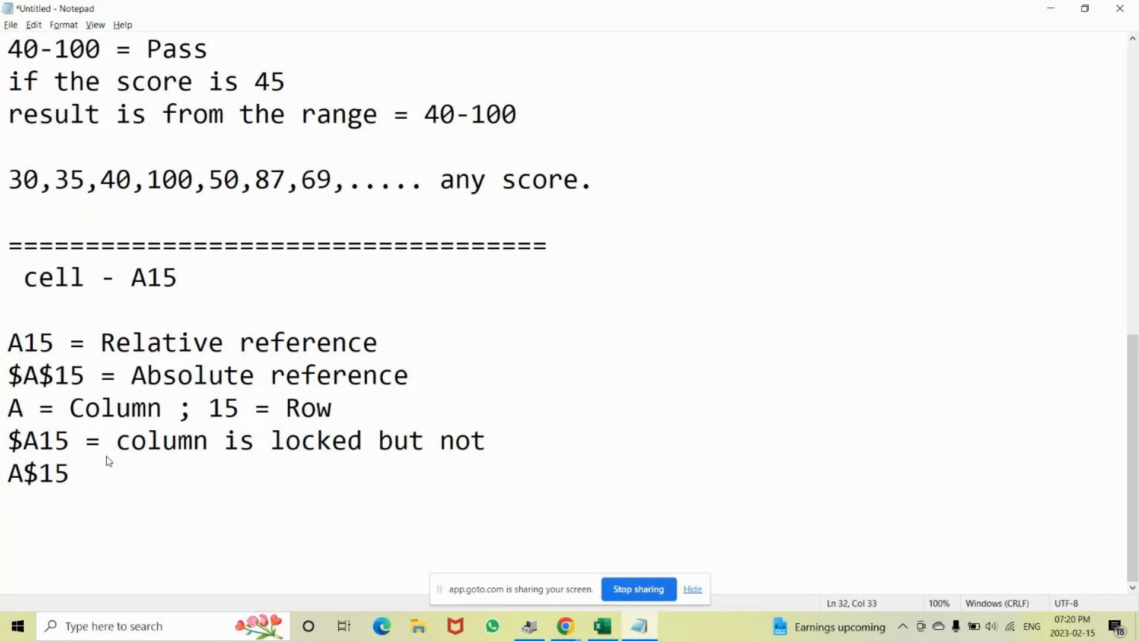
type(" row")
- Complete the A$15 line with the explanation "= row fixed not the column"
left_click(100, 473)
type("= row fixed no")
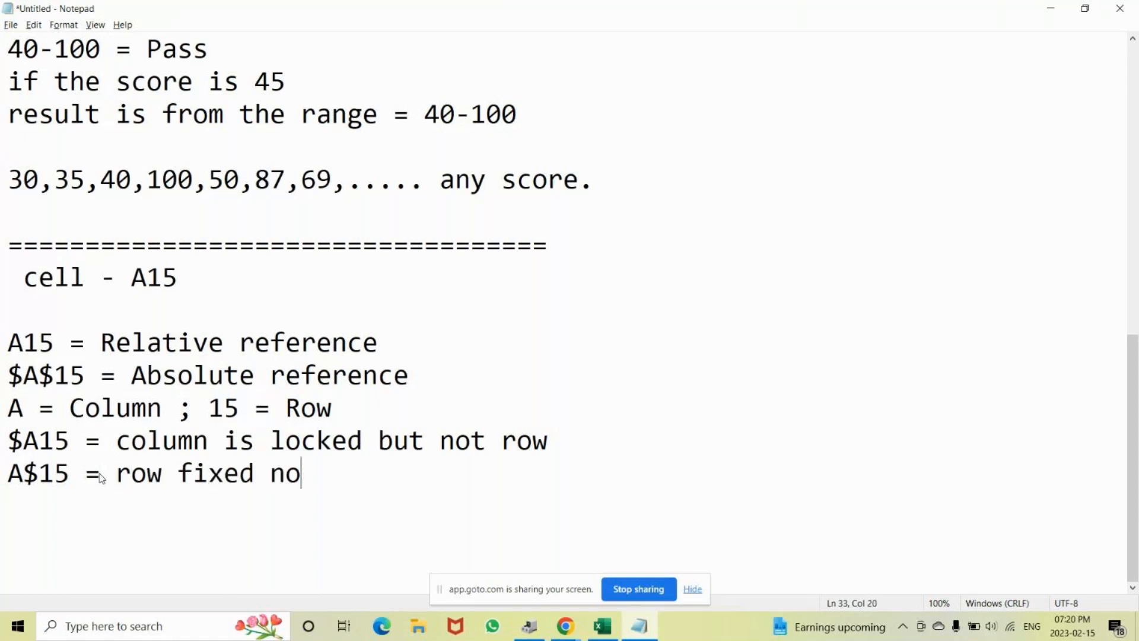
type("t the column")
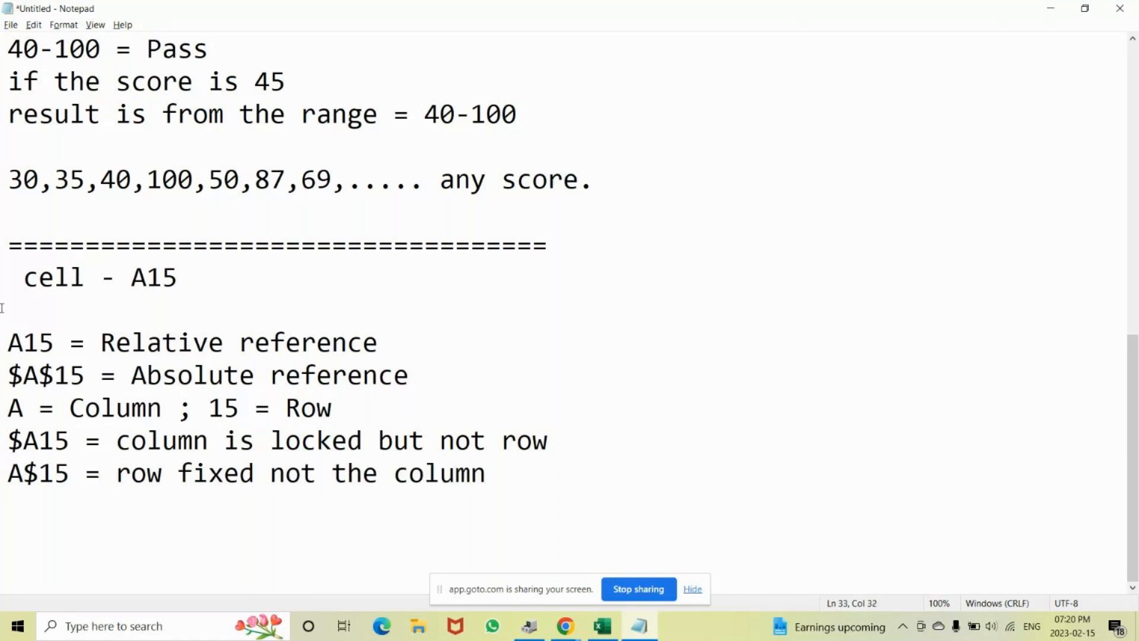
- Review the notes on the relative, absolute and column-locked references by highlighting them one after another
left_click_drag(7, 342, 26, 342)
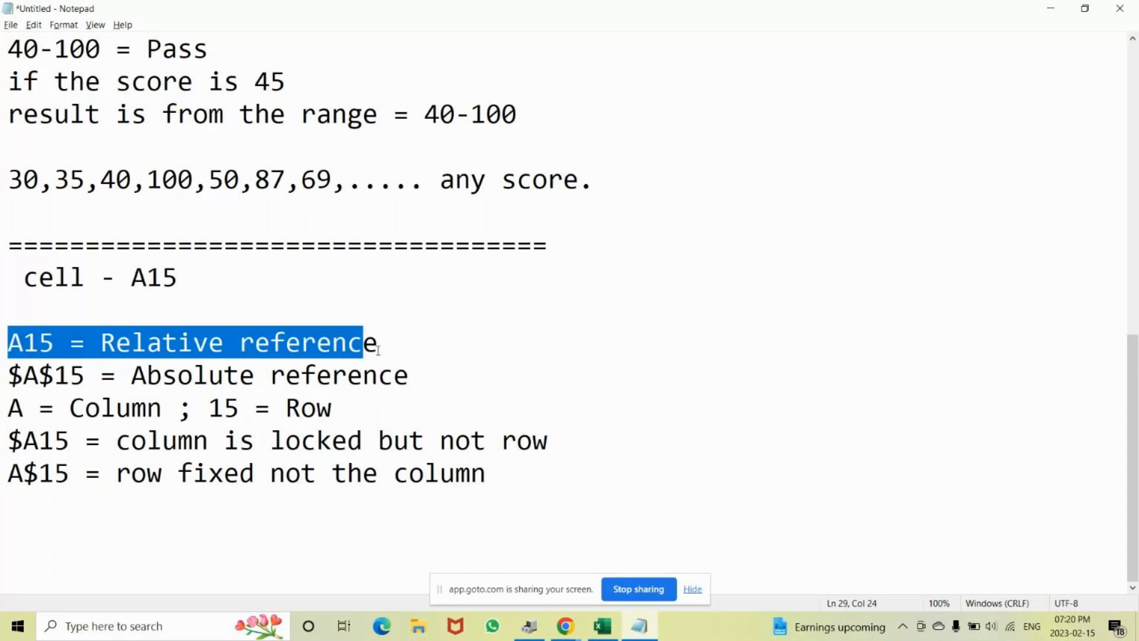
left_click_drag(378, 350, 381, 350)
left_click_drag(6, 371, 426, 389)
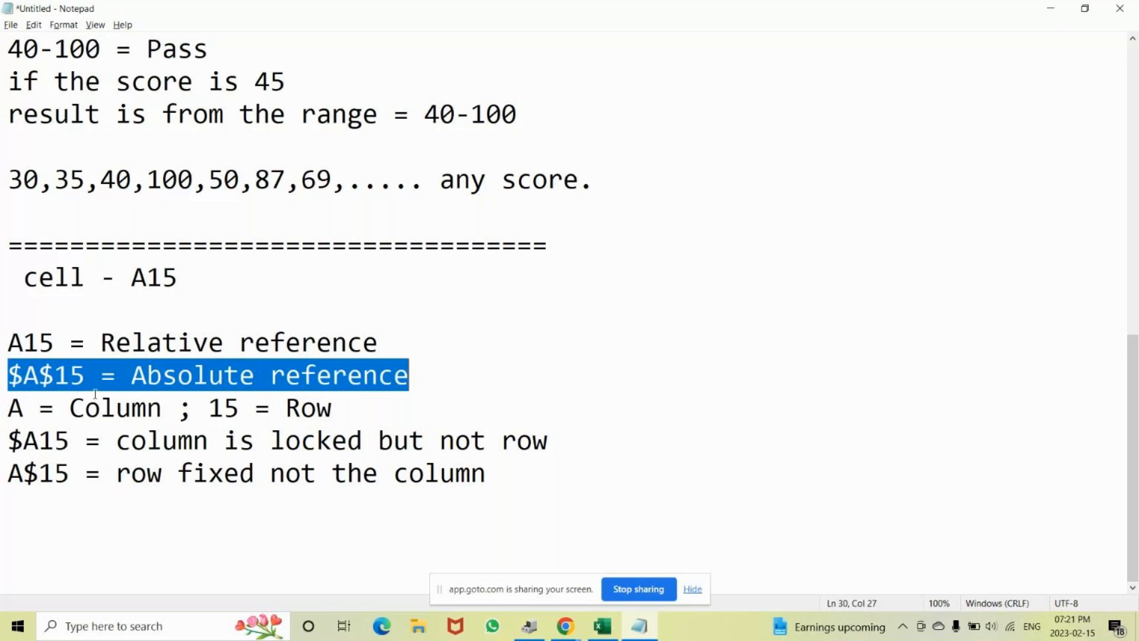
left_click_drag(9, 440, 81, 449)
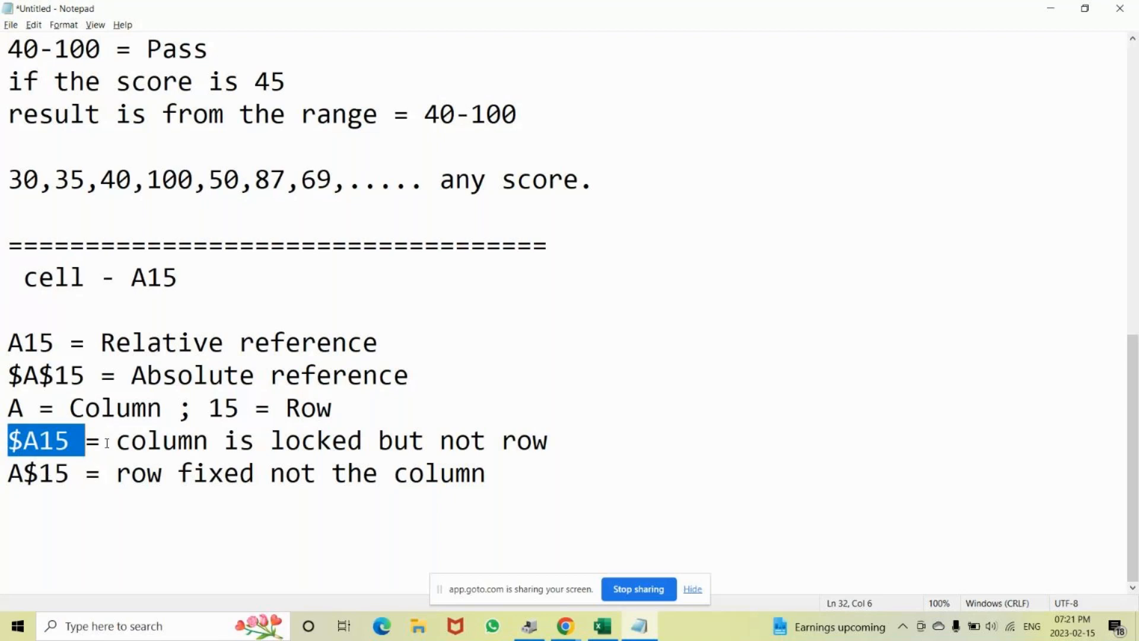
- Review the notes from the A15 relative reference line through the A$15 row-fixed line by highlighting them
left_click(645, 325)
key("shift+Down")
key("shift+Down")
key("shift+Down")
key("shift+Down")
key("shift+End")
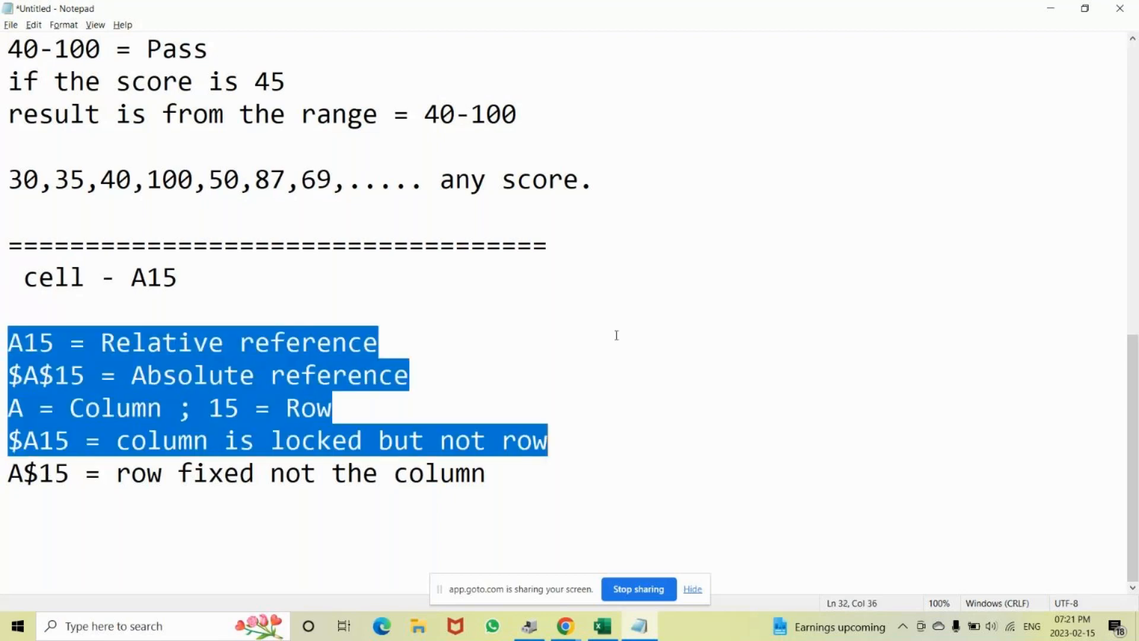
left_click(724, 330)
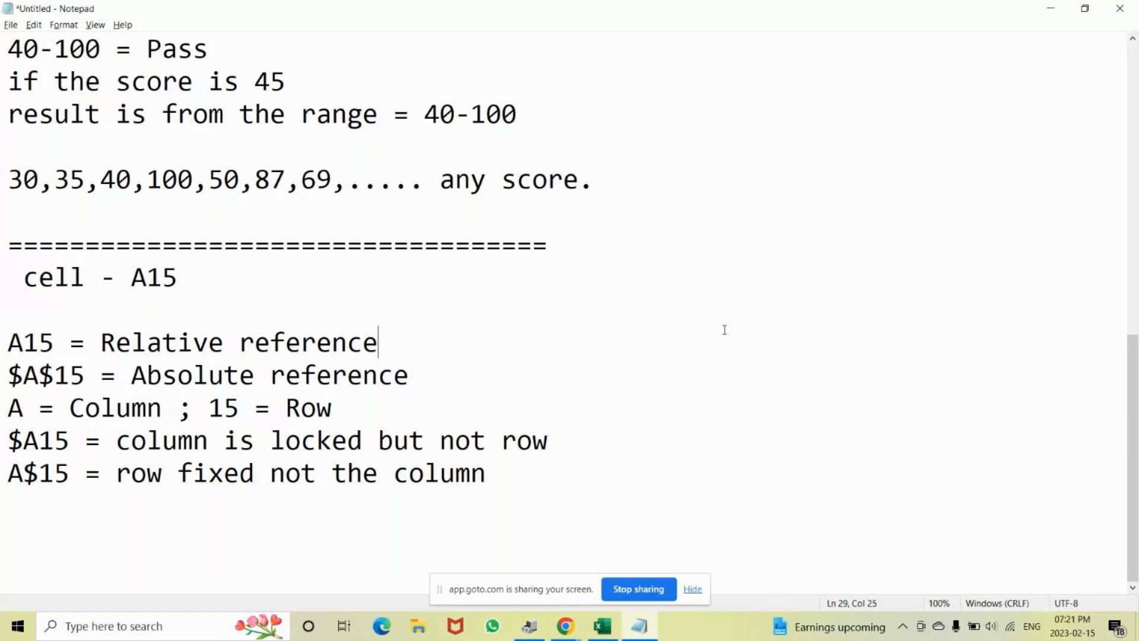
left_click_drag(7, 343, 2, 471)
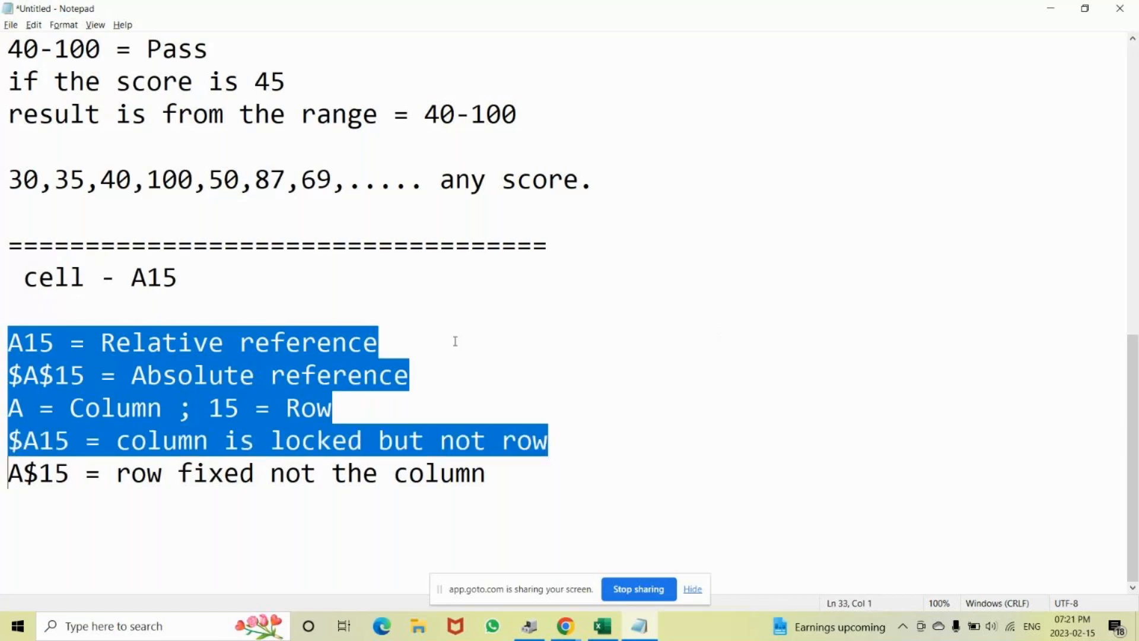
key("Down")
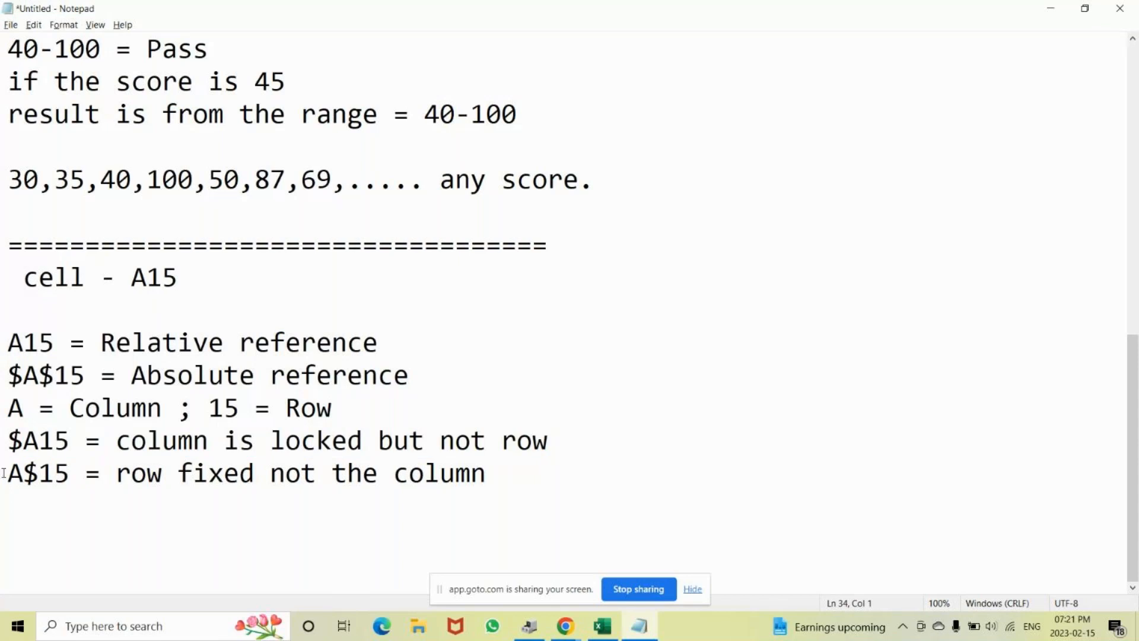
left_click_drag(5, 473, 85, 473)
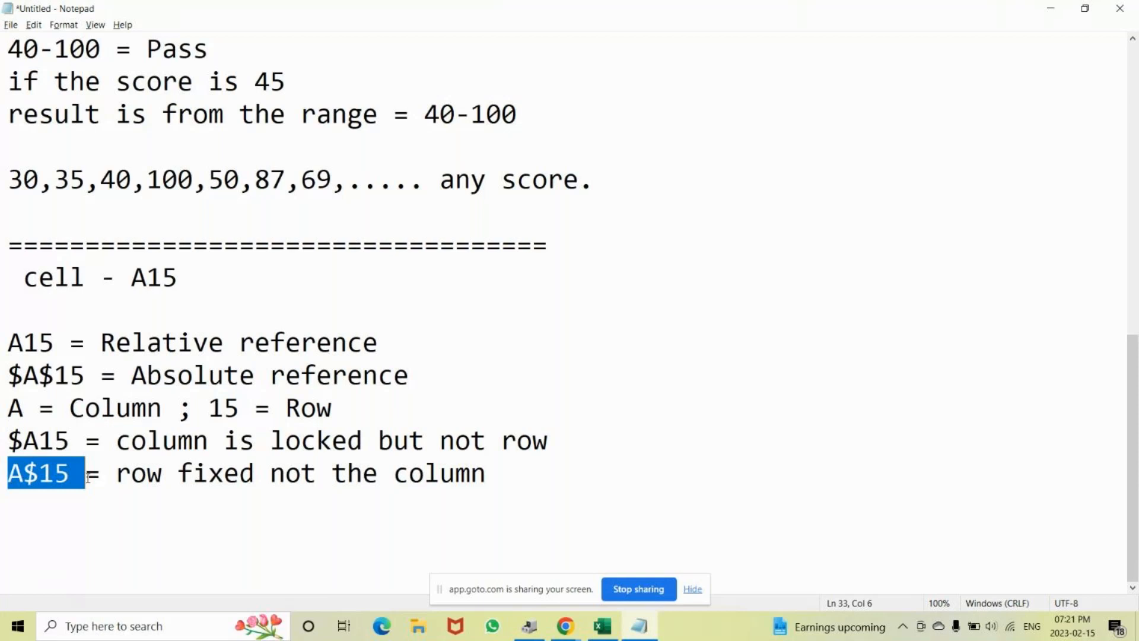
- Add a separator line of equals signs below the A$15 line, with one blank line between them
left_click(509, 477)
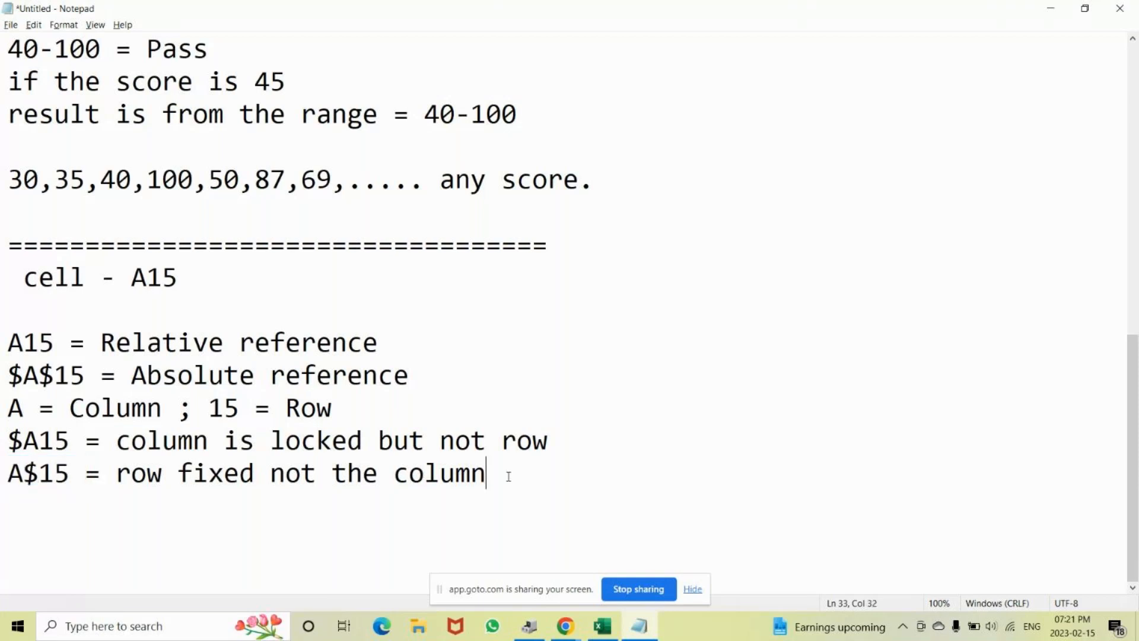
key("Return")
key("Return")
type("===")
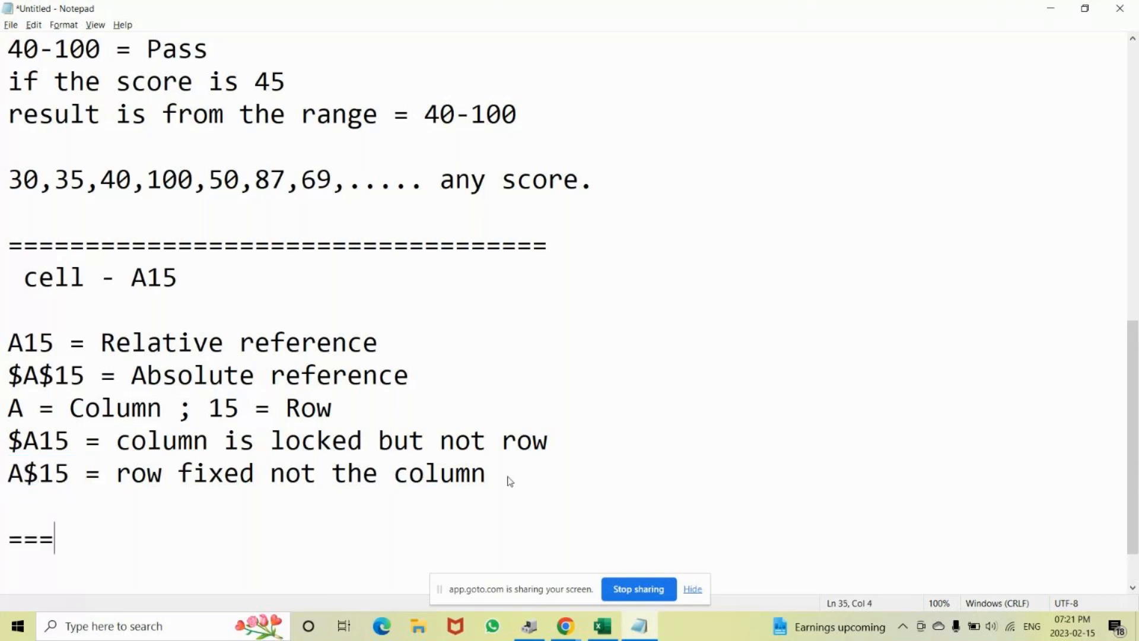
type("================================")
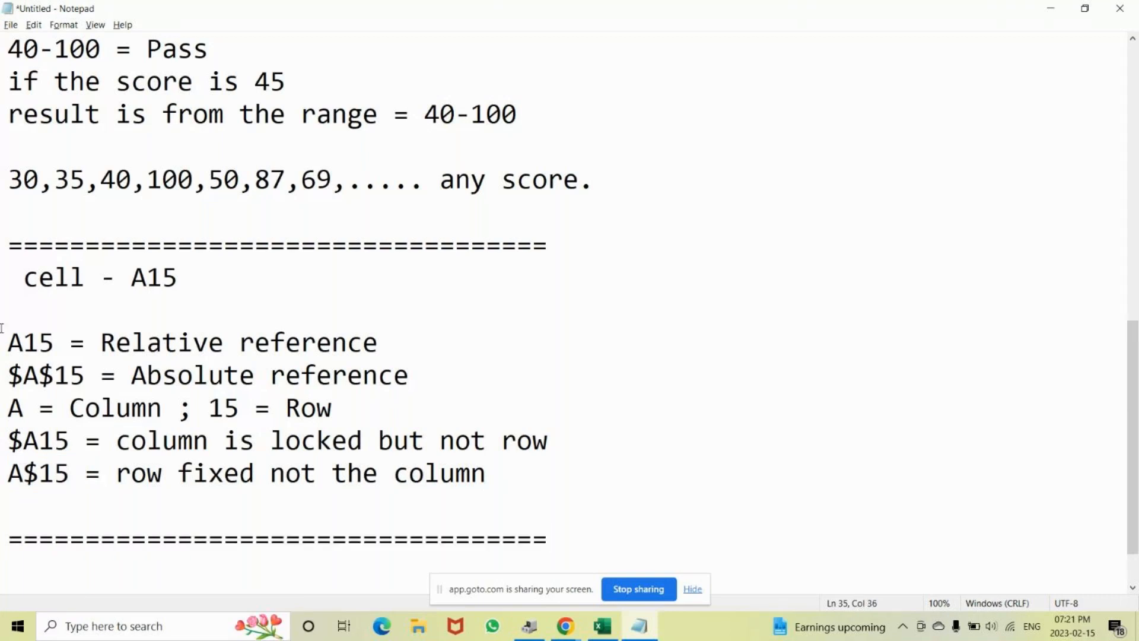
- Highlight the relative reference line, the absolute reference line, and both partially locked reference lines for review
left_click_drag(7, 342, 378, 343)
left_click_drag(7, 375, 409, 375)
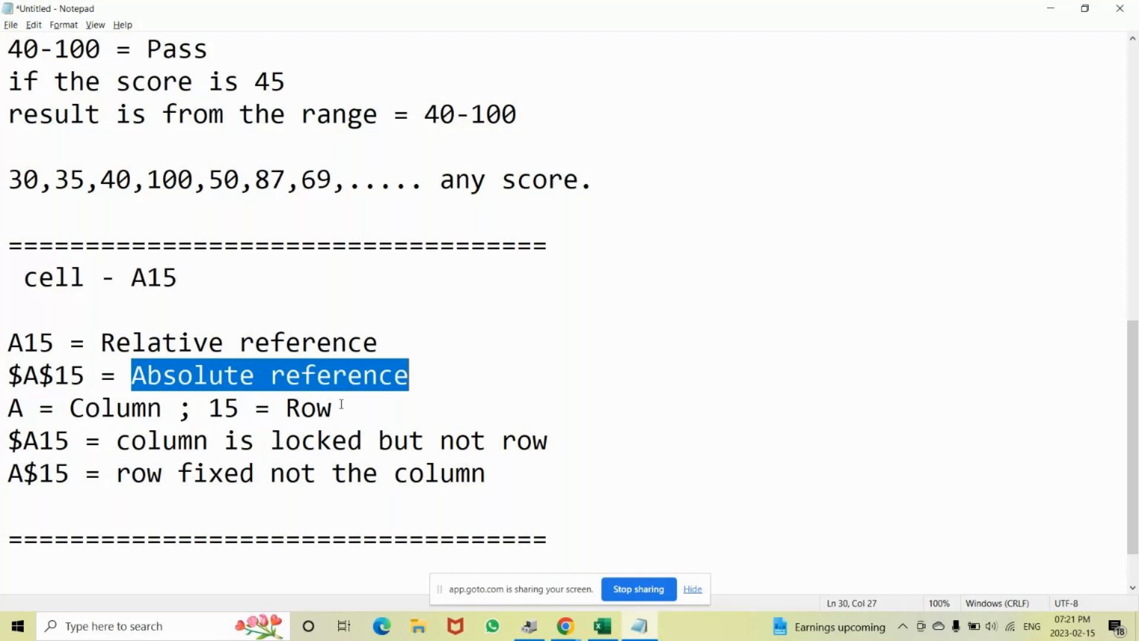
left_click_drag(11, 440, 543, 480)
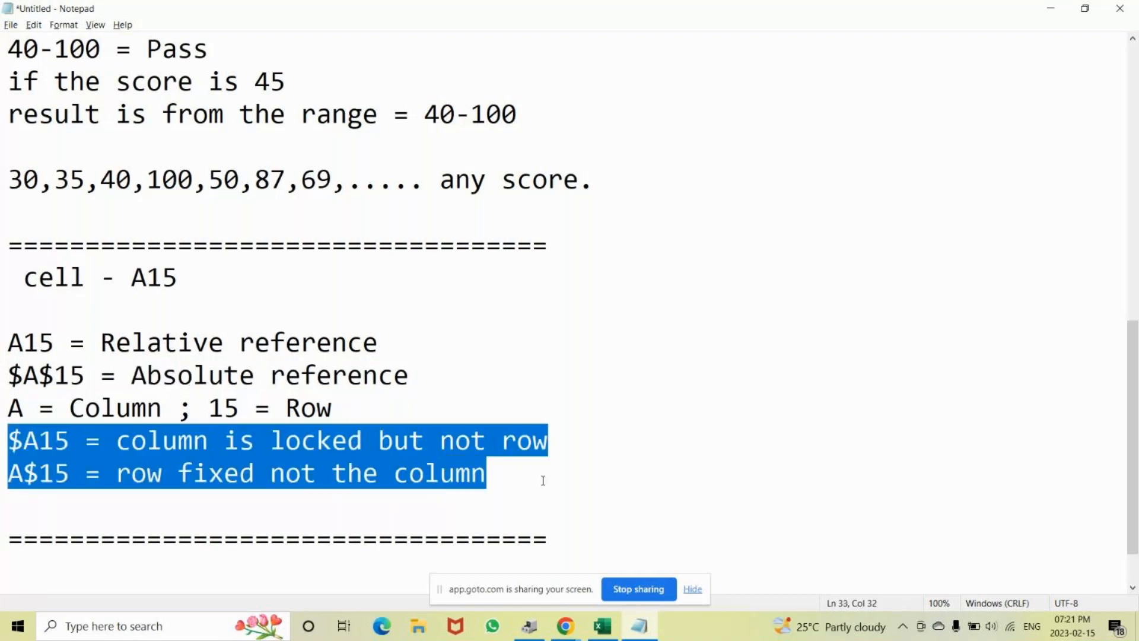
- Insert the label "Mixed reference" below the A$15 line, leaving one blank line between them
left_click(530, 470)
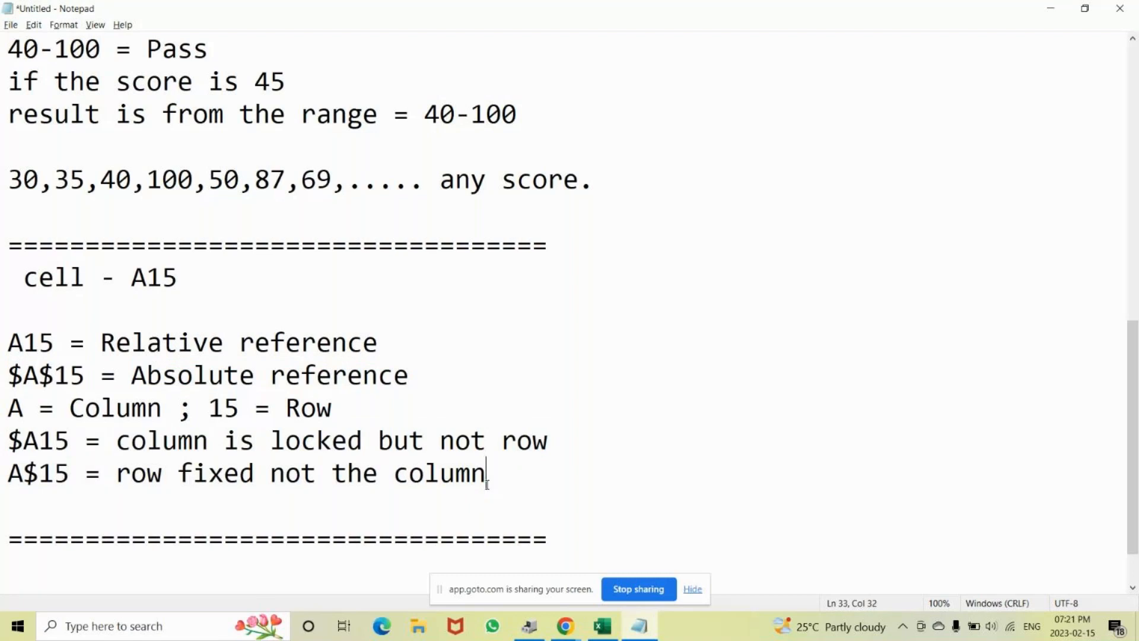
key("Return")
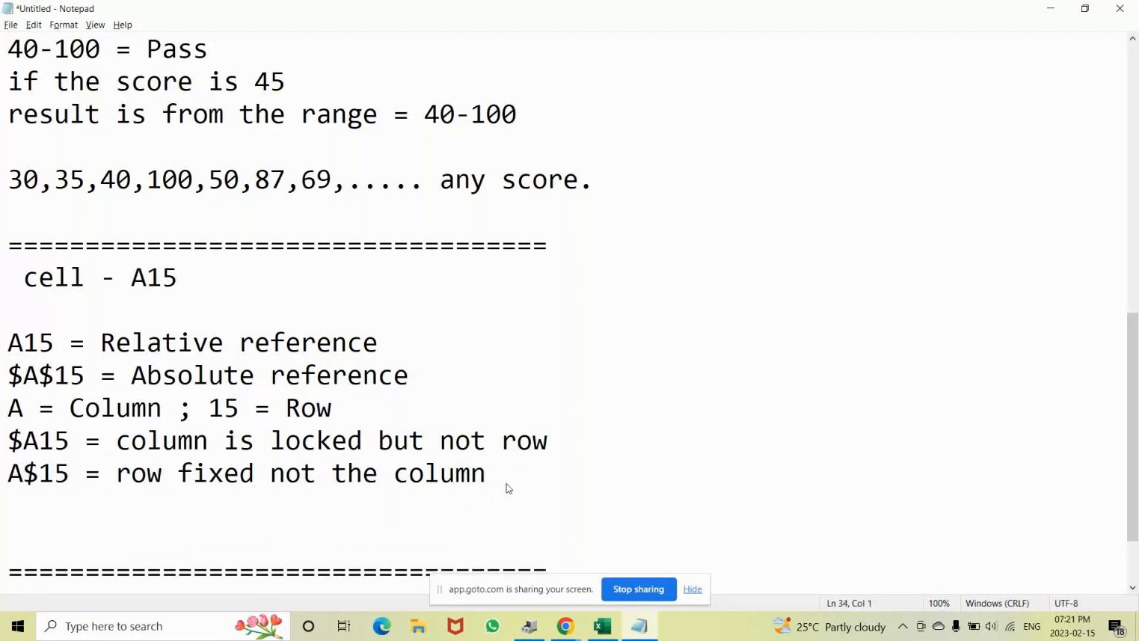
key("Return")
type("Mi")
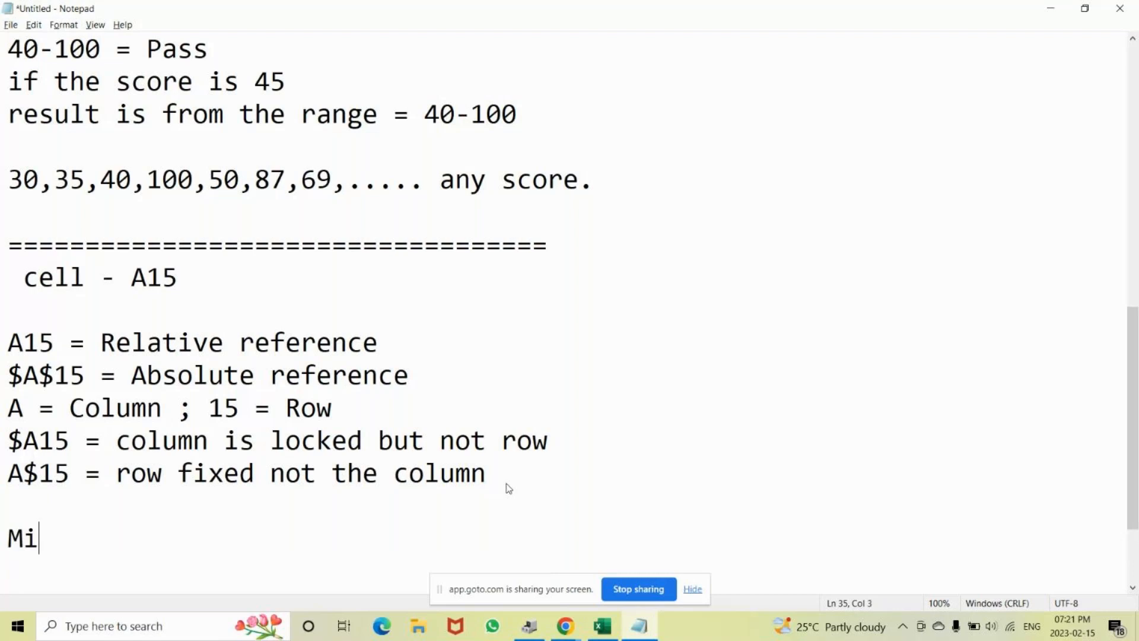
type("xed refence")
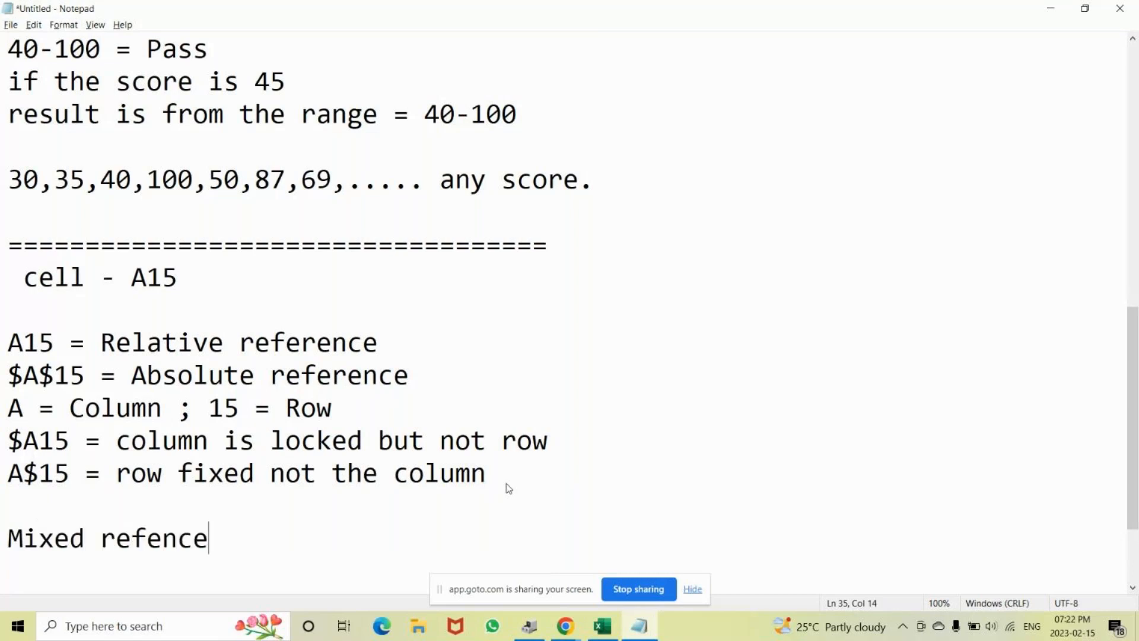
key("BackSpace")
key("BackSpace")
key("BackSpace")
type("rence")
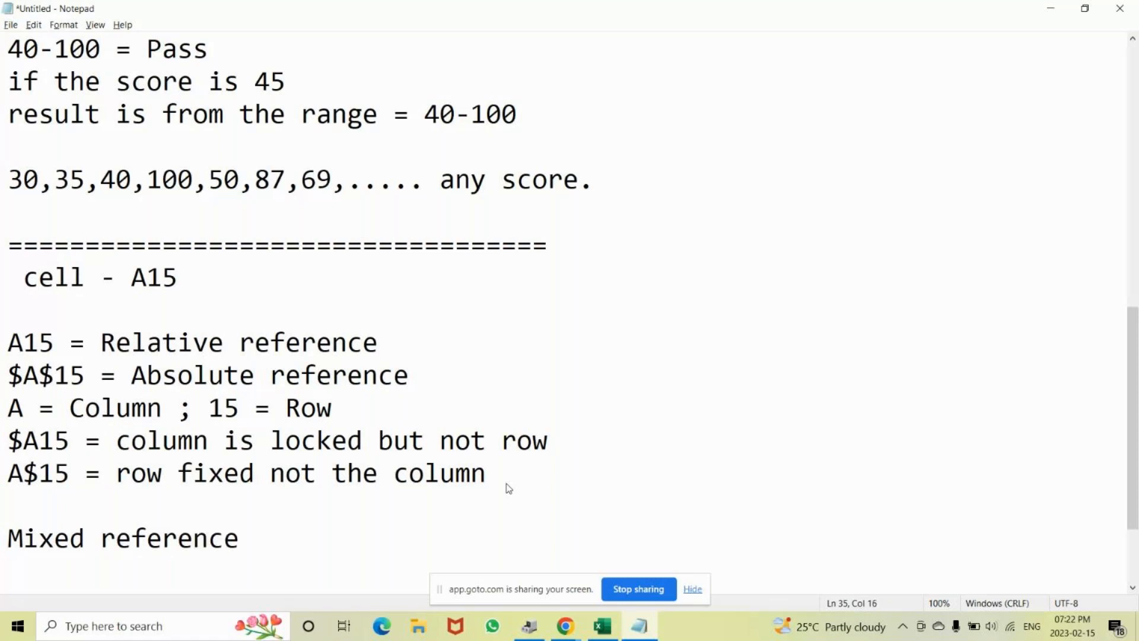
- Remove the blank lines directly below and above the "Mixed reference" label
scroll(515, 482, "down", 1)
left_click(66, 445)
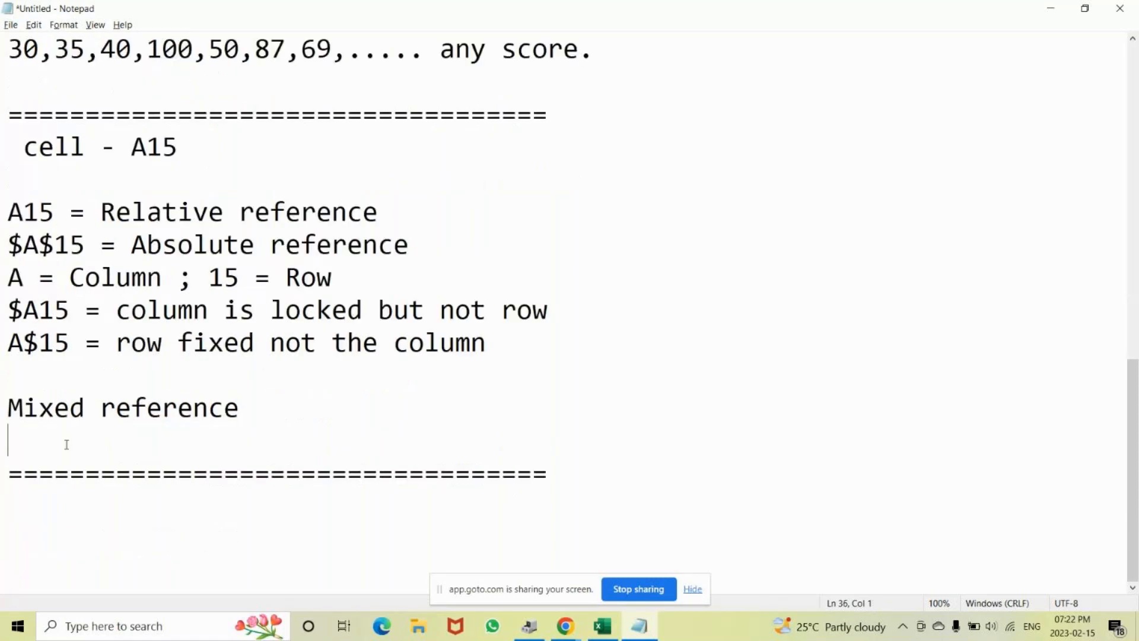
key("BackSpace")
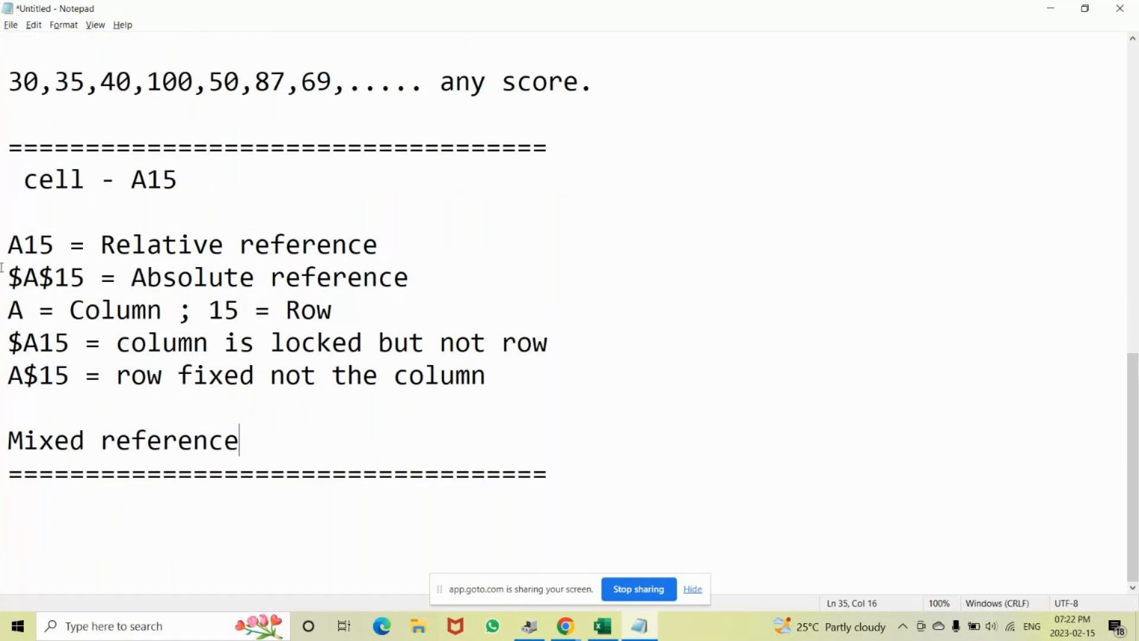
left_click(11, 392)
key("BackSpace")
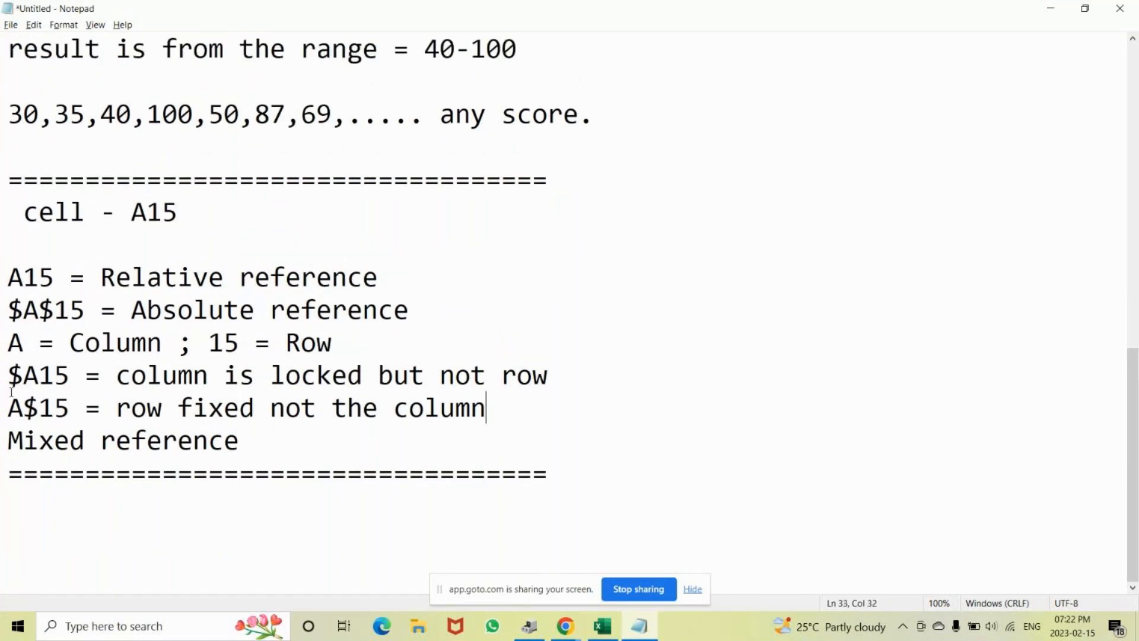
- Insert a blank line above the "A = Column ; 15 = Row" line and another above the $A$15 line
left_click(9, 348)
key("Return")
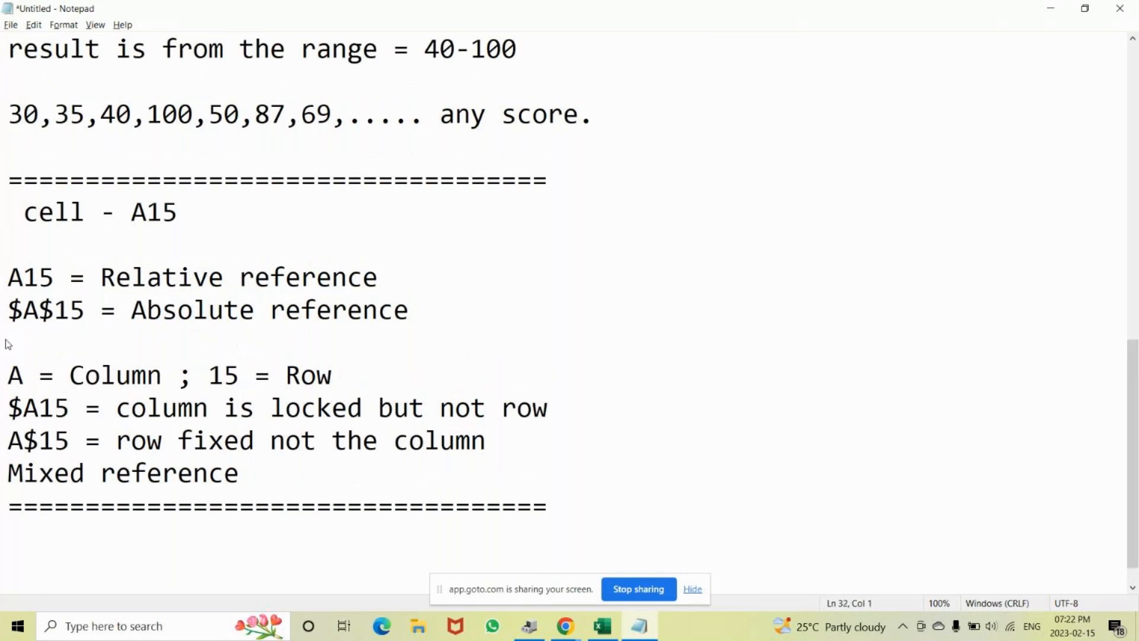
scroll(35, 350, "down", 1)
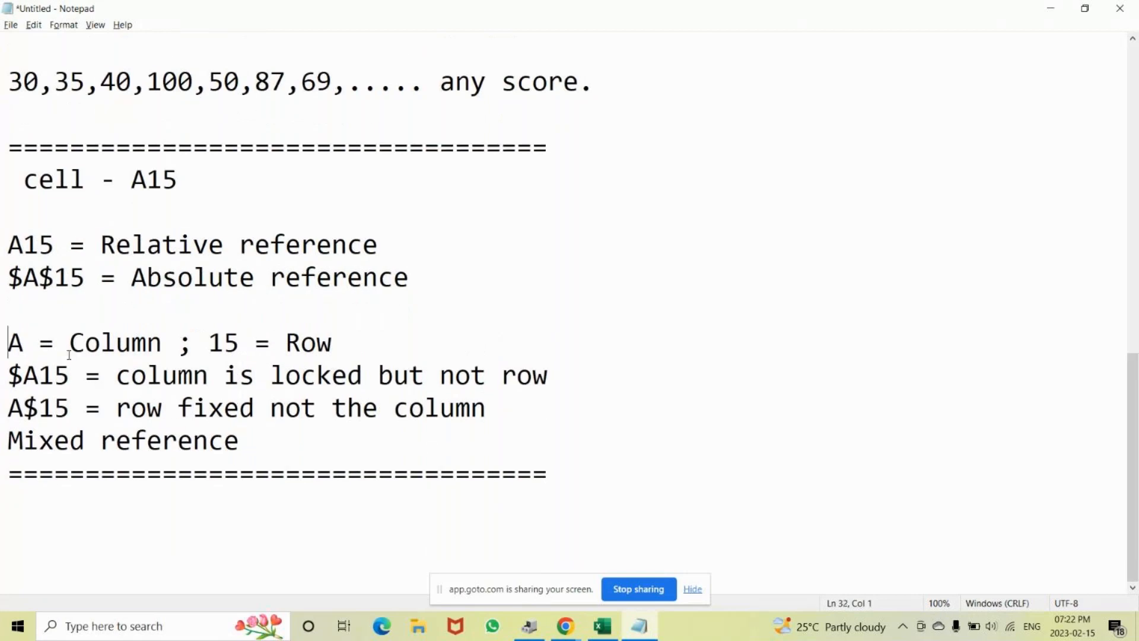
left_click(11, 278)
key("Return")
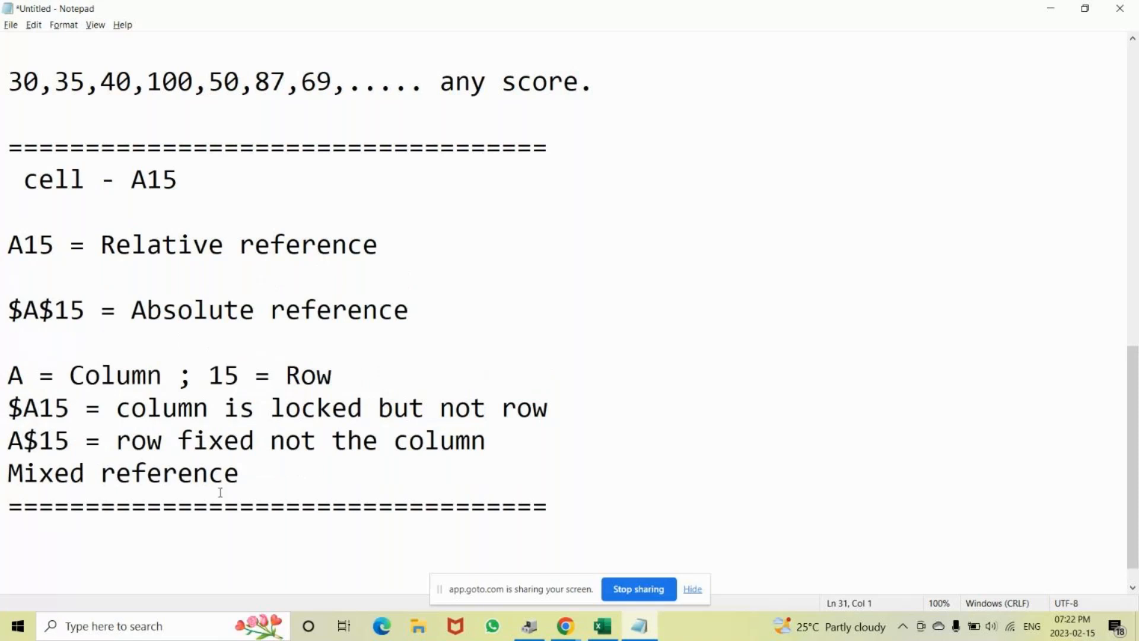
scroll(220, 493, "down", 1)
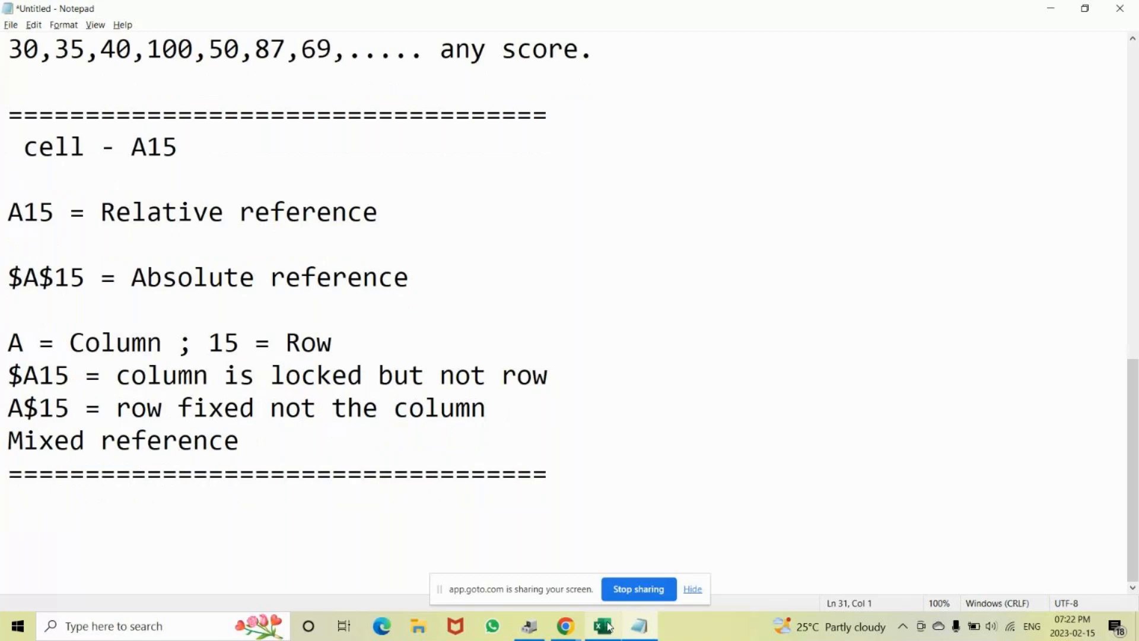
- Switch to the Excel workbook and commit the formula =SUM(L14:M14) in cell N14
left_click(604, 626)
scroll(680, 481, "down", 3)
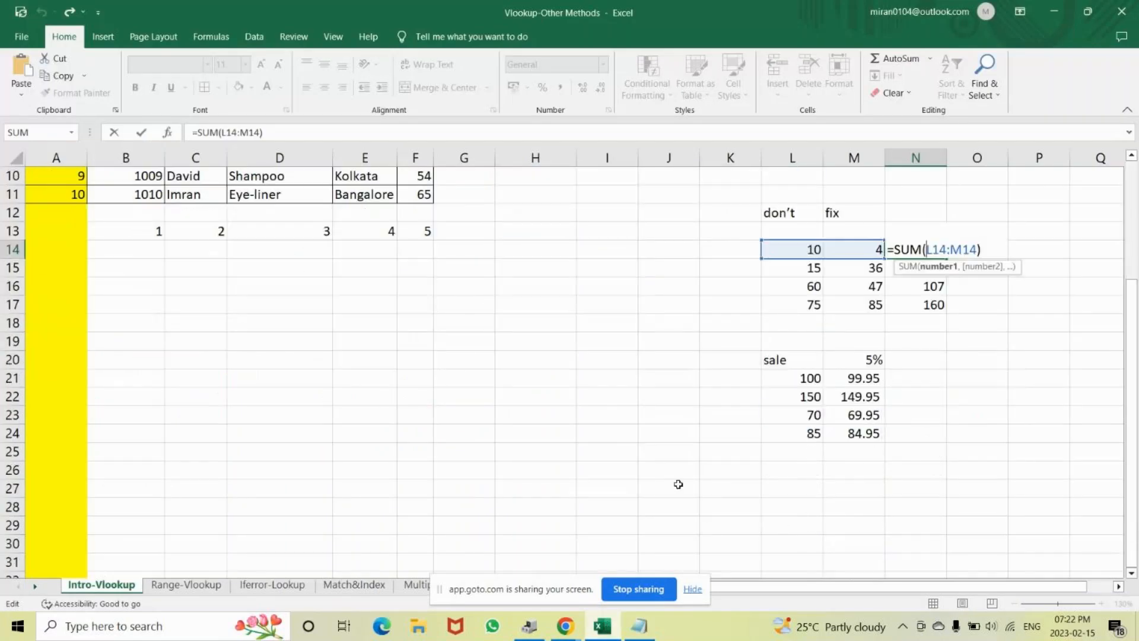
key("Return")
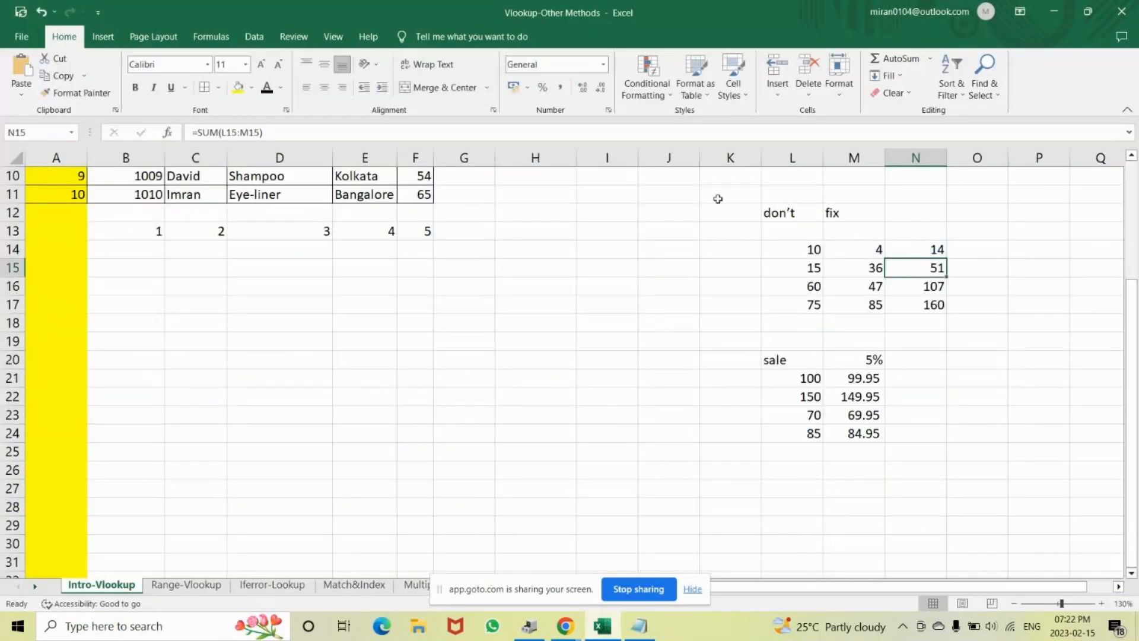
- Clear the earlier reference example data from the range K11:O31 on the Intro-Vlookup sheet
left_click_drag(718, 198, 968, 554)
key("Delete")
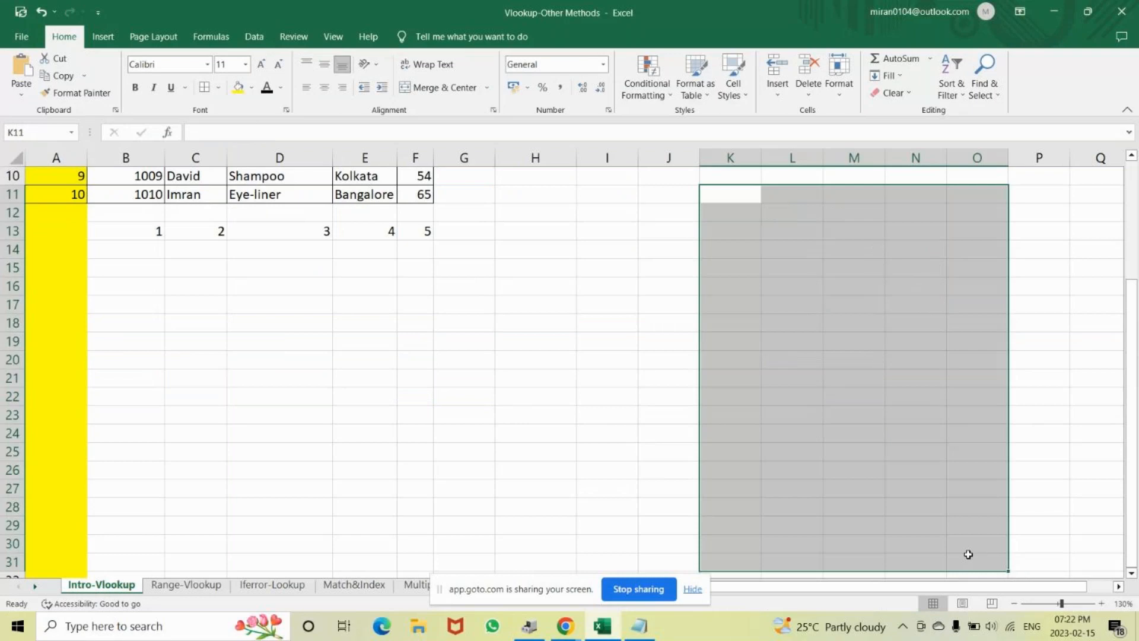
scroll(968, 554, "up", 3)
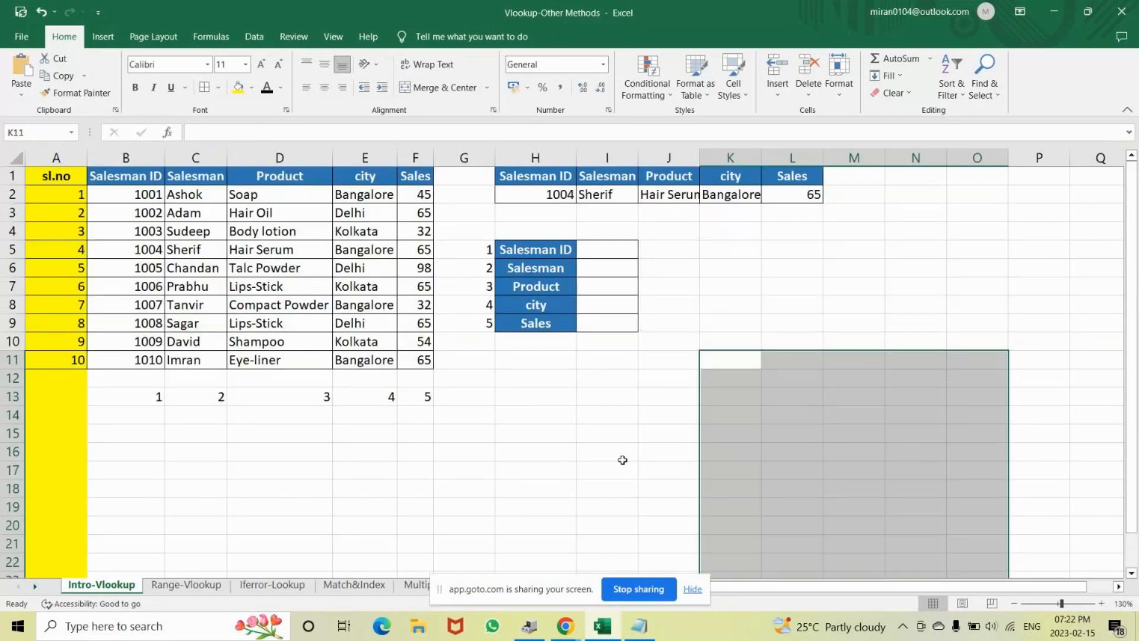
left_click(792, 322)
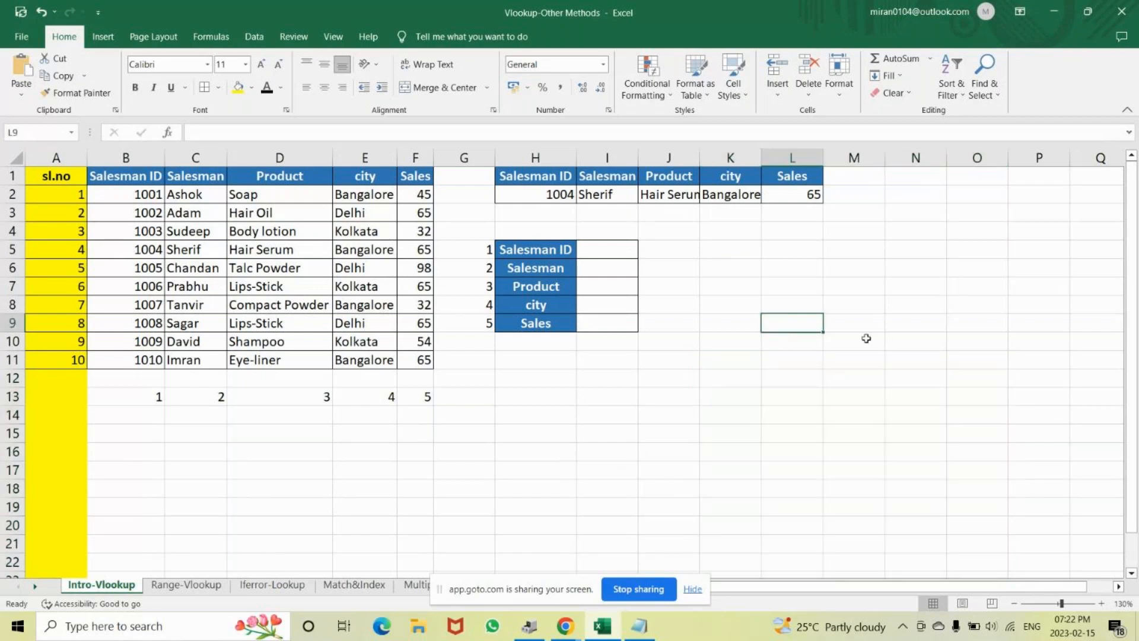
- Enter the heading "Product" in cell J11, below the vertical salesman lookup table
left_click(1101, 603)
left_click(1101, 604)
left_click(1101, 604)
mouse_move(920, 586)
left_mouse_down()
mouse_move(930, 591)
mouse_move(910, 588)
mouse_move(923, 585)
left_mouse_up()
left_click(761, 387)
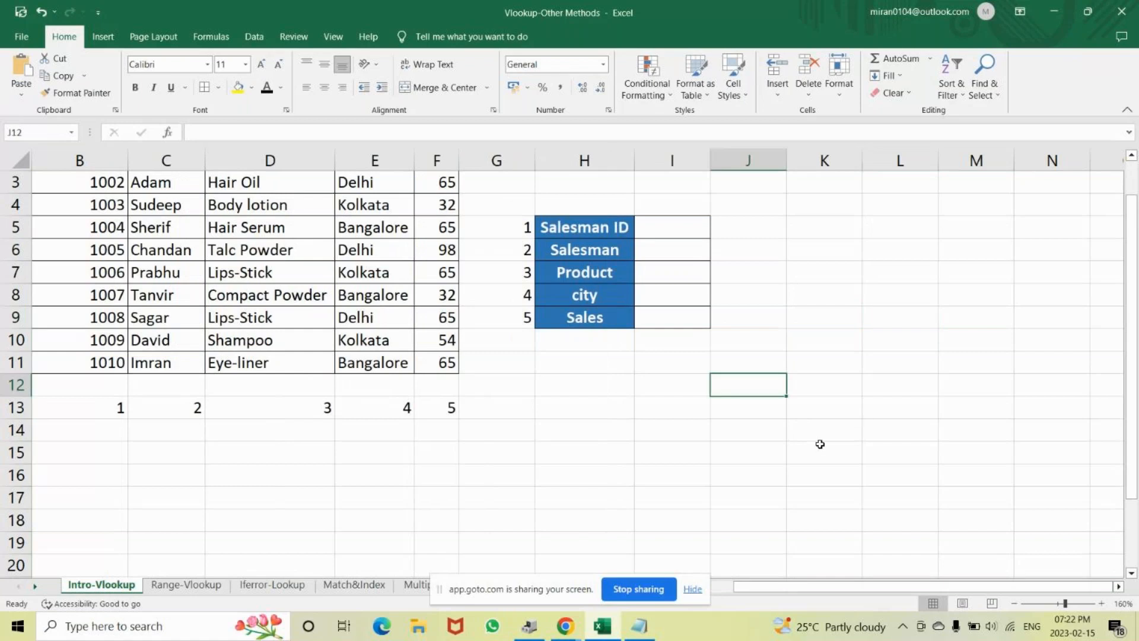
key("Up")
type("sal")
key("BackSpace")
key("BackSpace")
key("BackSpace")
type("Pro")
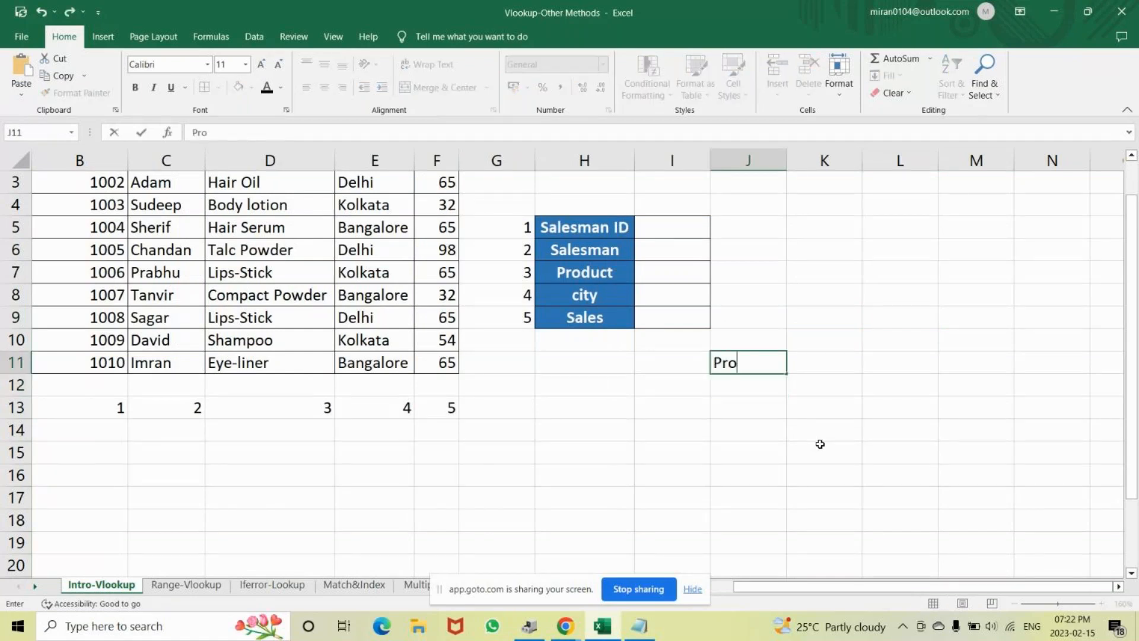
type("duct")
key("Return")
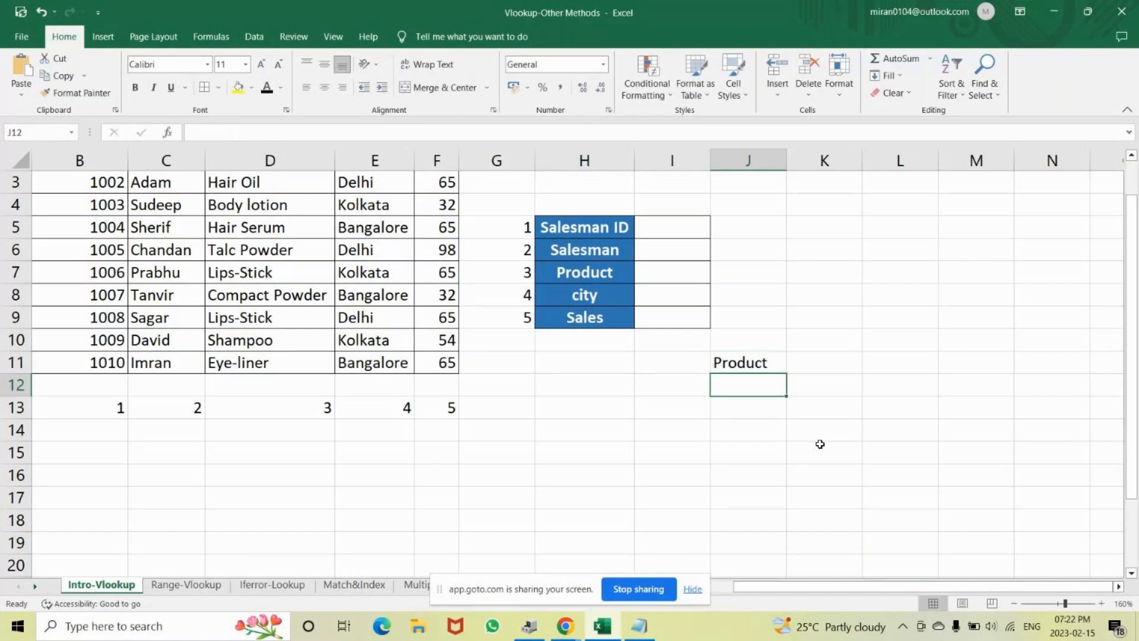
- List the product names A, B, C, D and E in cells J12 to J16 under the Product heading
type("A")
key("Return")
type("B")
key("Return")
type("C")
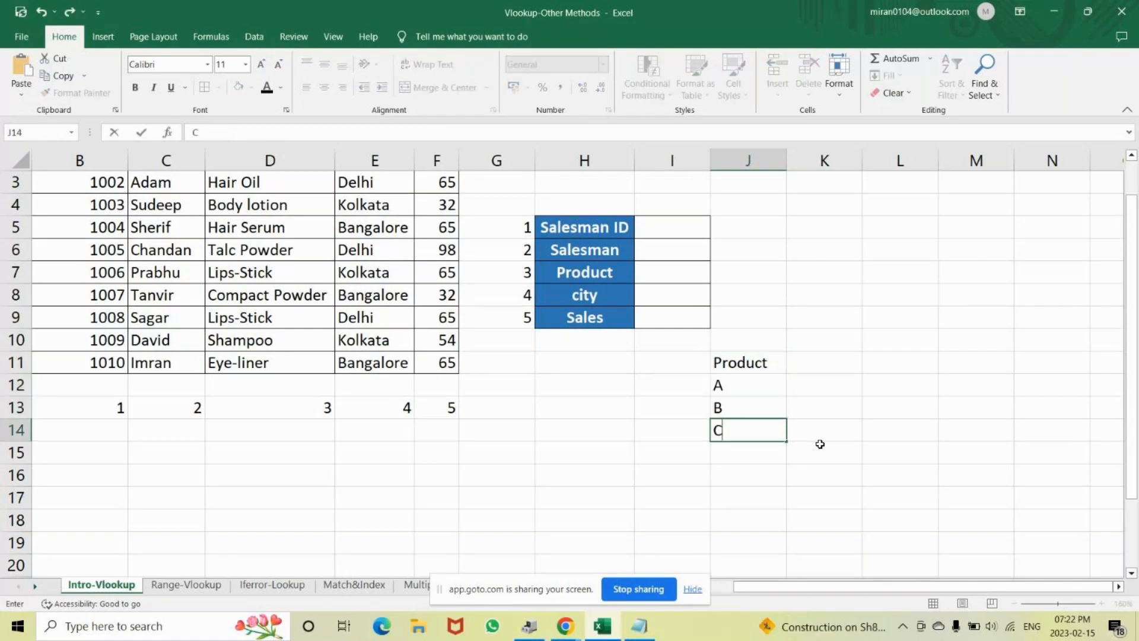
key("Return")
type("D")
key("Return")
type("E")
scroll(820, 444, "up", 1)
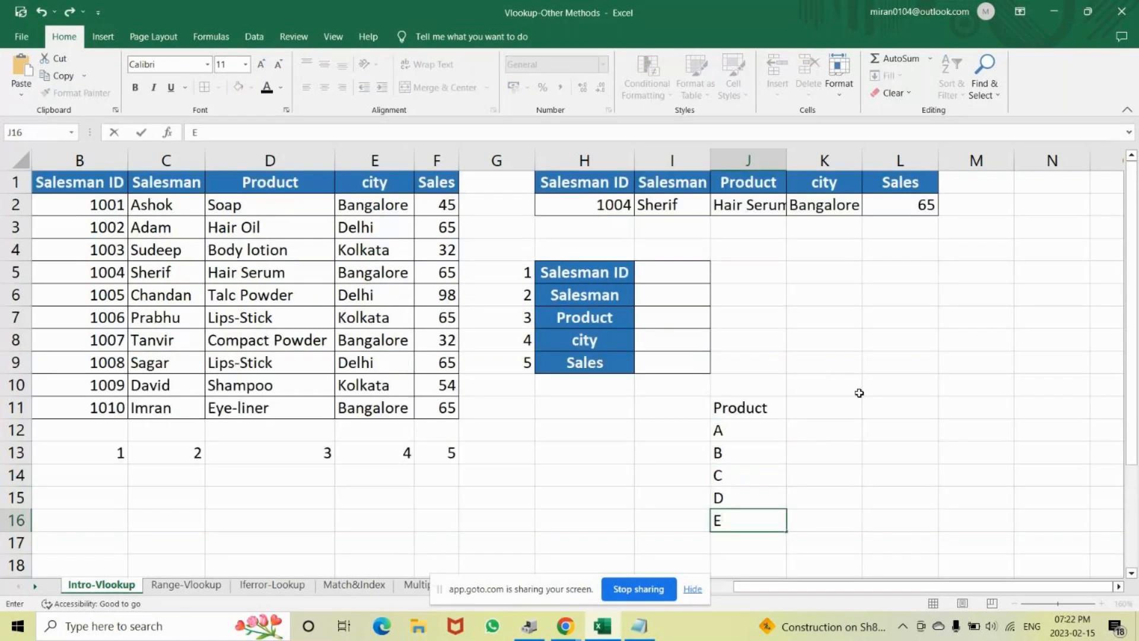
- Enter the label "Offer" in cell J10 above the Product heading and set its value in K10 to 10%
left_click(748, 385)
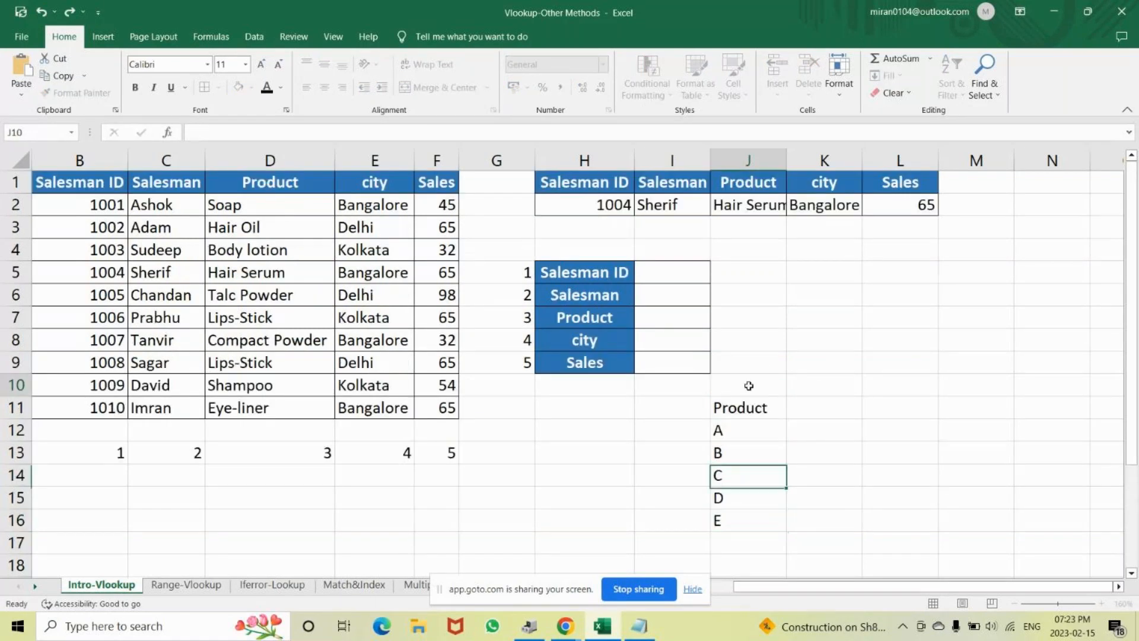
type("Offeer")
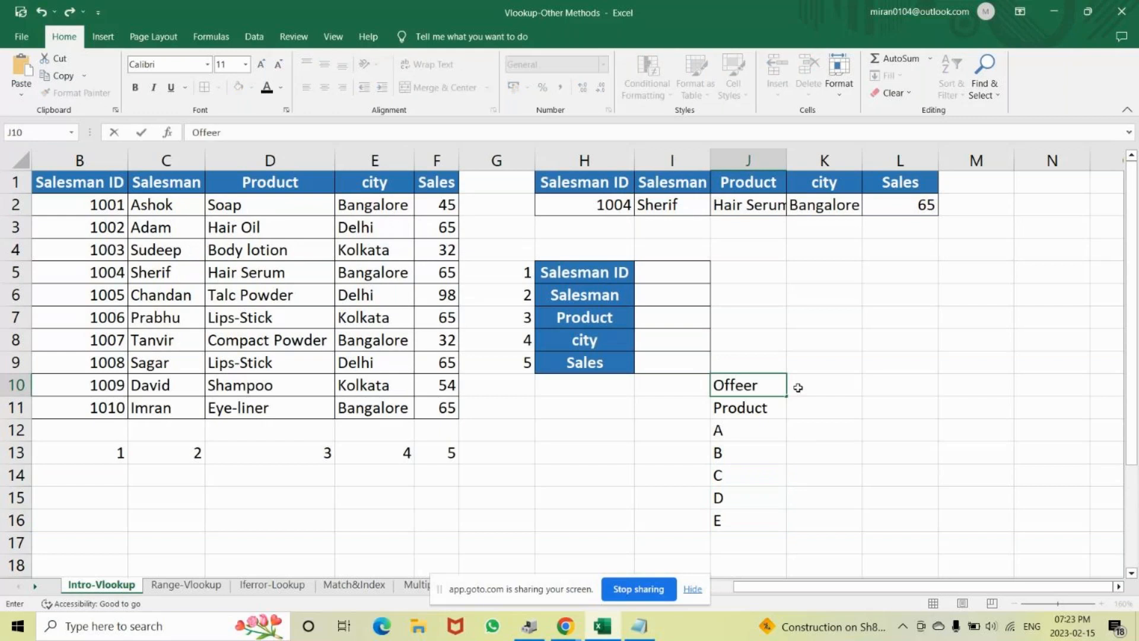
key("BackSpace")
key("BackSpace")
type("r")
left_click(798, 387)
type("10")
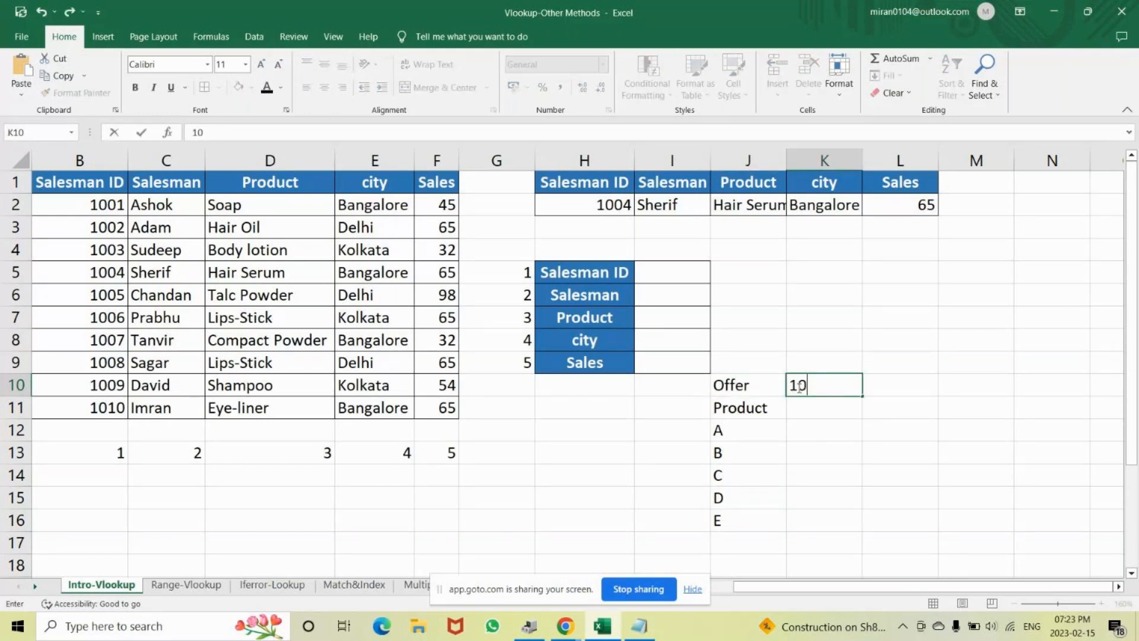
type("%")
key("Return")
- Add the heading "SP" in K11 and enter the prices 45, 74, 100, 15 and 90 for products A to E in K12:K16
type("S")
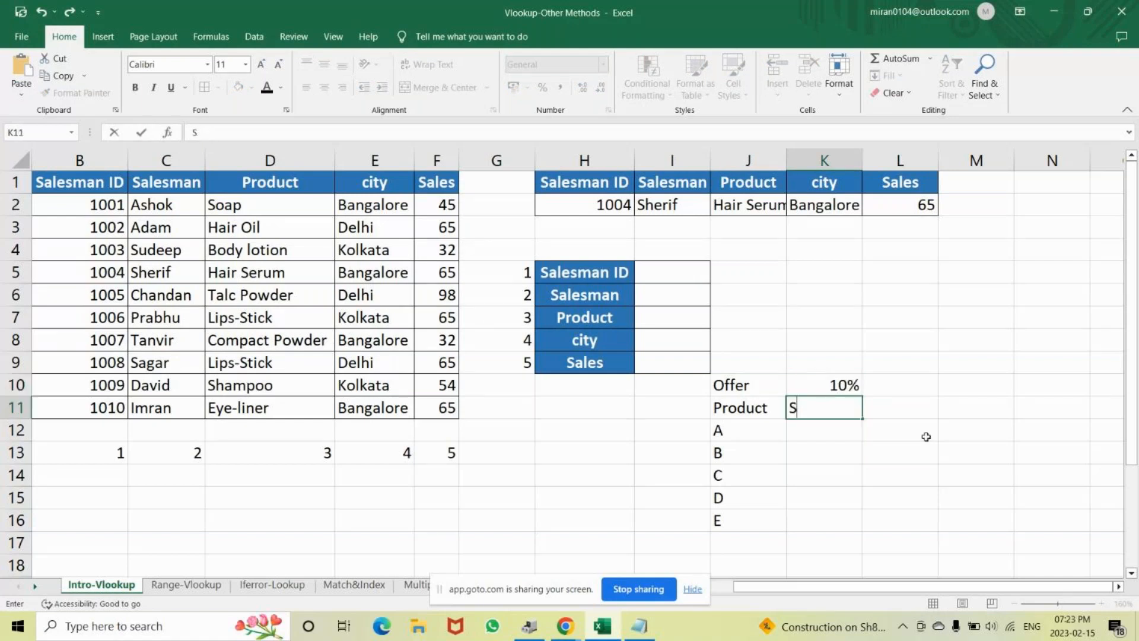
type("P")
key("Return")
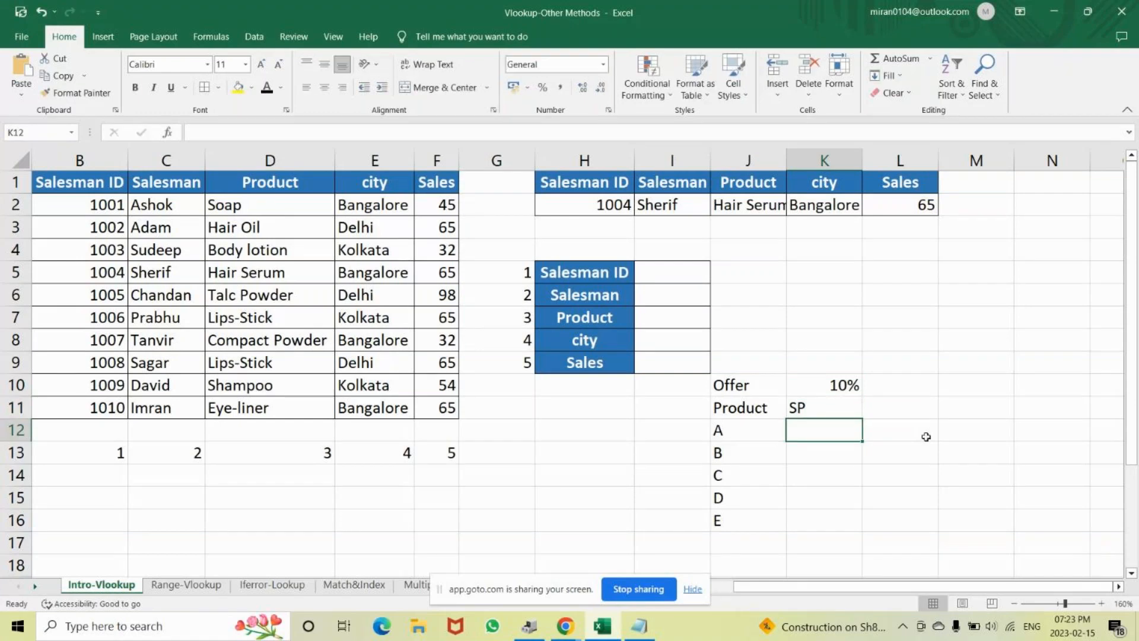
type("45")
key("Return")
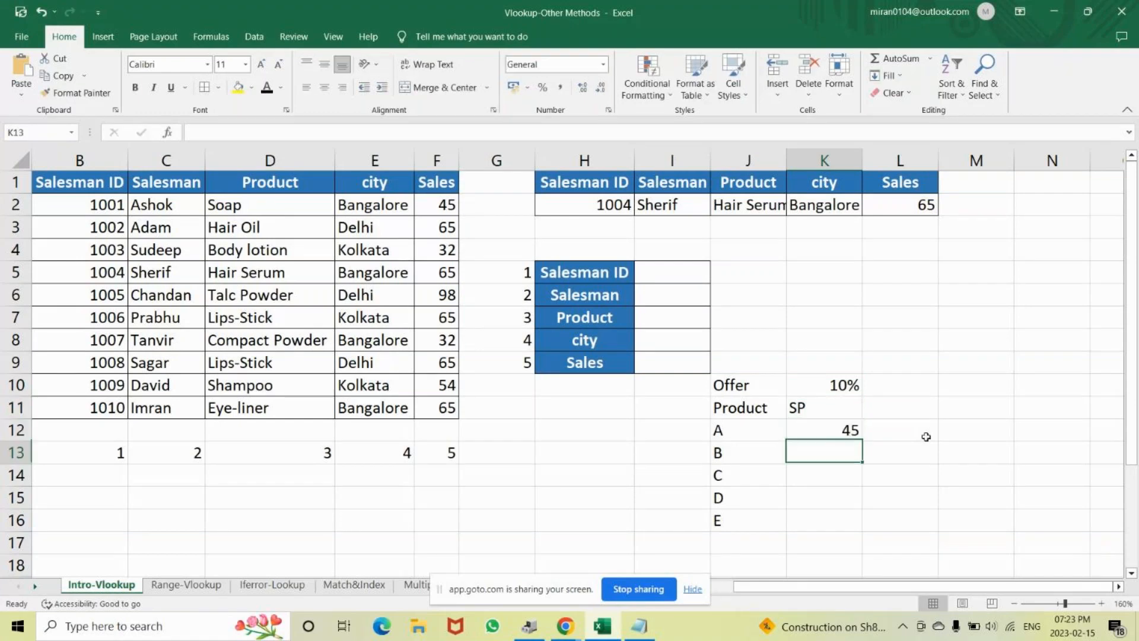
type("74")
key("Return")
type("100")
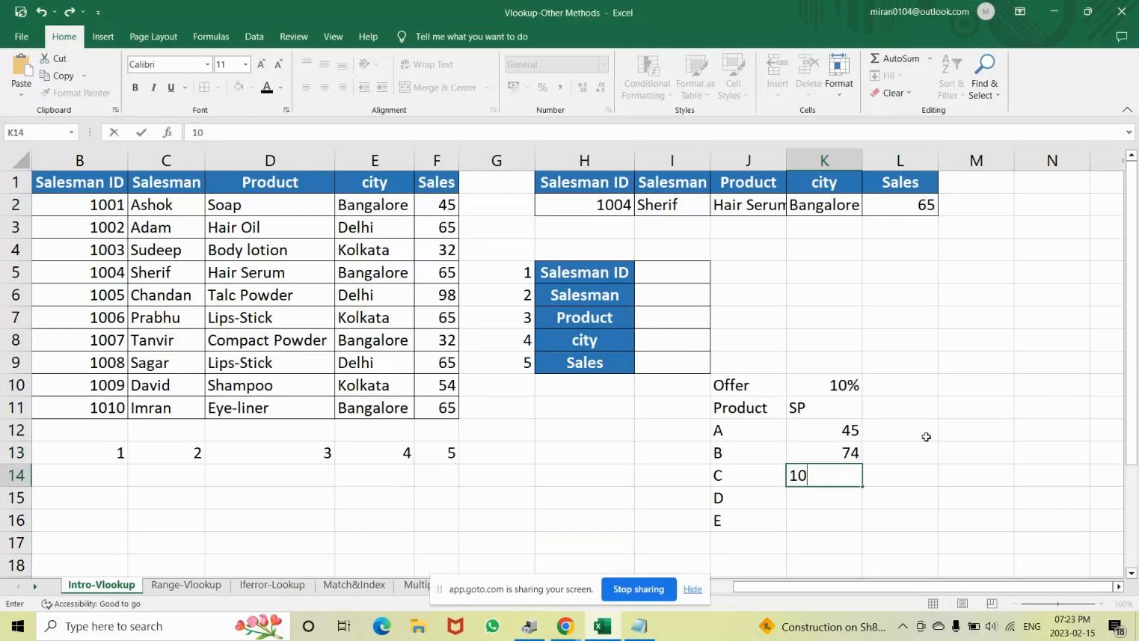
key("Return")
type("15")
key("Return")
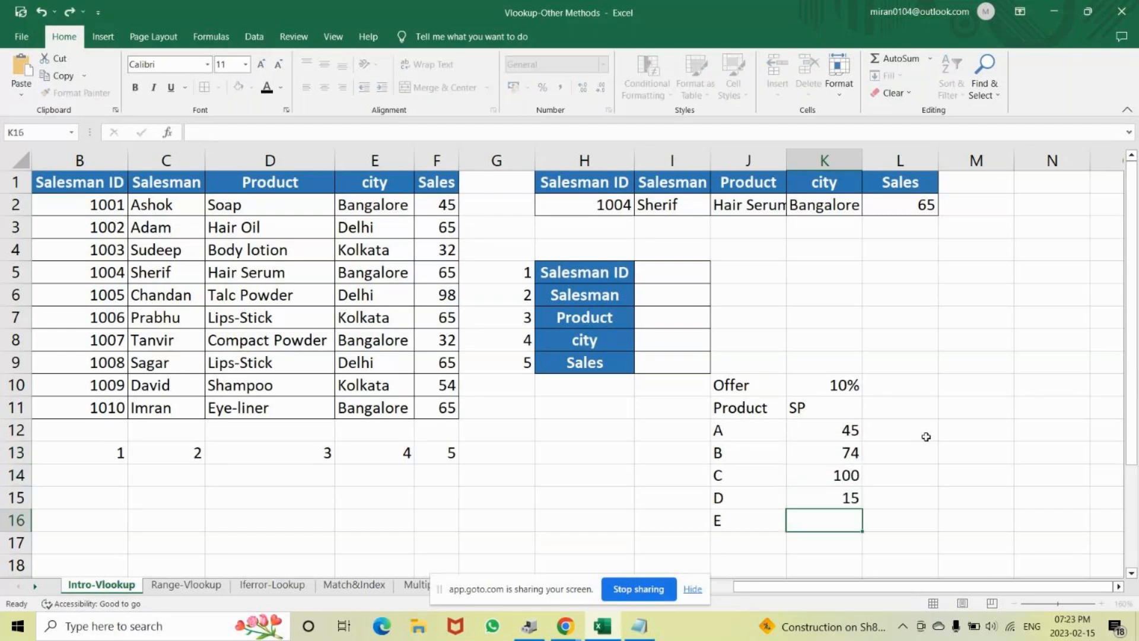
type("90")
key("Return")
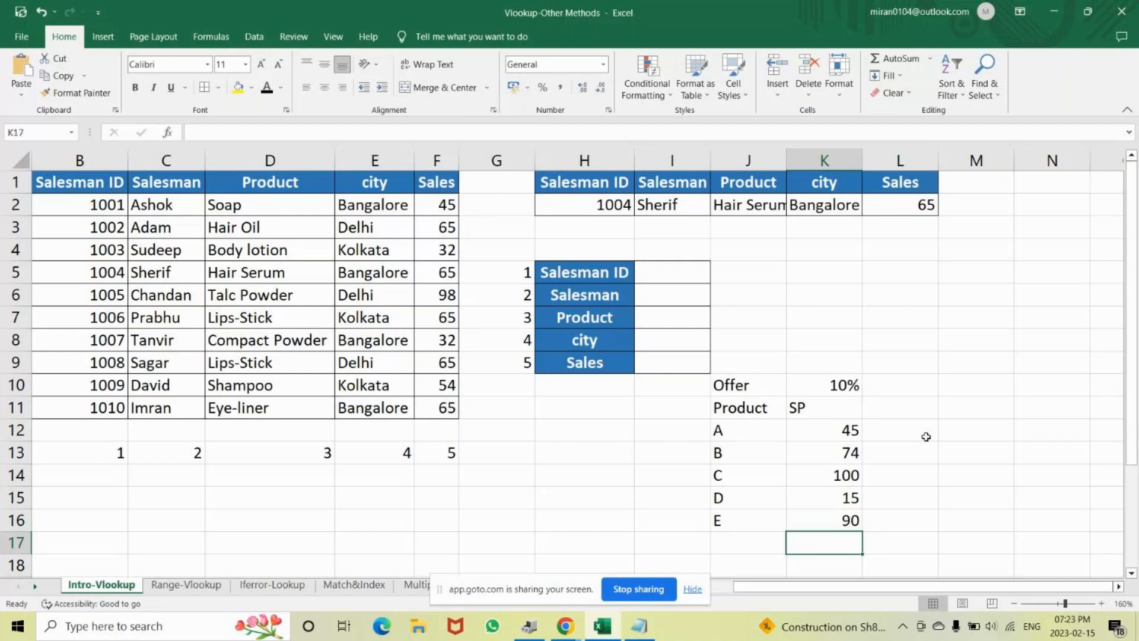
- Enter the relative formula =K12-K10 in cell L12 to subtract the offer from product A's price
left_click(834, 428)
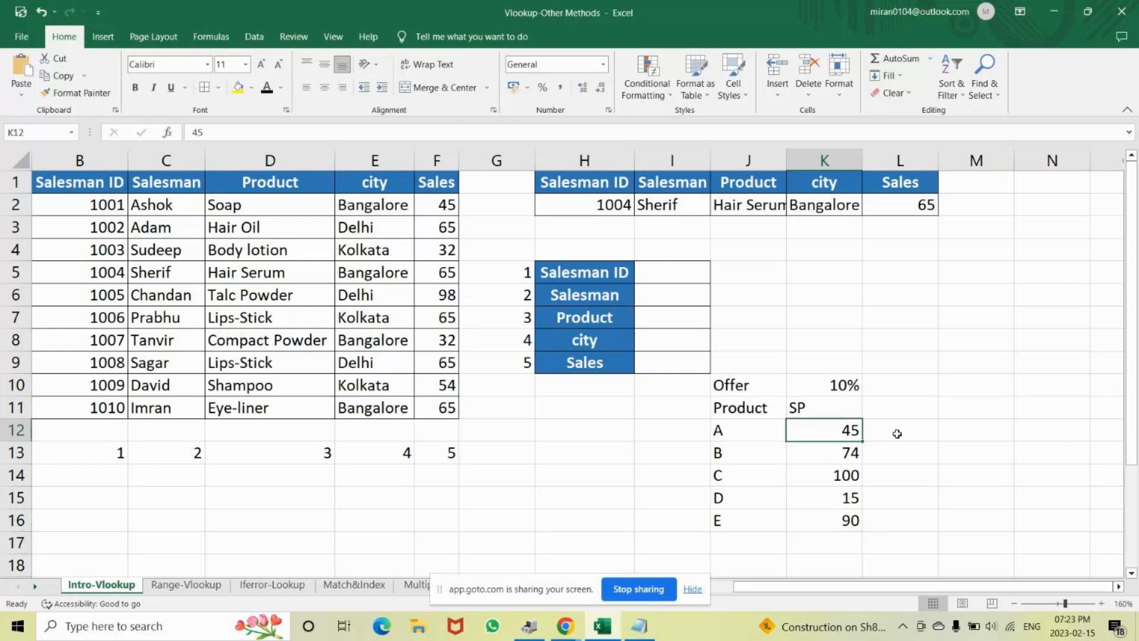
left_click(896, 432)
type("=45")
key("BackSpace")
key("BackSpace")
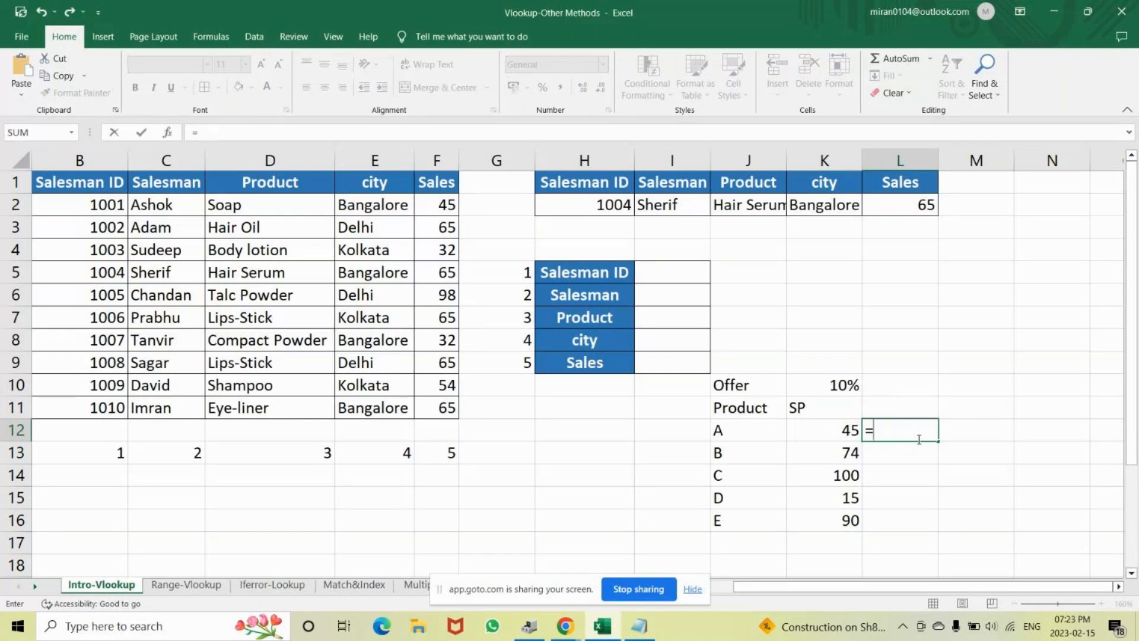
left_click(842, 429)
type("-")
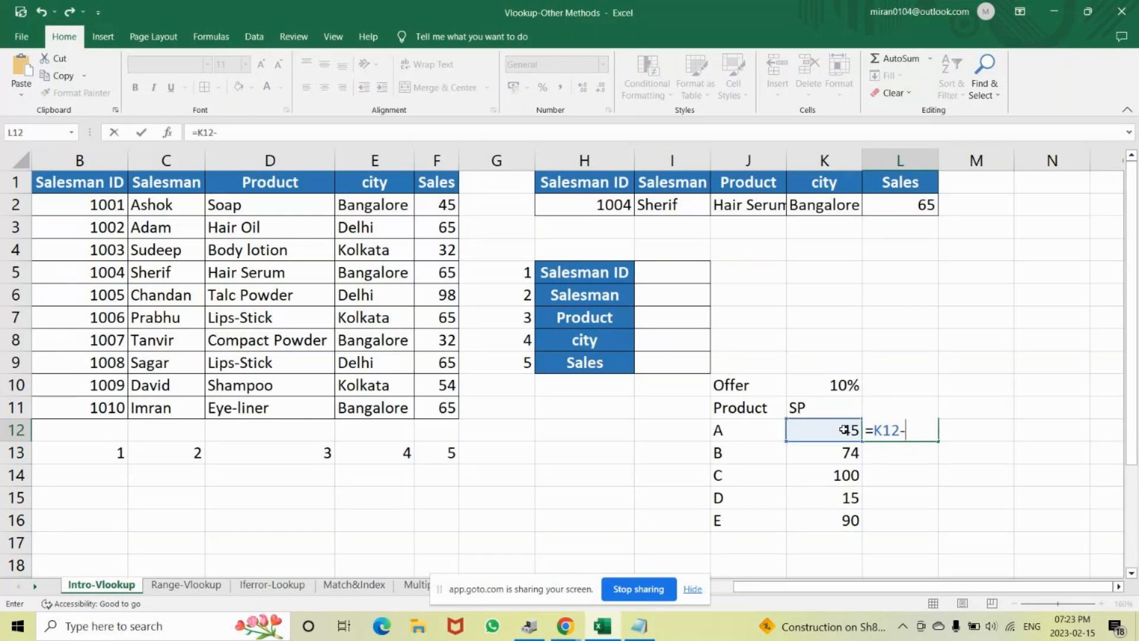
left_click(843, 384)
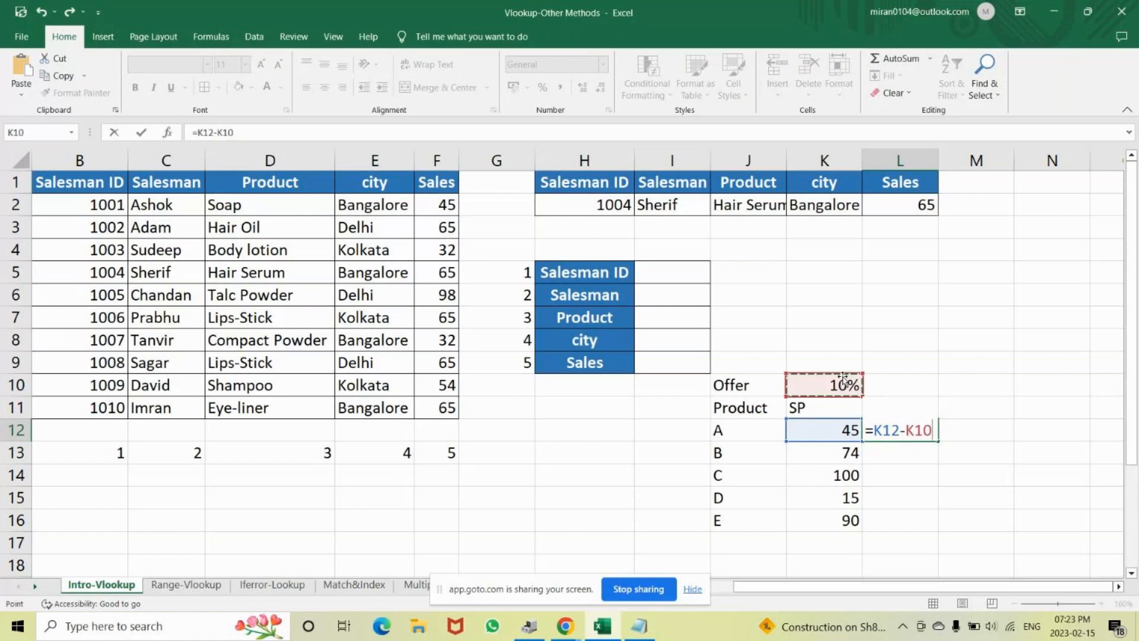
key("ctrl+Return")
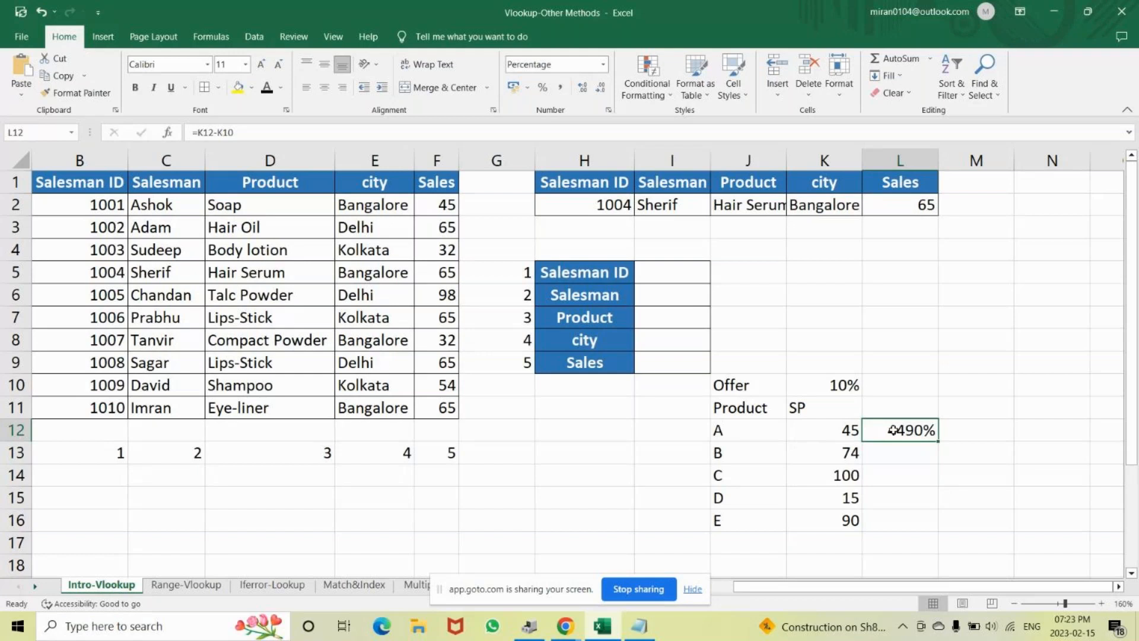
- Apply the comma number style to L12 and fill its relative formula down to L16
left_click(562, 89)
left_click_drag(938, 441, 937, 536)
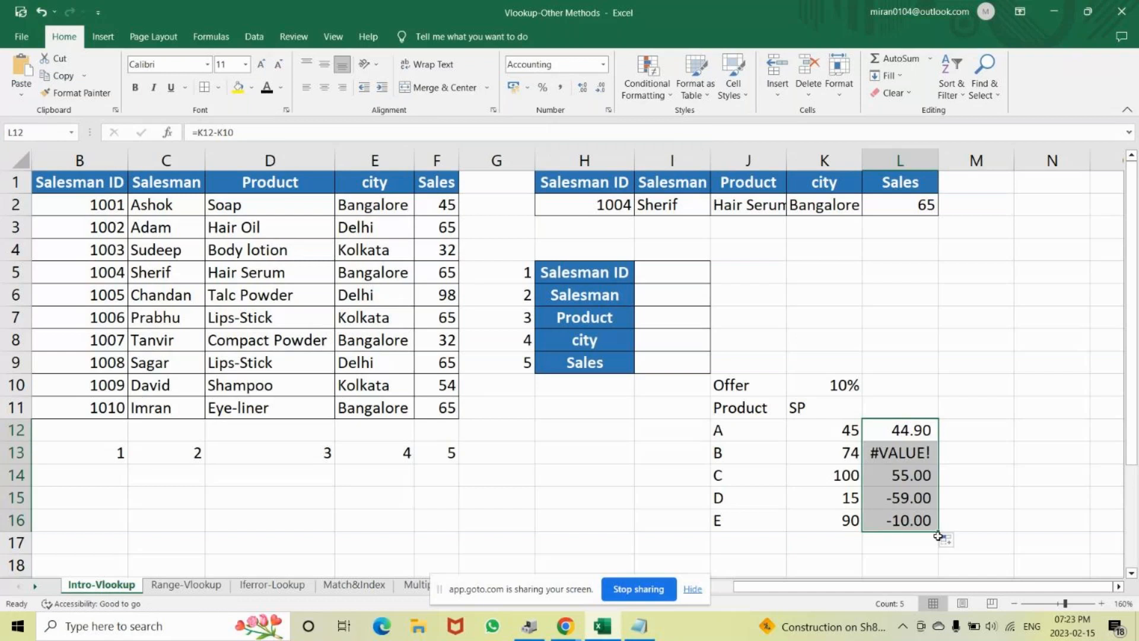
- Examine which cells the copied relative formulas in L13 to L16 reference, compared with the offer cell K10
left_click(892, 452)
double_click(884, 454)
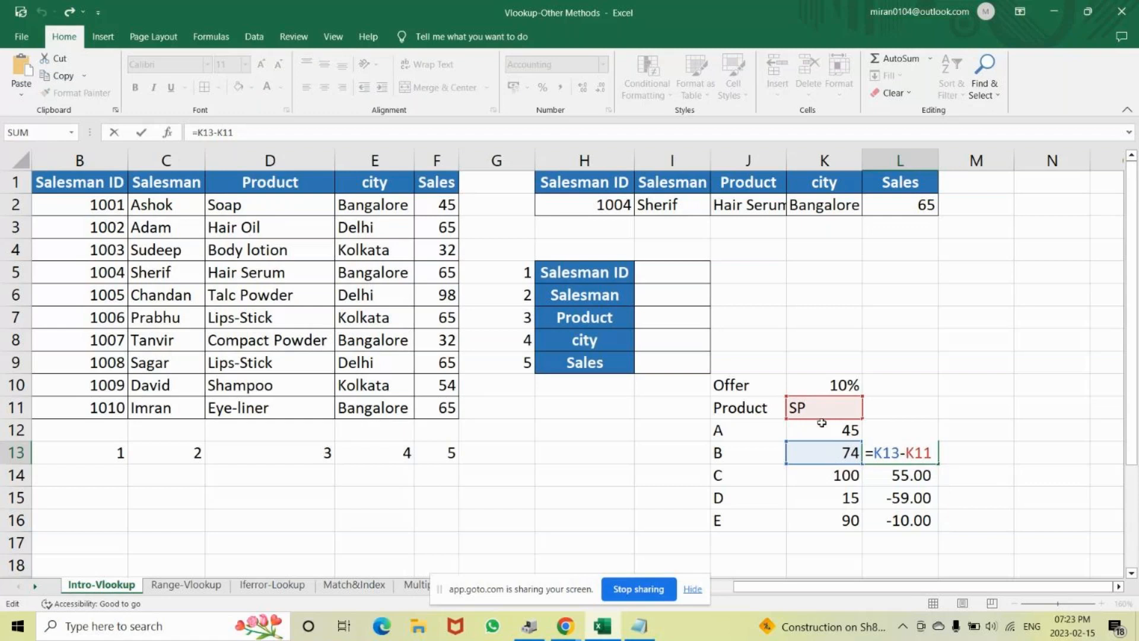
key("Escape")
double_click(900, 475)
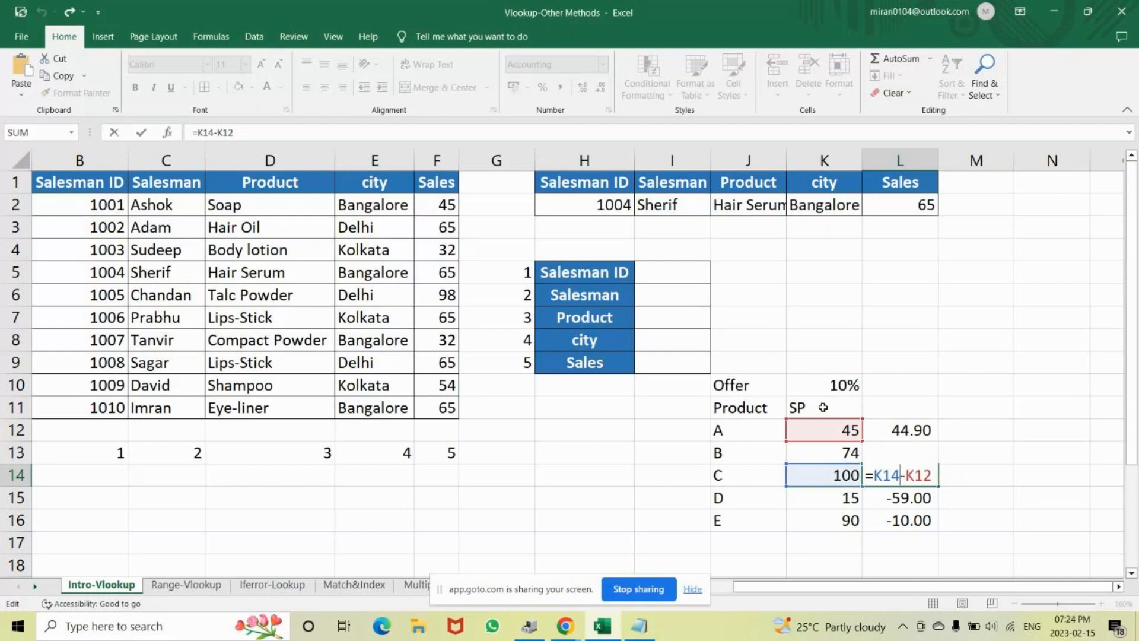
key("Return")
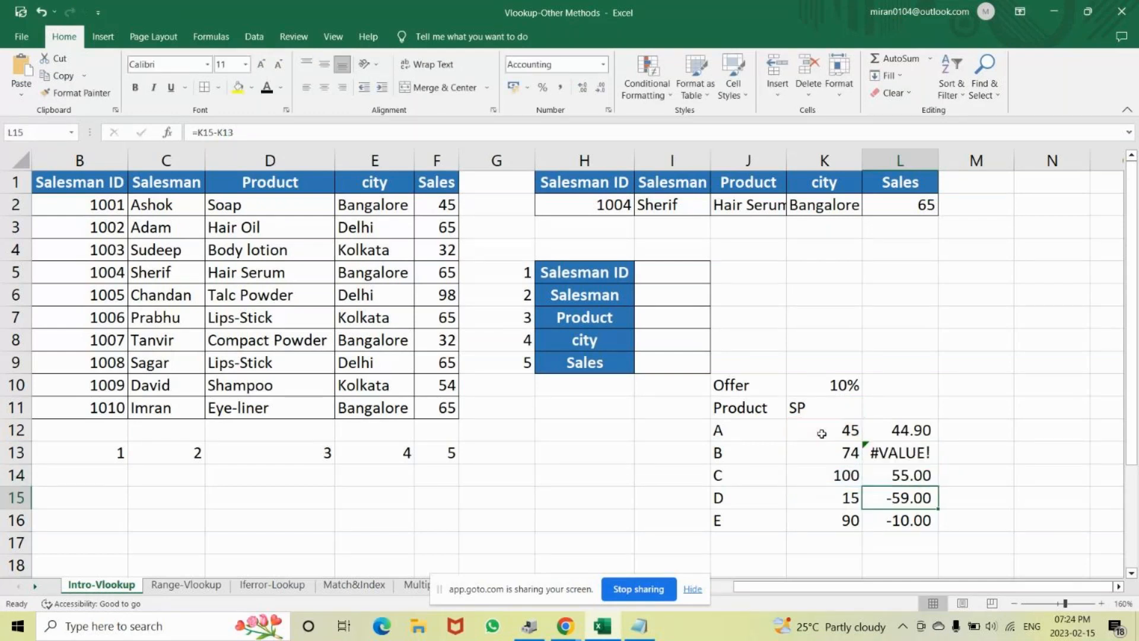
double_click(902, 497)
key("Return")
key("F2")
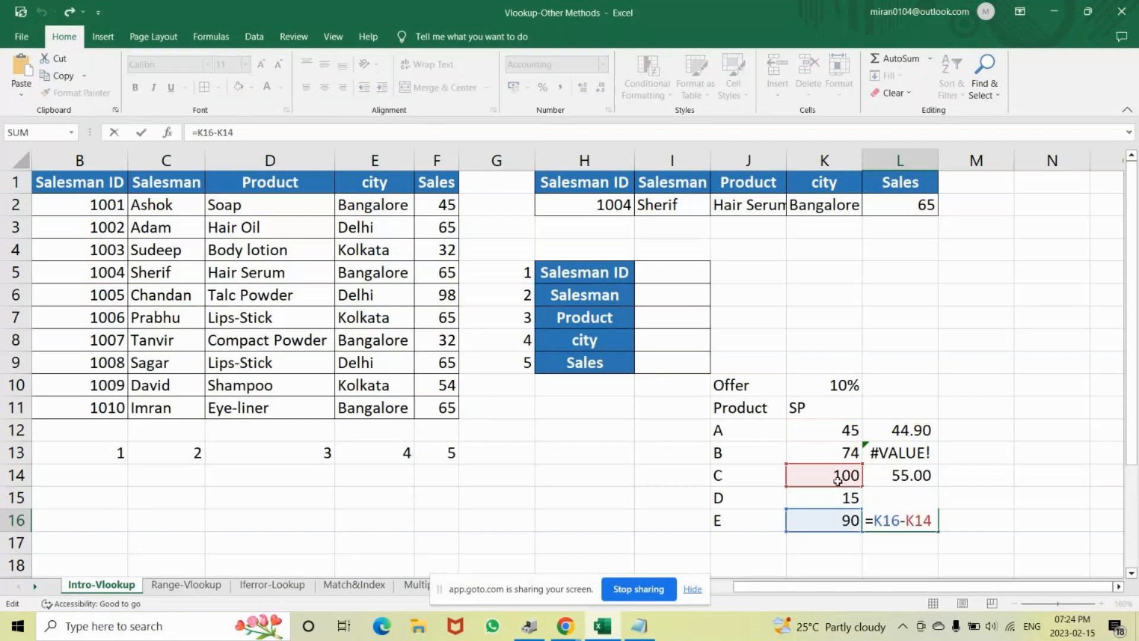
key("Return")
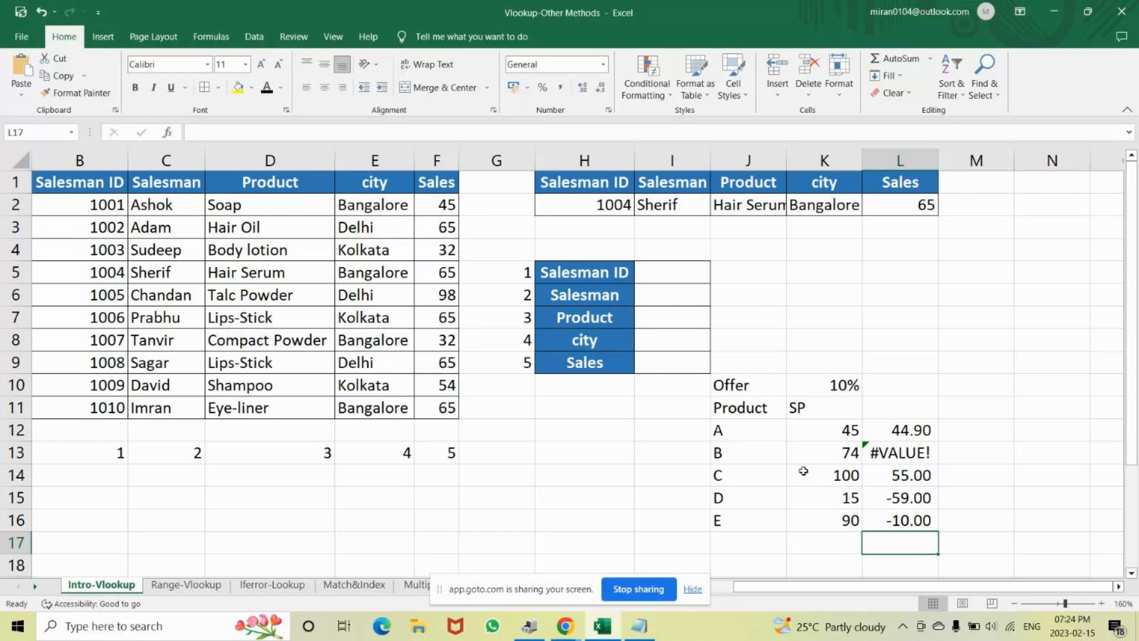
left_click(795, 428)
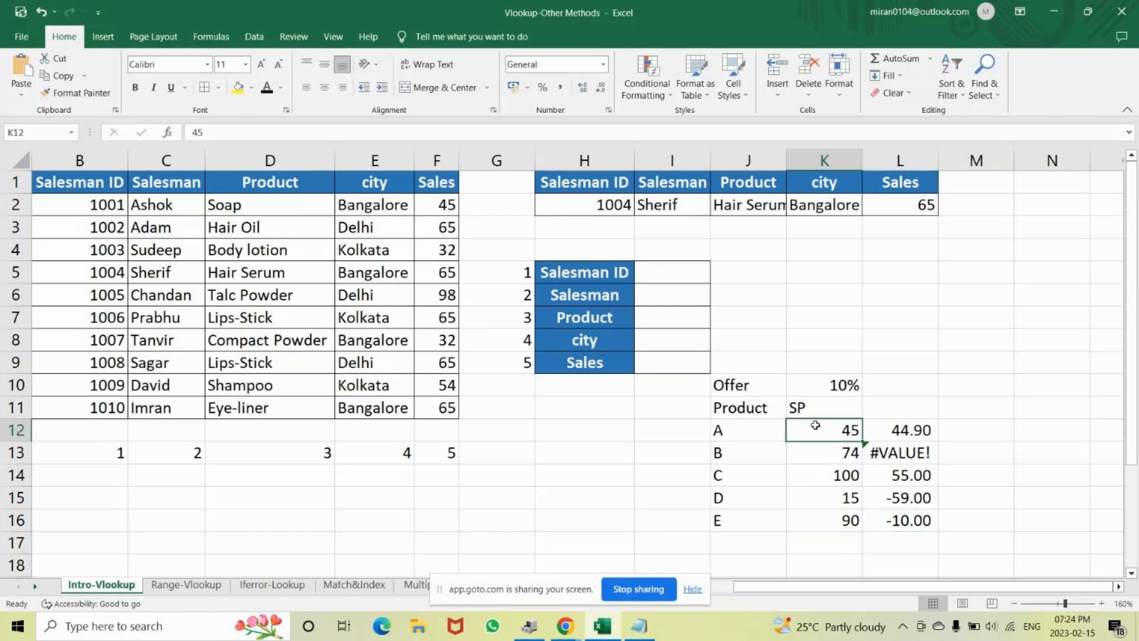
left_click_drag(898, 429, 902, 520)
left_click(842, 386)
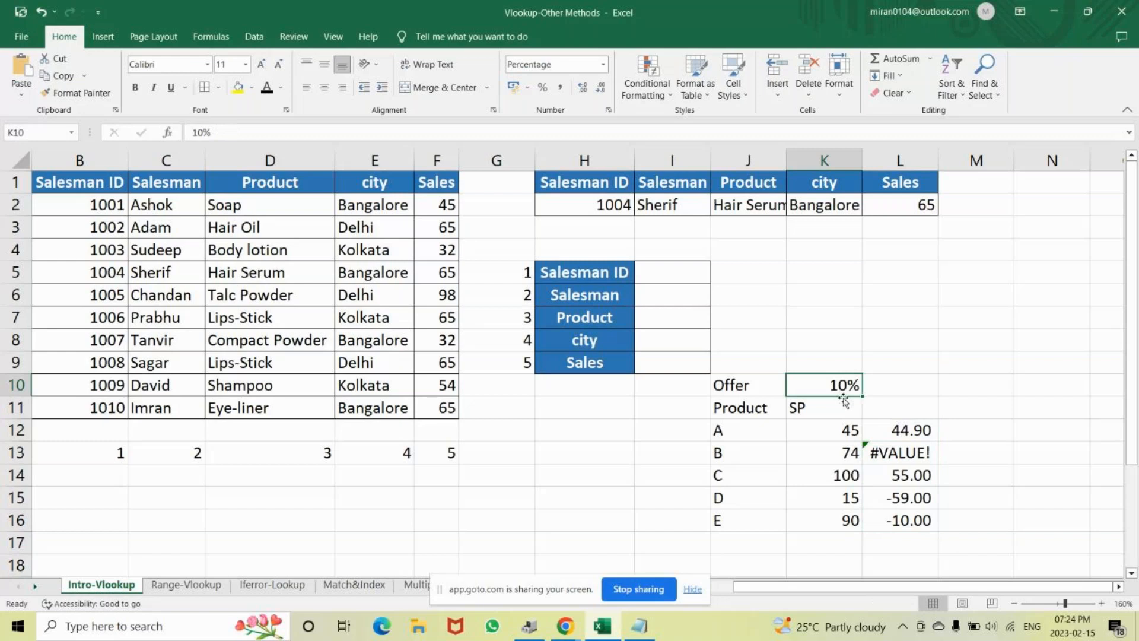
- Replace the formula in L12 with =K12-$K$10, locking the offer cell as an absolute reference
left_click(913, 430)
type("=")
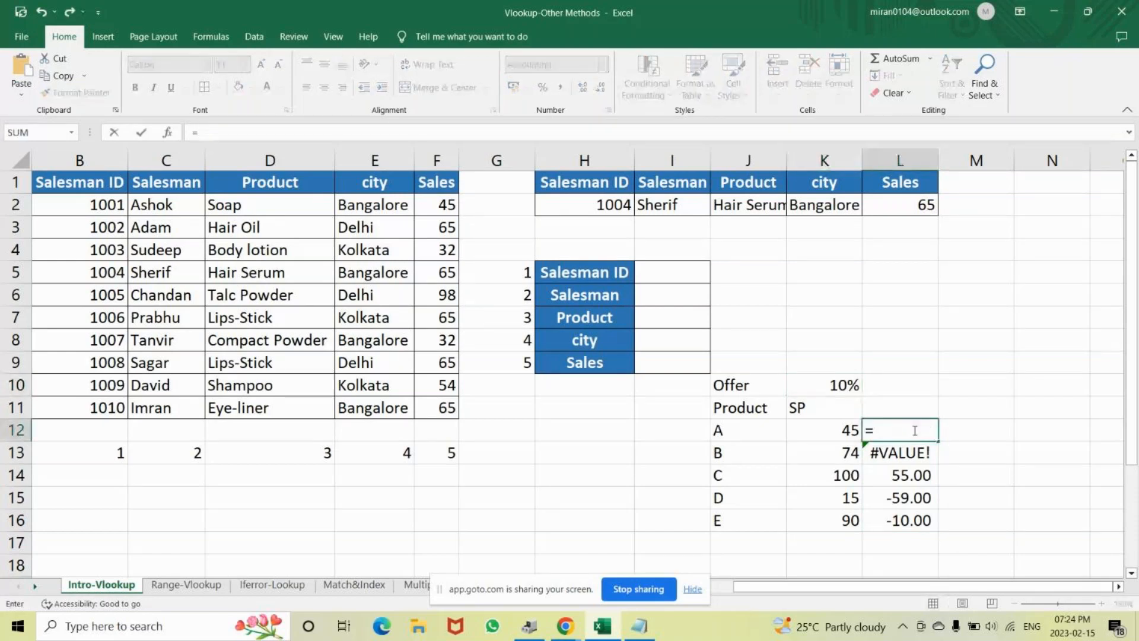
key("Left")
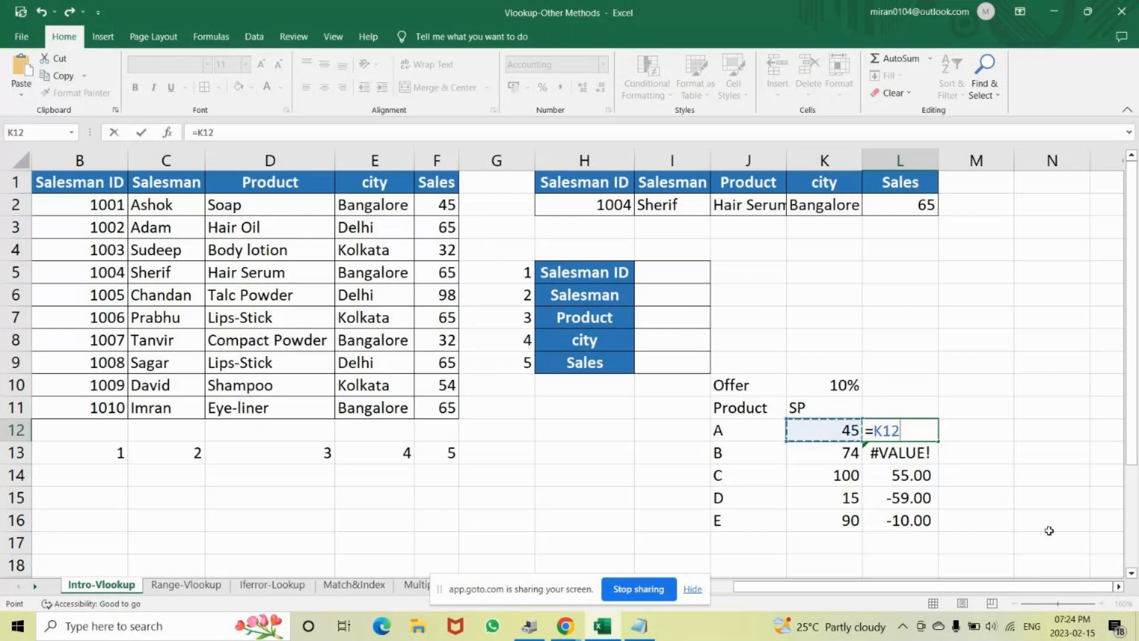
type("-")
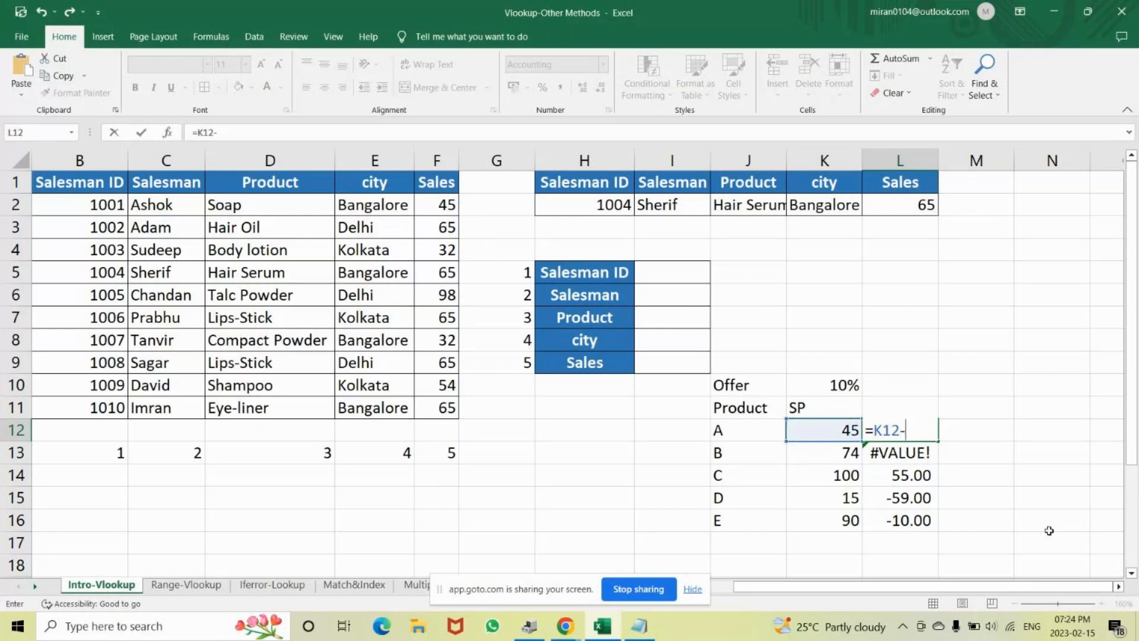
left_click(840, 386)
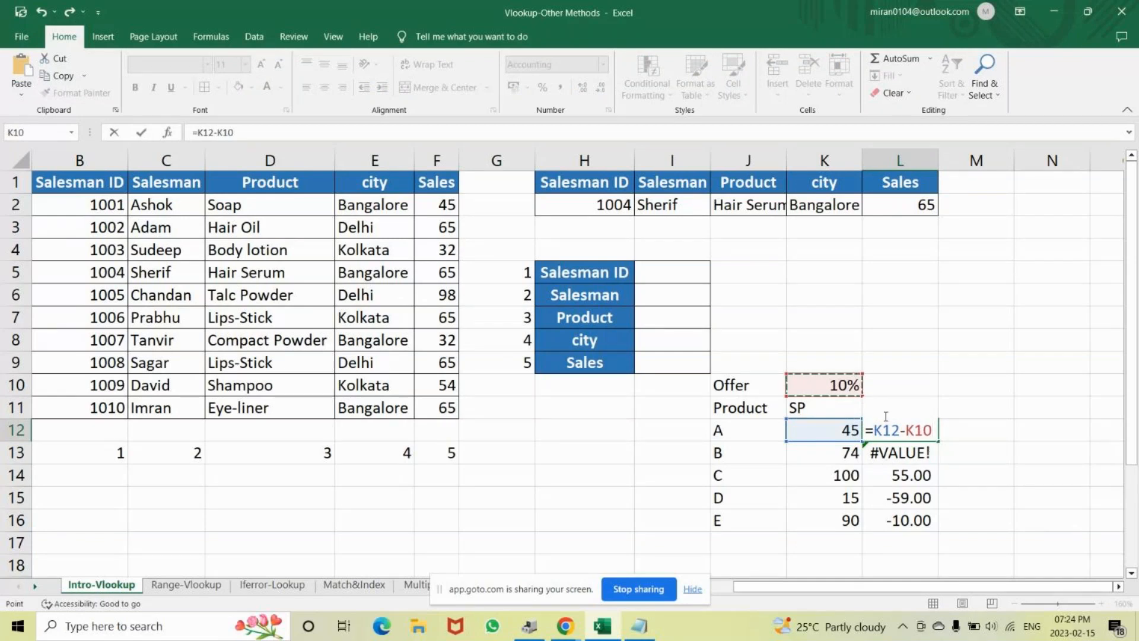
key("F4")
key("ctrl+Return")
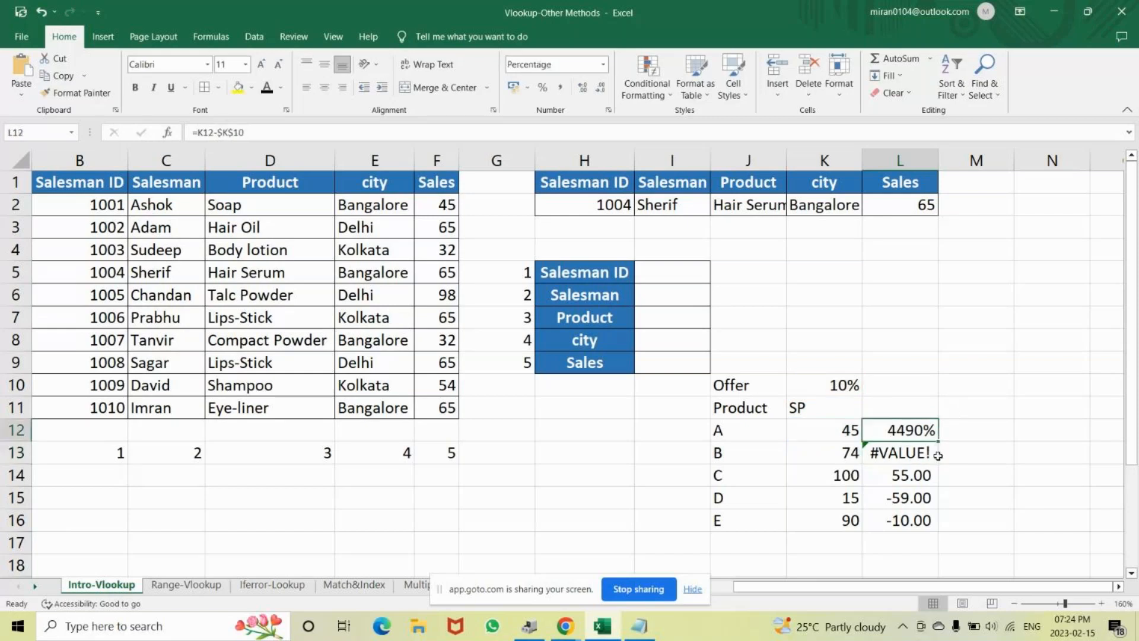
- Fill the locked formula from L12 down to L16 and apply the comma number style to the range
left_click_drag(939, 465, 934, 536)
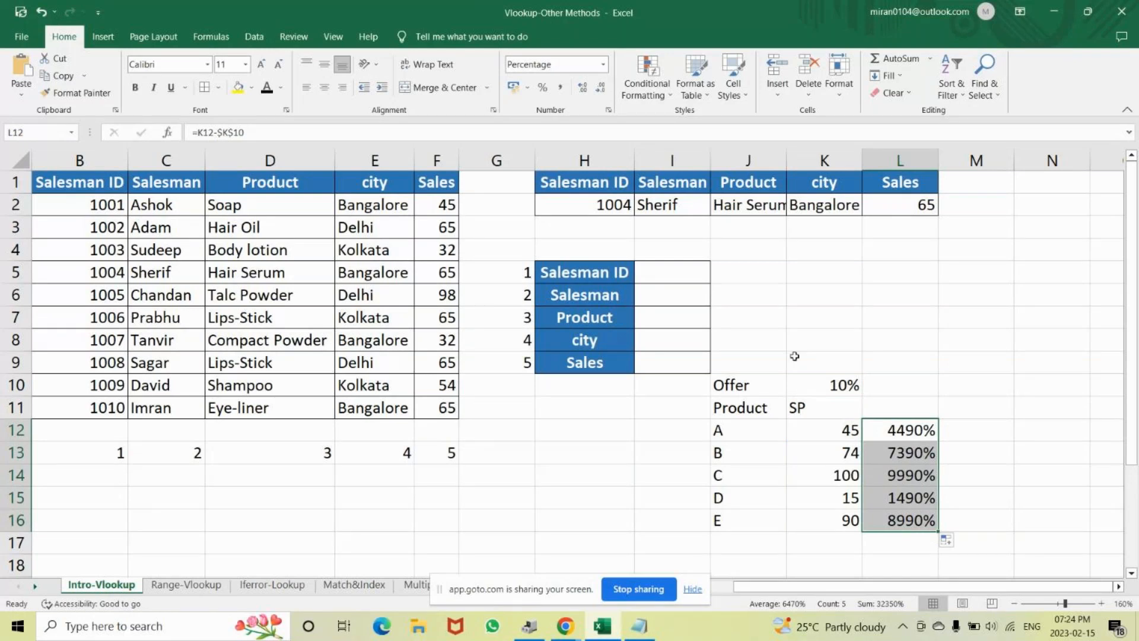
left_click(562, 91)
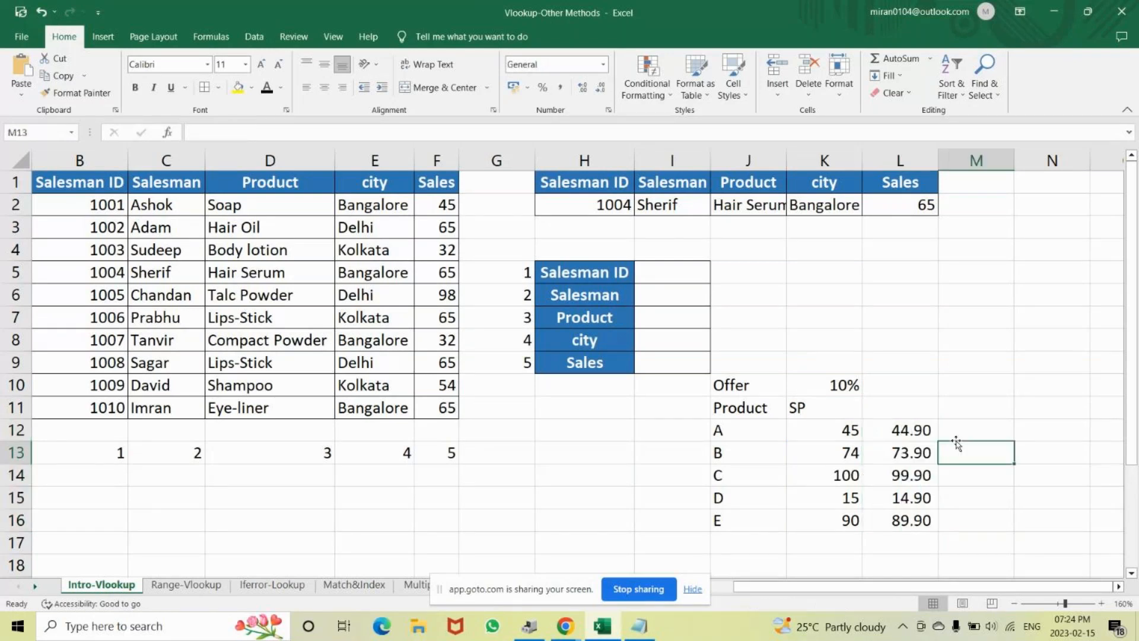
- Examine the references in the locked formulas in L12, L13 and L14 for products A to C
double_click(914, 430)
key("Return")
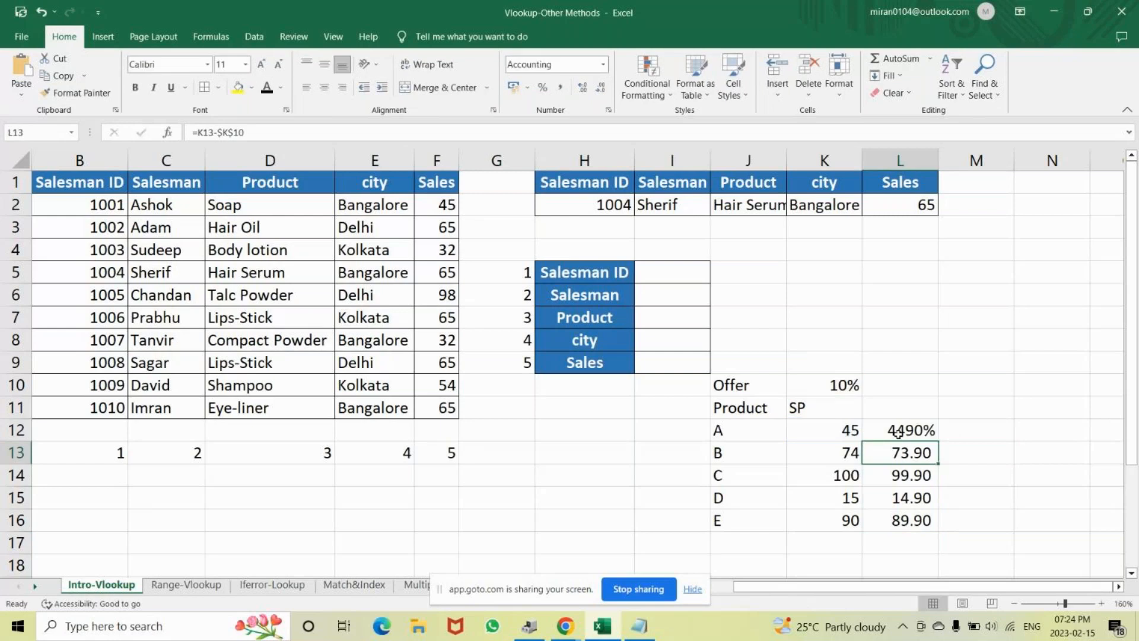
double_click(915, 453)
left_click(916, 430)
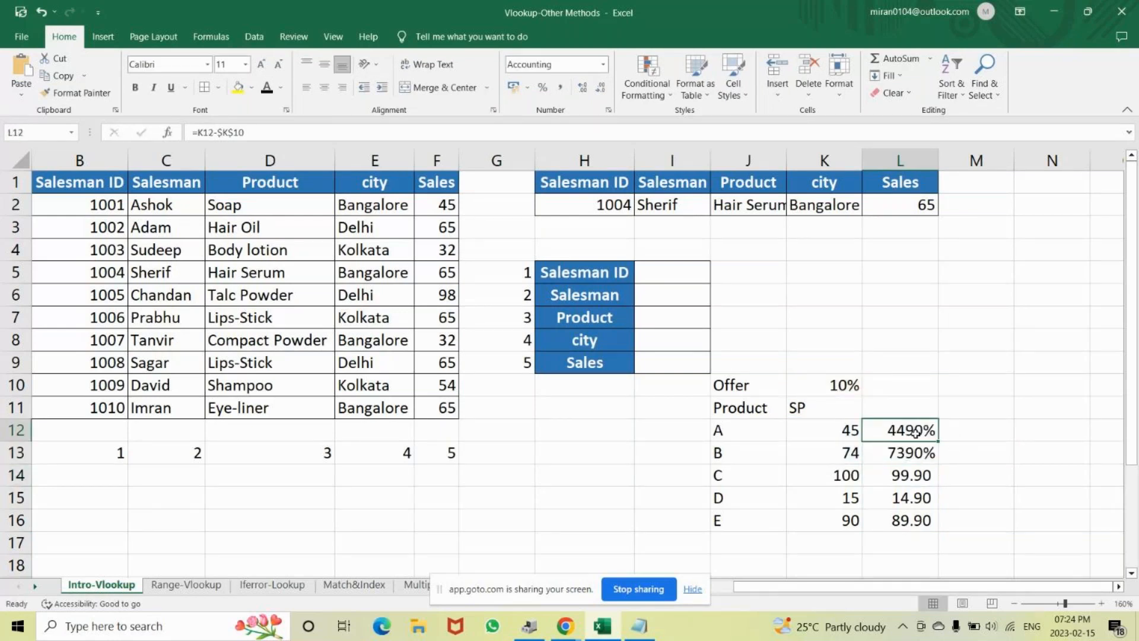
double_click(896, 476)
left_click(874, 498)
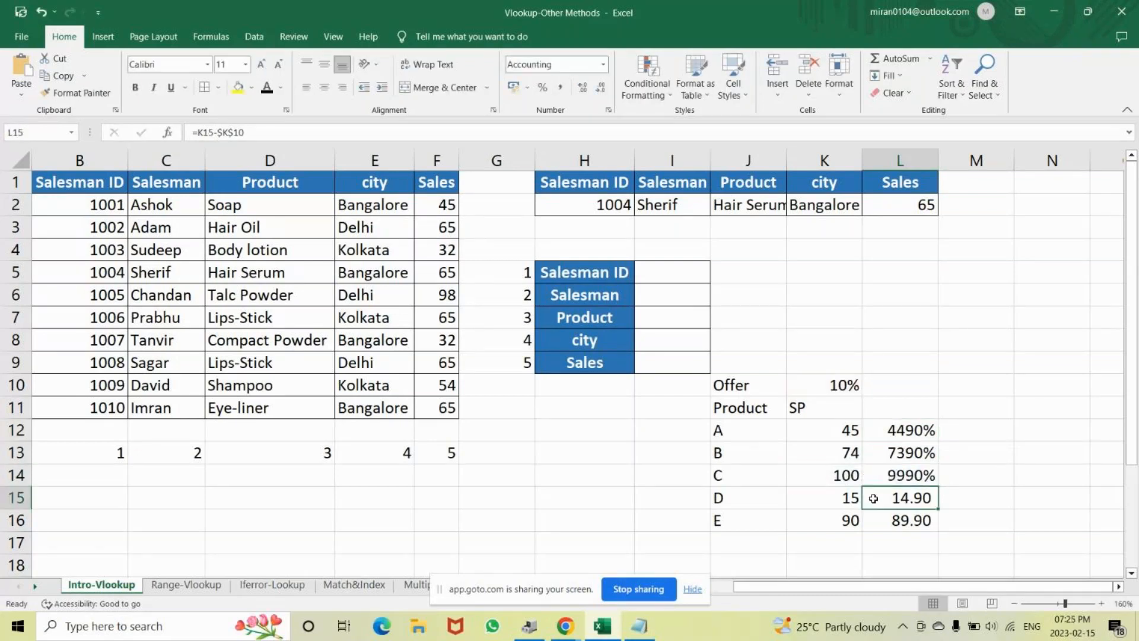
- Examine the offer-adjusted price formulas for products D and E in cells L15 and L16
double_click(873, 499)
key("Return")
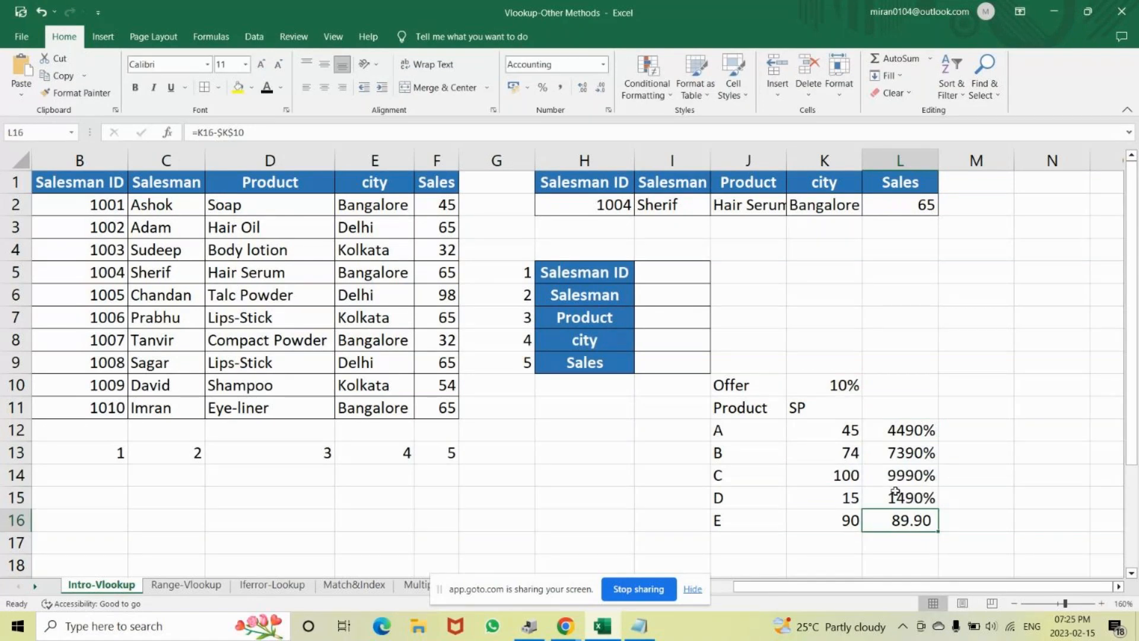
key("F2")
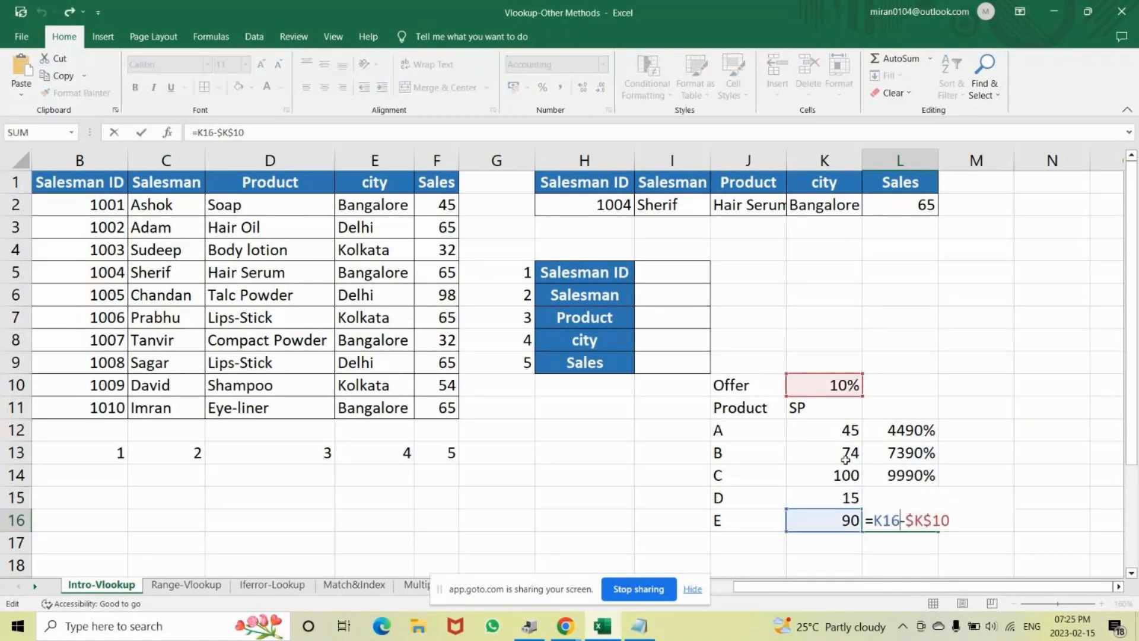
key("Return")
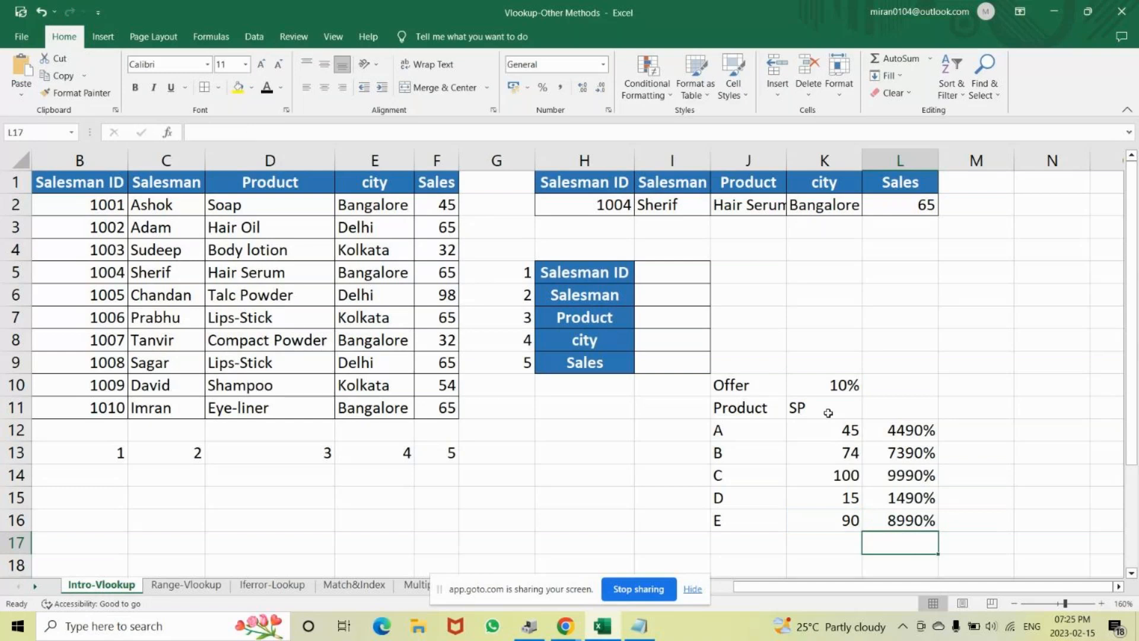
left_click(997, 471)
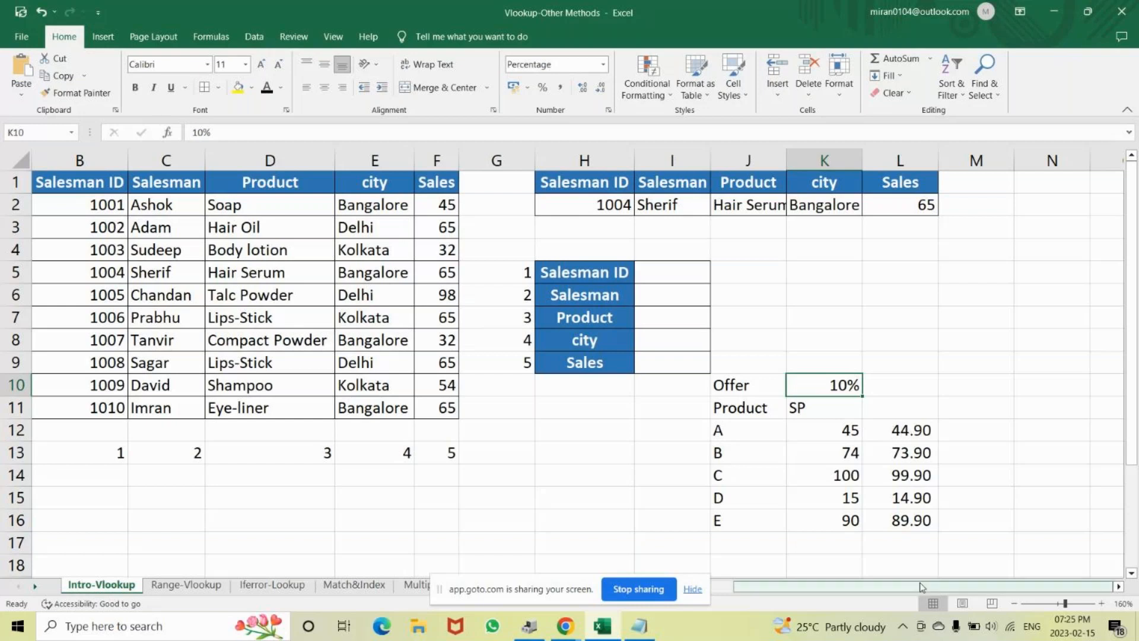
- Fill the L16 price formula down to L18 and apply the comma number style to L17
scroll(849, 355, "down", 1)
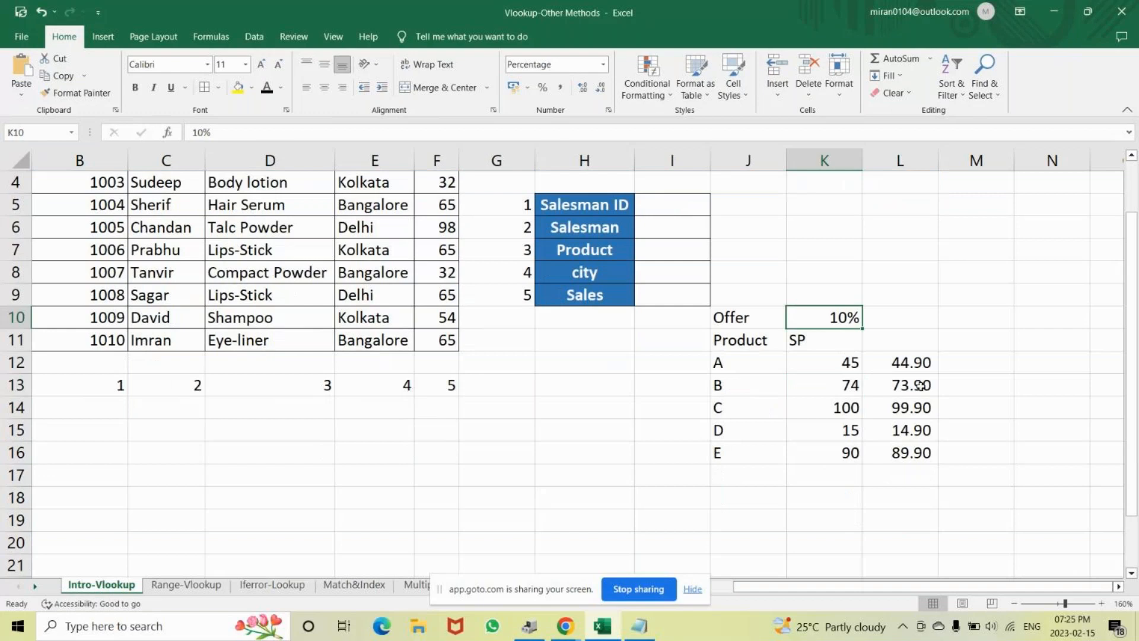
left_click(912, 453)
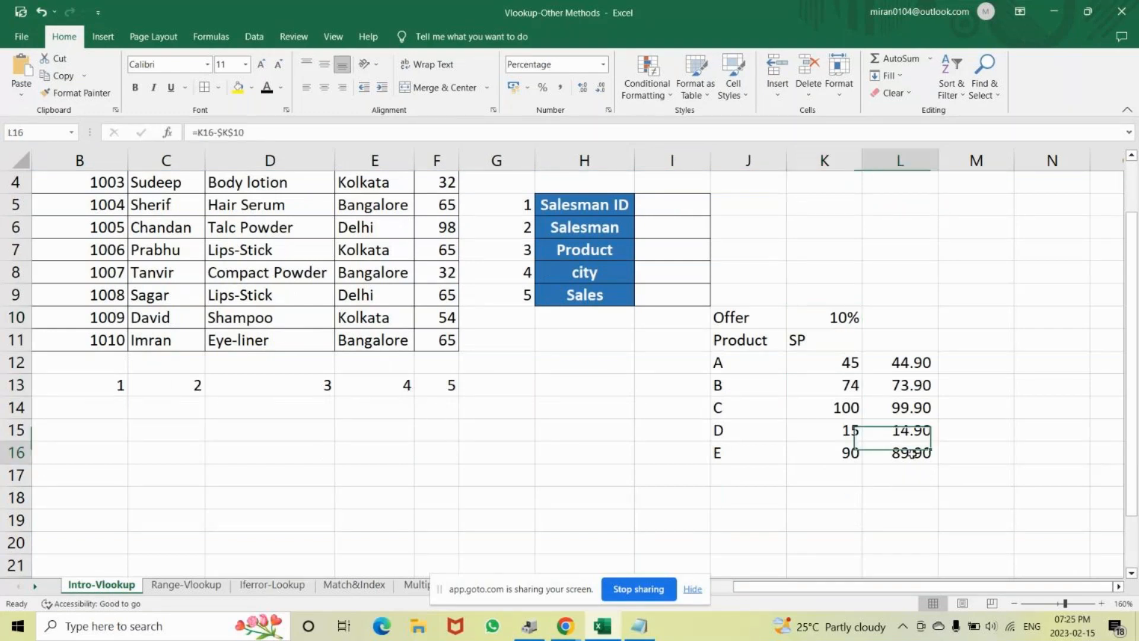
left_click_drag(937, 462, 937, 509)
double_click(908, 474)
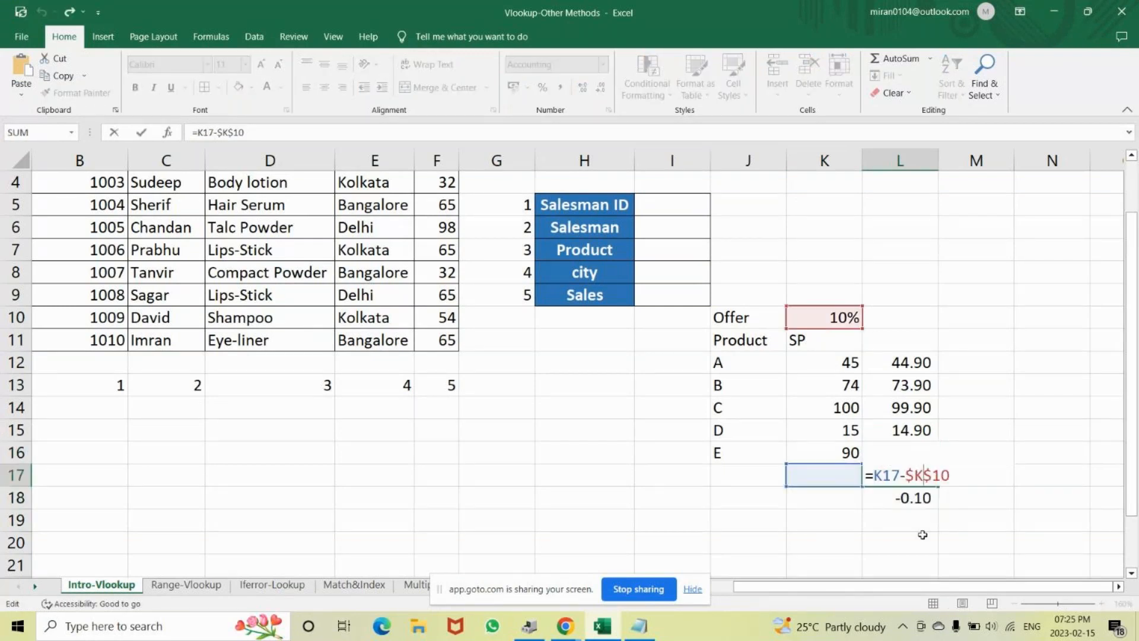
key("Return")
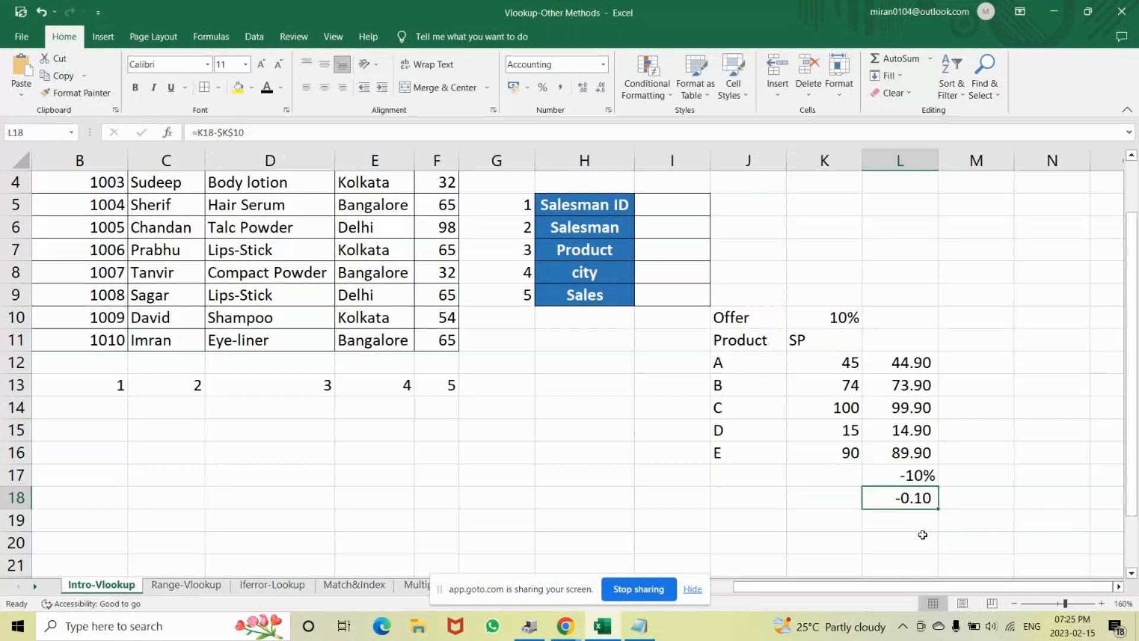
left_click(913, 475)
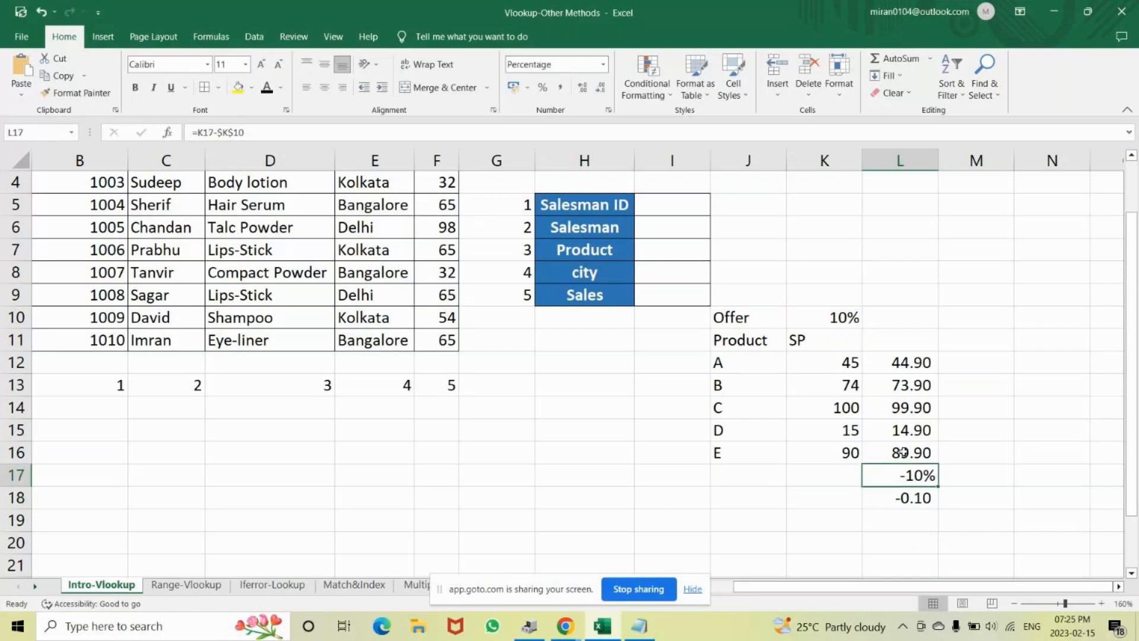
left_click(561, 87)
- Add products F and G in J17:J18 with selling prices 100 and 550 in K17:K18
left_click(739, 470)
type("F")
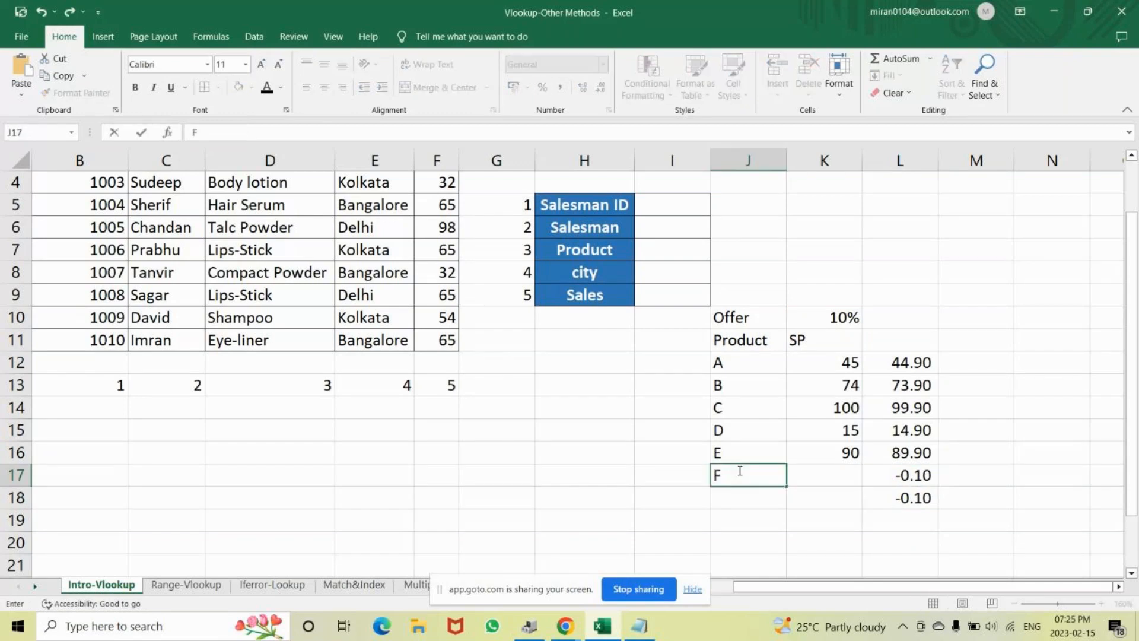
key("Return")
type("G")
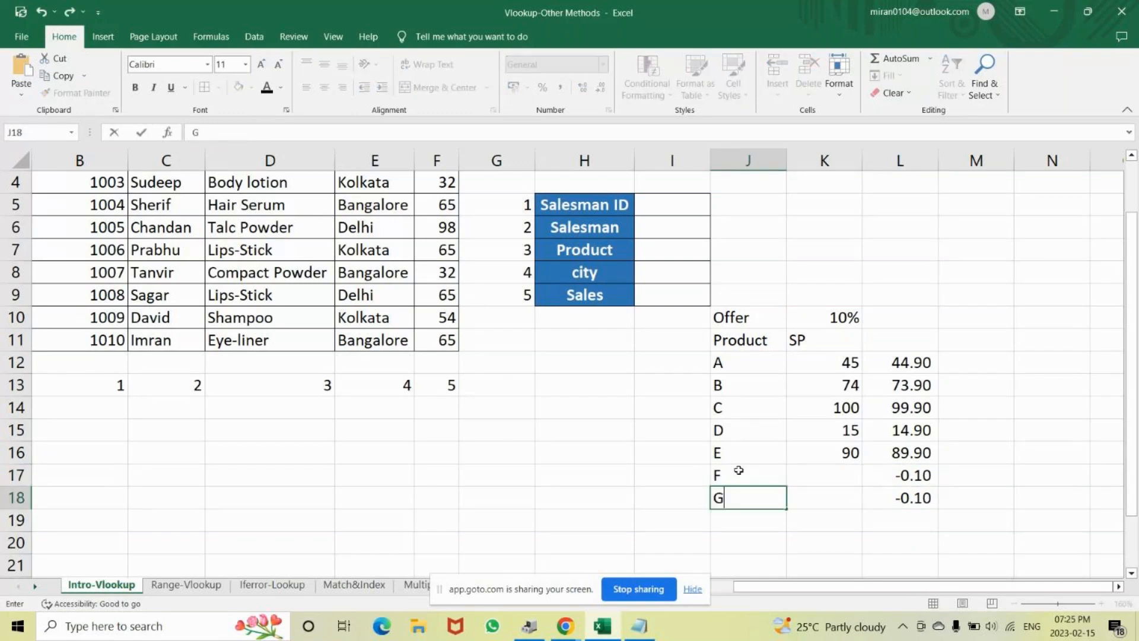
left_click(826, 474)
type("100")
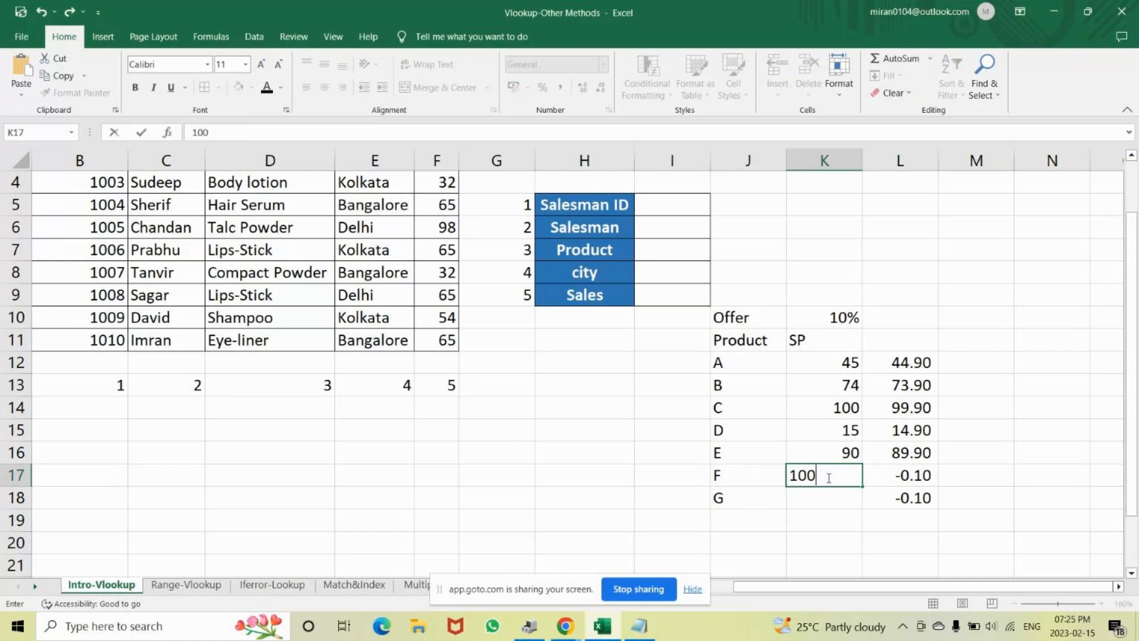
key("Return")
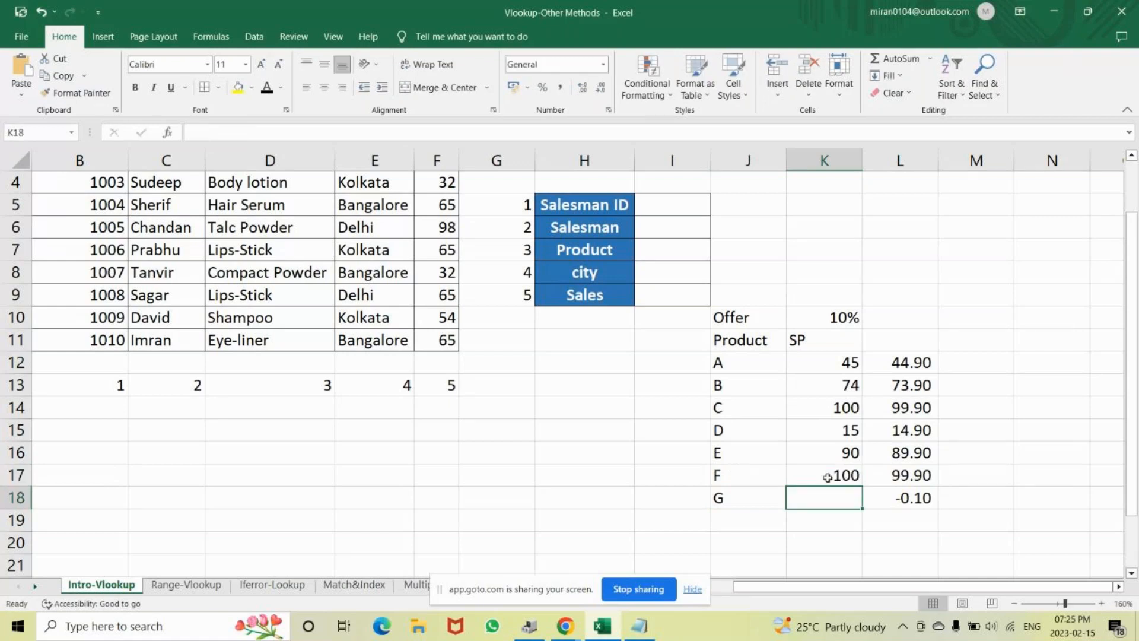
type("550")
key("Return")
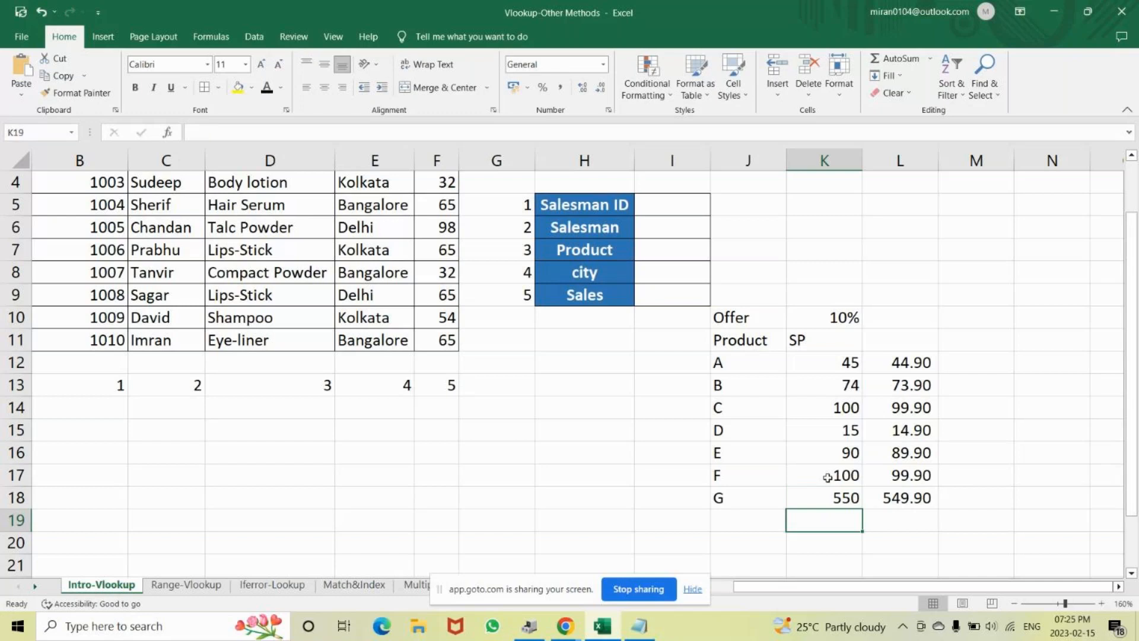
- Clear the whole offer and product price table in J10:L18
left_click(846, 319)
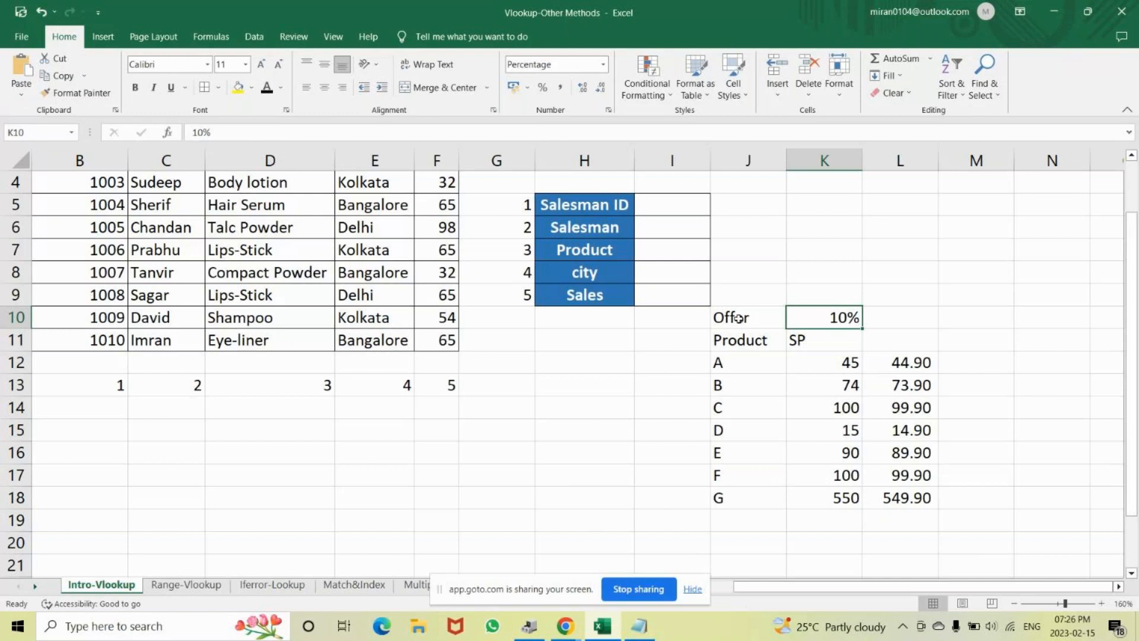
left_click_drag(737, 317, 919, 501)
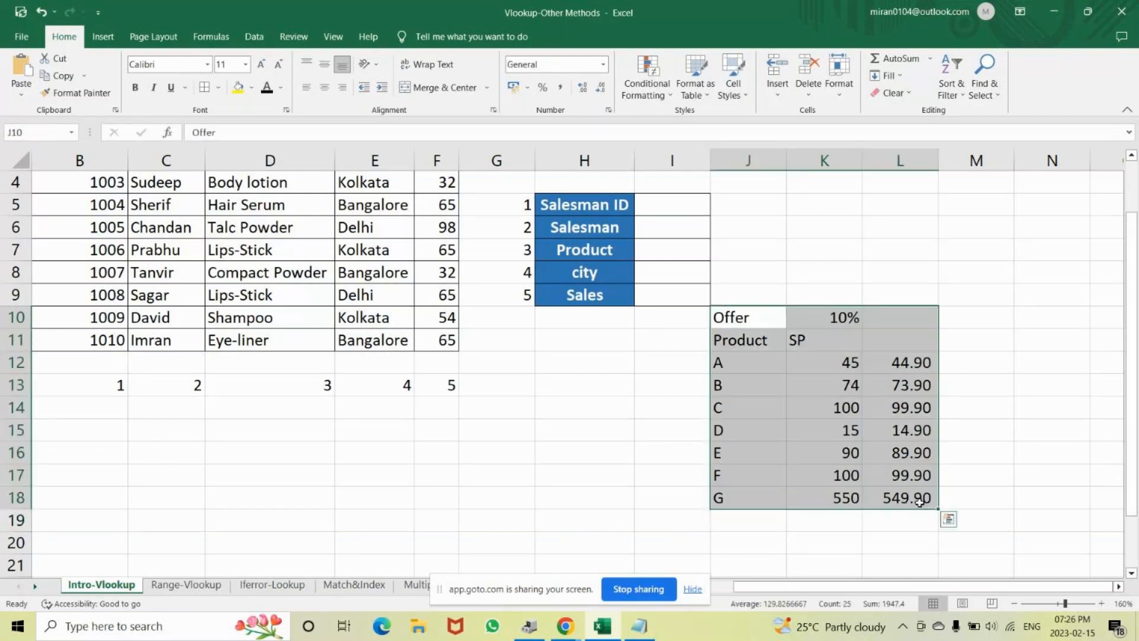
key("Delete")
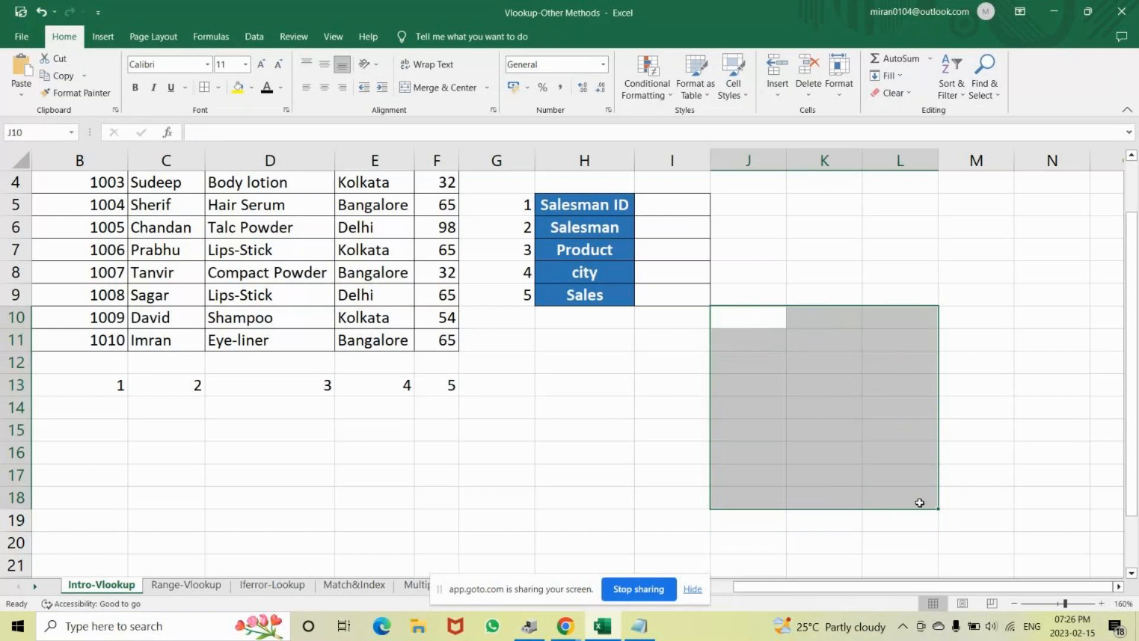
scroll(829, 504, "up", 1)
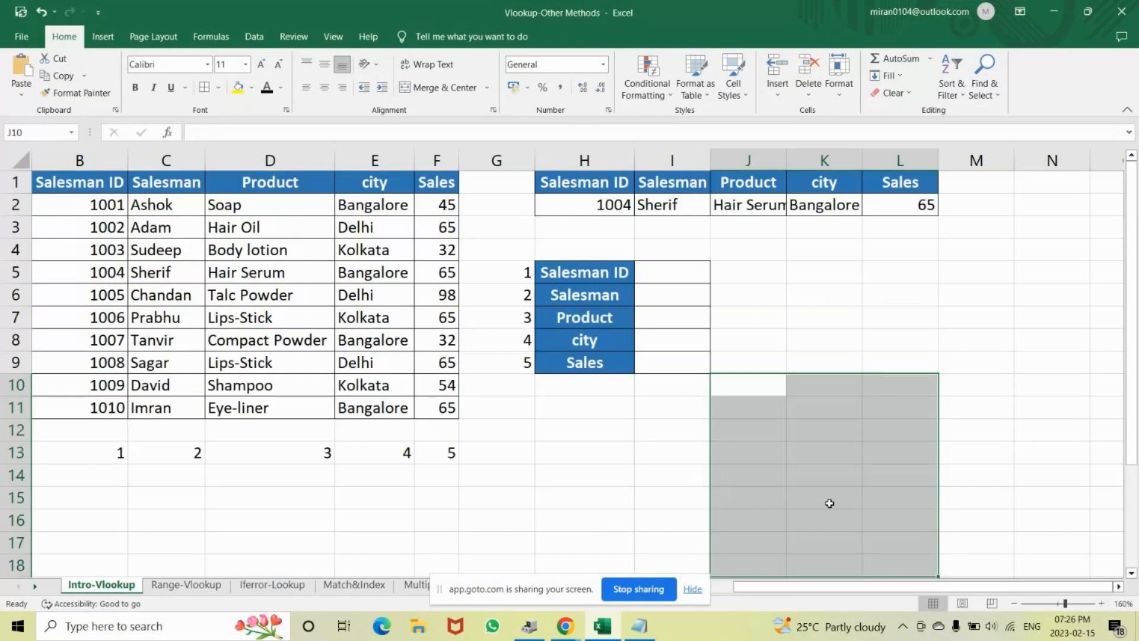
- Look up salesman ID 1006 by entering it in cell H2
left_click(666, 272)
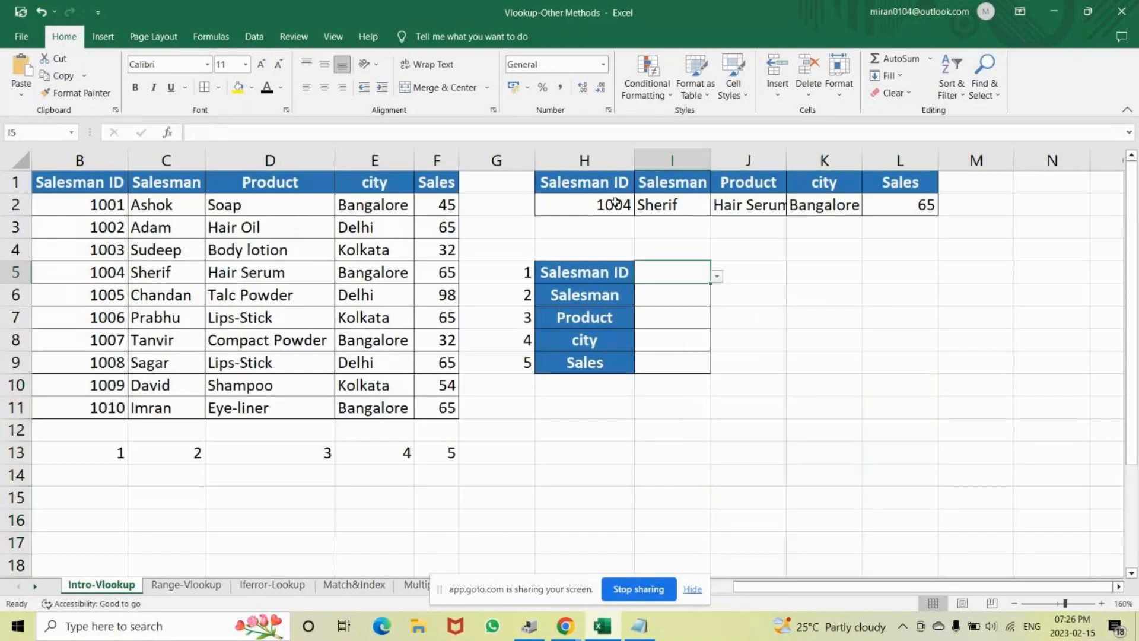
key("Up")
key("Up")
key("Up")
key("Left")
type("1006")
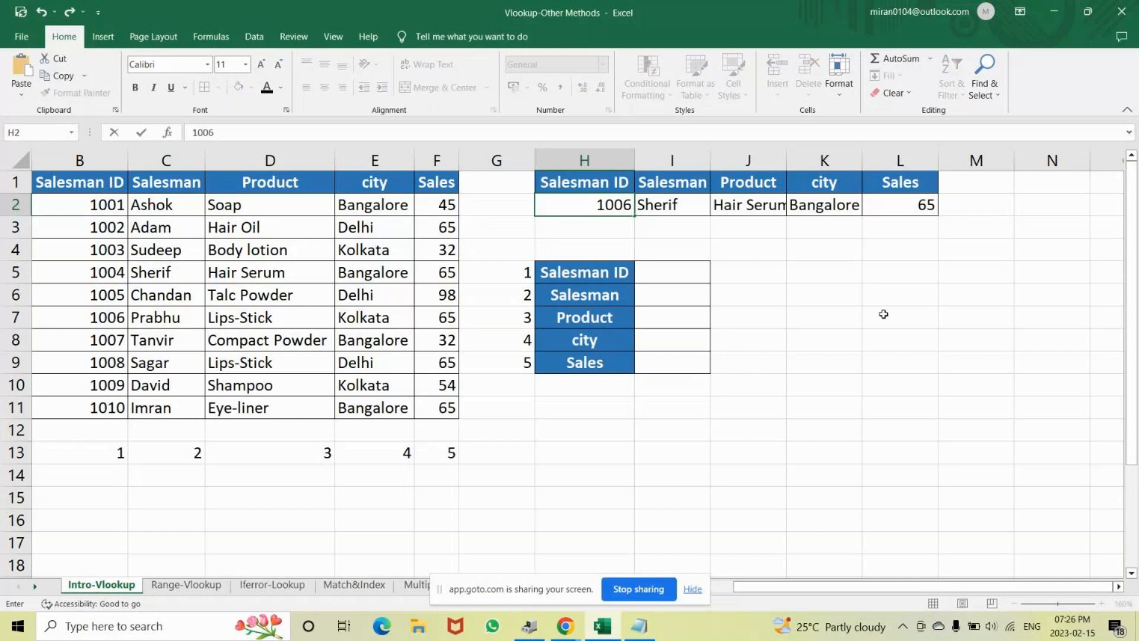
key("Return")
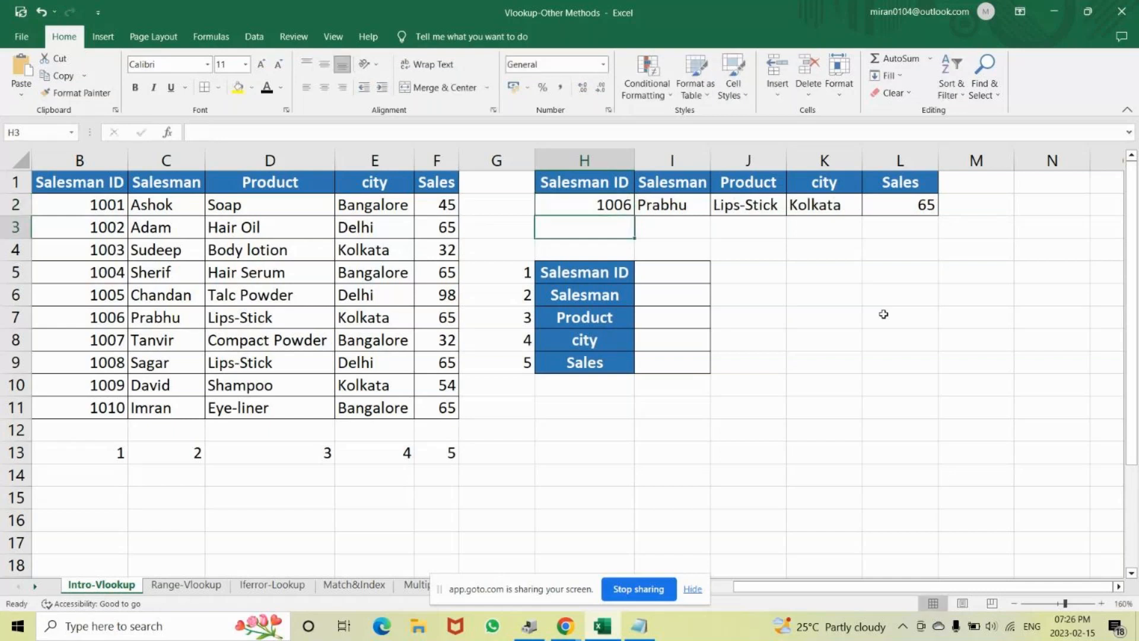
- Test the lookup row with salesman ID 1001 and with 1008 in cell H2
key("Up")
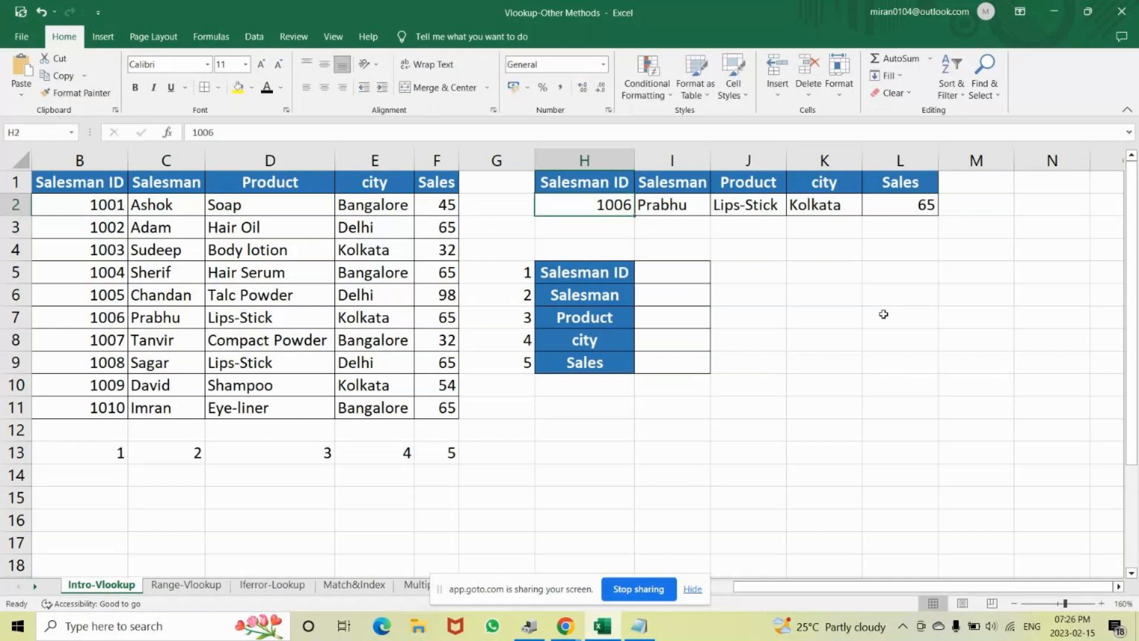
type("1001")
key("Return")
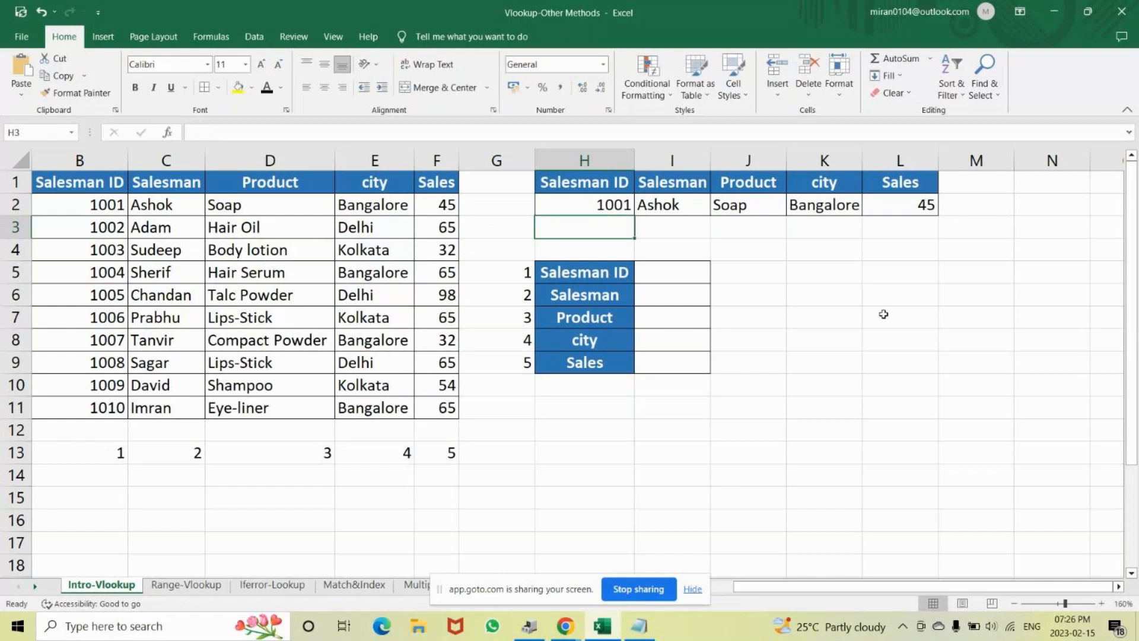
key("Up")
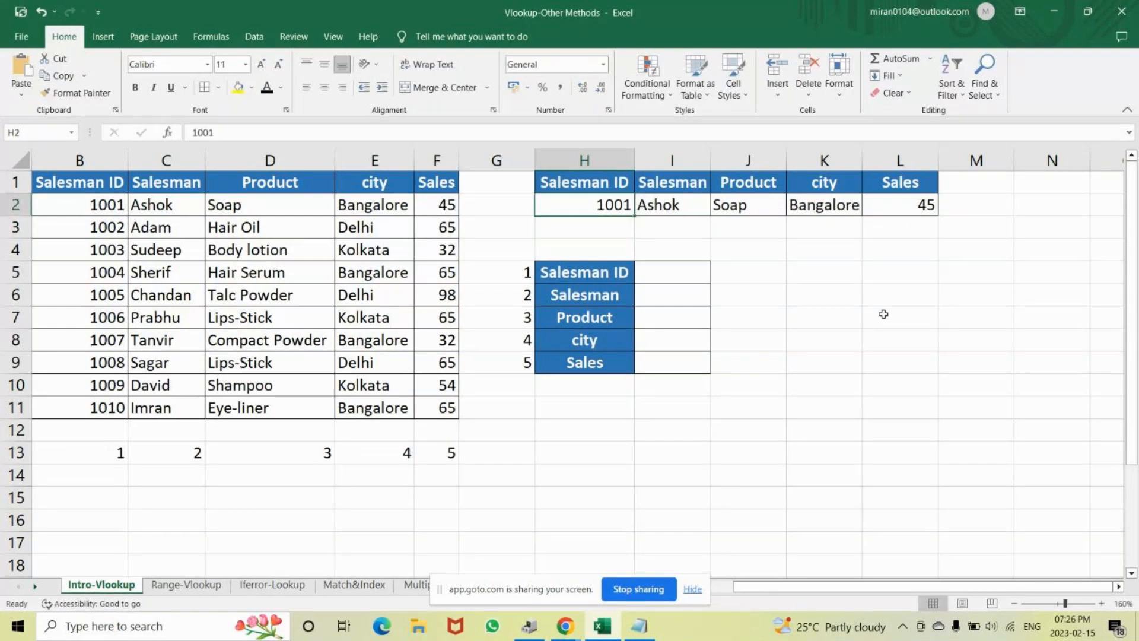
type("1008")
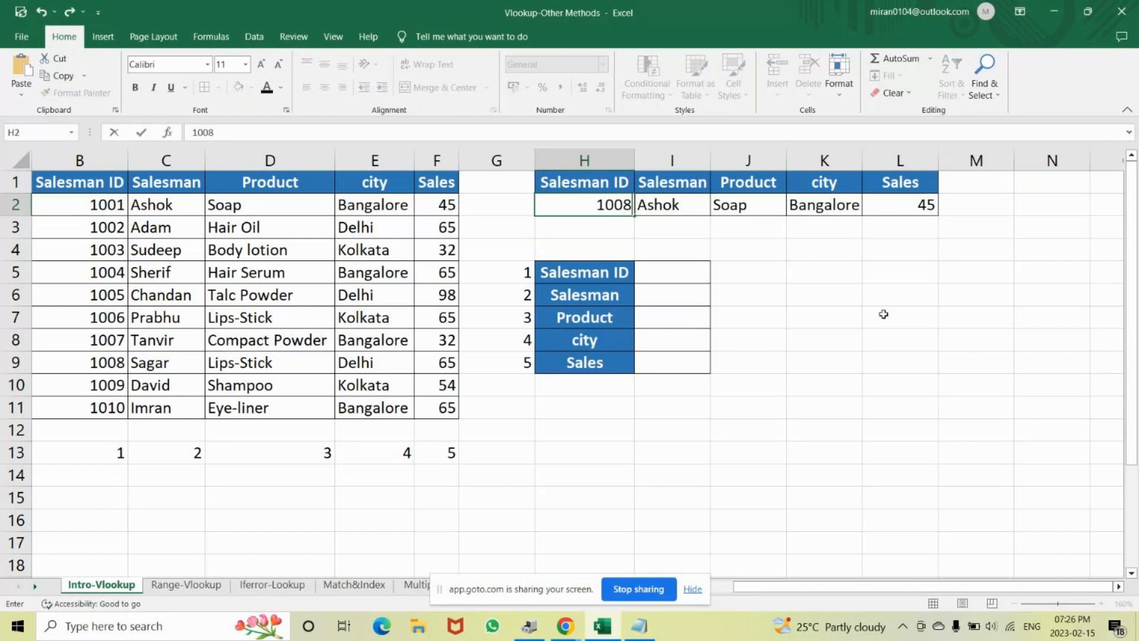
key("Return")
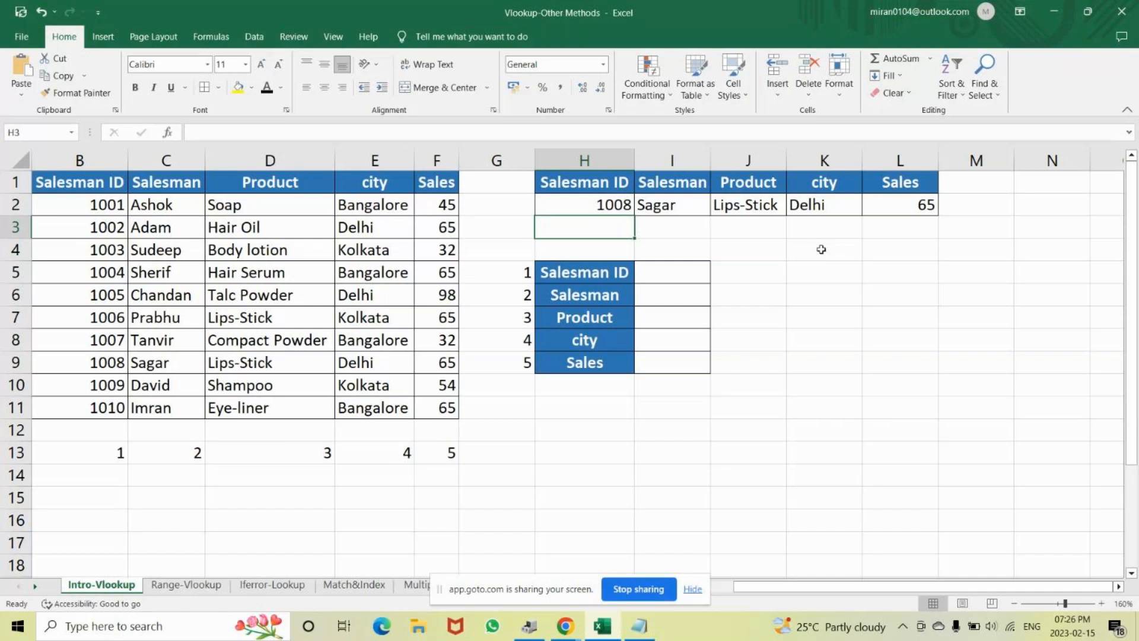
- Try salesman ID 1009 in cell H2, and replace it with 1005
left_click(671, 272)
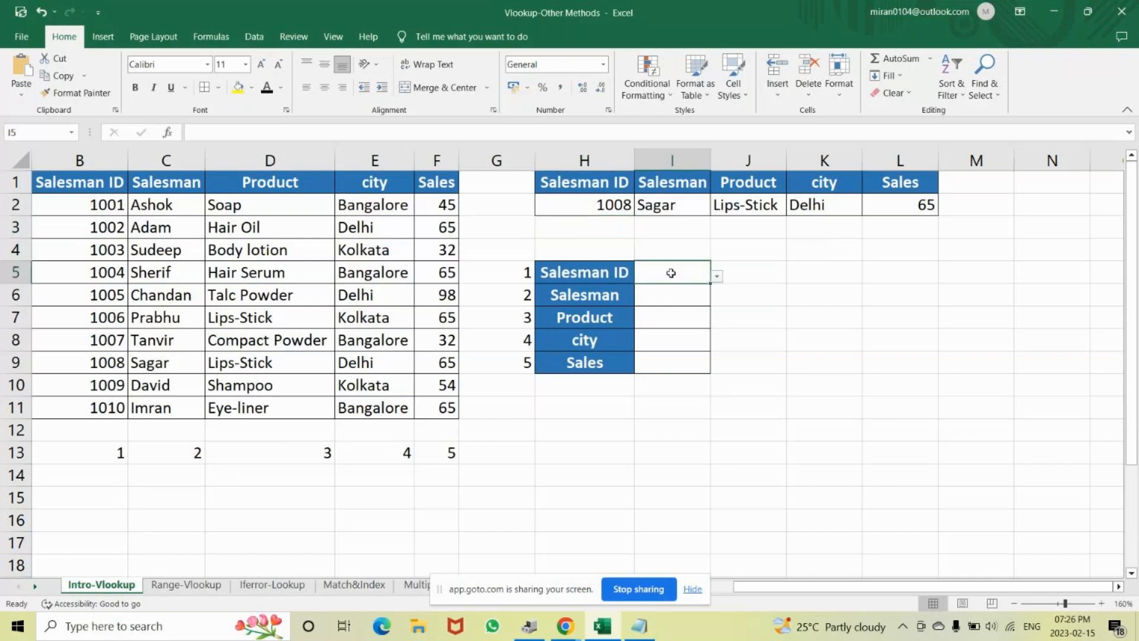
left_click(608, 208)
type("1009")
key("Return")
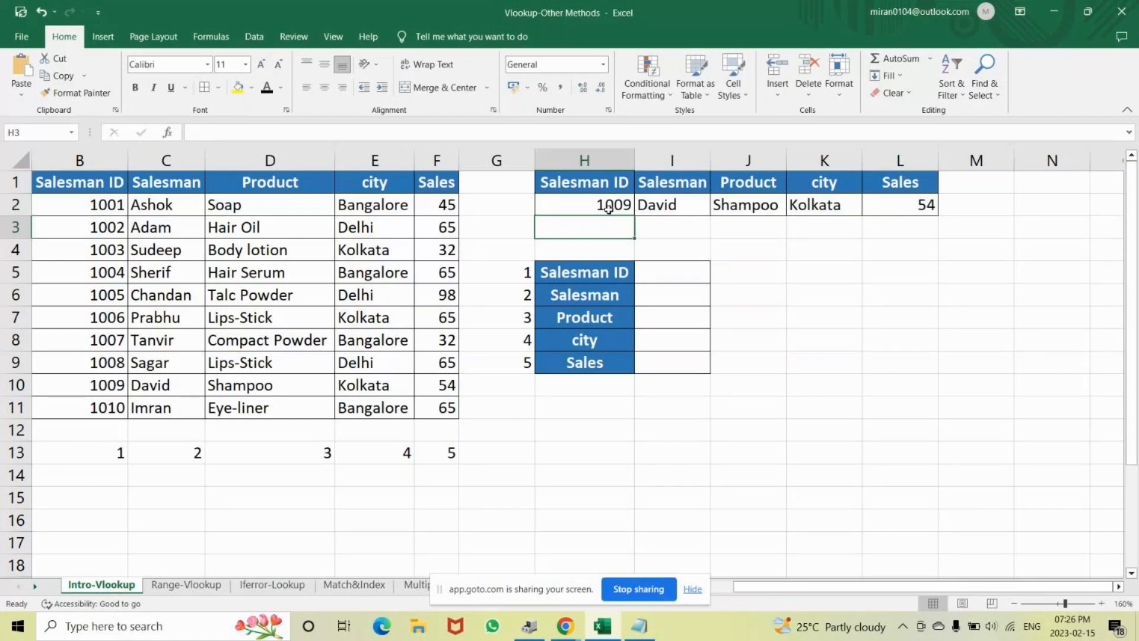
left_click(608, 208)
type("1005")
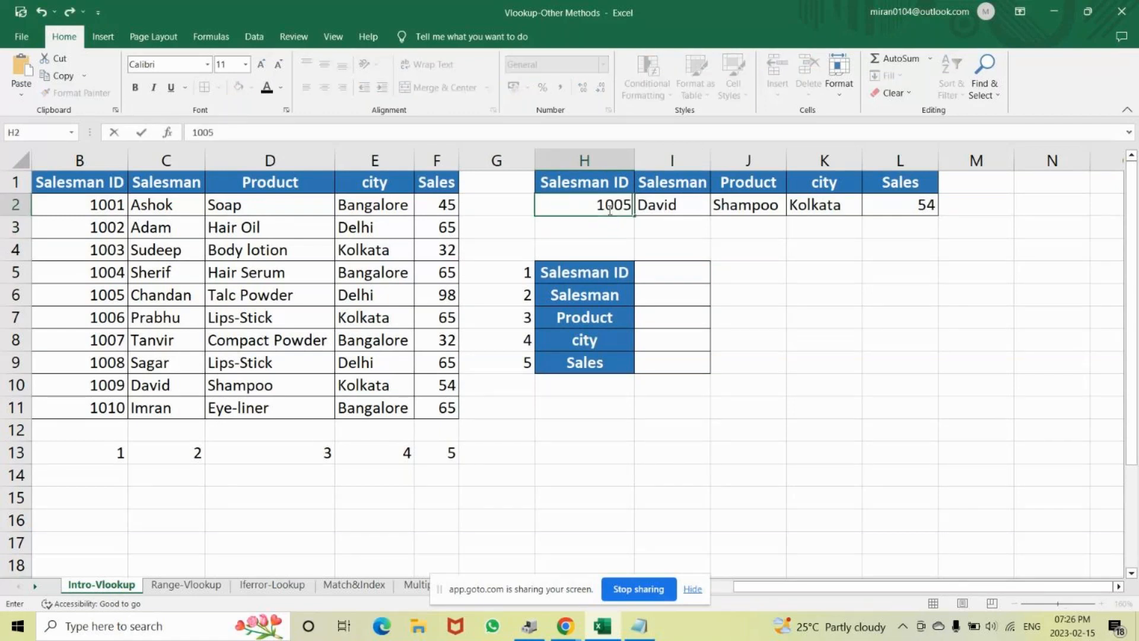
key("Return")
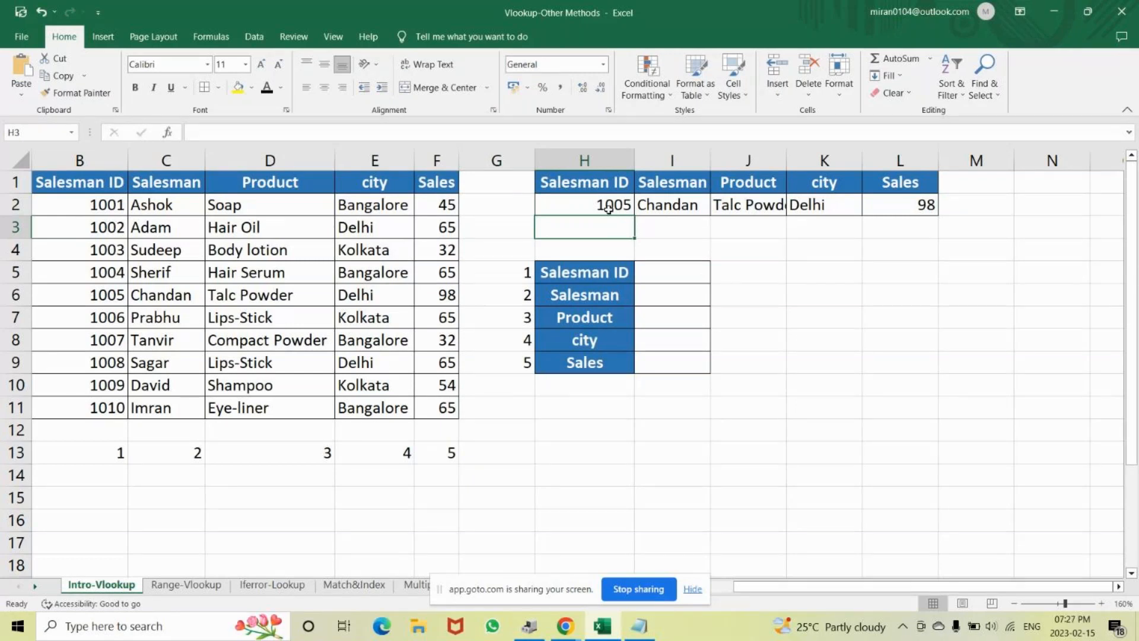
left_click(608, 208)
key("Right")
key("Right")
key("Right")
key("Down")
key("Down")
key("Down")
key("Down")
key("Down")
key("Down")
key("Down")
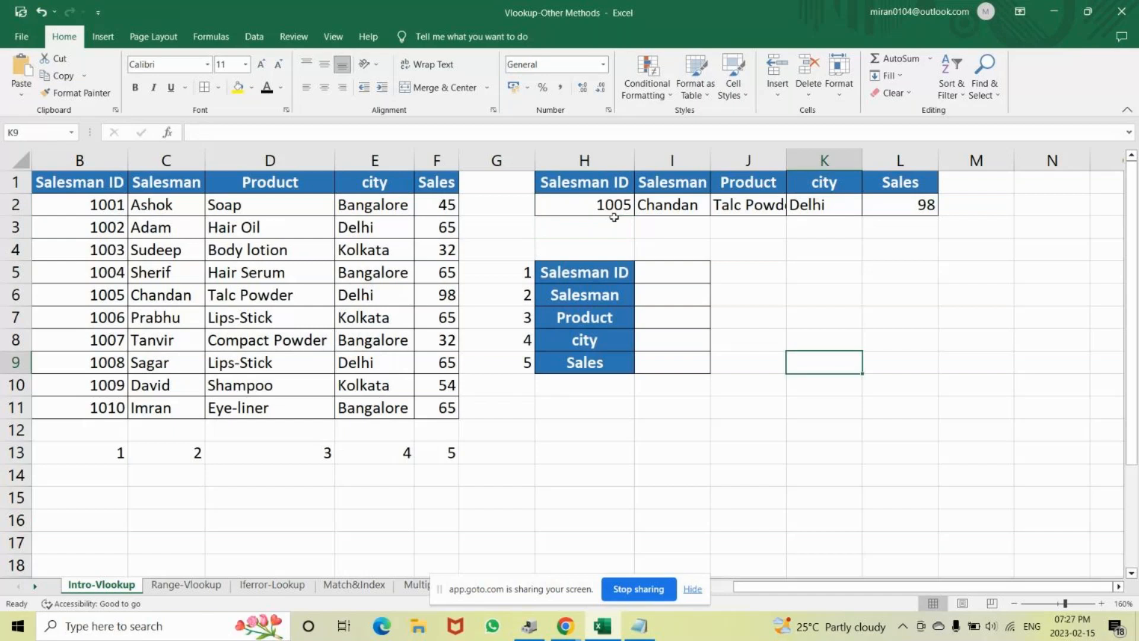
- Add list data validation to cell H2 with the salesman IDs in =$B$2:$B$11 as the source
left_click(615, 214)
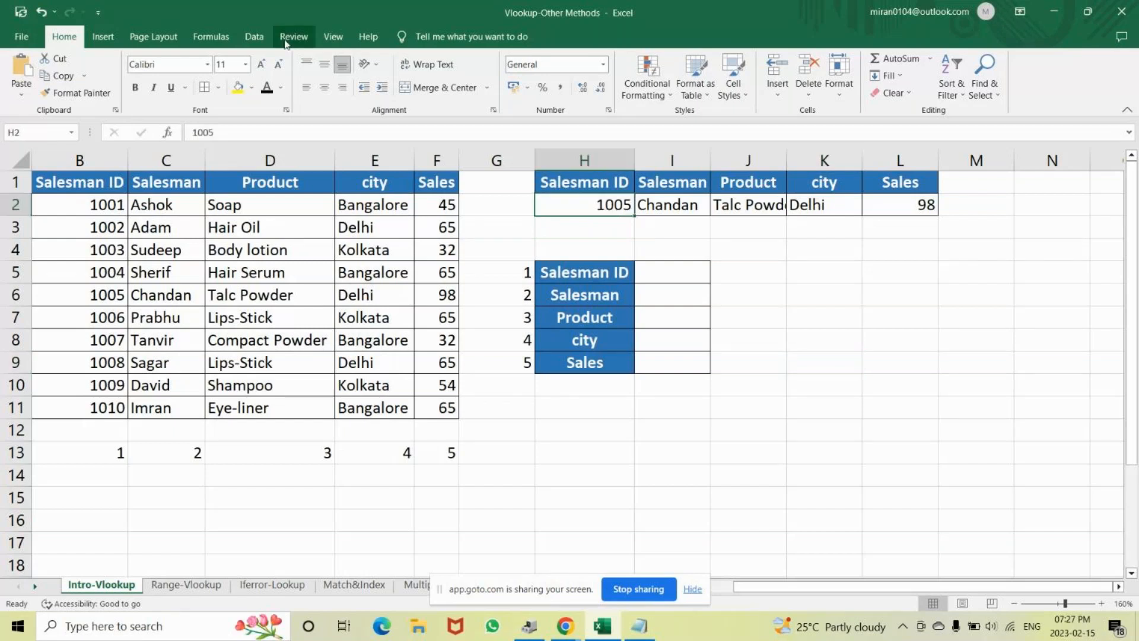
left_click(255, 37)
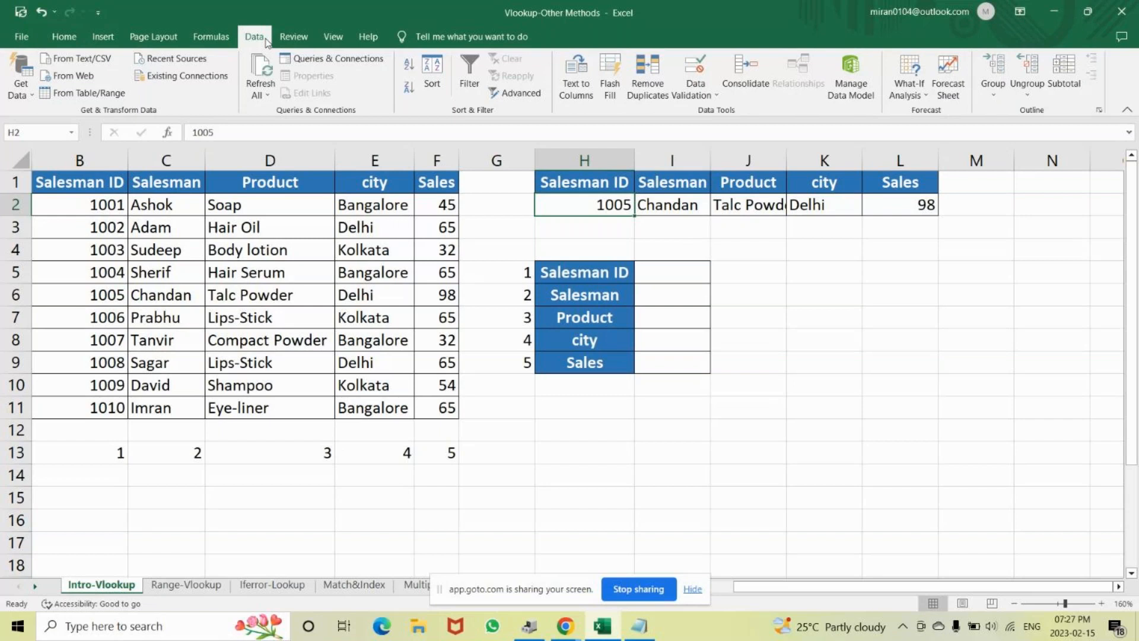
left_click(714, 73)
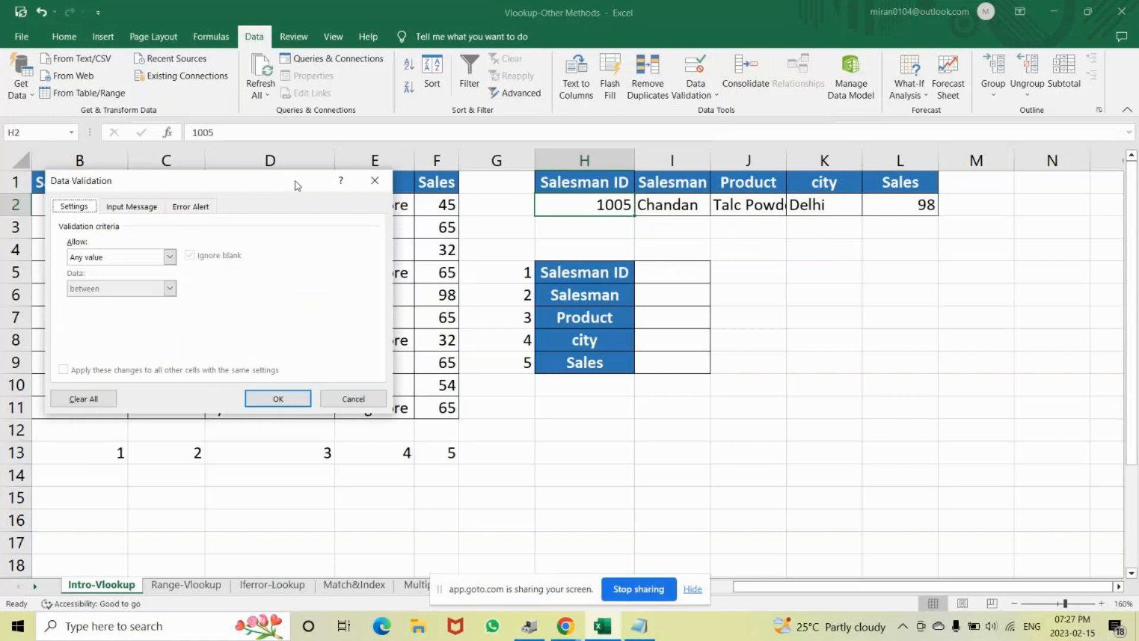
left_click_drag(296, 186, 504, 101)
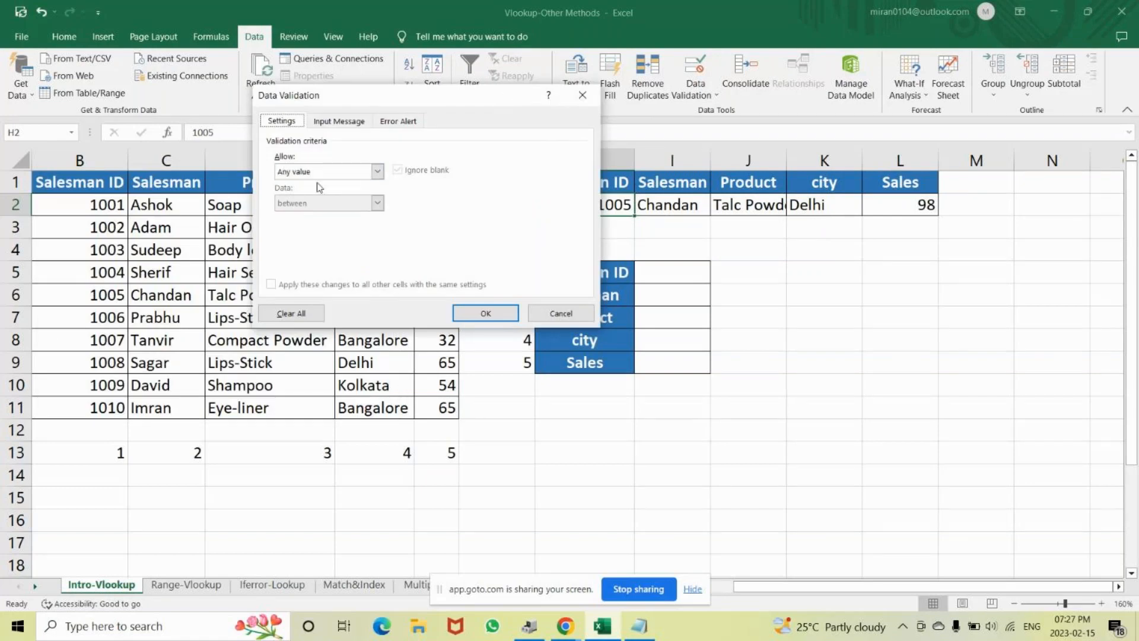
left_click(329, 172)
left_click(288, 214)
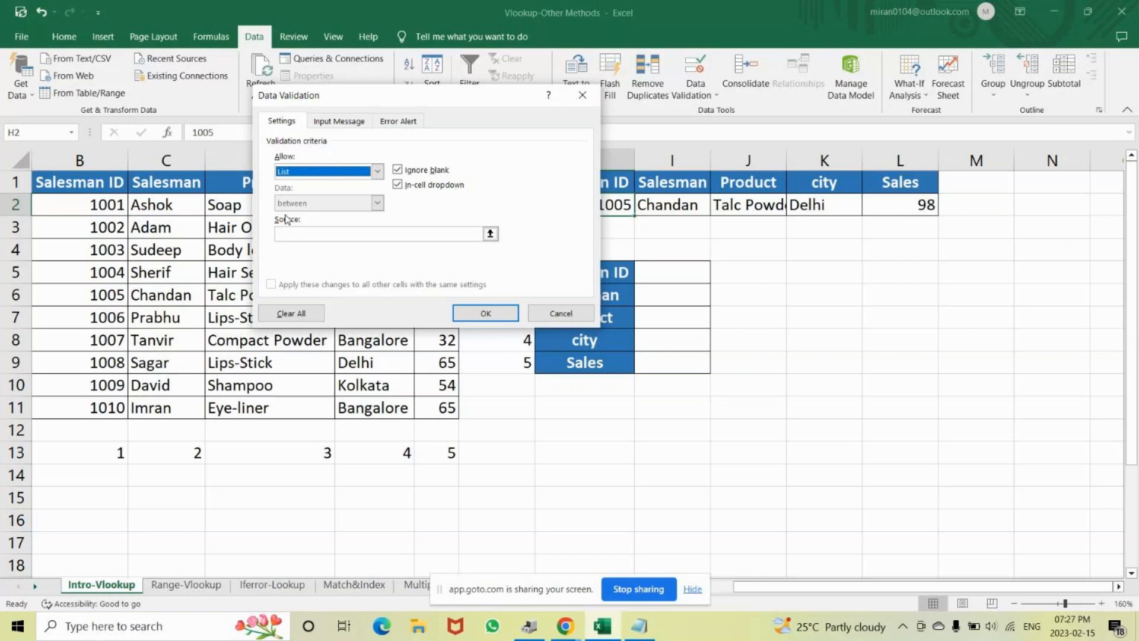
left_click(289, 234)
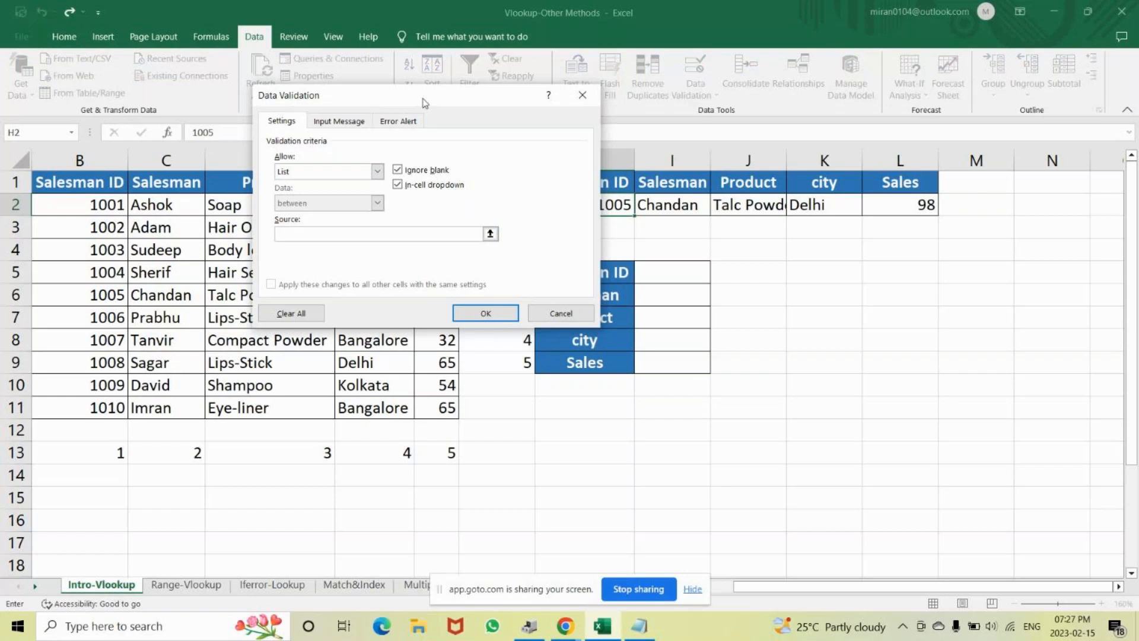
left_click_drag(425, 102, 820, 101)
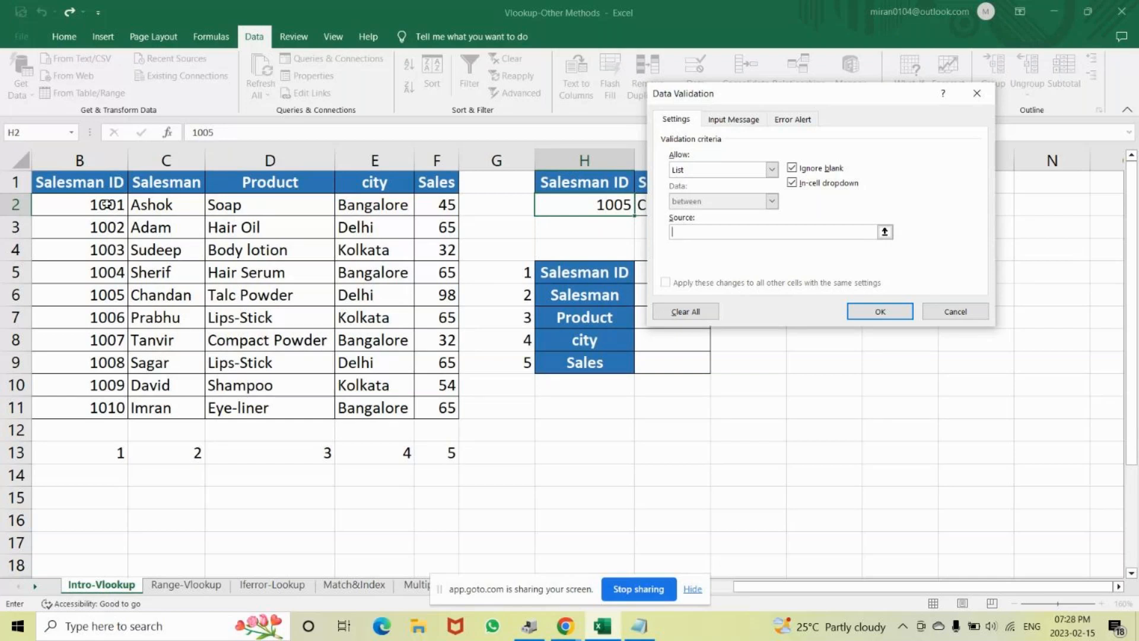
left_click(108, 212)
left_click_drag(108, 211, 107, 411)
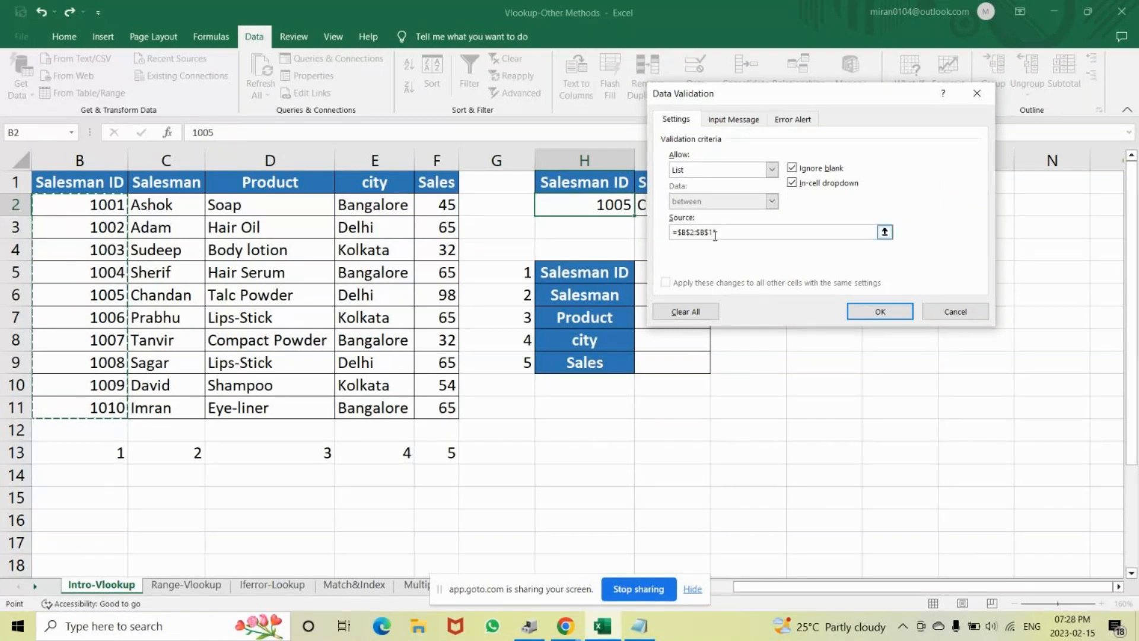
left_click(867, 313)
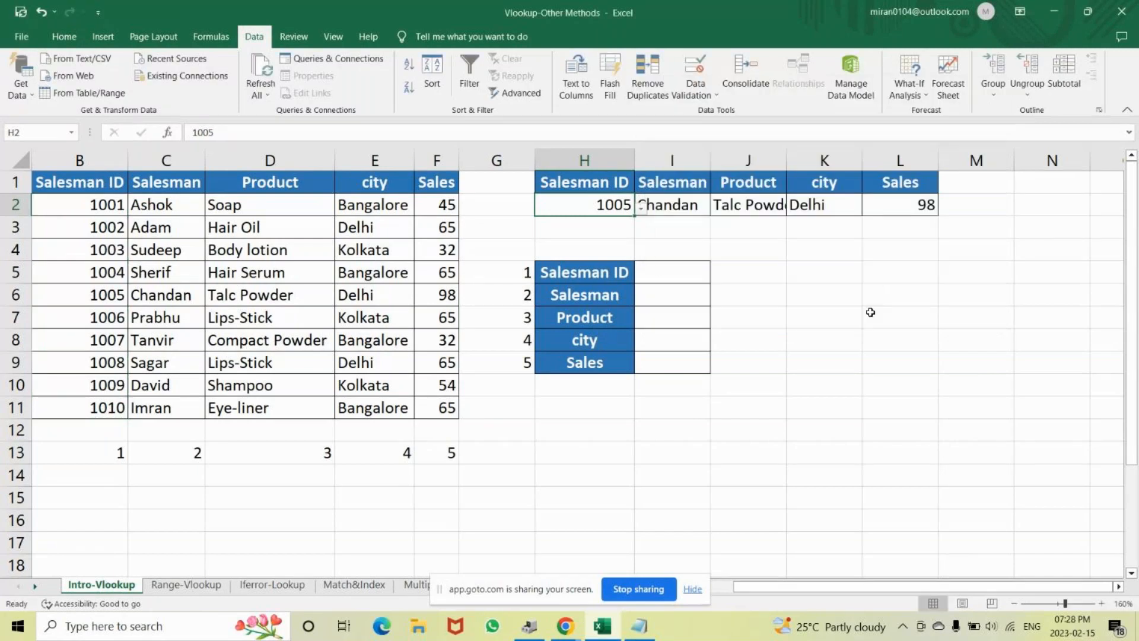
- Test the drop-down list in H2 by choosing salesman IDs 1007 and 1005, and finish with 1004
left_click(641, 208)
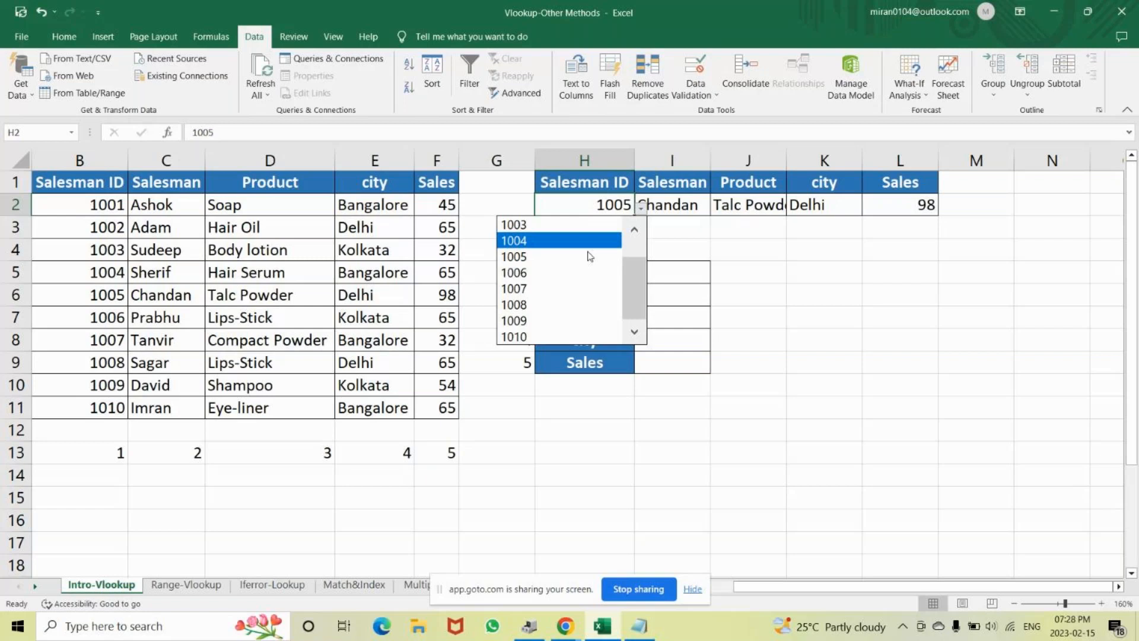
left_click(589, 288)
left_click(641, 209)
left_click(596, 257)
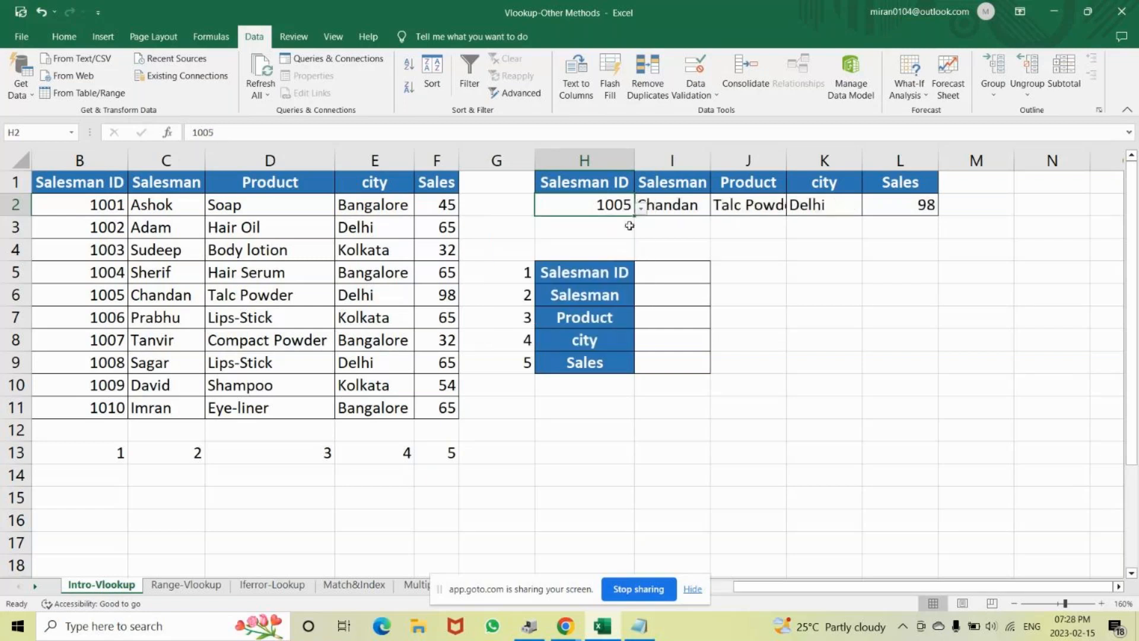
left_click(642, 208)
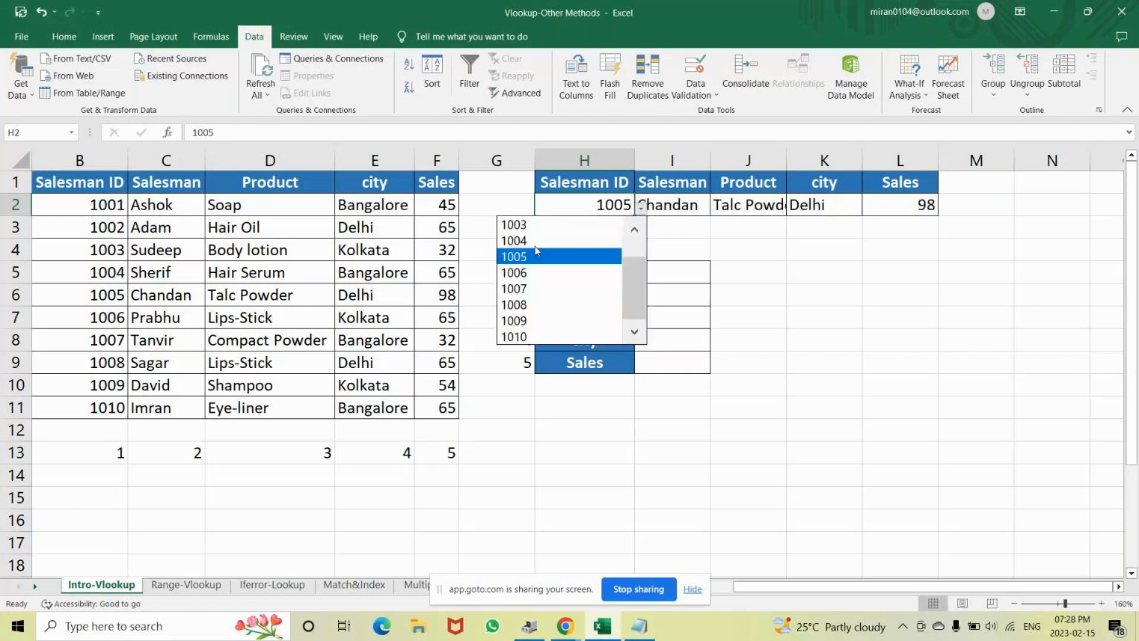
left_click(535, 242)
left_click(641, 209)
left_click(580, 287)
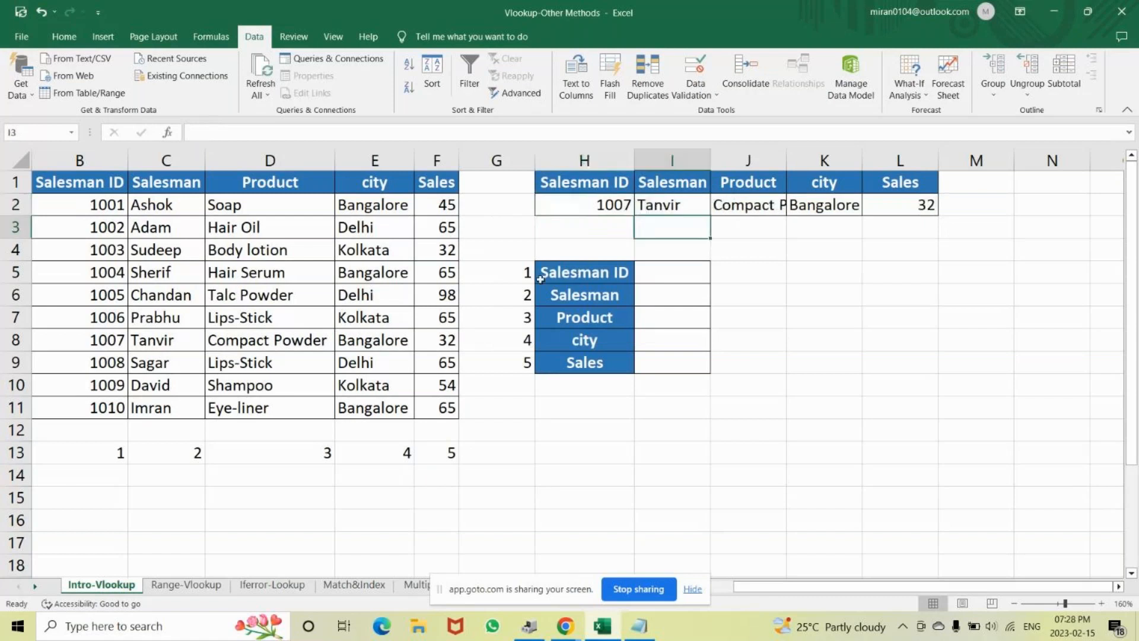
left_click(641, 210)
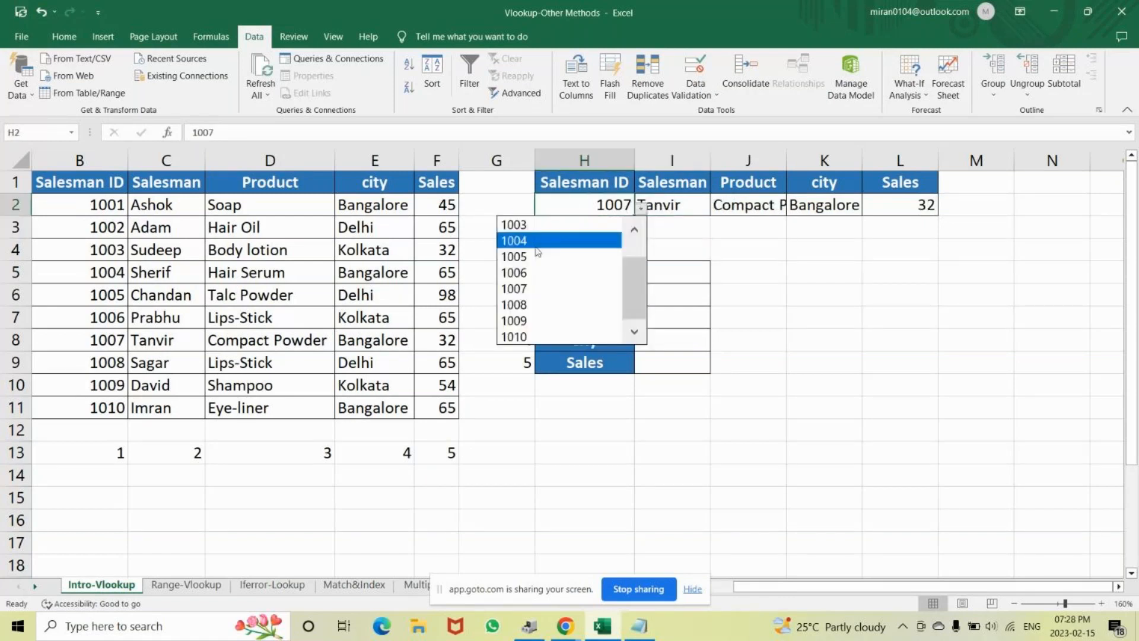
left_click(537, 241)
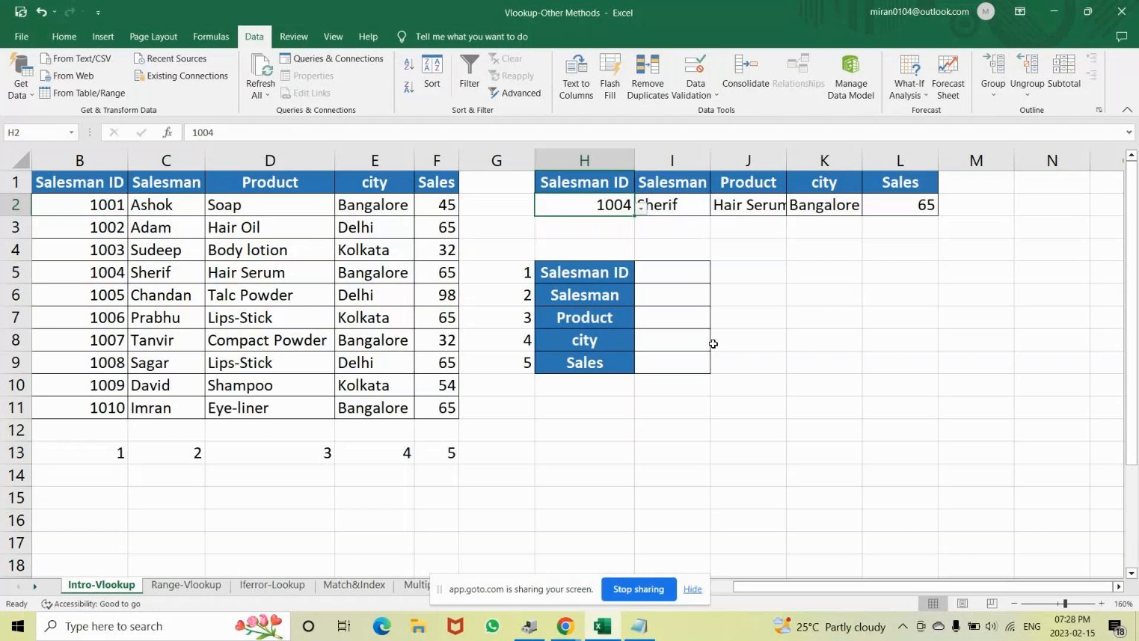
- Enter salesman ID 1008 in cell I5 of the vertical lookup table
left_click(669, 268)
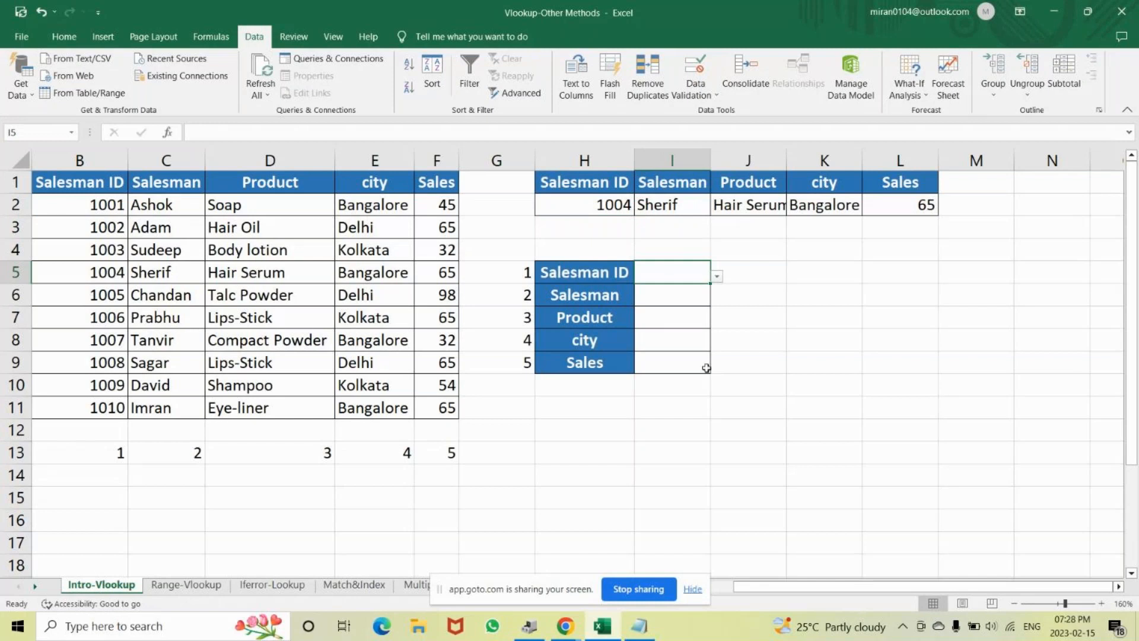
type("100")
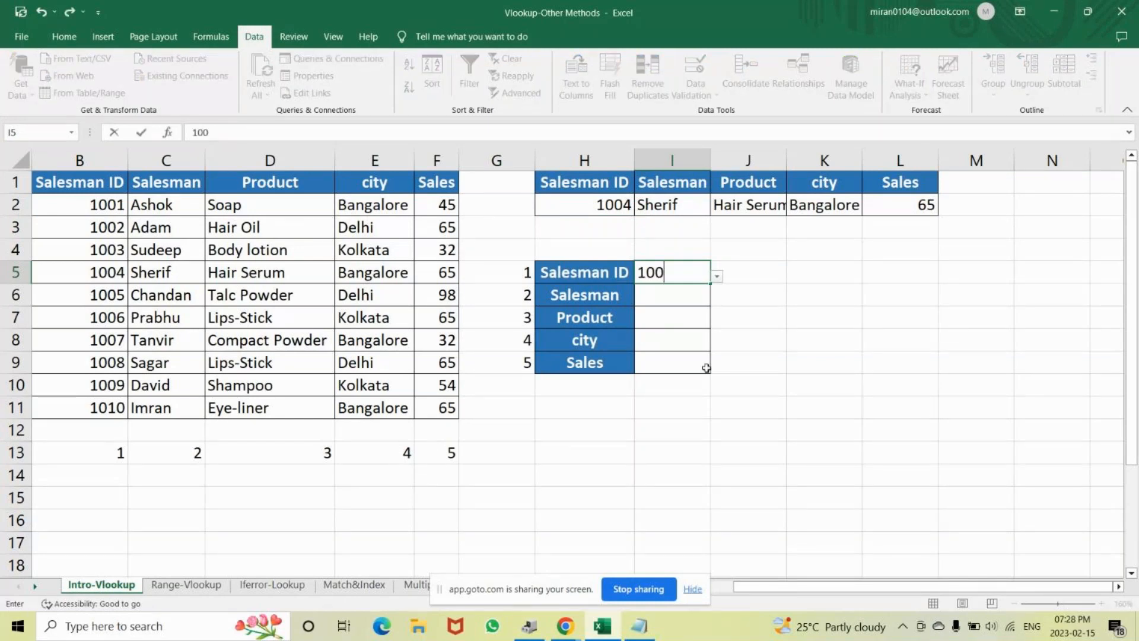
type("8")
key("Return")
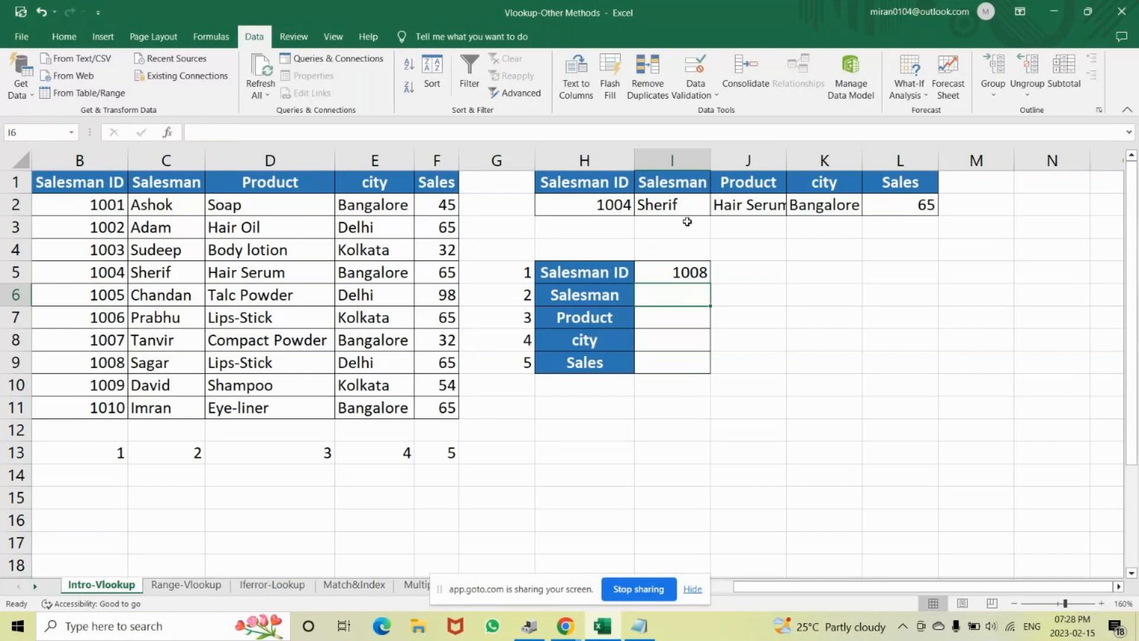
type("=")
key("BackSpace")
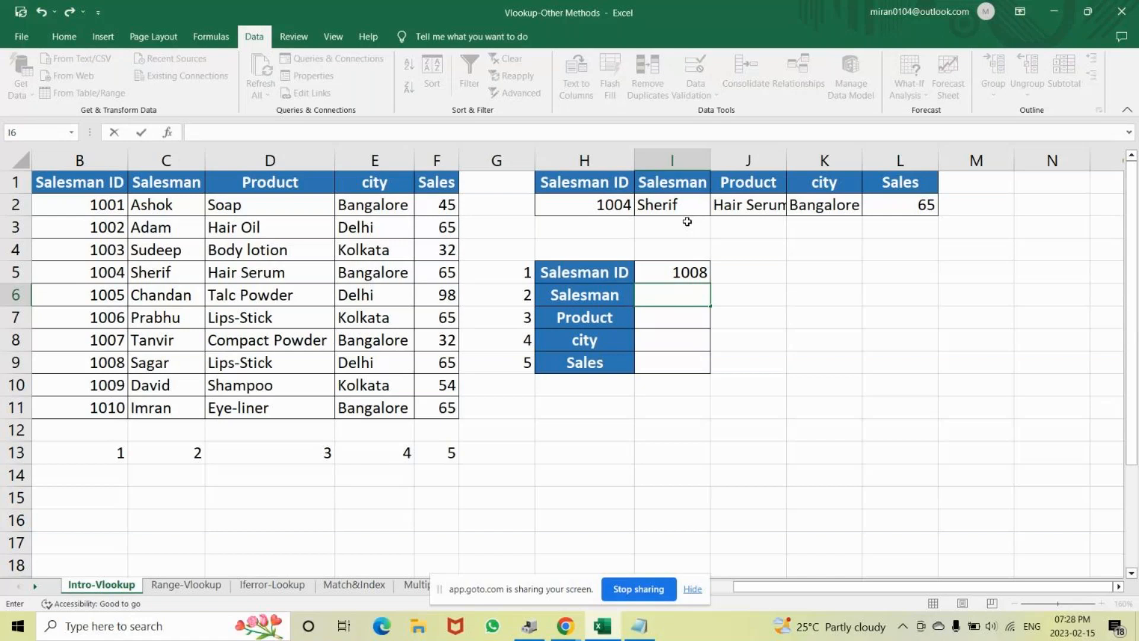
- Clear the helper numbers in G5:G9 beside the vertical lookup table
left_click_drag(511, 279, 528, 363)
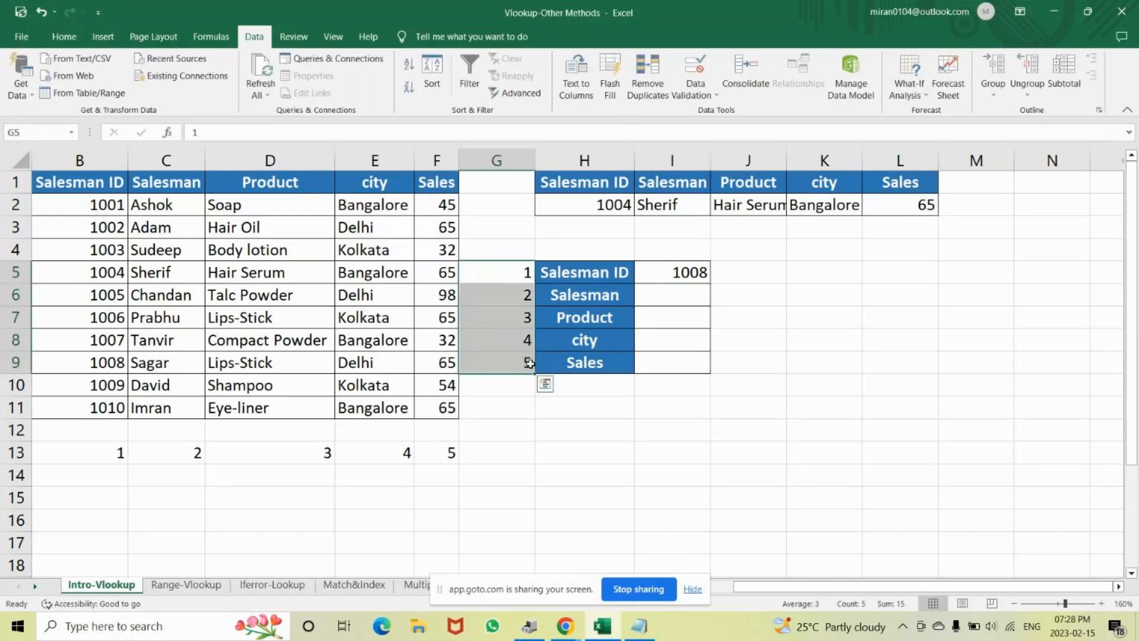
type("+")
key("BackSpace")
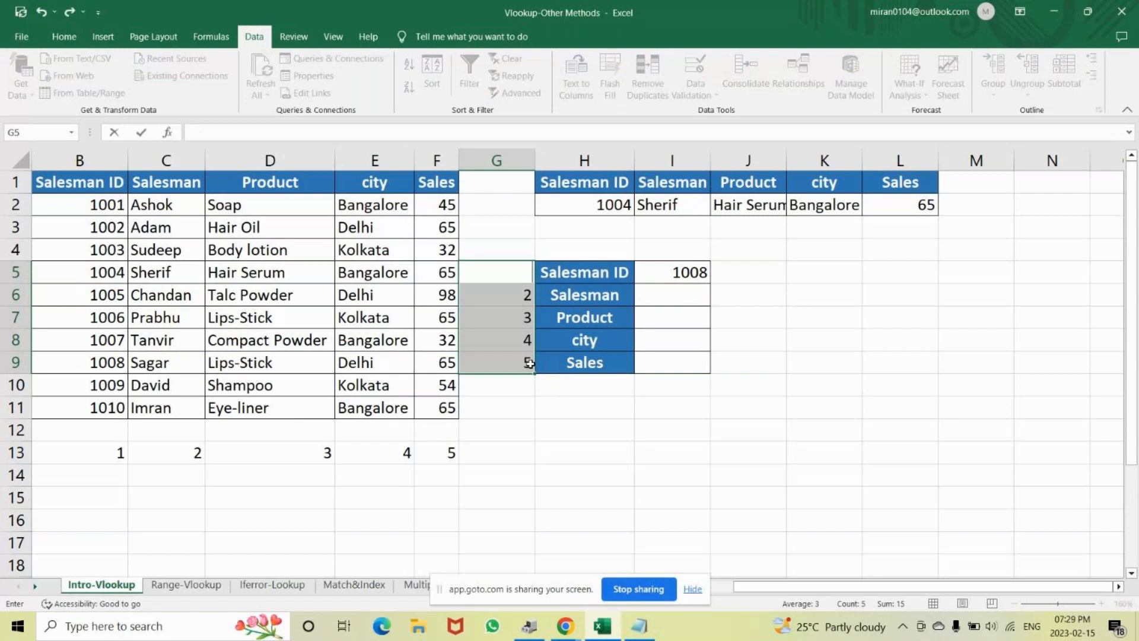
key("Return")
key("BackSpace")
key("Return")
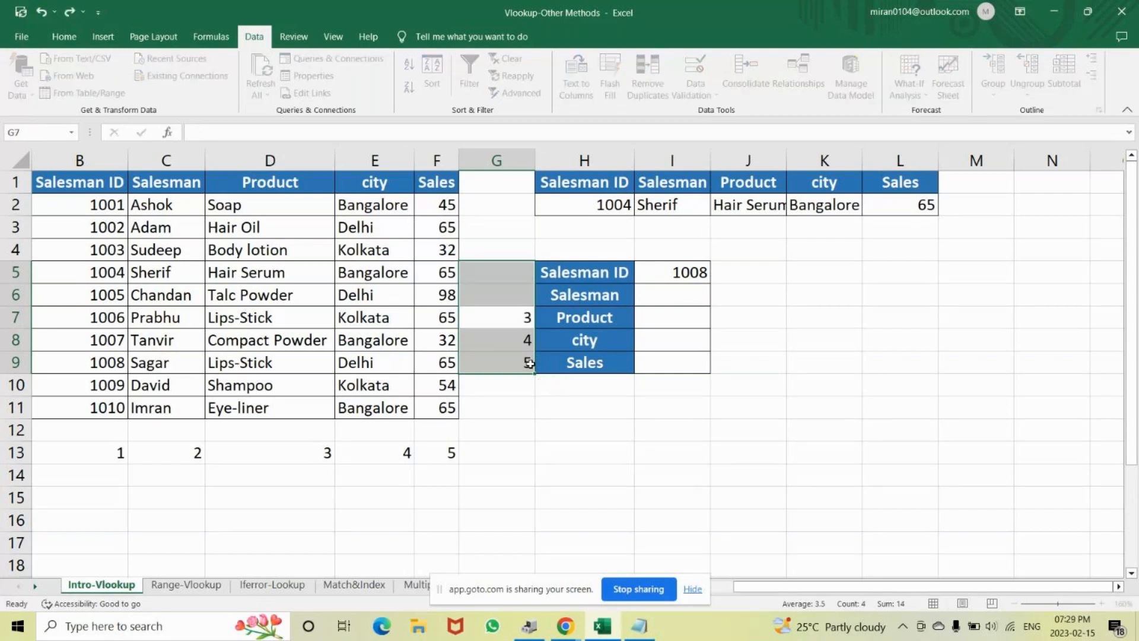
key("BackSpace")
key("Return")
key("BackSpace")
key("Return")
key("BackSpace")
- Start a VLOOKUP formula in I6 with absolute lookup value $I$5 and absolute table range $B$1:$F$11
left_click(668, 298)
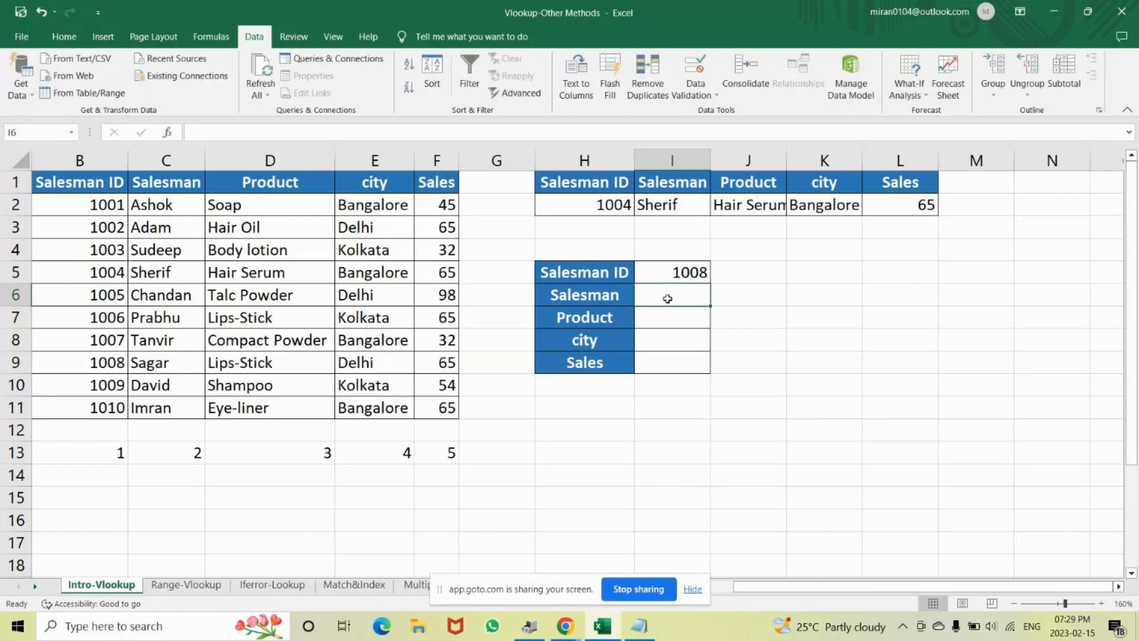
type("=")
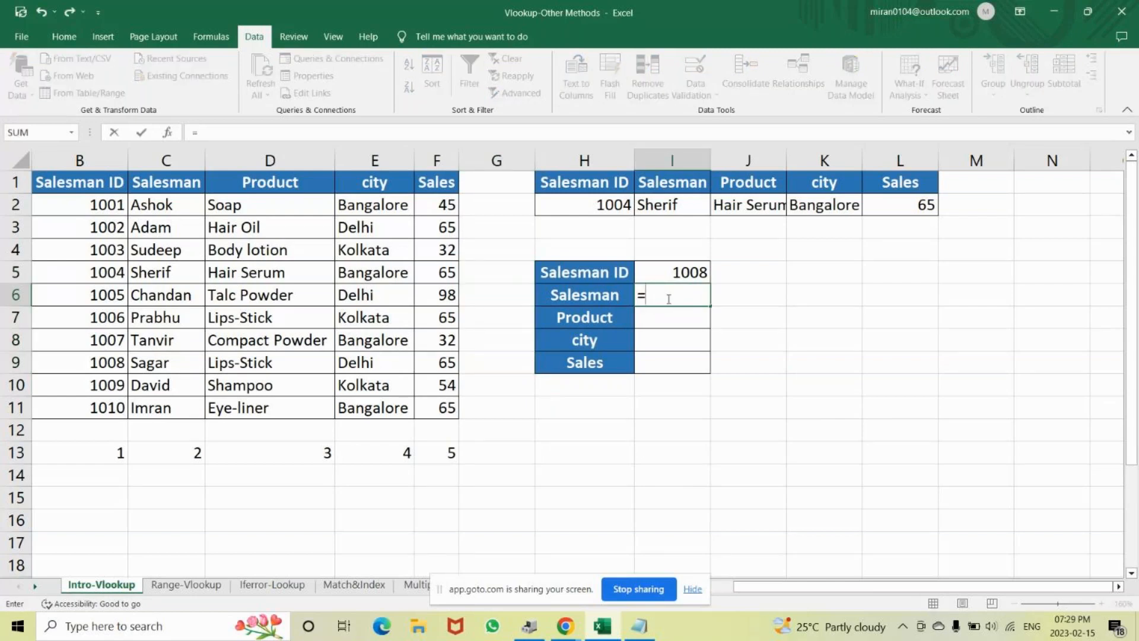
type("vloo")
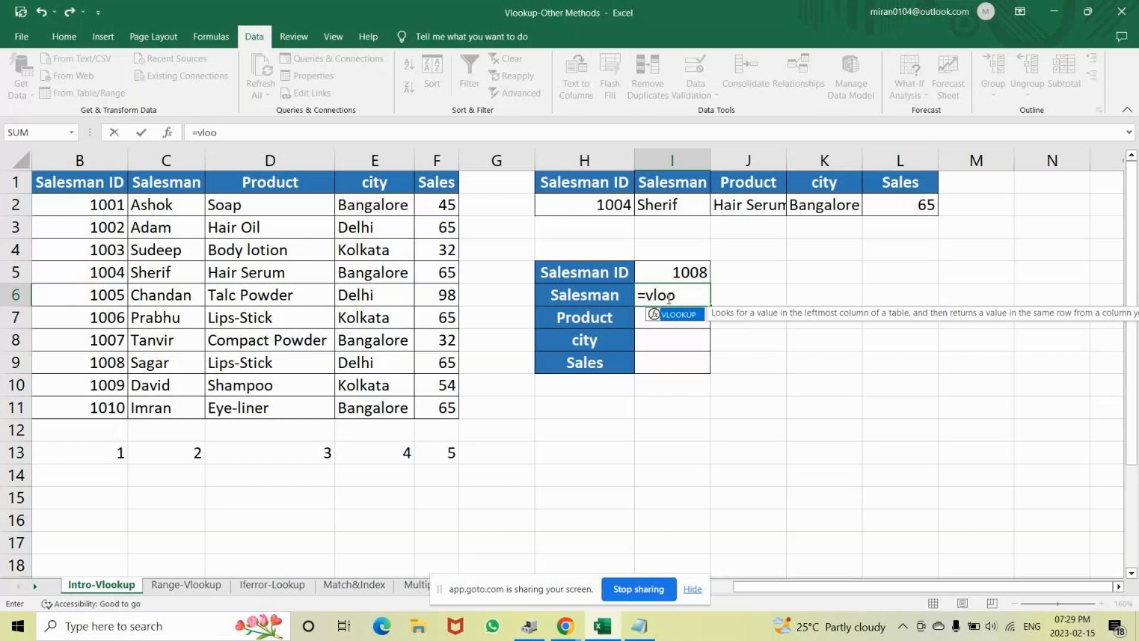
type("kup")
key("Tab")
left_click(700, 270)
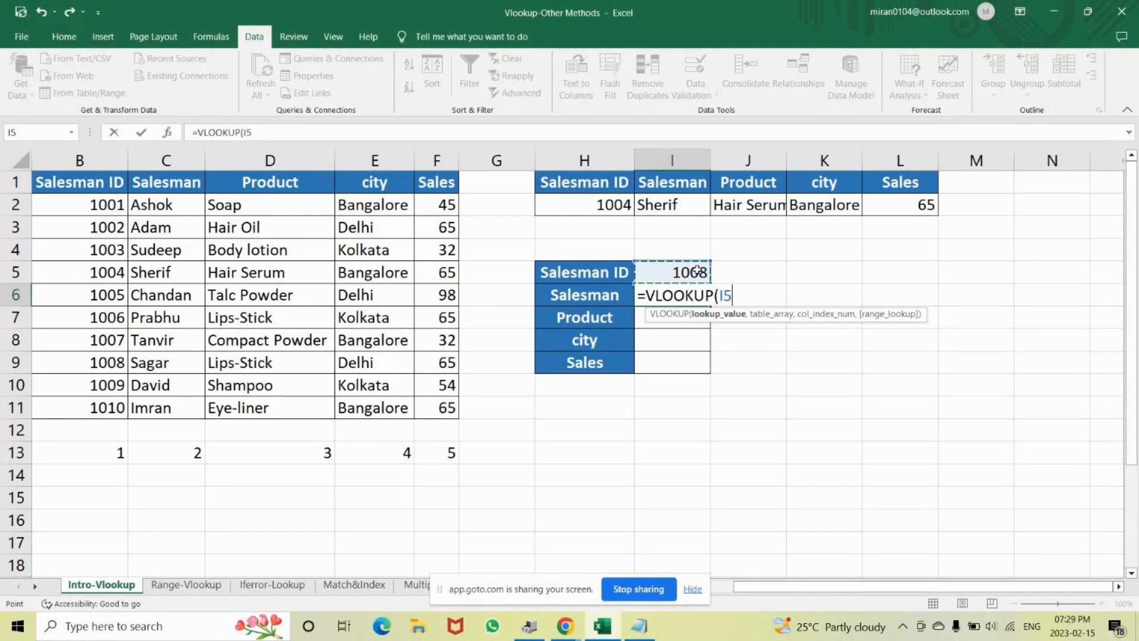
key("F4")
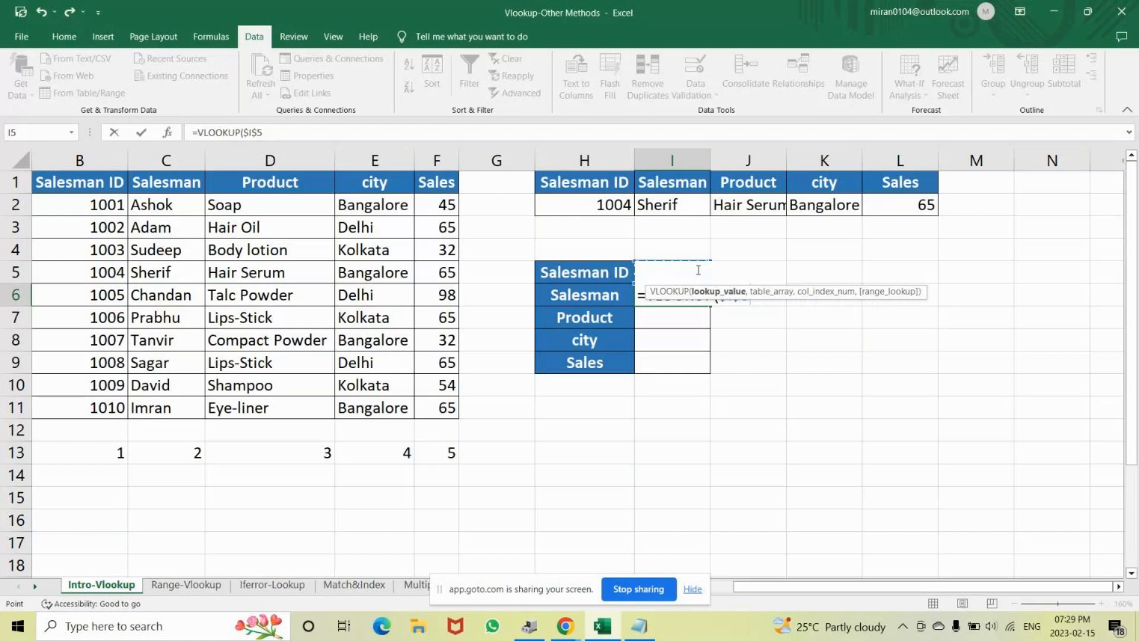
type(",")
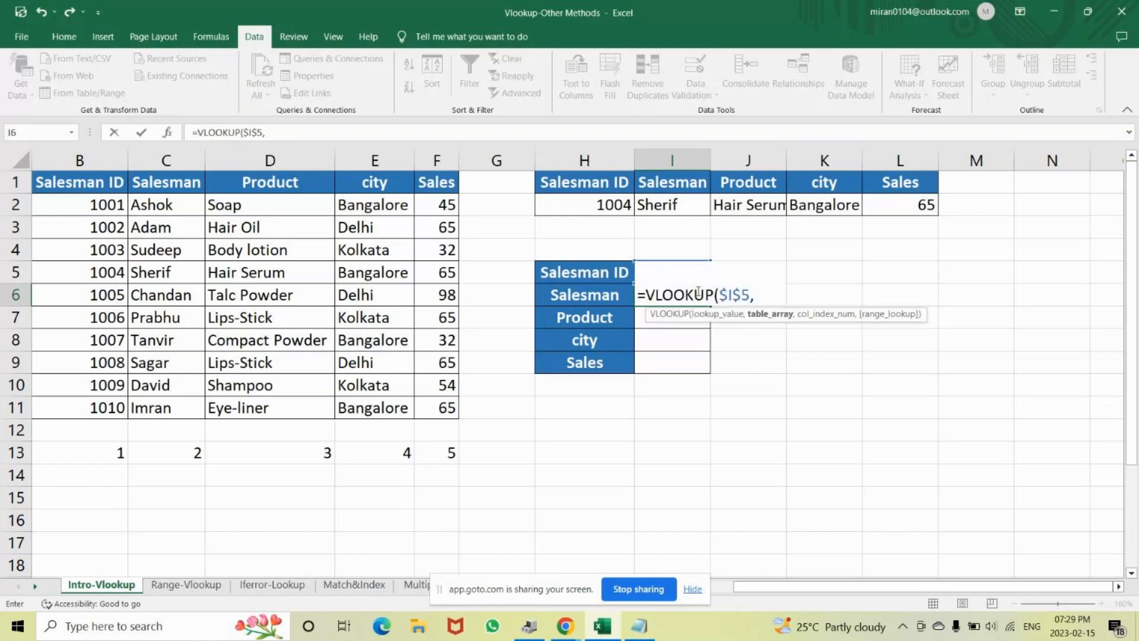
left_click_drag(51, 185, 434, 406)
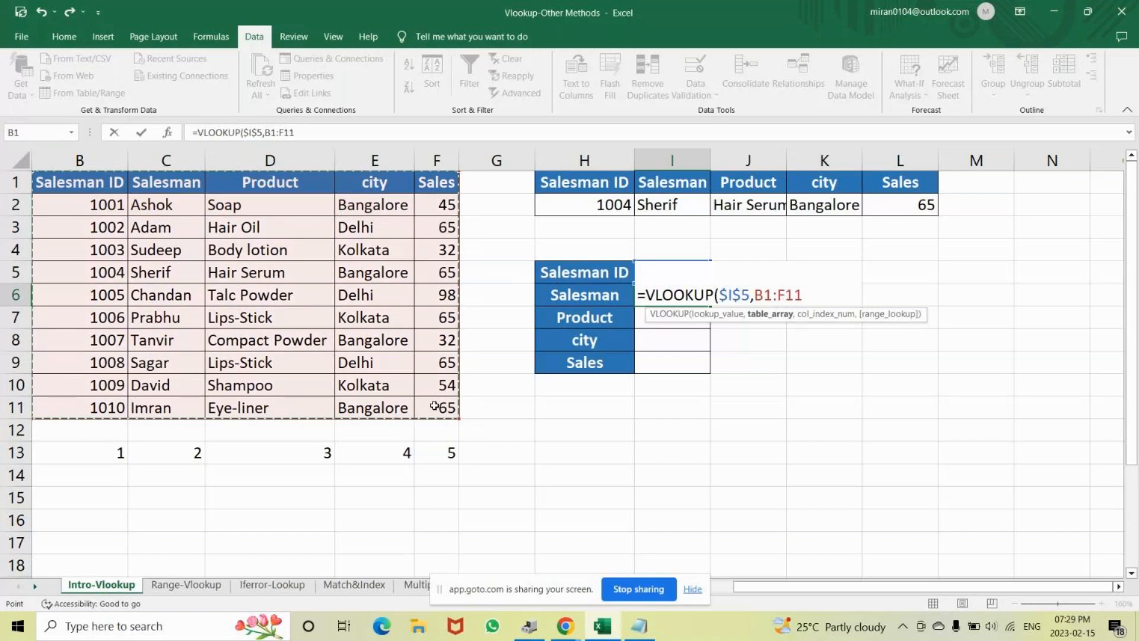
key("F4")
type(",")
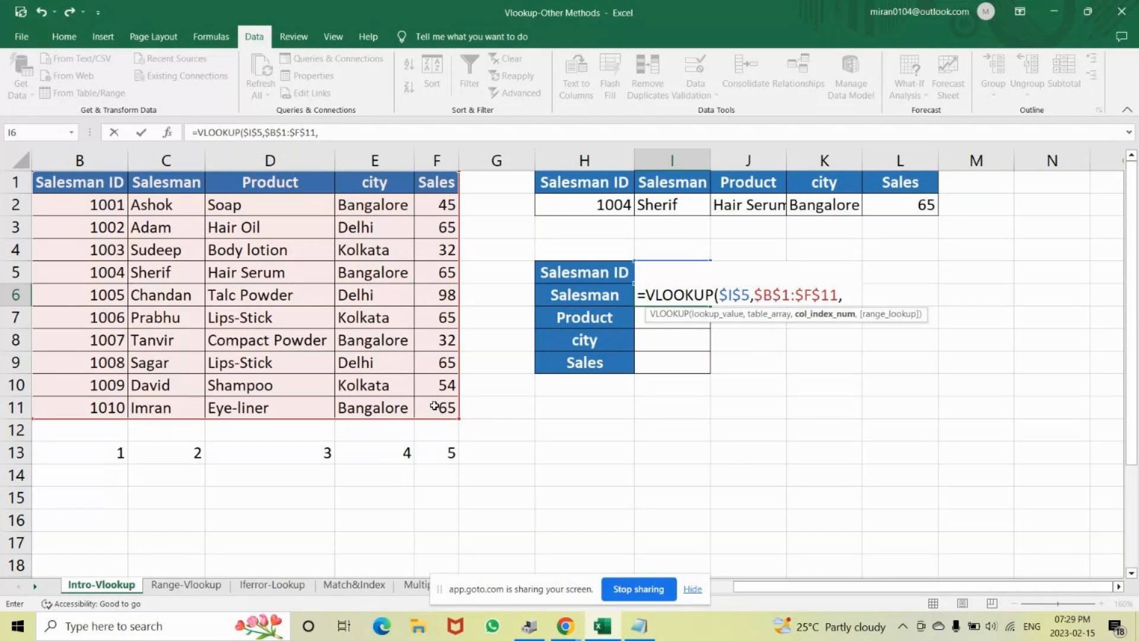
- Complete the VLOOKUP arguments in I6 with column index 2 and FALSE for an exact match
type("2,")
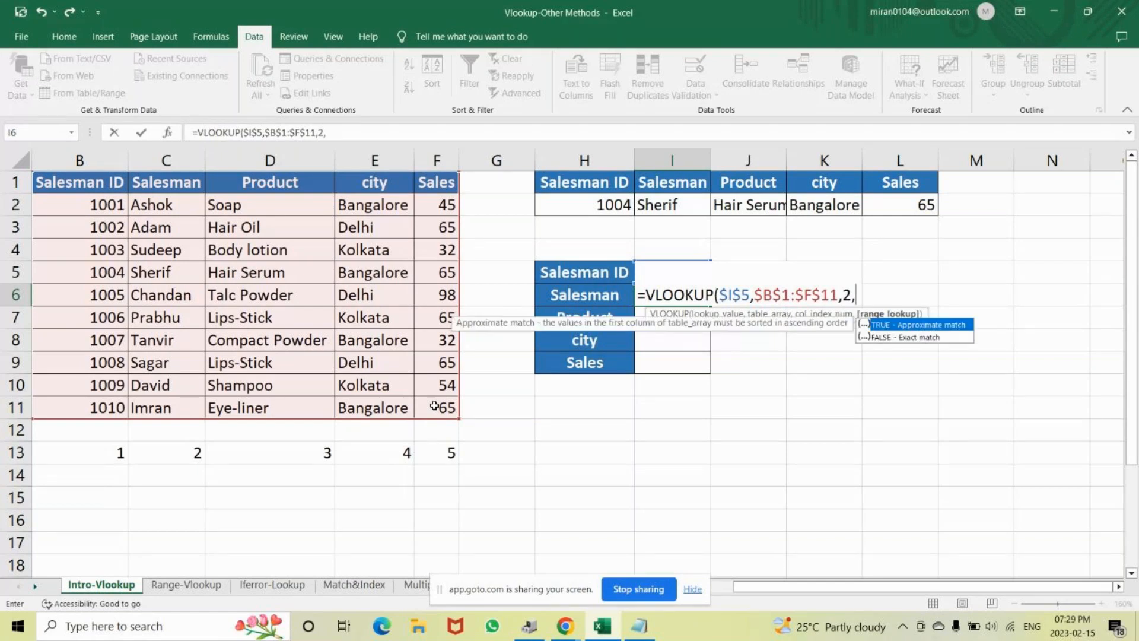
key("Down")
key("Tab")
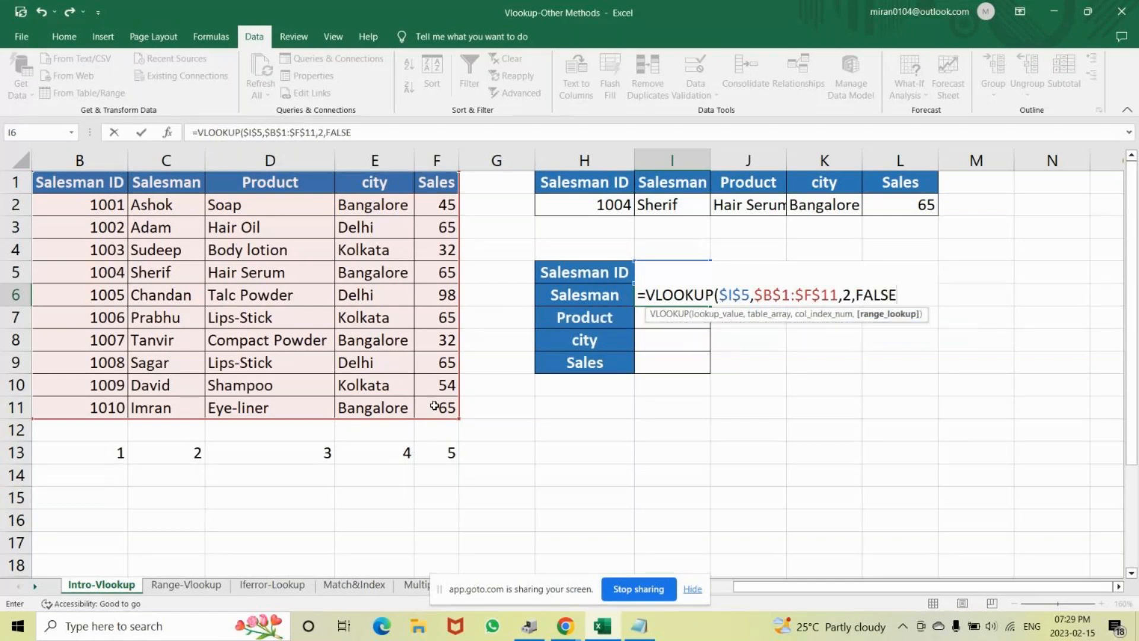
type(")")
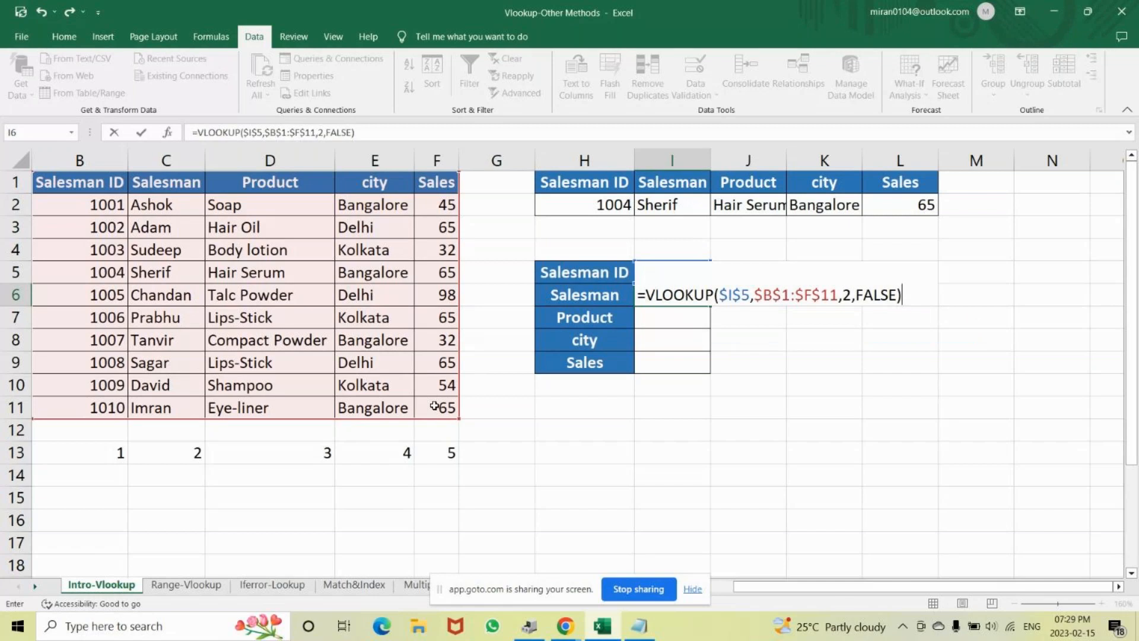
- Replace the FALSE argument in the I6 formula with 0, giving =VLOOKUP($I$5,$B$1:$F$11,2,0)
key("BackSpace")
key("BackSpace")
key("BackSpace")
key("BackSpace")
key("BackSpace")
key("BackSpace")
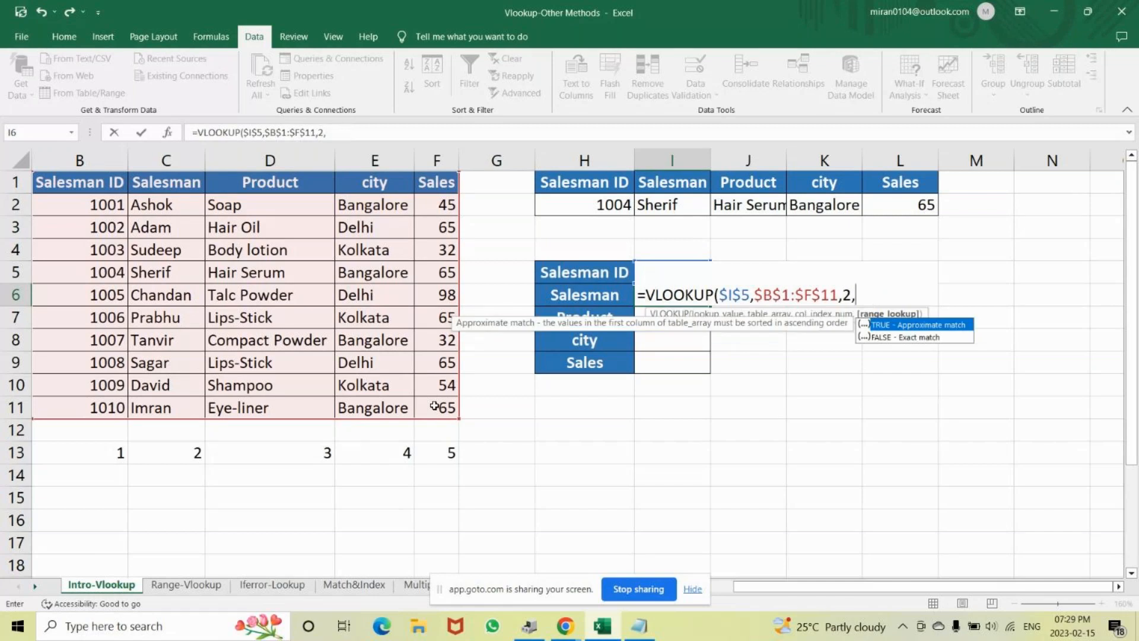
type("0)")
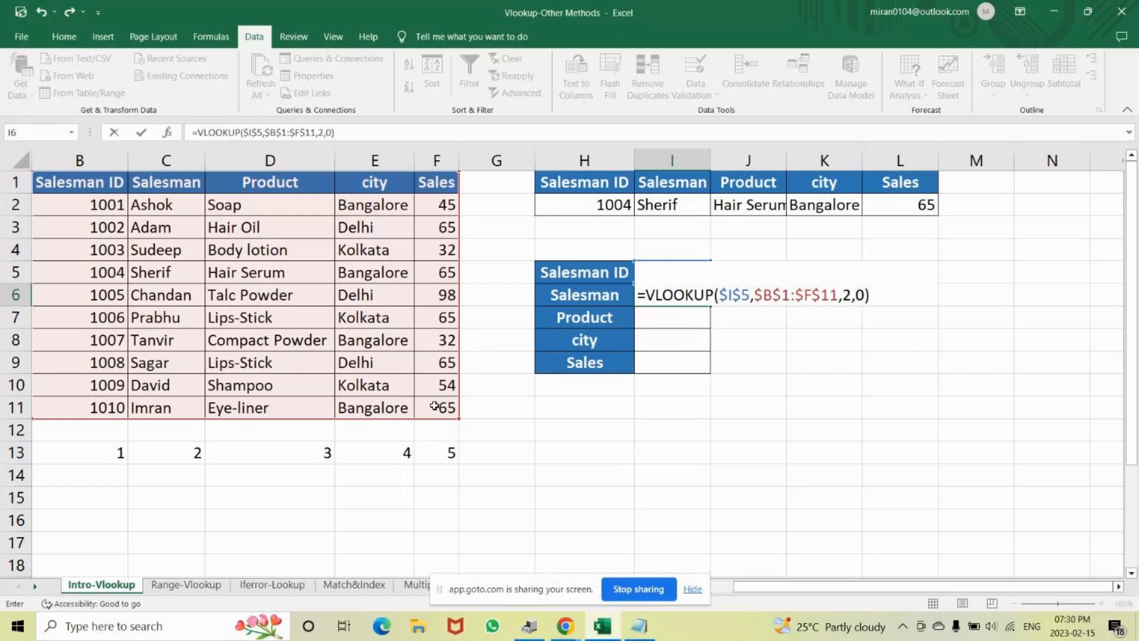
- Commit the VLOOKUP formula in I6 and recheck its arguments without changing them
key("Return")
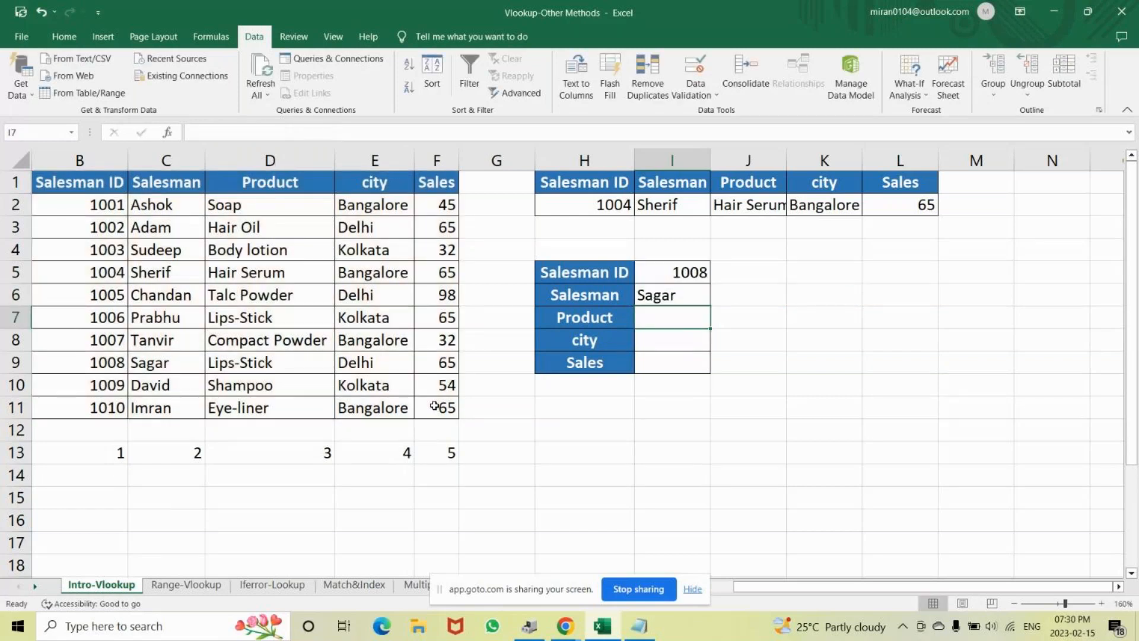
double_click(687, 295)
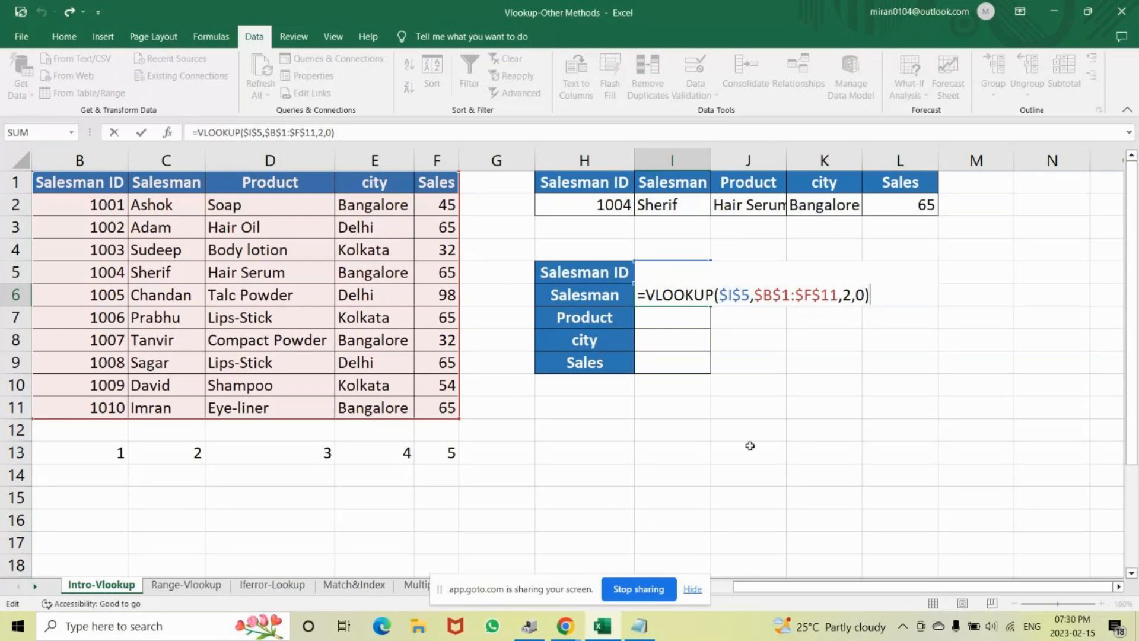
key("Return")
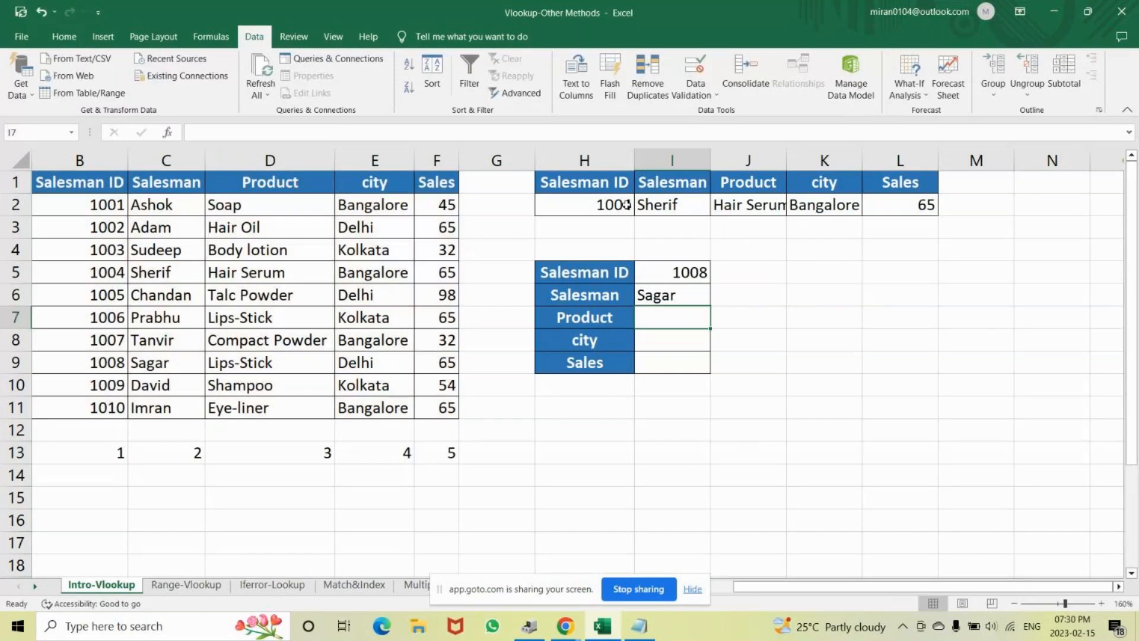
- Compare the horizontal lookup row H2:L2 with the vertical lookup cells running down from I5
left_click_drag(585, 205, 905, 205)
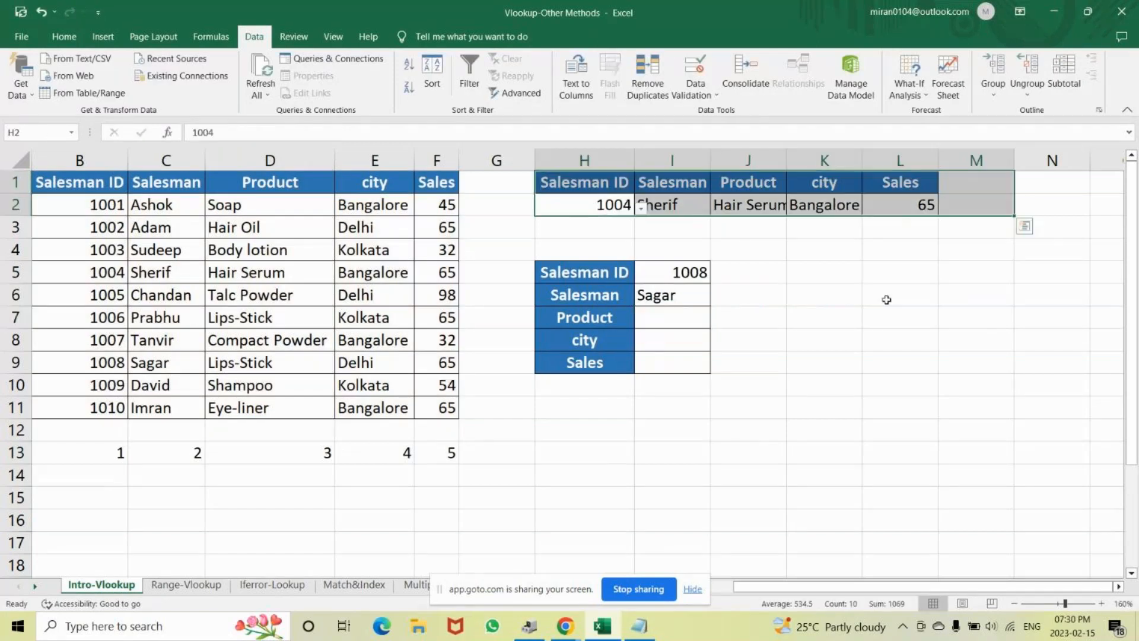
left_click_drag(824, 408, 825, 386)
left_click_drag(678, 273, 696, 425)
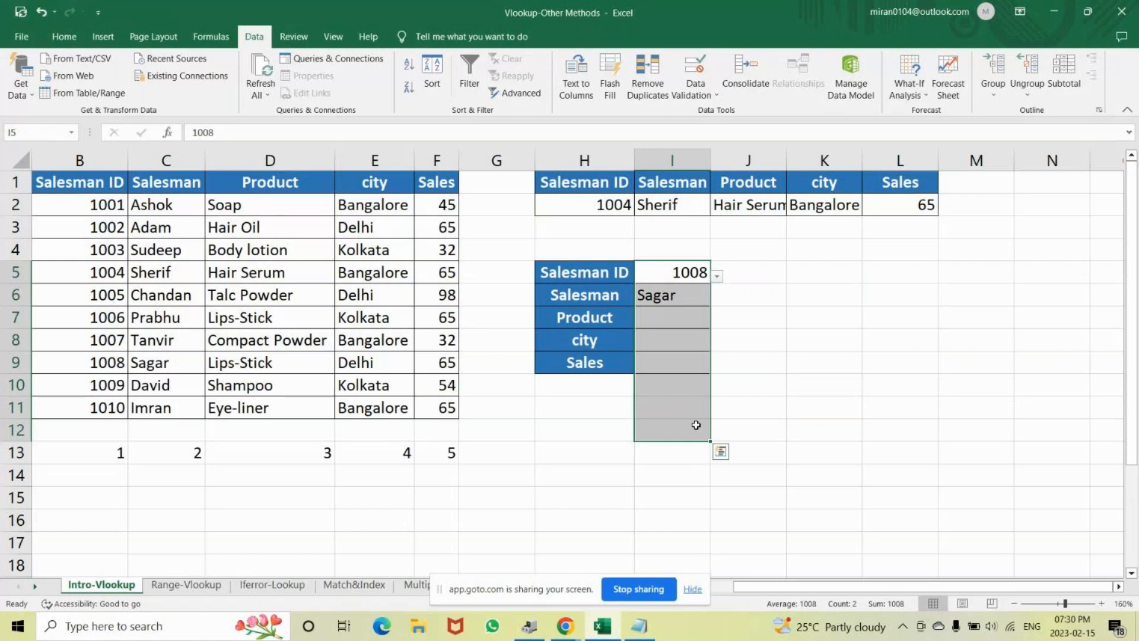
left_click(677, 272)
left_click_drag(584, 205, 924, 202)
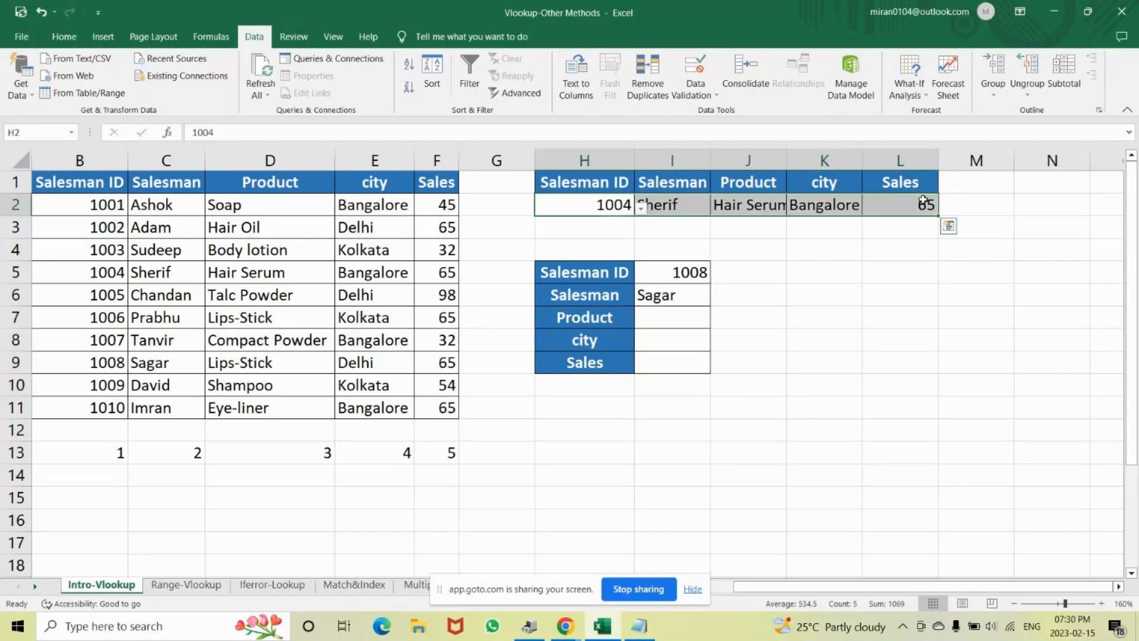
left_click(674, 269)
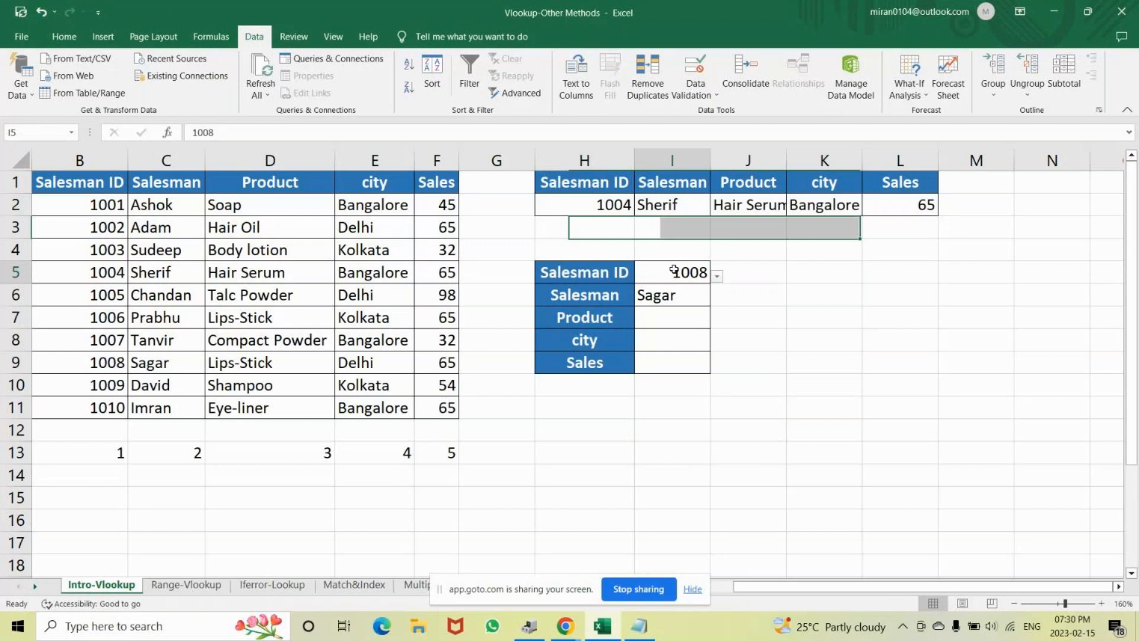
left_click_drag(674, 270, 691, 410)
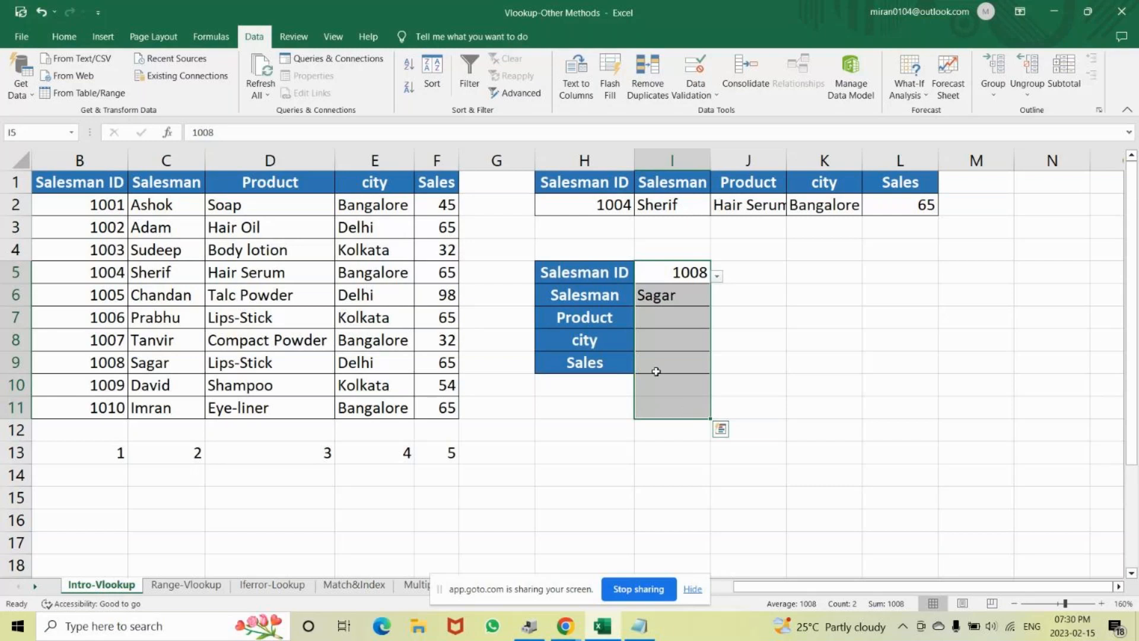
left_click_drag(574, 208, 902, 206)
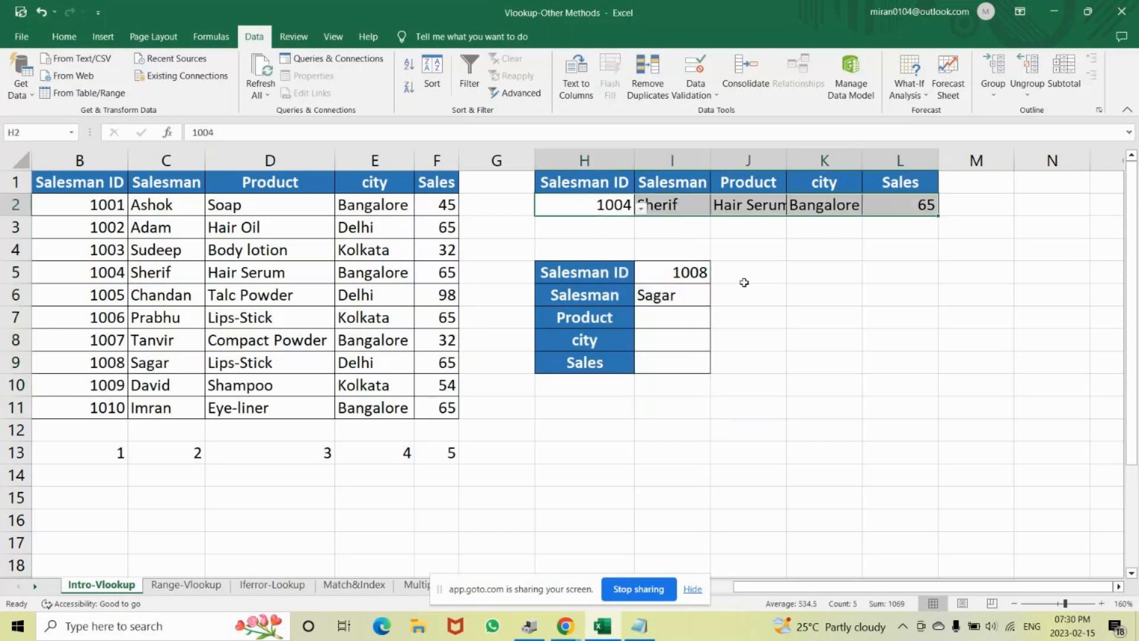
left_click_drag(676, 275, 688, 422)
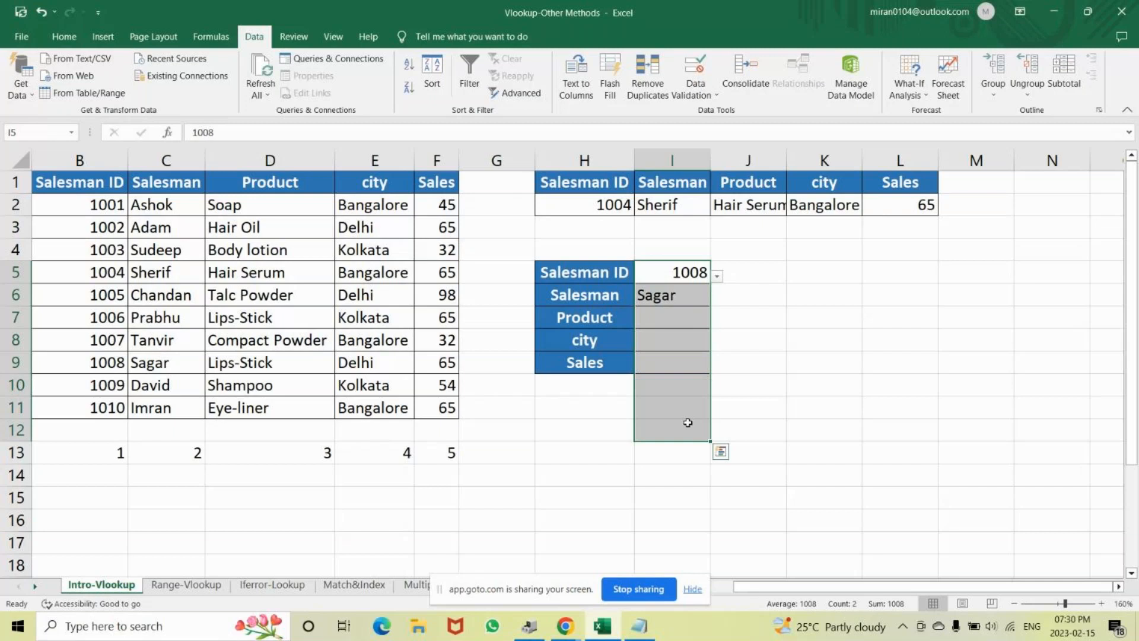
- Examine the lookup value and table array arguments of the VLOOKUP formula in I6, keeping the formula as it is
left_click(692, 290)
double_click(697, 295)
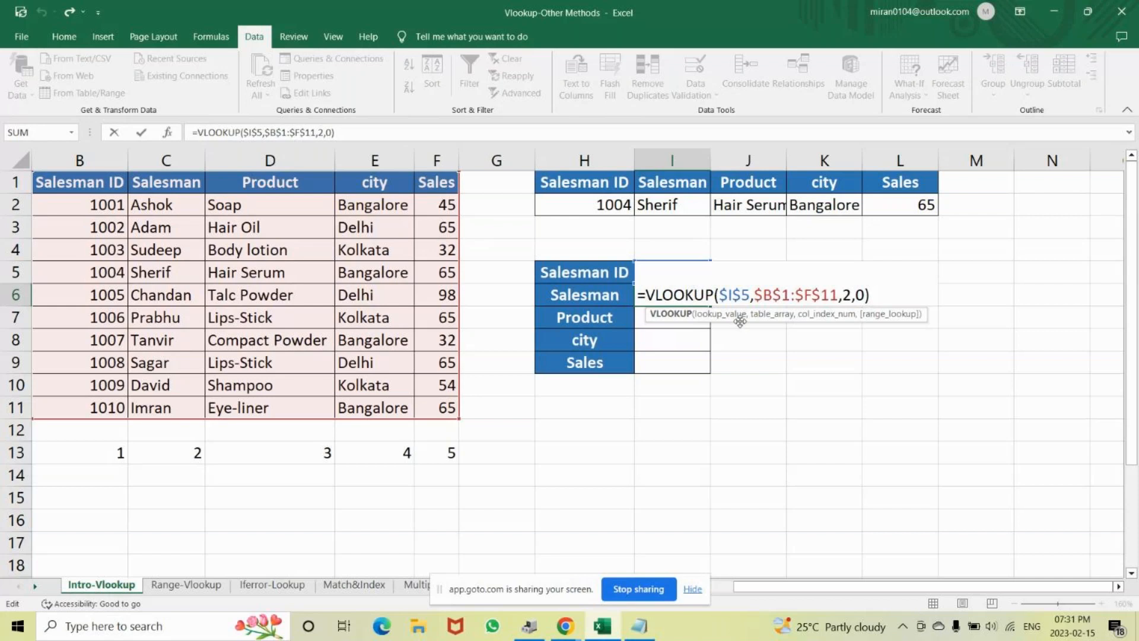
left_click(773, 315)
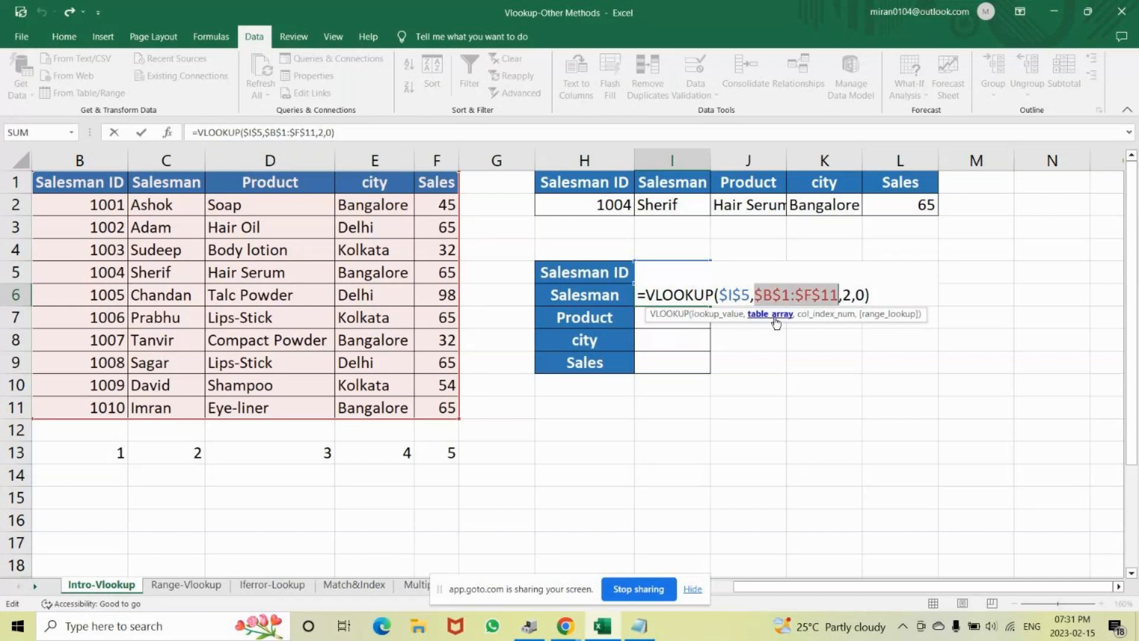
left_click(719, 316)
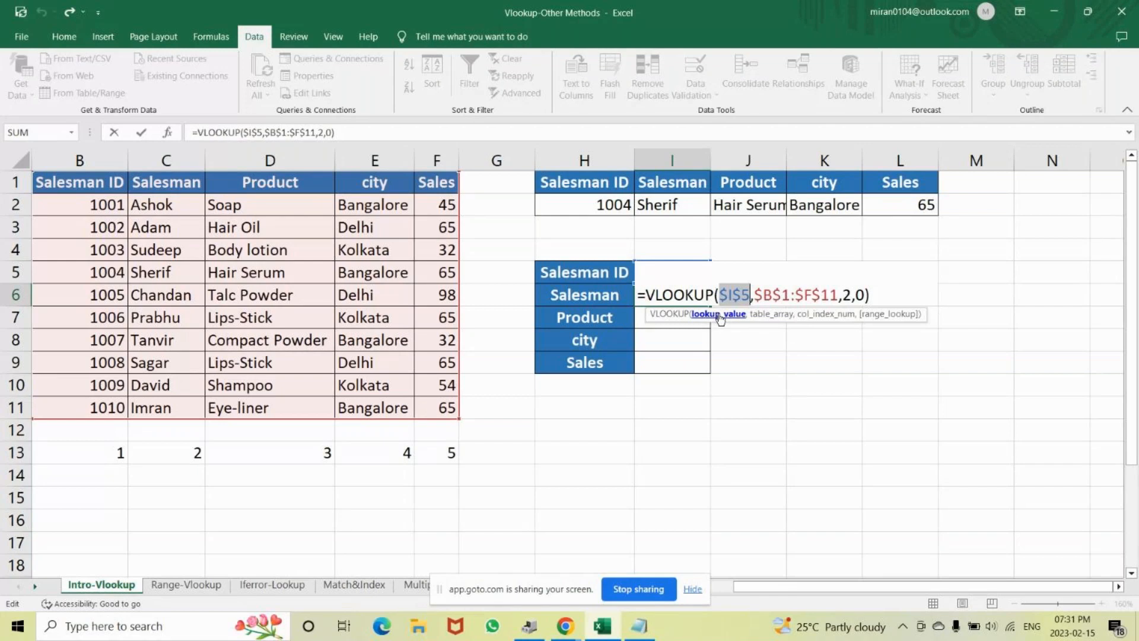
left_click(810, 334)
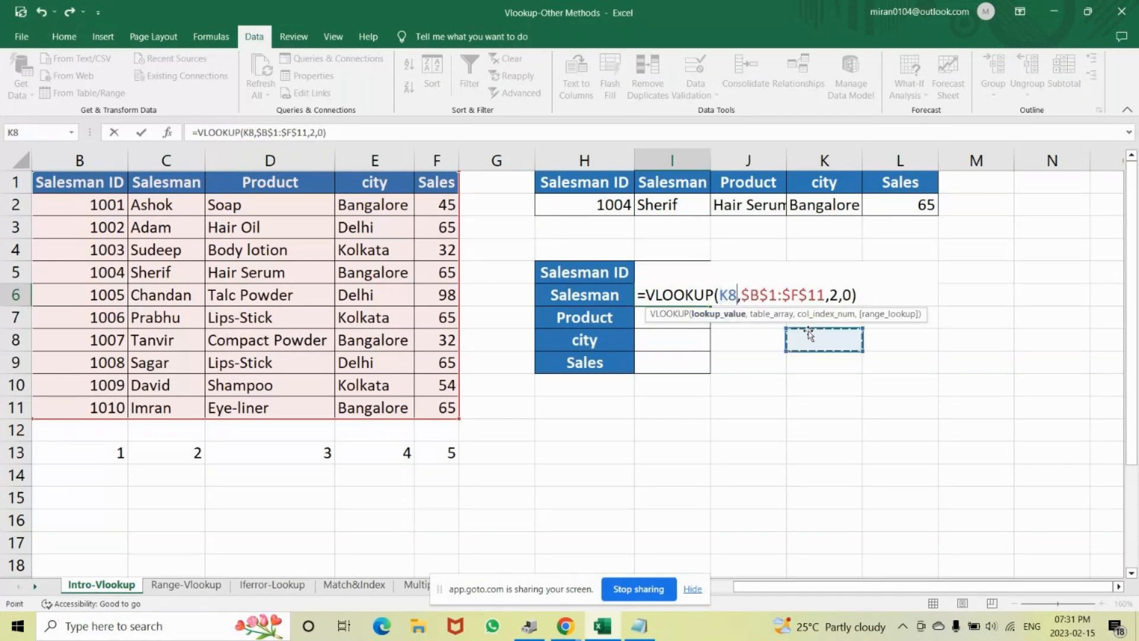
key("ctrl+z")
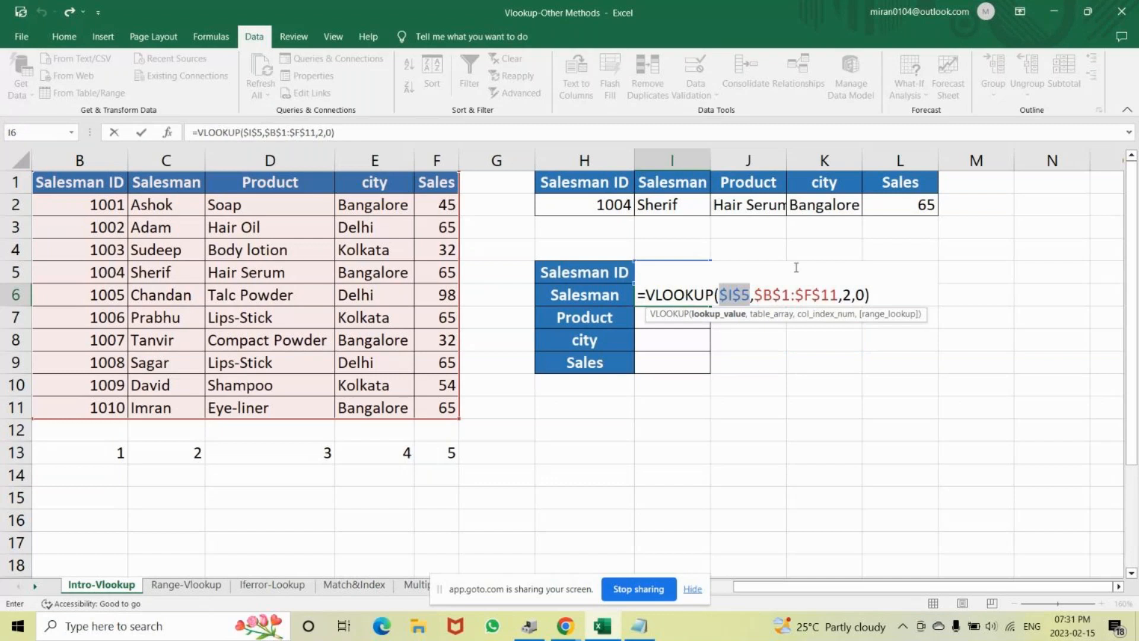
left_click(770, 318)
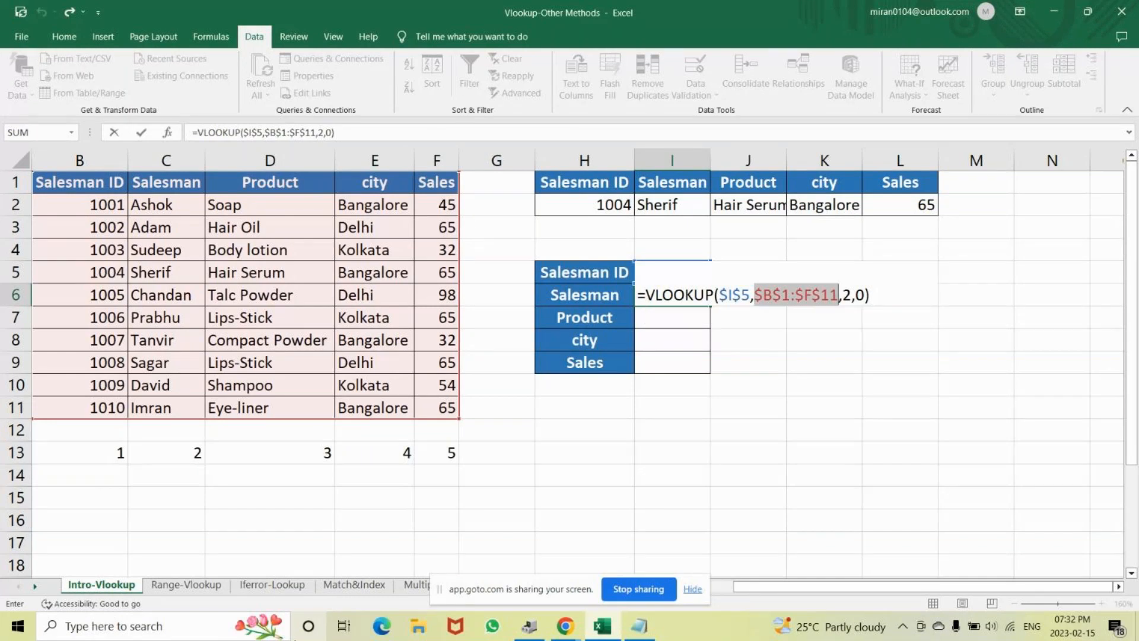
key("Return")
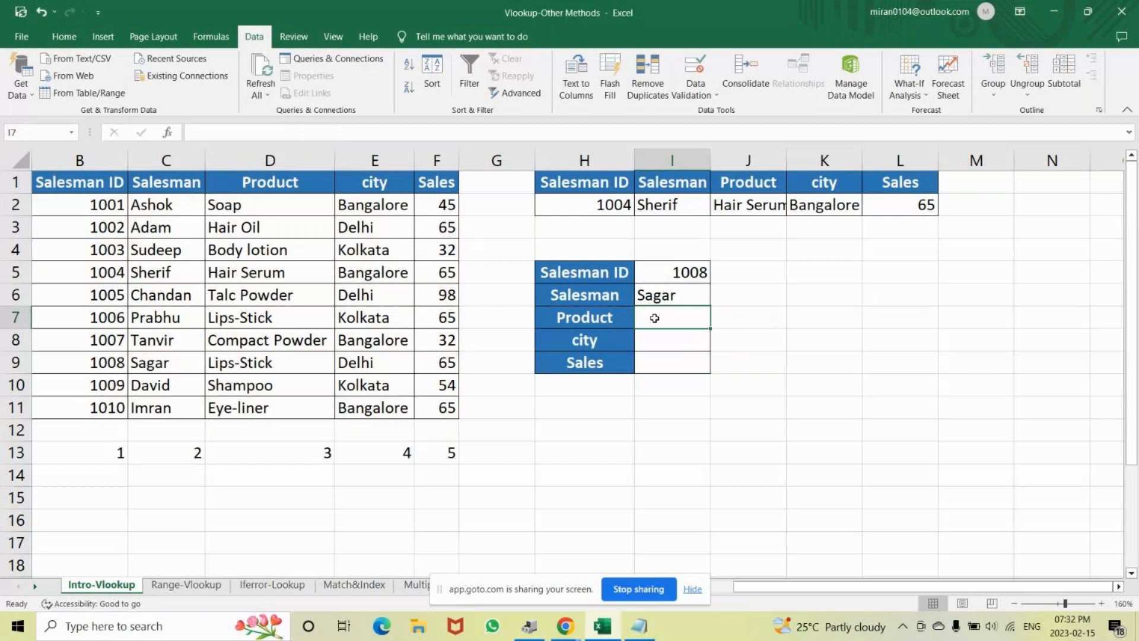
- Review the table array argument of the I6 formula against source columns B to F
double_click(675, 295)
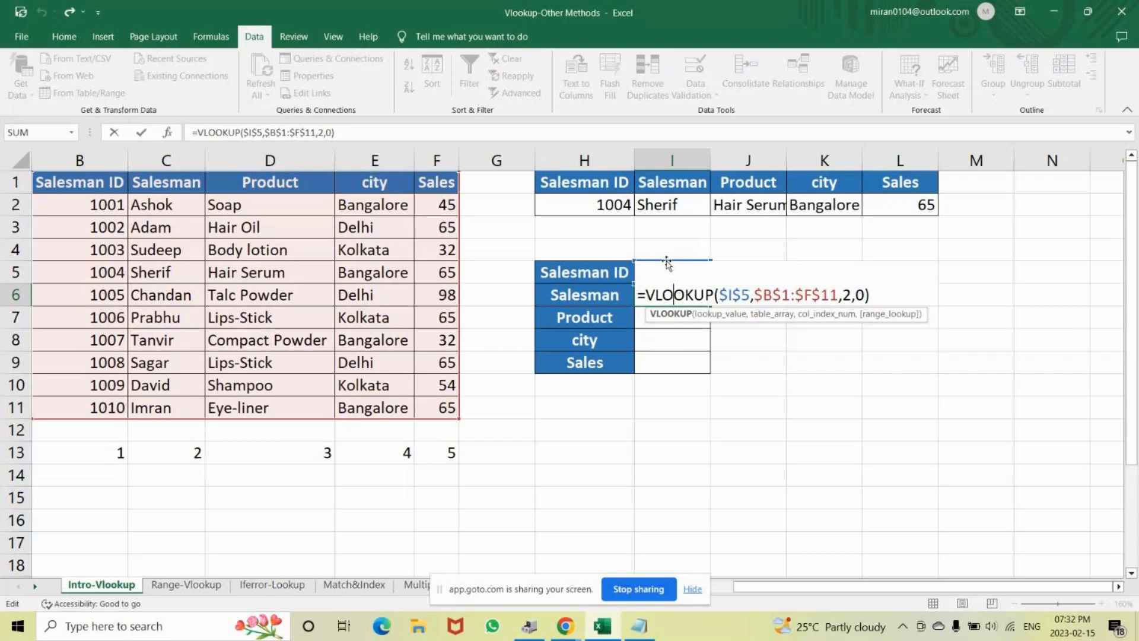
key("Return")
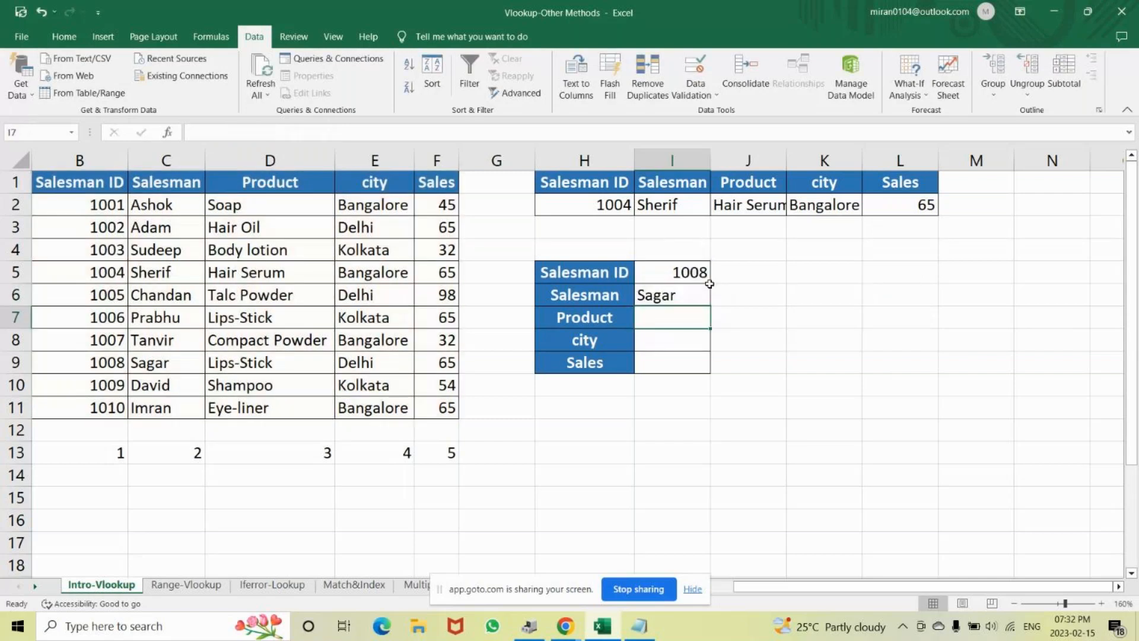
left_click(672, 295)
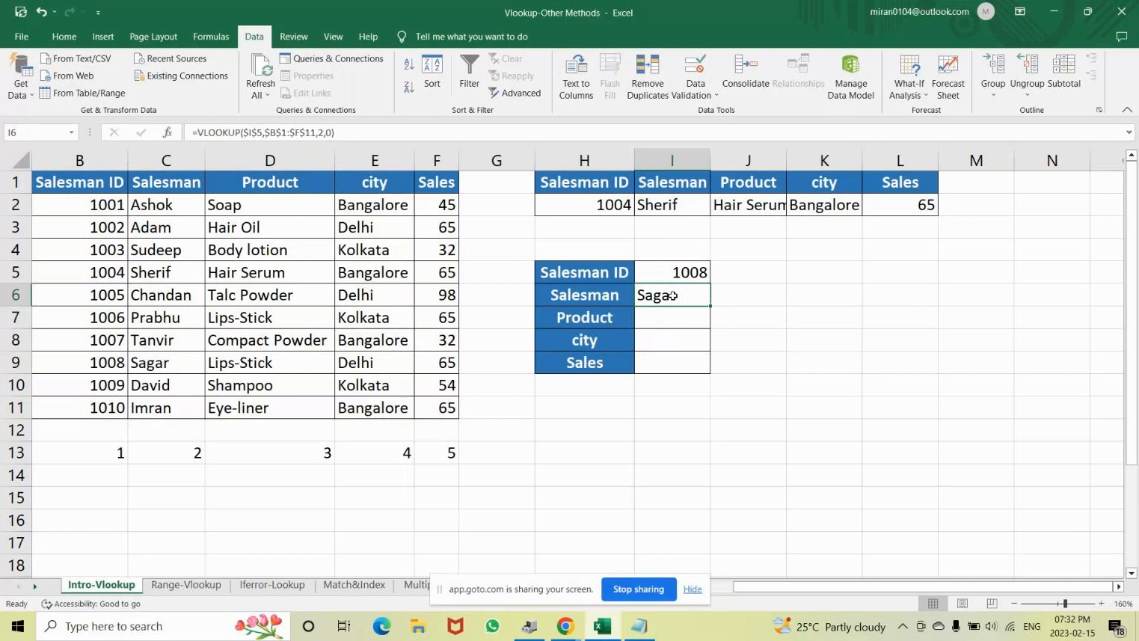
double_click(672, 295)
left_click(787, 316)
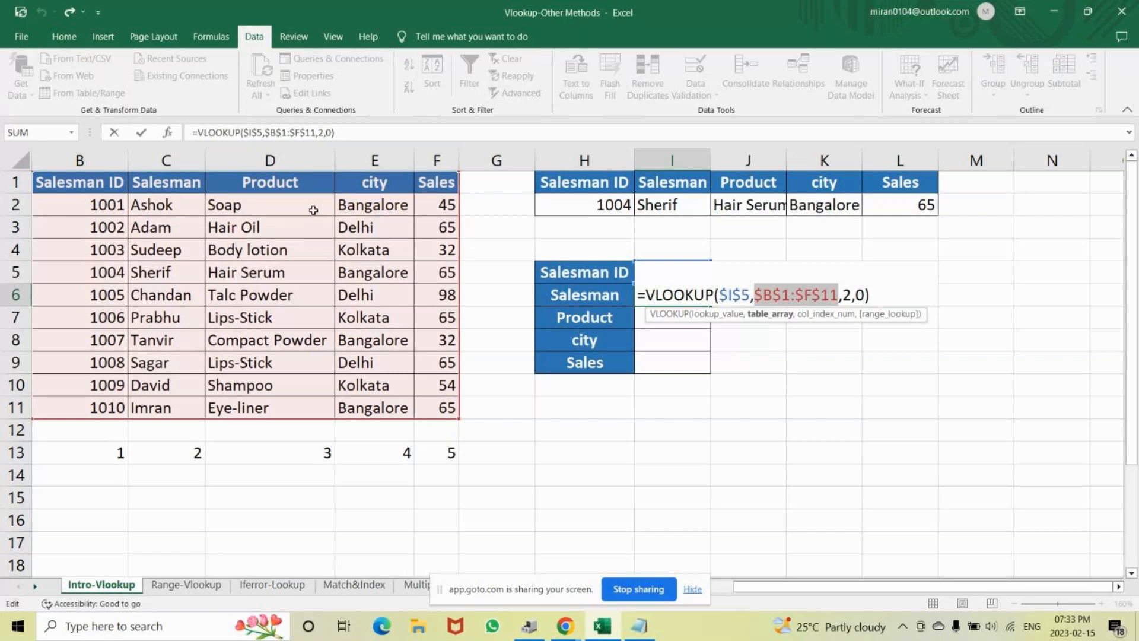
key("Return")
left_click(81, 162)
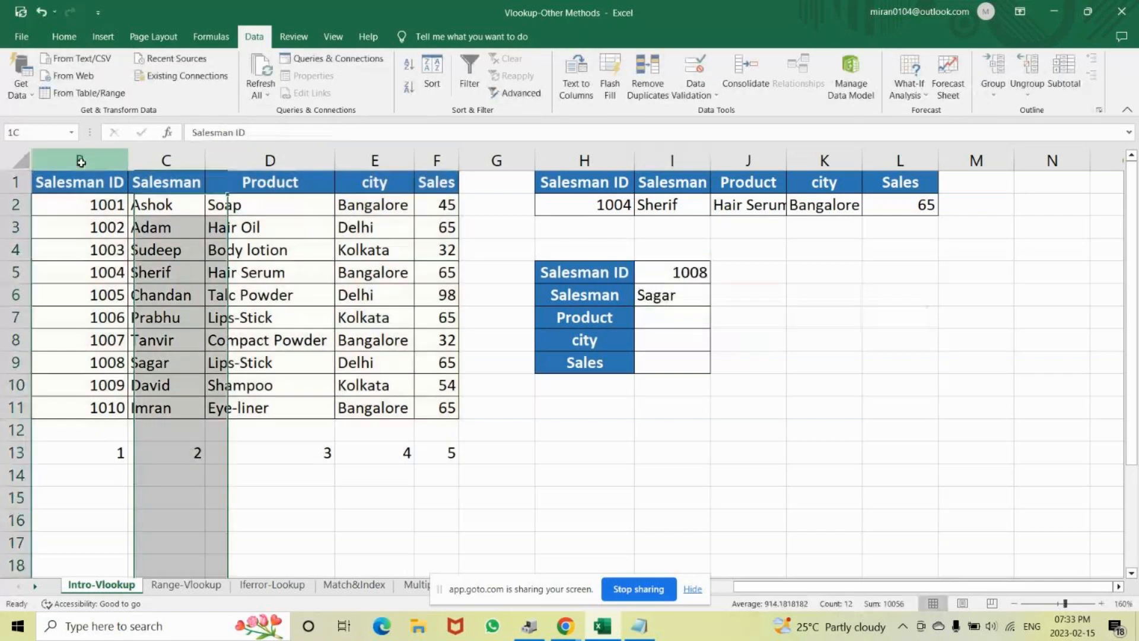
left_click_drag(81, 162, 429, 159)
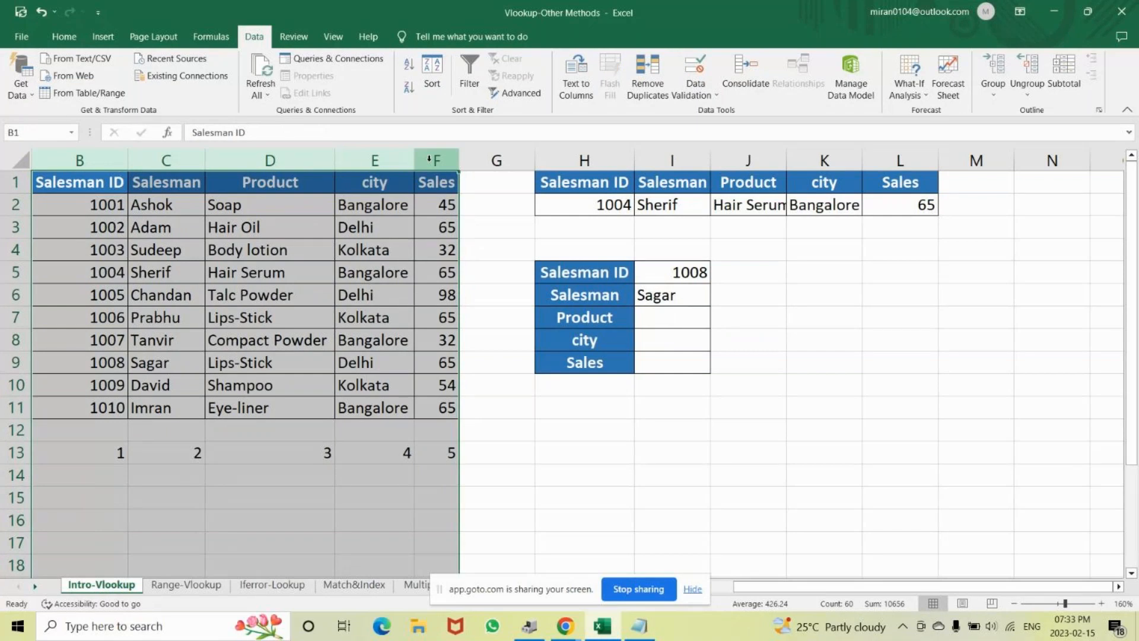
left_click(595, 427)
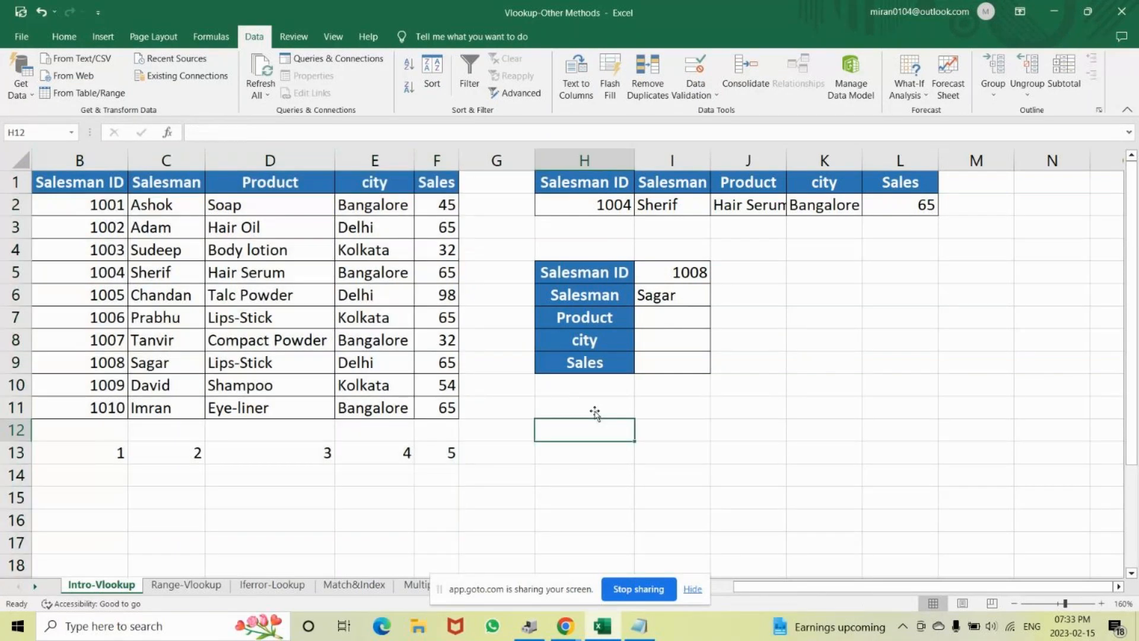
- Copy the salesman table B1:F11 and paste it transposed at B17
left_click_drag(93, 181, 445, 405)
key("ctrl+c")
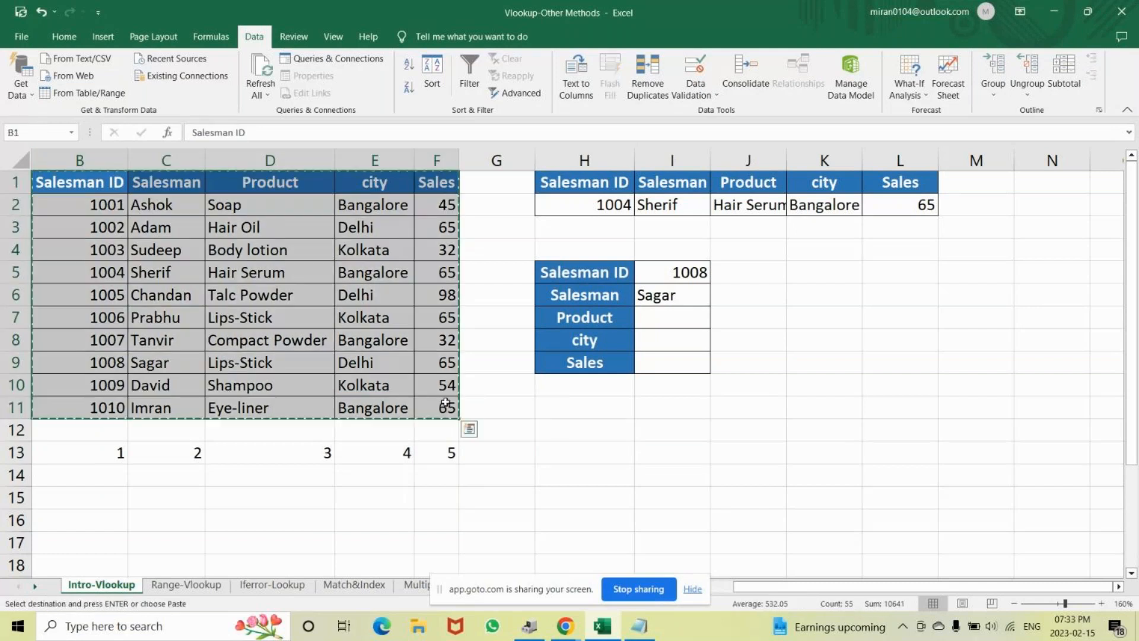
scroll(445, 403, "down", 5)
left_click(104, 206)
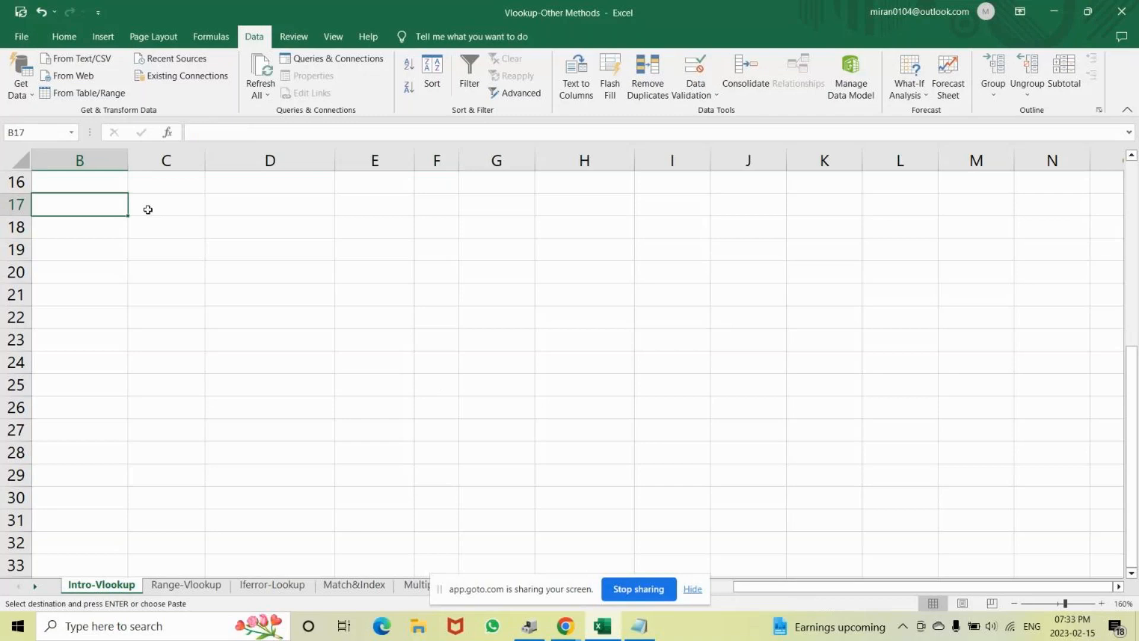
left_click(62, 36)
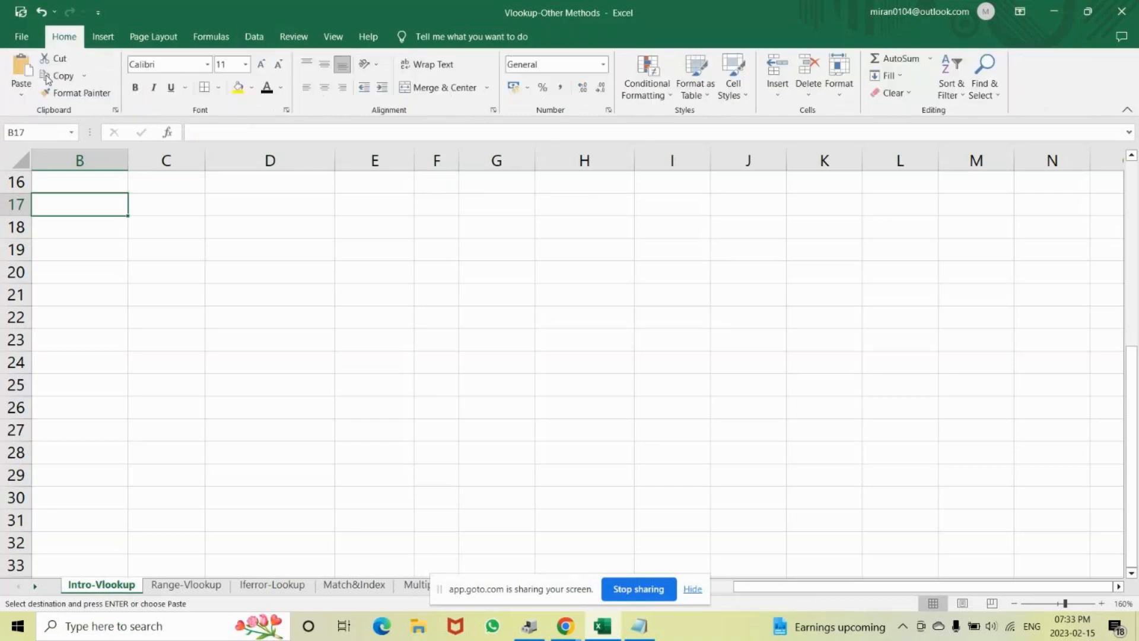
left_click(29, 95)
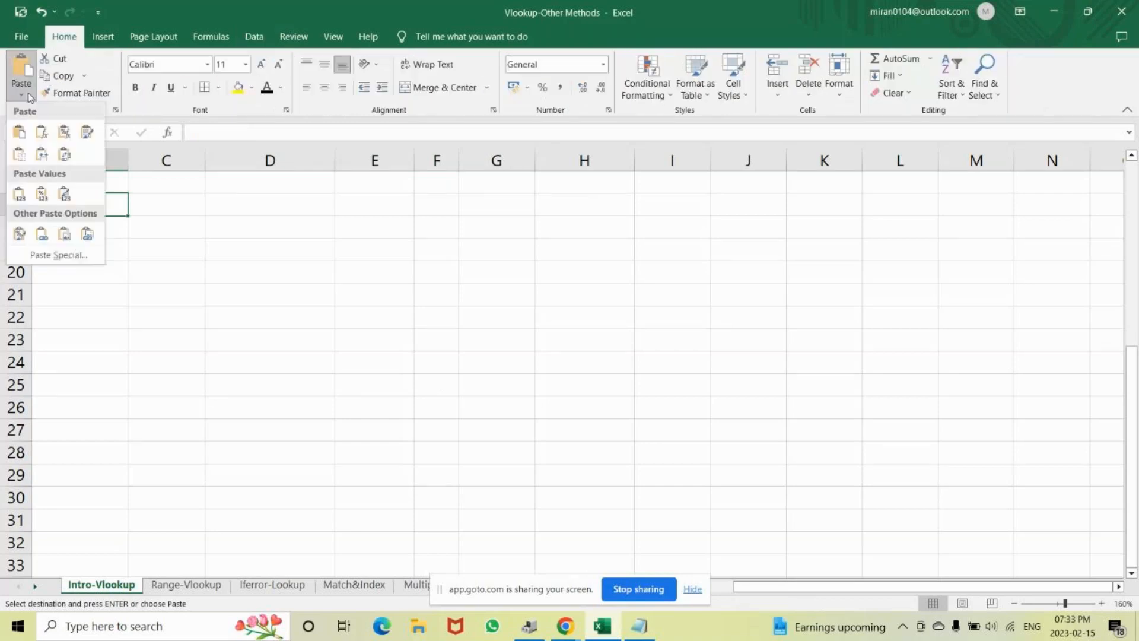
left_click(65, 155)
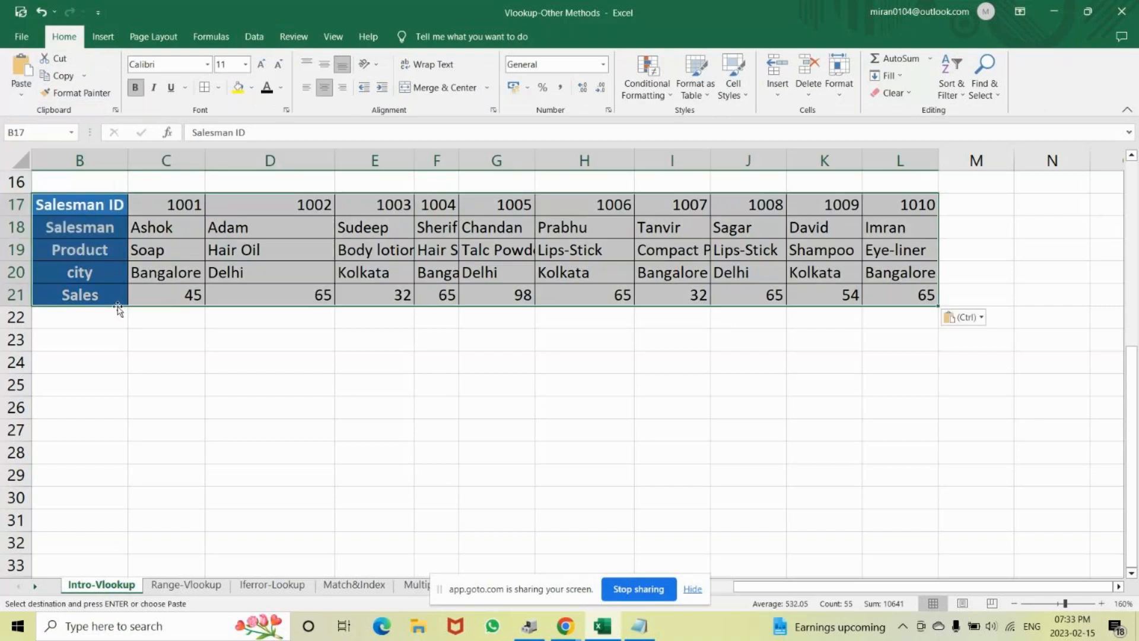
- Examine the row layout of the transposed table in B17:L21, including its header column and the salesman ID row
left_click_drag(21, 205, 26, 294)
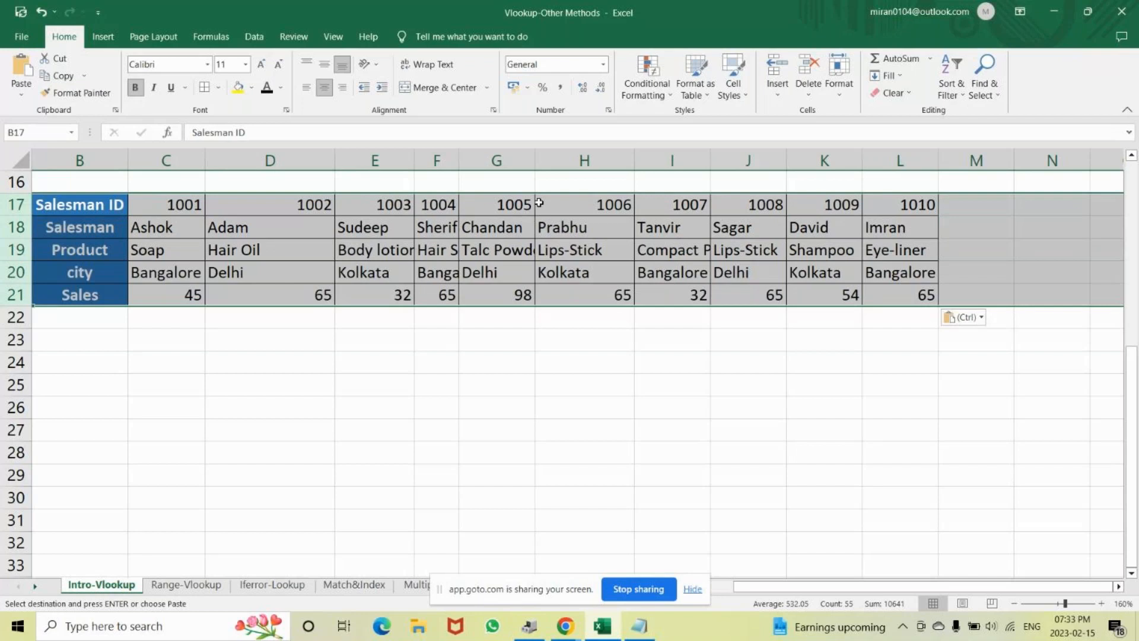
left_click(13, 205)
left_click(7, 228)
left_click(13, 272)
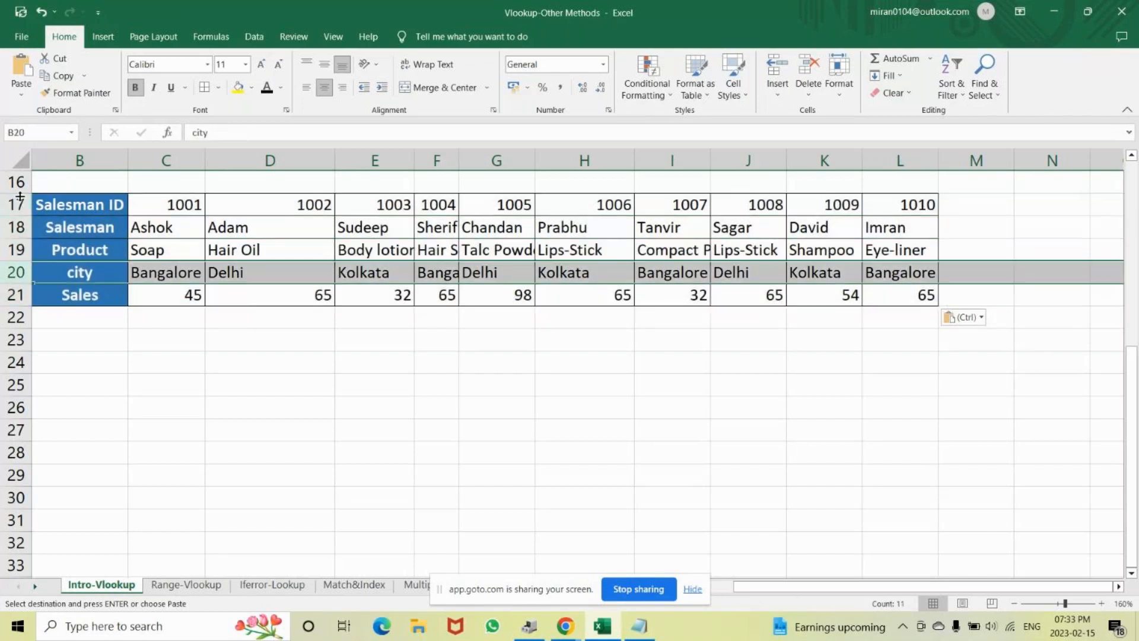
left_click_drag(20, 197, 13, 285)
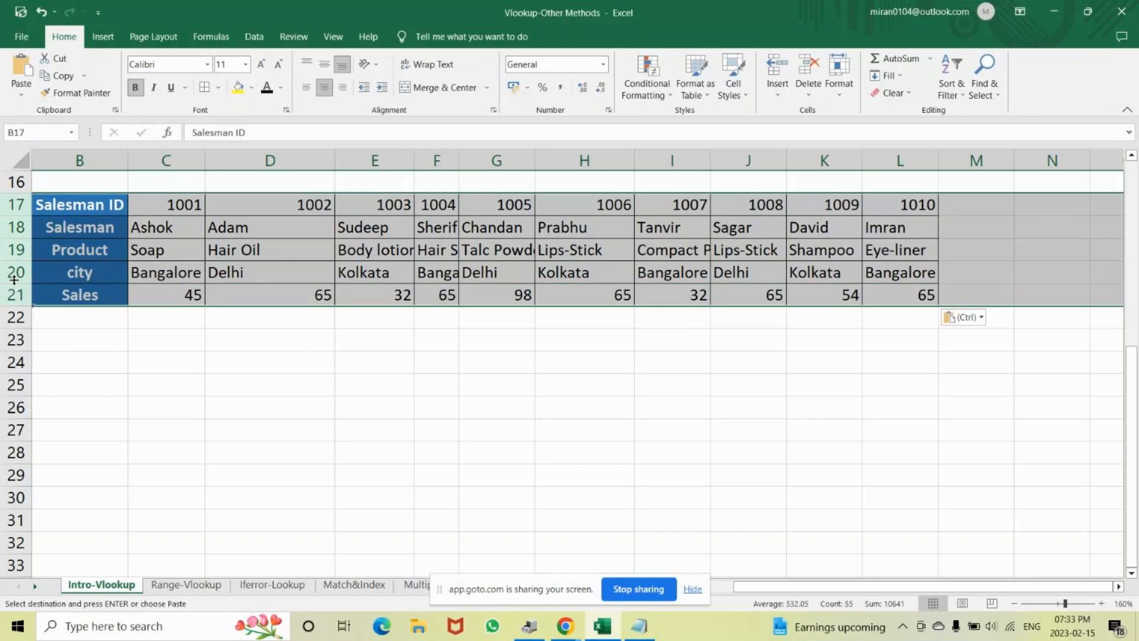
left_click(270, 362)
left_click_drag(80, 205, 929, 294)
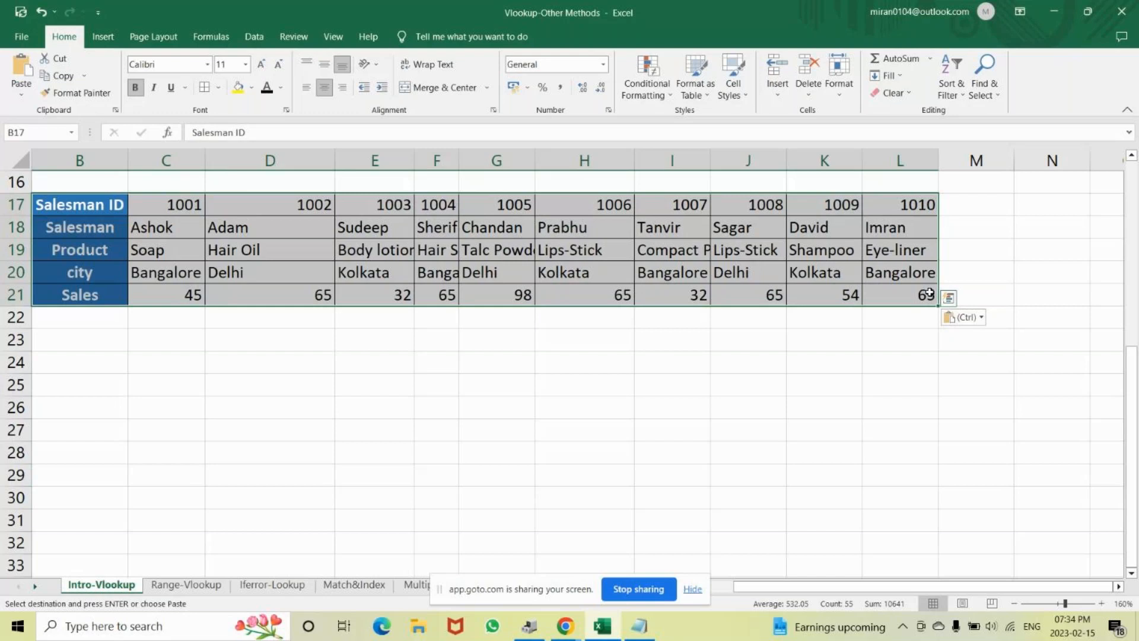
left_click(270, 407)
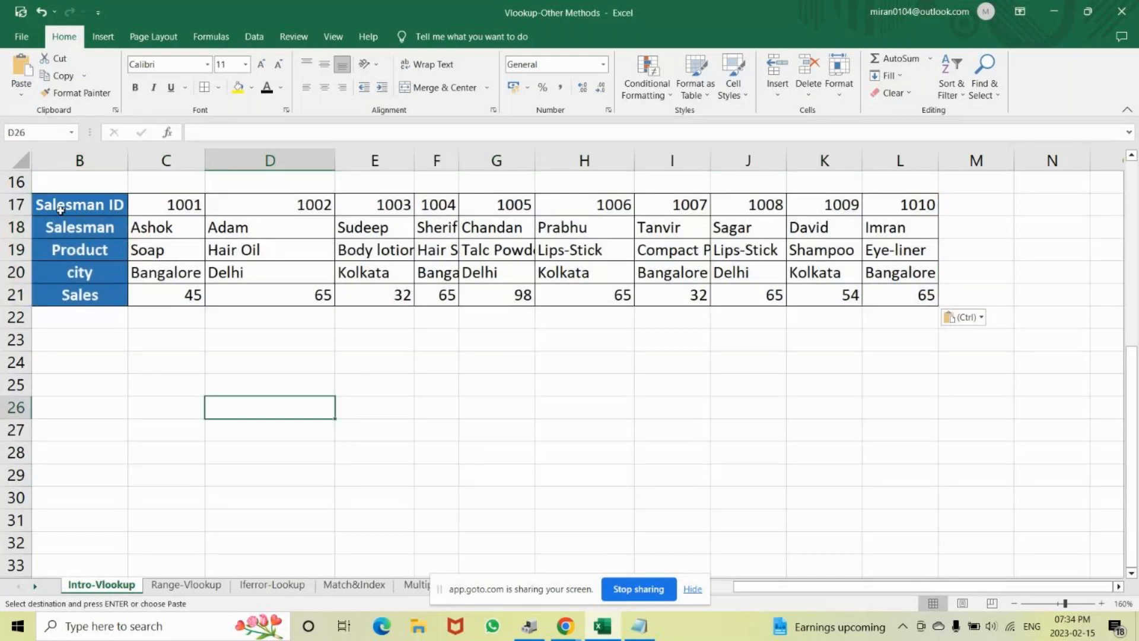
left_click_drag(60, 210, 57, 290)
left_click_drag(166, 204, 1115, 199)
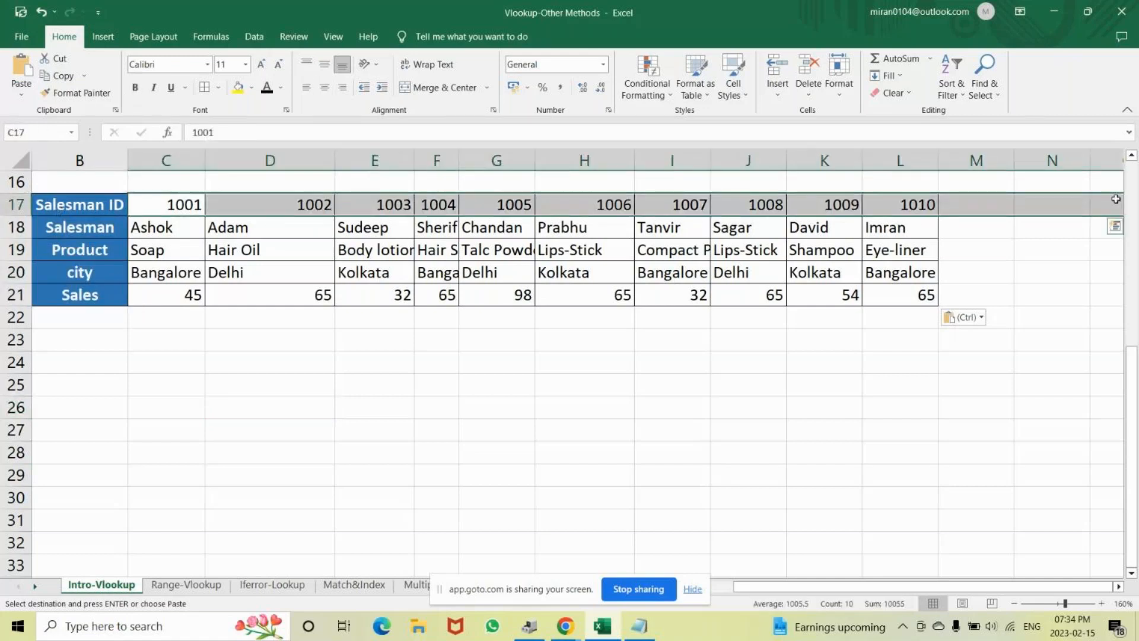
- Compare the row layout of the transposed table with the column layout of the source table in columns B to E
left_click_drag(152, 228, 1062, 231)
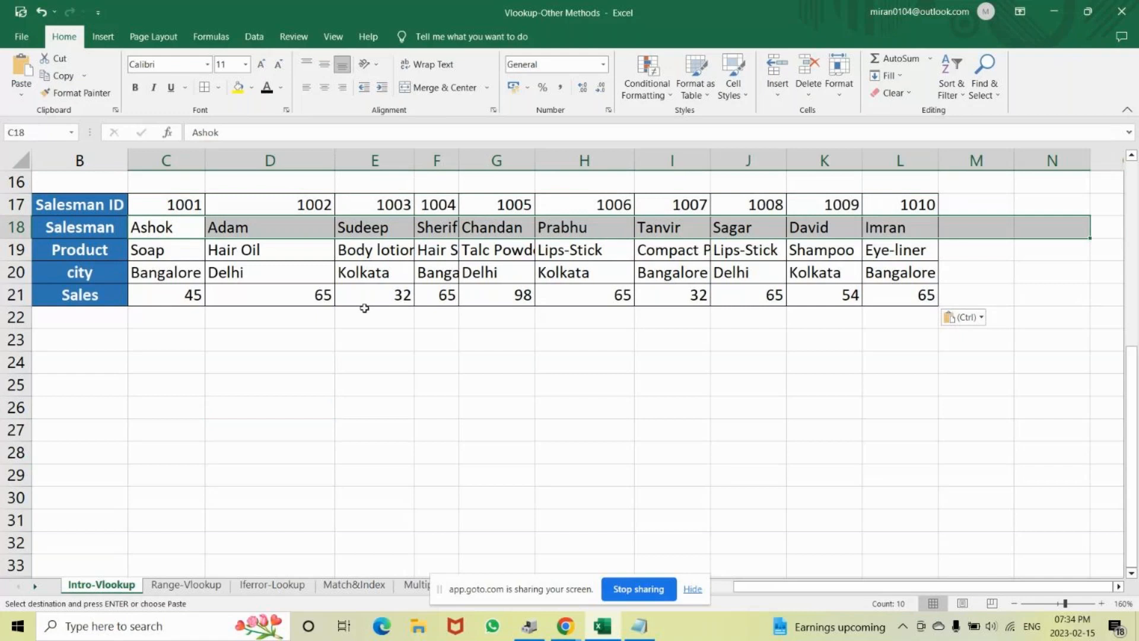
left_click_drag(155, 250, 896, 250)
scroll(704, 283, "up", 5)
left_click(111, 162)
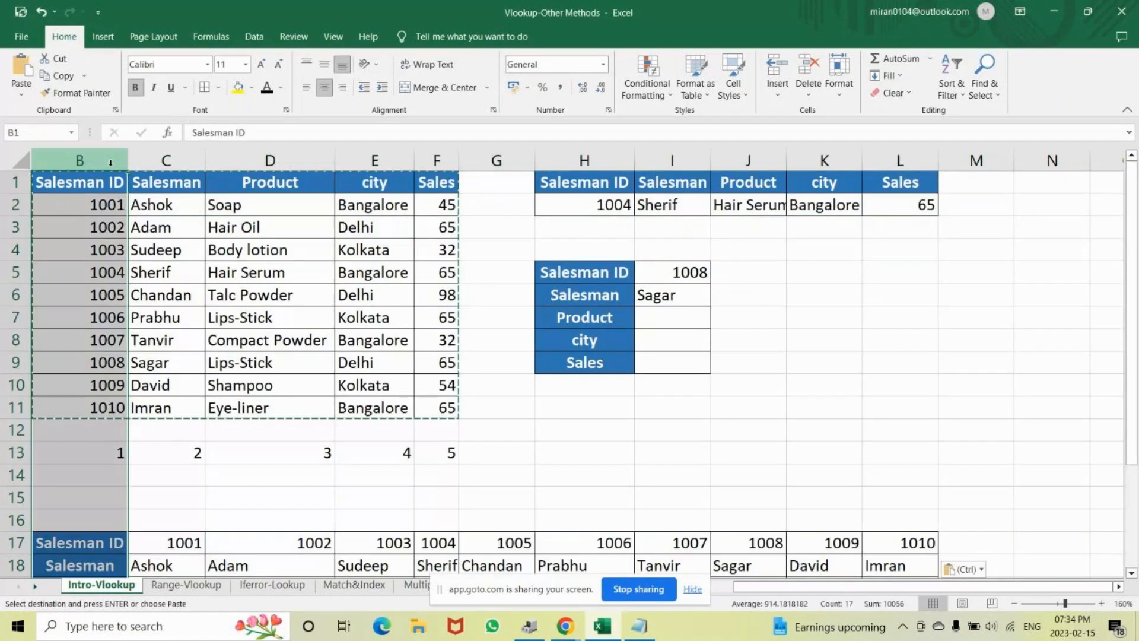
left_click(166, 160)
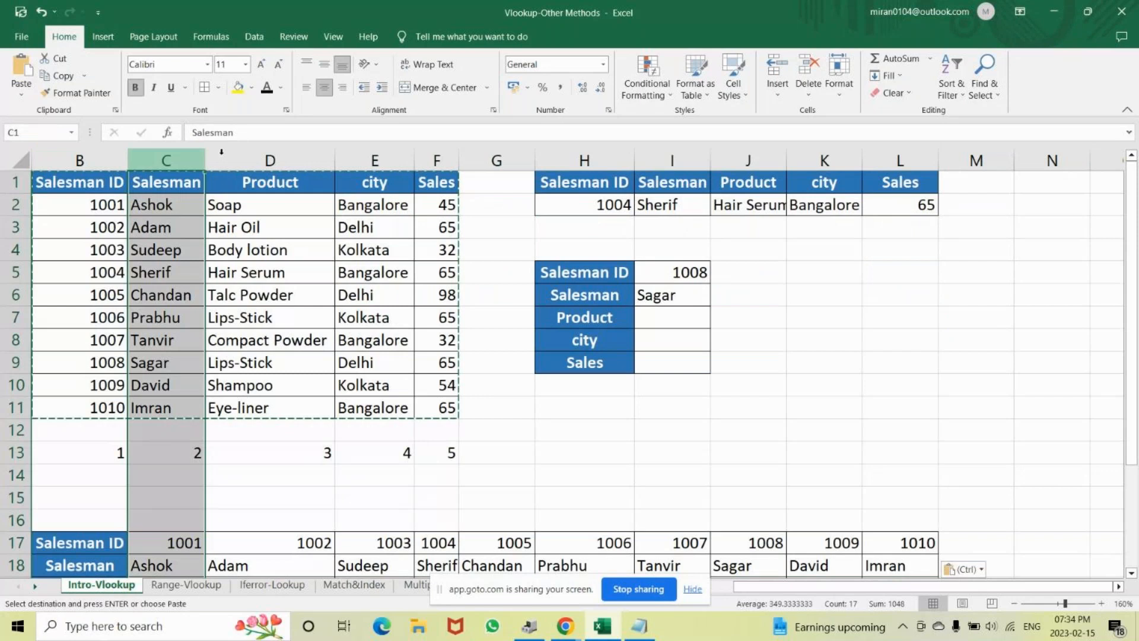
left_click(374, 160)
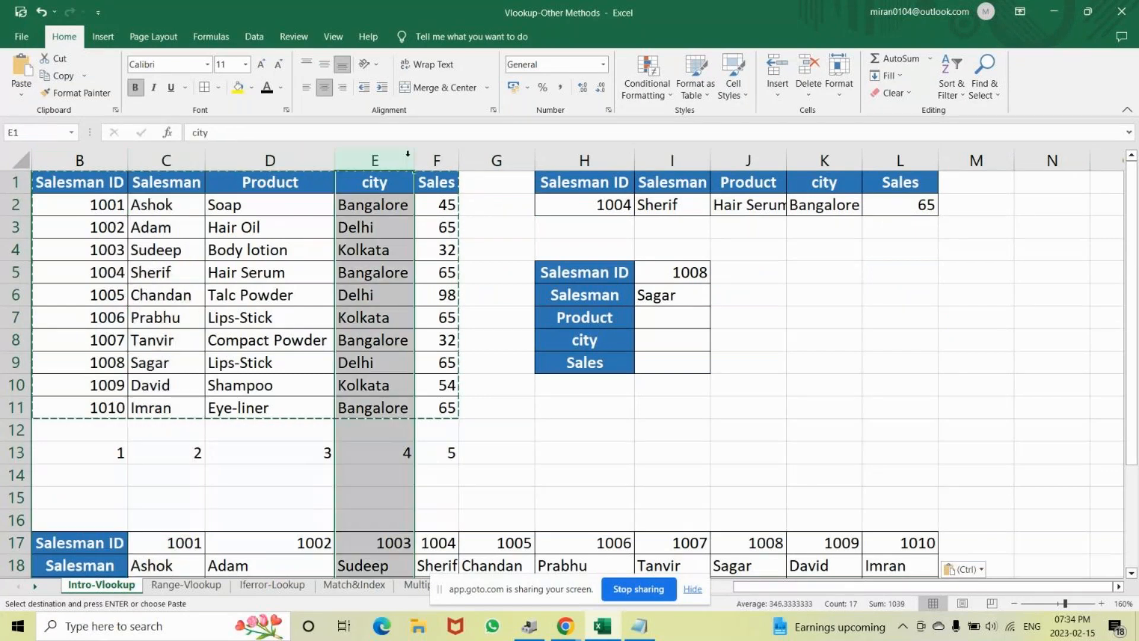
left_click_drag(83, 205, 88, 322)
left_click(169, 209)
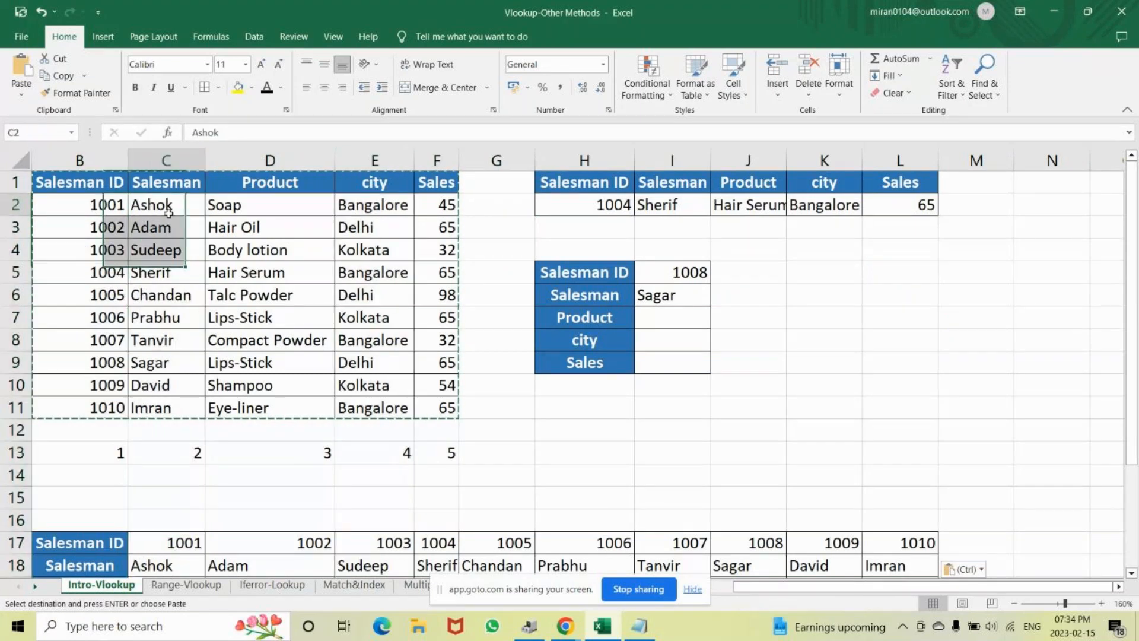
left_click_drag(168, 213, 166, 385)
left_click_drag(235, 196, 320, 460)
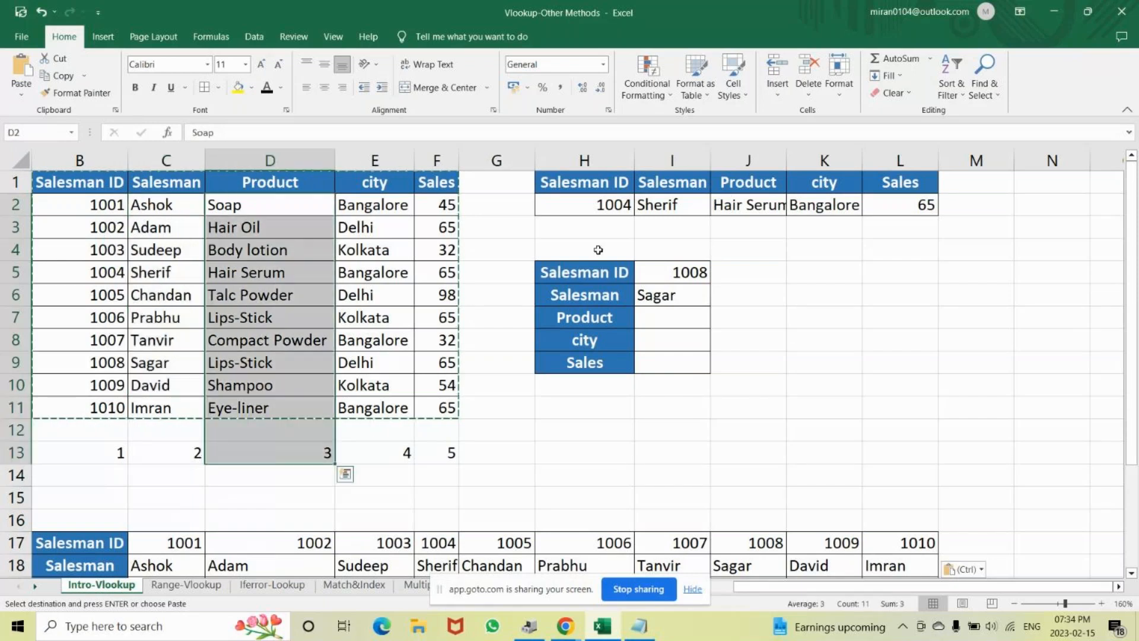
- Review the VLOOKUP formula in I6 of the vertical lookup table without changing it
left_click(682, 295)
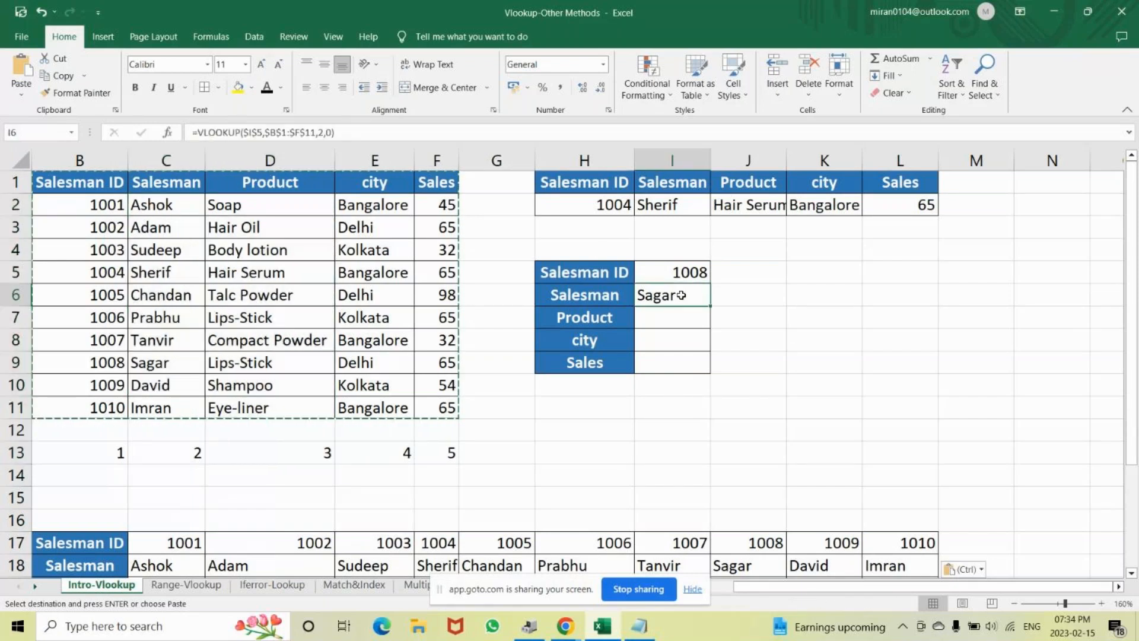
double_click(681, 295)
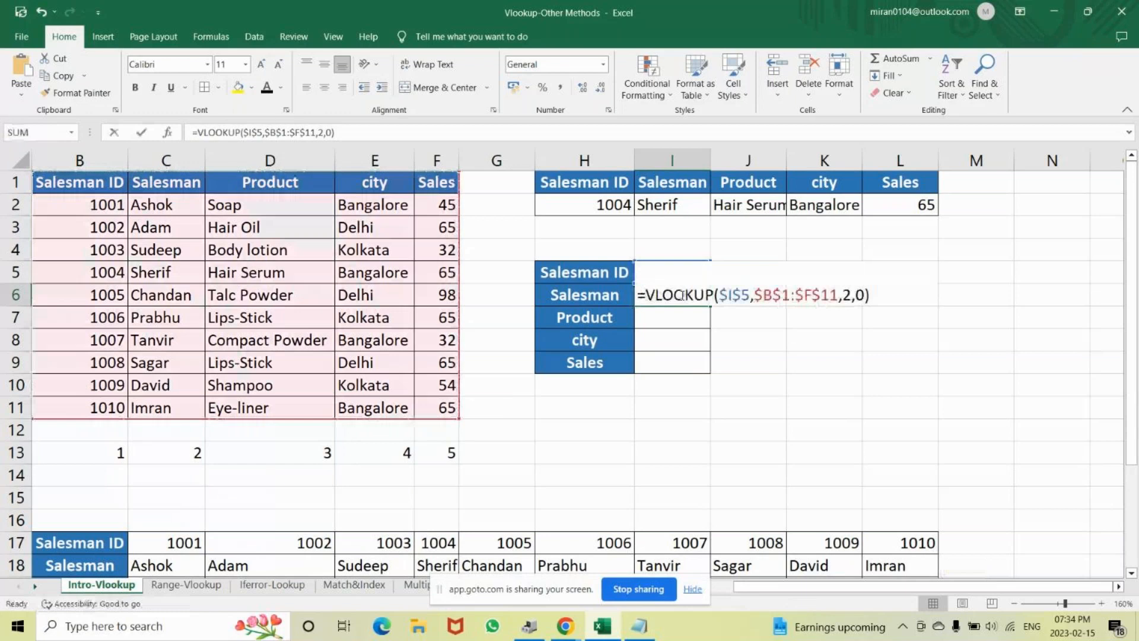
key("Return")
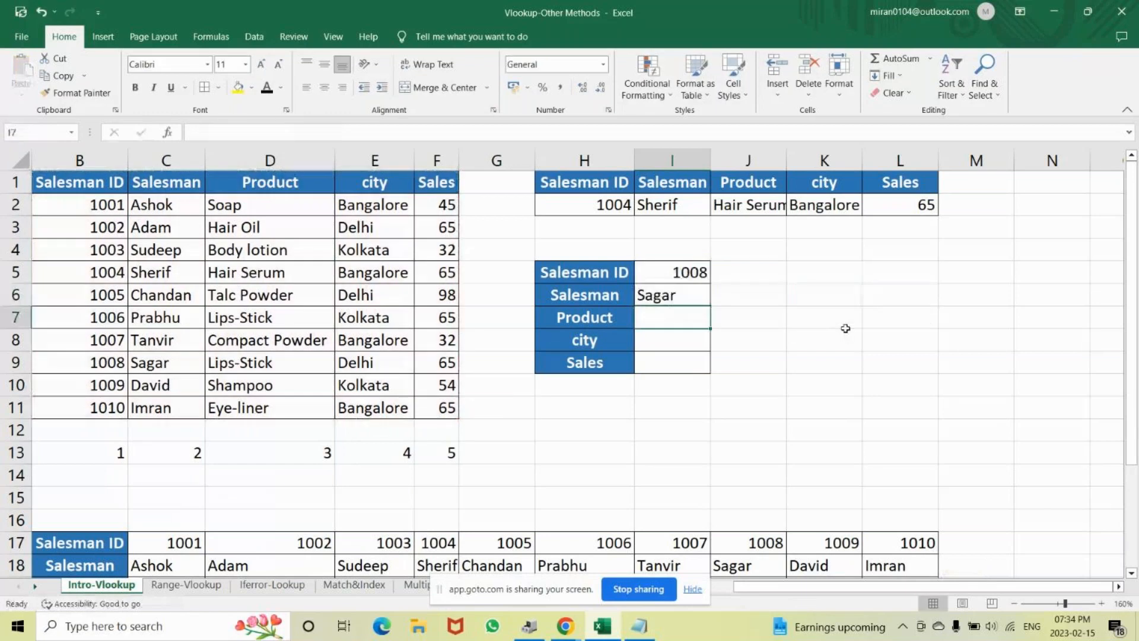
left_click(693, 299)
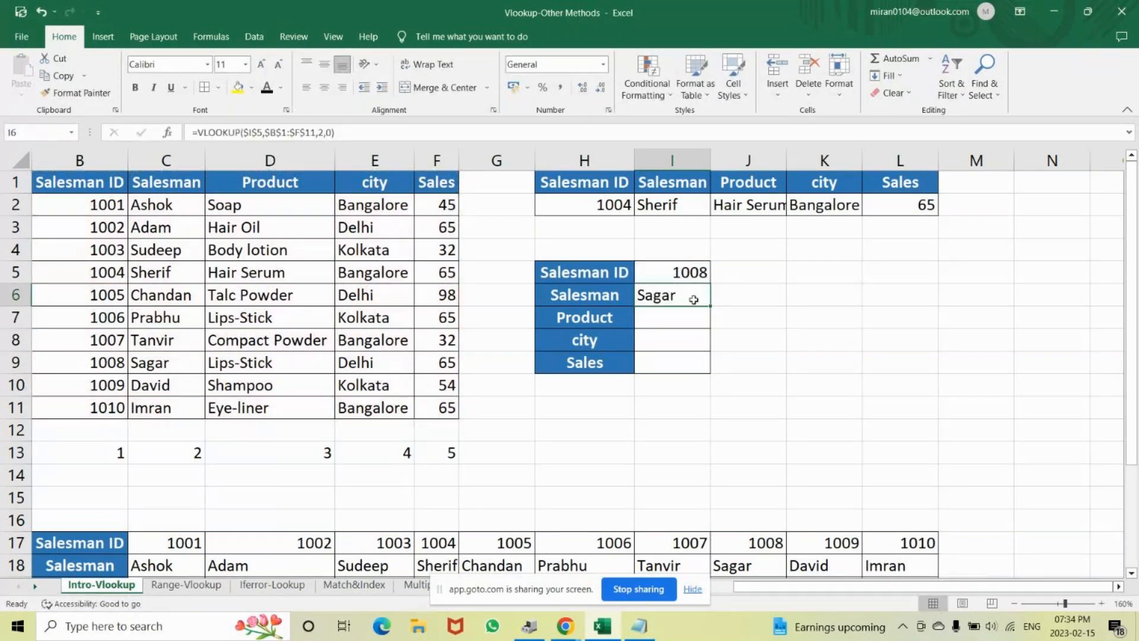
double_click(693, 300)
key("Return")
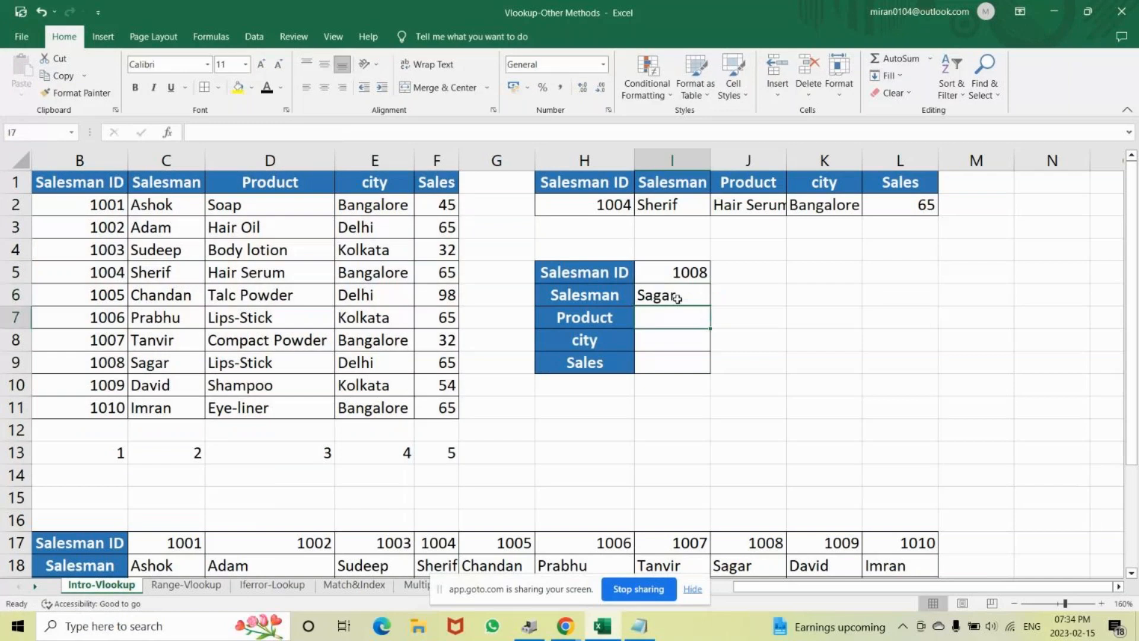
- Fill the I6 formula down to I9 and set the column index in the Product formula in I7 to 3
left_click(677, 298)
left_click_drag(709, 306, 710, 355)
double_click(682, 317)
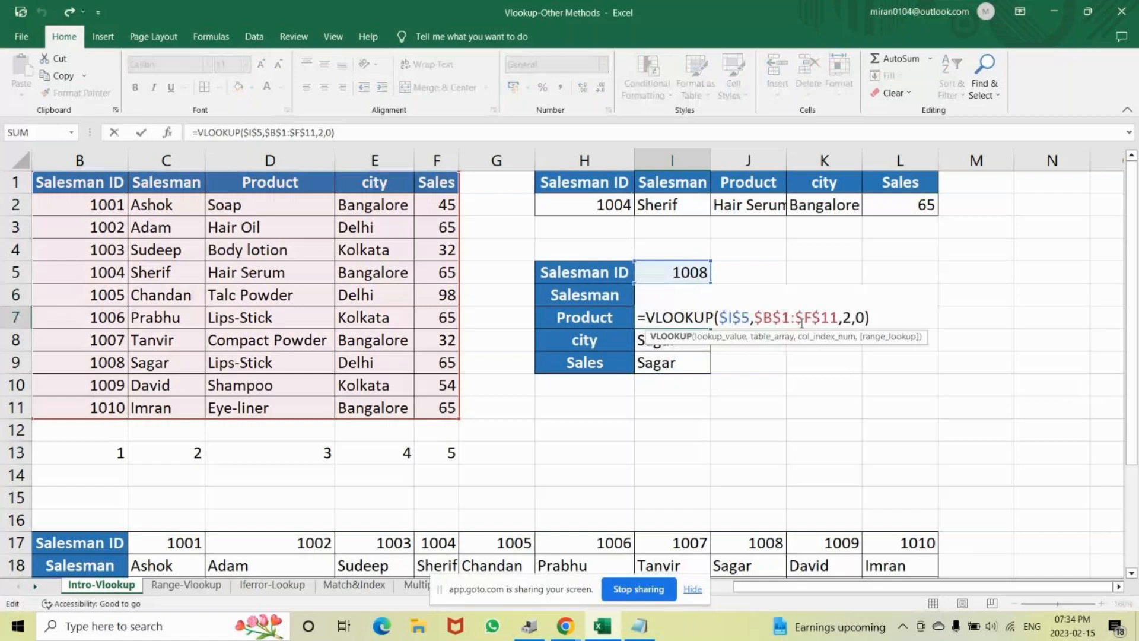
left_click(851, 318)
key("BackSpace")
type("3")
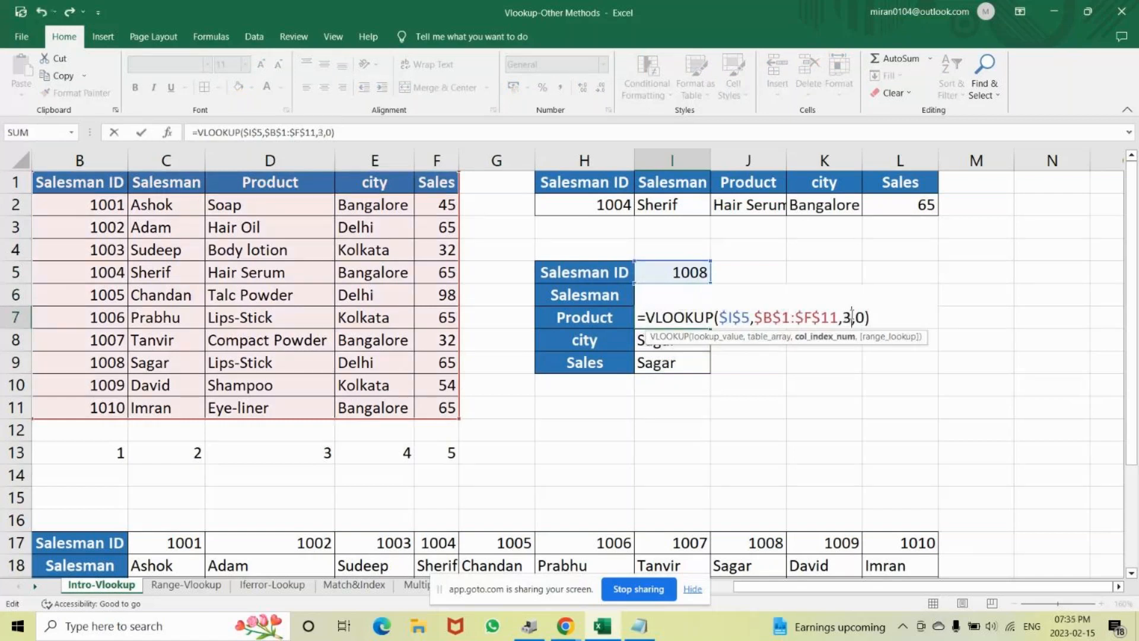
key("Return")
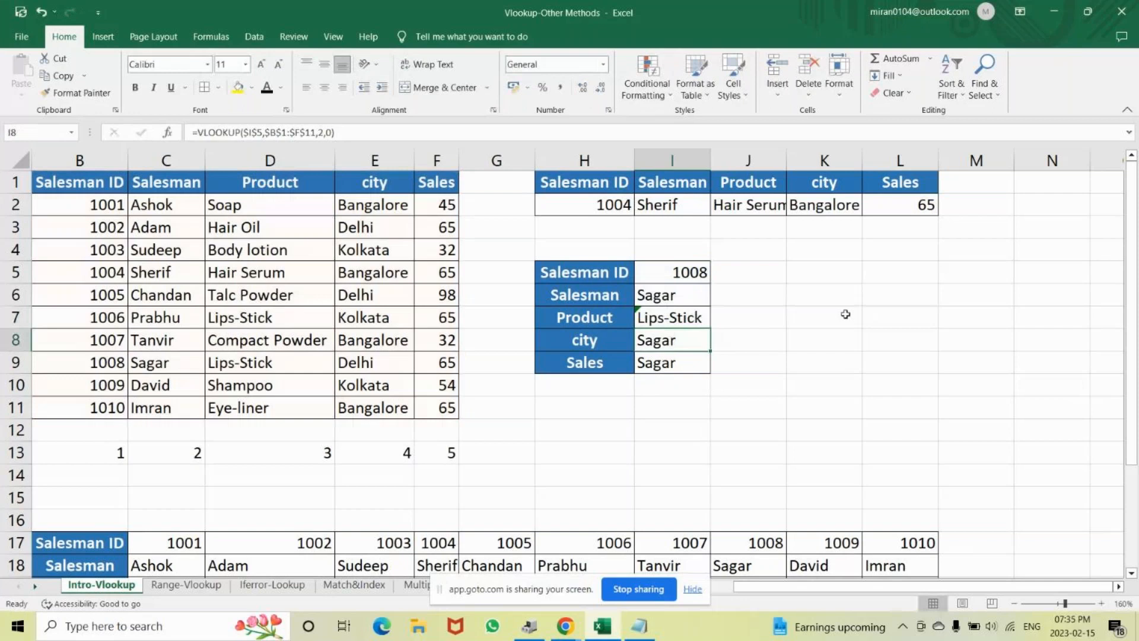
- Set the column index in the city formula in I8 to 4
double_click(668, 340)
left_click(849, 340)
key("BackSpace")
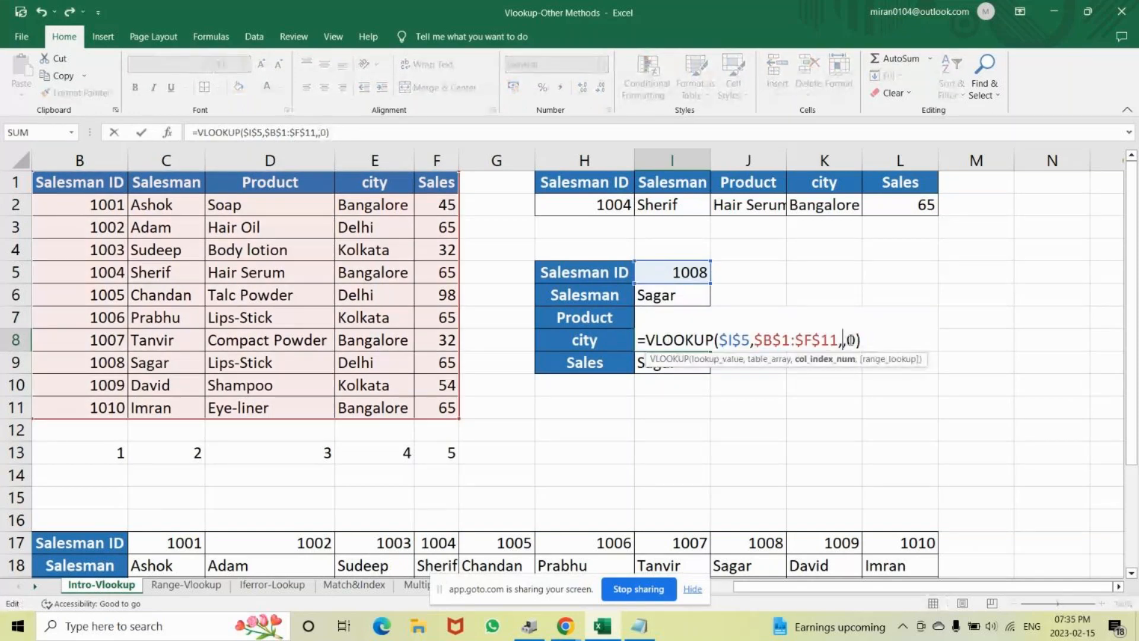
type("4")
key("Return")
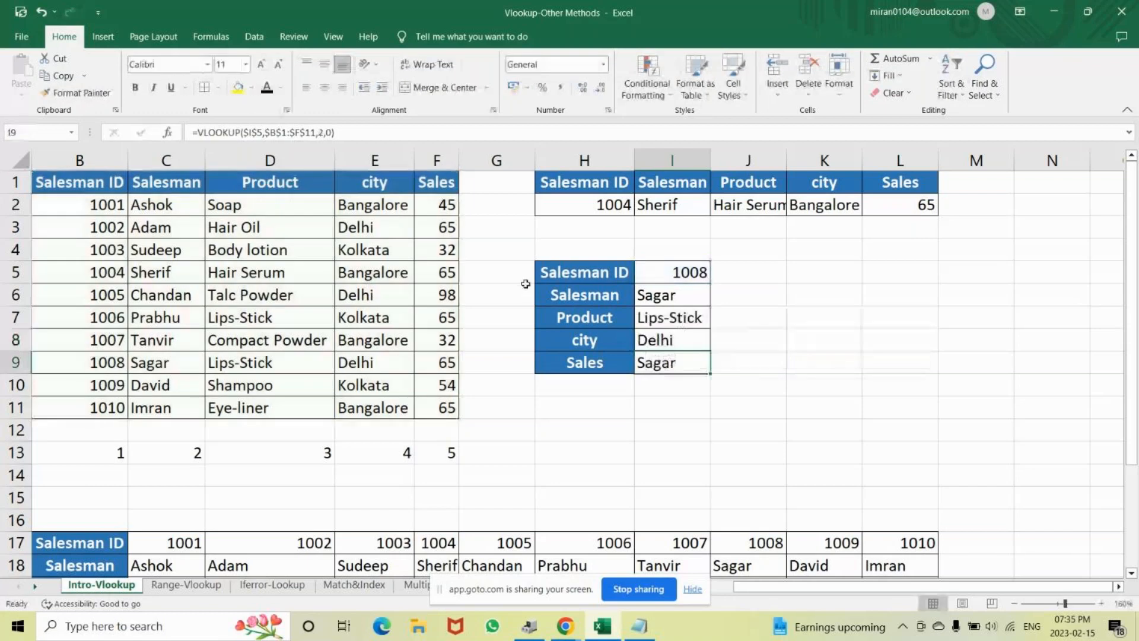
- Enter the helper column numbers 1 to 5 in G5:G9 beside the vertical lookup table
left_click(523, 279)
type("1")
key("Return")
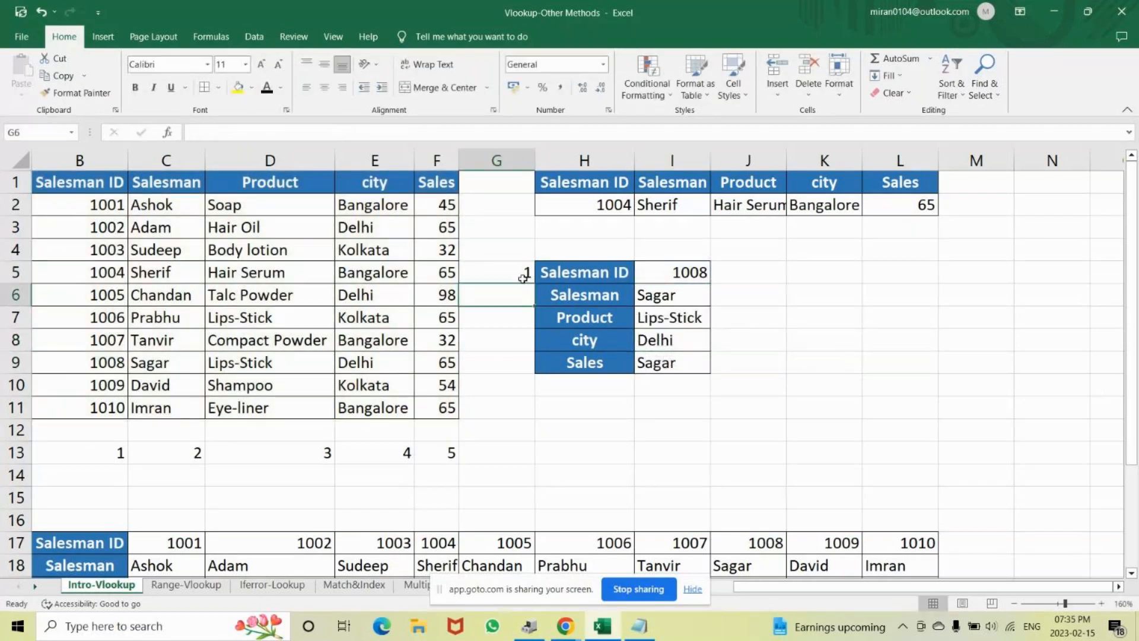
type("2")
key("Return")
type("3")
key("Return")
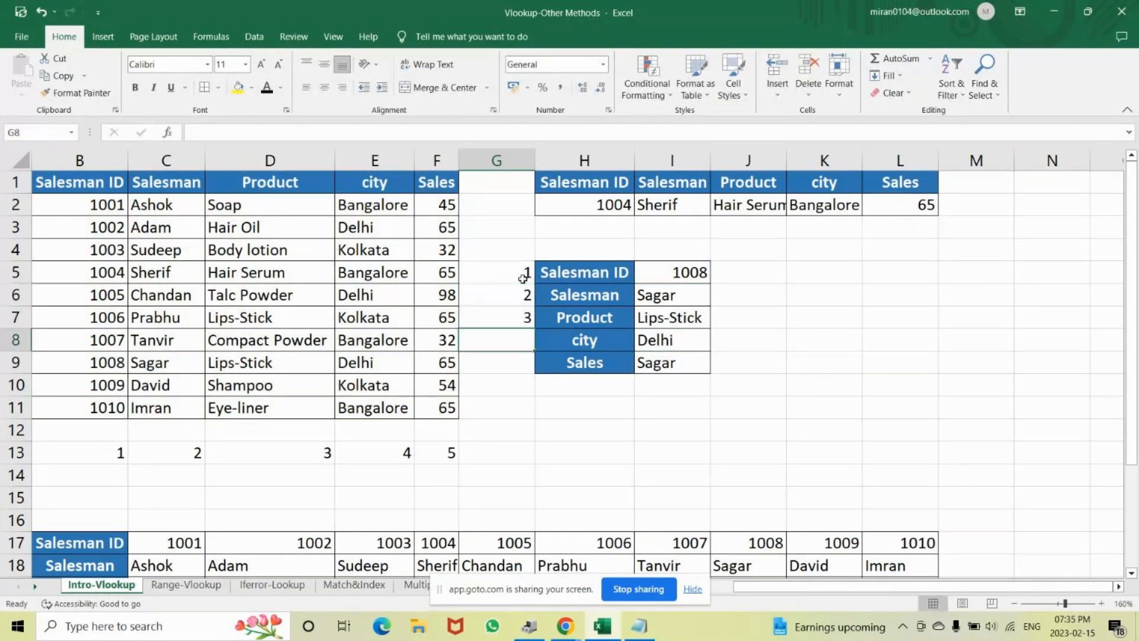
type("4")
key("Return")
type("5")
key("Return")
- Clear I6:I10 and begin a new VLOOKUP formula in I6 with the absolute lookup value $I$5
left_click_drag(670, 295, 668, 392)
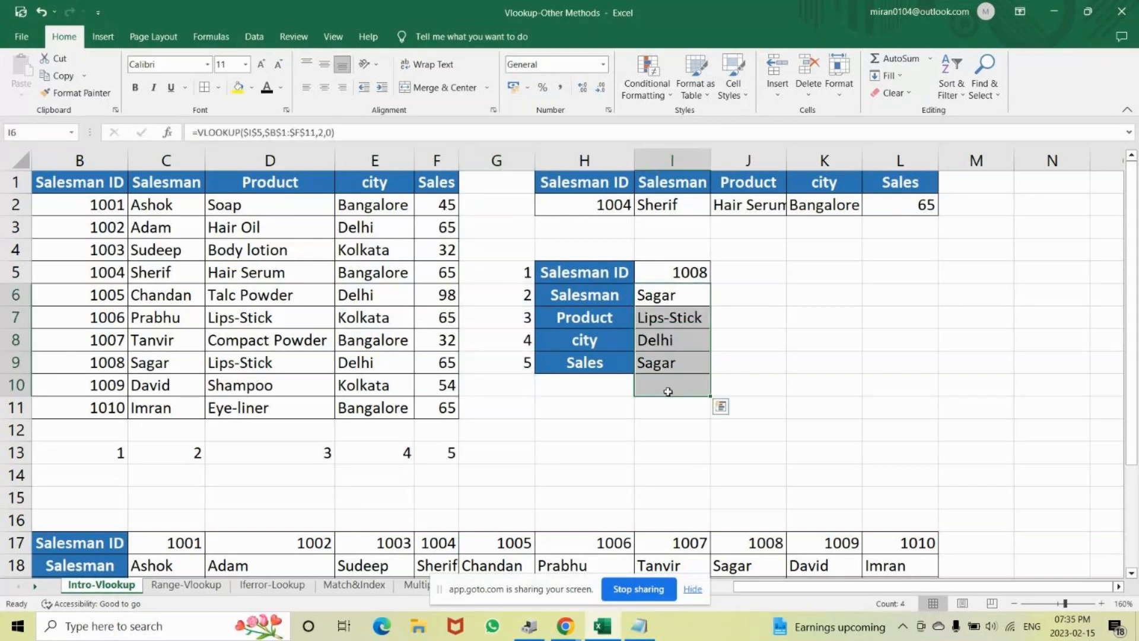
key("Delete")
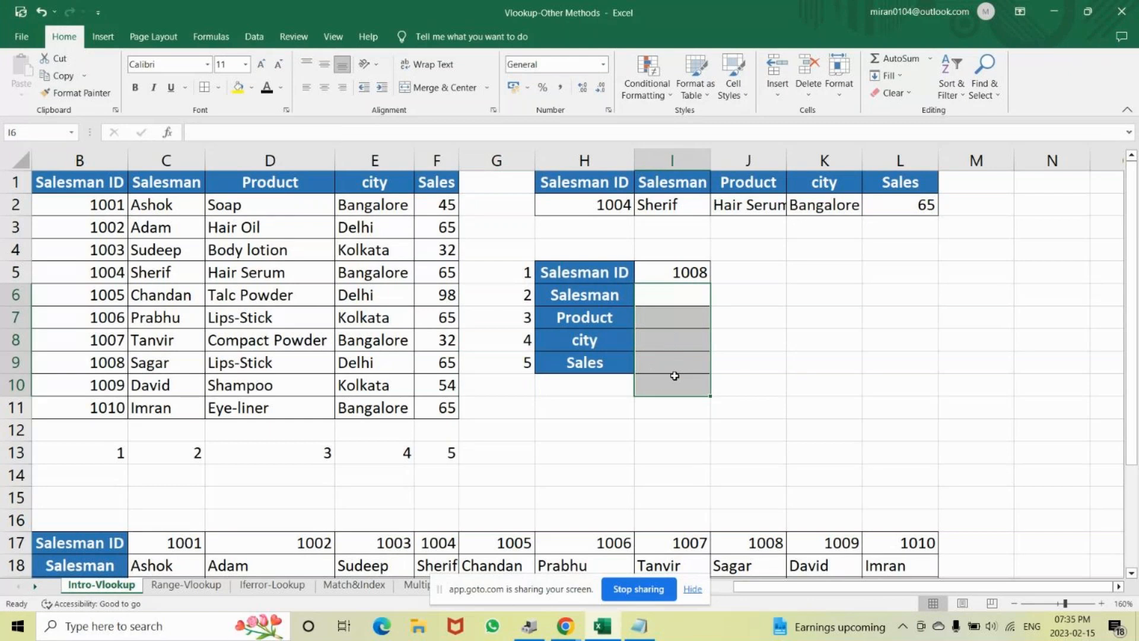
left_click(659, 295)
type("=vloo")
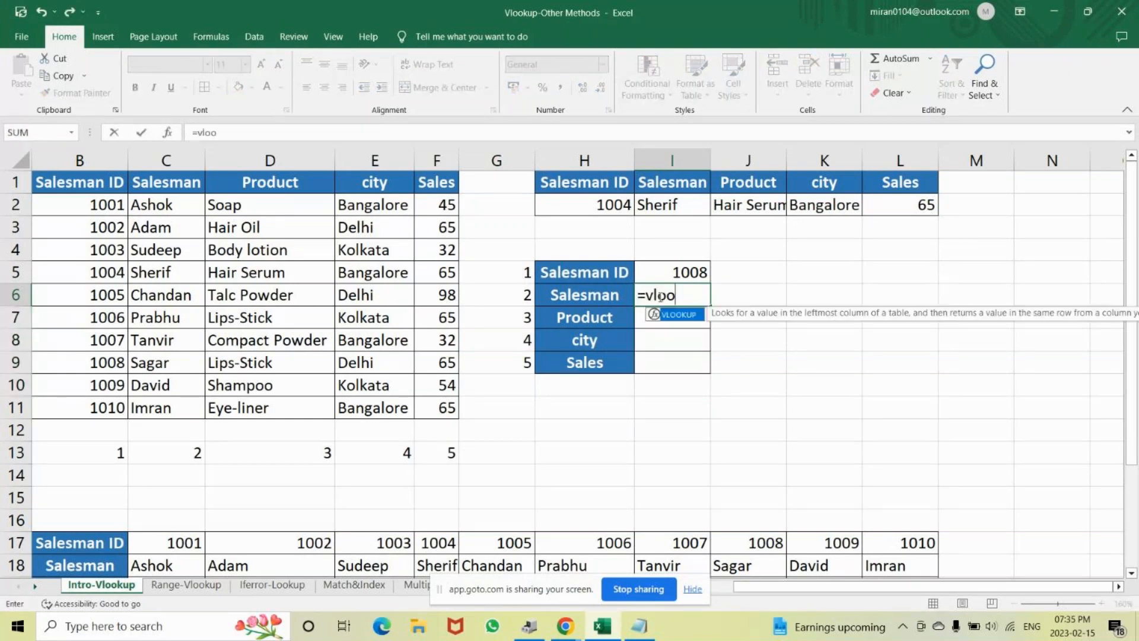
type("k")
key("Tab")
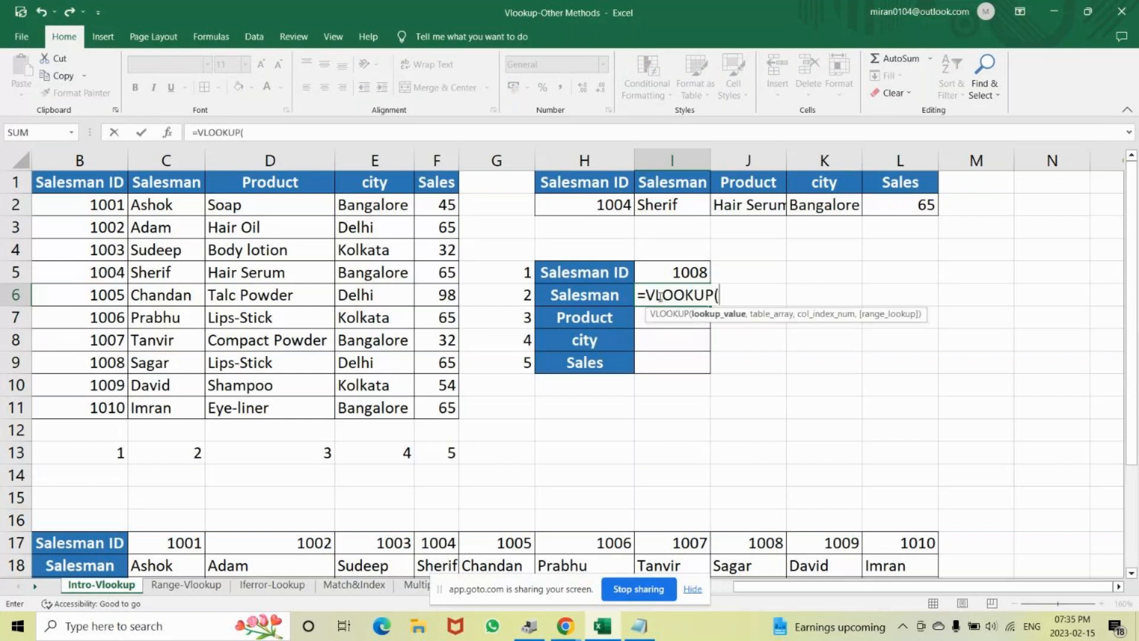
left_click(670, 272)
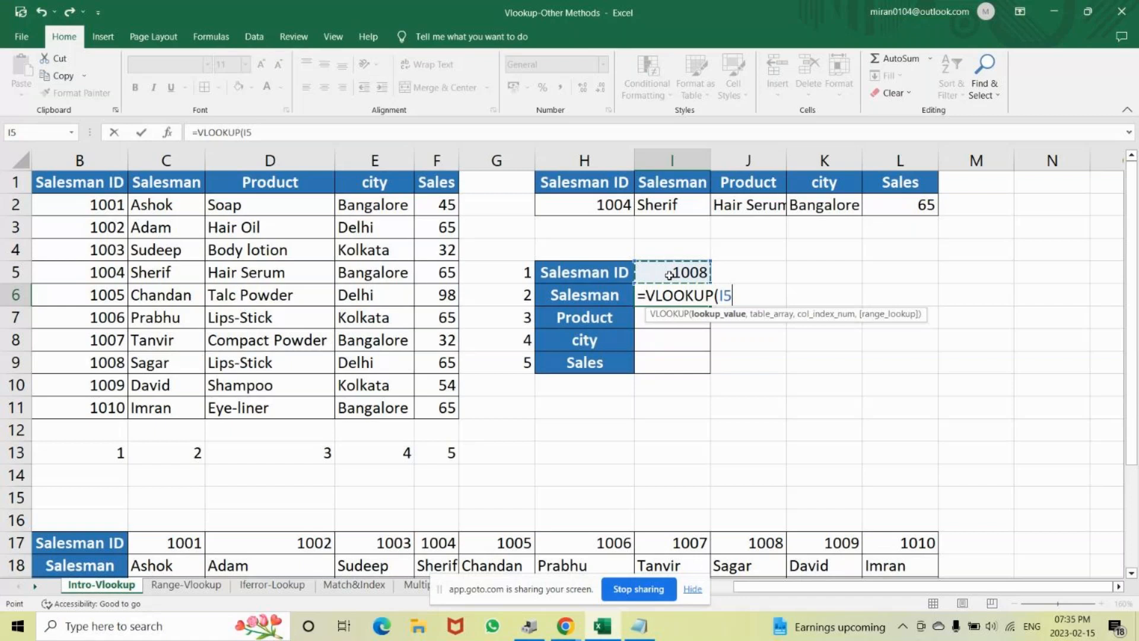
key("F4")
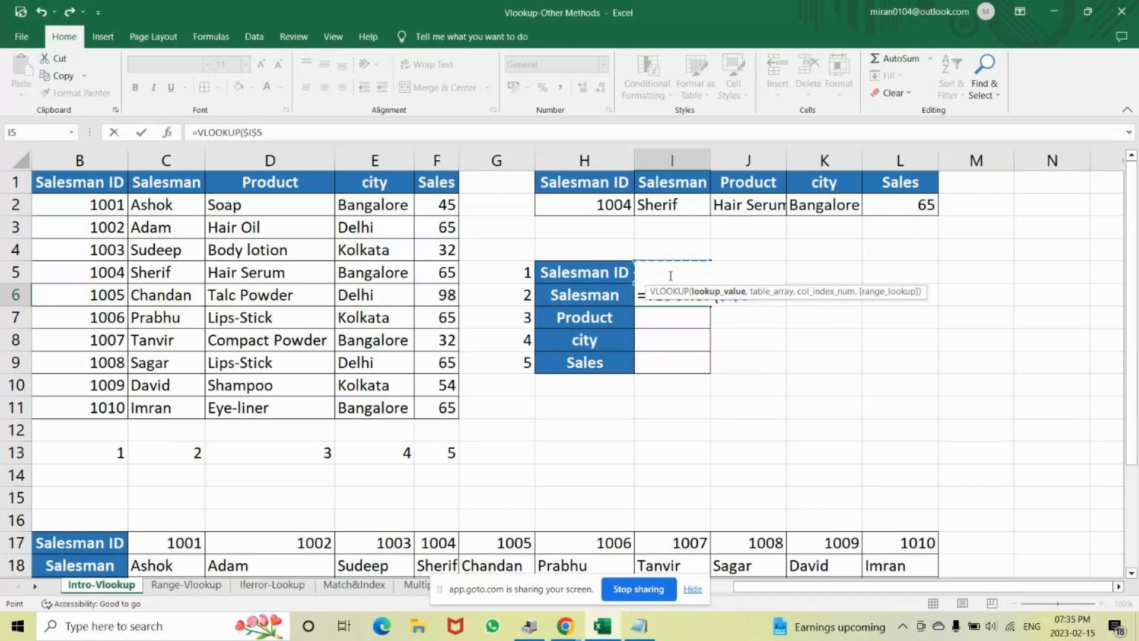
type(",")
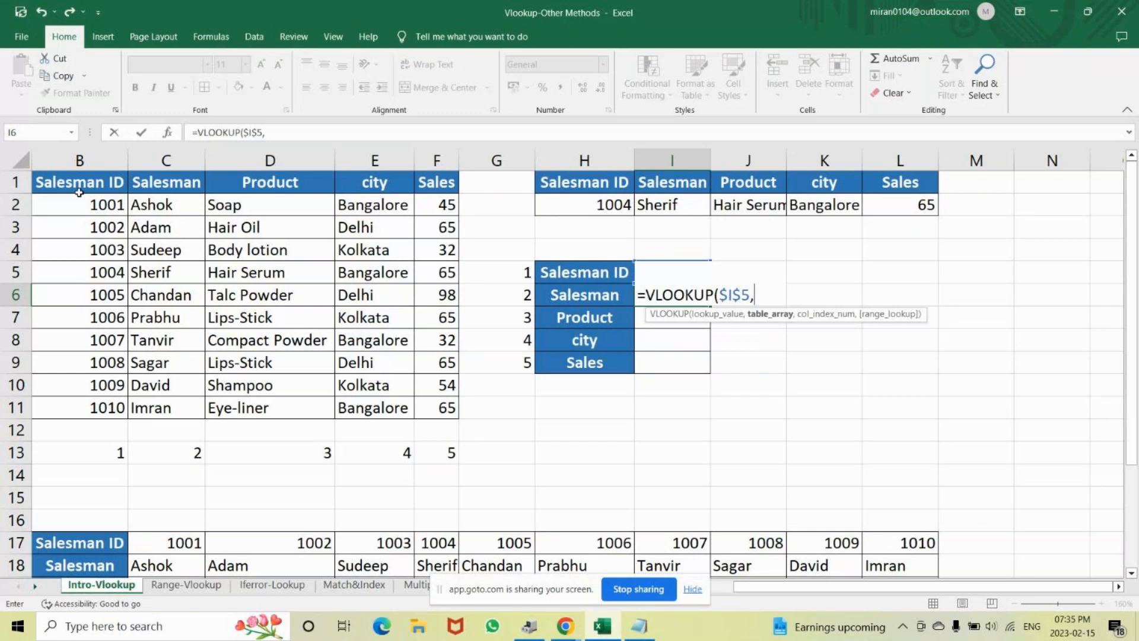
- Complete the I6 formula with table array $B$1:$F$11, column index reference G6 and range lookup 0
left_click_drag(79, 192, 428, 415)
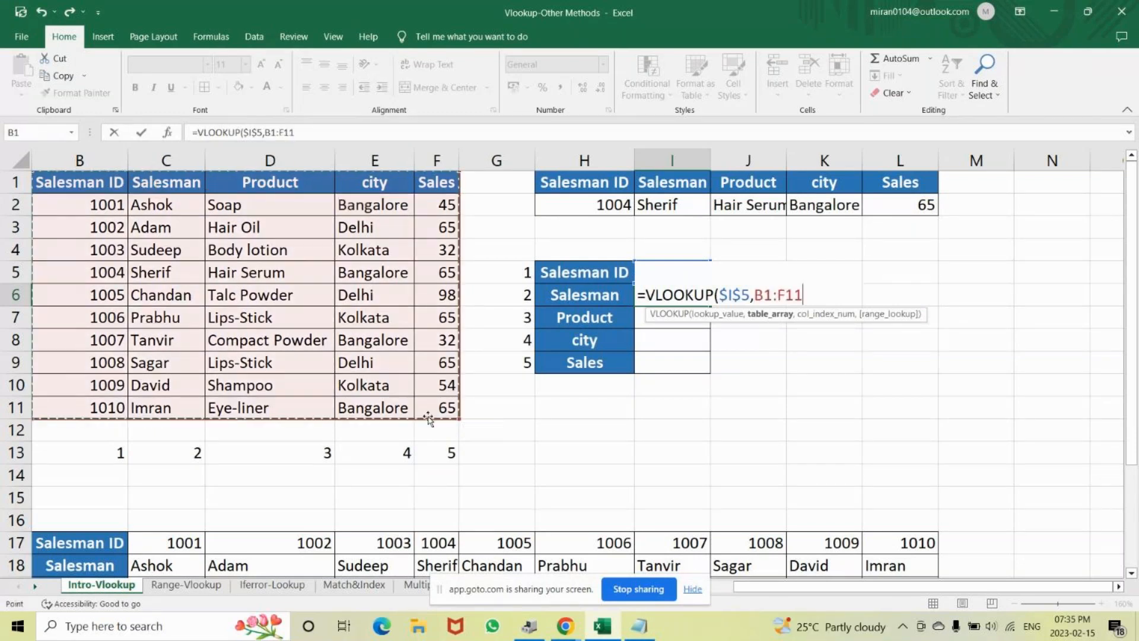
key("F4")
type(",")
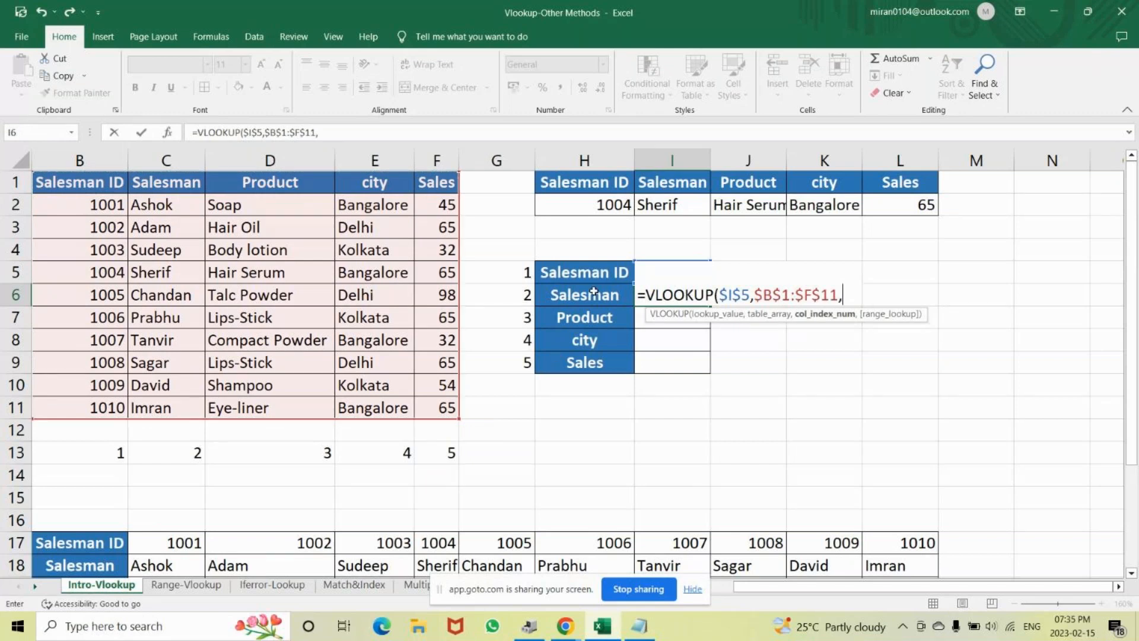
left_click(525, 295)
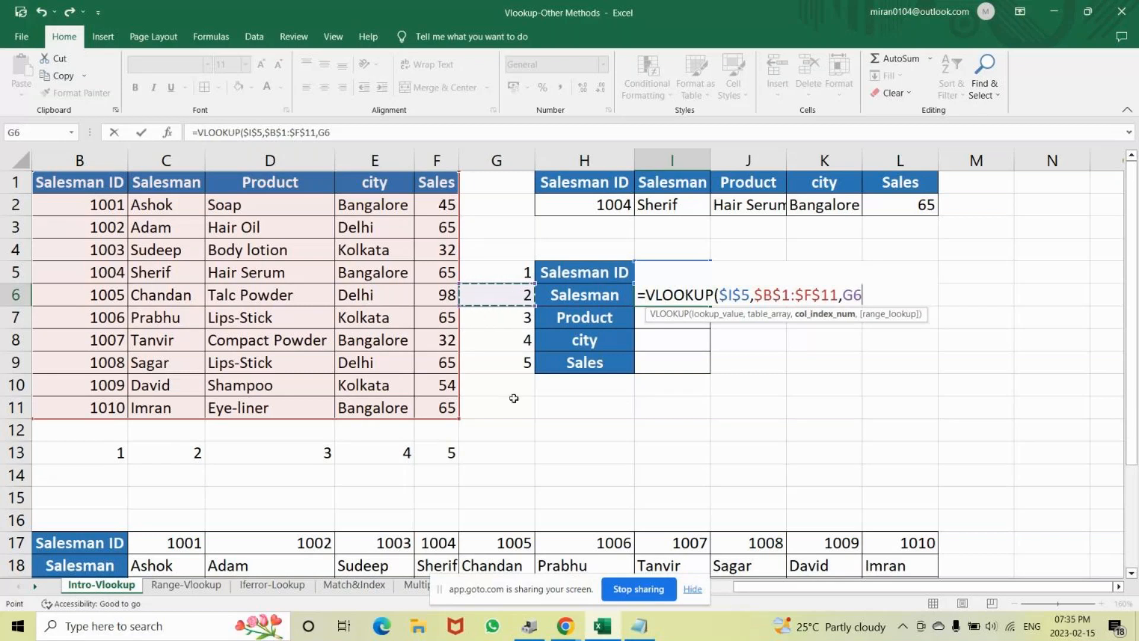
type(",0")
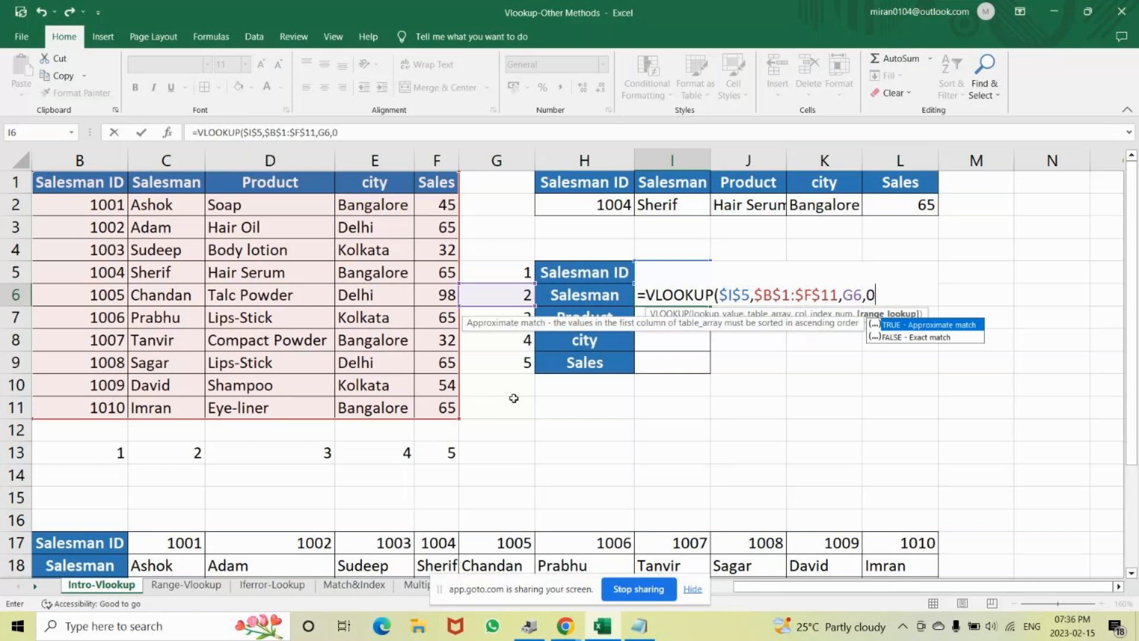
type(")")
key("Return")
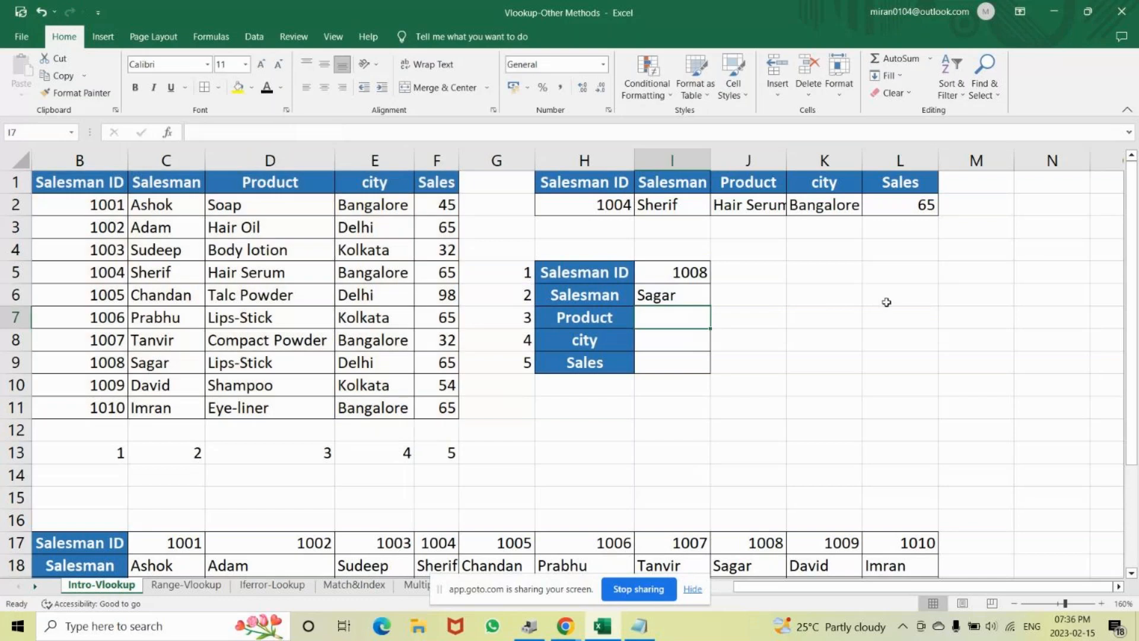
- Fill the VLOOKUP formula from I6 down to I9
left_click(700, 300)
left_click_drag(710, 306, 710, 358)
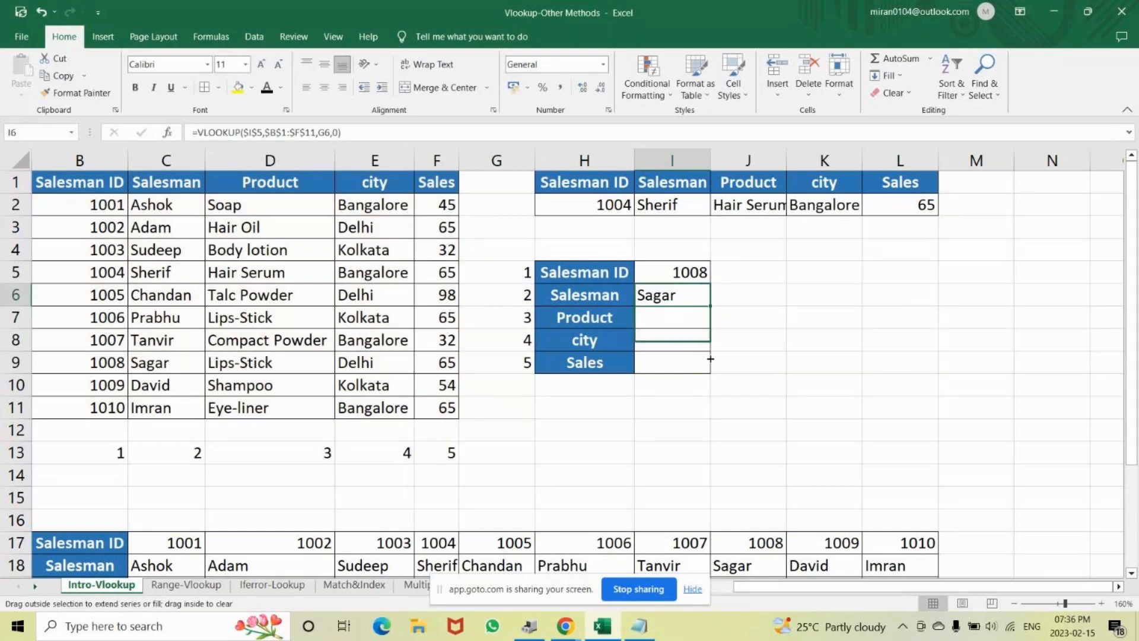
left_click_drag(710, 358, 710, 363)
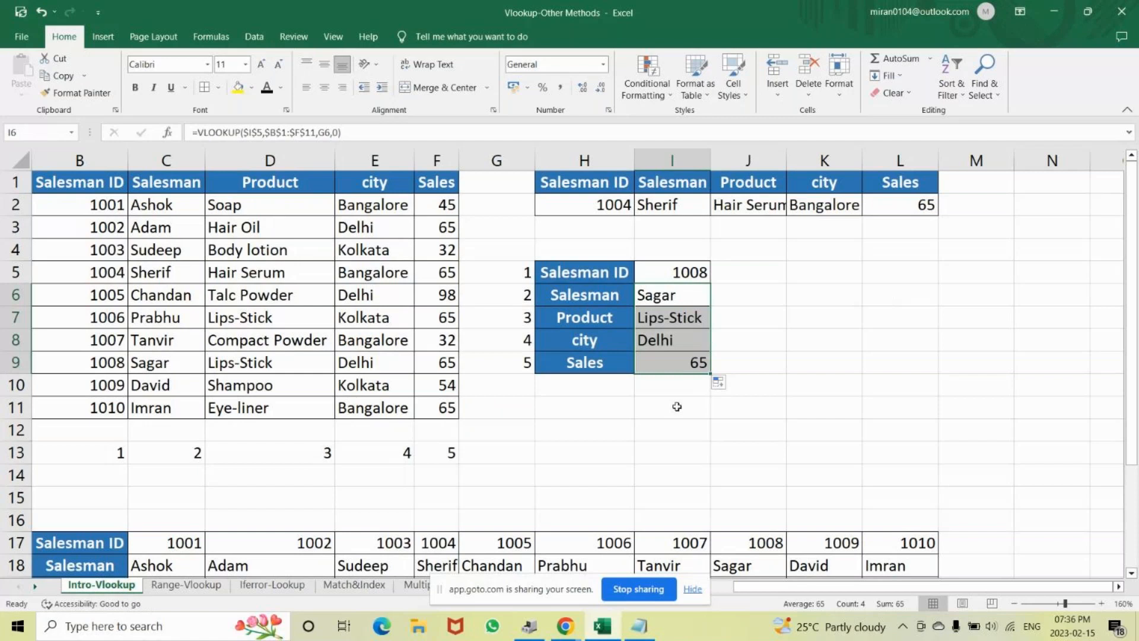
- Examine the filled VLOOKUP formulas in I7 through I9, comparing their absolute references and their helper-cell column index references
double_click(673, 318)
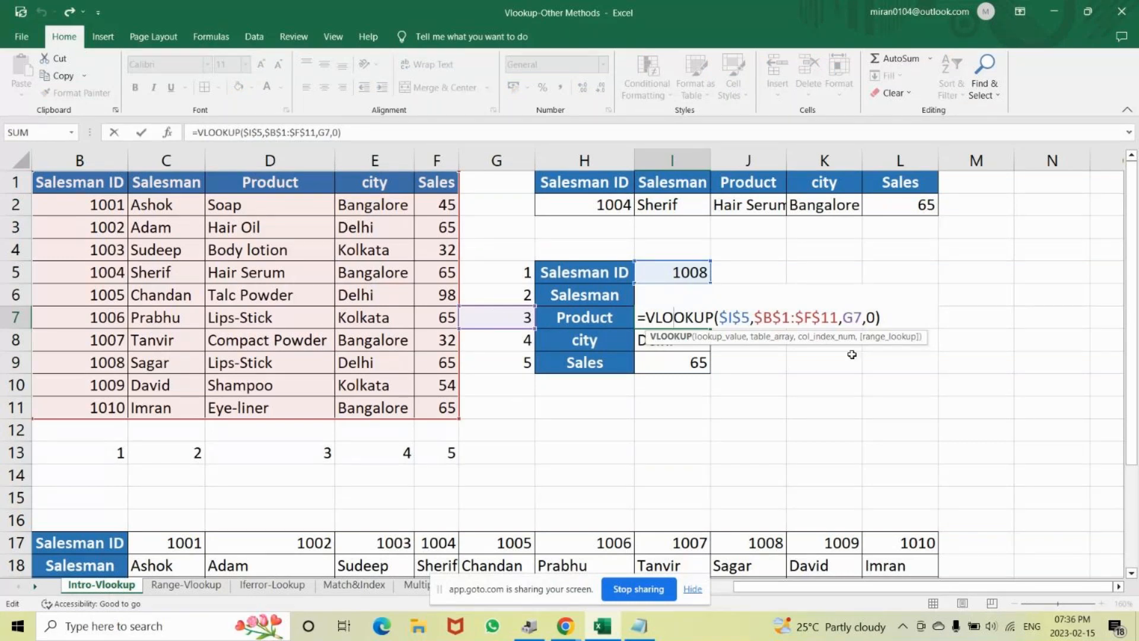
key("Return")
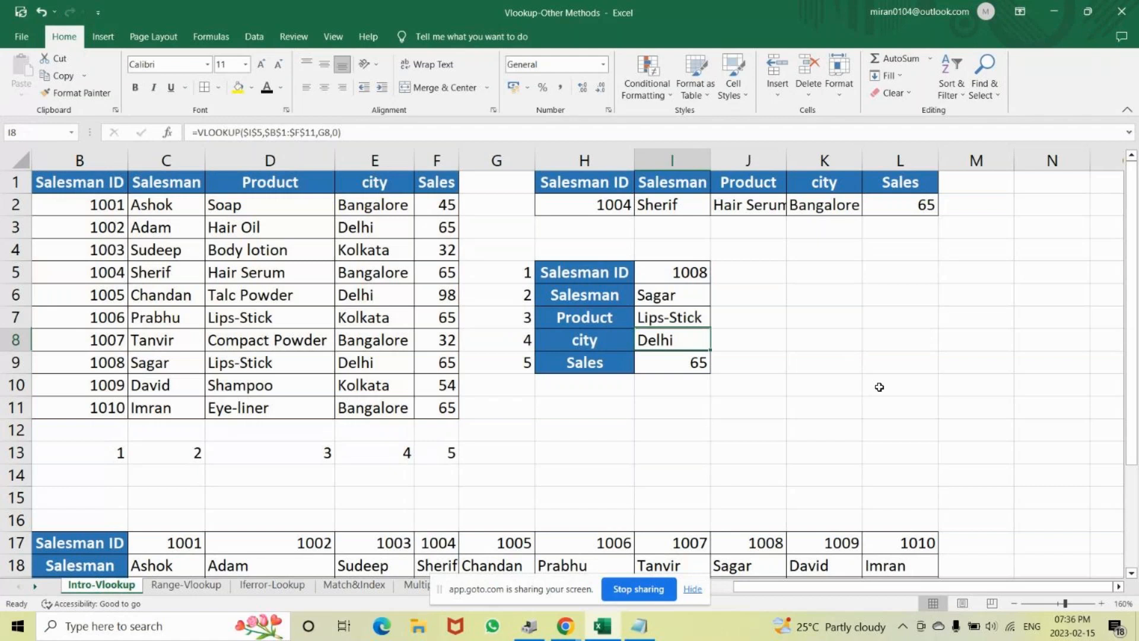
key("ctrl+z")
double_click(686, 363)
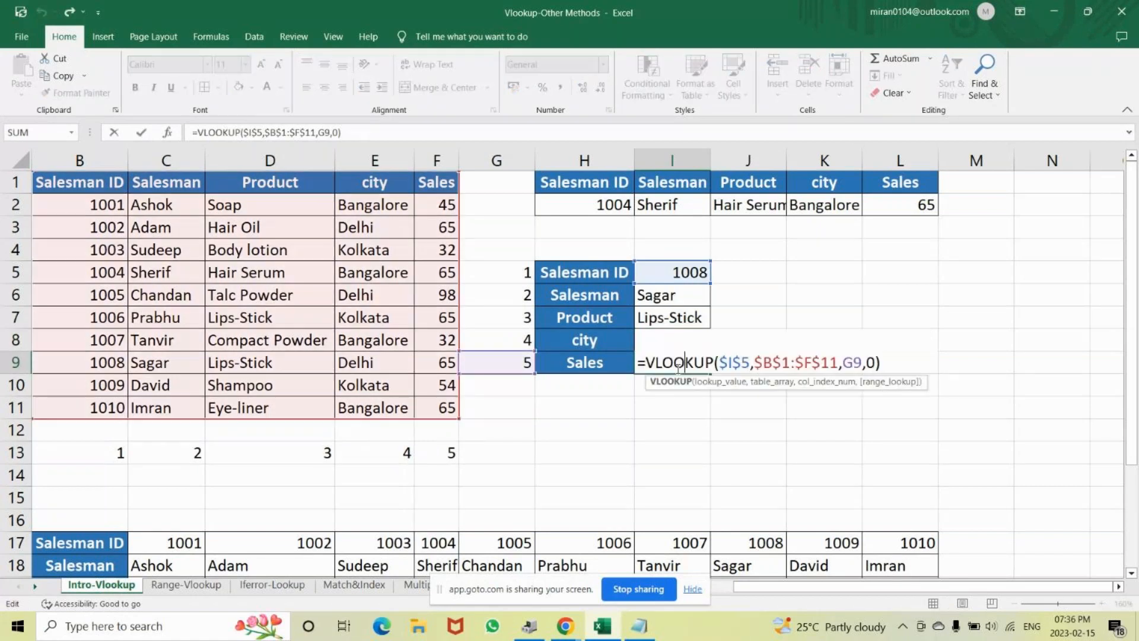
key("Escape")
key("ctrl+y")
left_click(663, 292)
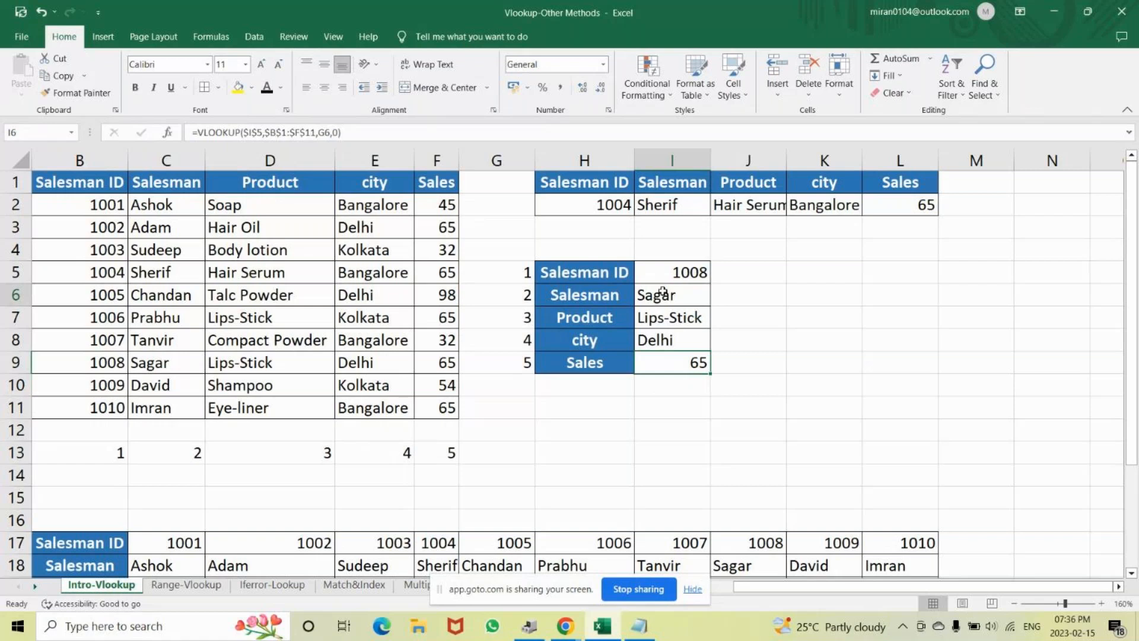
left_click_drag(663, 292, 668, 355)
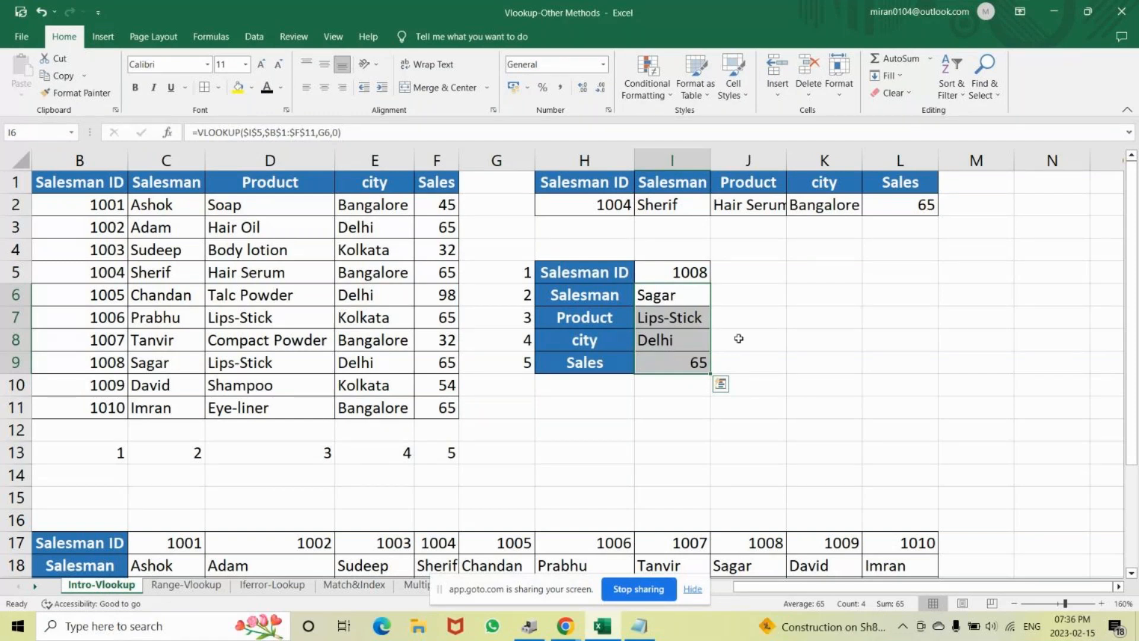
- Copy the headers in H1:L1 and paste them transposed at C23 below the horizontal table
left_click_drag(581, 192, 902, 183)
key("ctrl+c")
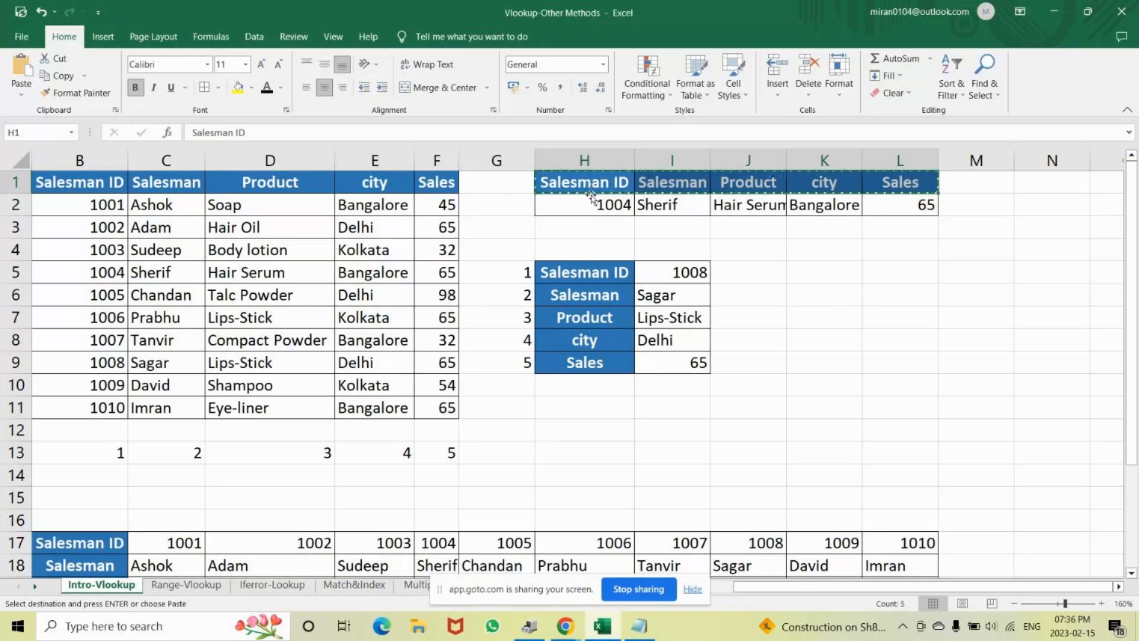
left_click_drag(571, 183, 907, 176)
scroll(643, 347, "down", 5)
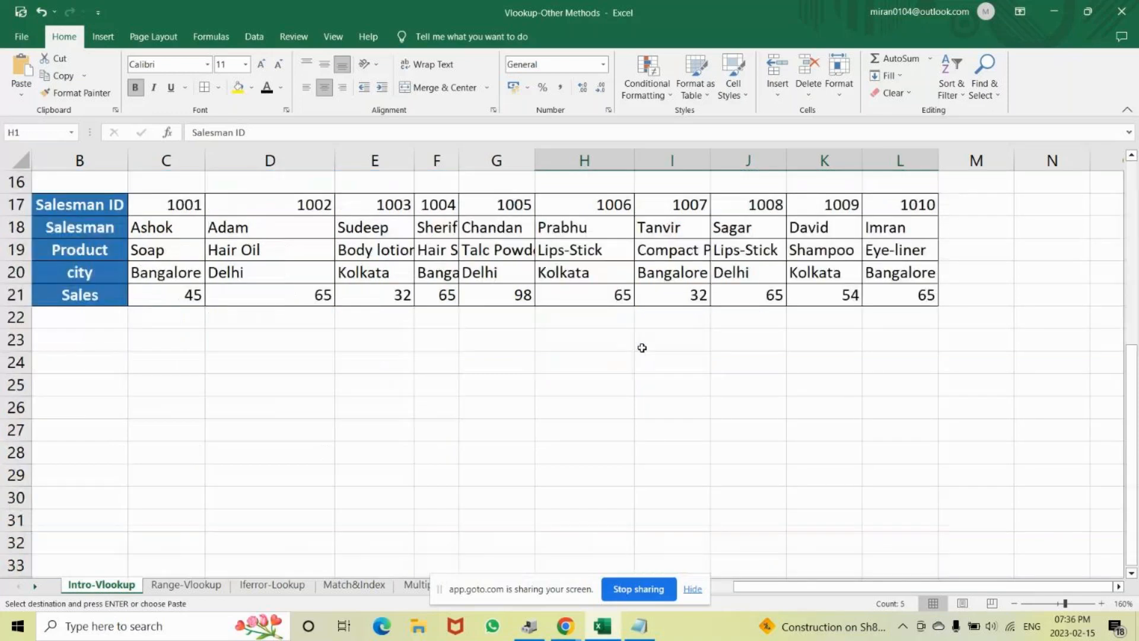
left_click(151, 342)
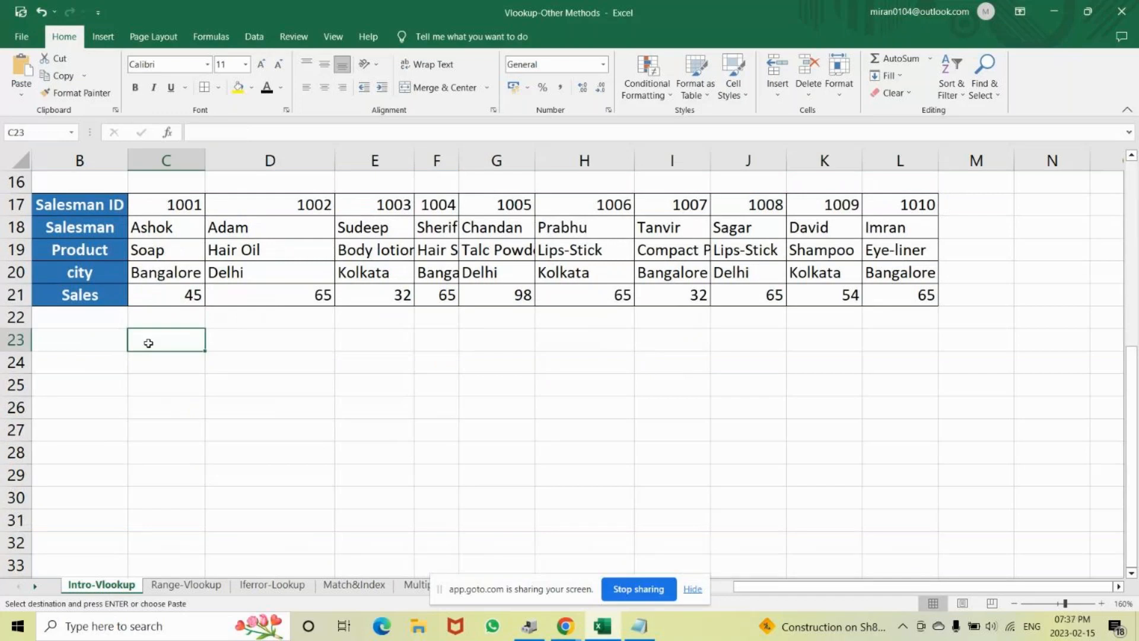
left_click(20, 99)
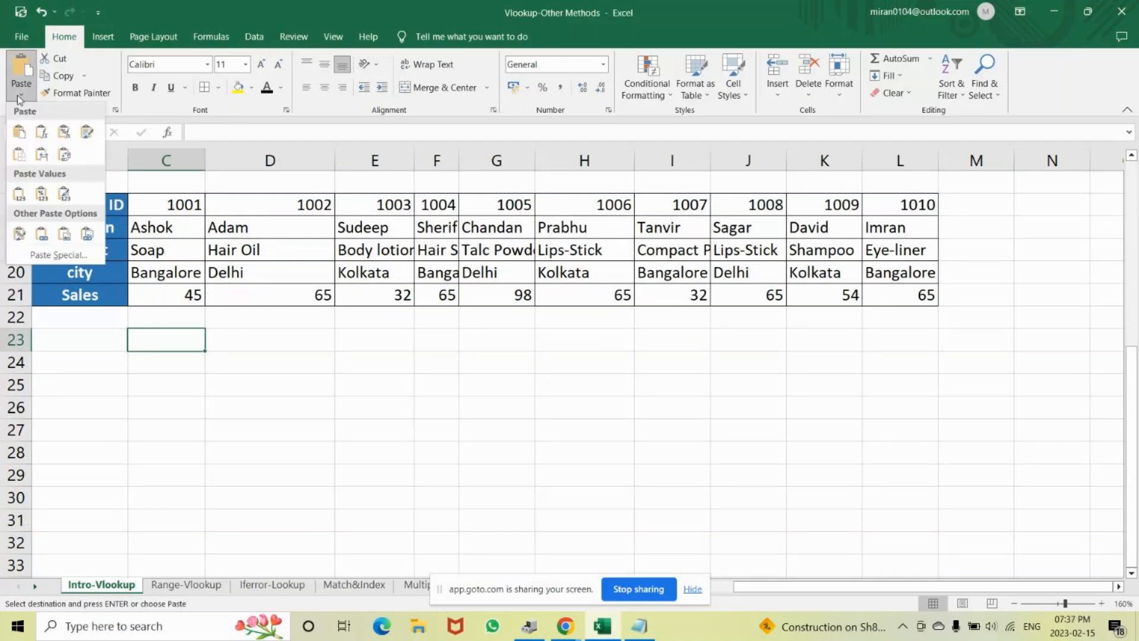
left_click(65, 155)
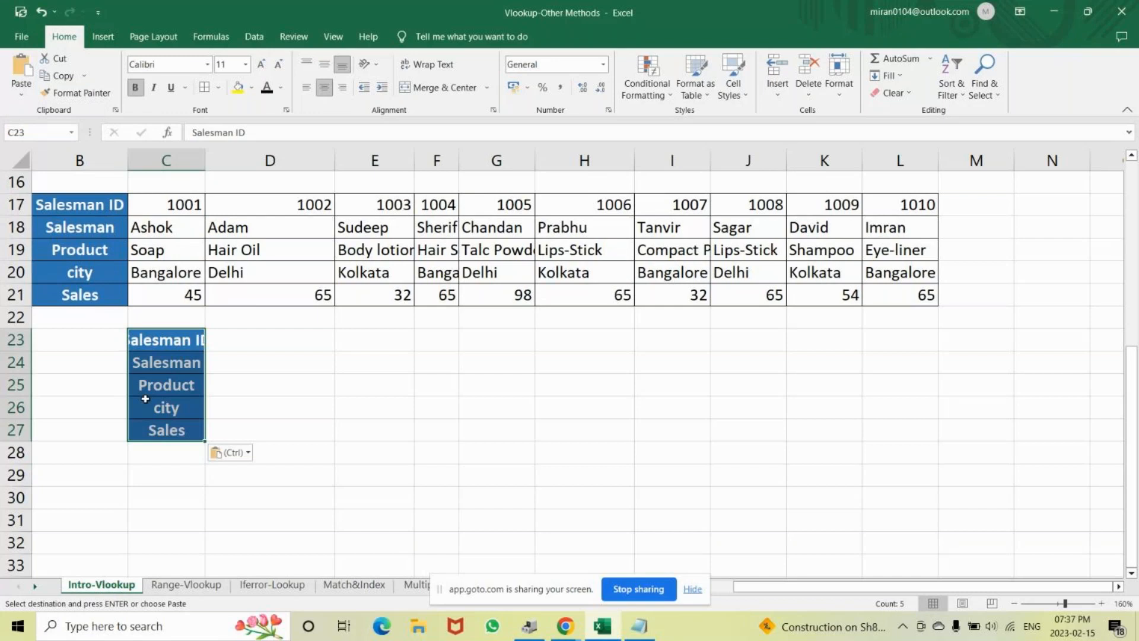
- Widen column C to fit the Salesman ID header and add borders to the empty cells D23:D27
left_click(236, 344)
left_click_drag(204, 161, 217, 161)
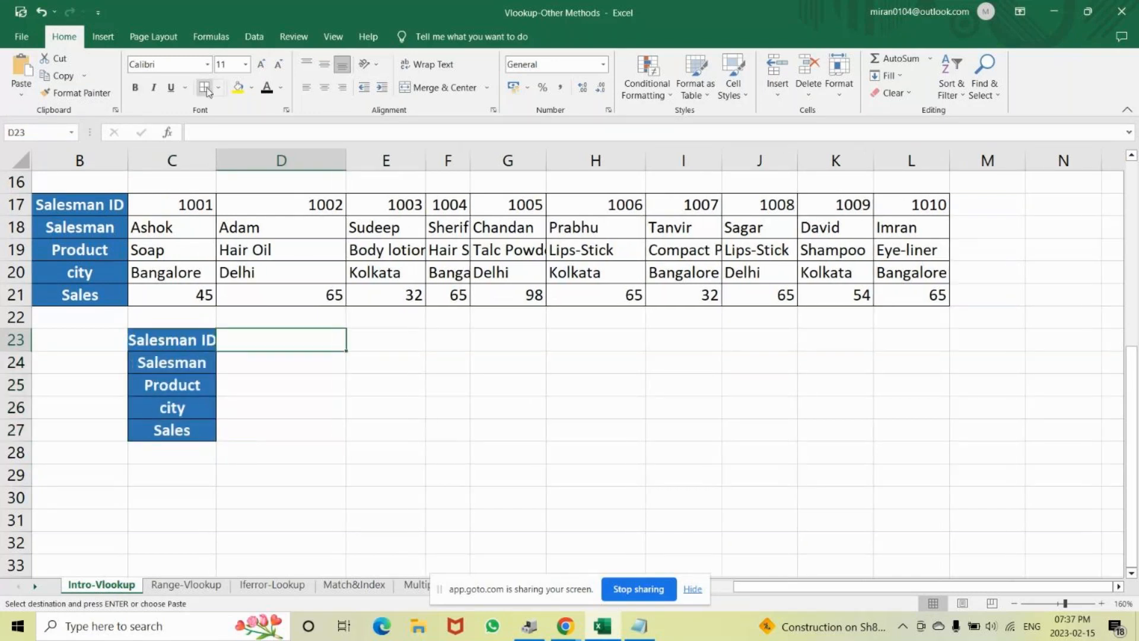
left_click_drag(249, 341, 252, 436)
key("Escape")
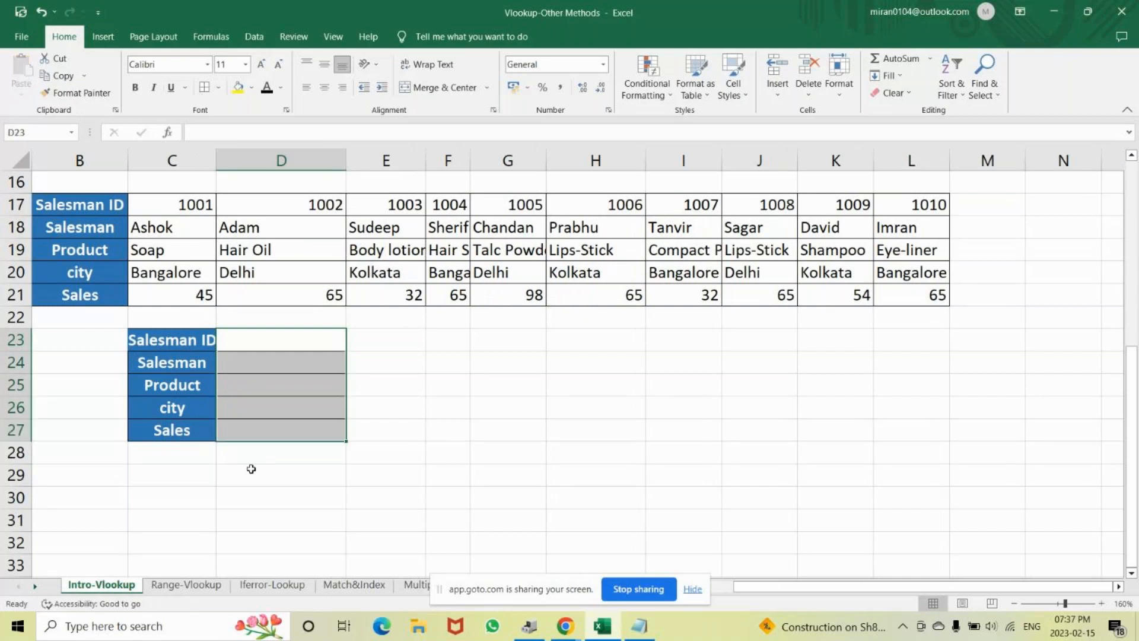
scroll(251, 469, "up", 5)
scroll(548, 269, "down", 3)
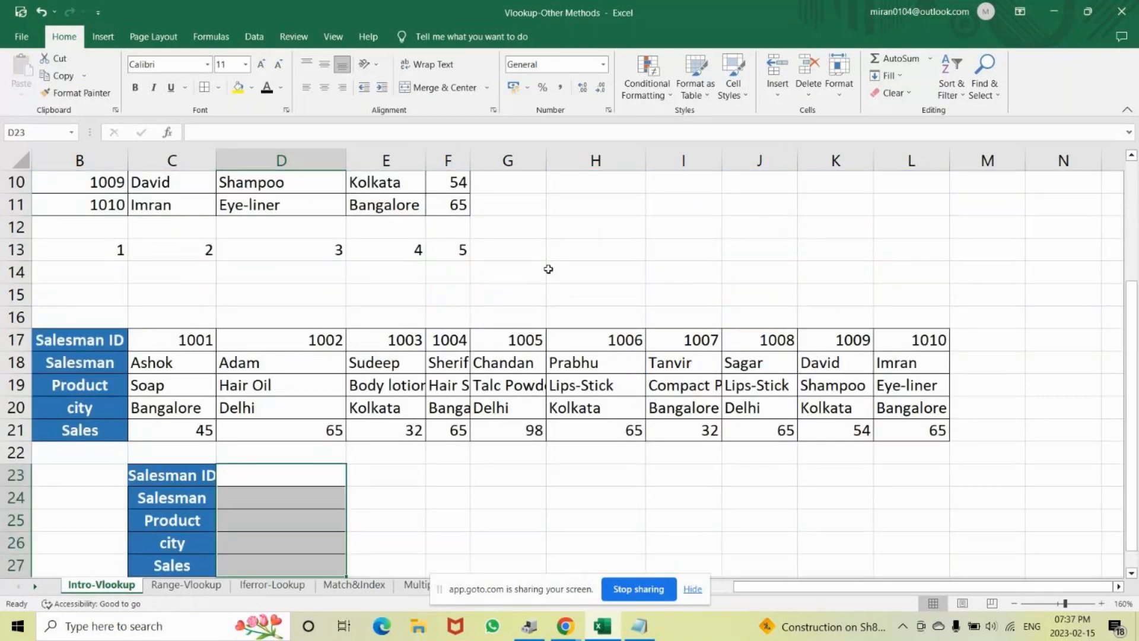
scroll(548, 268, "down", 2)
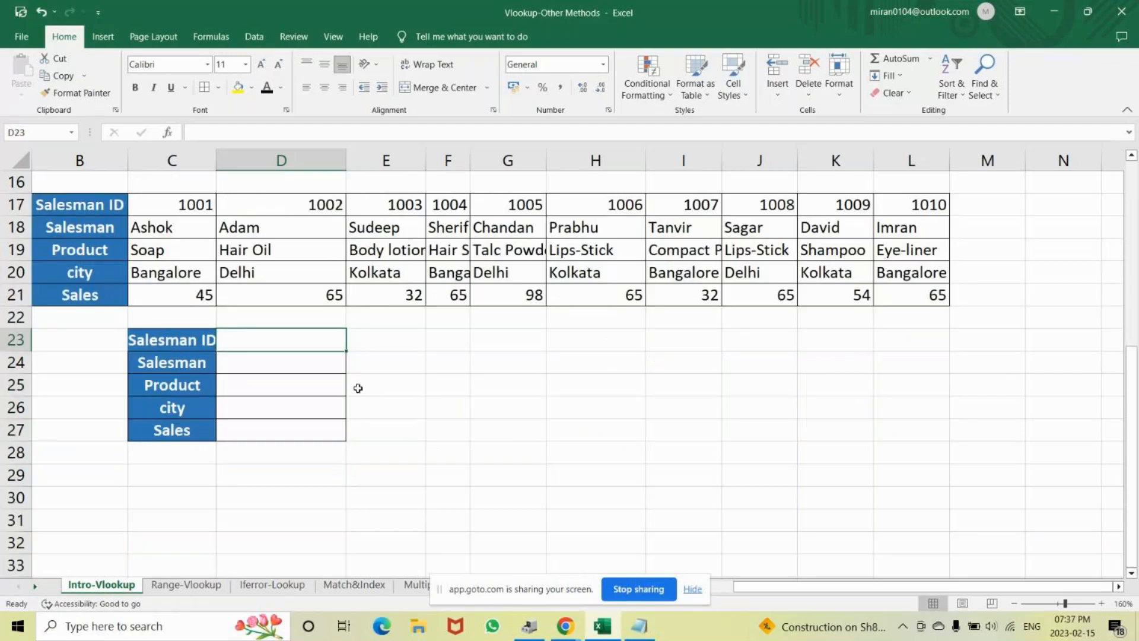
type("=vlo")
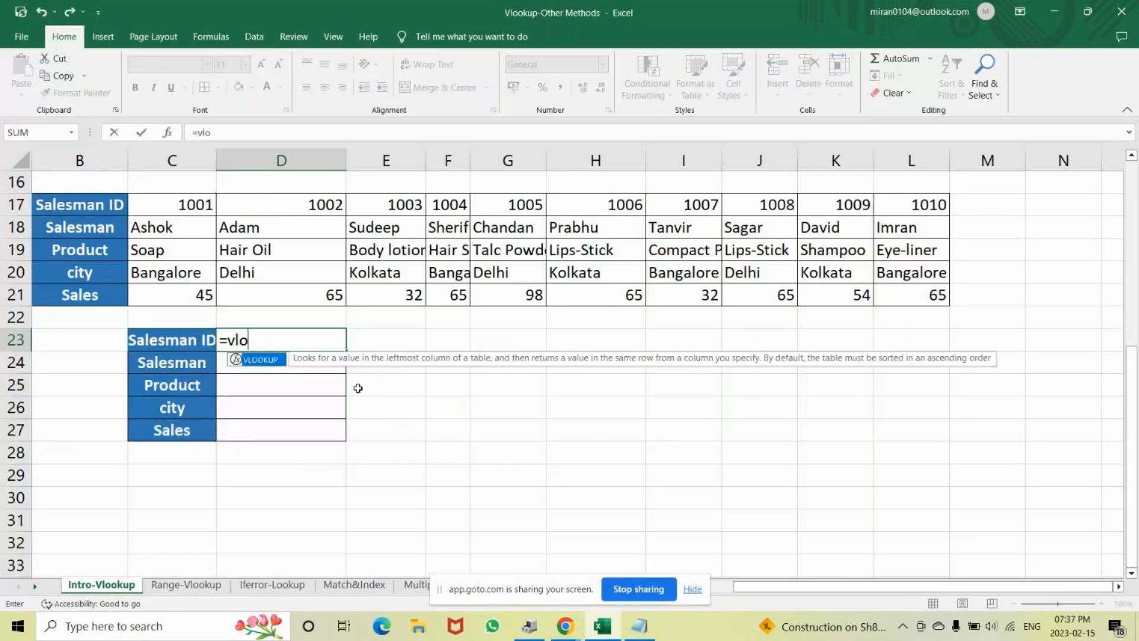
key("BackSpace")
key("BackSpace")
key("BackSpace")
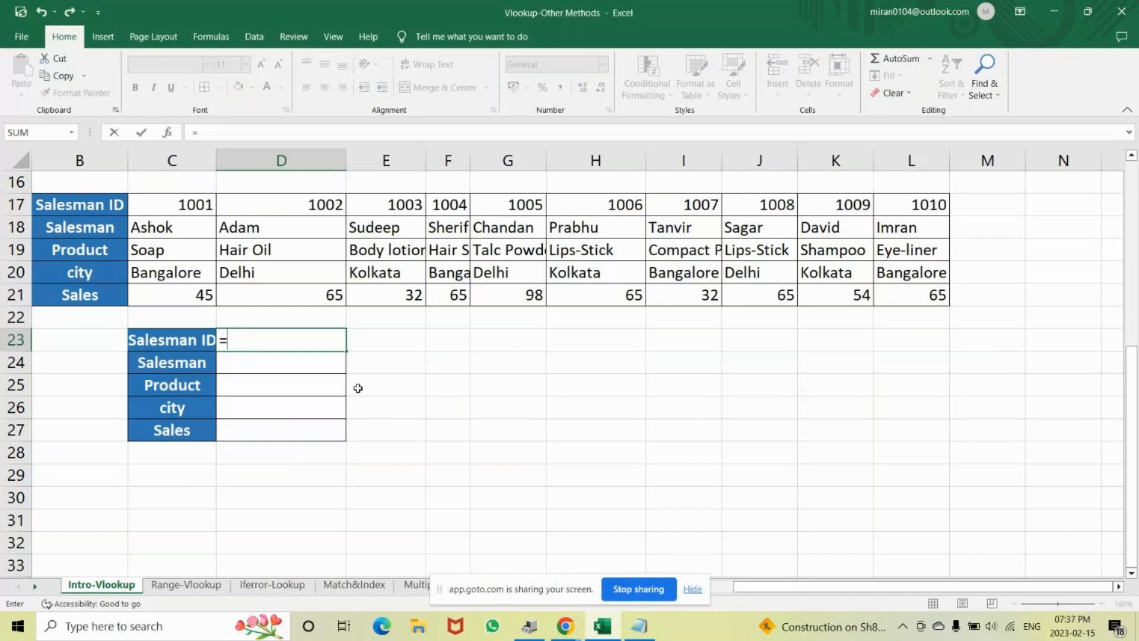
type("hl")
key("Tab")
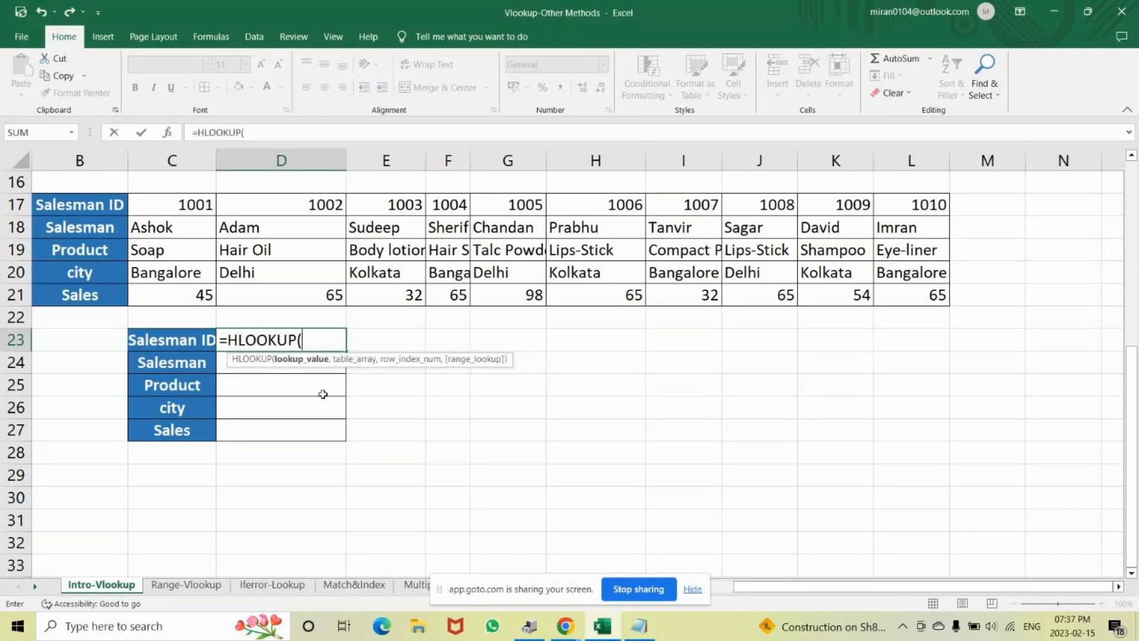
key("BackSpace")
key("BackSpace")
key("BackSpace")
key("BackSpace")
key("BackSpace")
key("BackSpace")
key("BackSpace")
key("BackSpace")
key("BackSpace")
key("Return")
- Enter the second salesman's ID from the horizontal table as the lookup value in D23
left_click(266, 343)
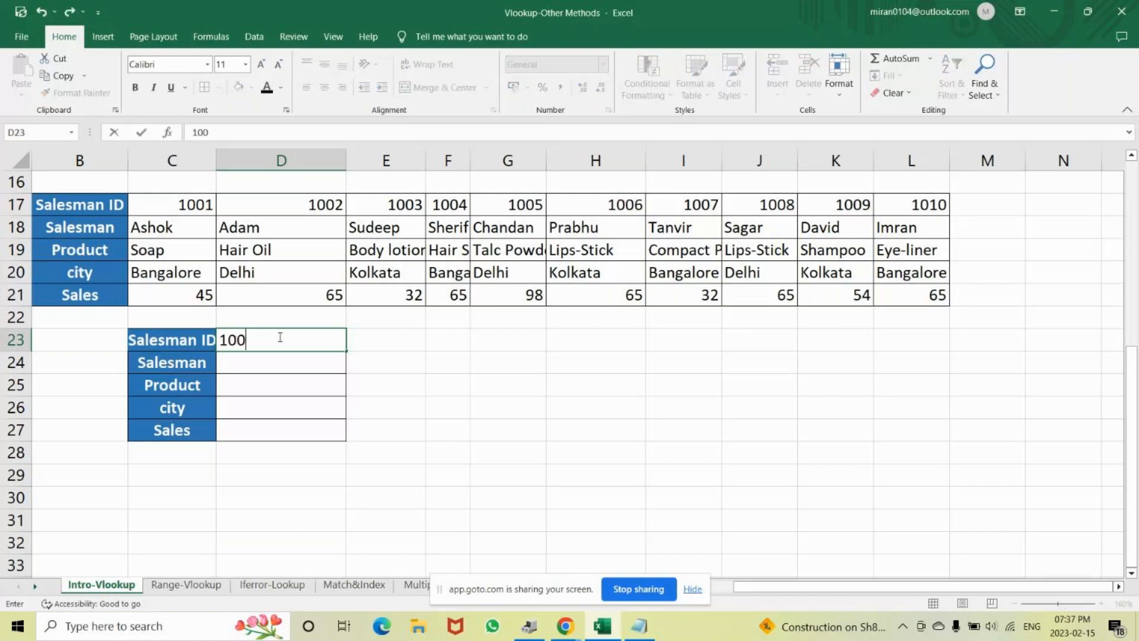
type("2")
key("Return")
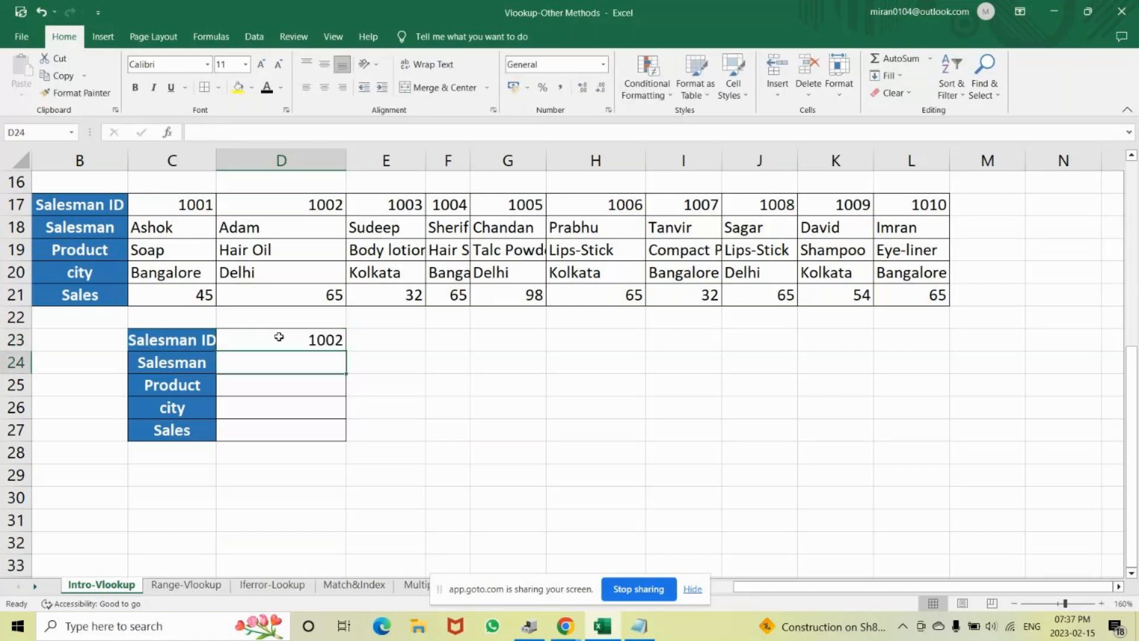
- Begin an HLOOKUP formula in D24 with absolute lookup value $D$23 and absolute table array $B$17:$L$21
type("=h")
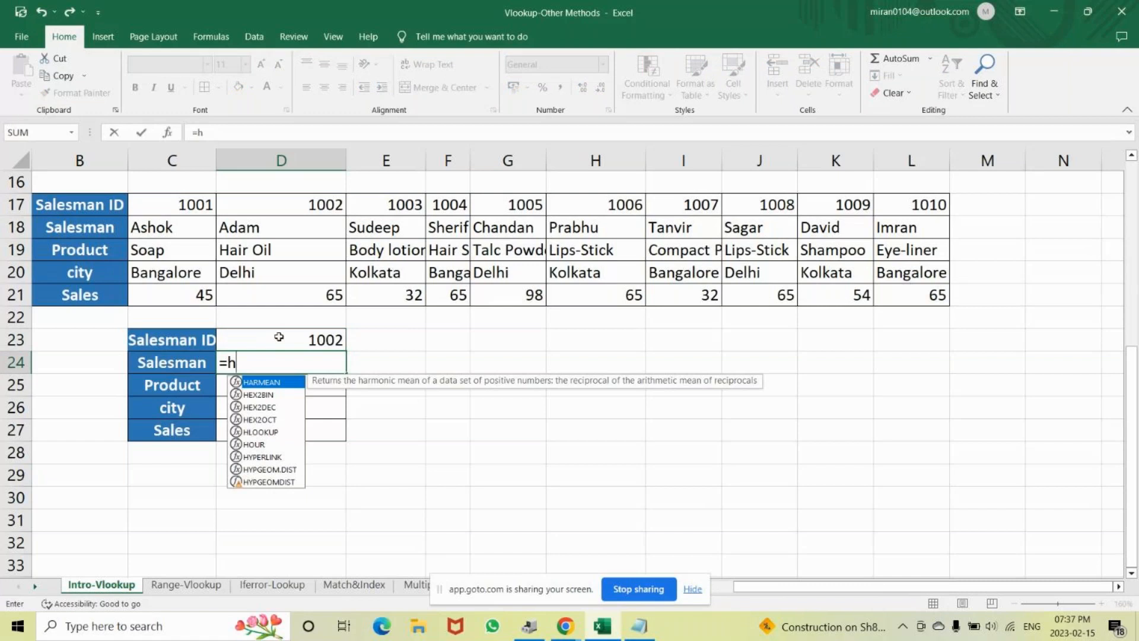
type("look")
key("Tab")
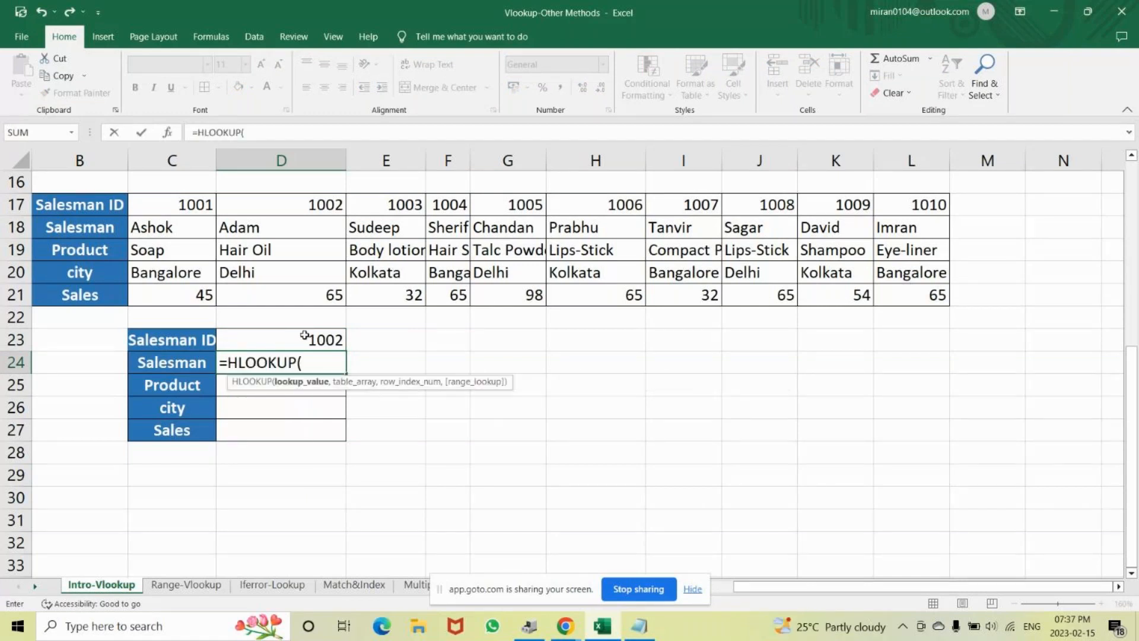
left_click(305, 336)
key("F4")
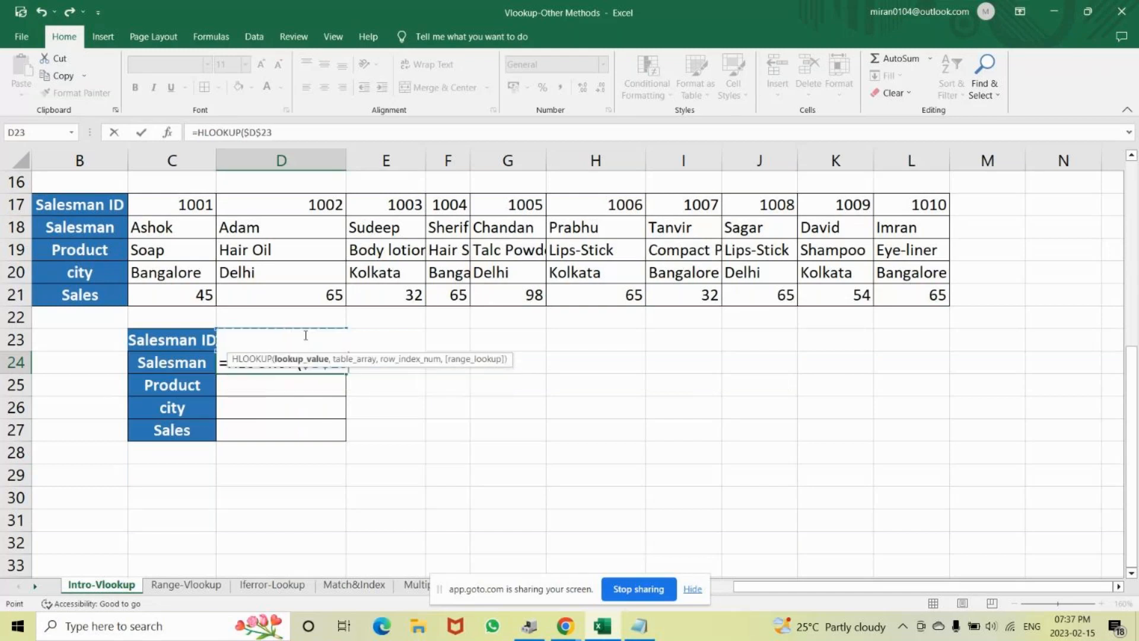
type(",")
left_click_drag(65, 193, 934, 295)
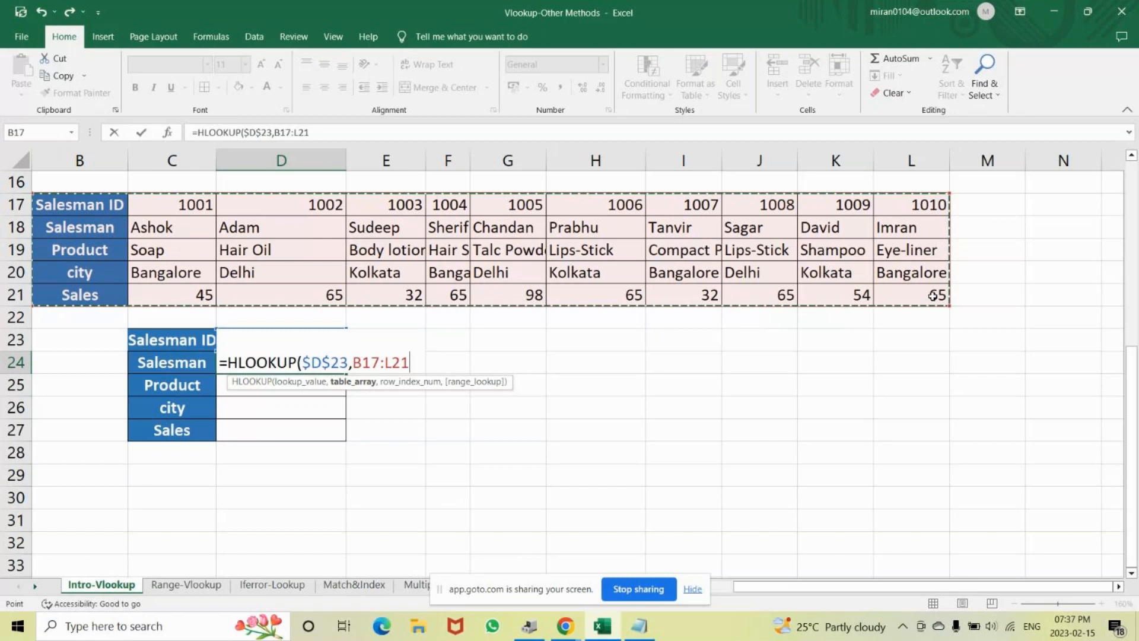
key("F4")
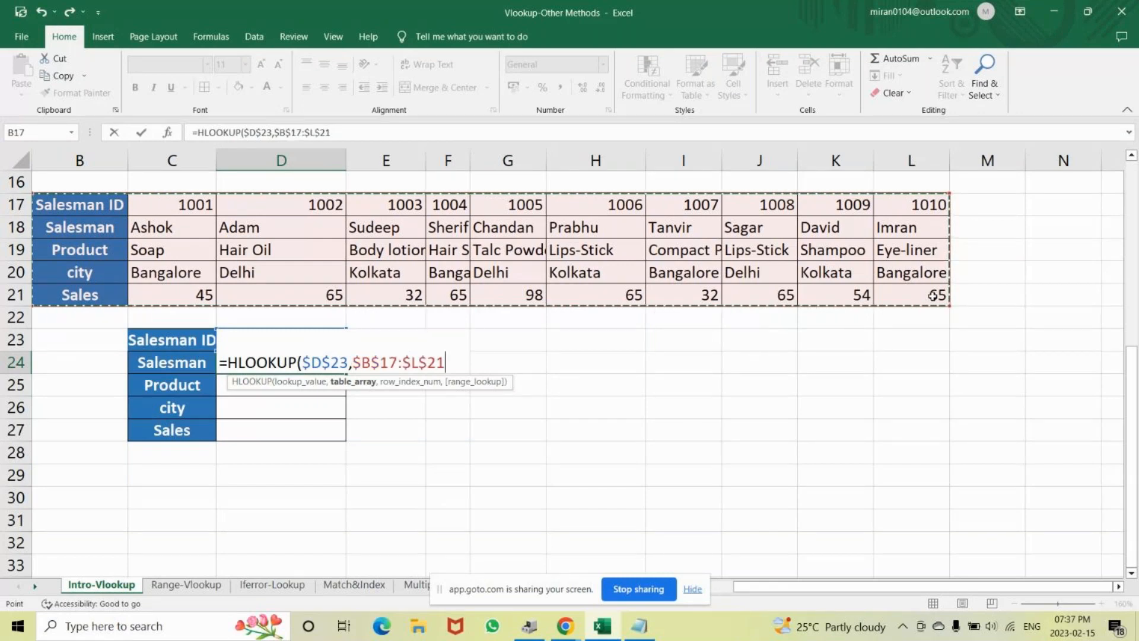
- Complete the D24 HLOOKUP formula with row index number 2 and FALSE for an exact match
type(",")
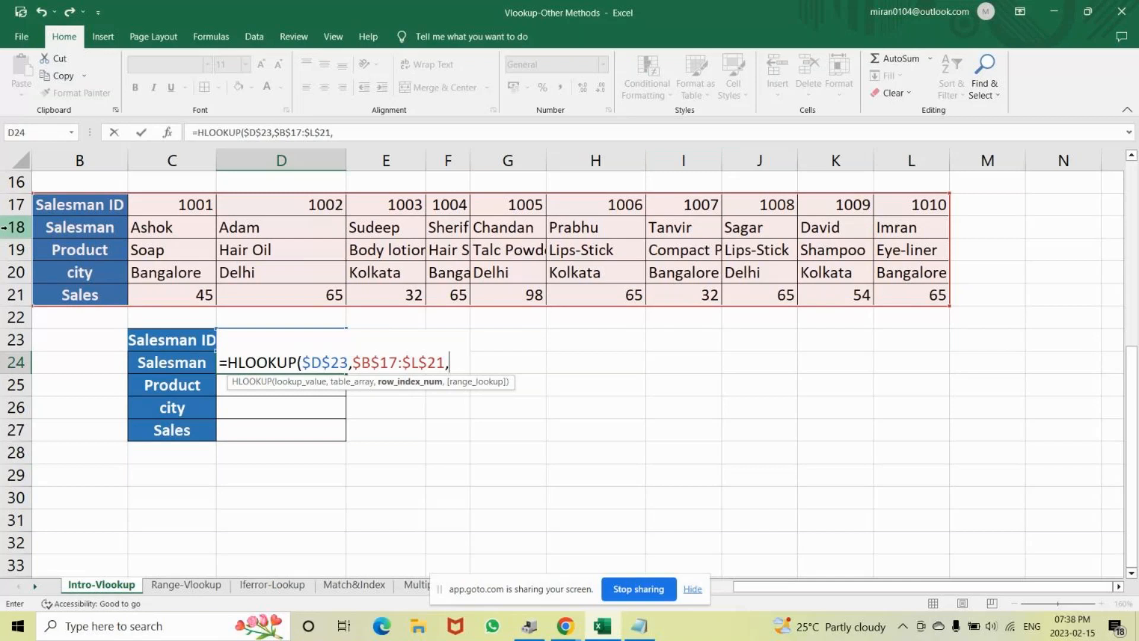
type("2")
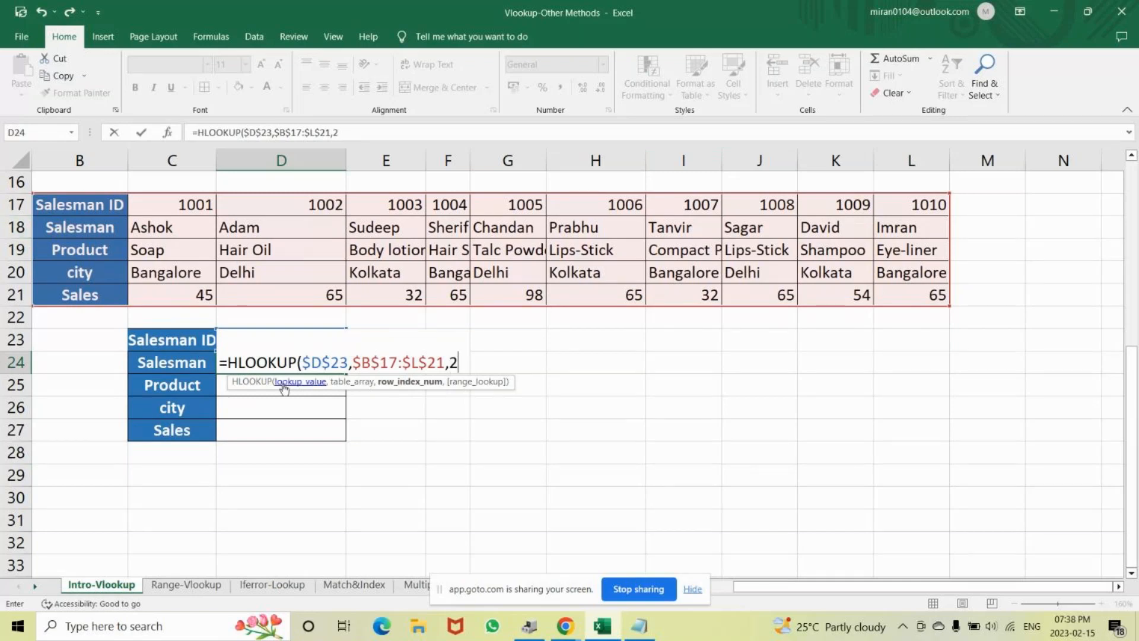
type(",FALSE")
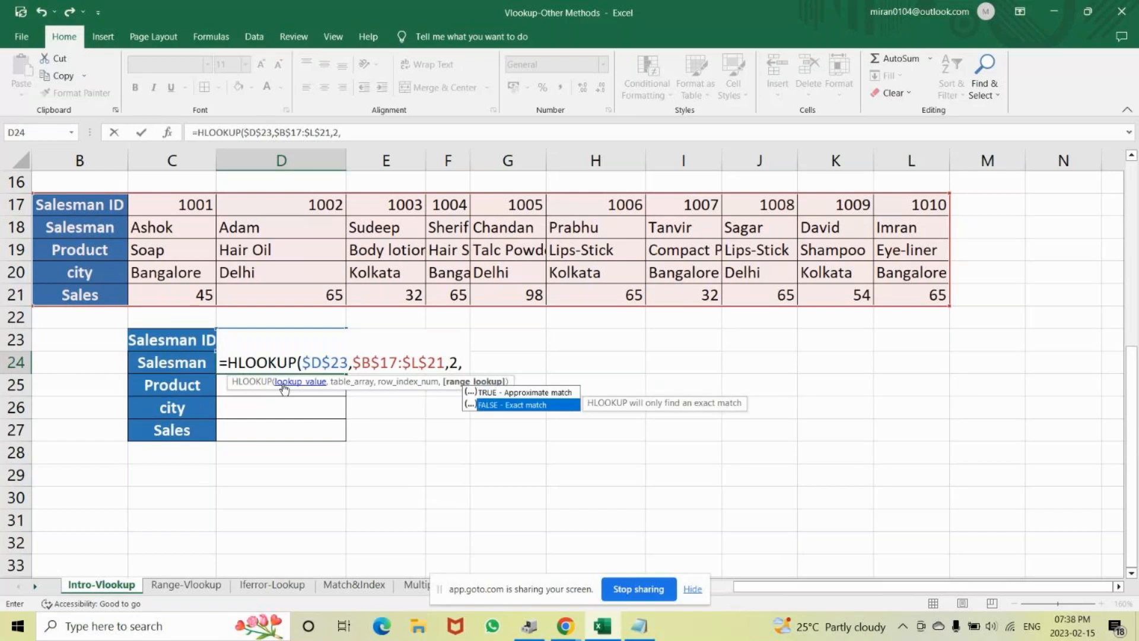
key("Tab")
type(")")
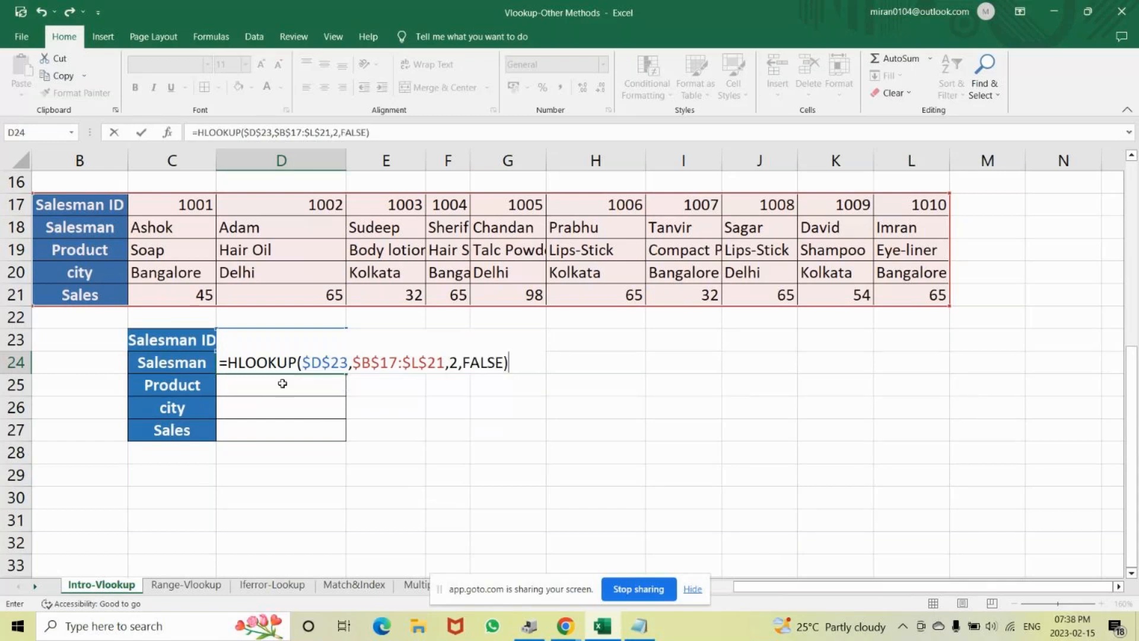
key("Return")
key("Up")
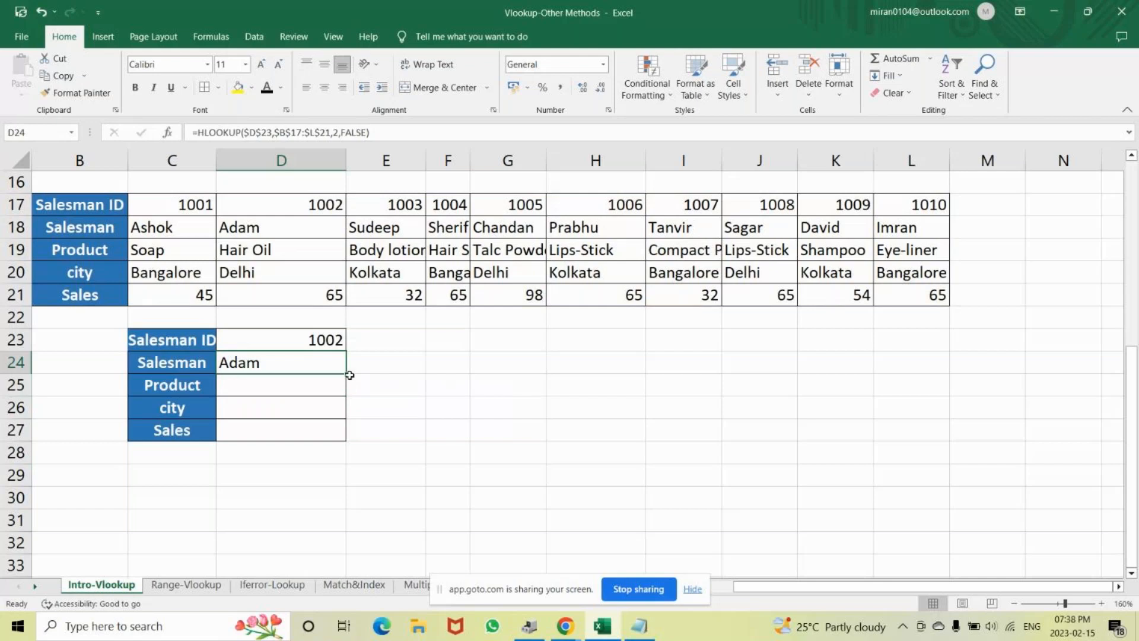
- Fill the HLOOKUP formula from D24 down to D27 and check the arguments in D24
double_click(347, 373)
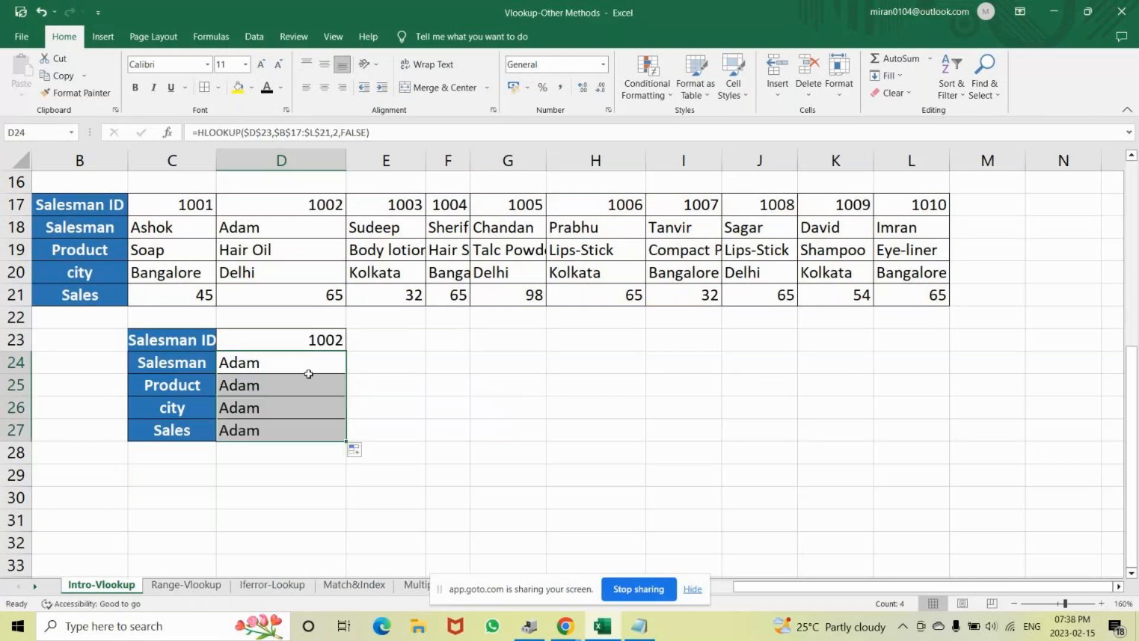
double_click(309, 372)
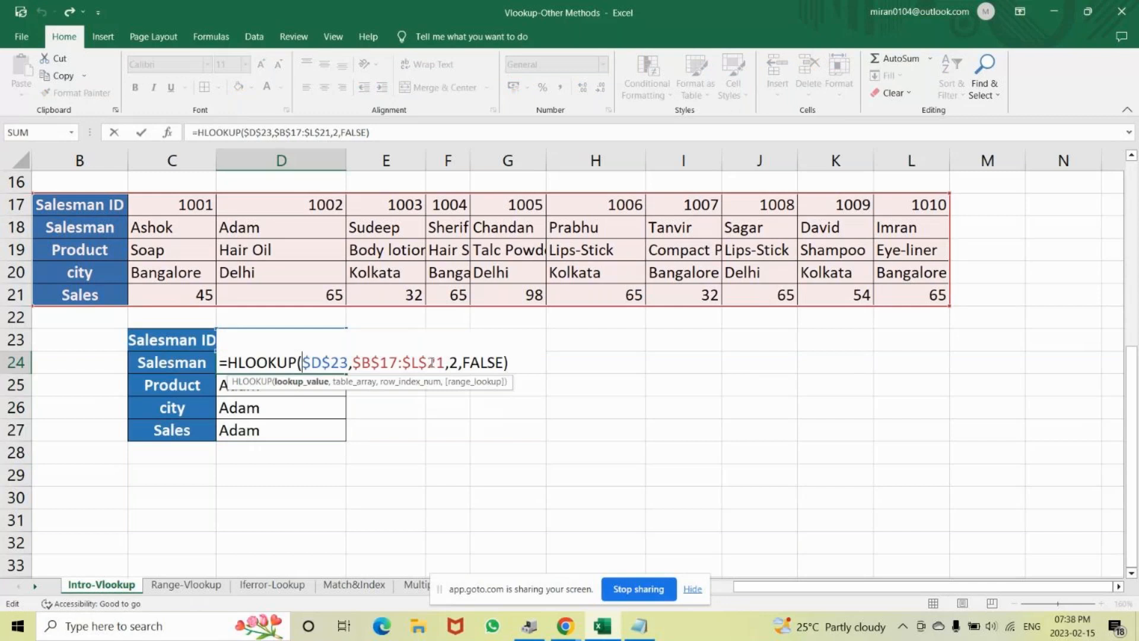
key("Escape")
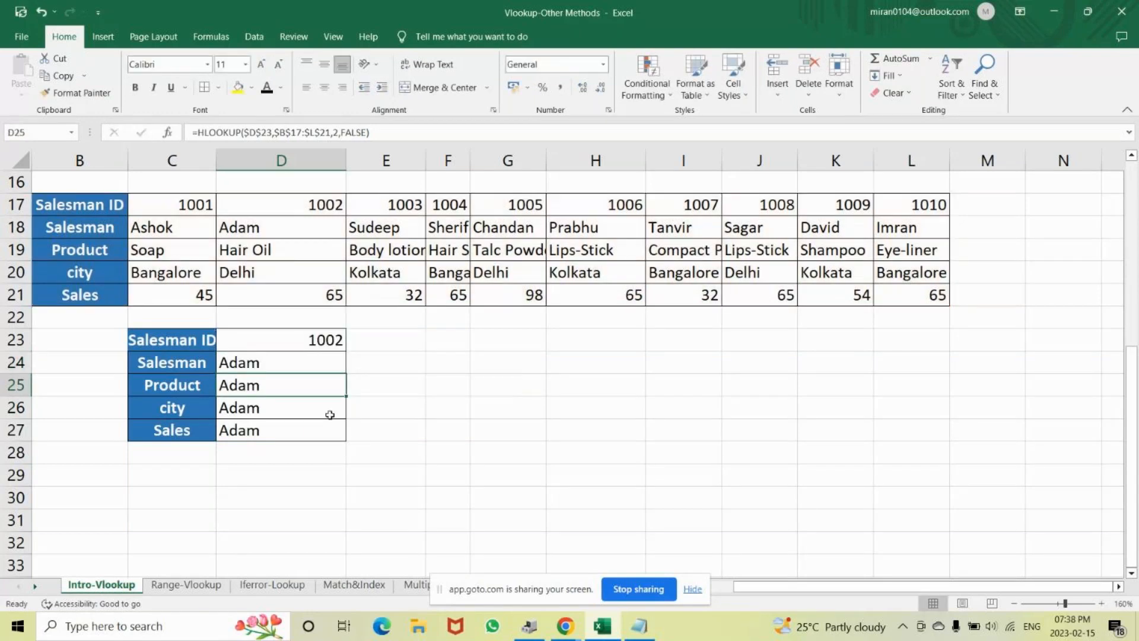
- Change the row index number in the D25 HLOOKUP formula to 3 for the Product
double_click(287, 384)
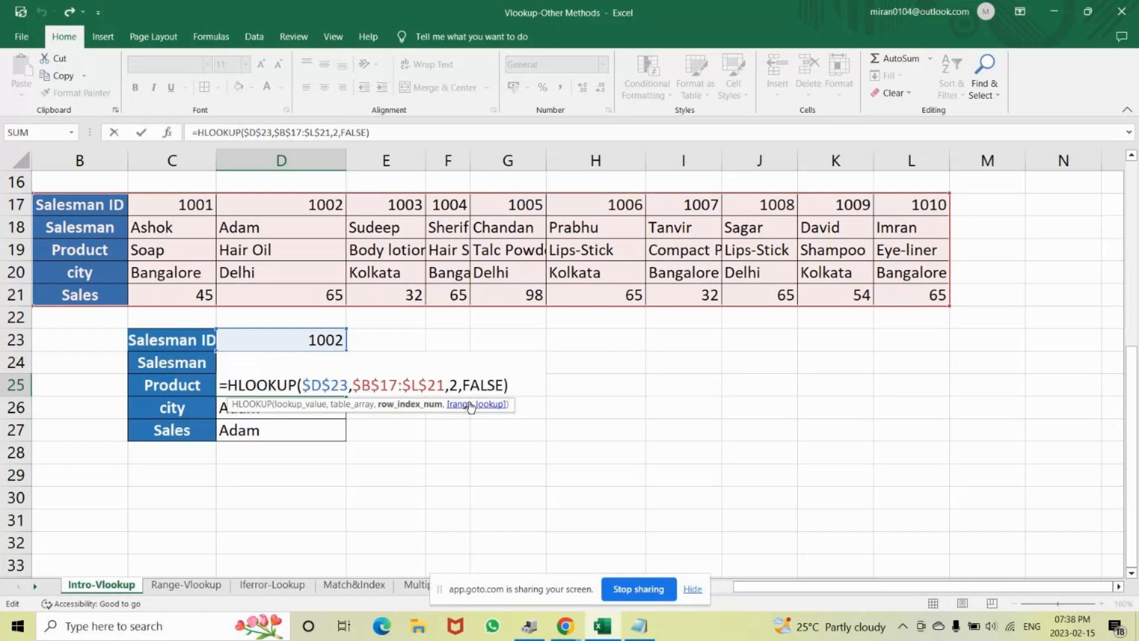
key("BackSpace")
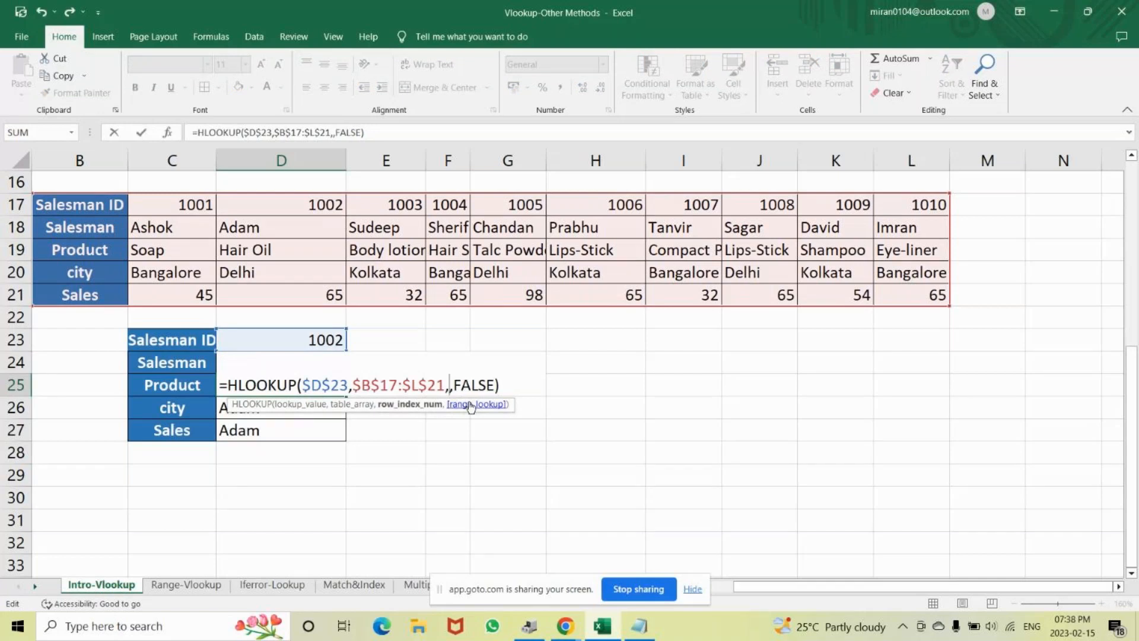
type("3")
key("Return")
- Change the row index number in the D26 HLOOKUP formula to 3
double_click(295, 407)
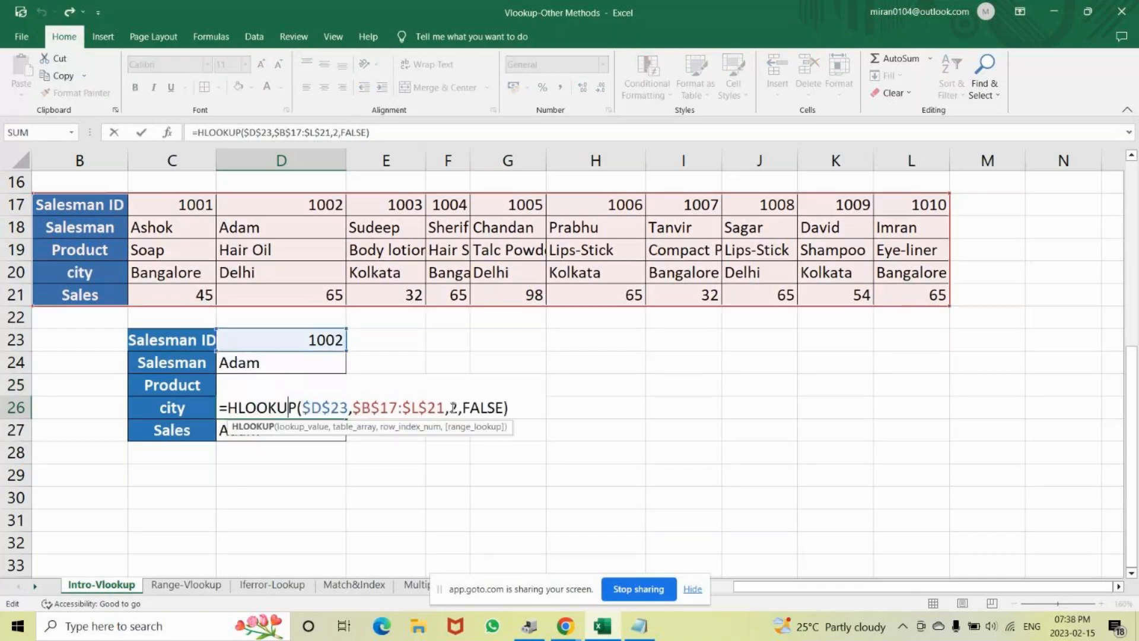
left_click(454, 408)
key("BackSpace")
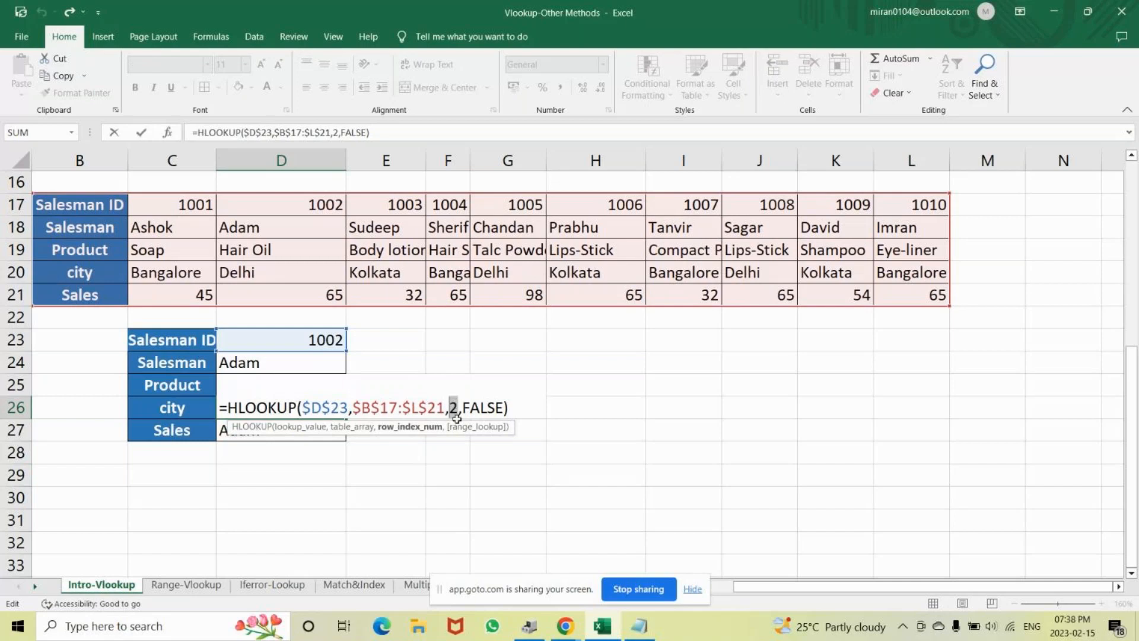
type("3")
key("Return")
- Set the row index number in the D26 HLOOKUP formula to 4 for the city
left_click(269, 410)
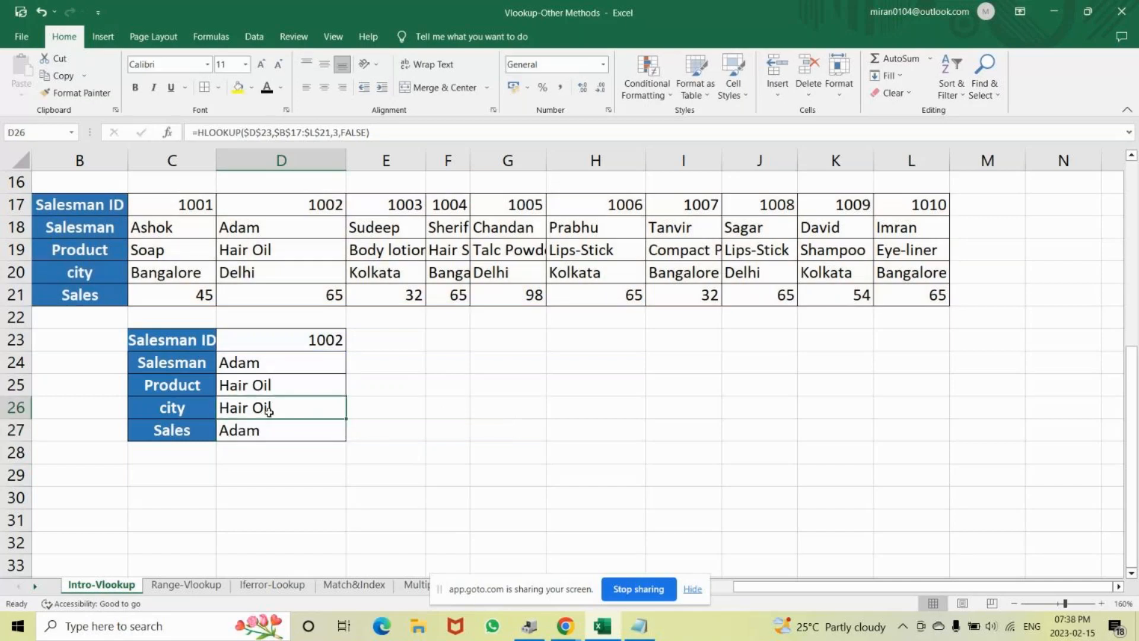
double_click(269, 411)
left_click(454, 408)
key("BackSpace")
type("4")
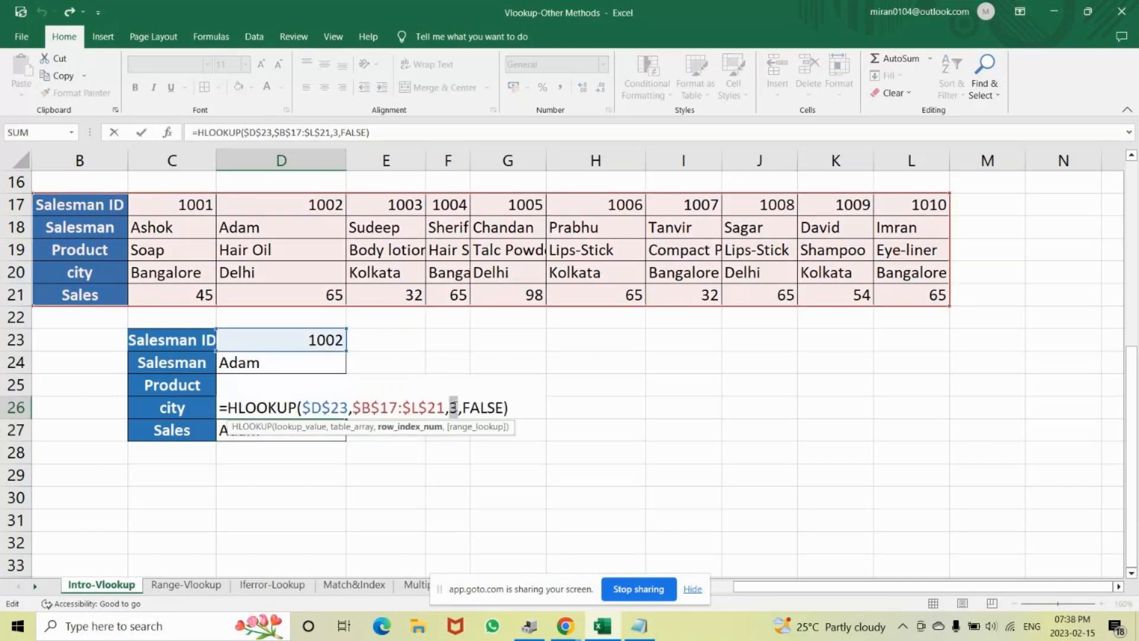
key("Return")
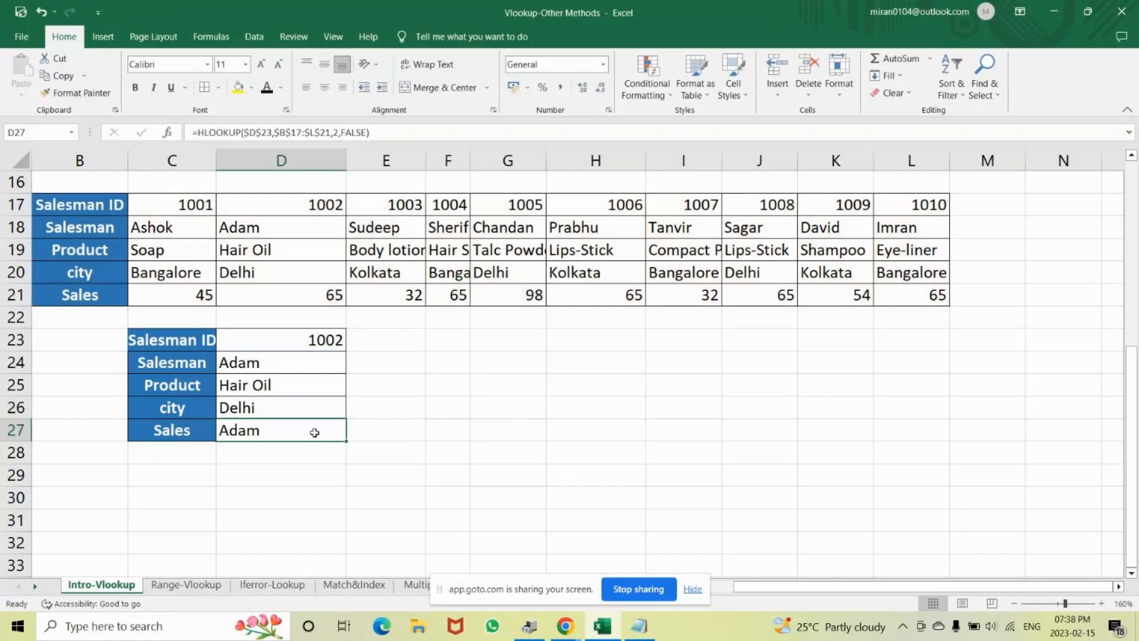
- Set the row index number in the D27 HLOOKUP formula to 5 for the Sales
double_click(315, 433)
left_click(458, 430)
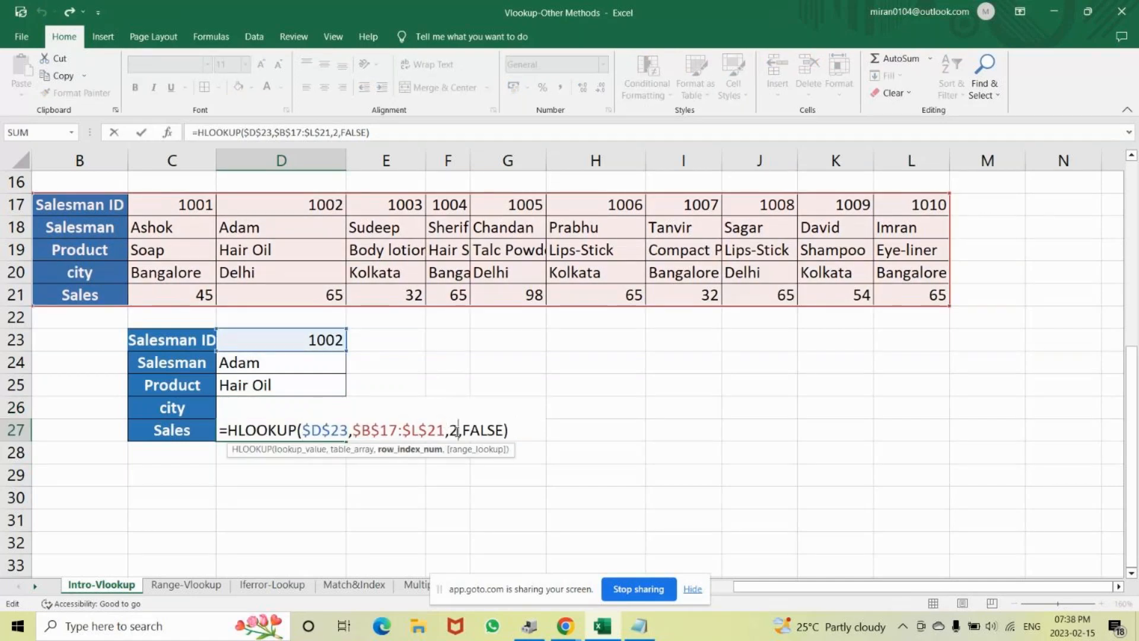
key("BackSpace")
type("5")
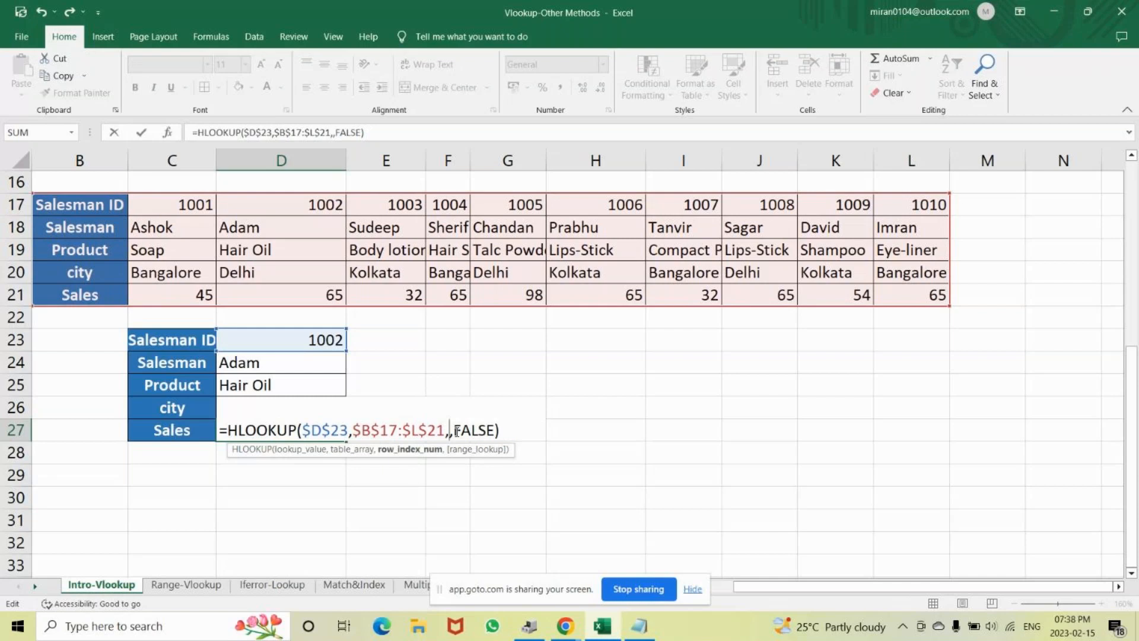
key("Return")
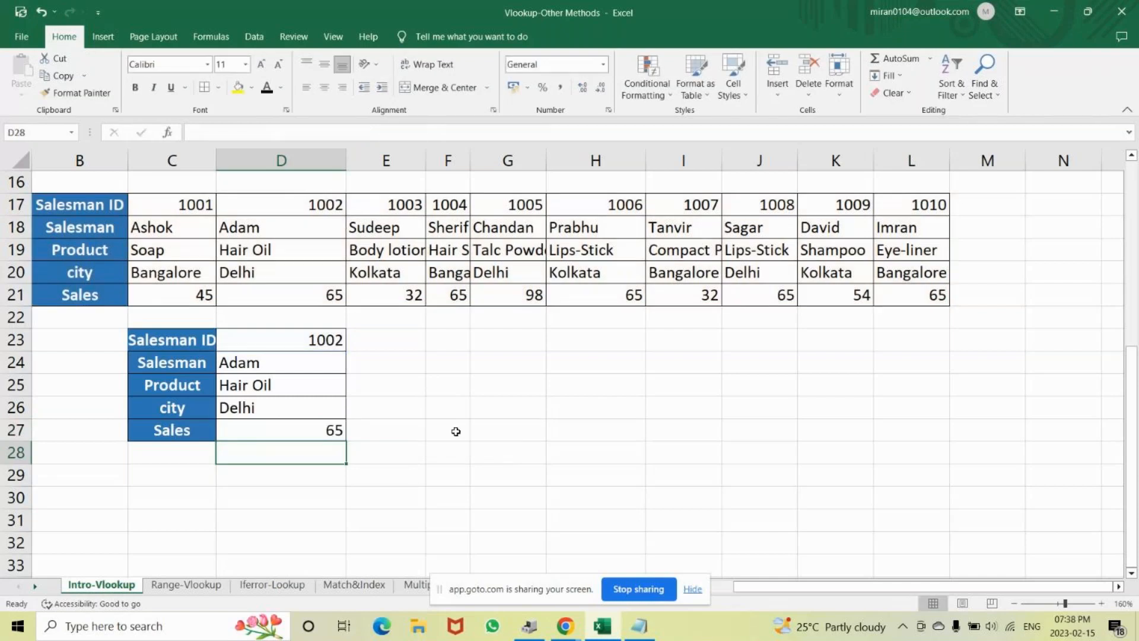
- Copy the header row H1:L1 to G23:K23 and autofit column G to its contents
scroll(418, 409, "up", 3)
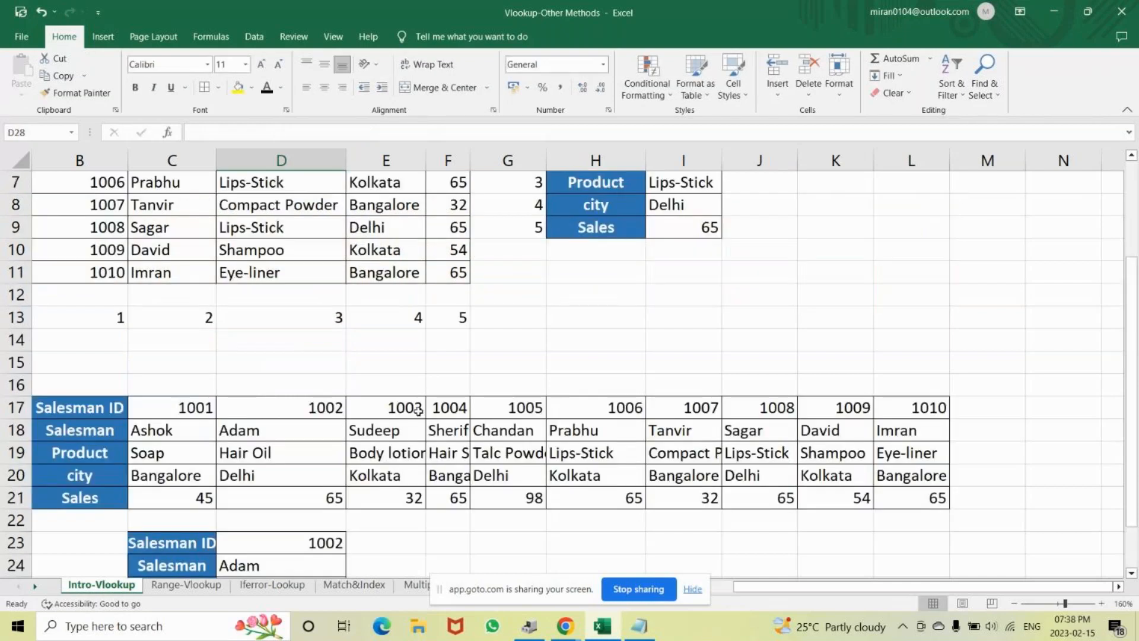
scroll(417, 409, "up", 2)
left_click_drag(574, 183, 847, 183)
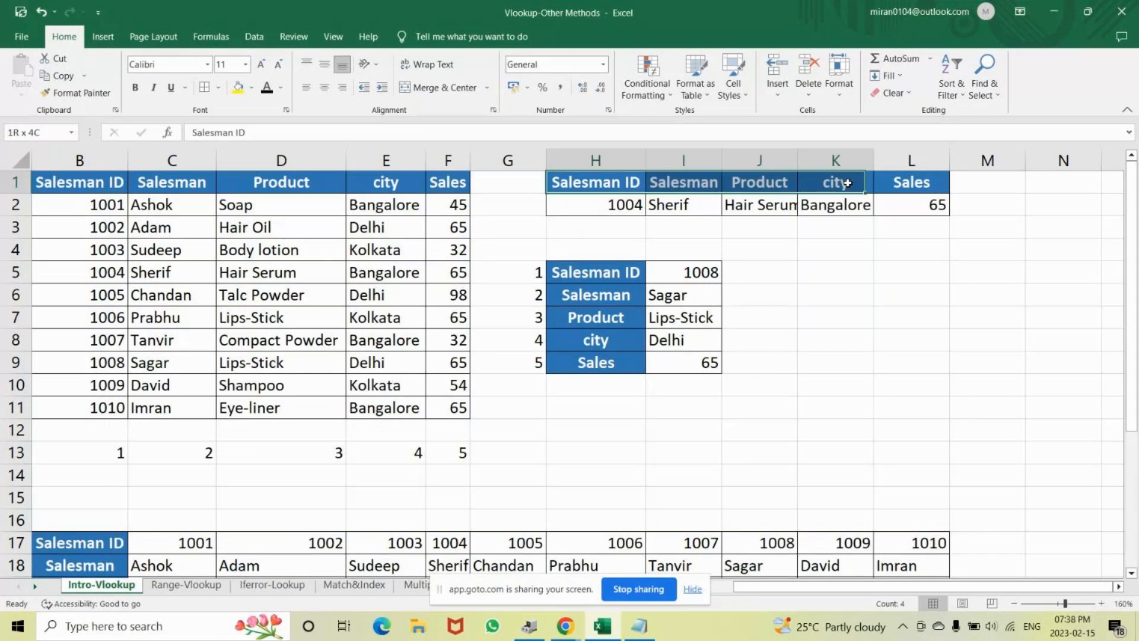
key("ctrl+c")
scroll(475, 273, "down", 6)
left_click(494, 272)
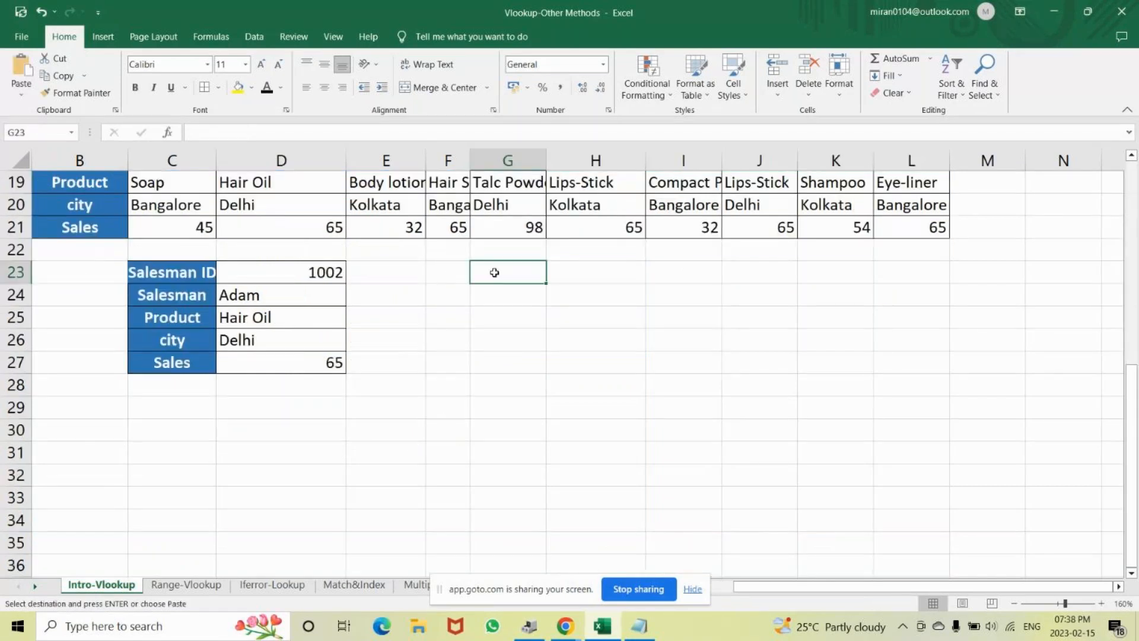
key("ctrl+v")
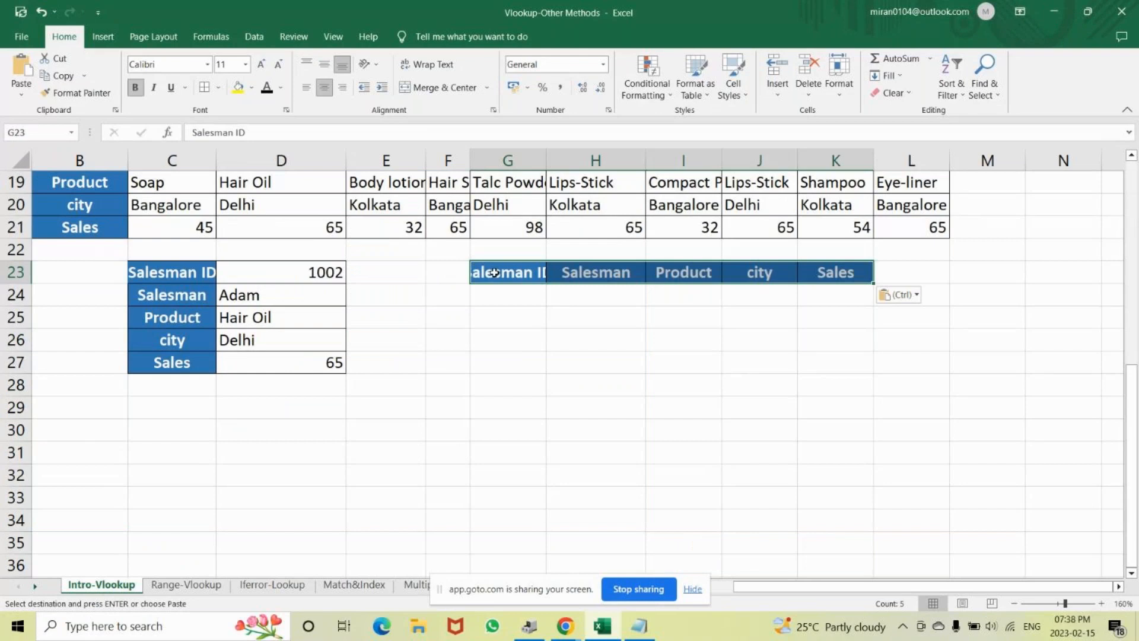
double_click(548, 159)
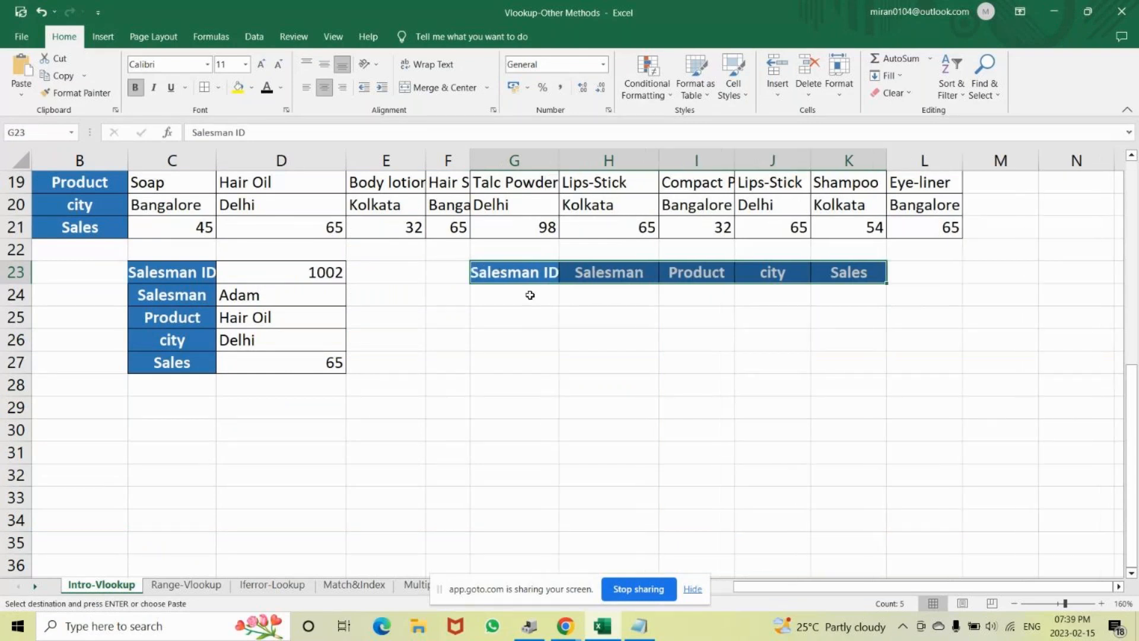
- Apply borders to the blank cells G24:K24 below the copied headers
left_click_drag(530, 295, 842, 298)
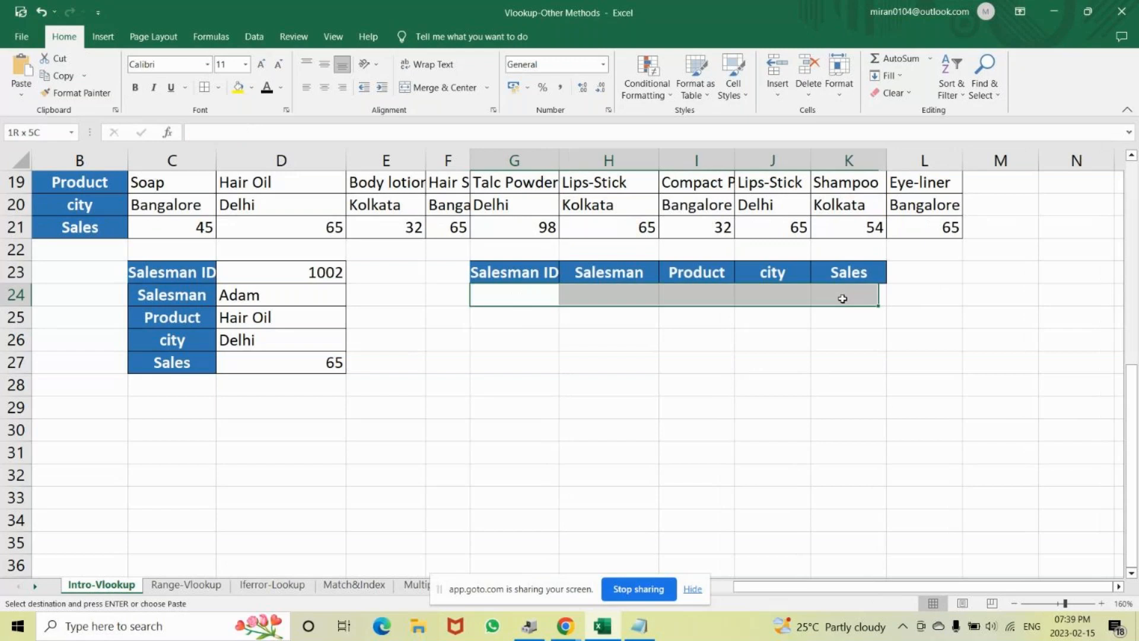
left_click(203, 87)
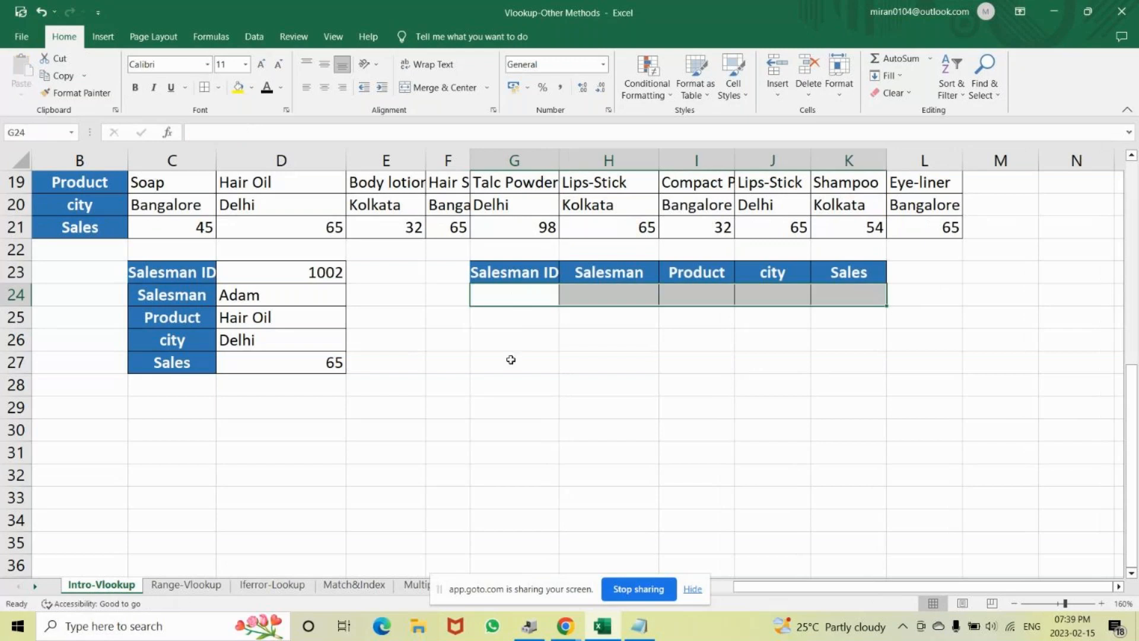
left_click(511, 359)
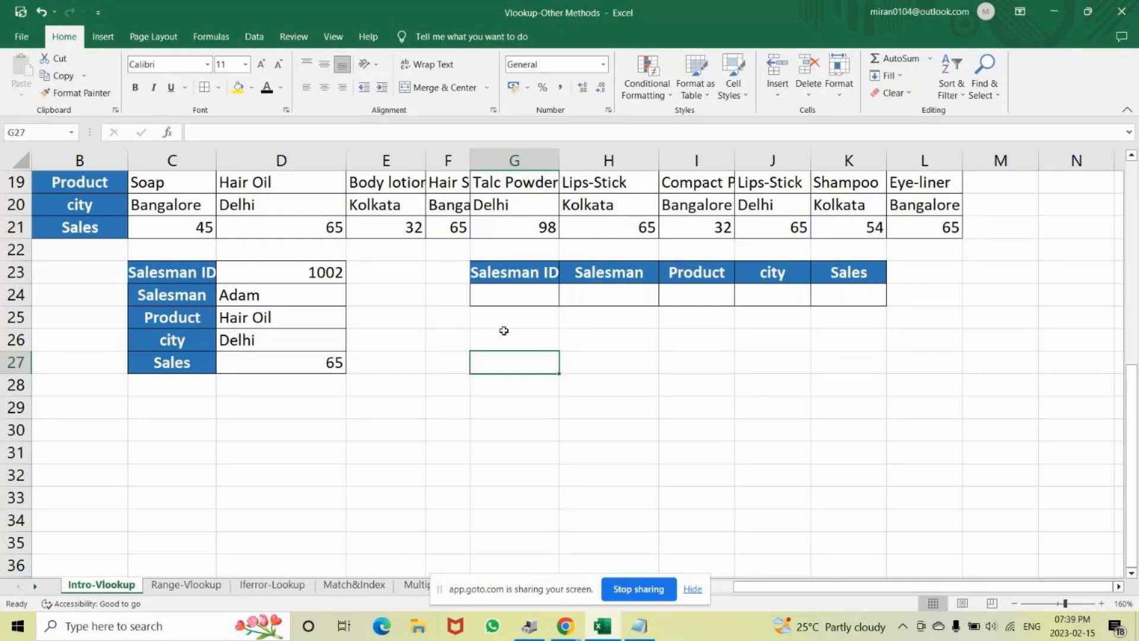
- Compare the blank horizontal result row G24:K24 with the vertical results D23:D27, the source table B17:L21 and the VLOOKUP layouts above
left_click_drag(489, 302, 849, 295)
left_click(303, 270)
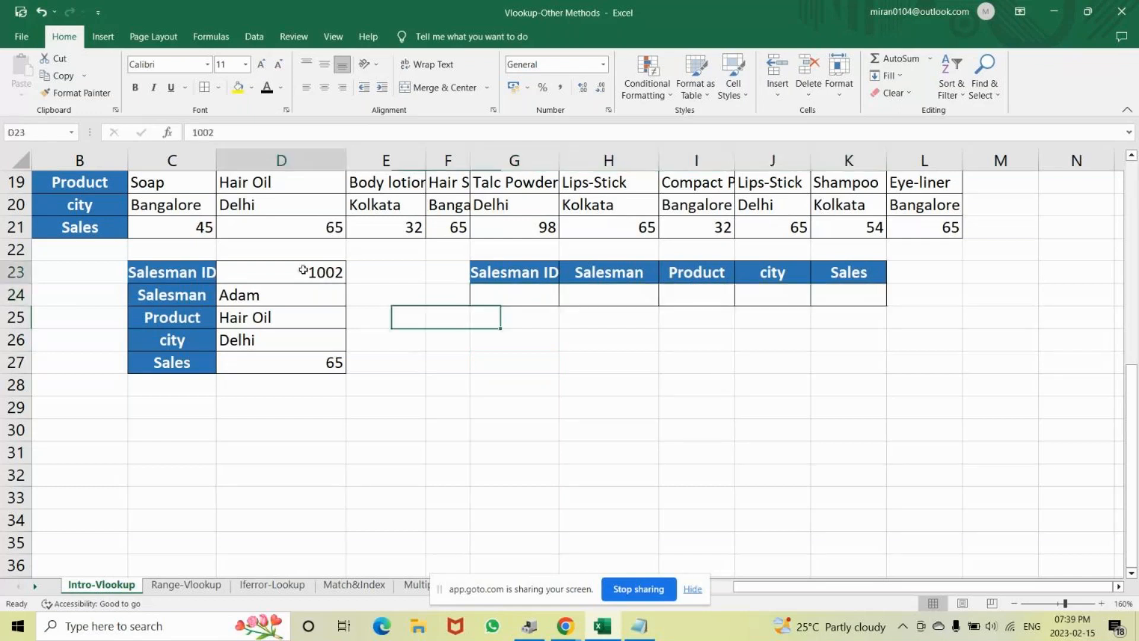
left_click_drag(303, 269, 308, 362)
left_click_drag(489, 295, 838, 297)
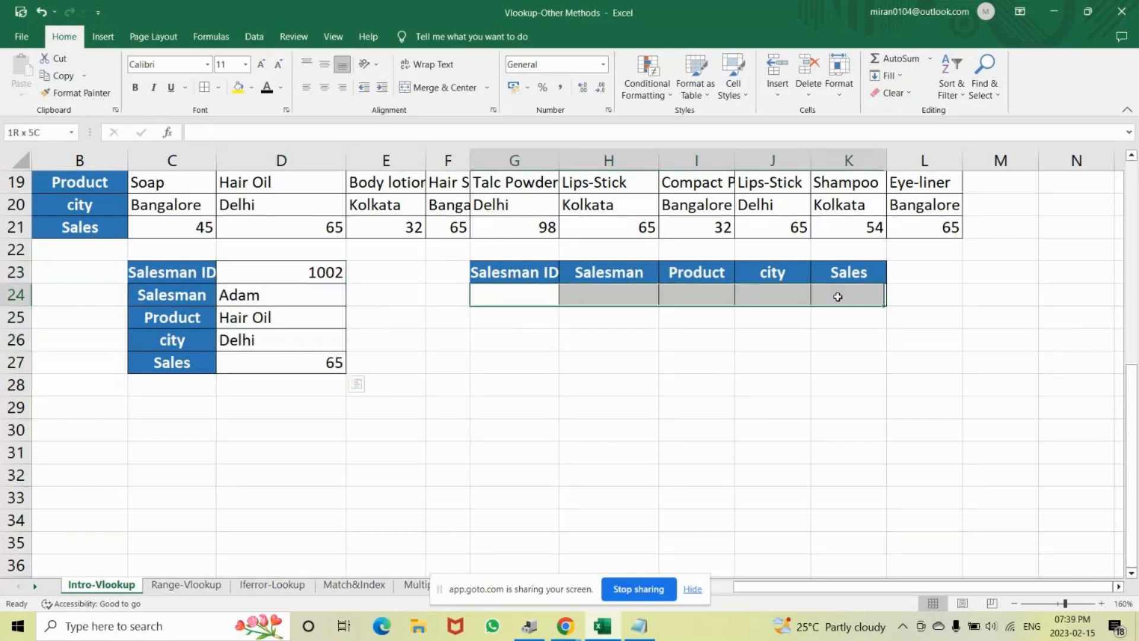
scroll(436, 355, "up", 3)
scroll(436, 355, "down", 2)
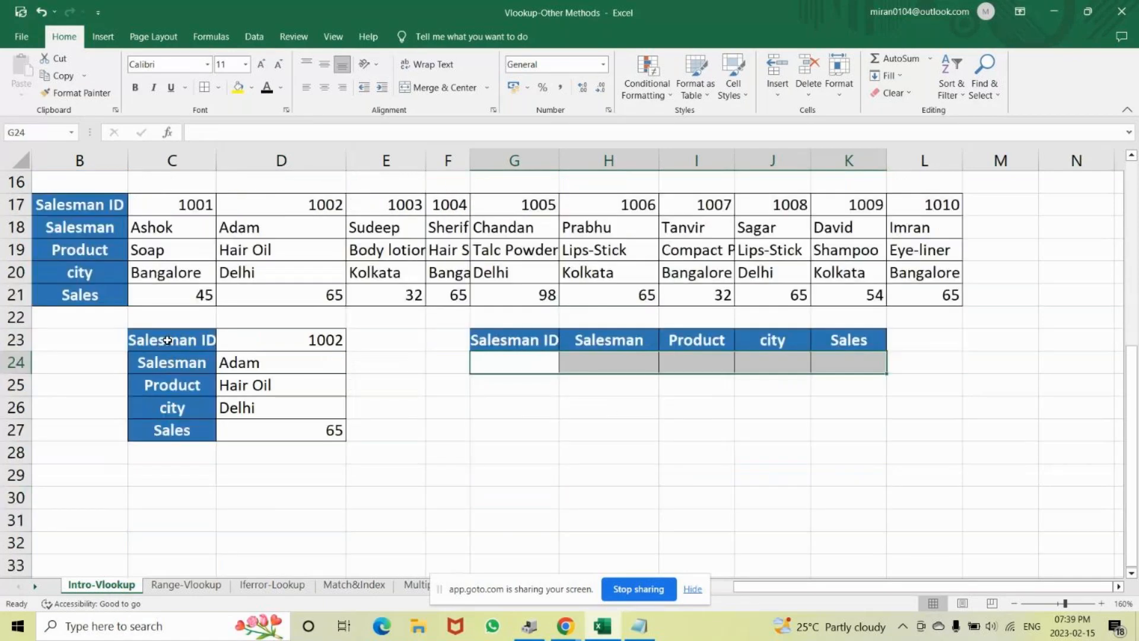
left_click_drag(79, 204, 913, 295)
left_click(526, 359)
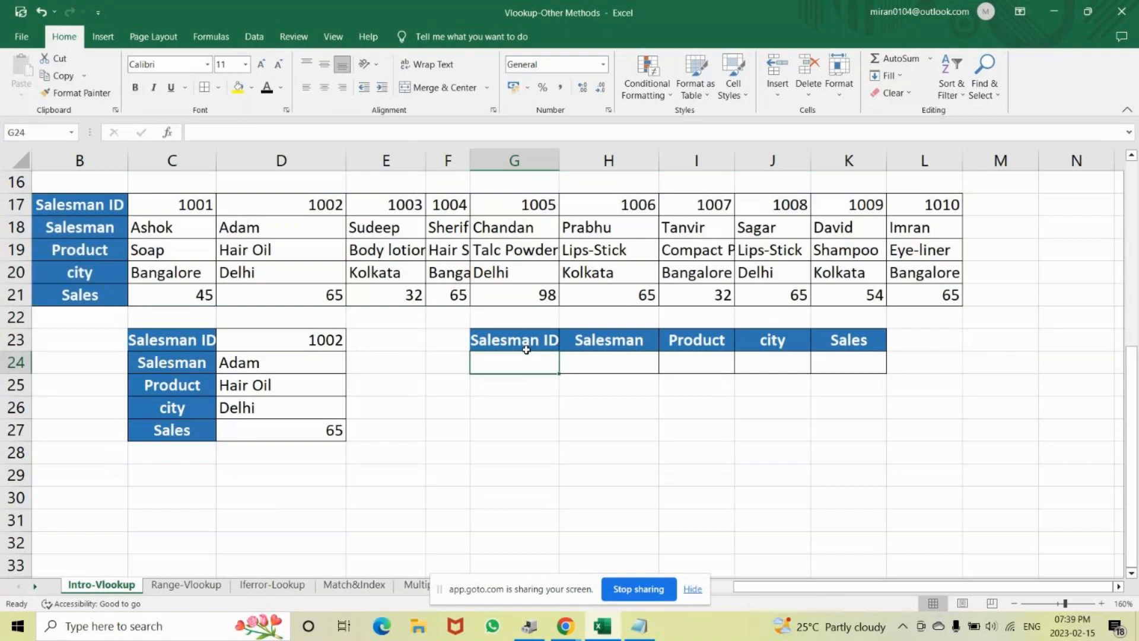
scroll(585, 210, "up", 5)
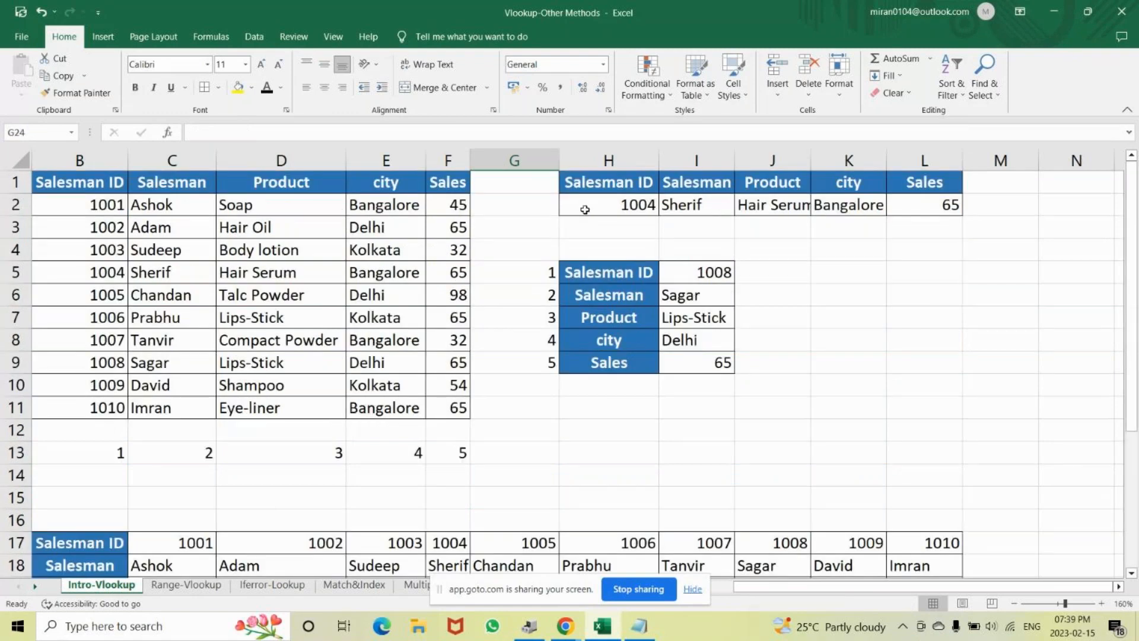
scroll(585, 209, "down", 3)
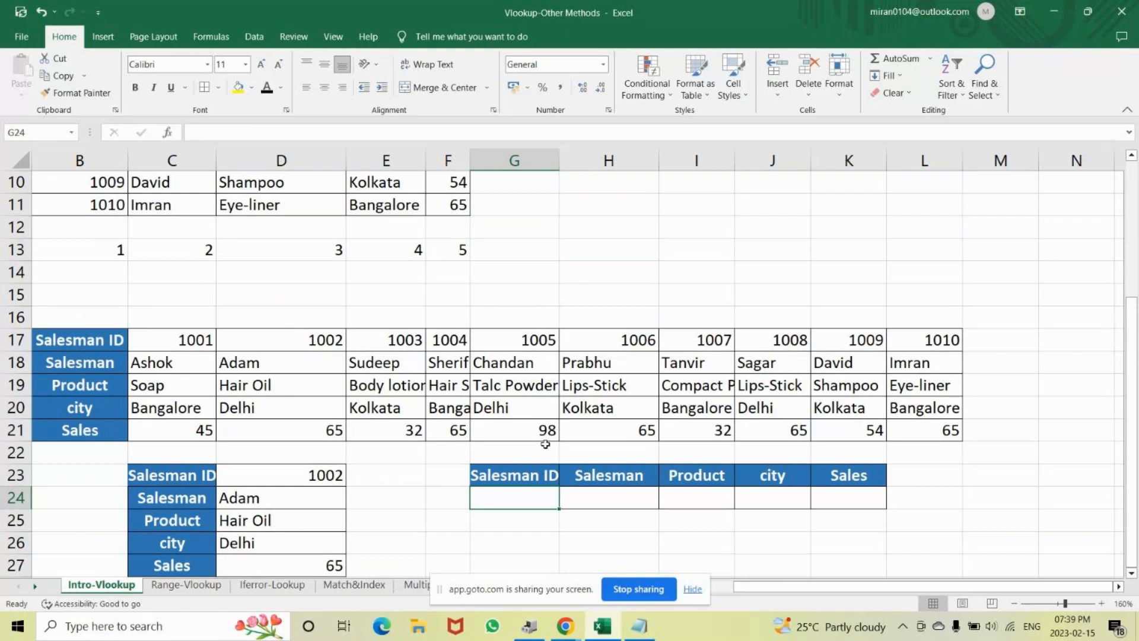
- Fill row 15 with yellow to separate the VLOOKUP section from the HLOOKUP section
left_click(12, 295)
left_click(238, 87)
scroll(416, 398, "up", 3)
scroll(417, 398, "down", 4)
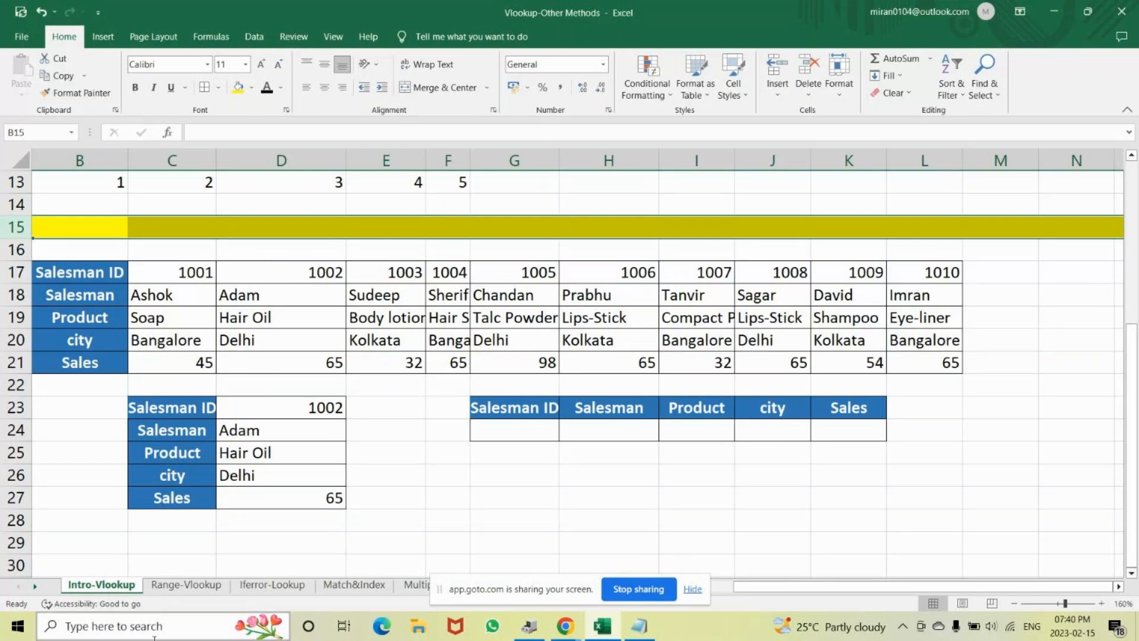
- Enter the fifth salesman's ID from the horizontal table as the lookup value in G24 and select H24:K24
left_click(481, 435)
type("1005")
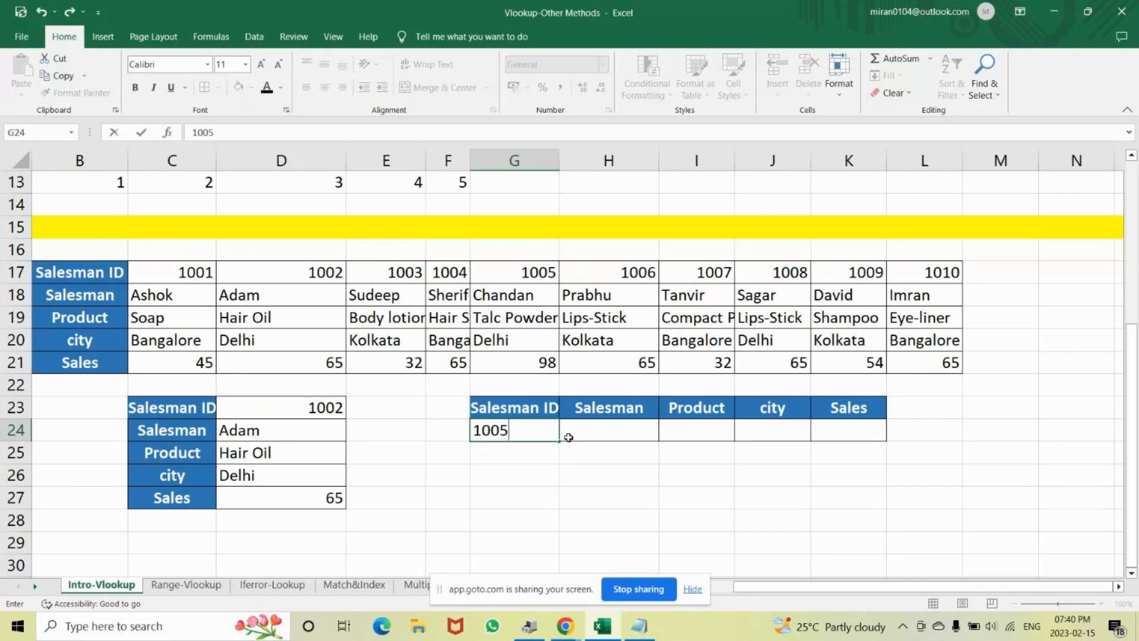
left_click(569, 437)
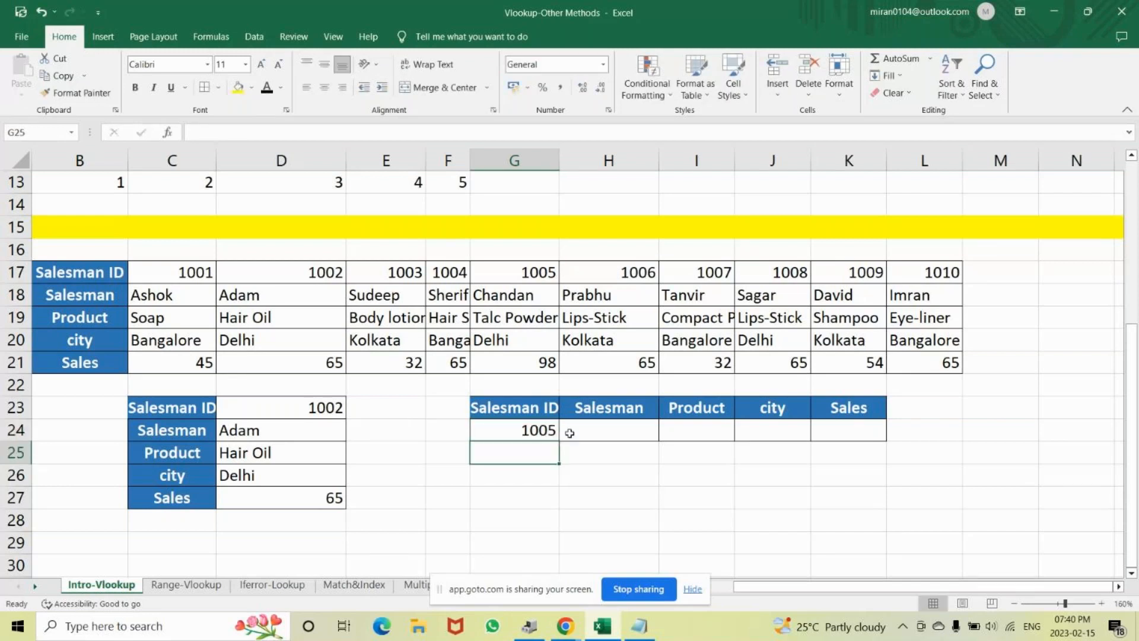
left_click_drag(569, 430, 828, 423)
left_click_drag(614, 430, 864, 437)
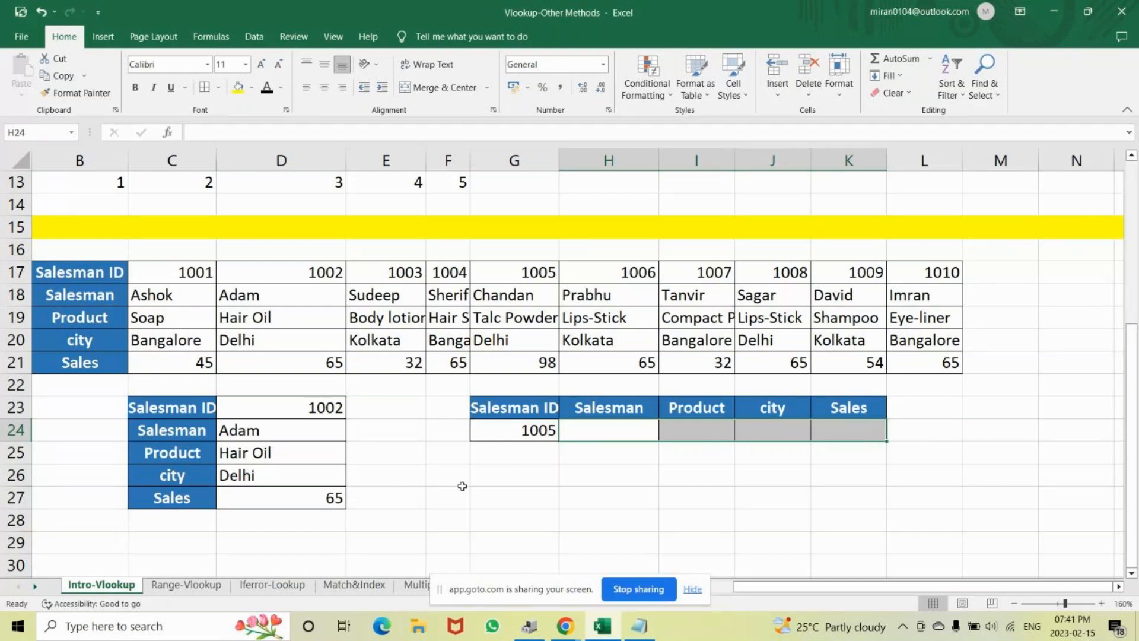
- Inspect the absolute table array in the VLOOKUP formula in I2, leaving the formula as it is
scroll(299, 453, "up", 4)
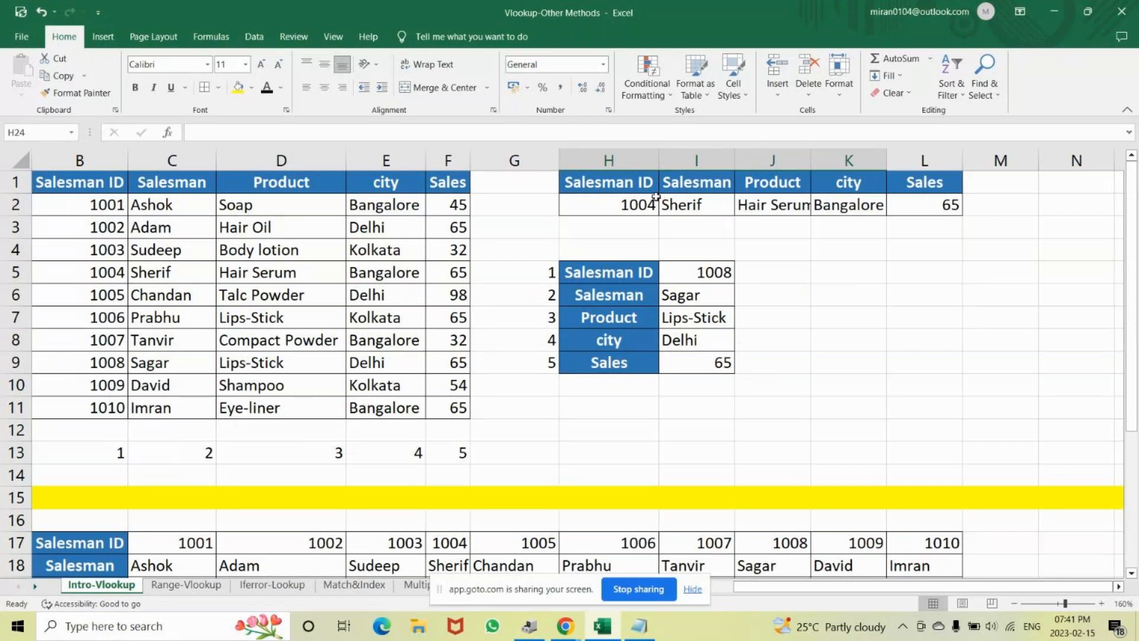
left_click(703, 206)
double_click(703, 206)
left_click_drag(785, 205, 869, 203)
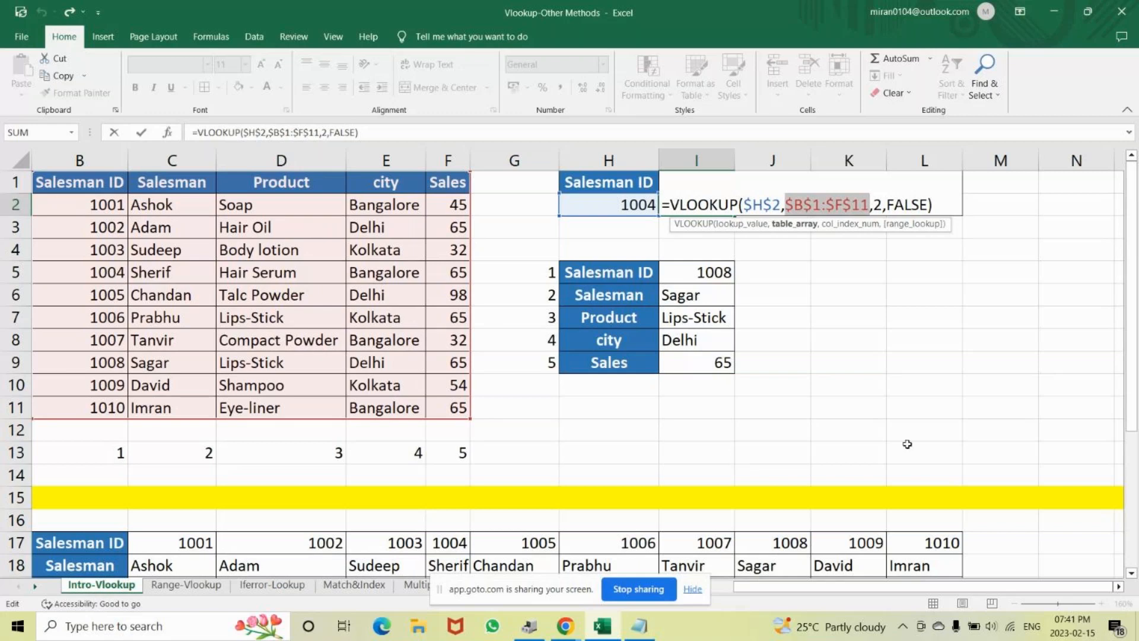
key("Return")
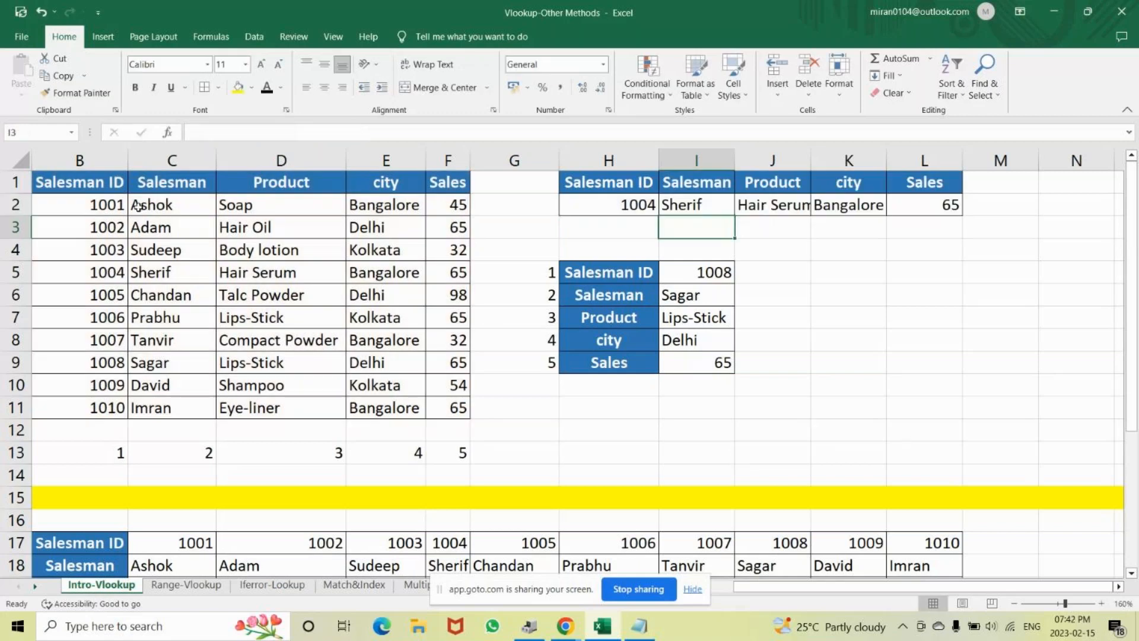
- Try to define the workbook-scope name "sales report" for the table range B1:F11
left_click(102, 186)
left_click_drag(102, 185, 465, 414)
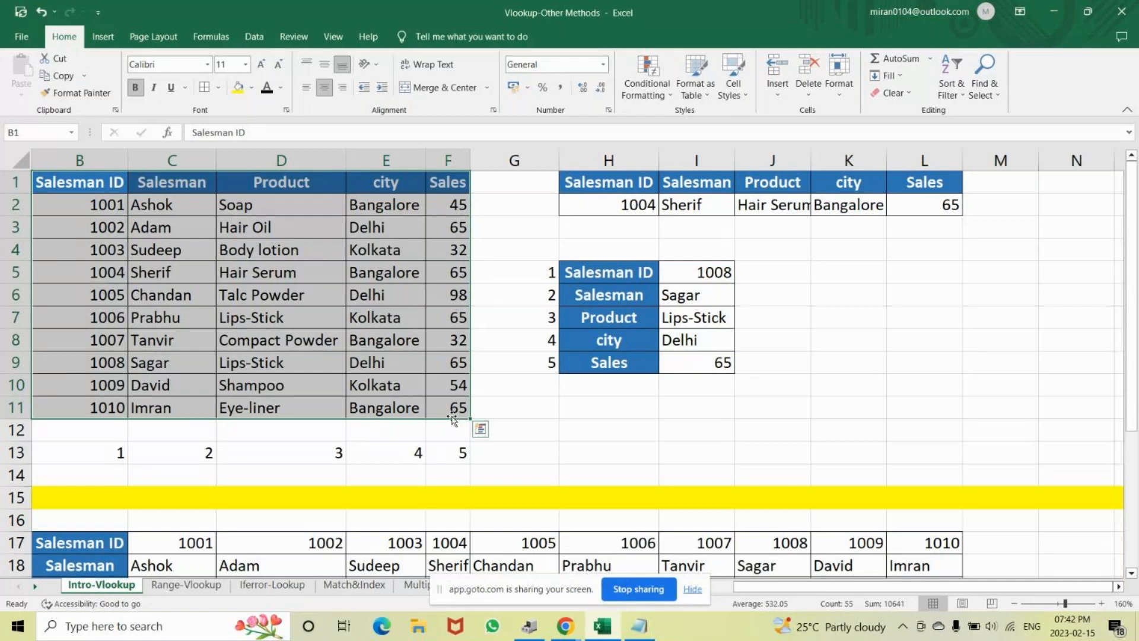
left_click(210, 37)
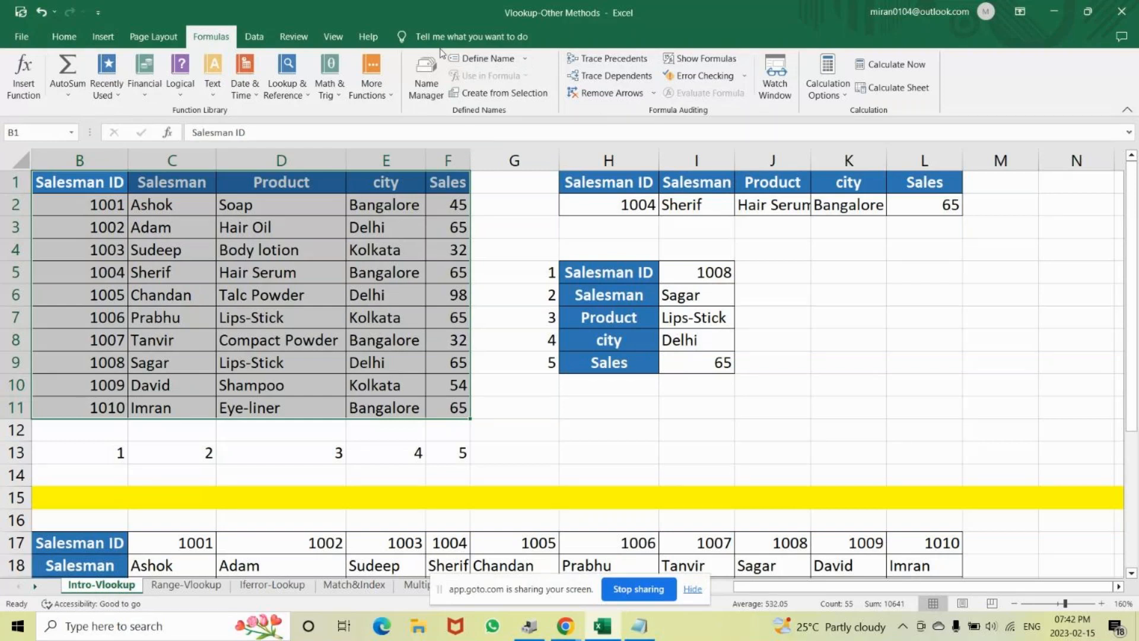
left_click(484, 59)
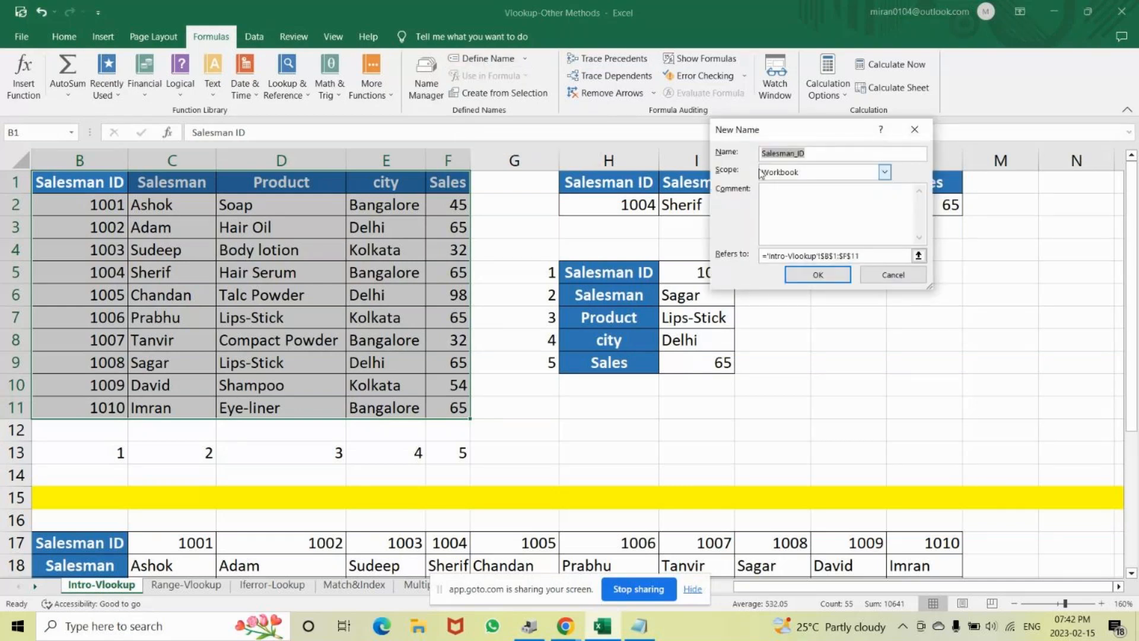
type("sales r")
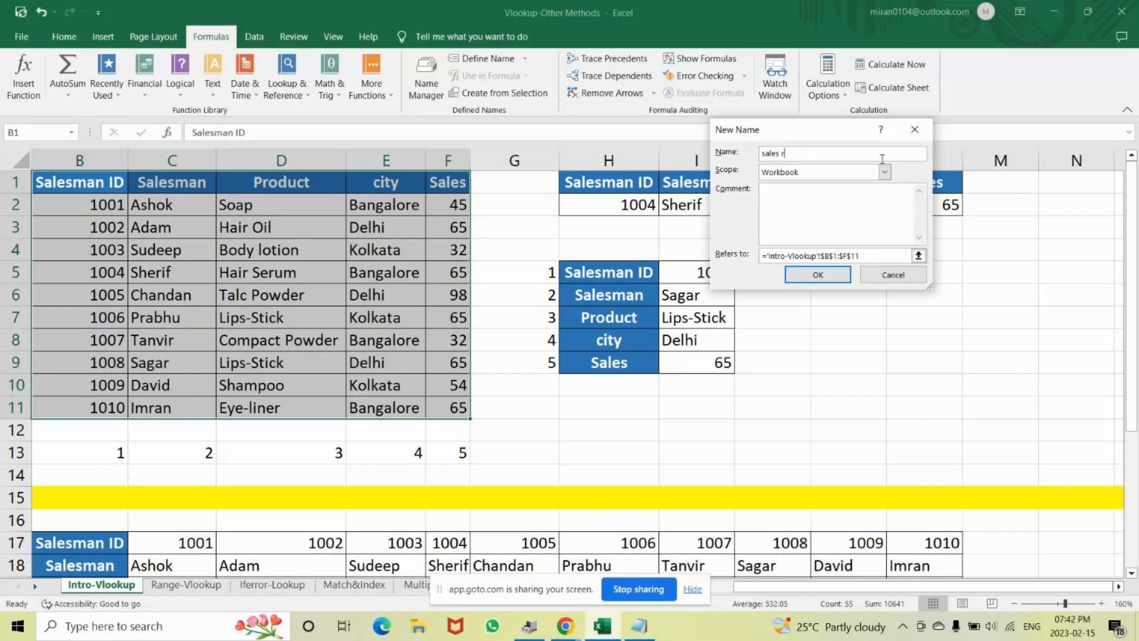
type("eport")
left_click(846, 281)
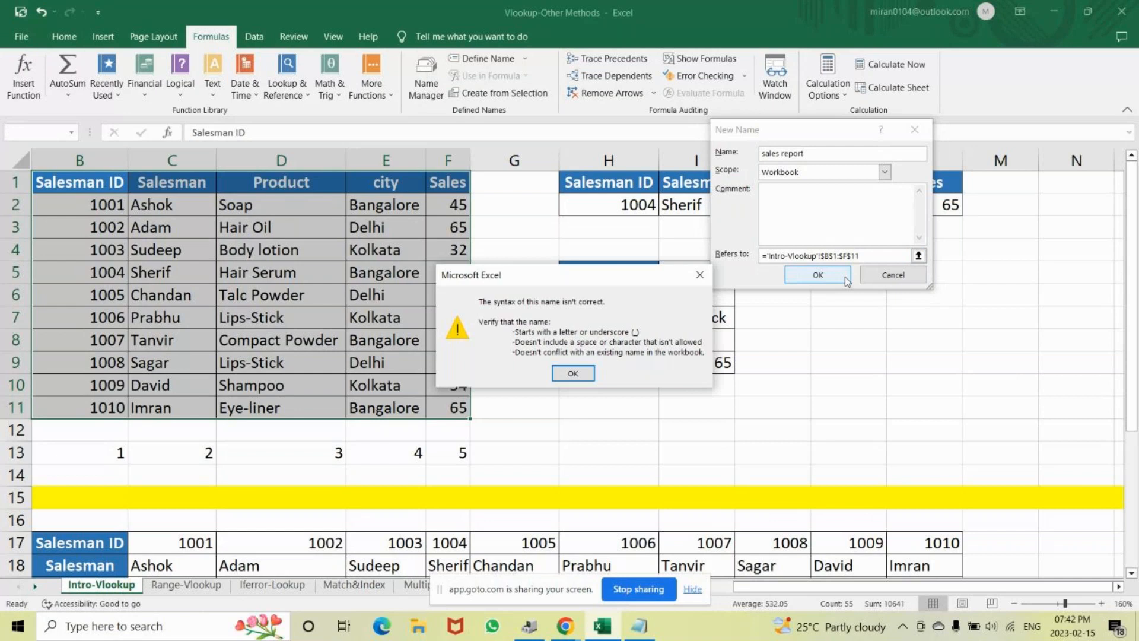
key("Return")
- Change the new range name to sales_Report, with an underscore instead of the space, and create it
left_click(839, 155)
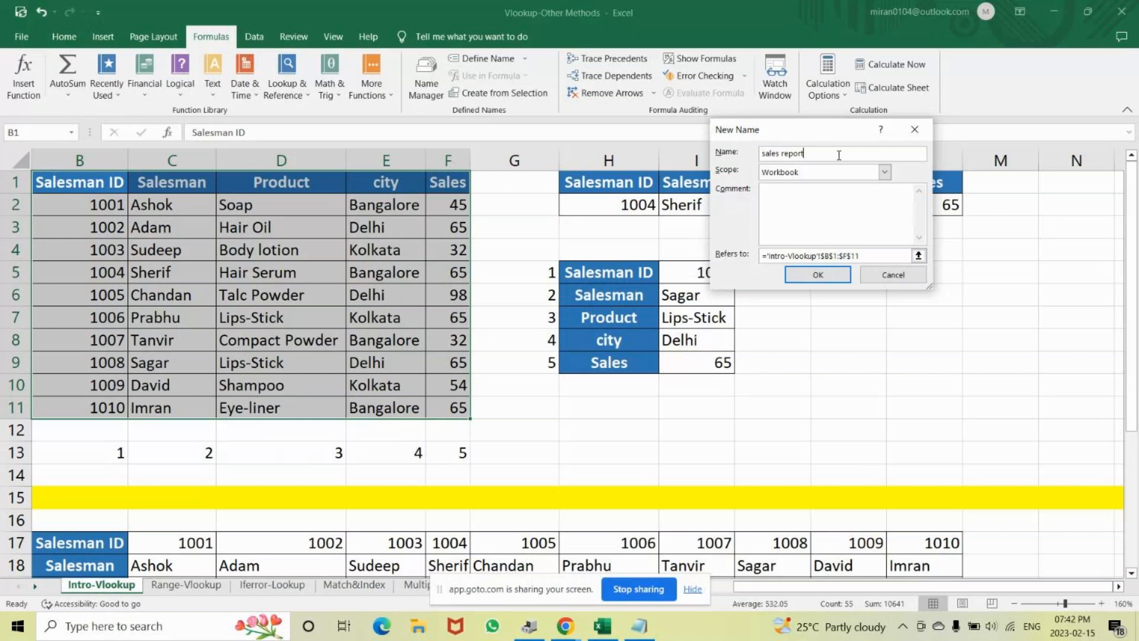
key("BackSpace")
key("BackSpace")
key("BackSpace")
key("BackSpace")
key("BackSpace")
key("BackSpace")
key("BackSpace")
type("_Report")
left_click(817, 274)
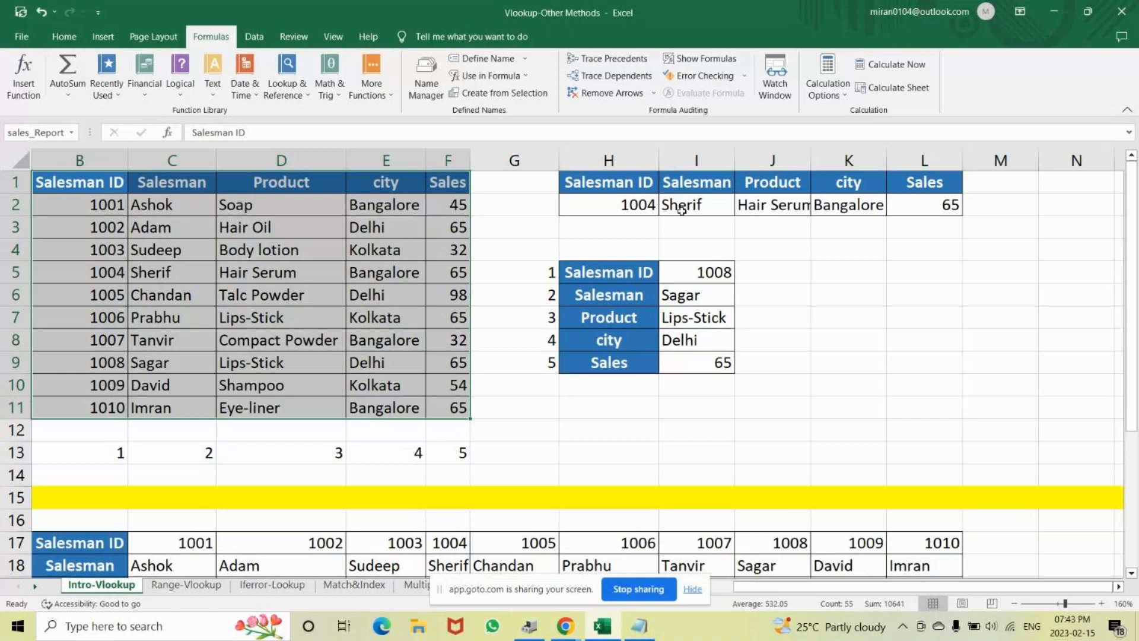
- Clear the existing VLOOKUP formulas from the horizontal result cells I2:L2
left_click_drag(682, 209, 947, 205)
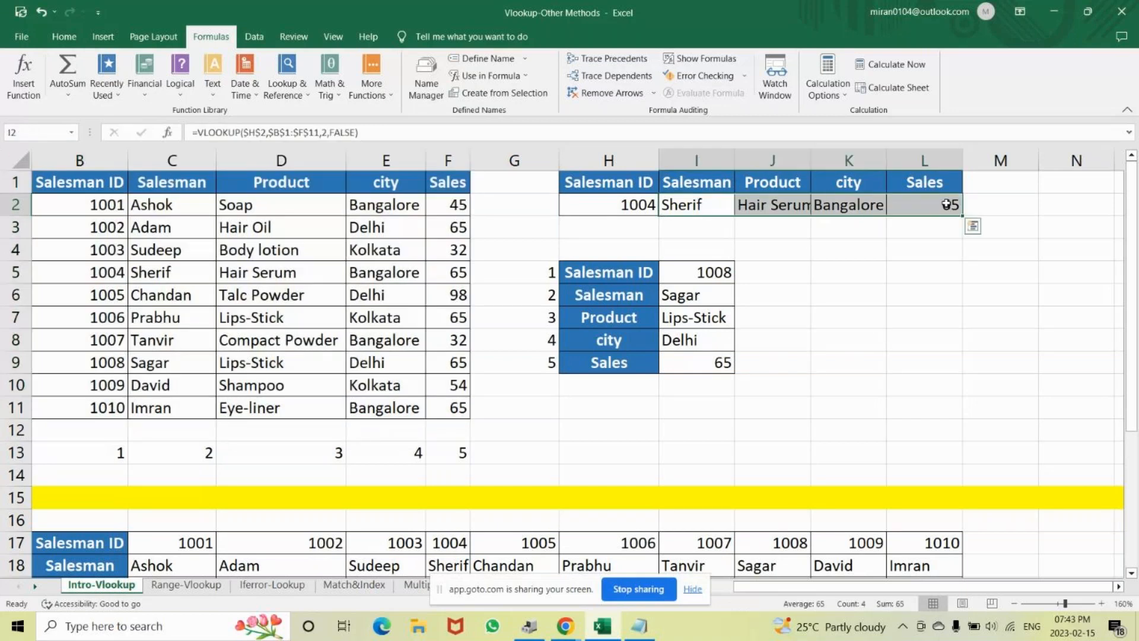
key("Delete")
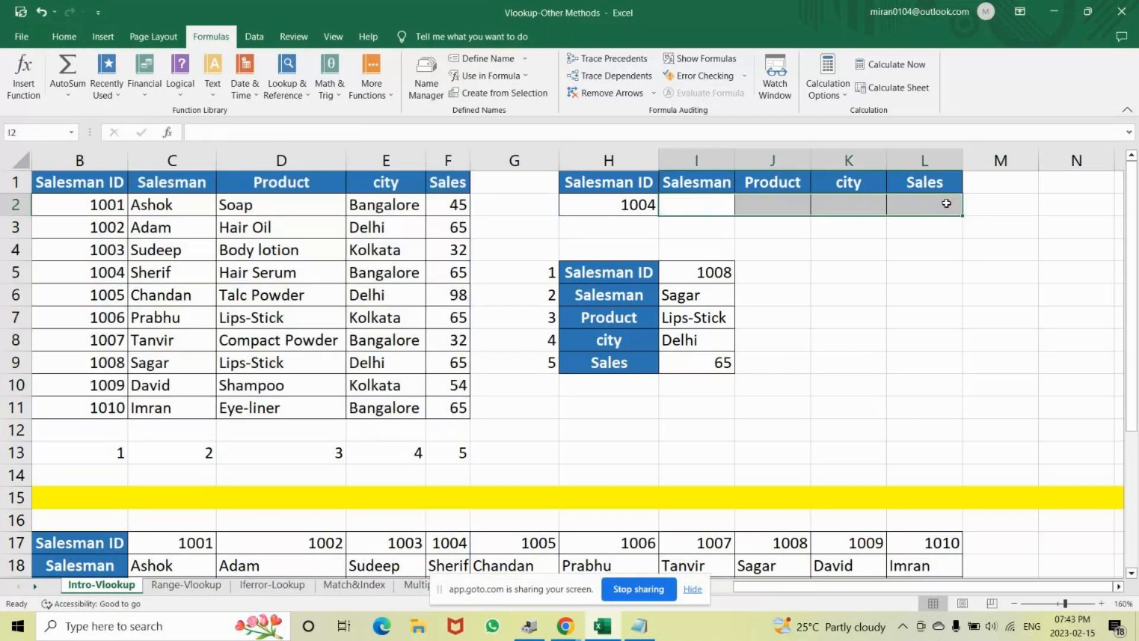
key("shift+Left")
key("shift+Left")
key("shift+Left")
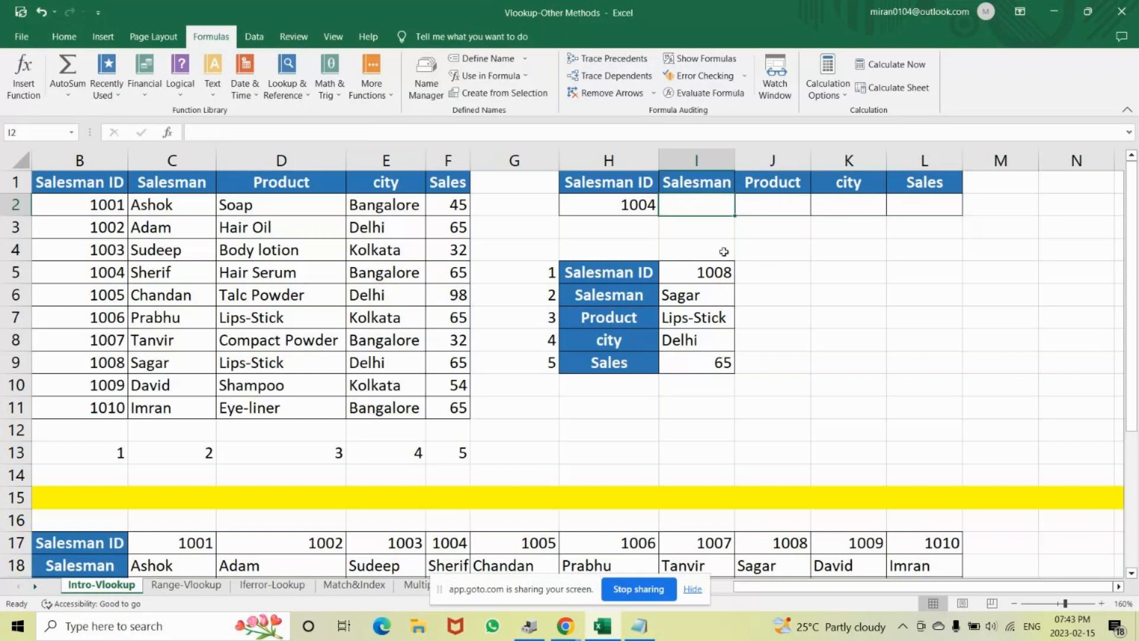
- Enter the column index numbers 1 to 5 in H3:L3 beneath the horizontal lookup table
left_click(616, 231)
type("1")
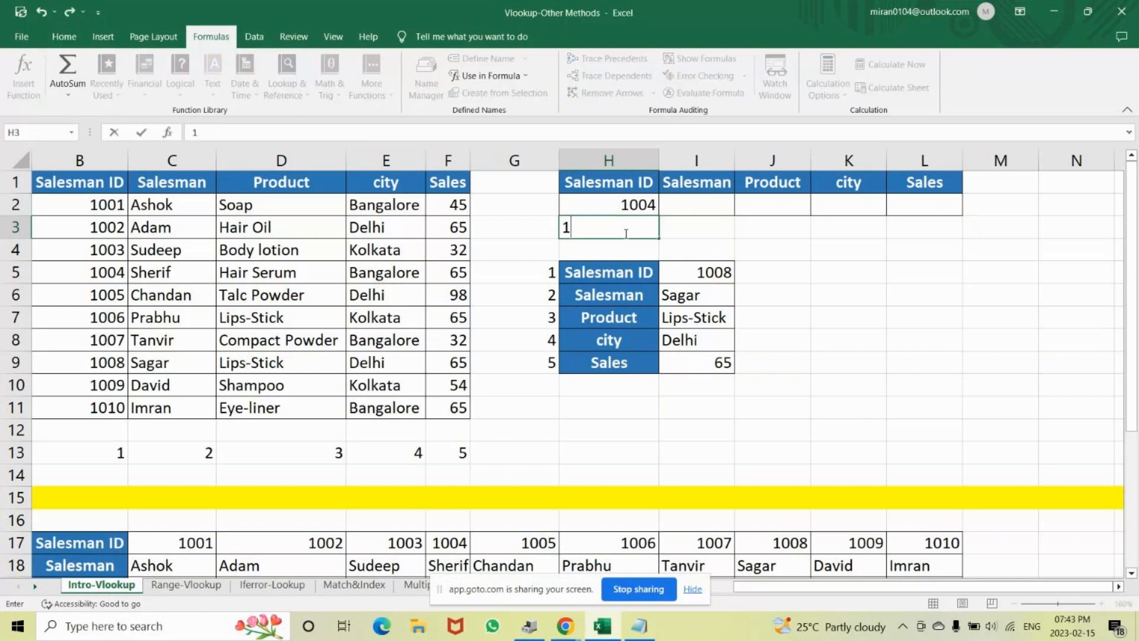
key("Tab")
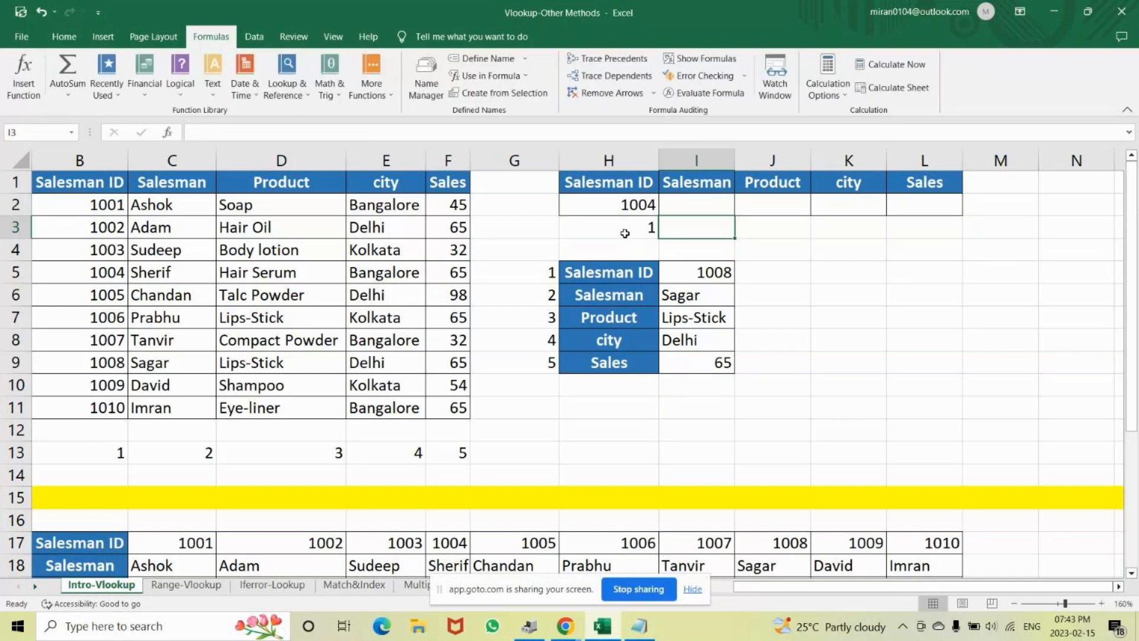
type("2")
key("Tab")
type("3")
key("Tab")
type("4")
key("Tab")
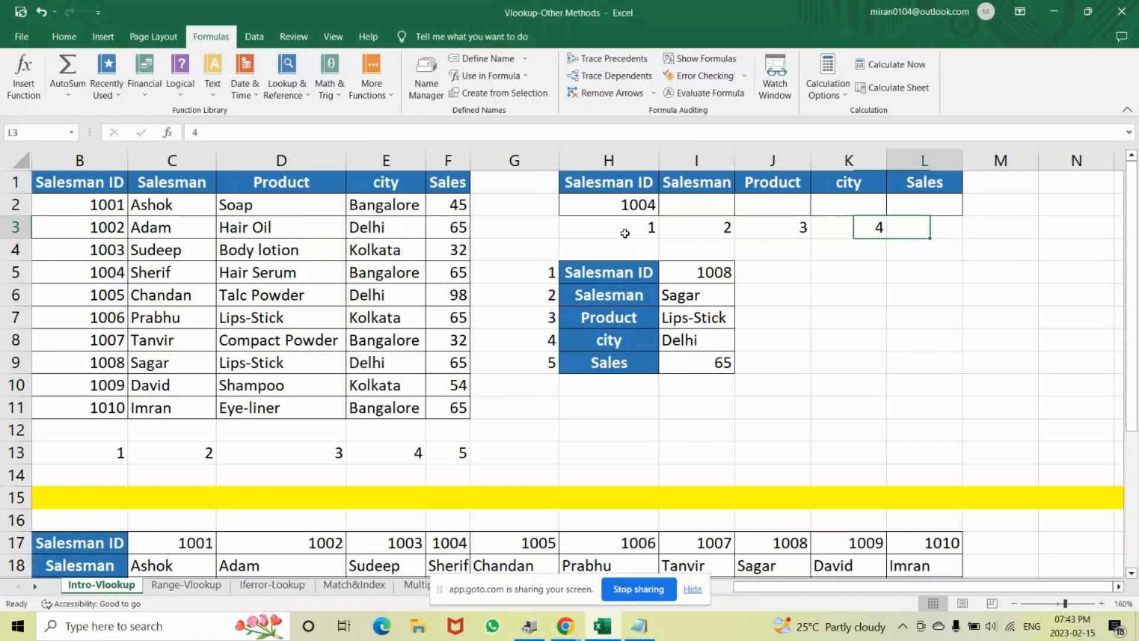
type("5")
key("Tab")
- Fill the column index cells H3:L3 with yellow
left_click_drag(625, 233, 935, 222)
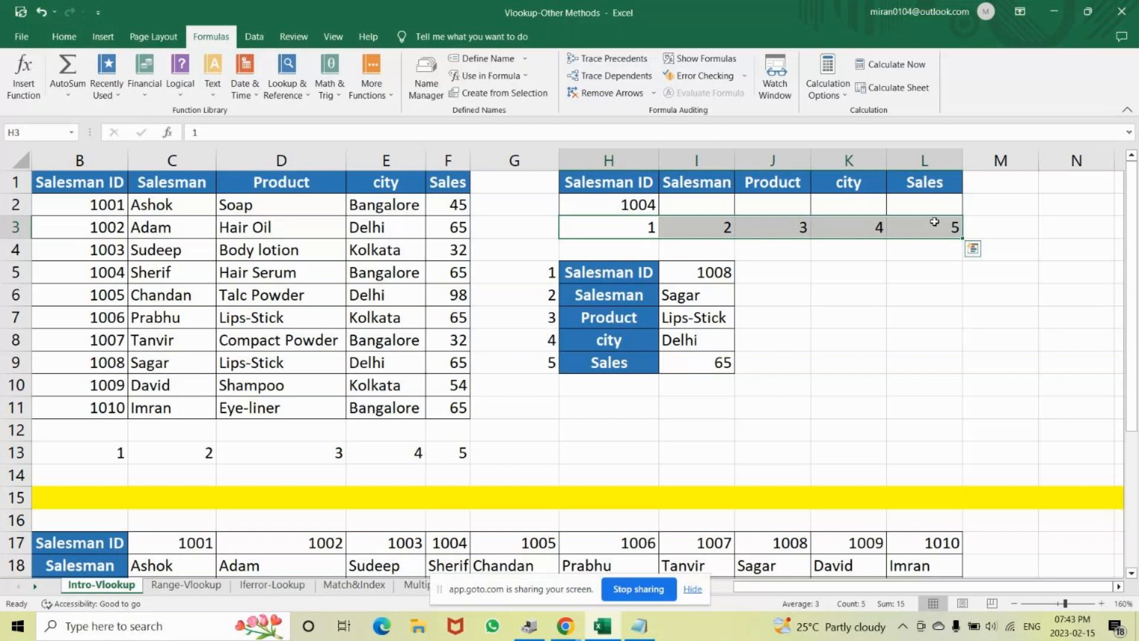
scroll(326, 105, "up", 2)
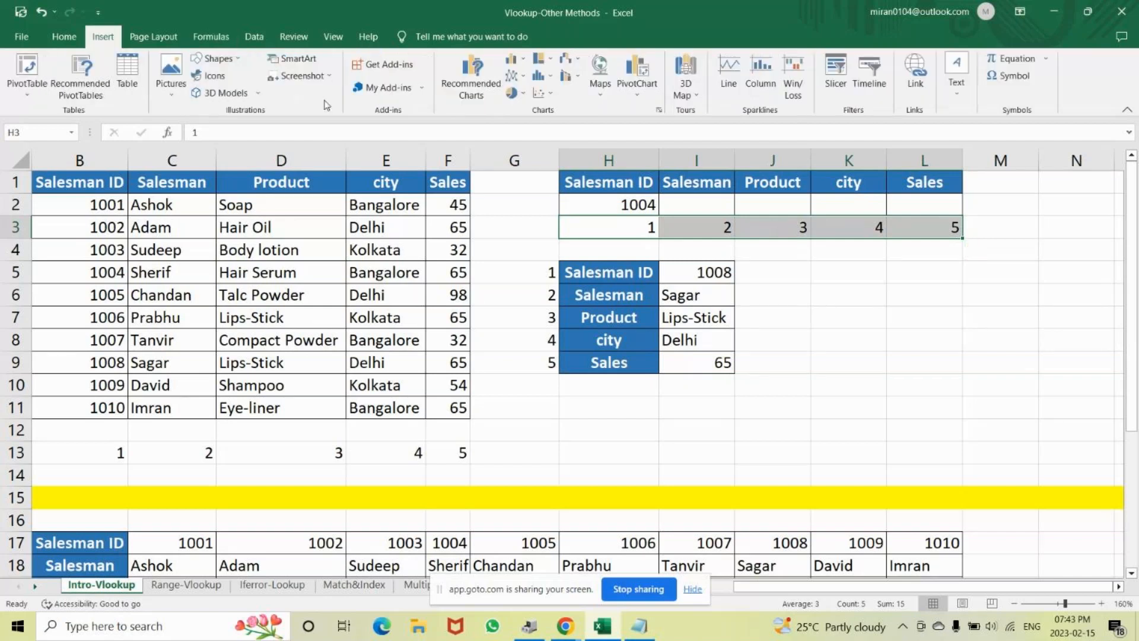
scroll(326, 105, "up", 1)
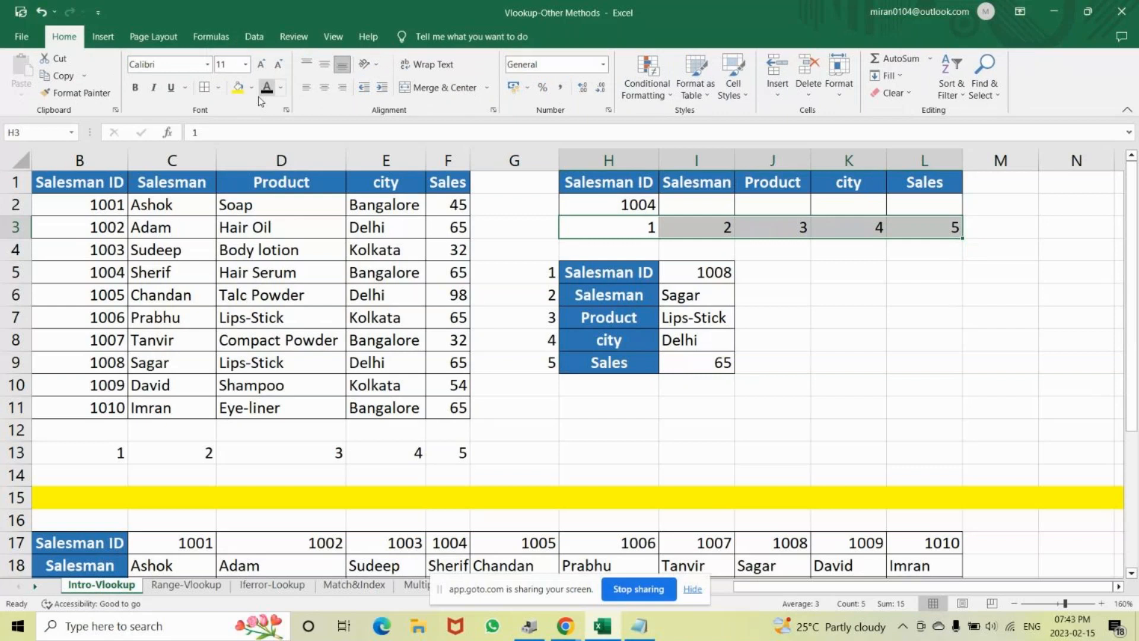
left_click(238, 88)
- Begin a VLOOKUP formula in I2 with the absolute reference $H$2 as its lookup value
left_click(696, 204)
type("=")
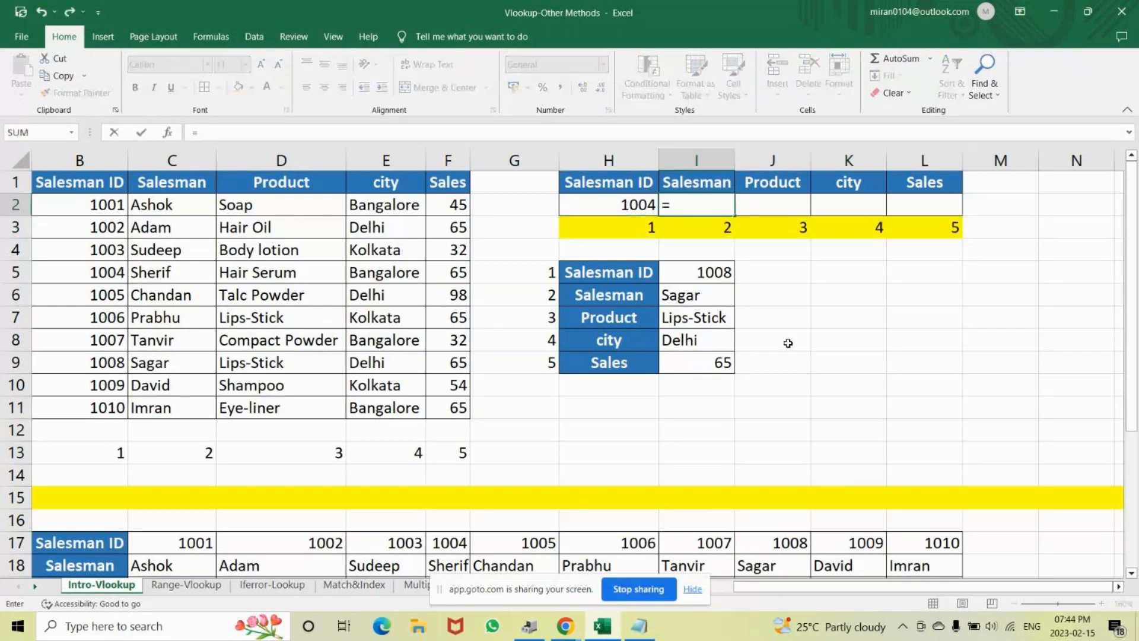
type("vloo")
key("Tab")
left_click(632, 207)
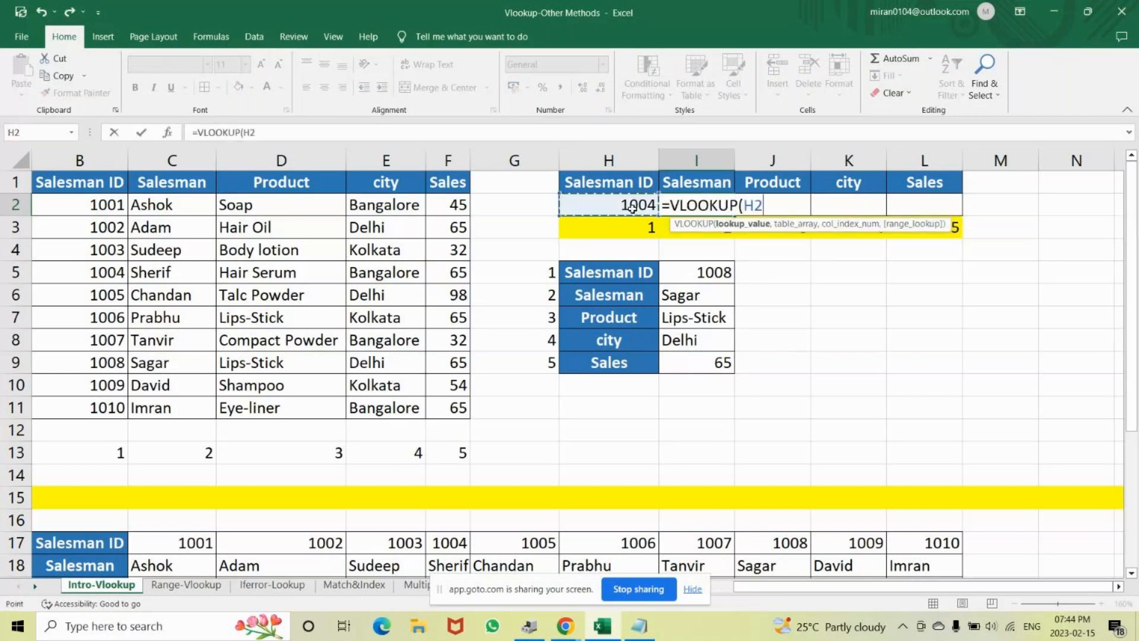
key("F4")
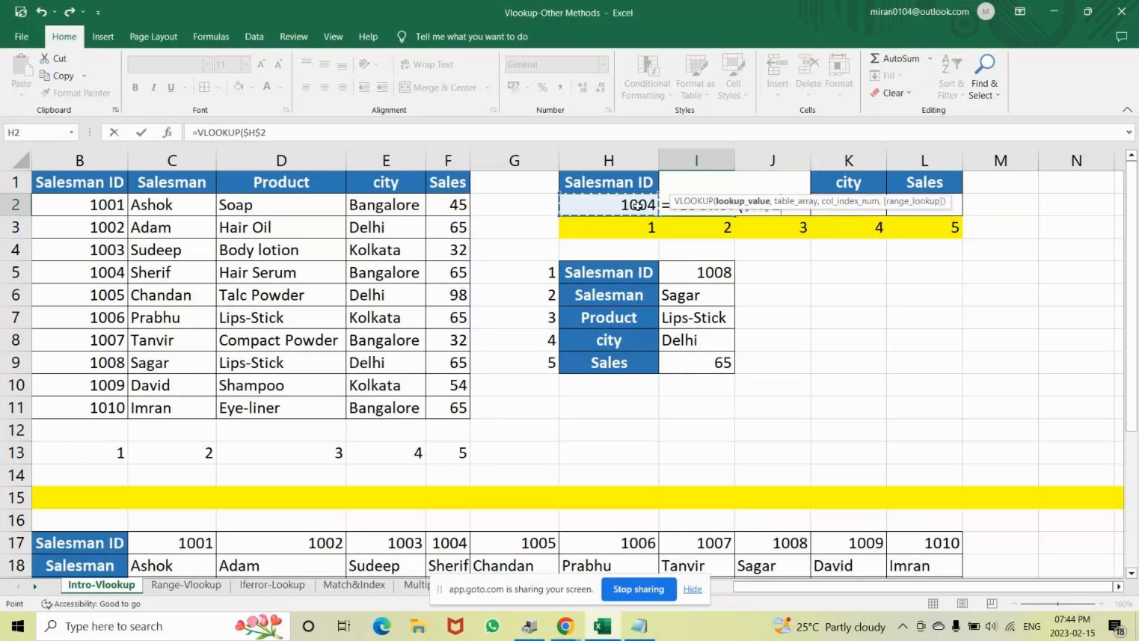
type(",")
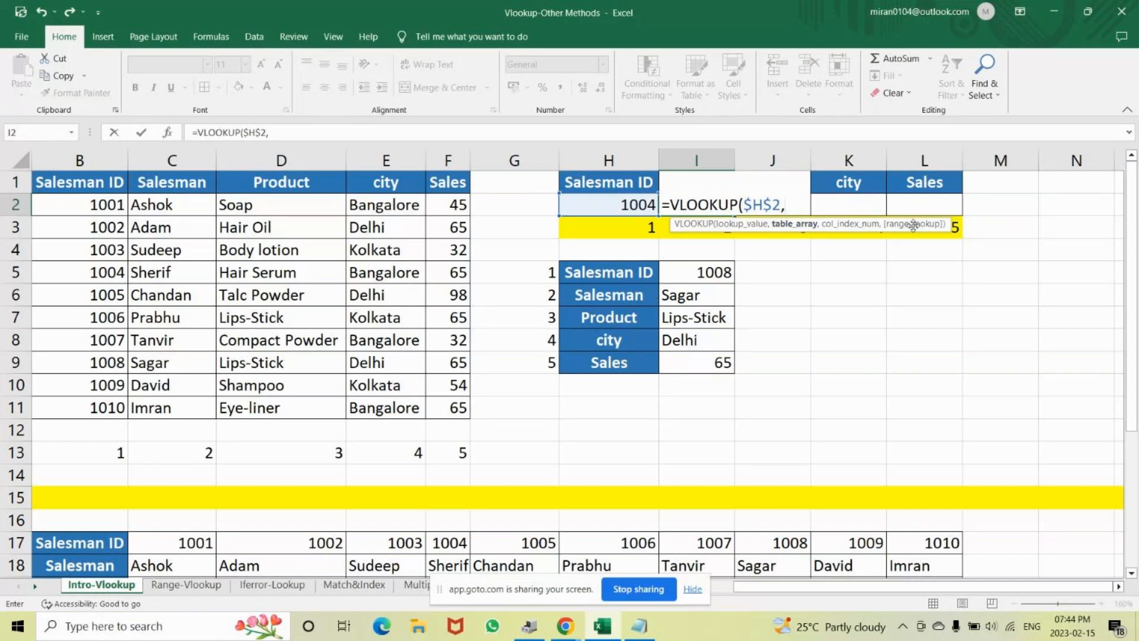
left_click_drag(912, 225, 907, 266)
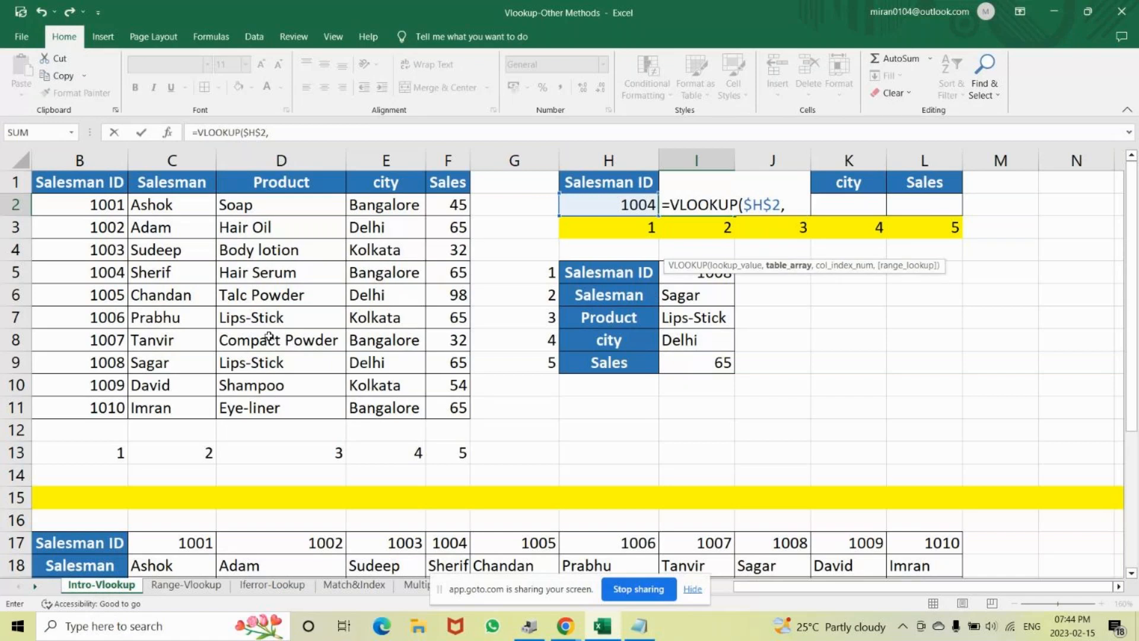
- Complete the I2 formula with sales_Report as table array, I3 as column index and FALSE for an exact match
type("sale")
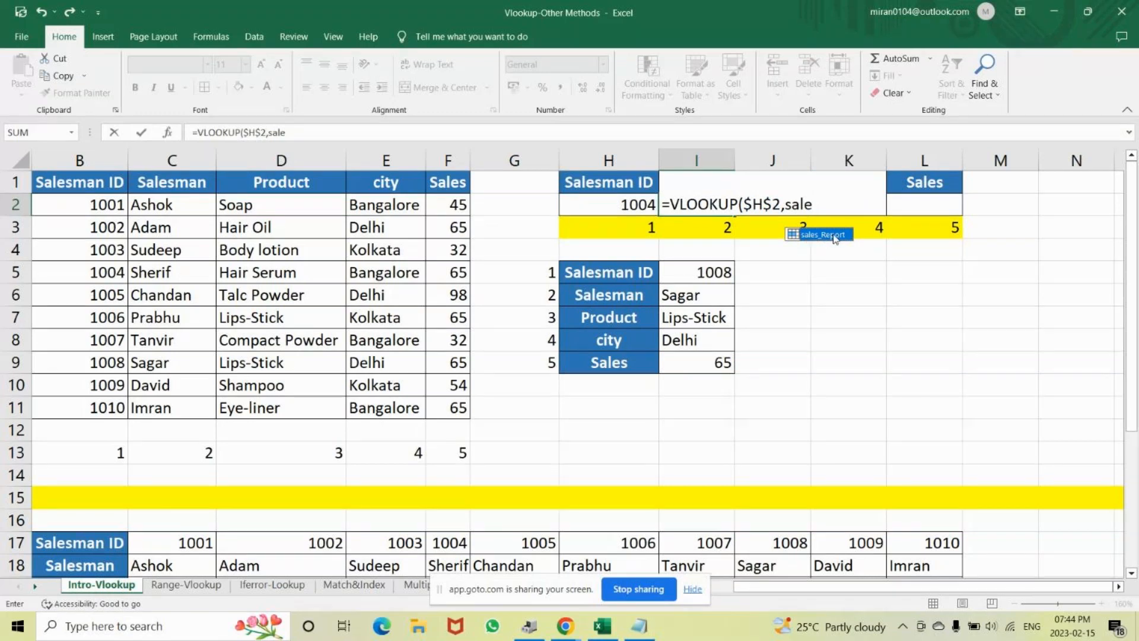
left_click(819, 208)
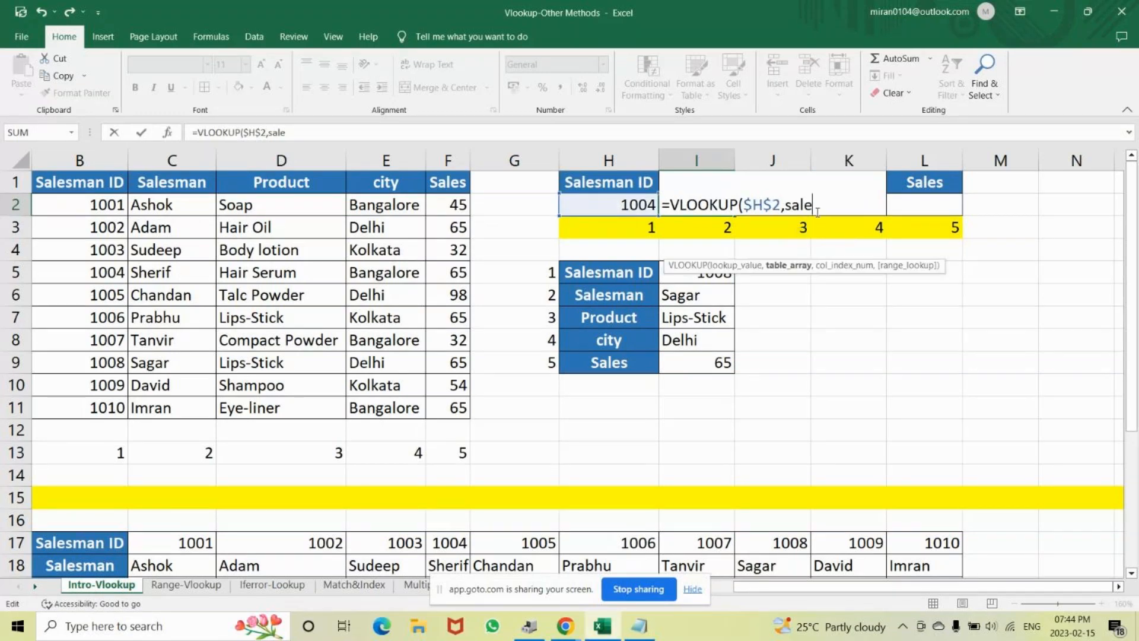
type("s")
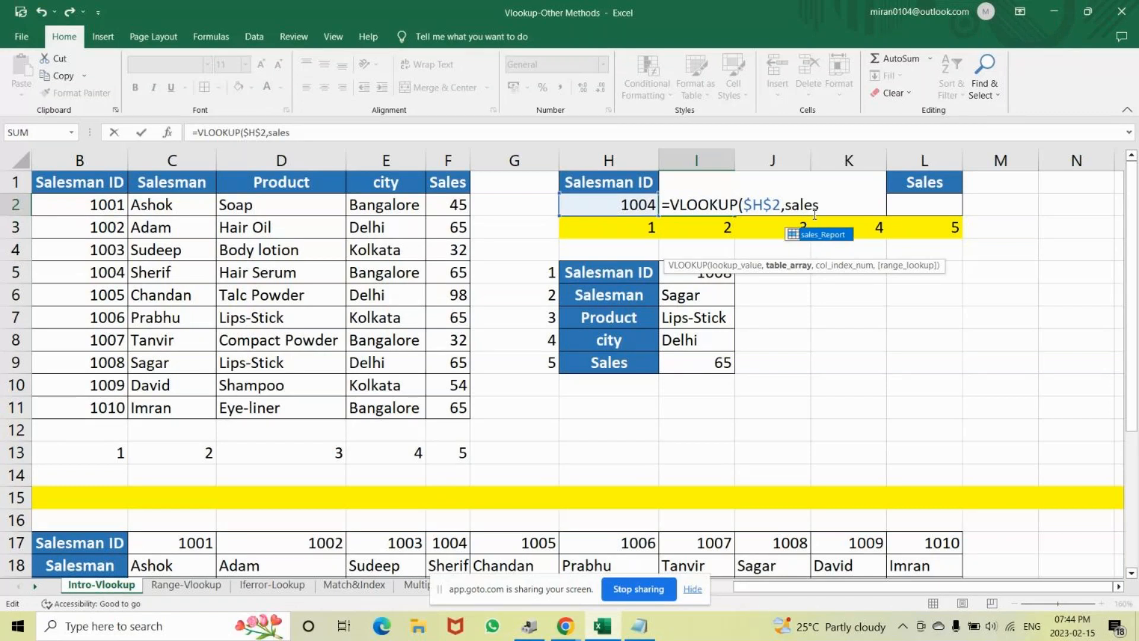
key("Tab")
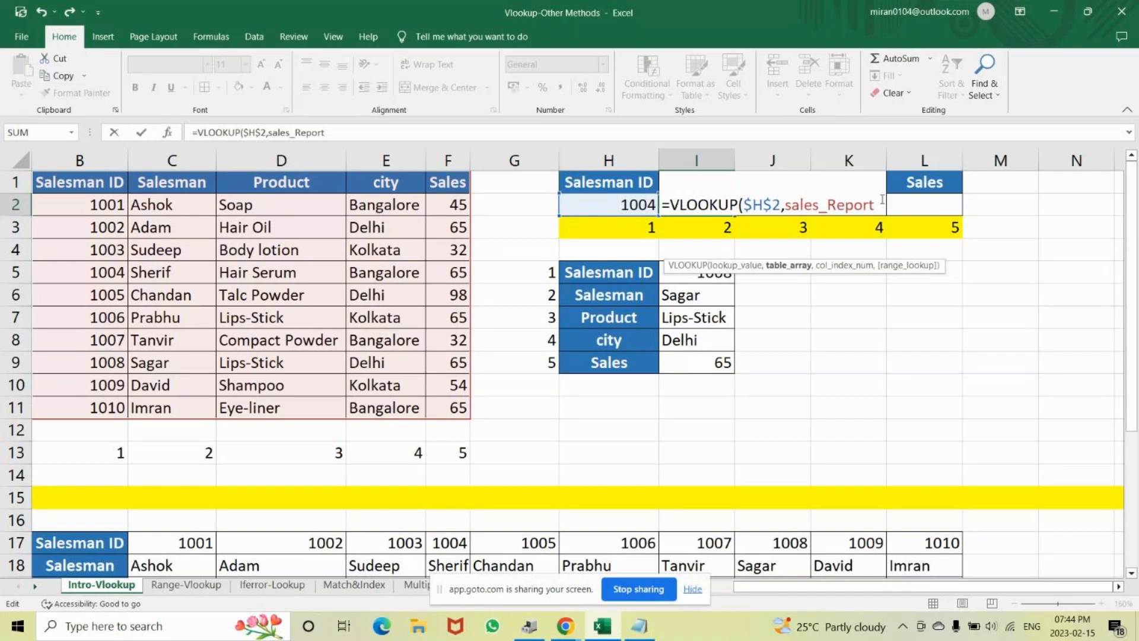
type(",")
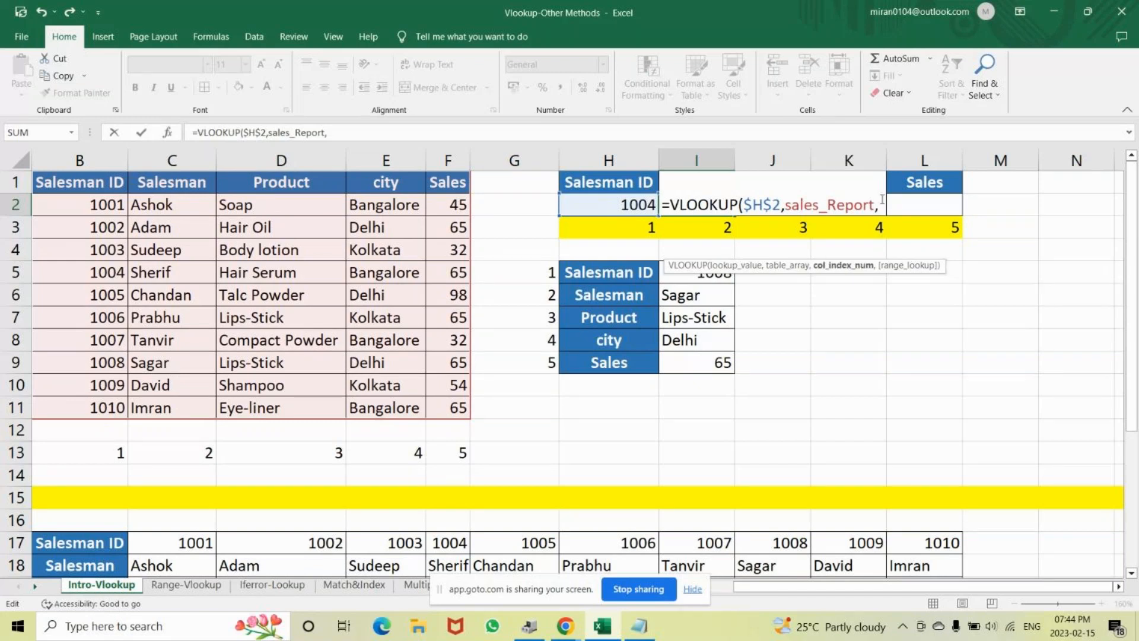
left_click(681, 229)
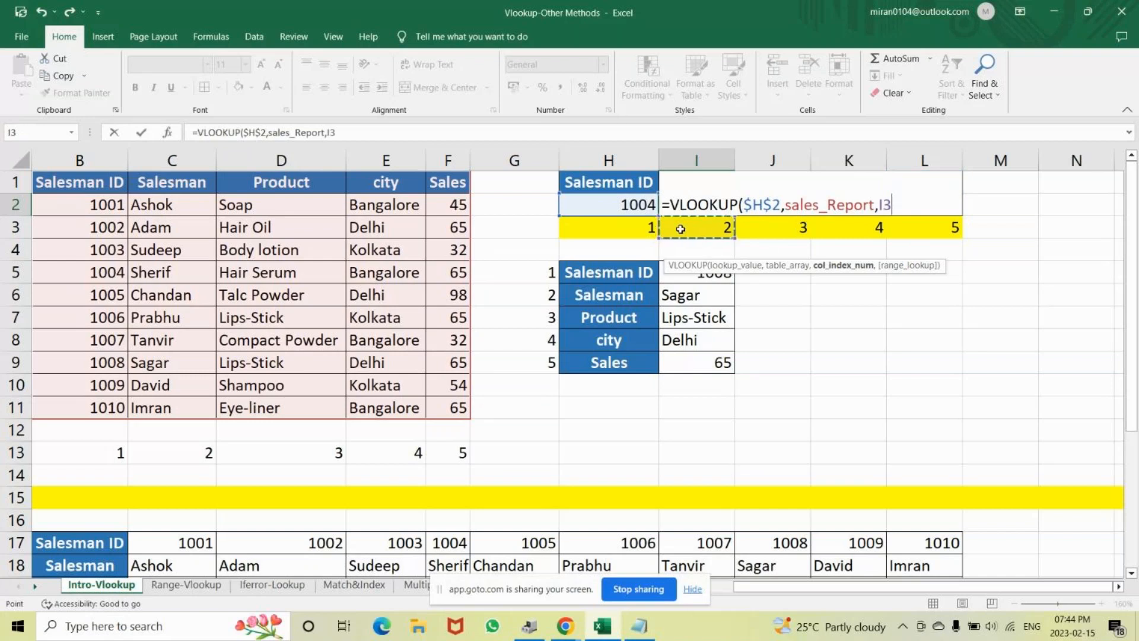
type(",")
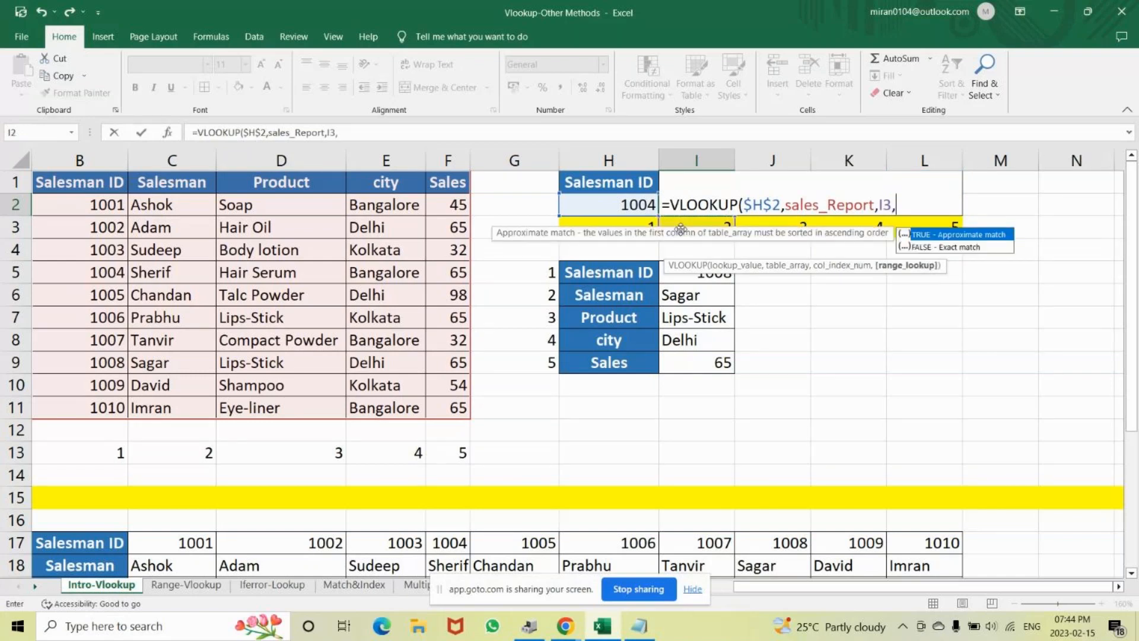
key("Escape")
type("FALSE")
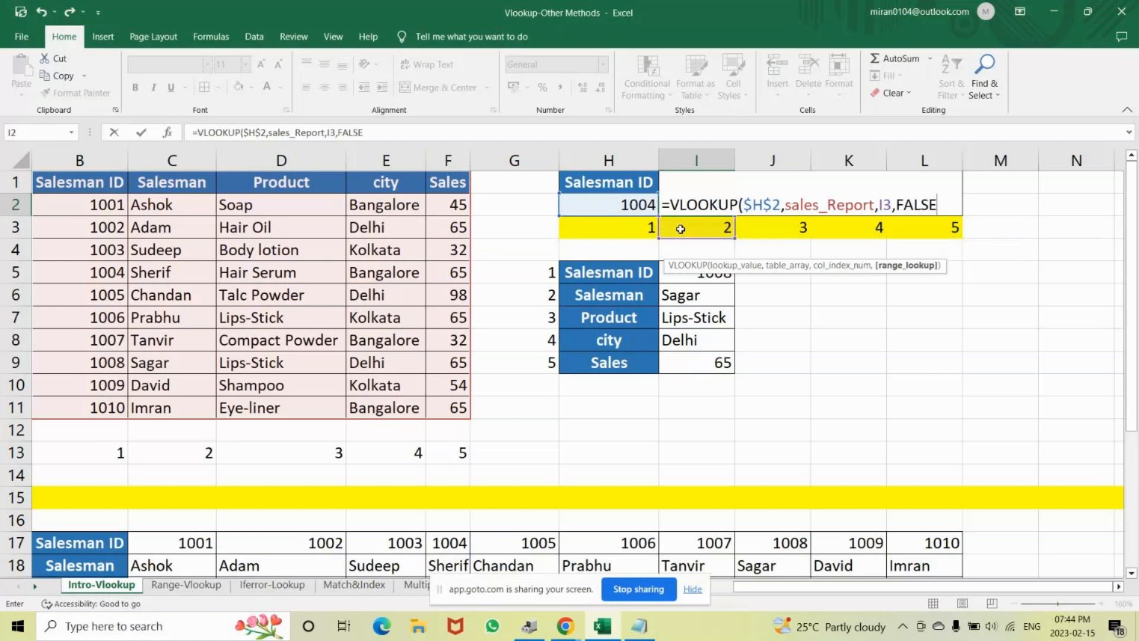
key("Return")
- Fill the VLOOKUP formula from I2 across to L2
left_click(680, 199)
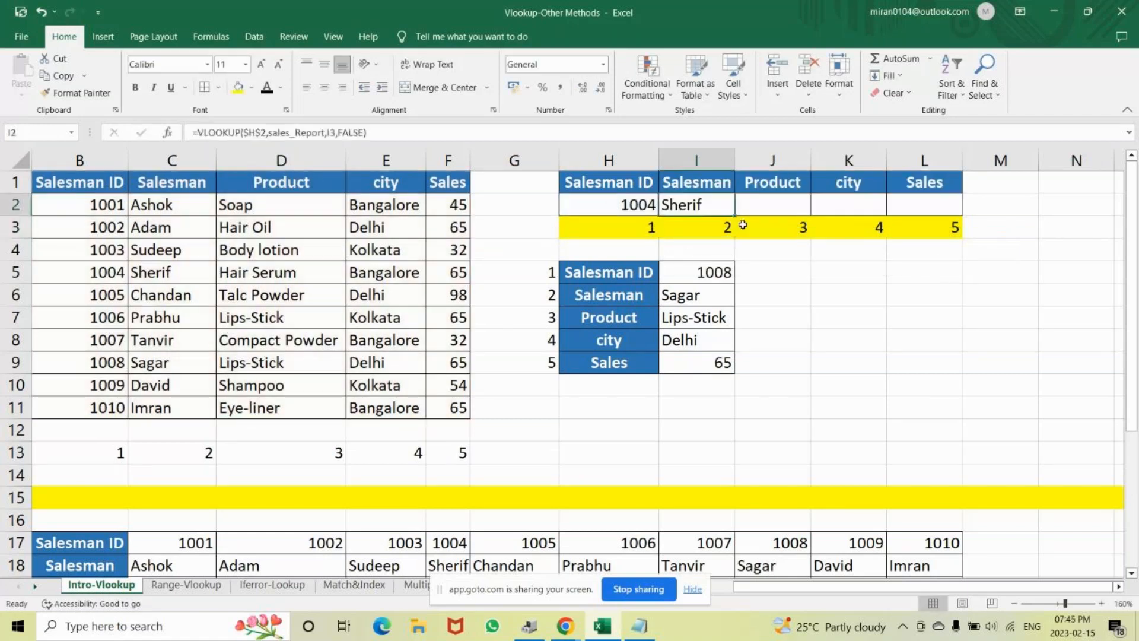
left_click_drag(733, 215, 733, 215)
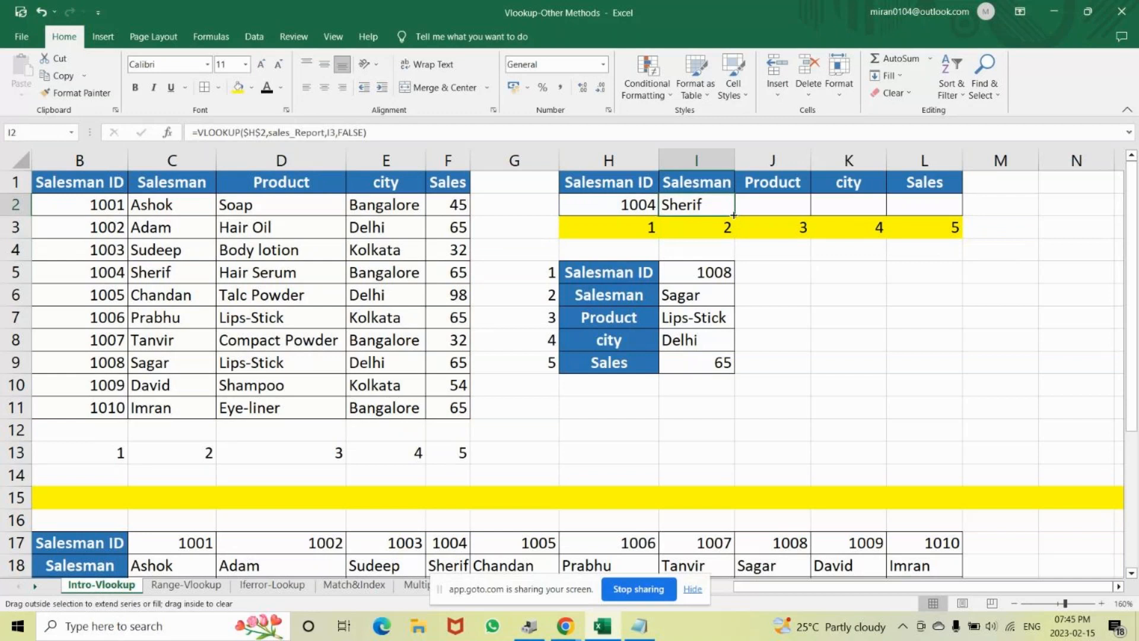
left_click_drag(734, 215, 926, 209)
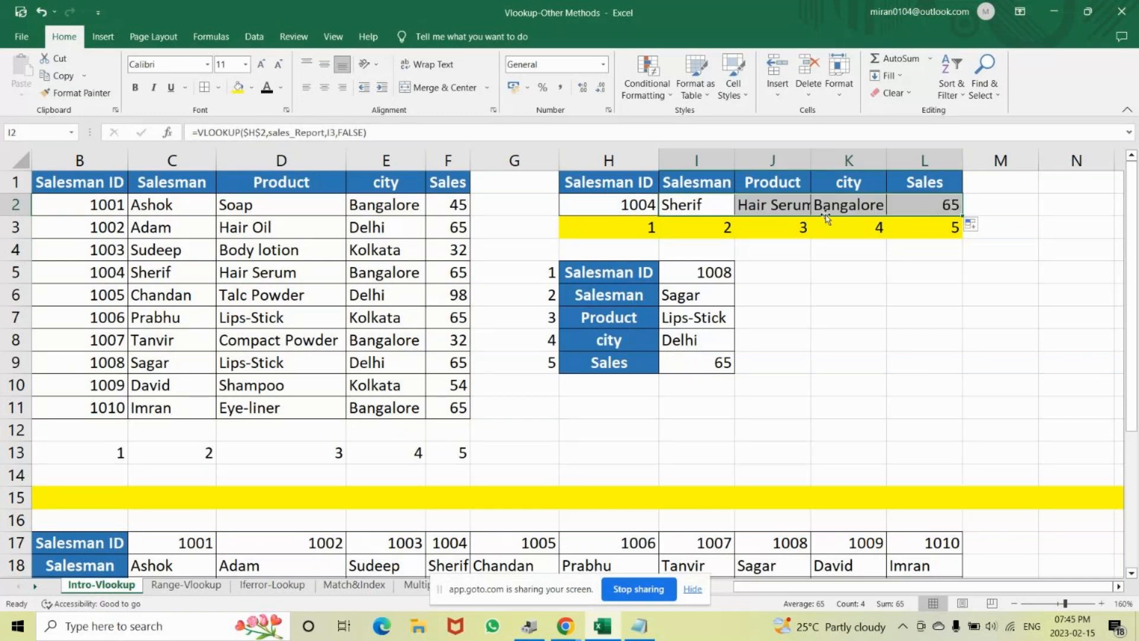
- Select the whole sales_Report table B1:F11 and look through the sheet's rows far below it
left_click(95, 184)
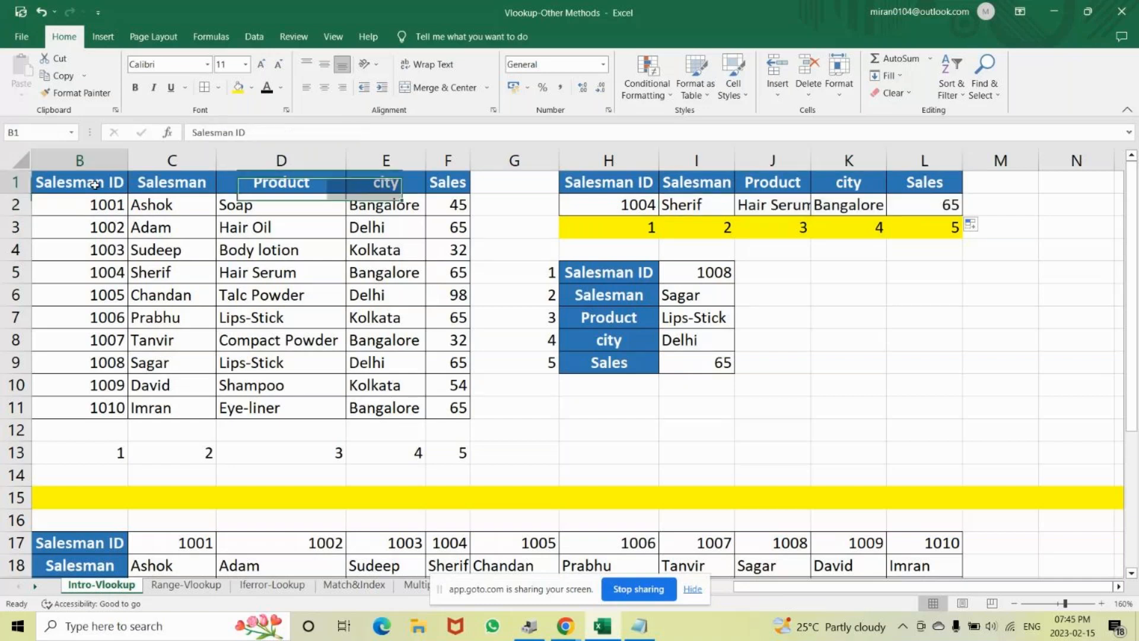
key("ctrl+a")
scroll(348, 338, "down", 20)
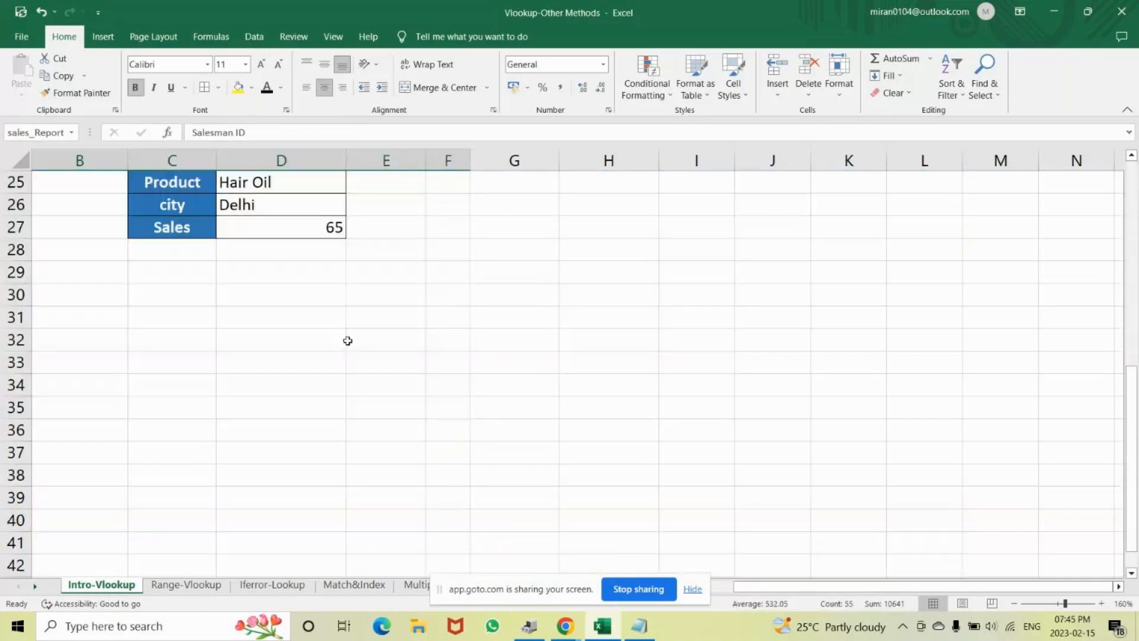
scroll(344, 341, "down", 9)
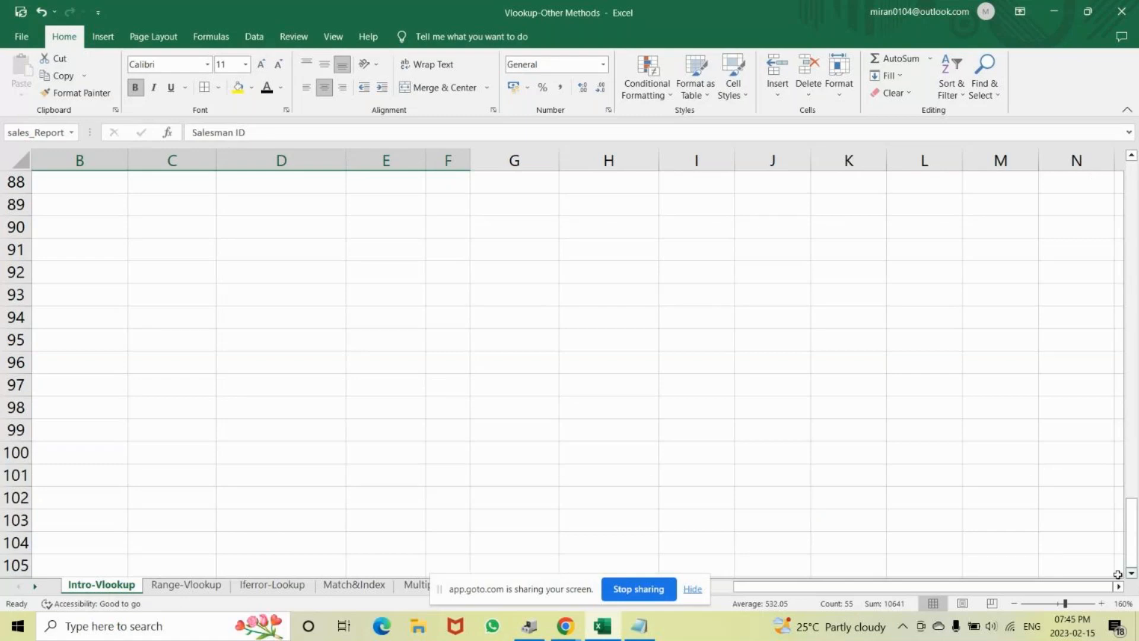
- Look further down the sheet's rows to around row 290, then return to the first row
scroll(102, 377, "down", 20)
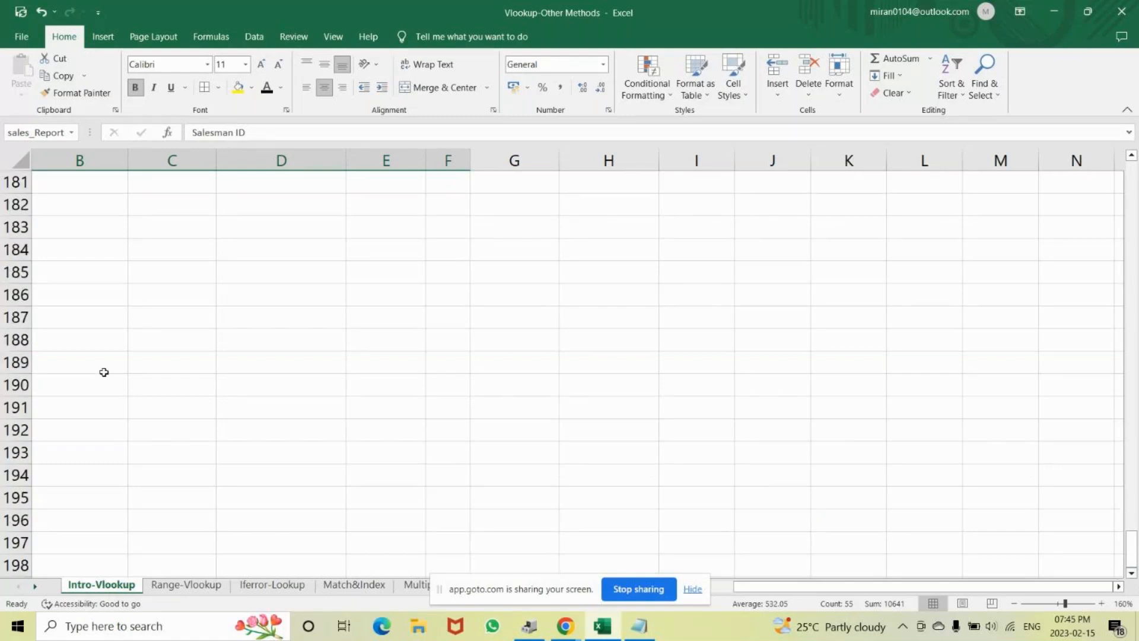
scroll(103, 372, "down", 20)
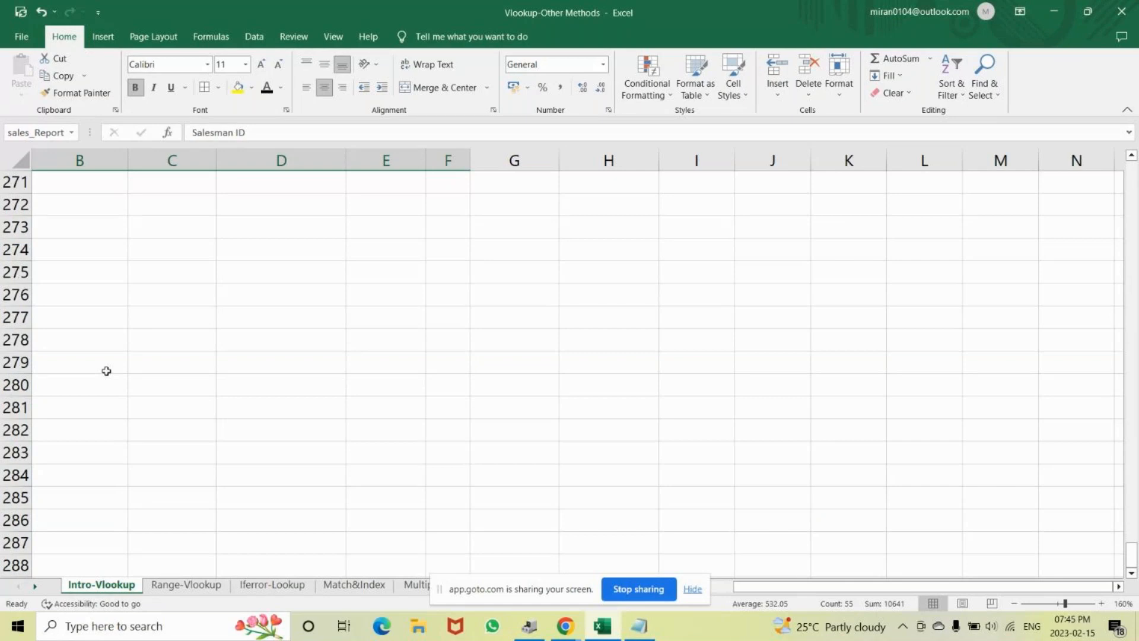
scroll(104, 372, "down", 11)
scroll(104, 371, "up", 10)
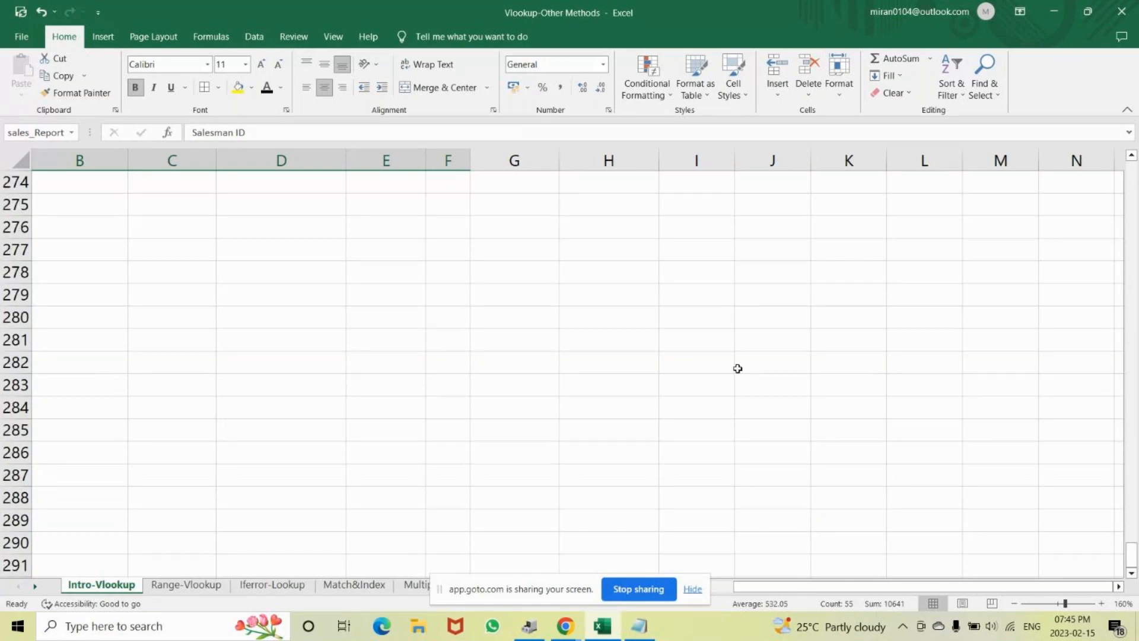
left_click_drag(1131, 555, 1092, 173)
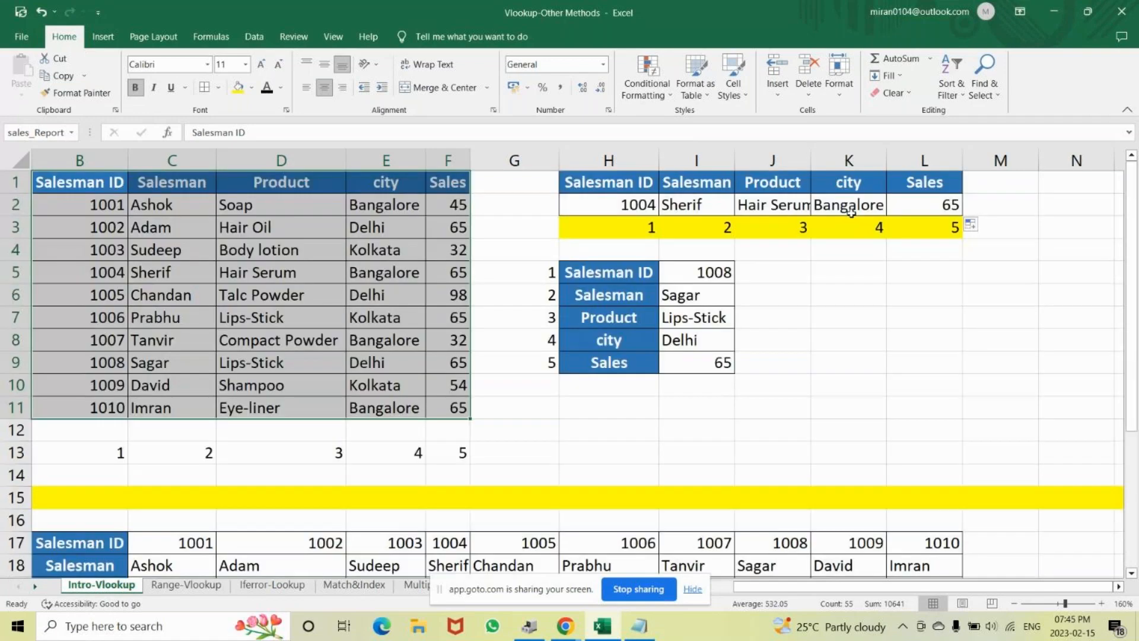
- Review the VLOOKUP formula in I2, the sales_Report range B1:F11 it uses, and the lookup ID cell I5
left_click(697, 206)
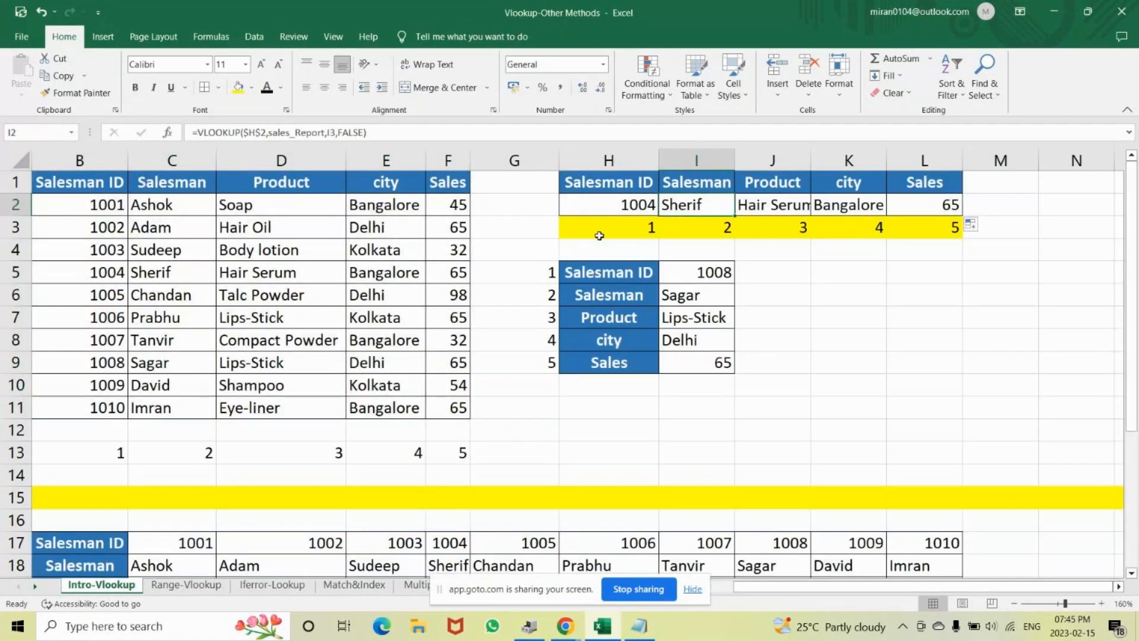
left_click_drag(77, 183, 458, 407)
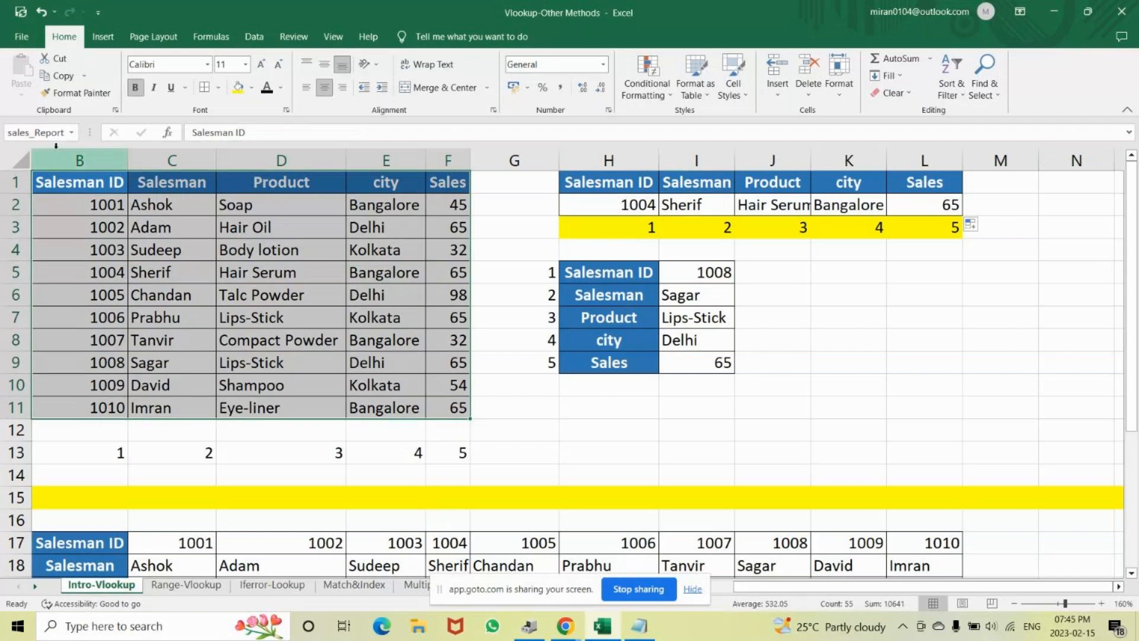
left_click(281, 251)
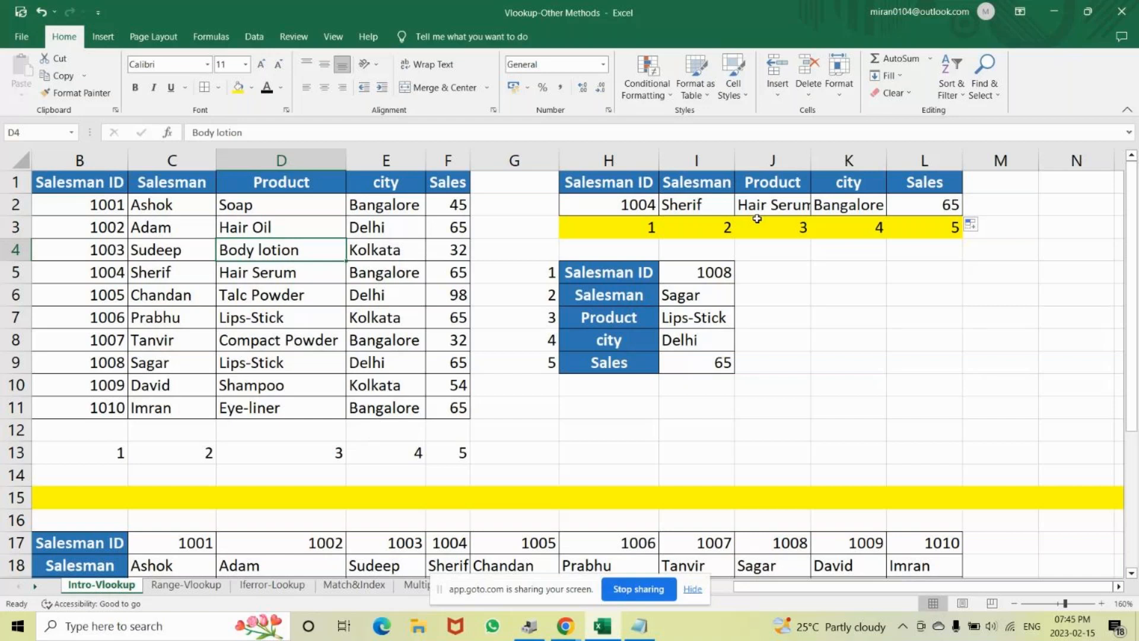
left_click(715, 270)
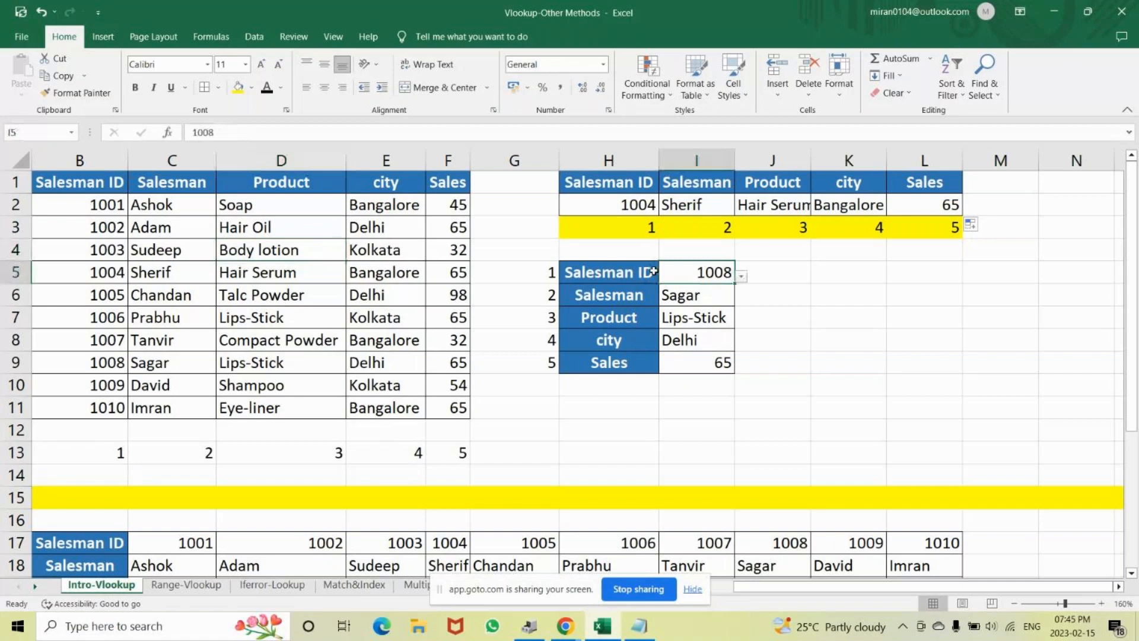
- Examine the lookup cell D23 and the Salesman IDs C17:L17 in the horizontal table
scroll(302, 429, "down", 5)
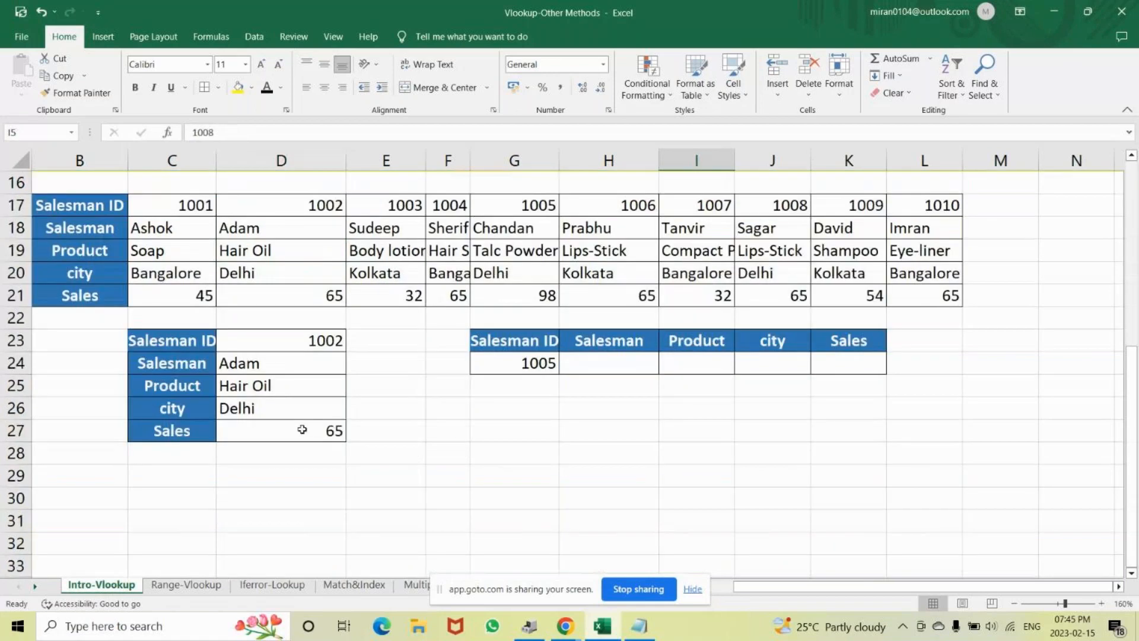
left_click(322, 336)
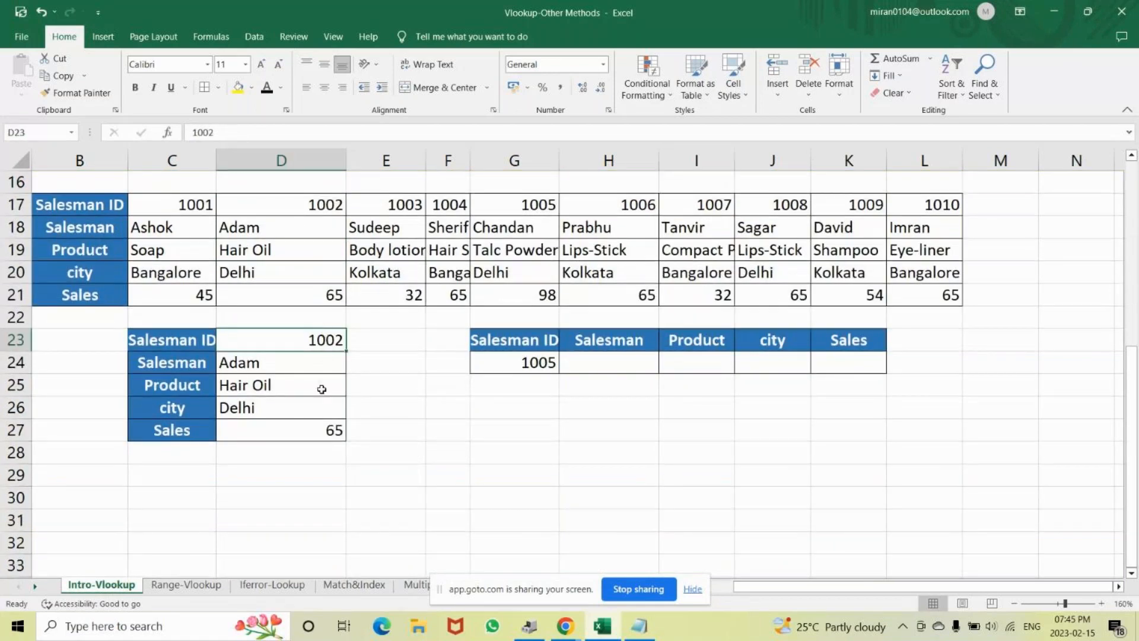
left_click(196, 204)
left_click_drag(196, 204, 932, 204)
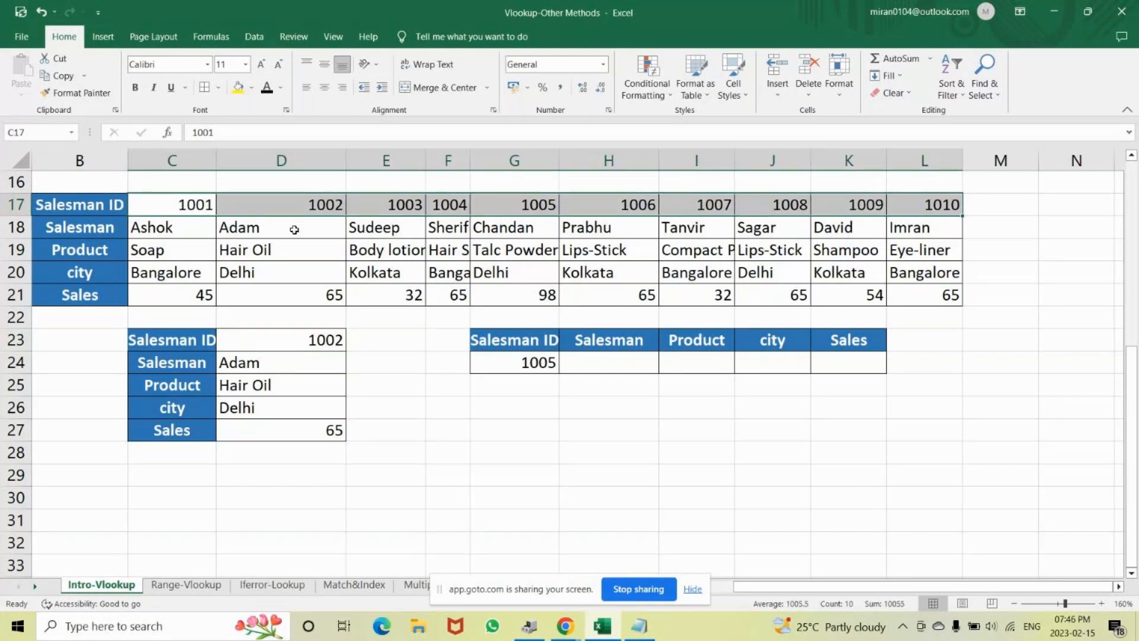
left_click(270, 333)
left_click(447, 452)
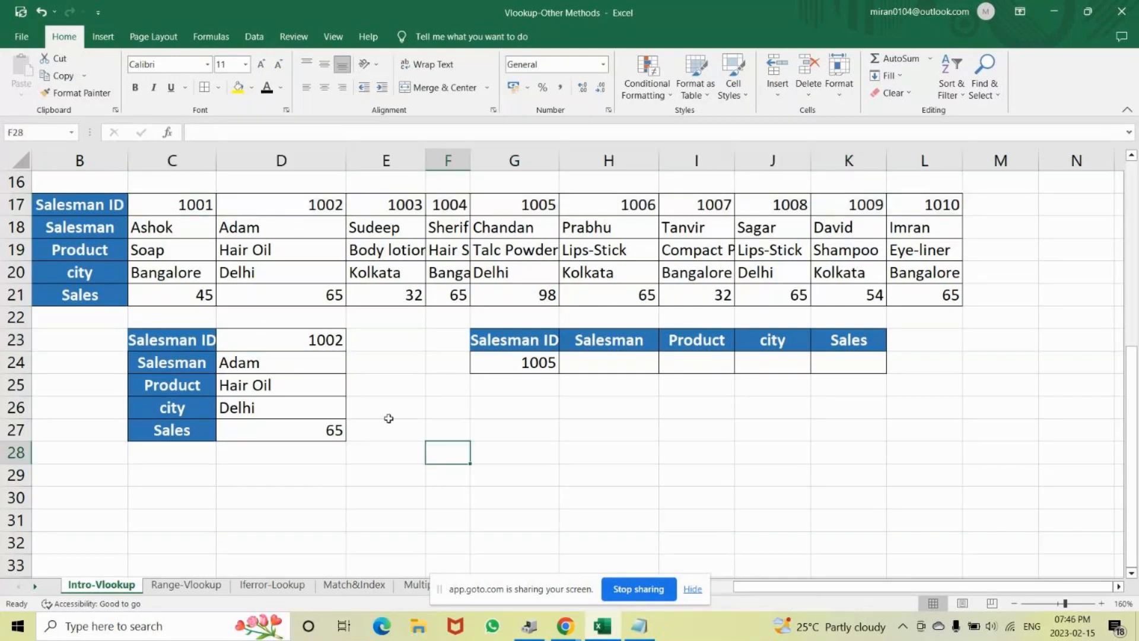
- Start a Data Validation rule for the Salesman ID cell D23 that allows a List
left_click(274, 339)
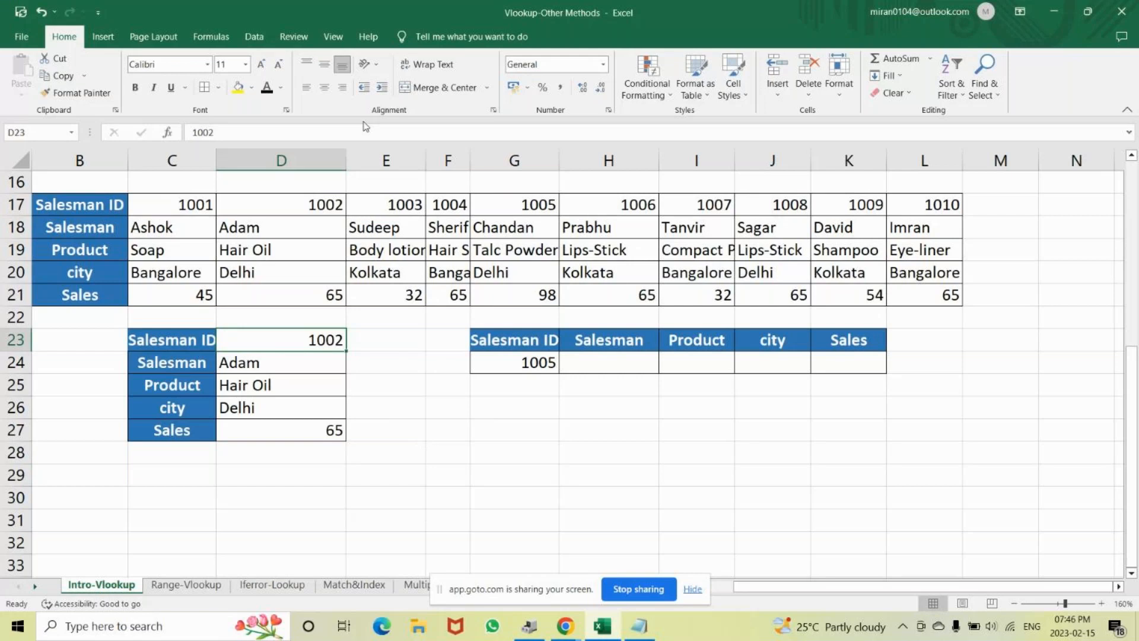
left_click(211, 36)
left_click(254, 37)
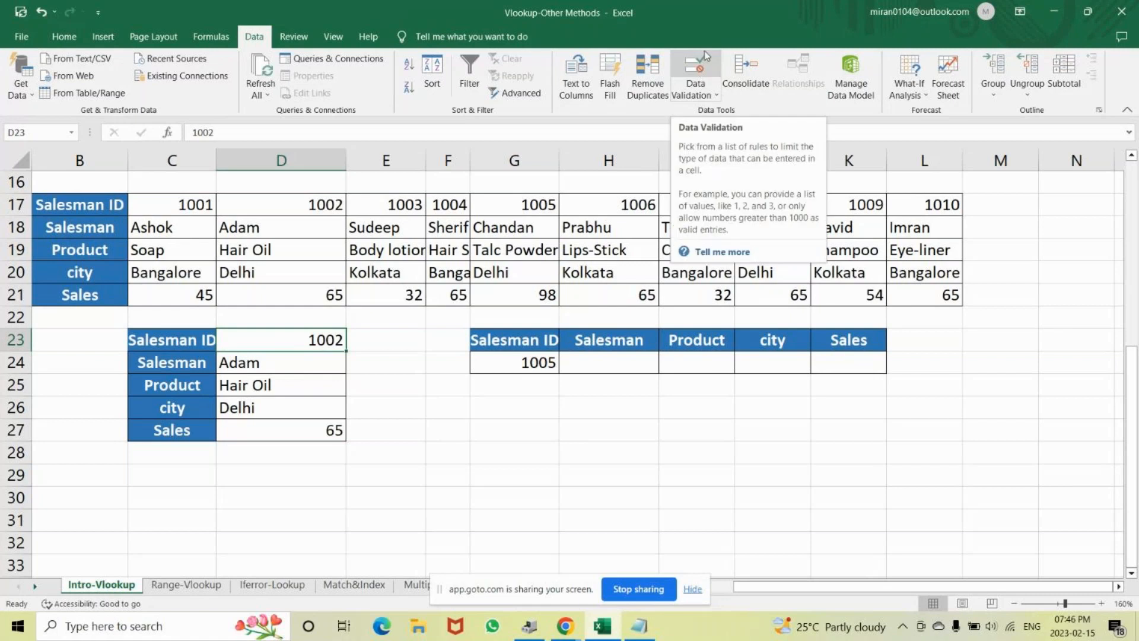
left_click(704, 91)
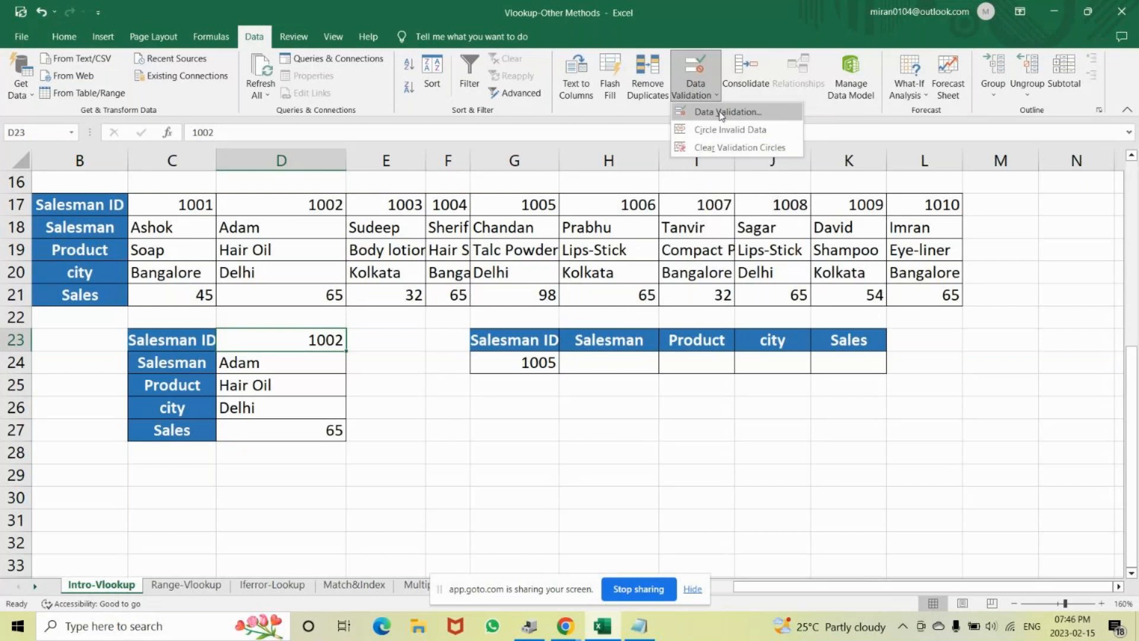
left_click(722, 114)
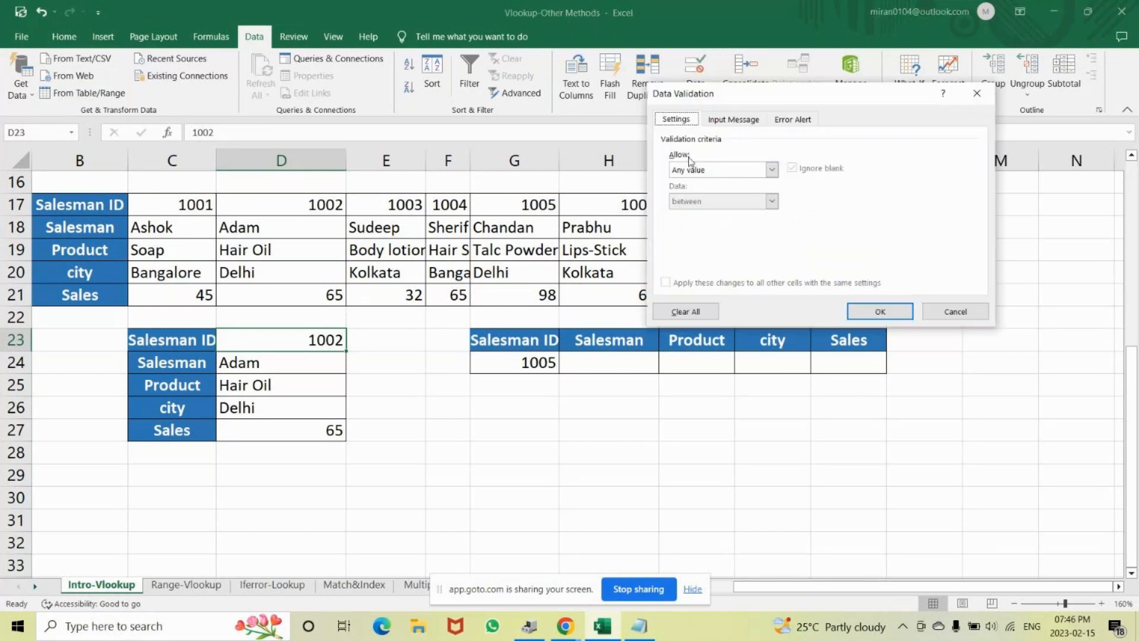
left_click(695, 171)
left_click(702, 214)
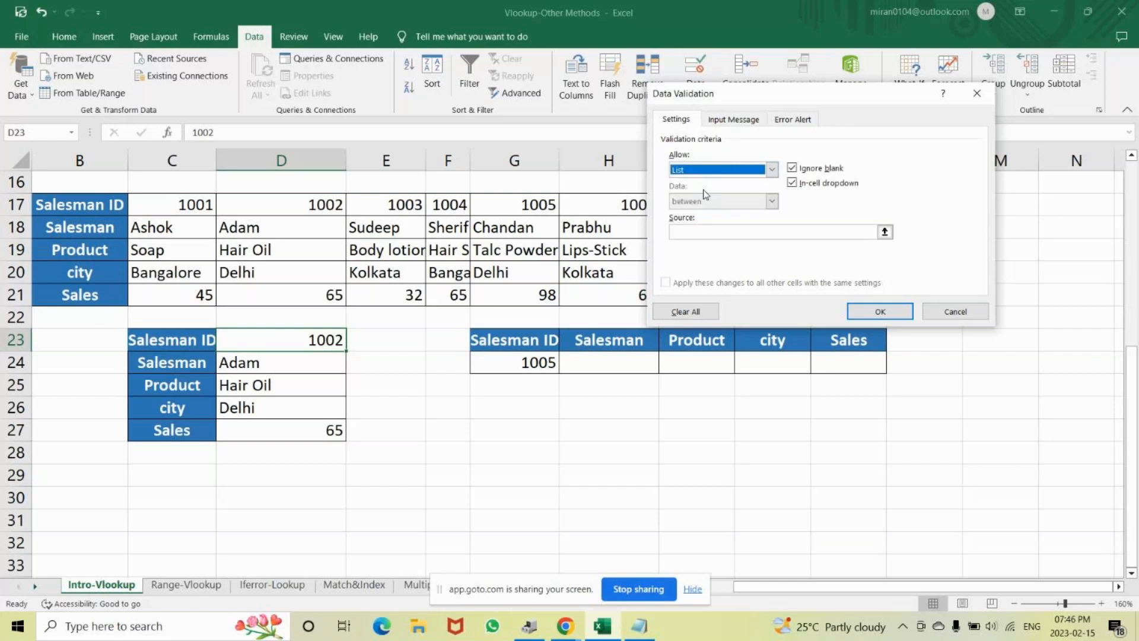
- Use the Salesman IDs =$C$17:$L$17 as the list source and apply the validation rule to D23
left_click(685, 231)
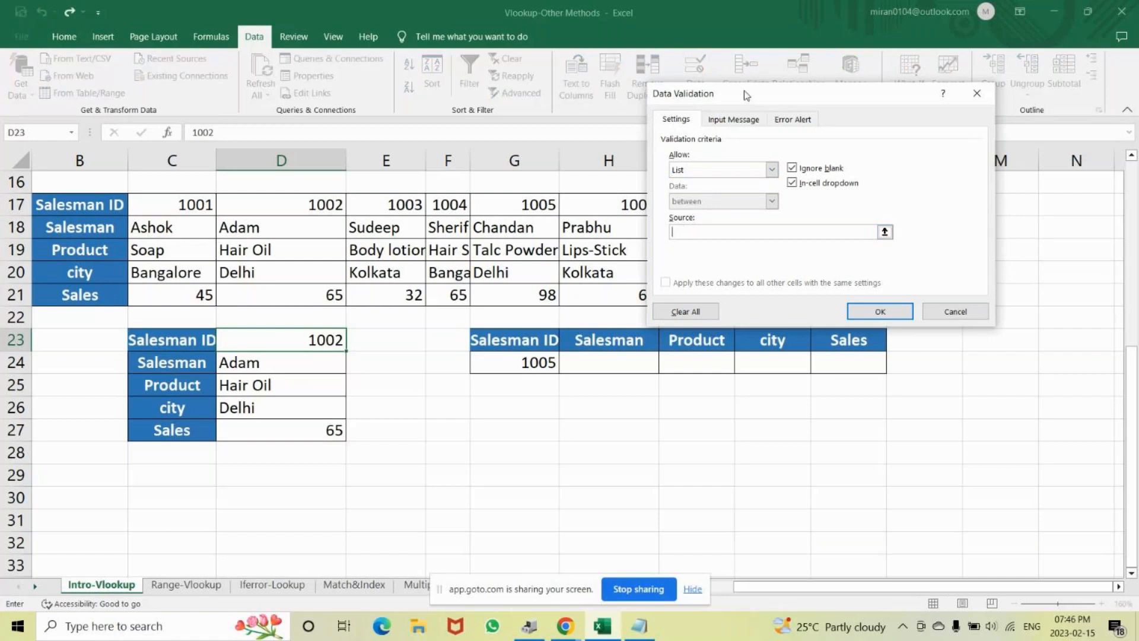
left_click_drag(746, 95, 621, 352)
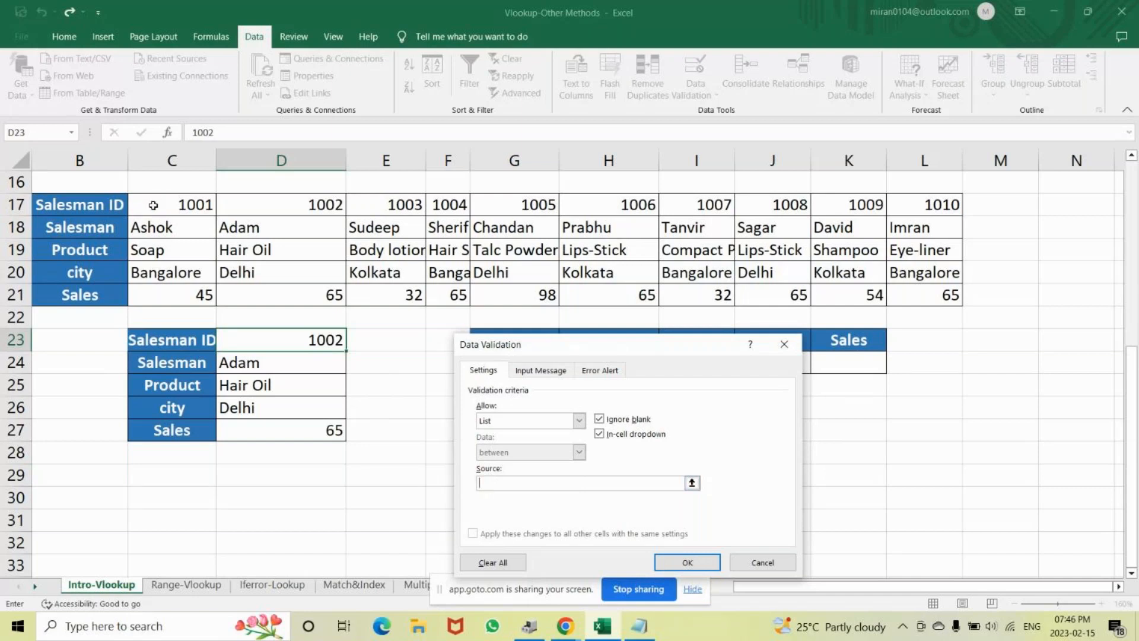
left_click_drag(160, 201, 923, 198)
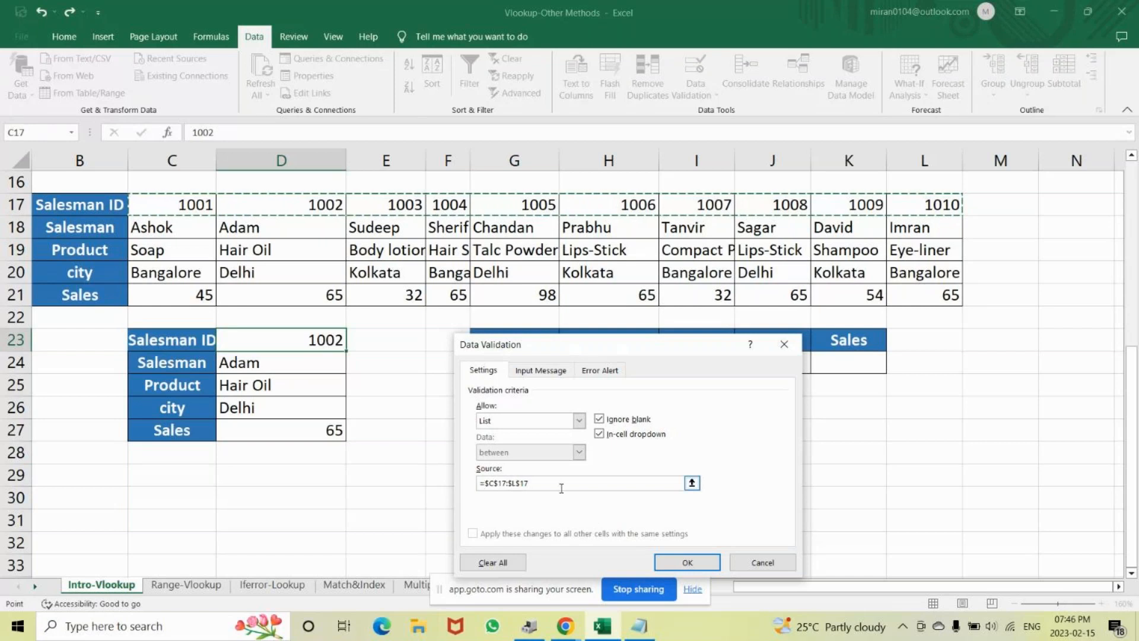
left_click(680, 565)
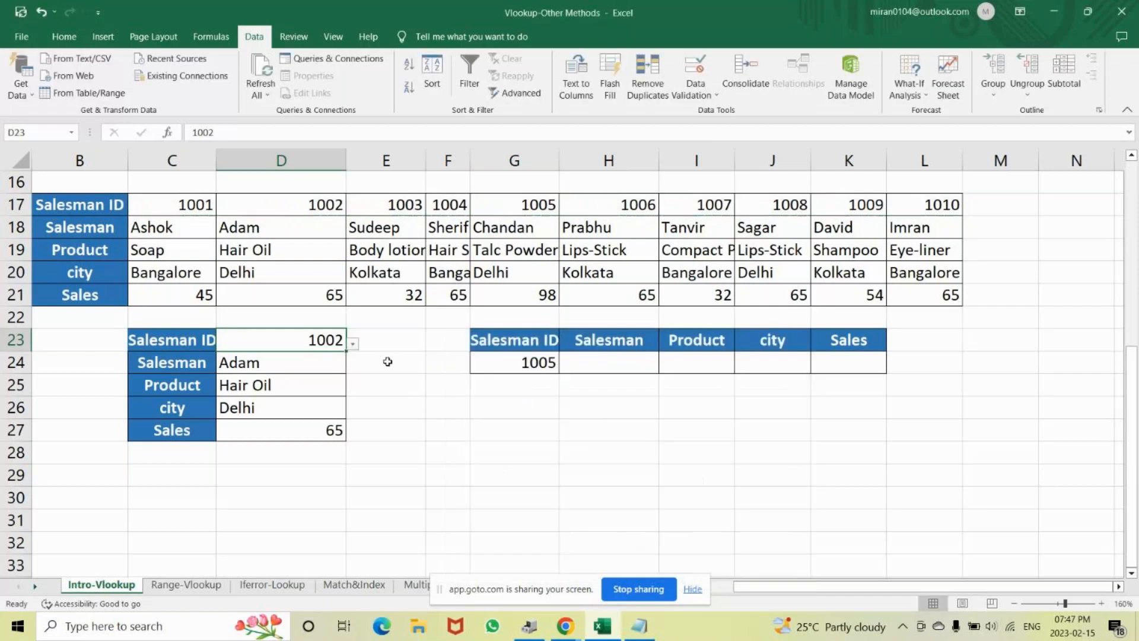
- Test the D23 dropdown with IDs 1005, 1008, 1006, 1009, 1006 and 1003, ending on 1001
left_click(352, 343)
left_click(261, 404)
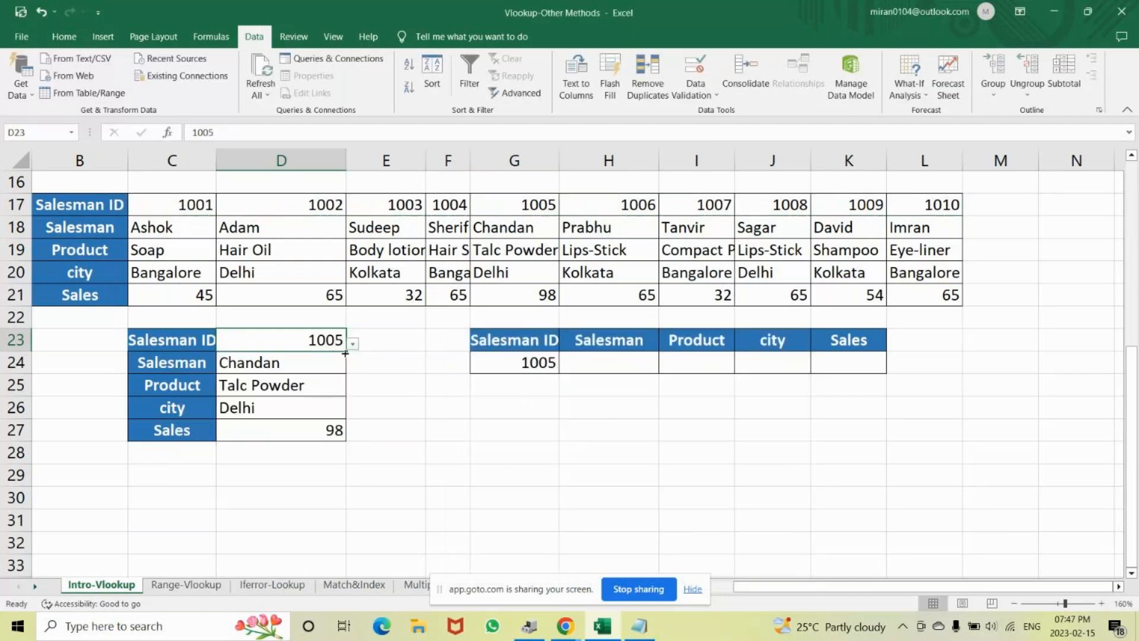
left_click(352, 343)
left_click(244, 442)
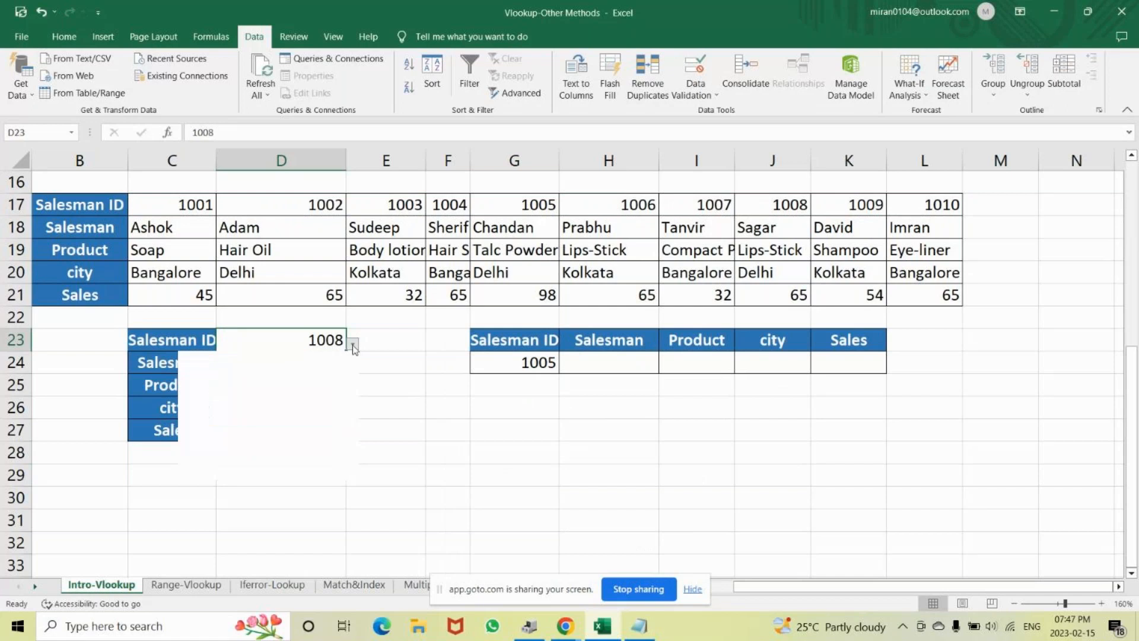
left_click(249, 408)
left_click(352, 343)
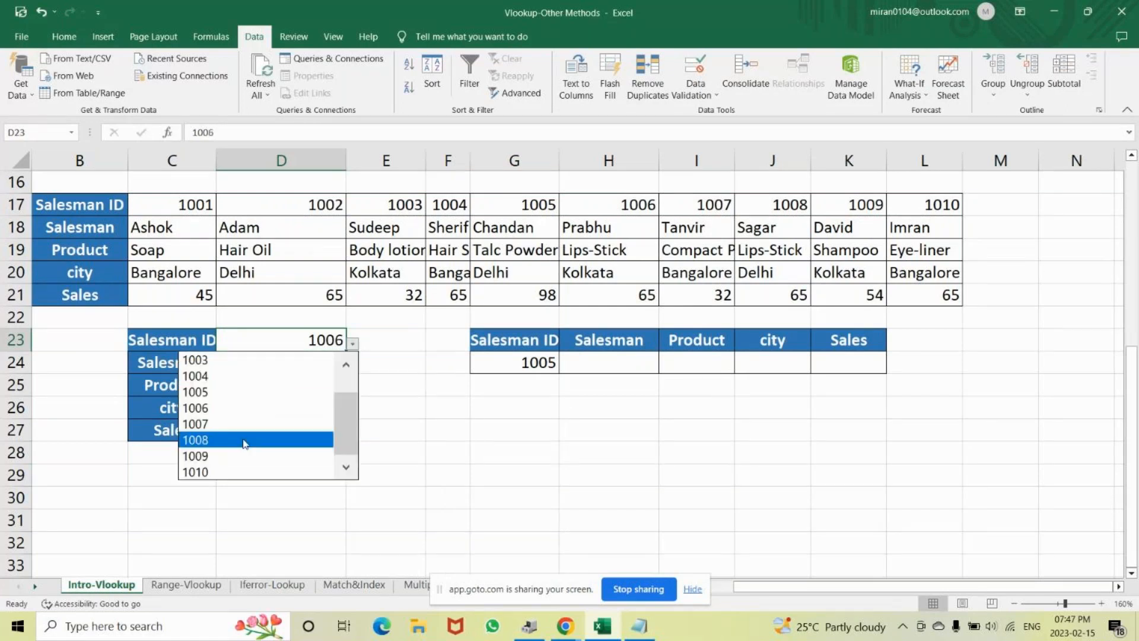
left_click(245, 456)
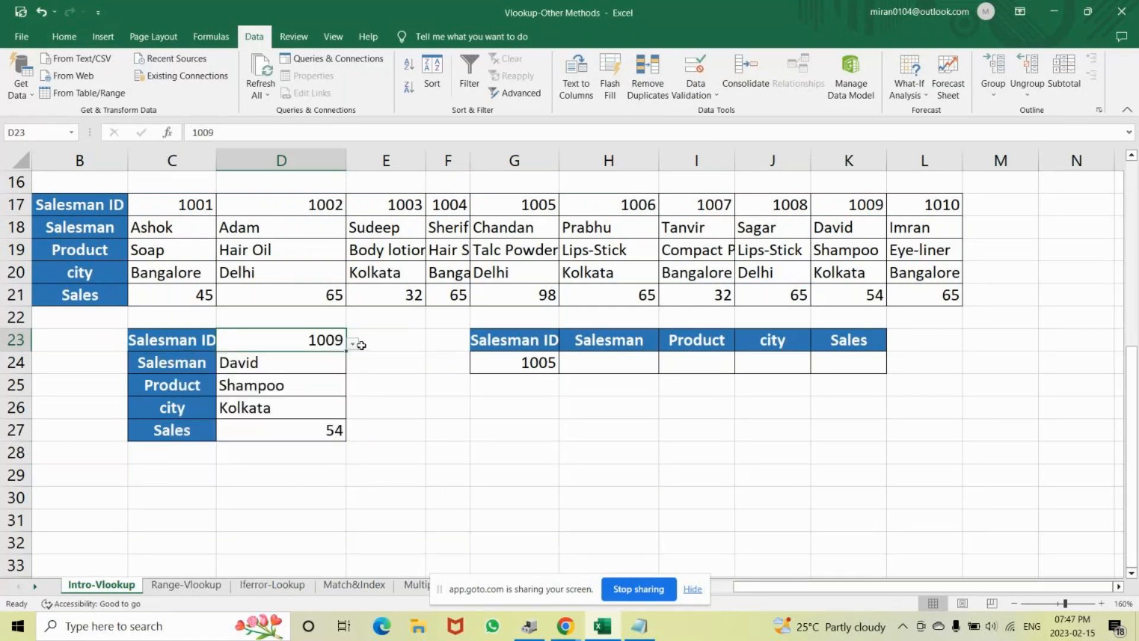
left_click(353, 343)
left_click(232, 414)
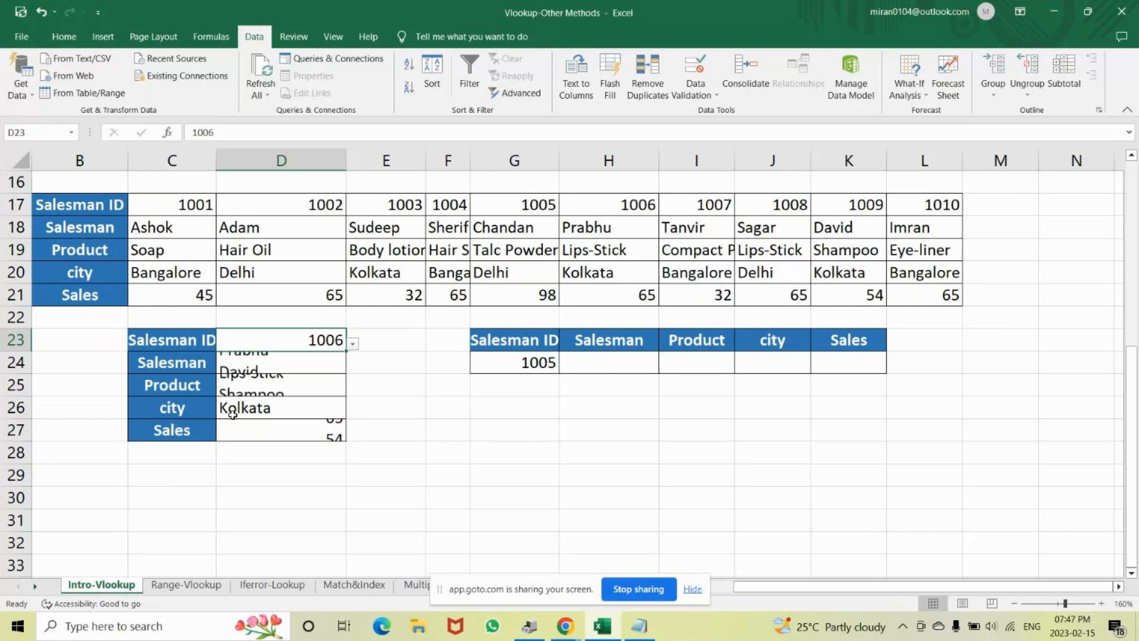
left_click(352, 343)
left_click(252, 360)
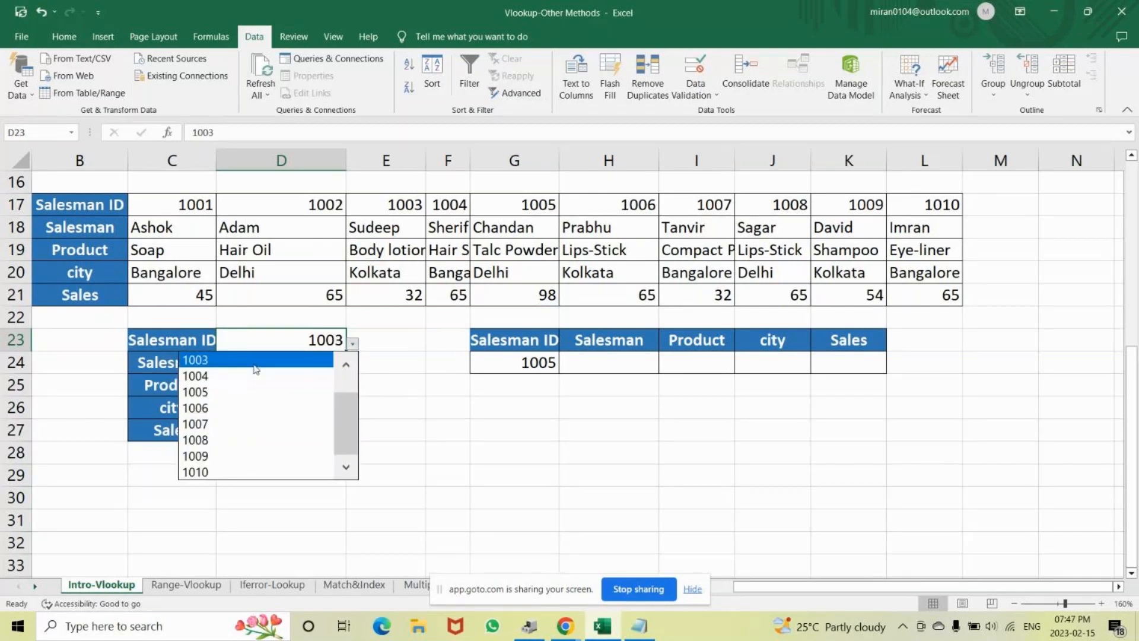
scroll(255, 369, "up", 1)
left_click(255, 361)
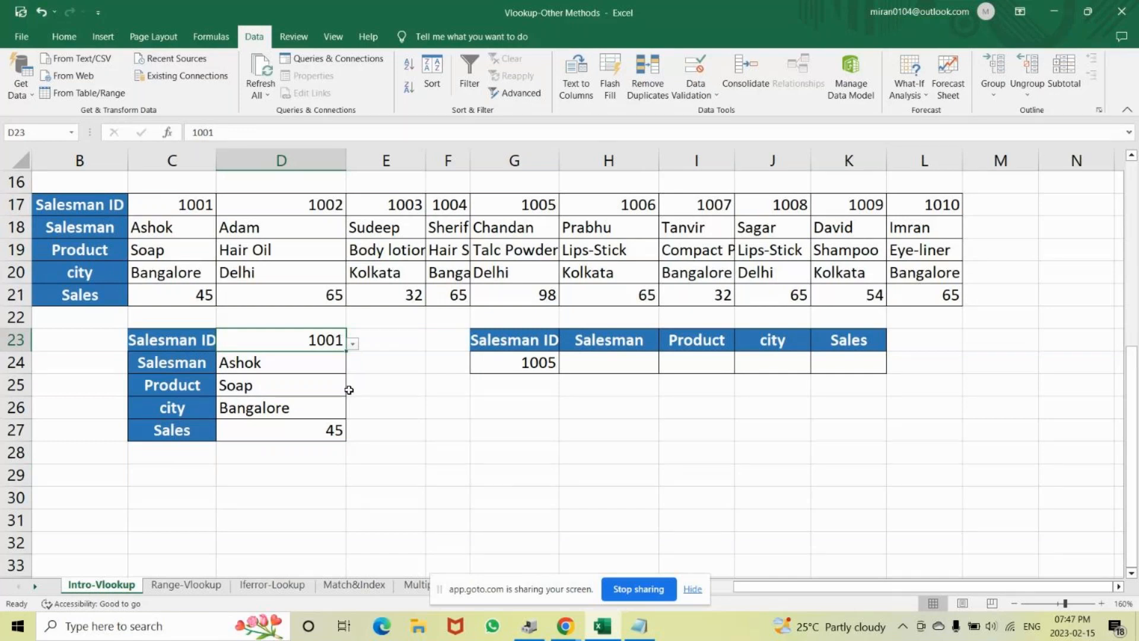
- Bring column A into view and move the screen-sharing bar away from the sheet tabs
left_click(448, 520)
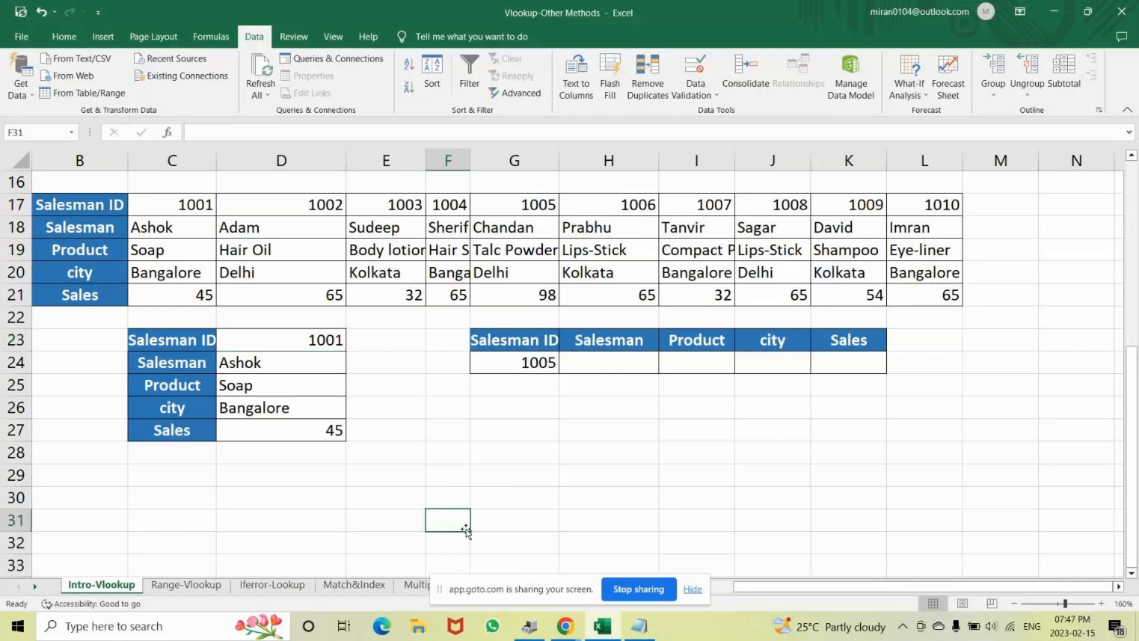
scroll(577, 571, "left", 1)
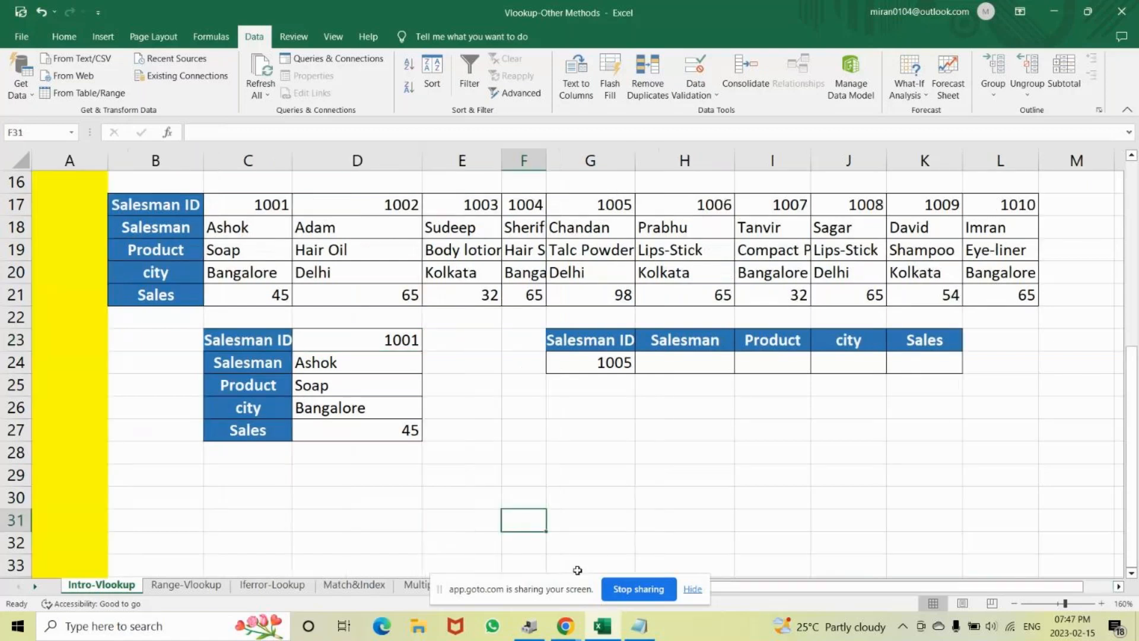
scroll(578, 570, "down", 3)
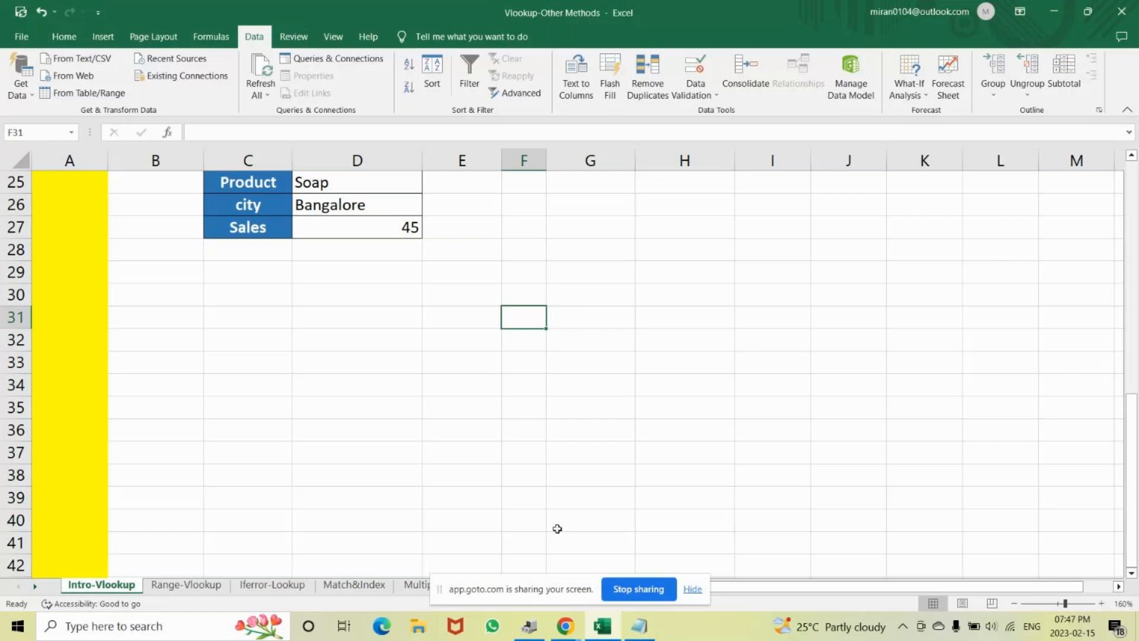
scroll(557, 529, "up", 3)
left_click_drag(546, 595, 973, 626)
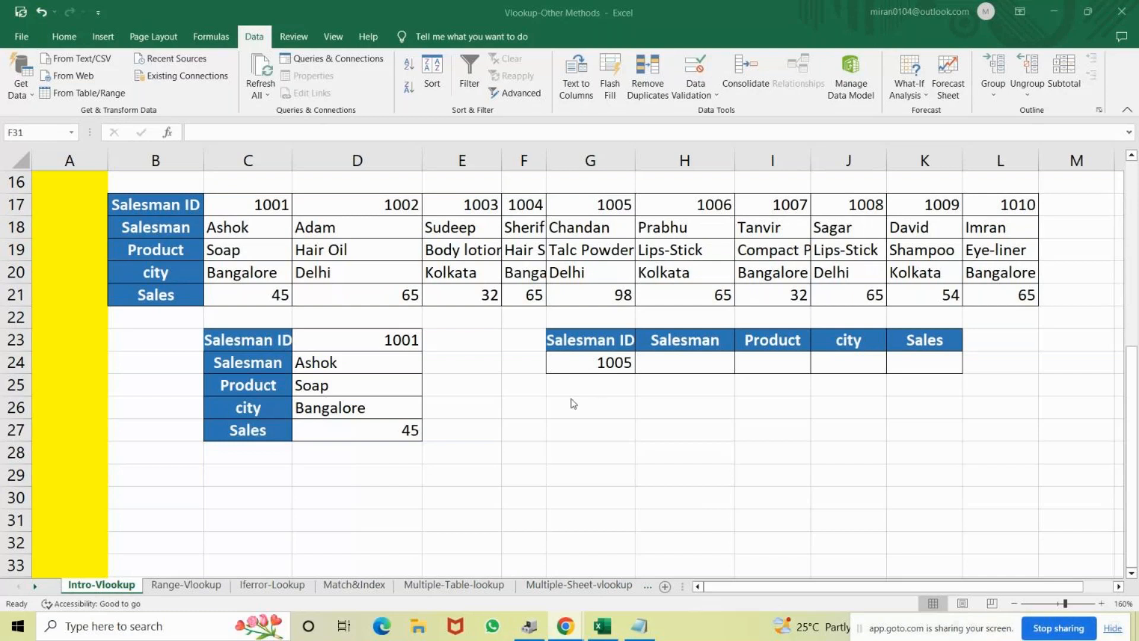
- Start a Data Validation rule for the Salesman ID cell G24 in the horizontal lookup table that allows a List
left_click(588, 364)
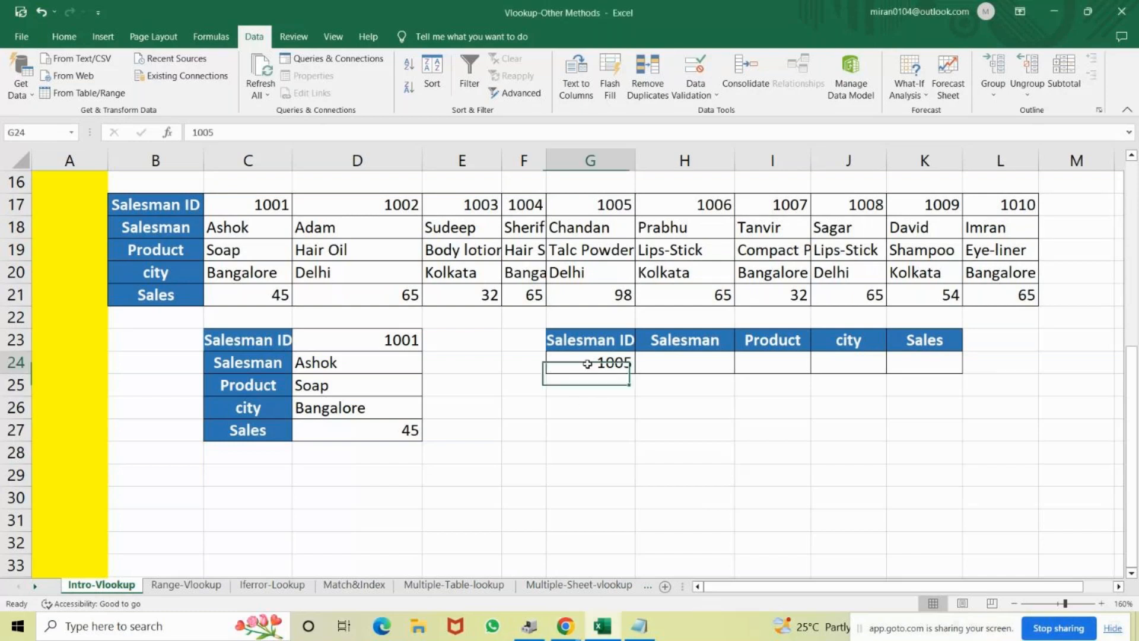
left_click(665, 405)
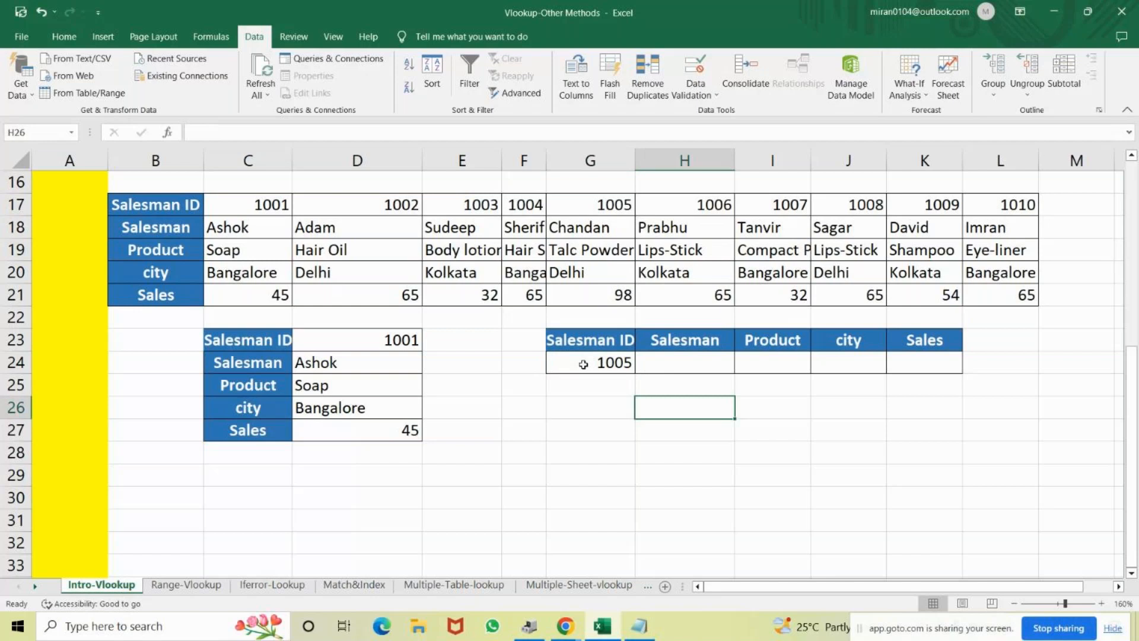
left_click(583, 364)
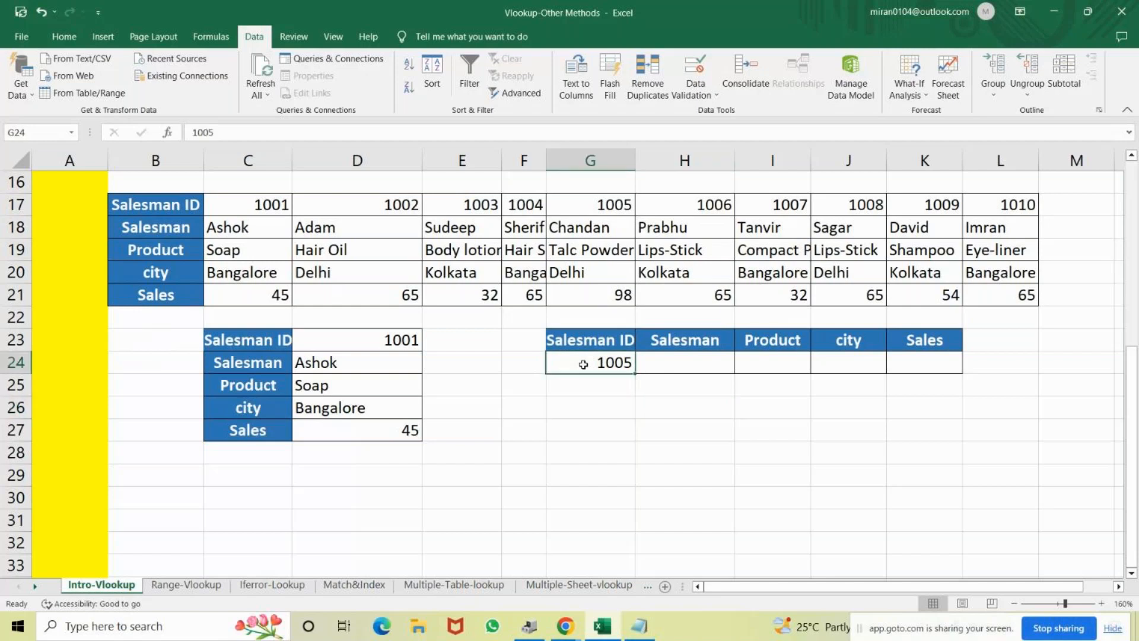
scroll(583, 364, "up", 3)
scroll(594, 363, "down", 3)
scroll(608, 363, "up", 4)
scroll(618, 389, "down", 4)
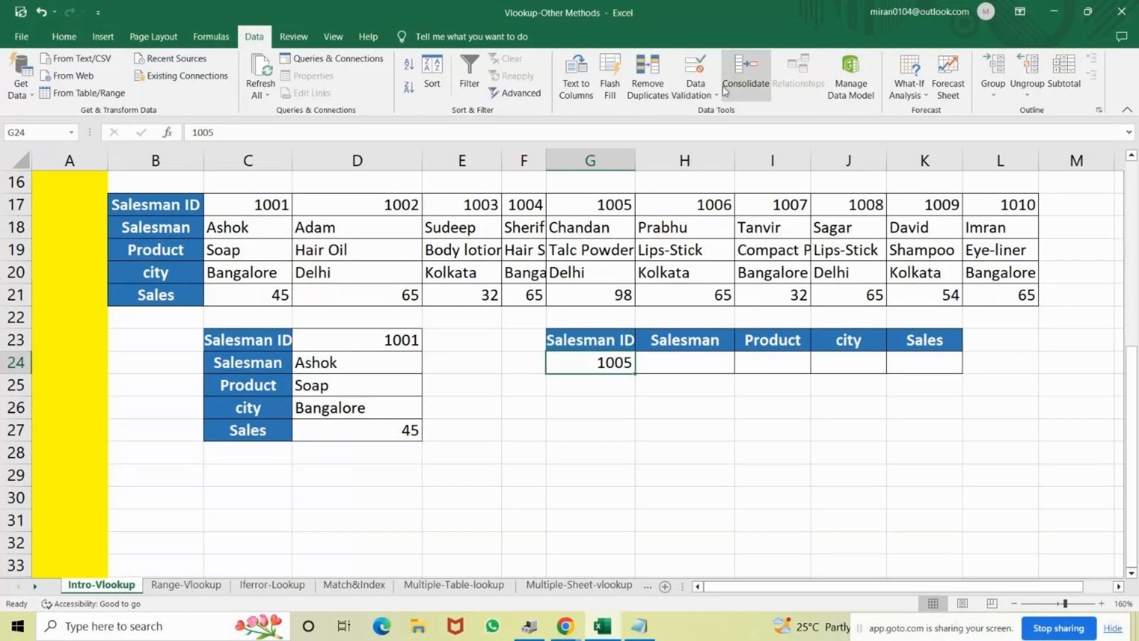
left_click(698, 61)
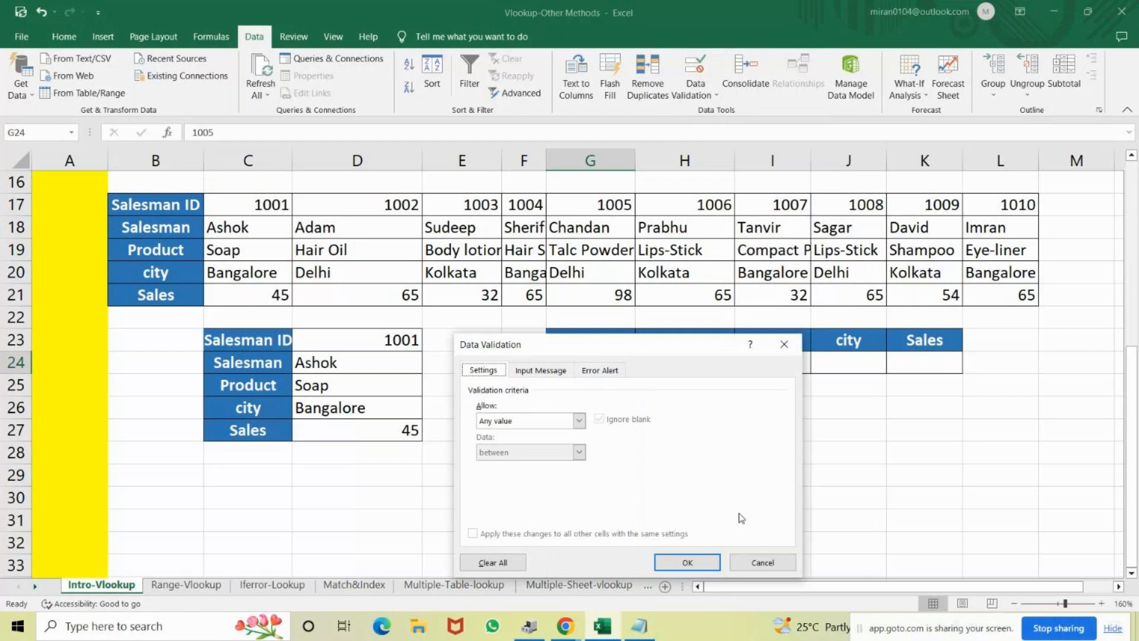
left_click(527, 422)
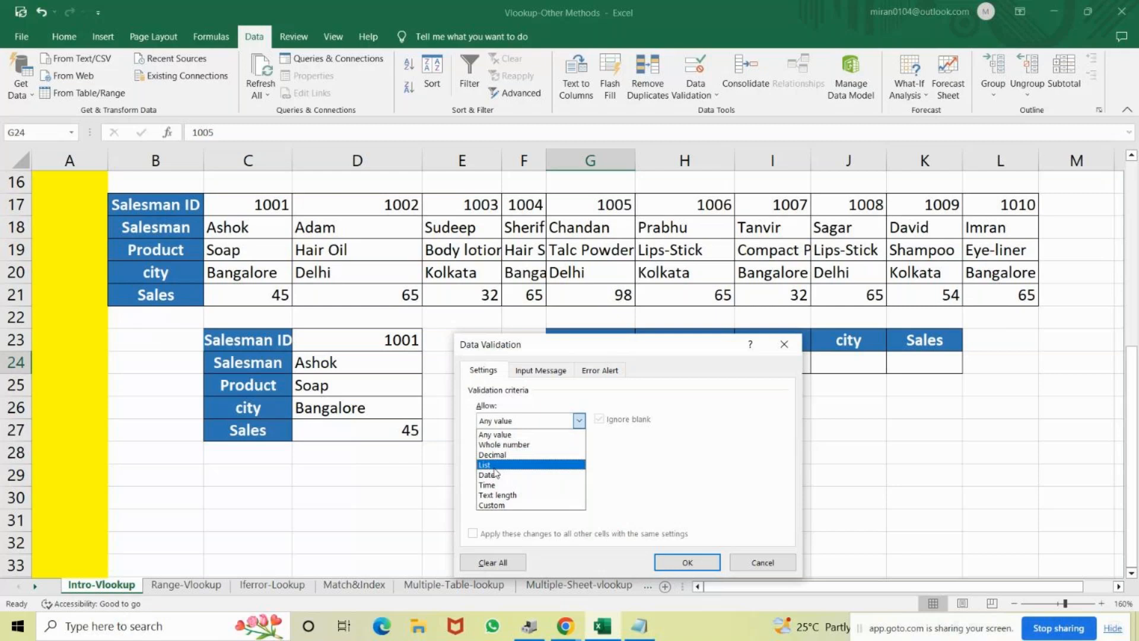
left_click(494, 466)
left_click(534, 421)
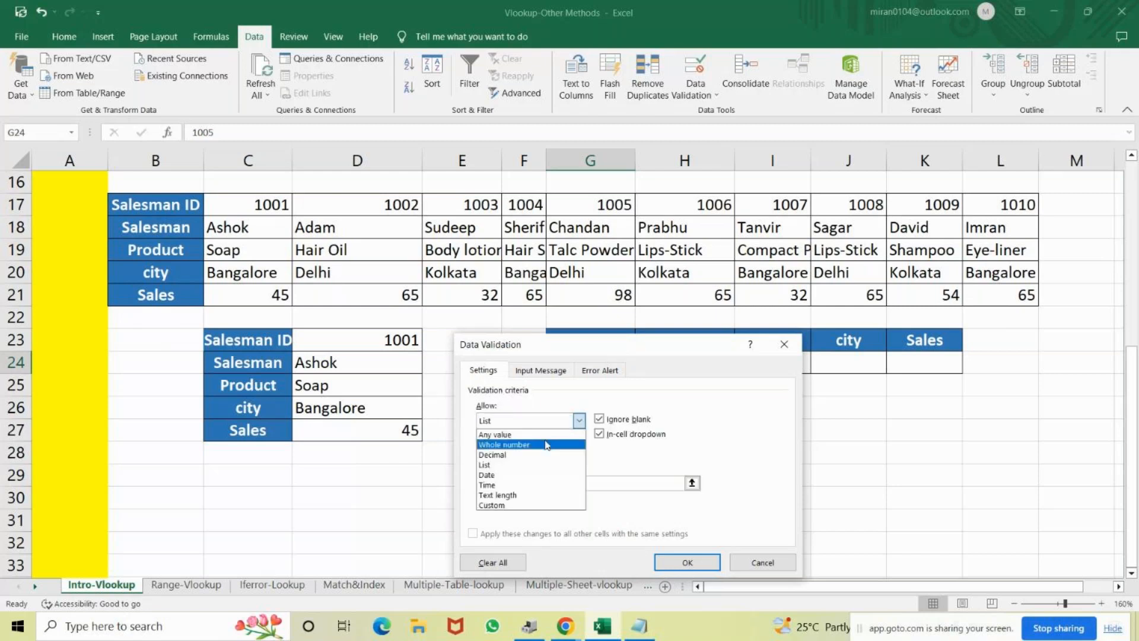
left_click(502, 466)
- Apply the G24 validation rule with list source =$C$17:$L$17, and choose Salesman ID 1004 from the resulting dropdown
left_click_drag(573, 341, 190, 163)
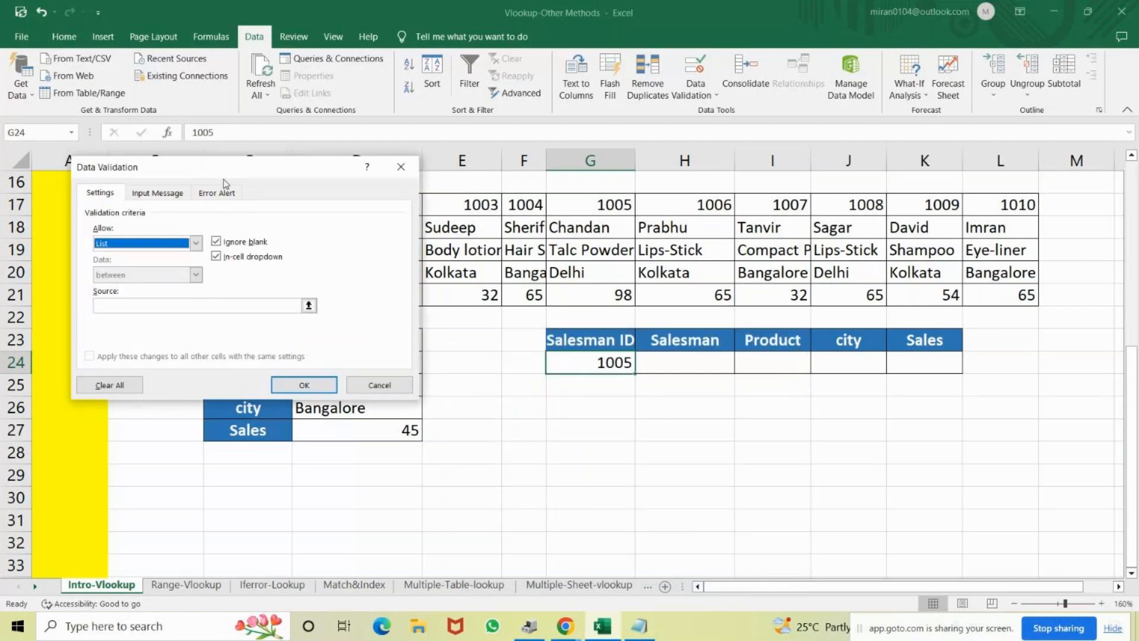
left_click_drag(225, 172, 240, 301)
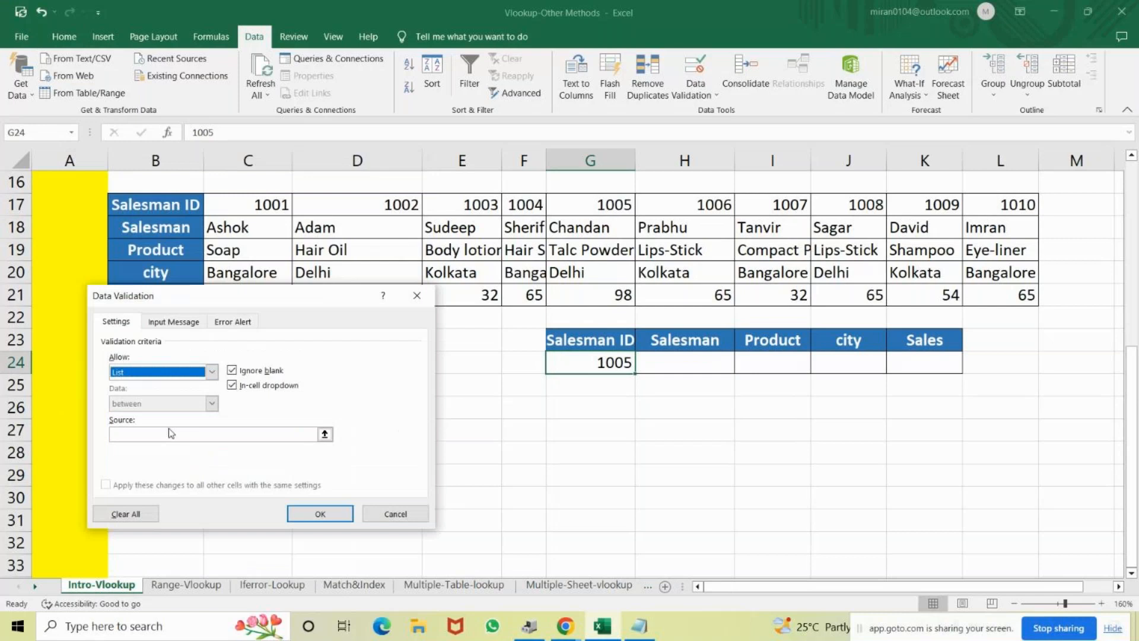
left_click(155, 438)
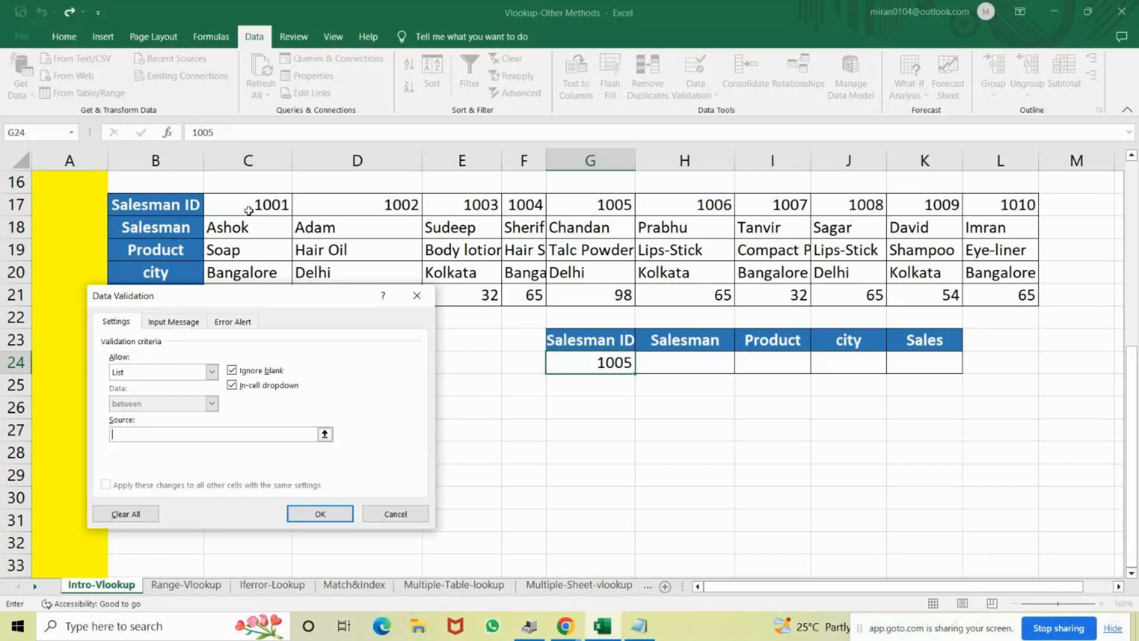
left_click_drag(223, 204, 1000, 208)
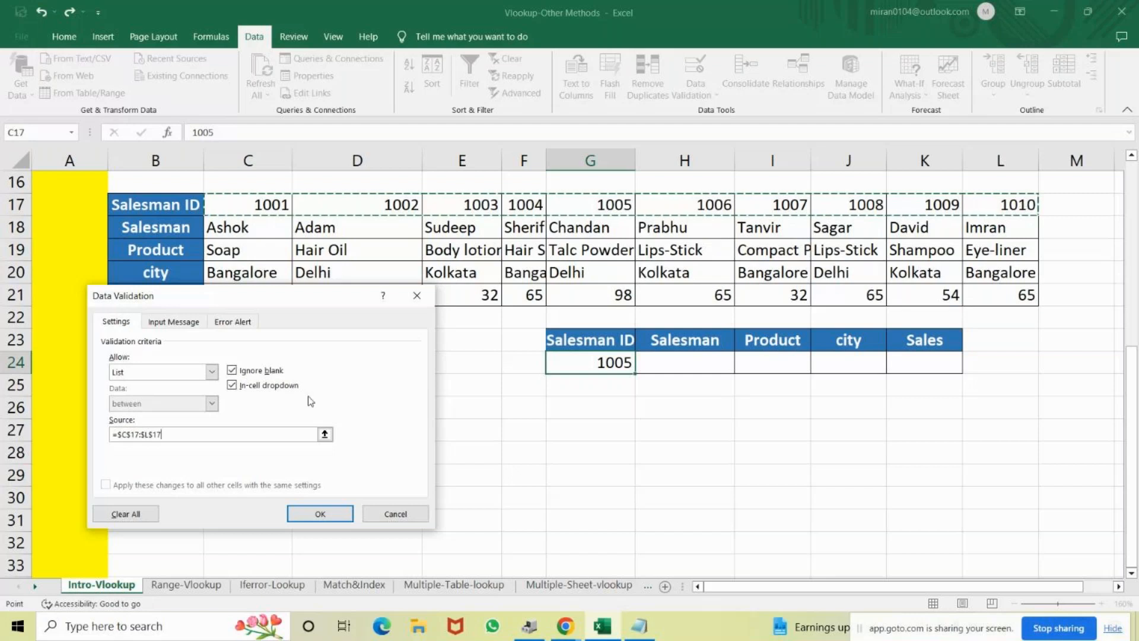
left_click(307, 511)
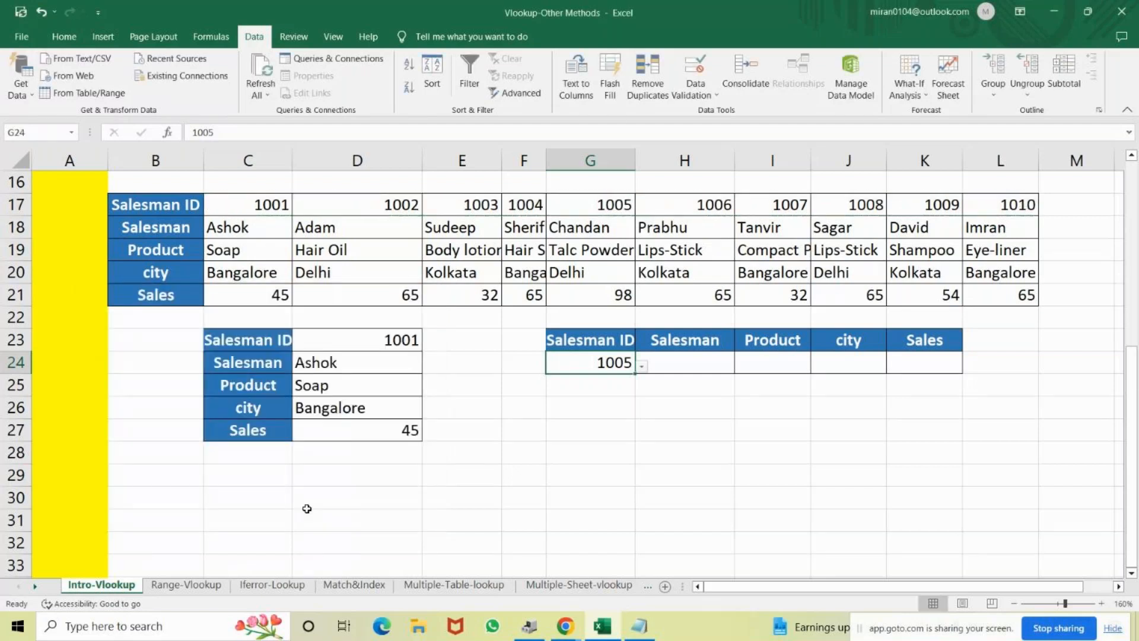
left_click(642, 366)
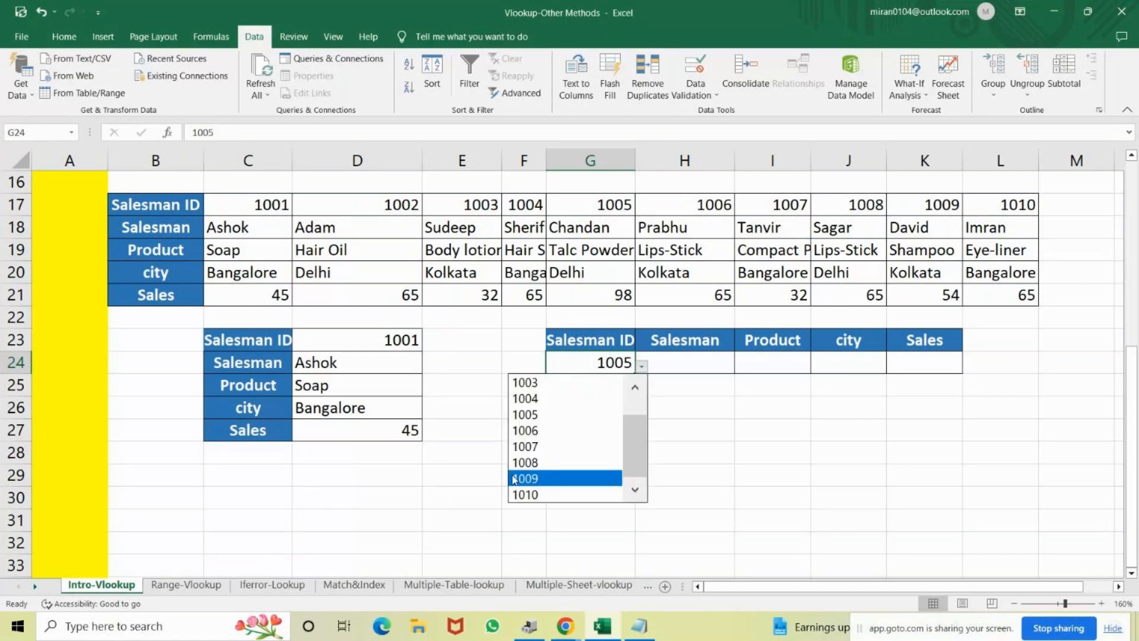
left_click(525, 398)
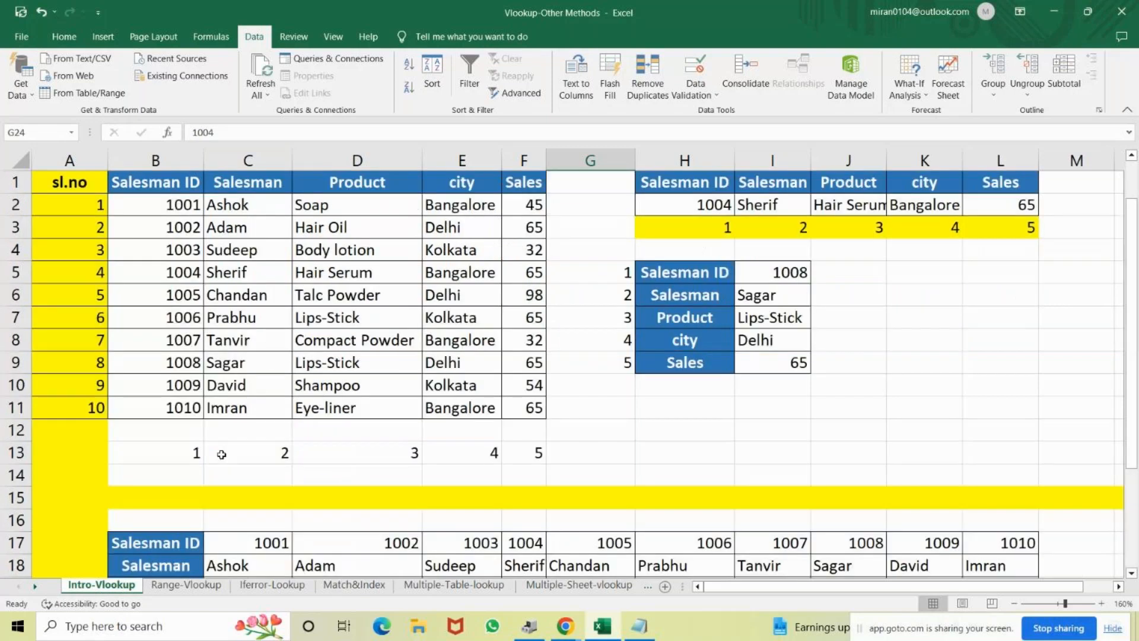
- Look through the lookup sheets from Range-Vlookup to Data2, and review the tables back on the Intro-Vlookup sheet
left_click(186, 585)
left_click(354, 584)
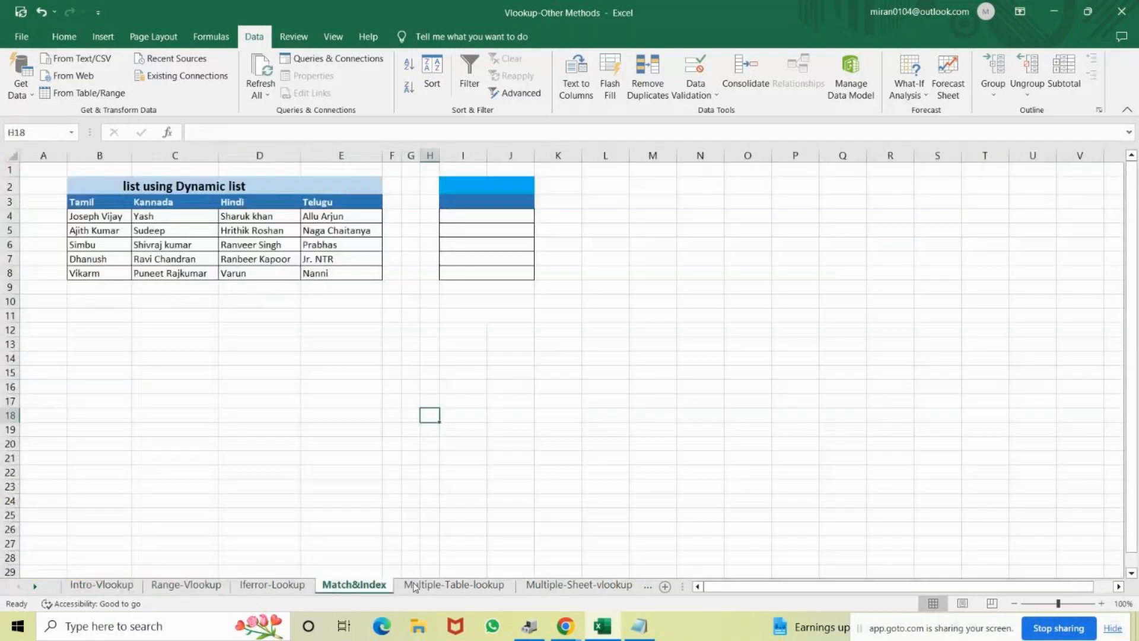
left_click(454, 585)
left_click(579, 584)
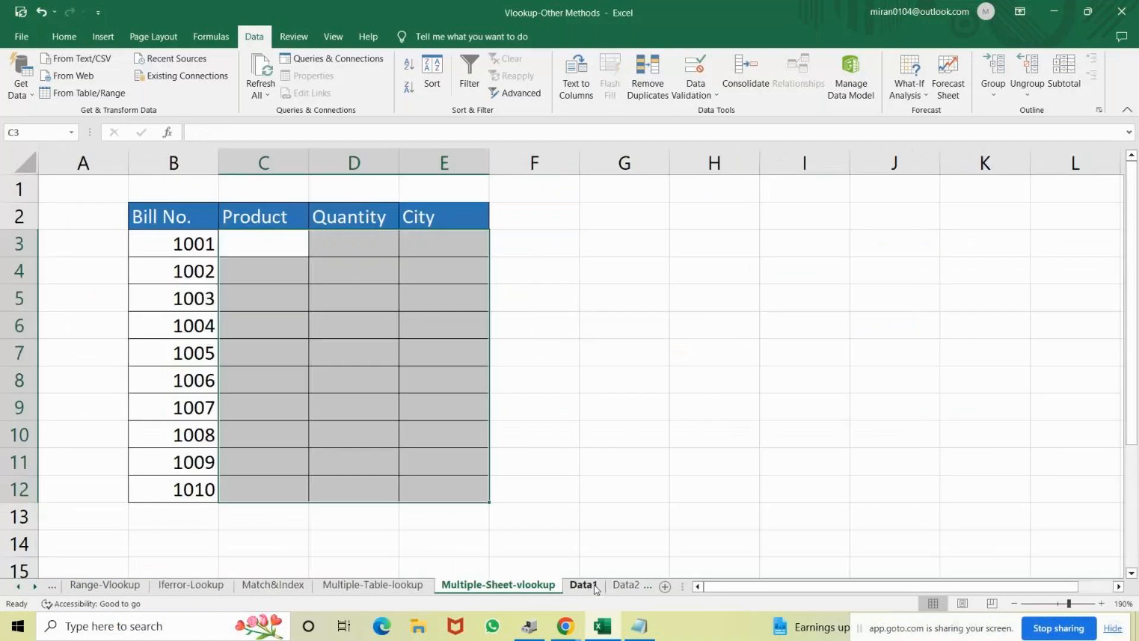
left_click(583, 584)
left_click(534, 585)
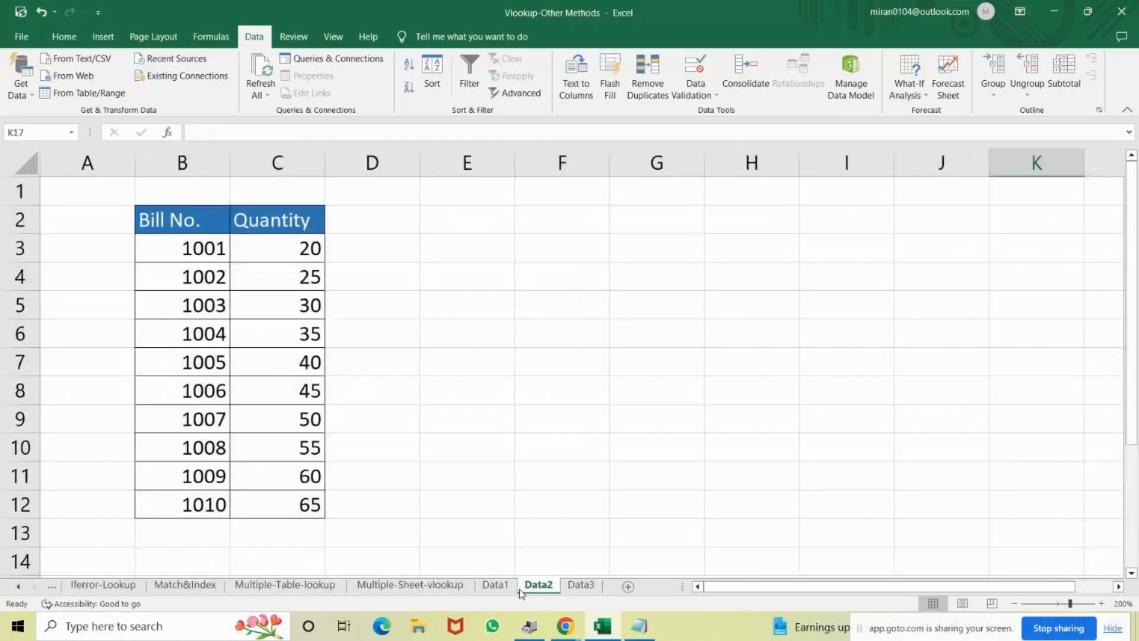
left_click(19, 587)
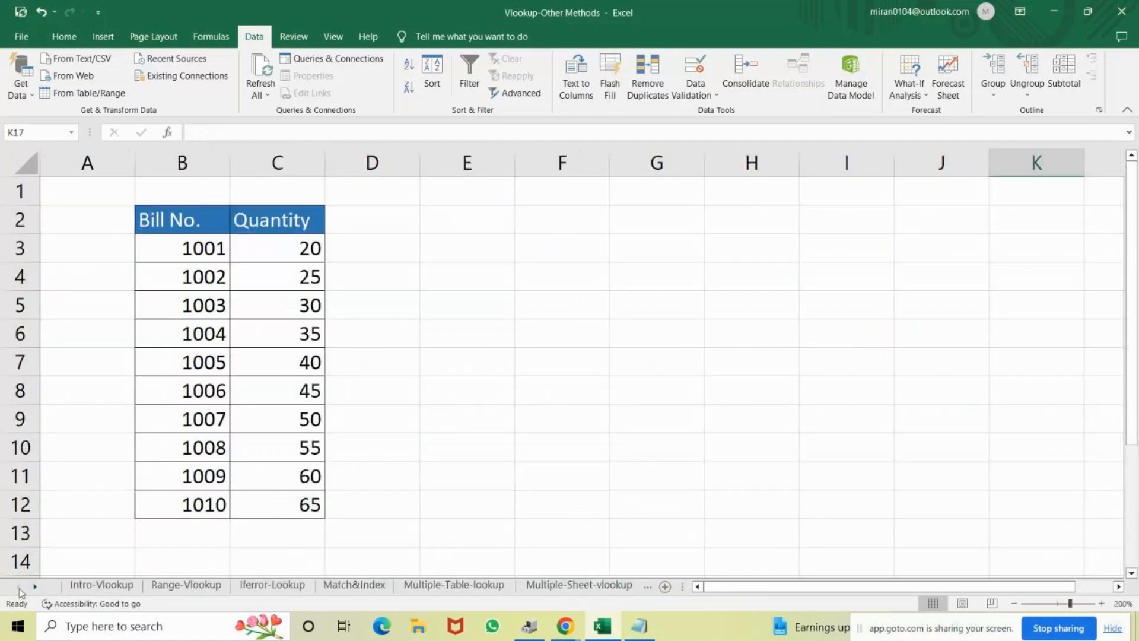
left_click(101, 585)
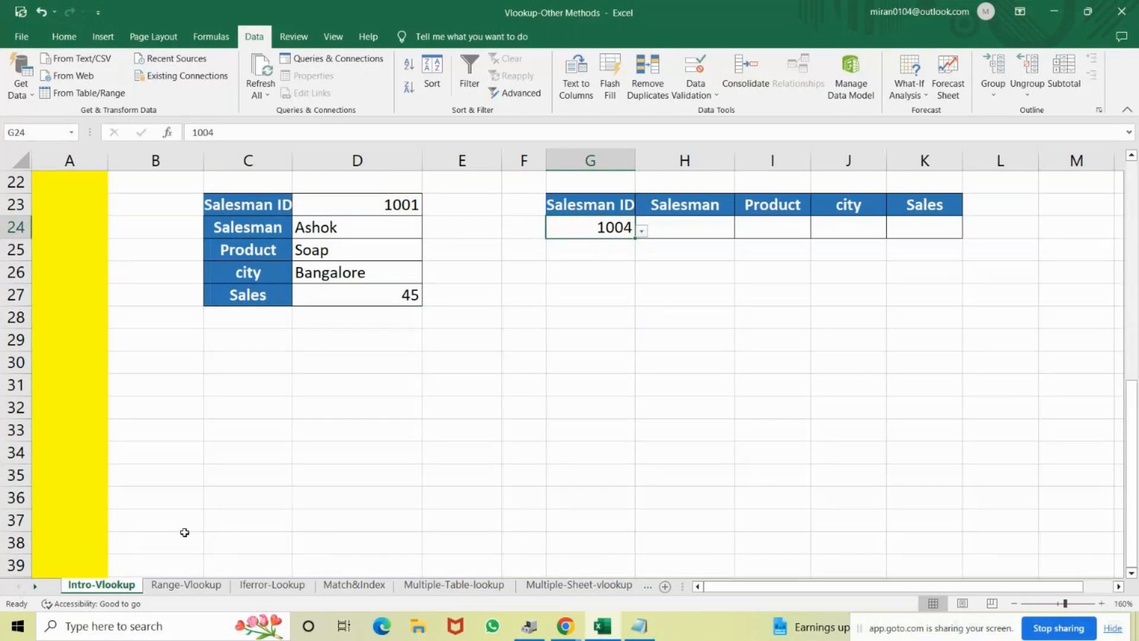
scroll(158, 496, "up", 2)
scroll(158, 495, "down", 1)
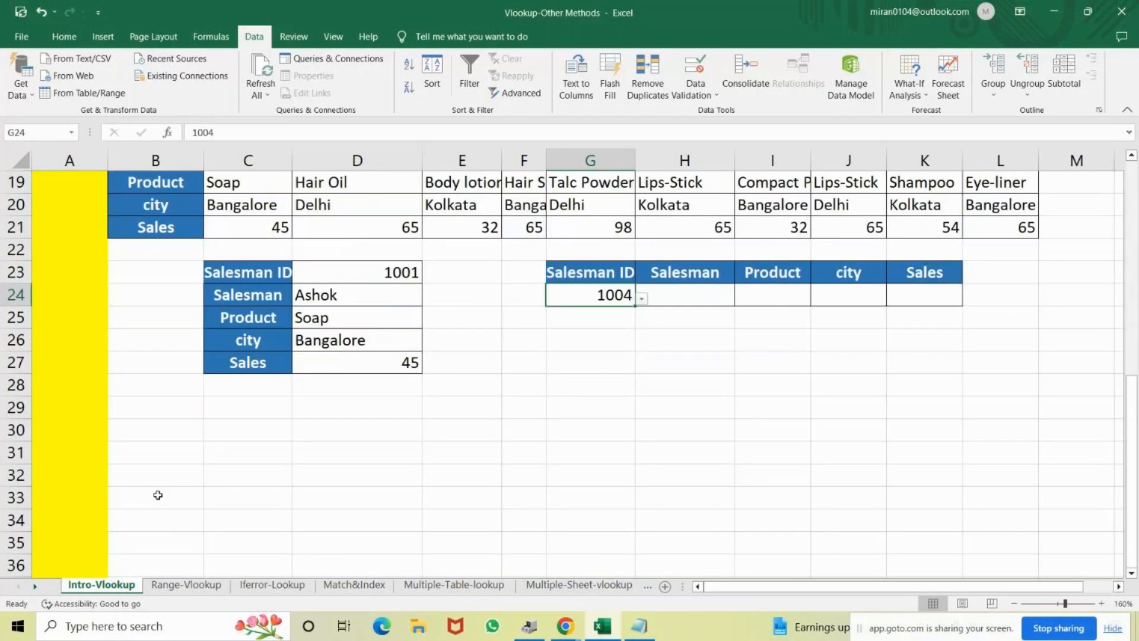
scroll(158, 495, "up", 6)
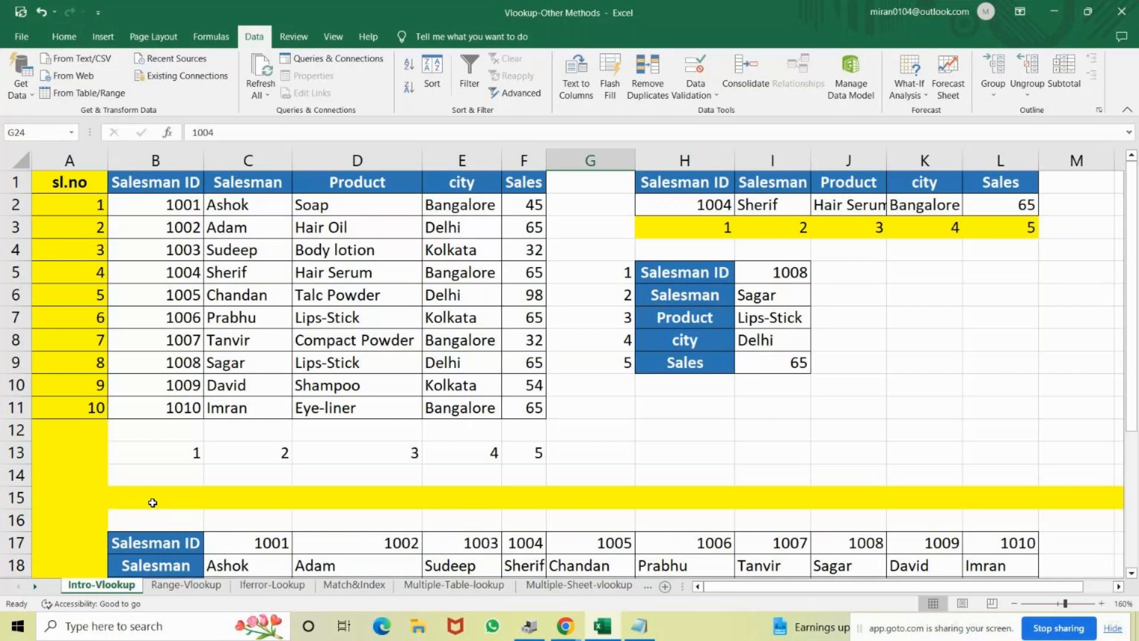
- Switch to the GoTo meeting window in Chrome, mute and unmute the microphone, and check the screen-sharing options
left_click(565, 626)
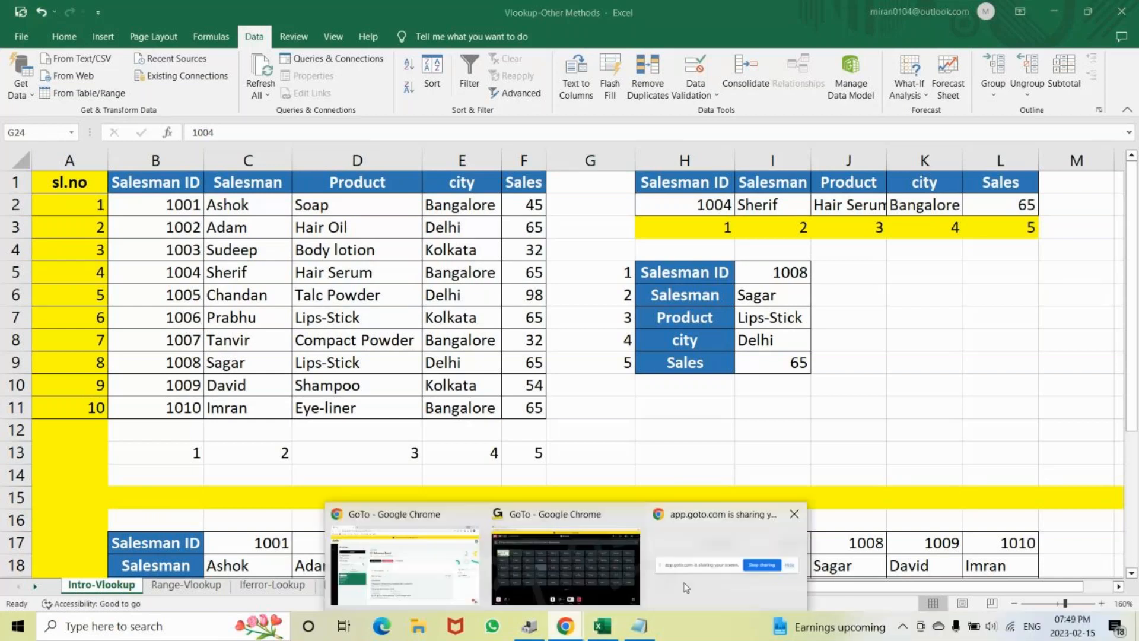
left_click(638, 580)
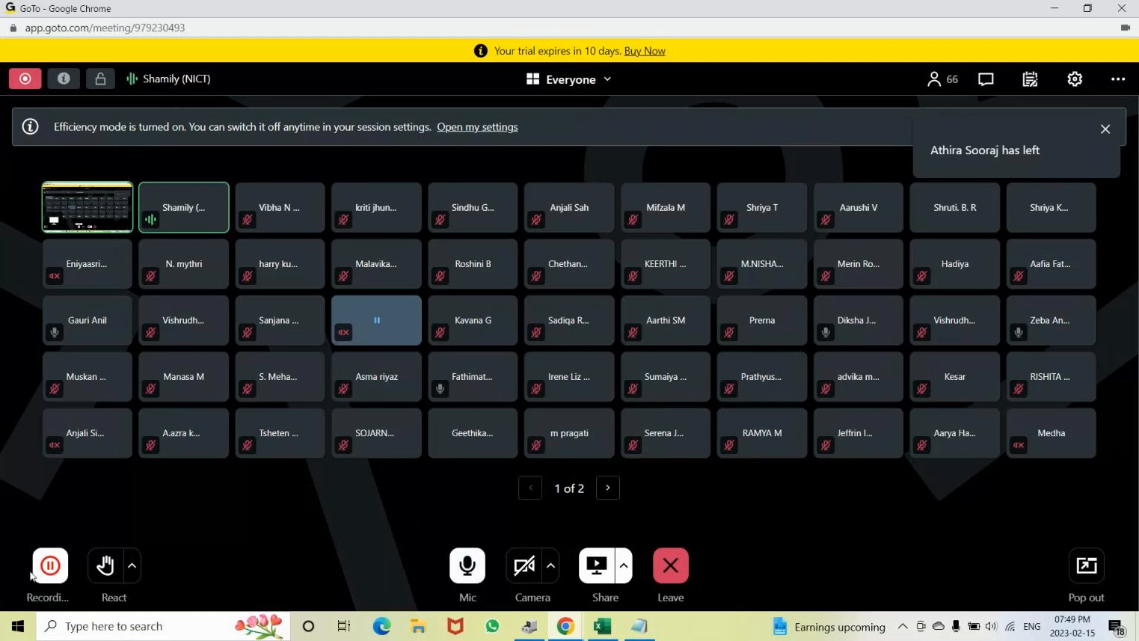
left_click(470, 568)
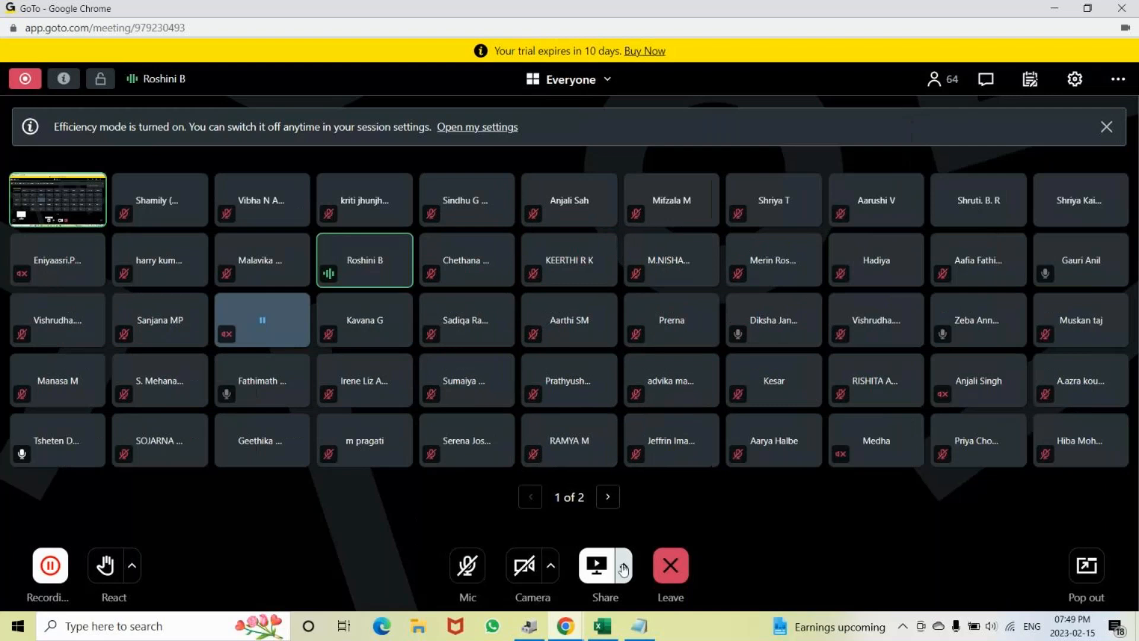
left_click(623, 568)
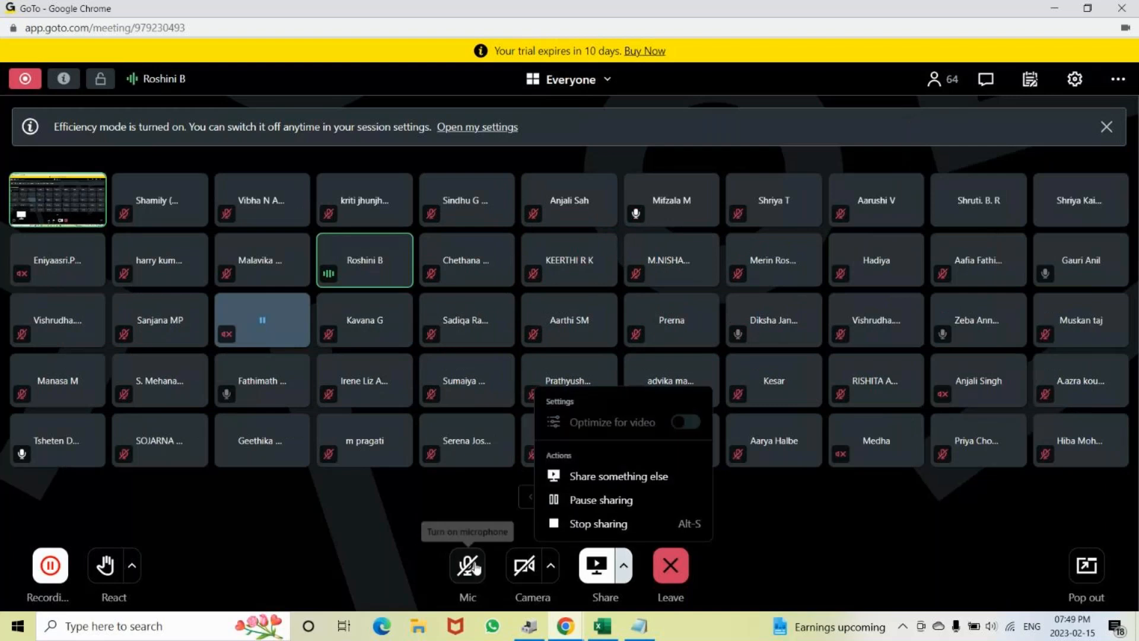
left_click(475, 568)
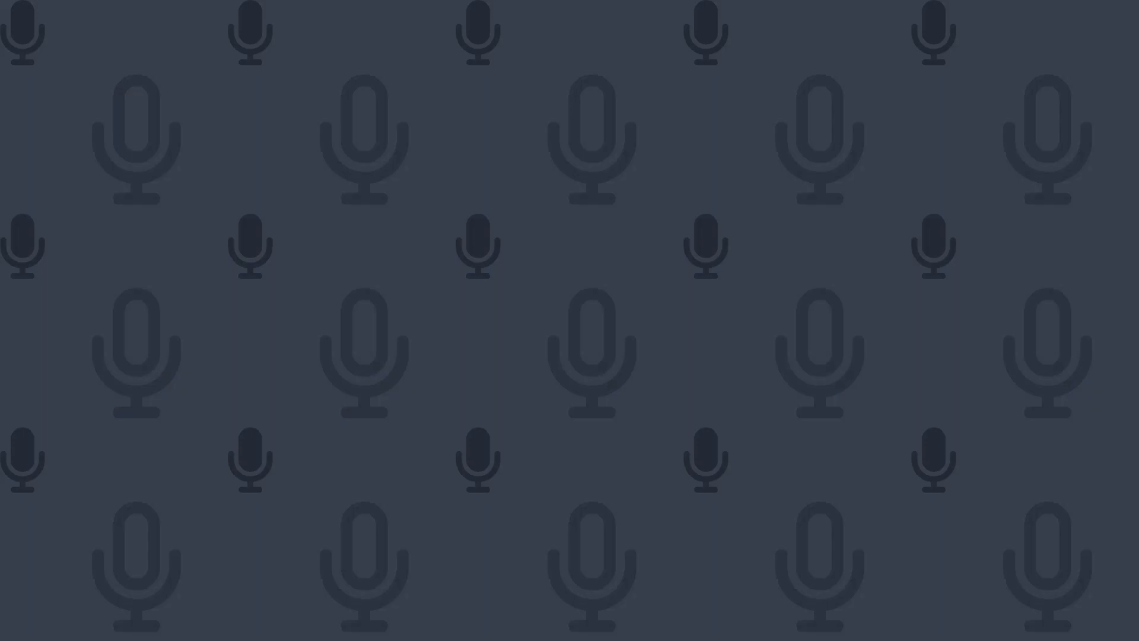